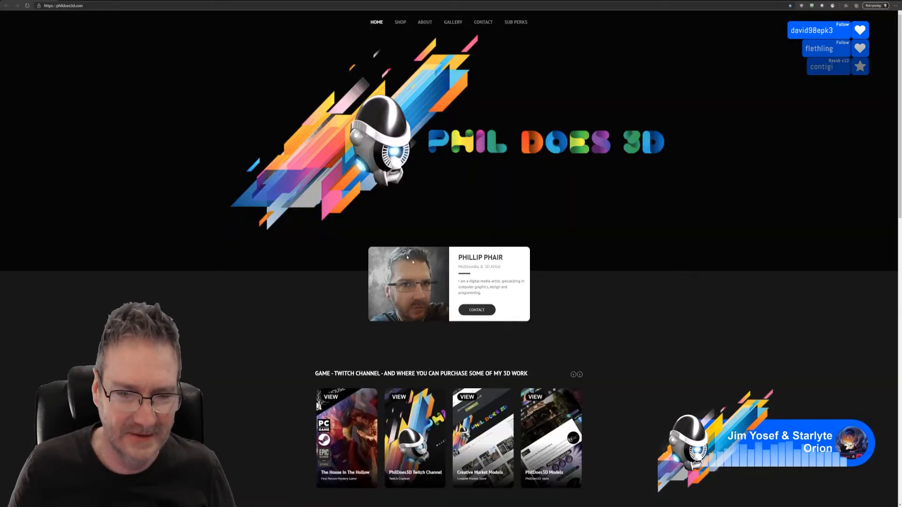
- Look through the phildoes3d.com page and the PhilDoes3D Twitter feed, including the Monday Stream Catch Up image, and minimise the browser
scroll(407, 257, down, 15)
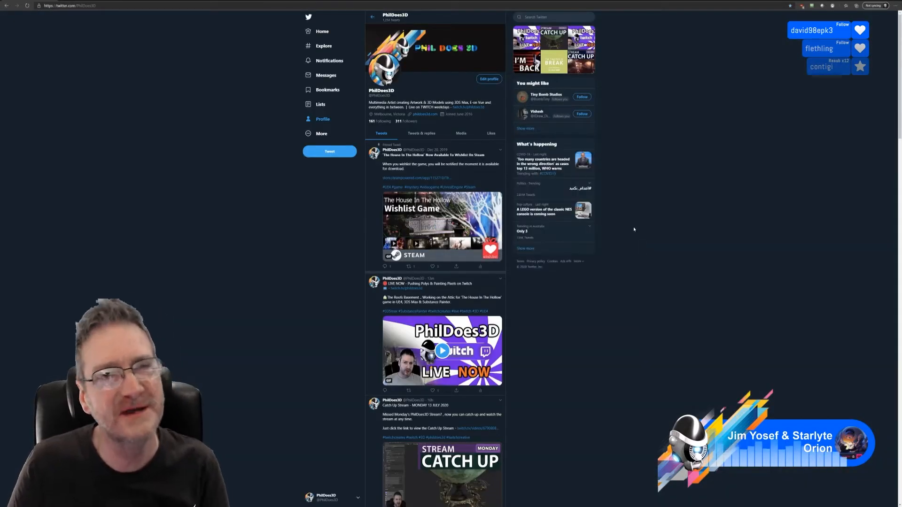
scroll(628, 244, down, 5)
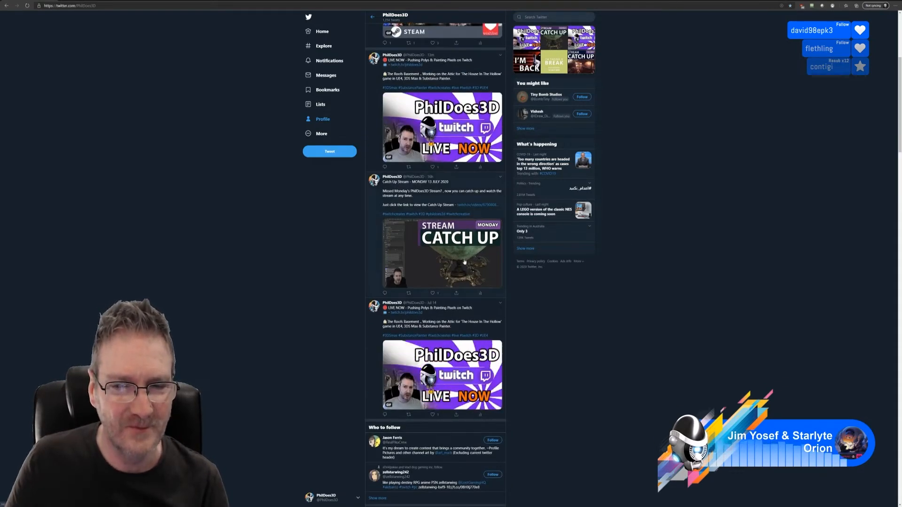
click(464, 261)
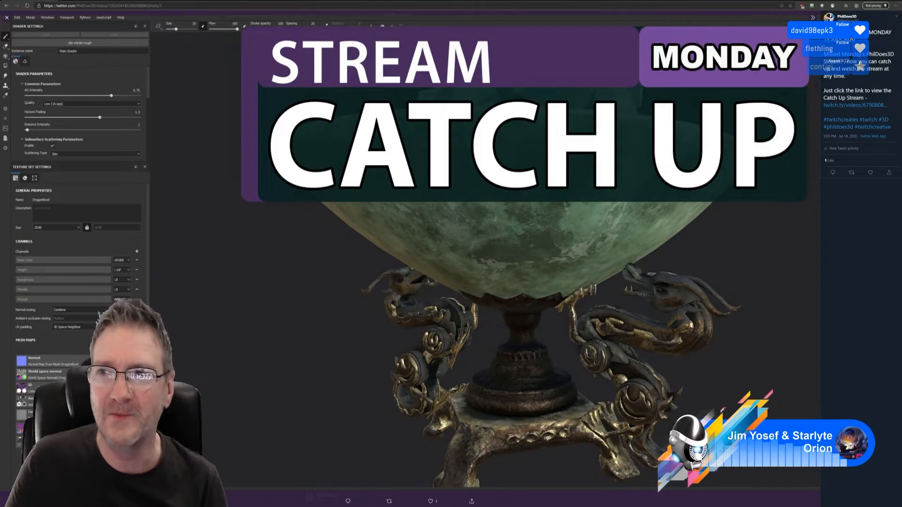
click(6, 19)
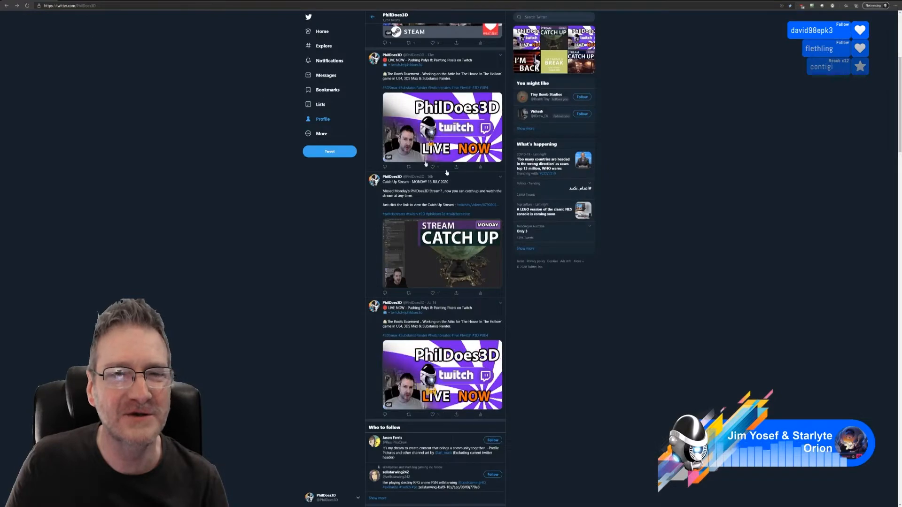
scroll(702, 230, up, 5)
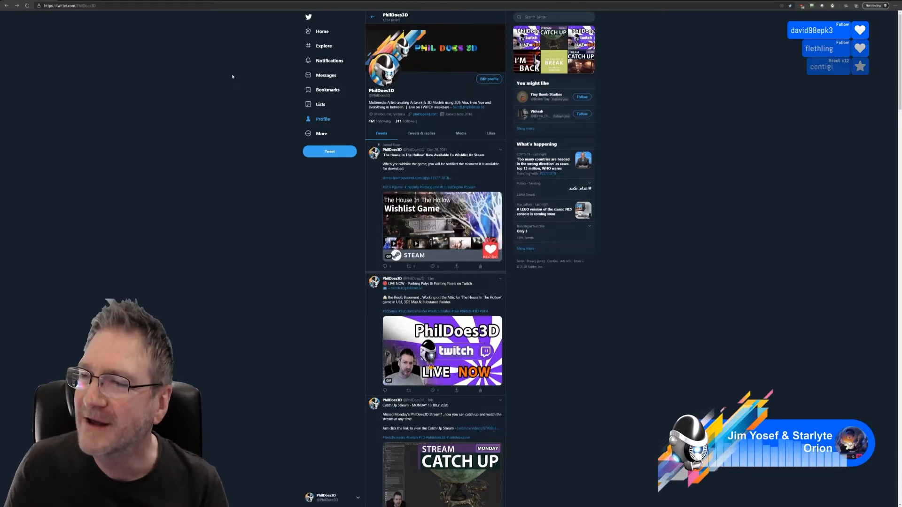
click(896, 1)
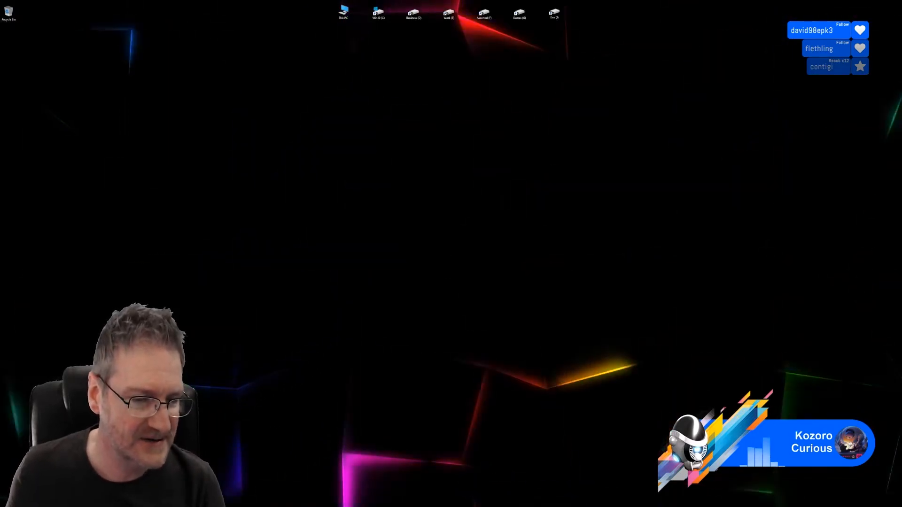
- Switch to 3ds Max, select the spiral staircase and send it to RizomUV through the RizomUV Bridge
key(alt+Tab)
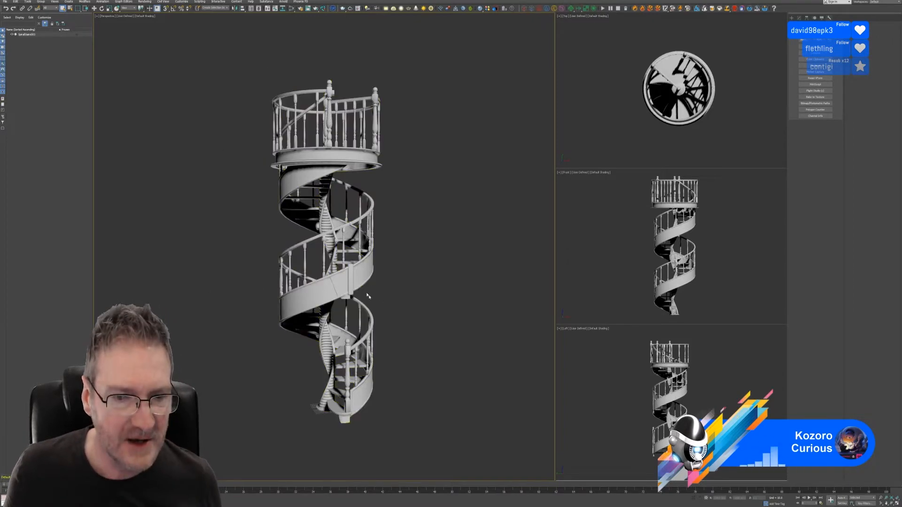
click(361, 278)
mouse_move(427, 264)
alt+middle_down()
mouse_move(495, 260)
mouse_move(493, 288)
mouse_move(429, 301)
mouse_move(427, 262)
mouse_move(461, 263)
mouse_move(495, 250)
mouse_move(502, 259)
mouse_move(434, 267)
alt+middle_up()
click(456, 221)
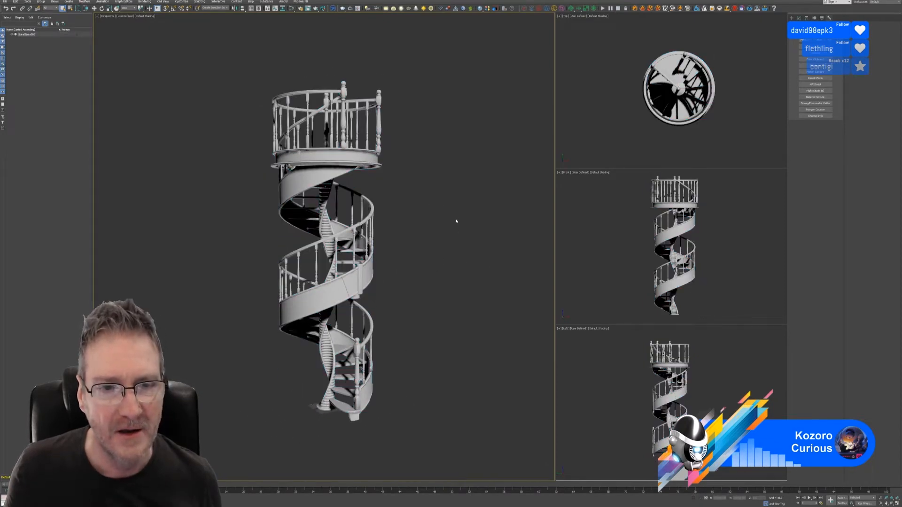
click(372, 155)
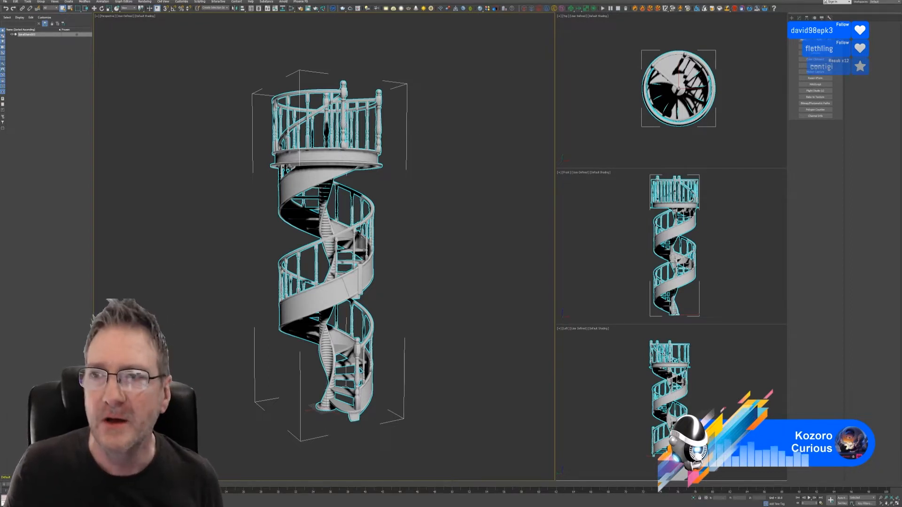
click(800, 18)
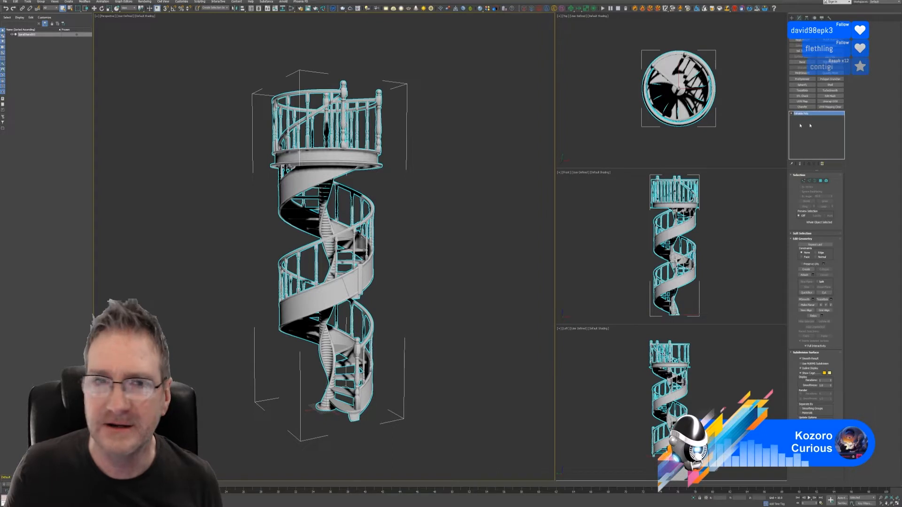
click(324, 10)
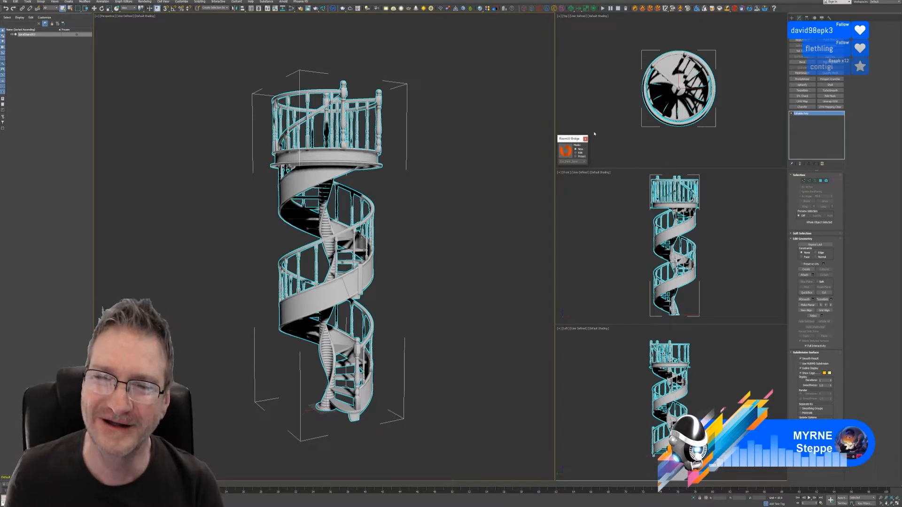
click(566, 151)
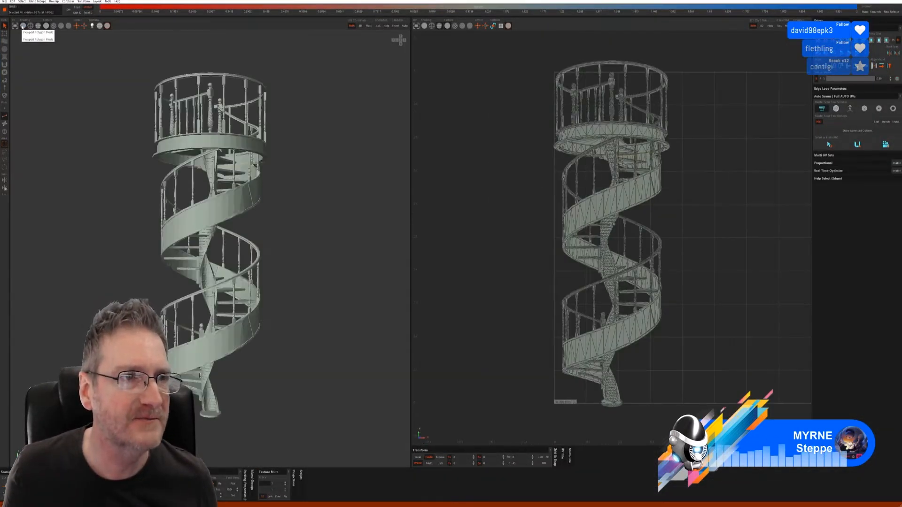
- Show the model with the checker texture and isolate the round base disc at the foot of the staircase
click(53, 25)
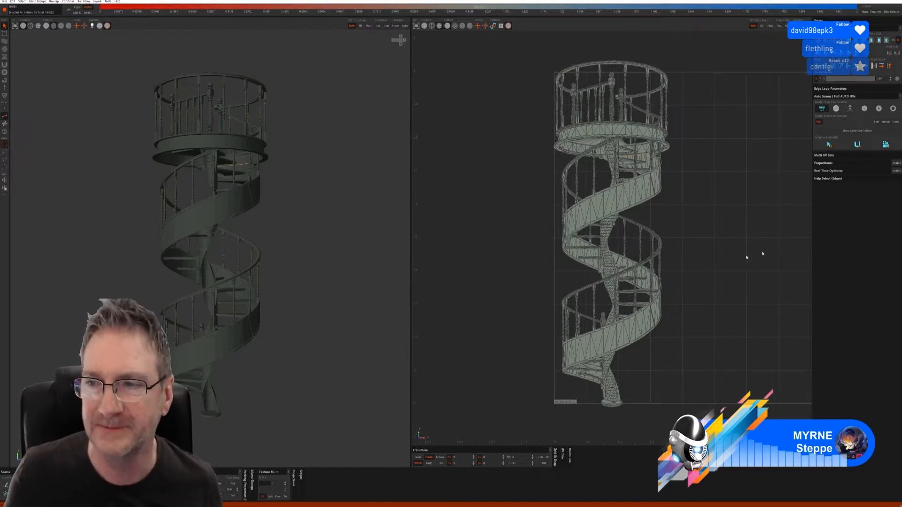
click(5, 131)
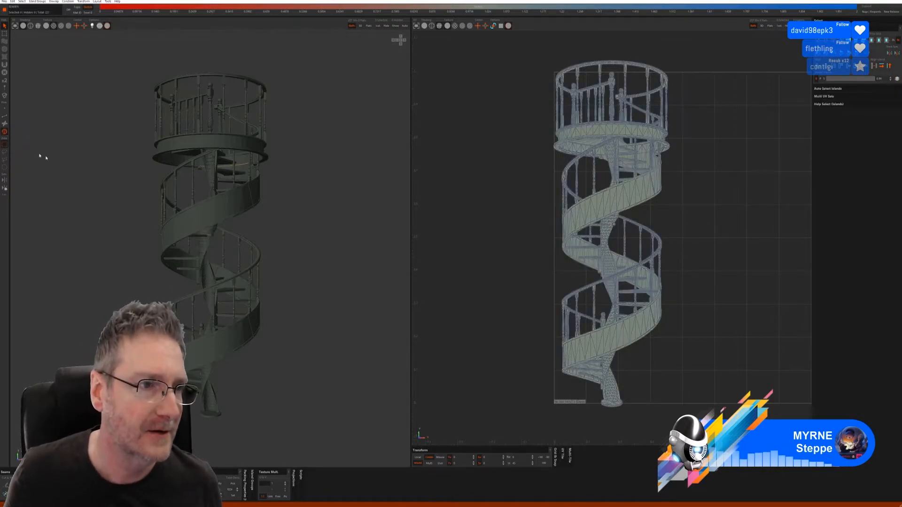
click(211, 416)
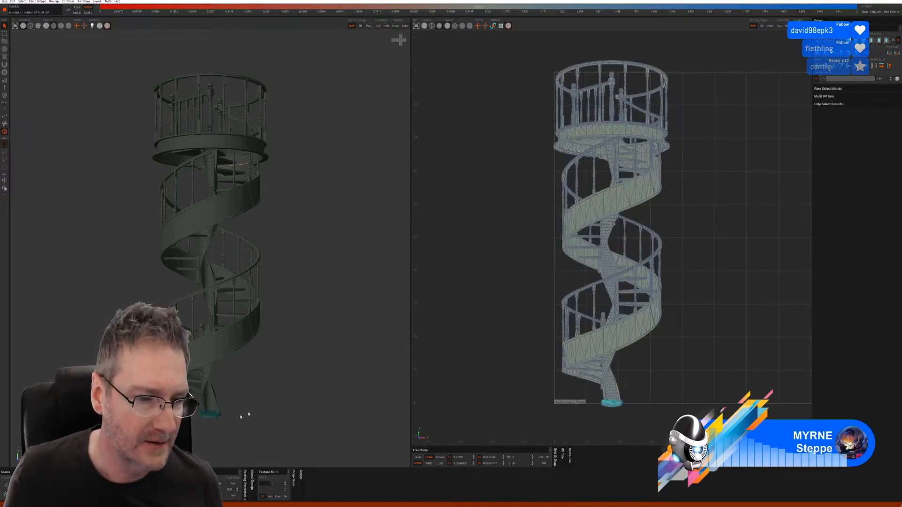
click(379, 28)
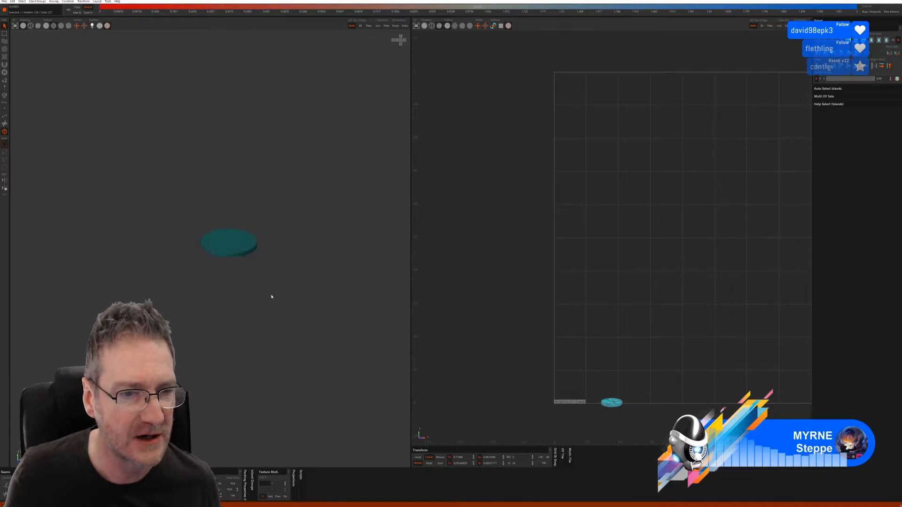
- Auto-select seam edges on the base disc and unwrap it into flat UV islands
click(7, 118)
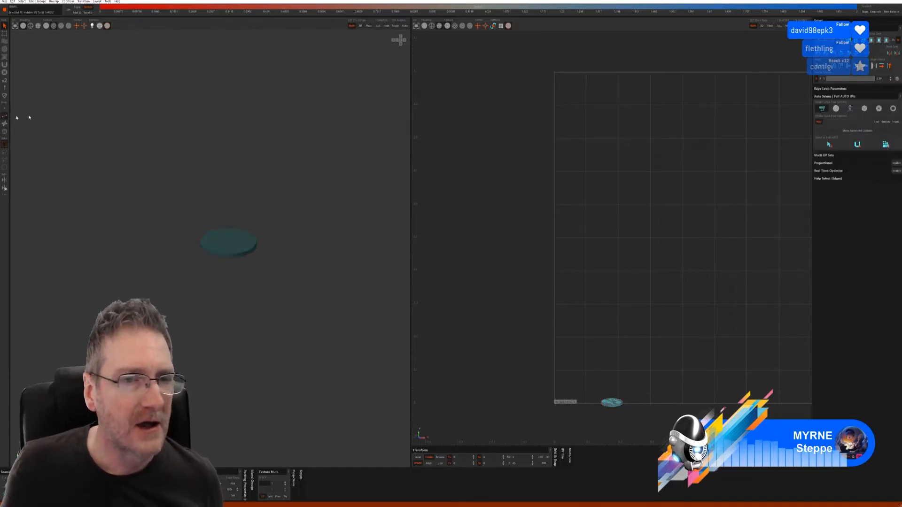
click(850, 111)
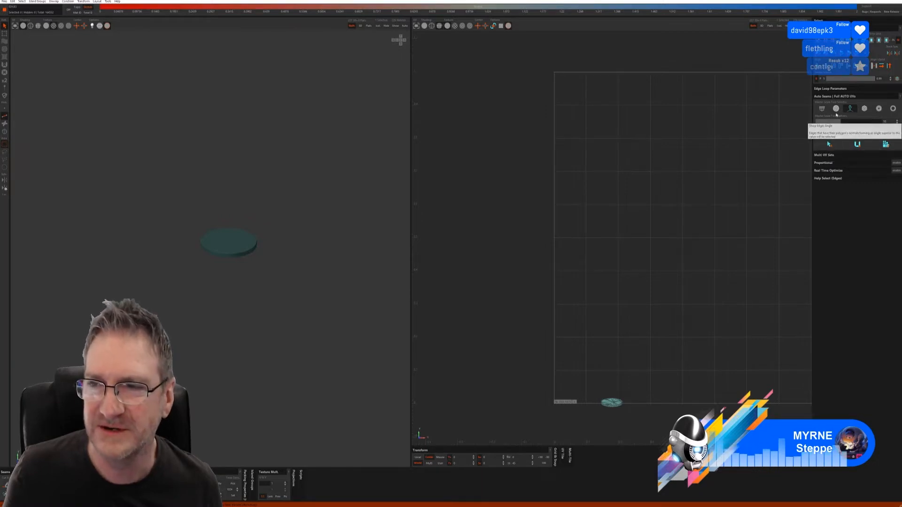
click(864, 111)
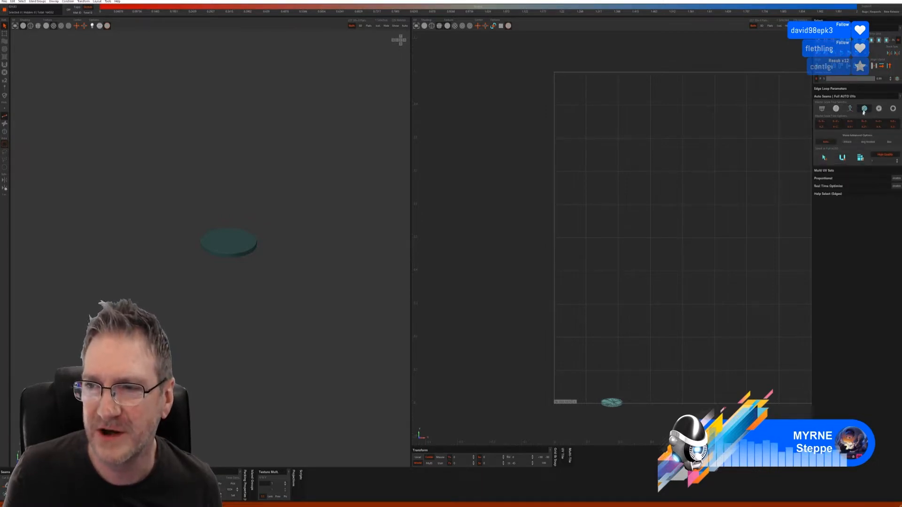
click(827, 158)
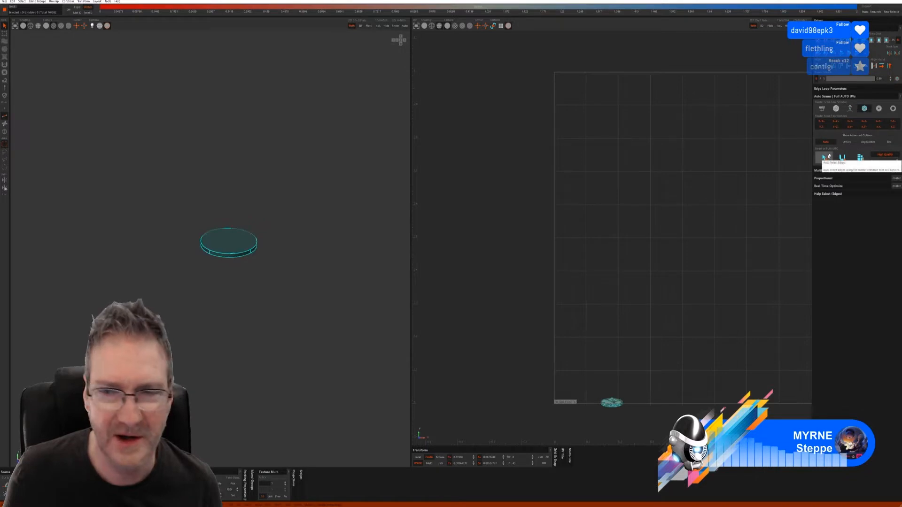
click(860, 158)
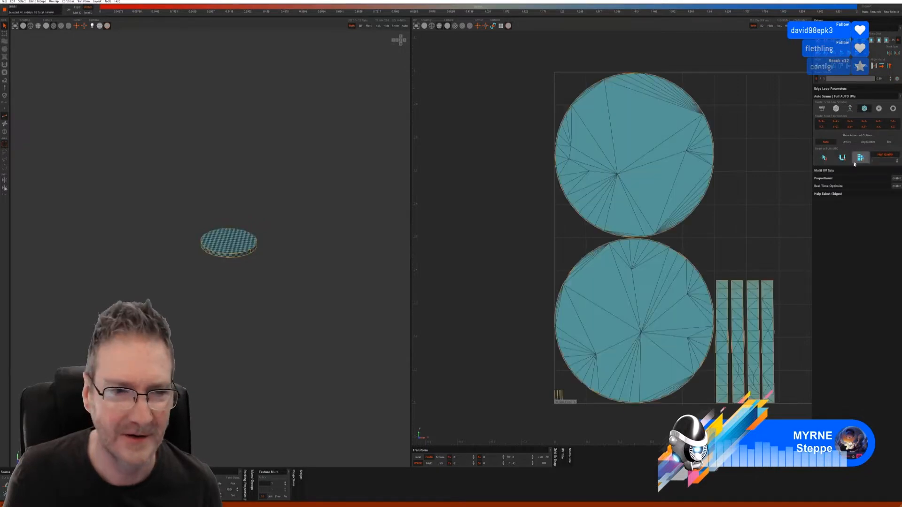
- Weld one vertical seam on the disc's rim to join two of the side strips
key(f)
middle_drag(323, 272, 195, 221)
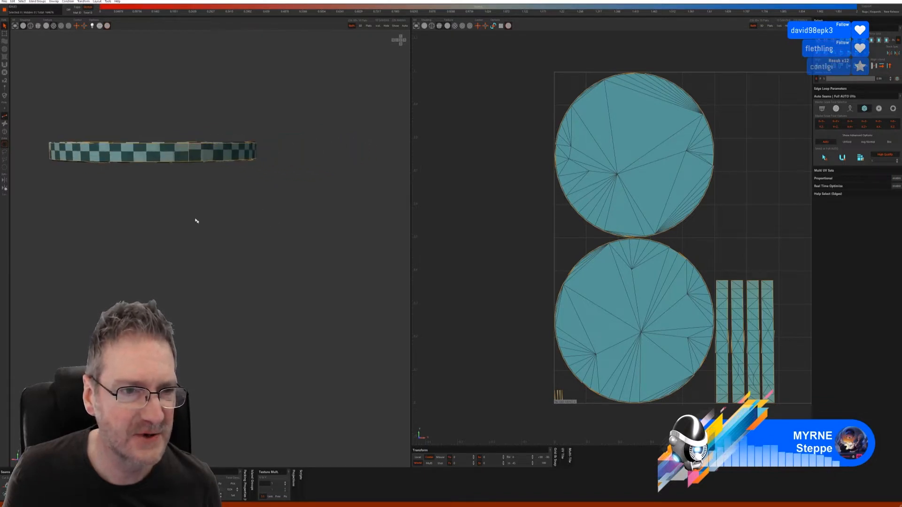
middle_drag(185, 165, 256, 190)
alt+right_drag(247, 184, 295, 185)
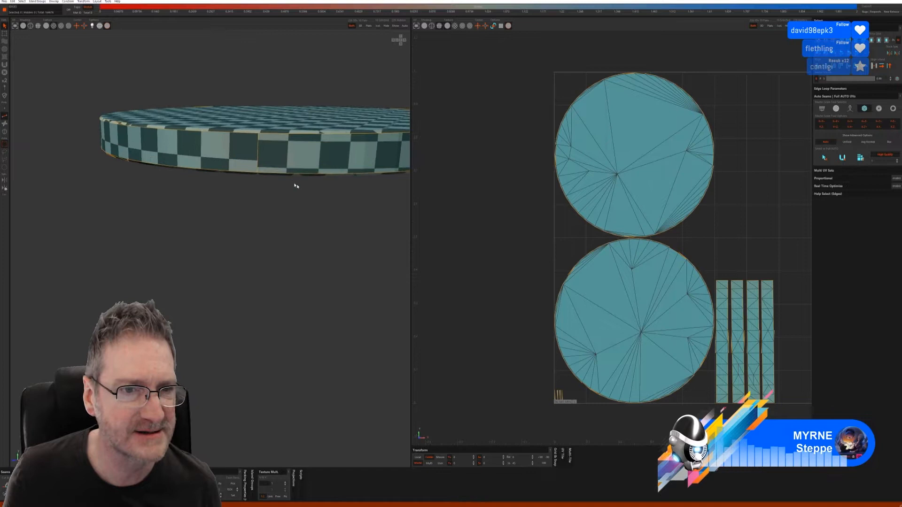
click(257, 158)
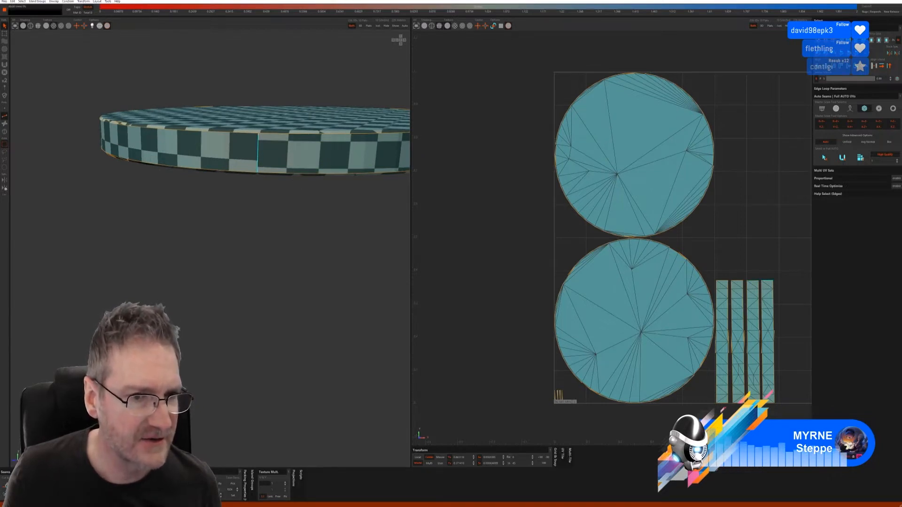
key(w)
- Weld two more vertical seams around the rim to merge all four side strips into one UV island
alt+right_drag(274, 268, 209, 265)
alt+drag(271, 263, 202, 266)
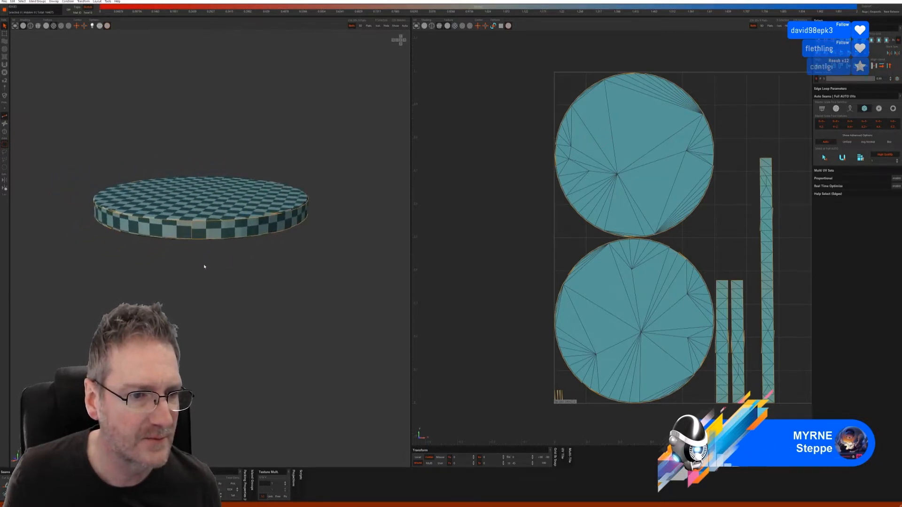
alt+right_drag(202, 266, 223, 258)
click(185, 225)
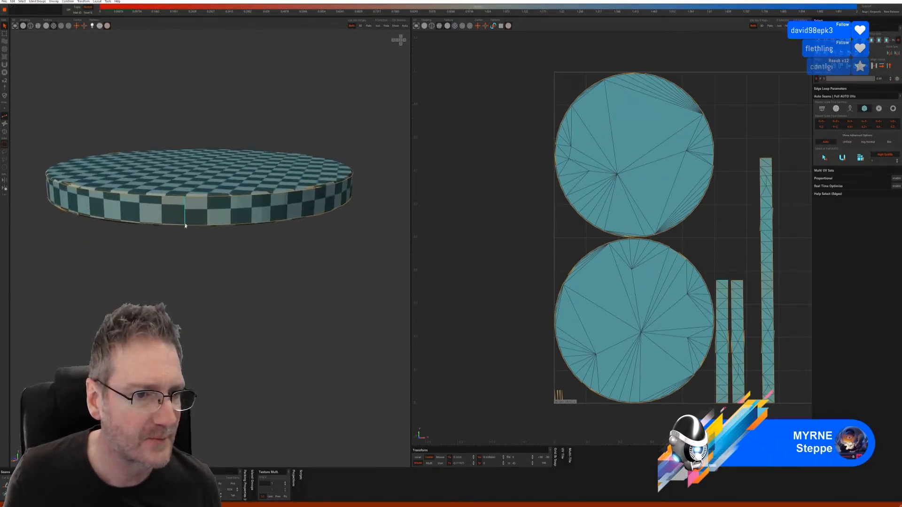
key(w)
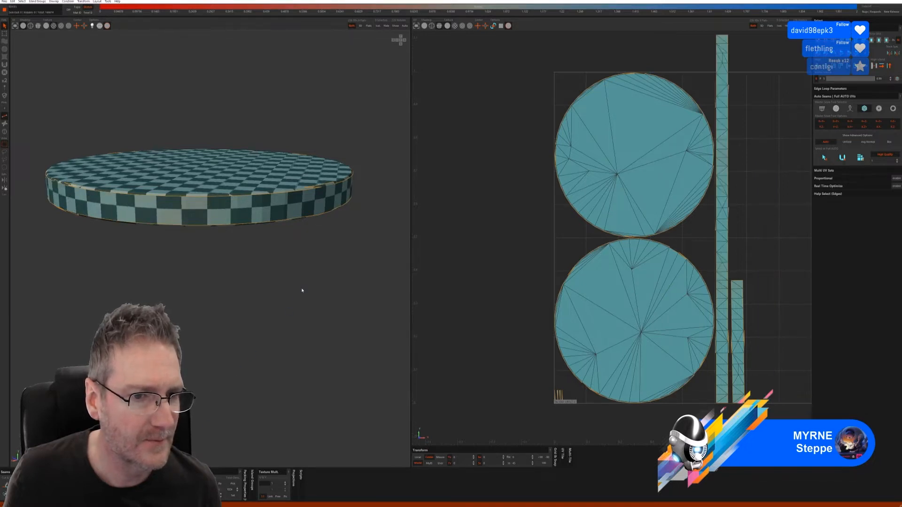
alt+drag(302, 290, 218, 288)
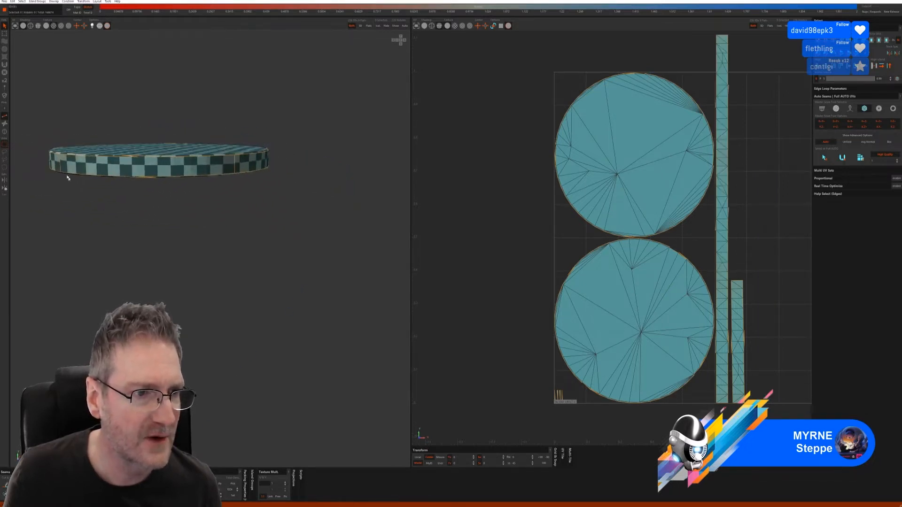
click(237, 168)
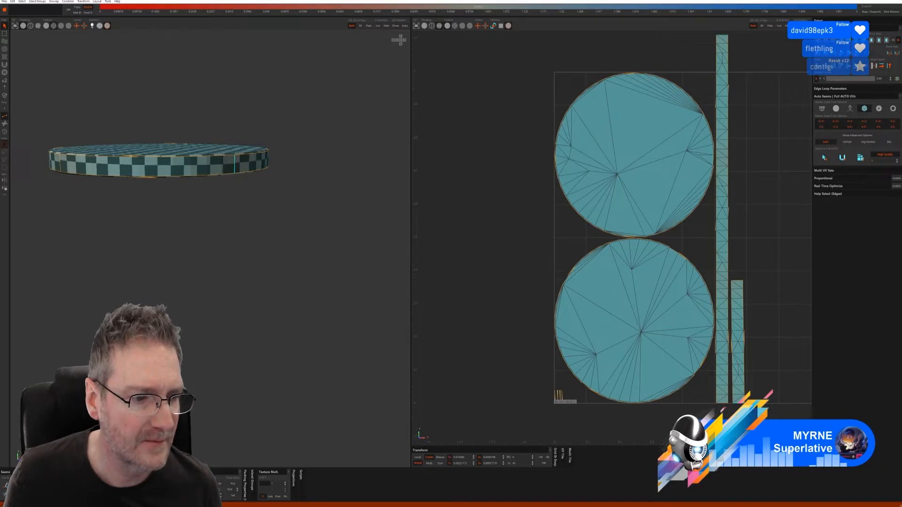
key(w)
alt+drag(234, 273, 266, 269)
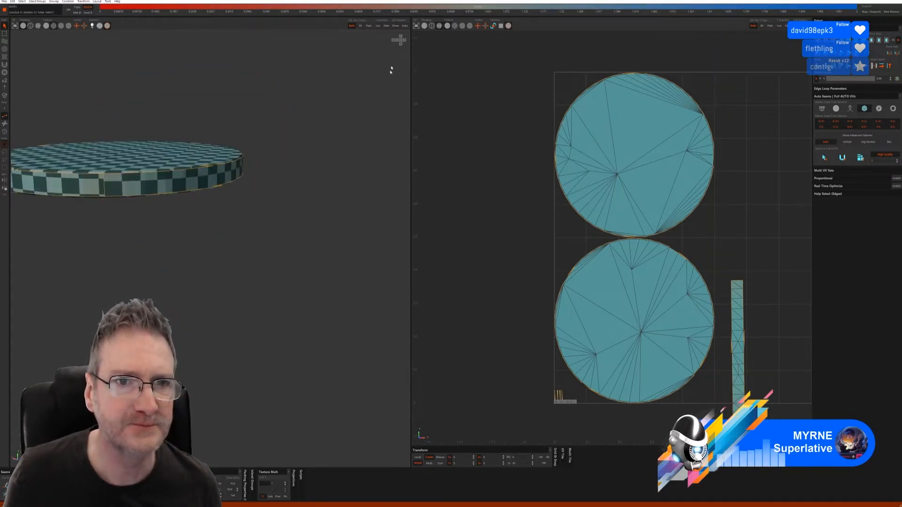
- End the disc's isolation and bring the whole staircase back into display
click(396, 26)
alt+right_drag(263, 228, 68, 264)
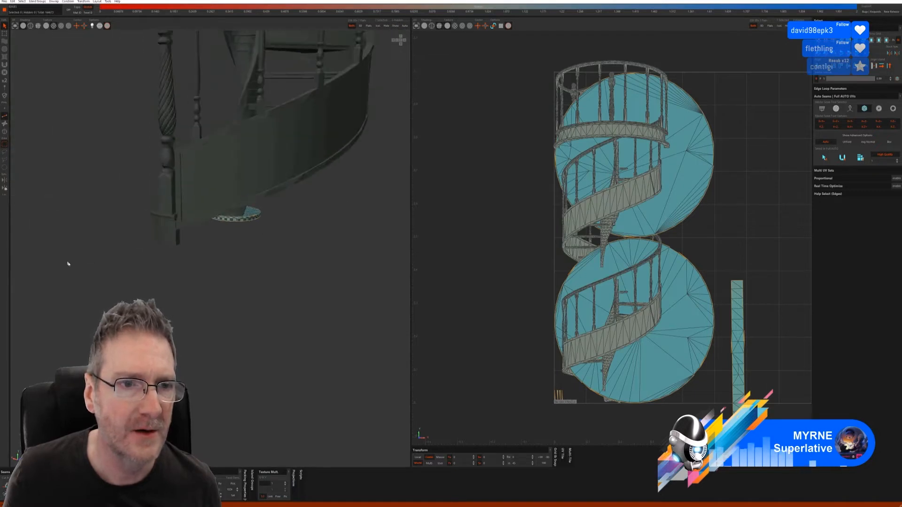
alt+right_drag(221, 249, 157, 263)
alt+drag(157, 263, 235, 287)
alt+middle_drag(228, 225, 249, 324)
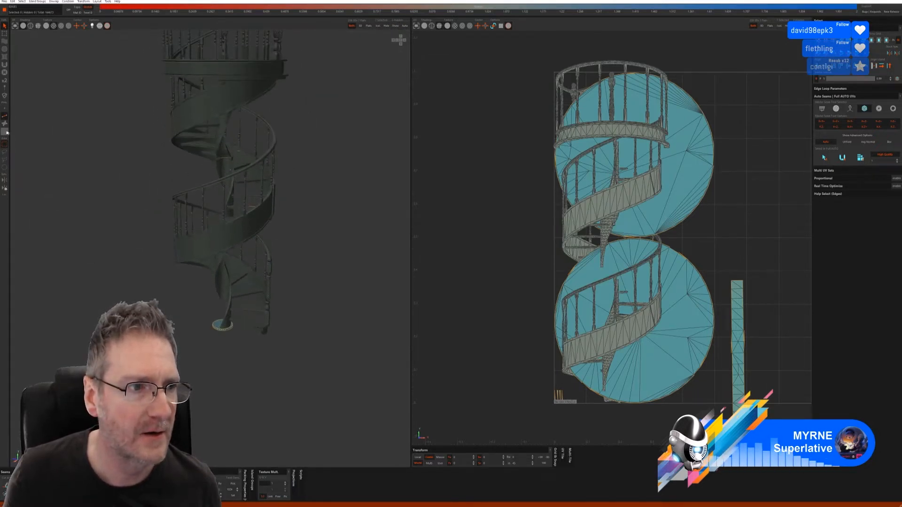
- Select the twisted central column of the staircase as an island and isolate it
click(6, 132)
click(228, 313)
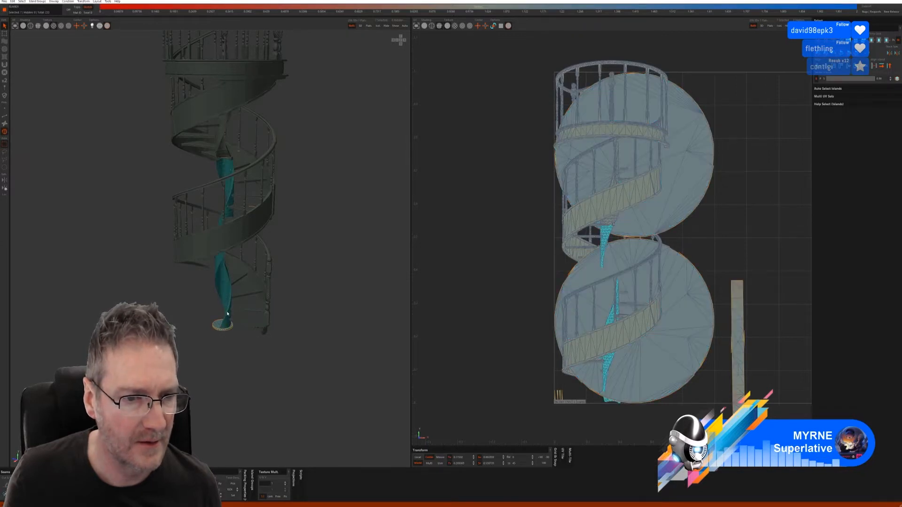
click(378, 26)
scroll(284, 232, up, 3)
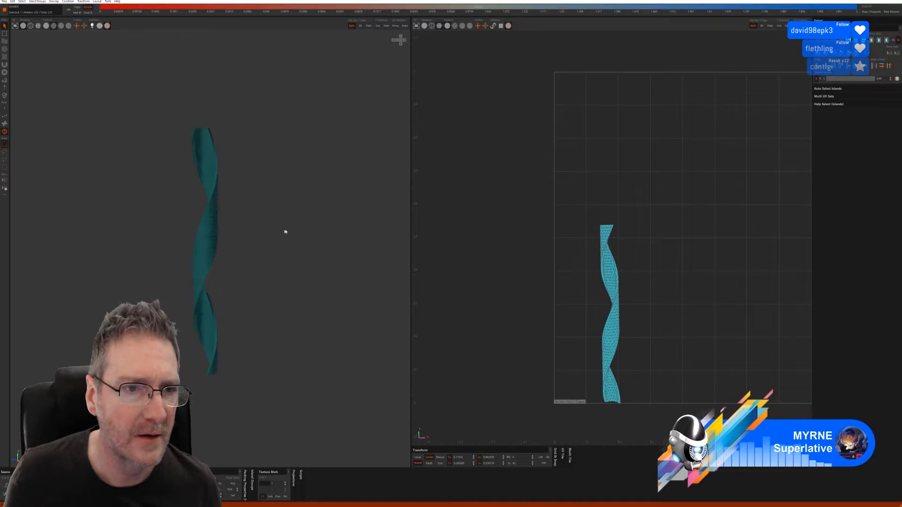
alt+middle_drag(281, 218, 294, 197)
alt+drag(258, 212, 272, 225)
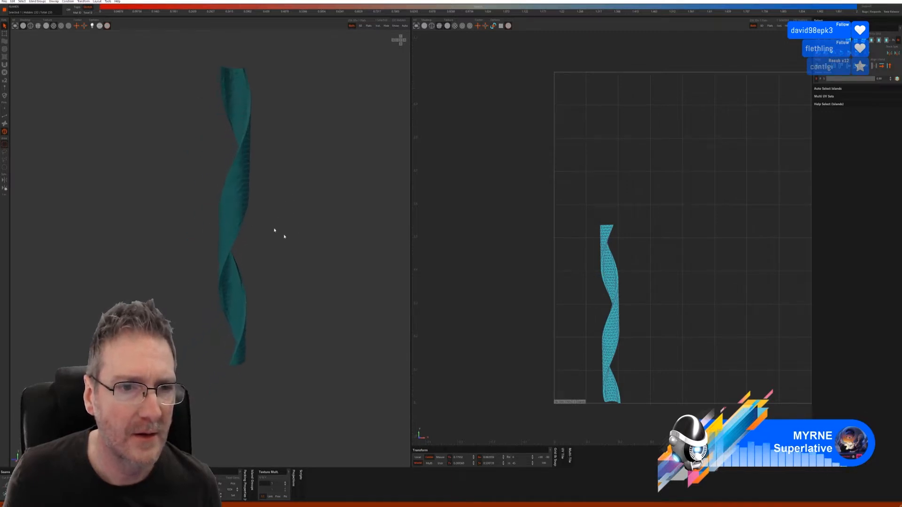
- Try auto-selecting seam edges on the isolated twisted column with the first Auto Seams method, and undo the result
click(6, 117)
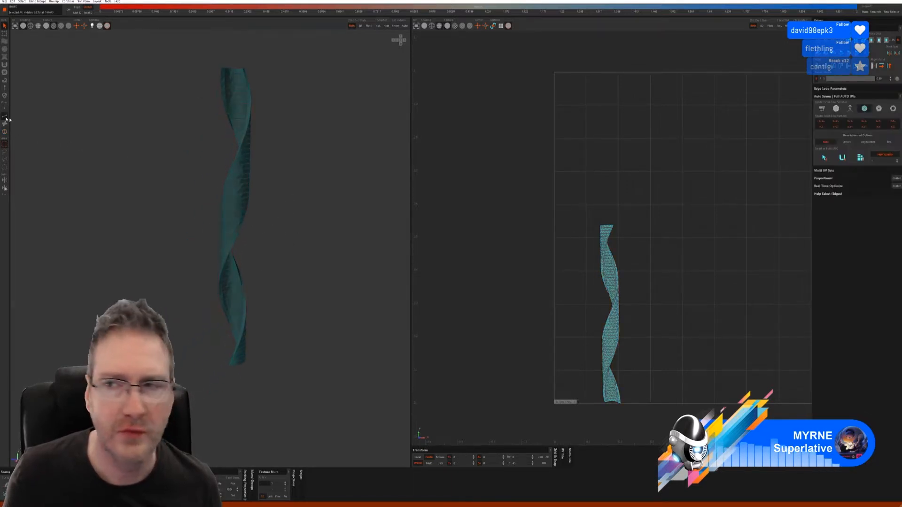
click(826, 107)
click(828, 145)
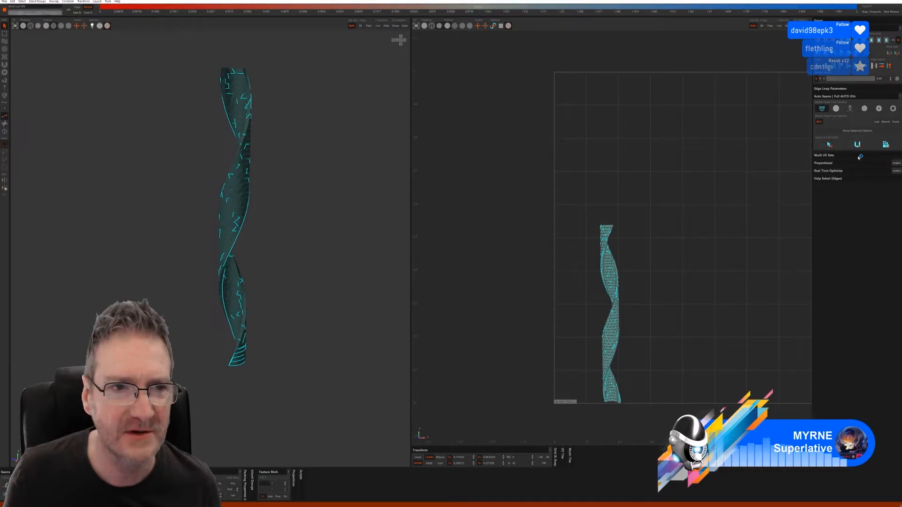
key(ctrl+z)
key(ctrl+z)
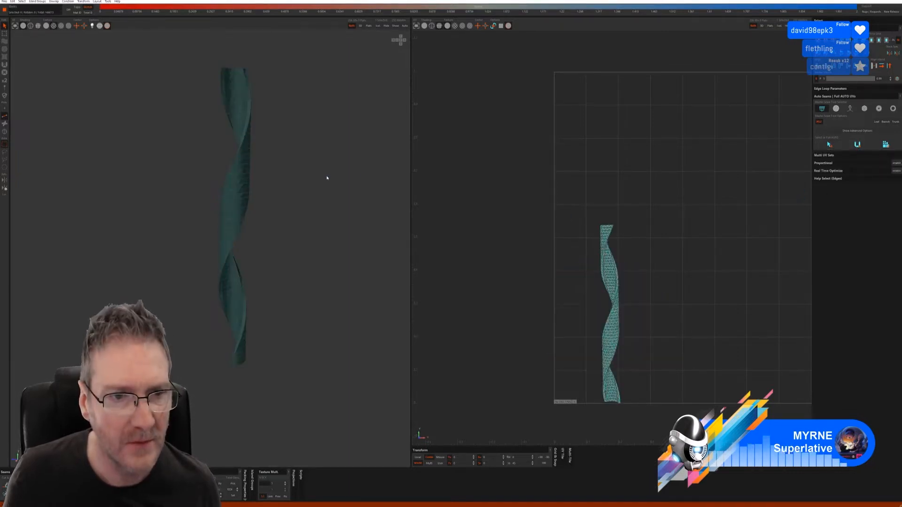
- Try cutting and unfolding the twisted column with the second Auto Seams method, and undo the result
click(836, 108)
click(830, 151)
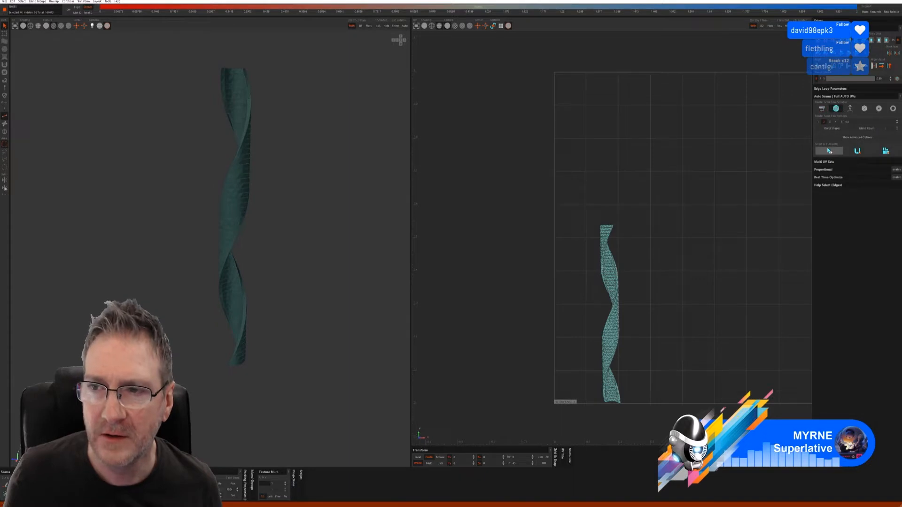
click(858, 152)
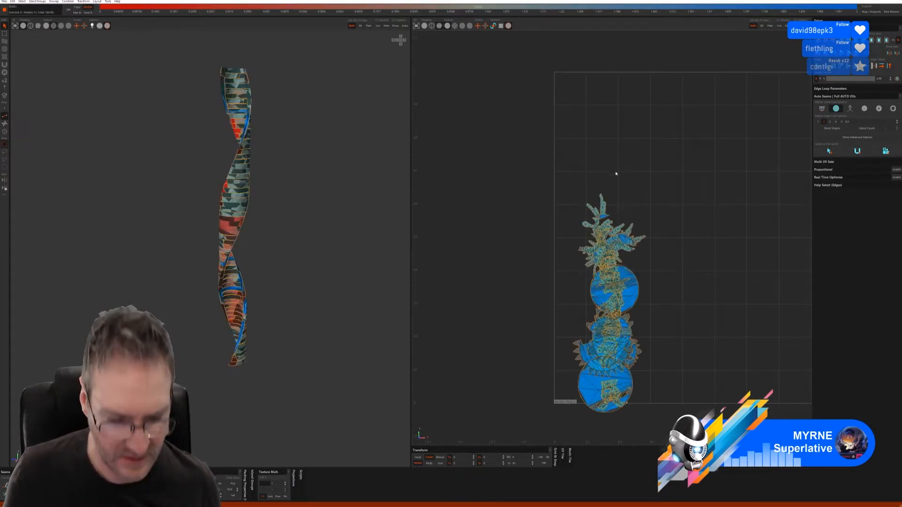
key(ctrl+z)
key(ctrl+z)
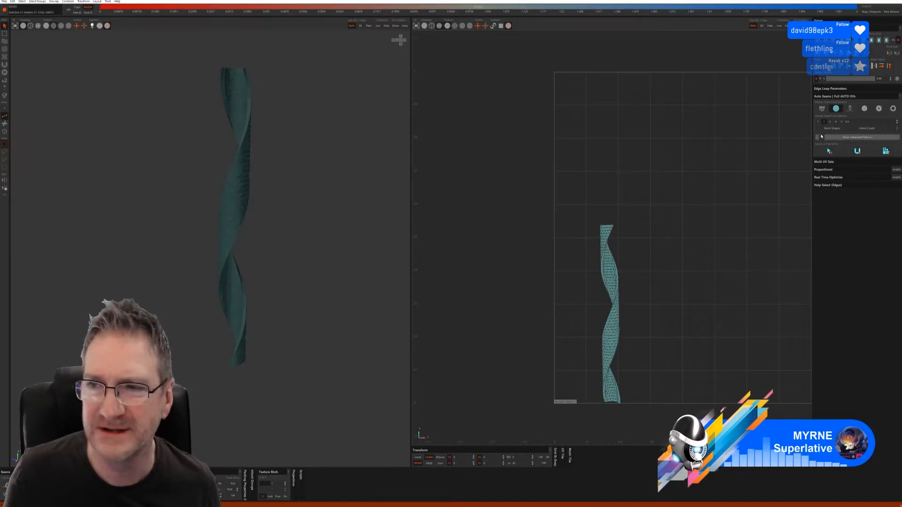
- Try a fully automatic unwrap of the twisted column with the third Auto Seams method
click(851, 109)
click(829, 143)
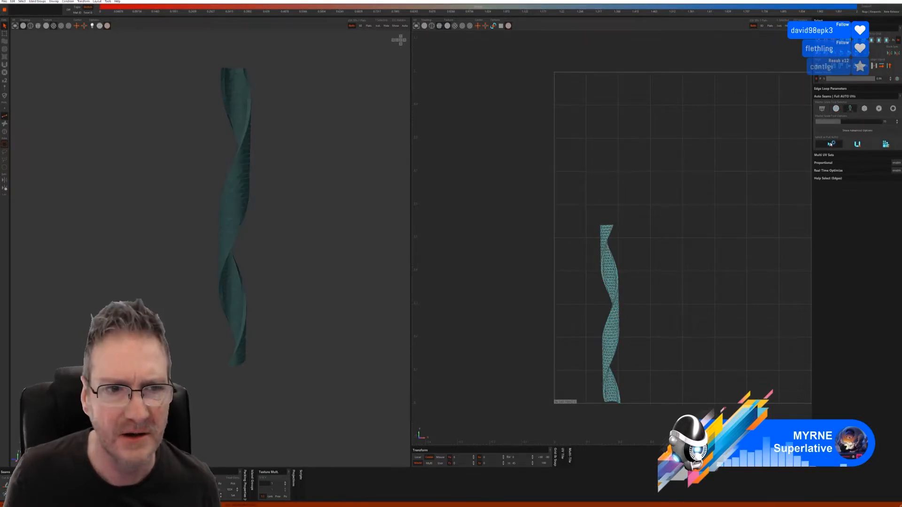
click(885, 145)
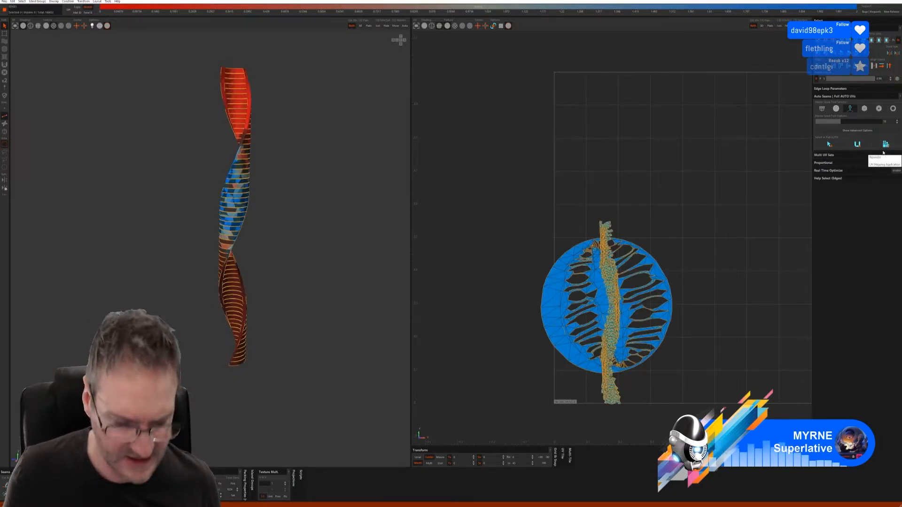
- Try unwrapping the twisted column with the fourth Auto Seams method, inspect its seams up close, and undo the result
click(864, 108)
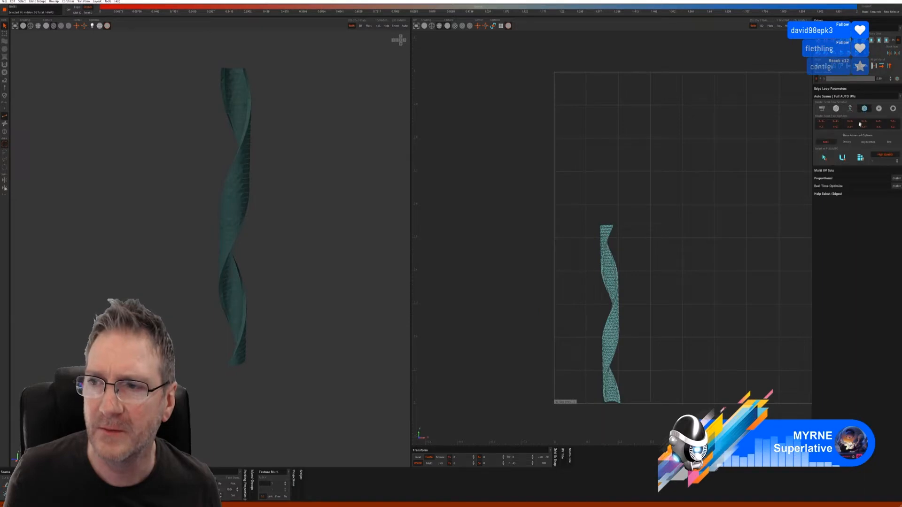
click(841, 158)
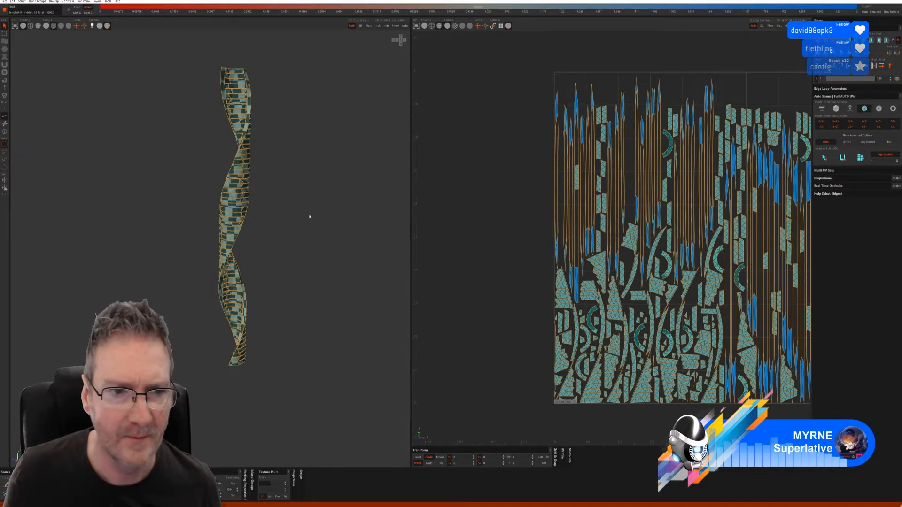
alt+drag(310, 217, 264, 245)
alt+right_drag(263, 246, 244, 240)
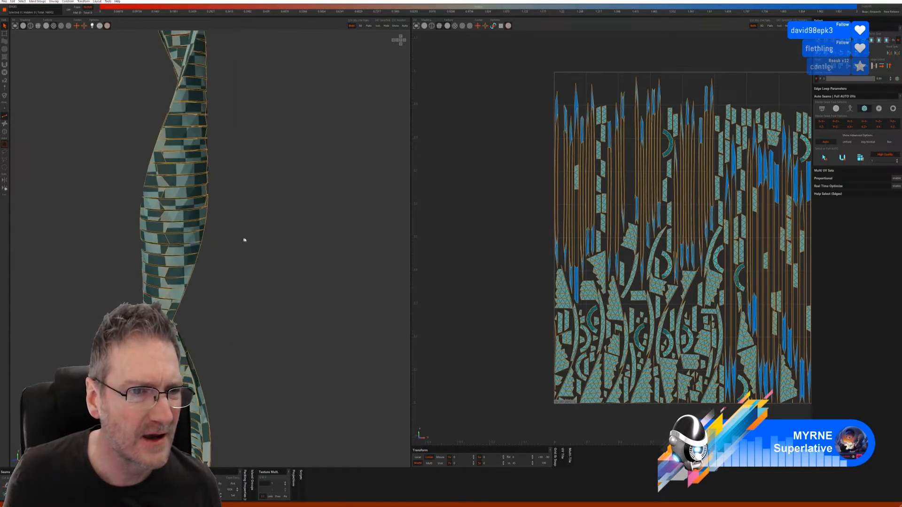
alt+drag(244, 240, 327, 239)
middle_drag(302, 239, 189, 234)
scroll(189, 234, down, 5)
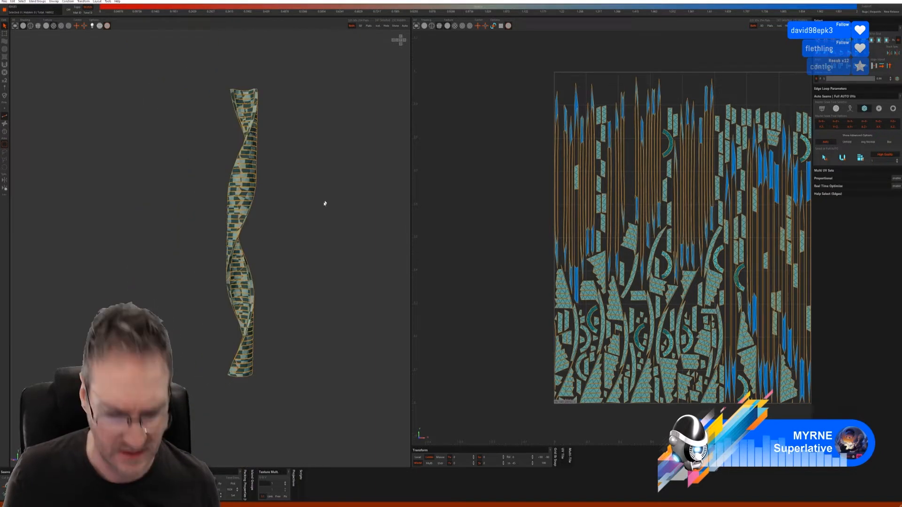
key(ctrl+z)
key(ctrl+z)
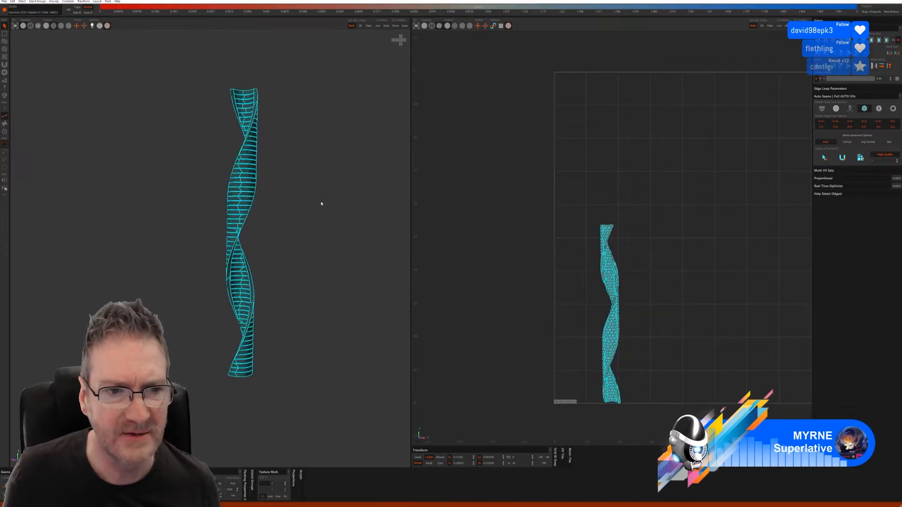
key(ctrl+z)
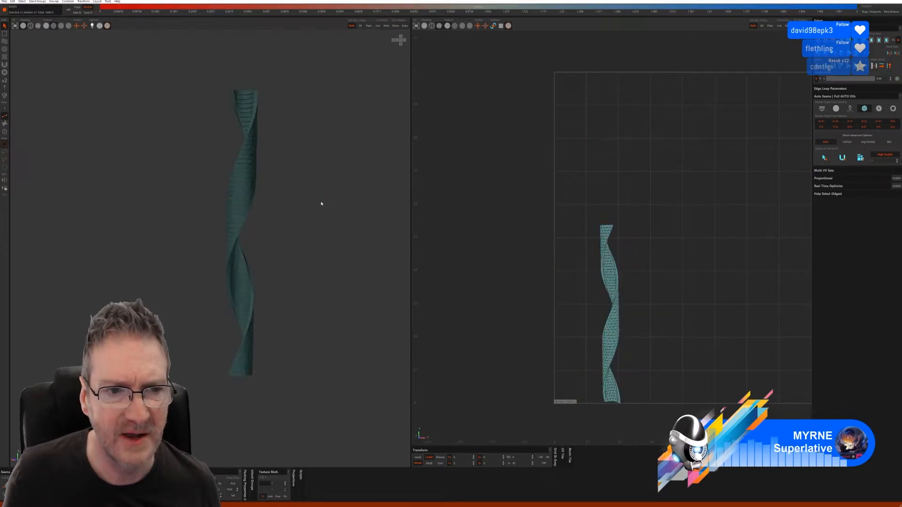
- Try the fifth and sixth Auto Seams methods on the twisted column
click(879, 108)
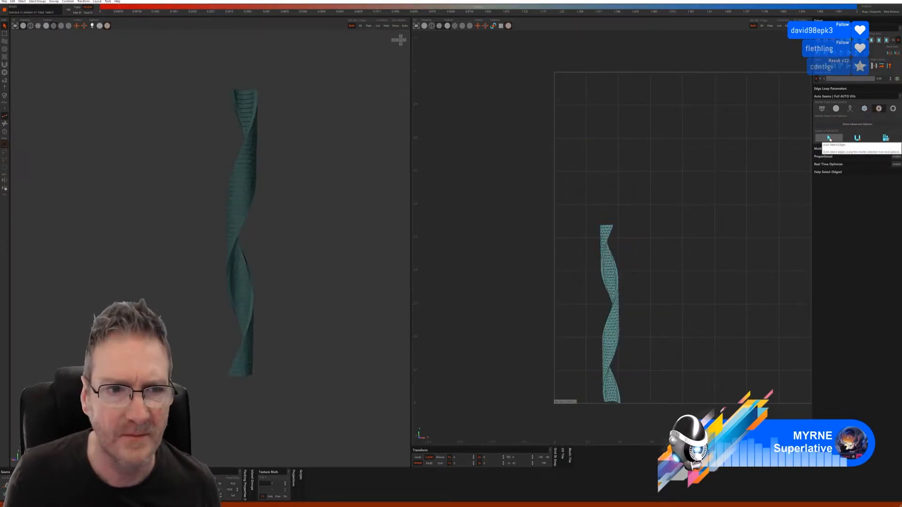
click(893, 108)
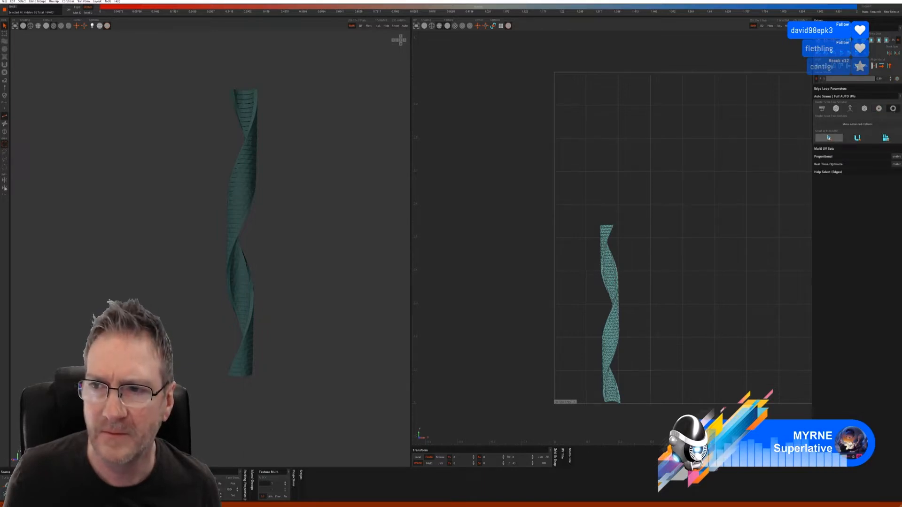
click(859, 138)
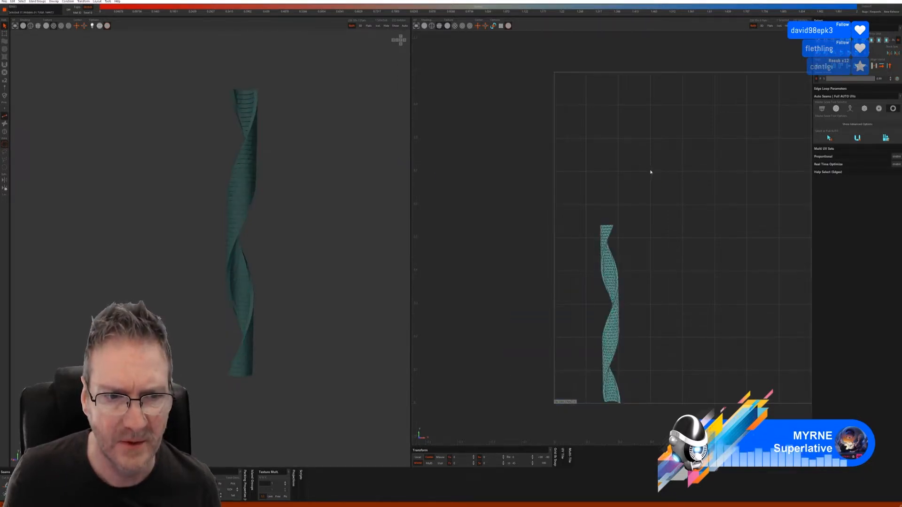
- Try the second Auto Seams method on the column again, cutting and unfolding along its seams, and undo the result
click(837, 109)
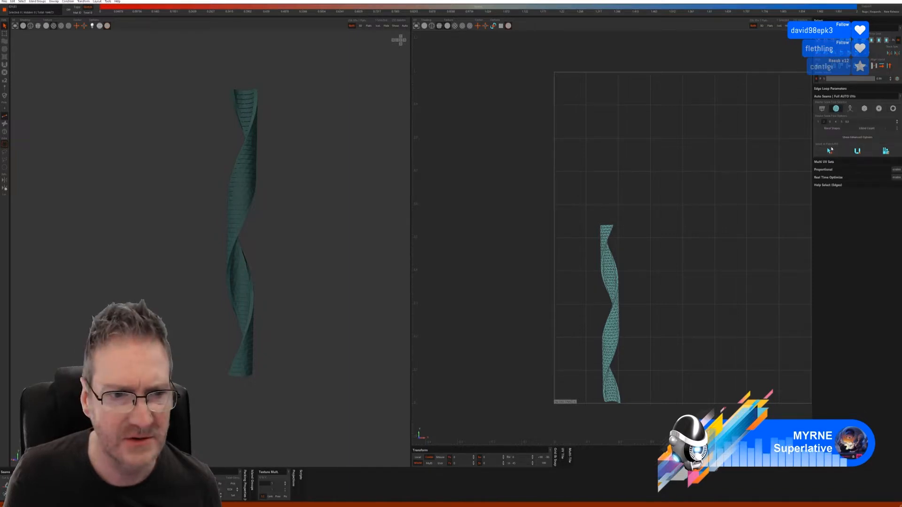
click(830, 150)
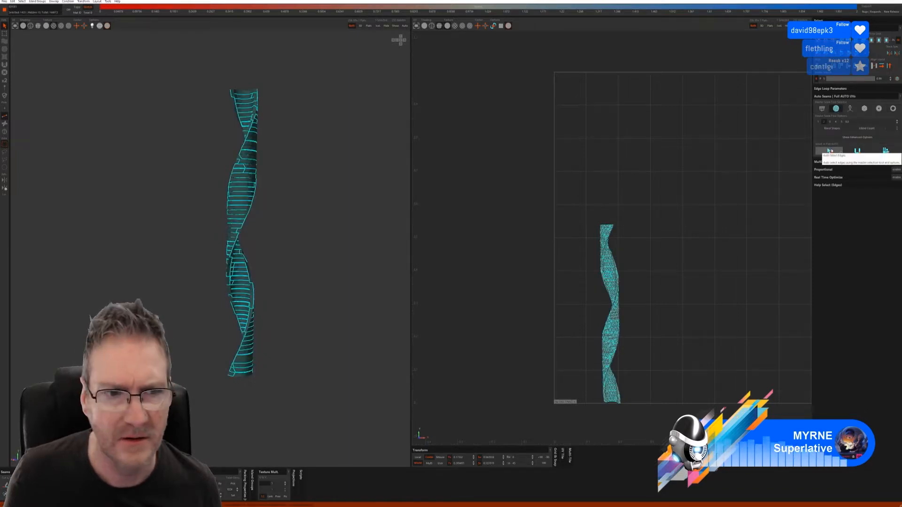
click(857, 151)
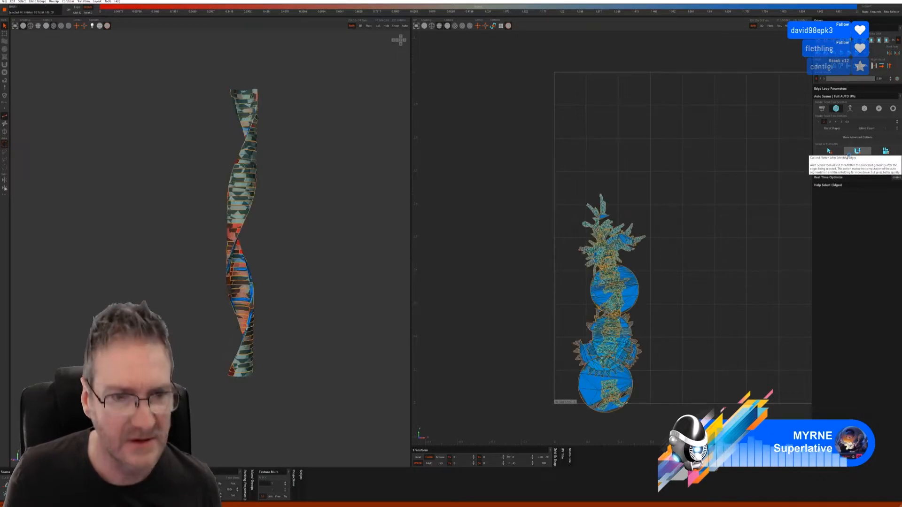
key(ctrl+z)
key(ctrl+z)
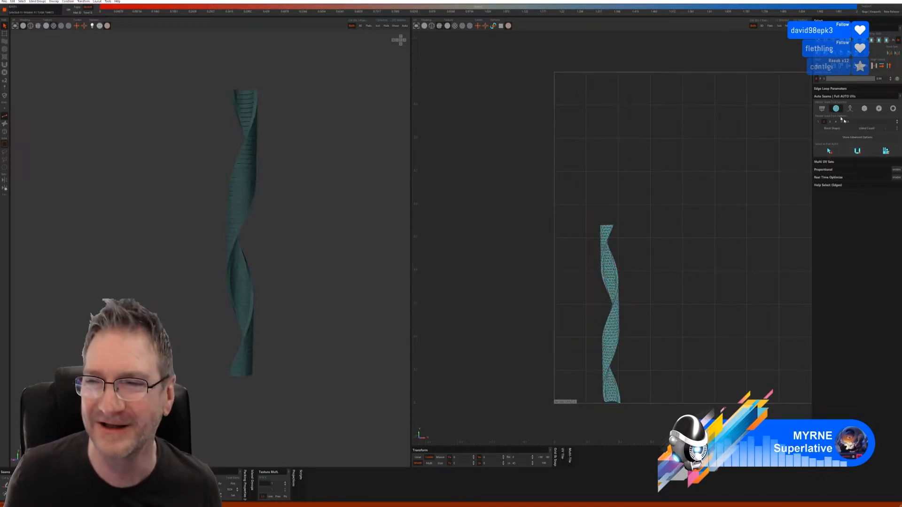
- Try the first Auto Seams method on the column again, cutting and unfolding along the automatically selected edges
click(822, 109)
click(830, 145)
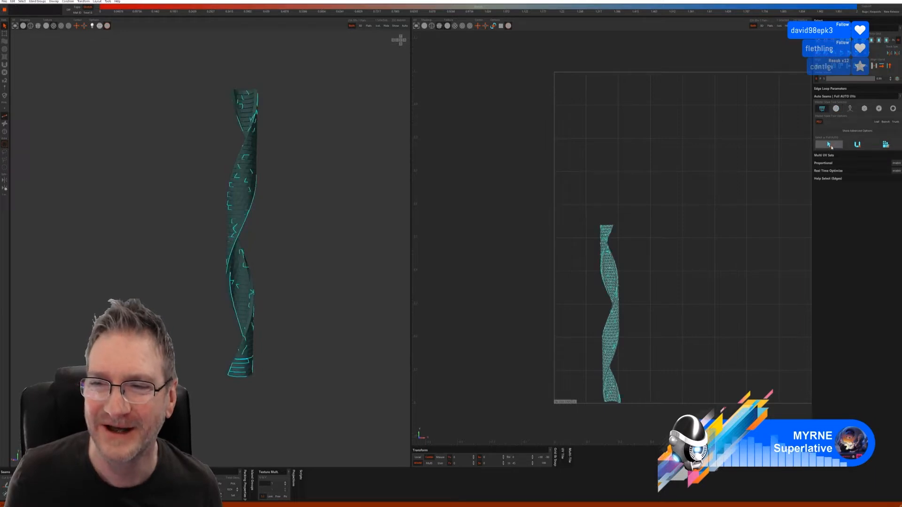
click(857, 146)
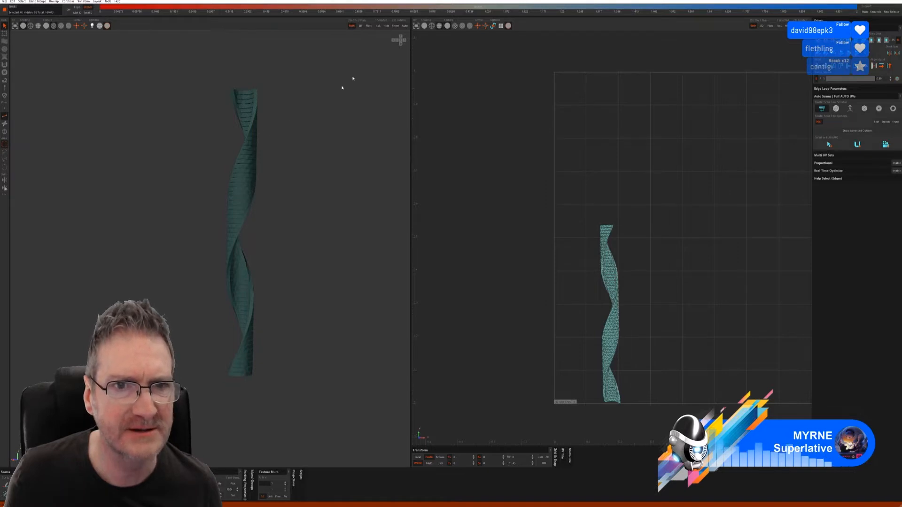
- End the column's isolation and isolate the small foot block beneath the staircase's lowest newel post as an island
click(398, 29)
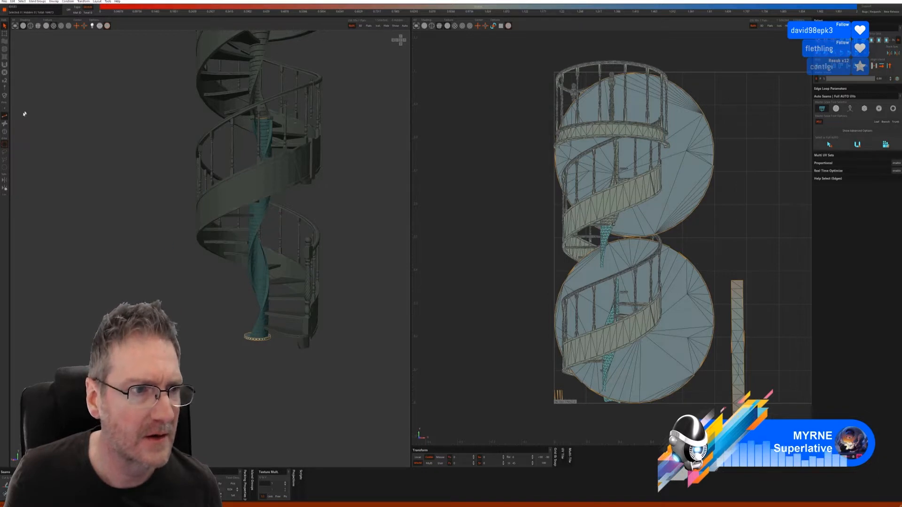
click(4, 133)
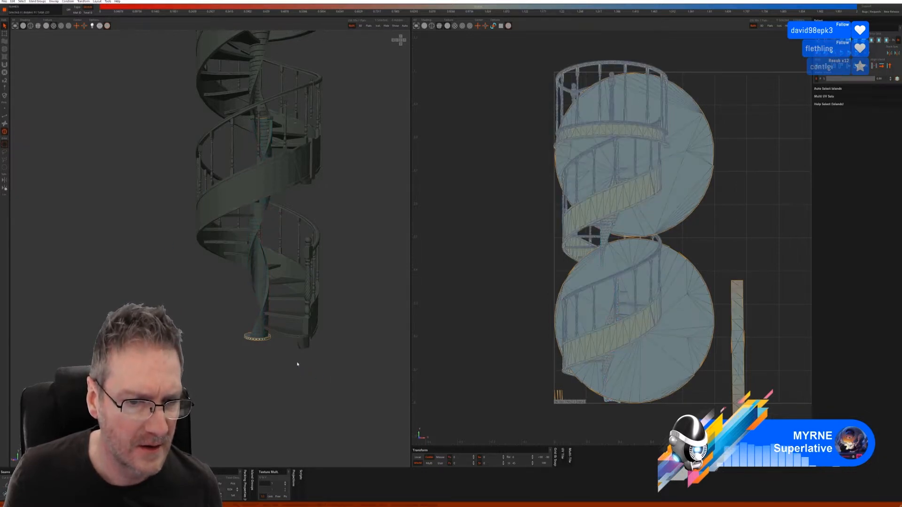
middle_drag(312, 355, 263, 342)
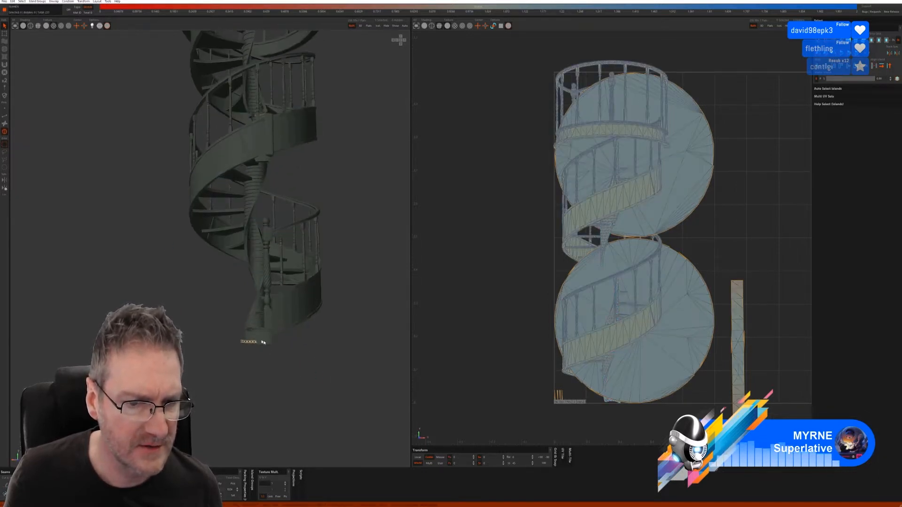
click(265, 337)
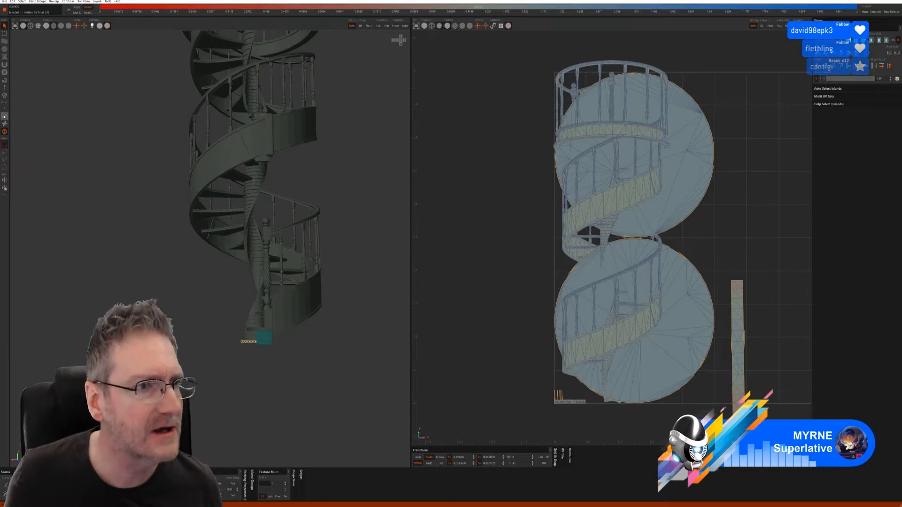
click(386, 27)
- Automatically cut, unfold and pack the isolated foot block in edge mode with the fourth Auto Seams method
click(5, 116)
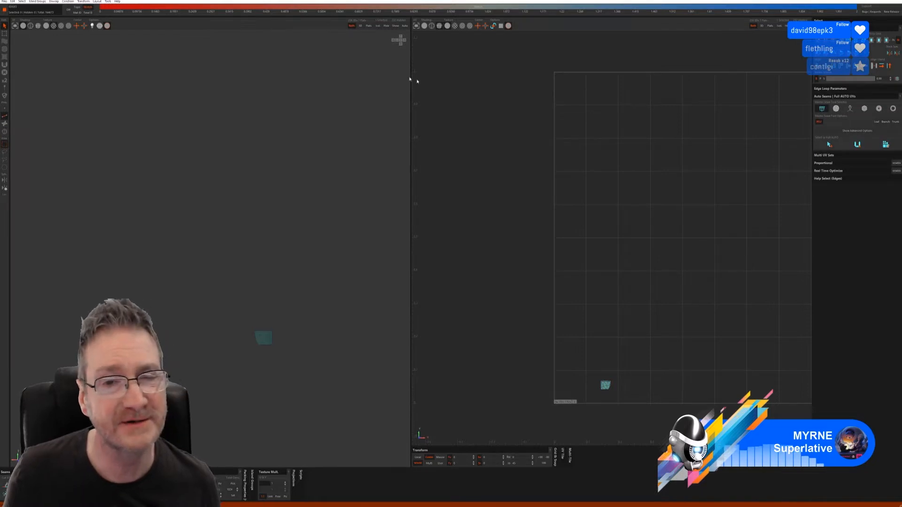
middle_drag(298, 284, 254, 294)
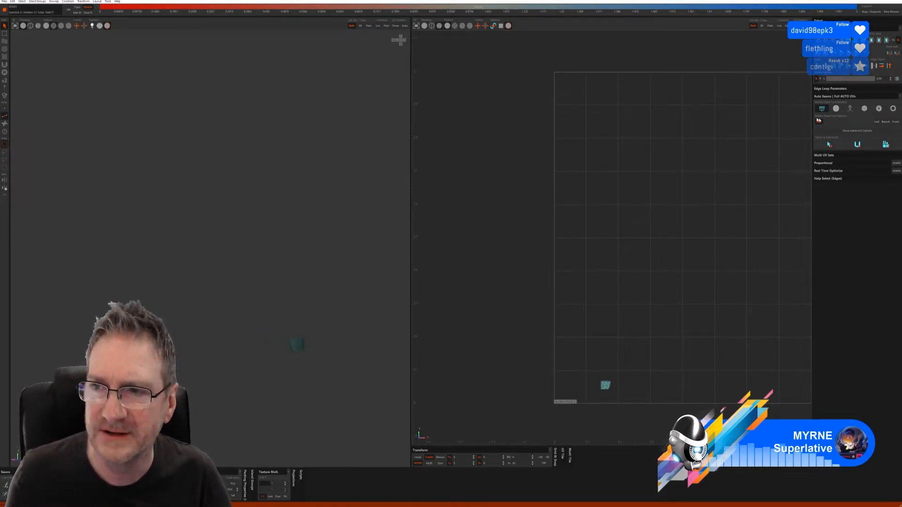
click(864, 108)
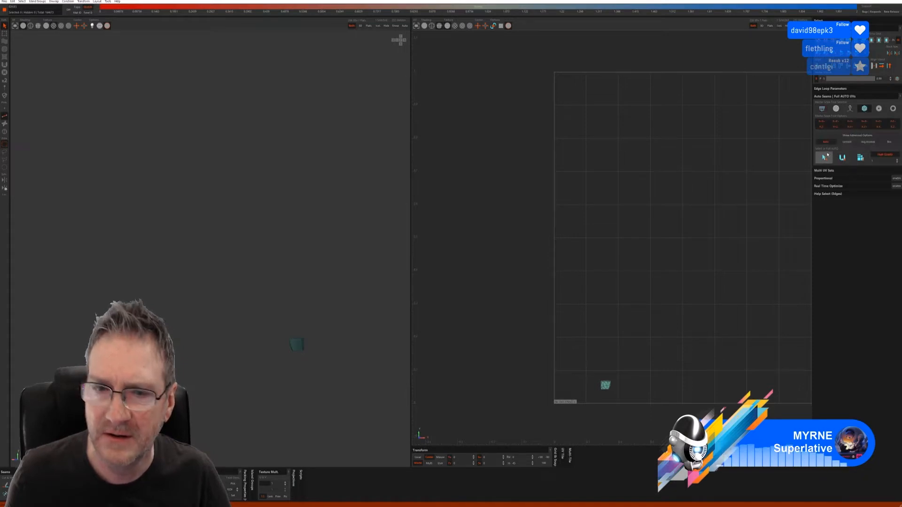
click(861, 157)
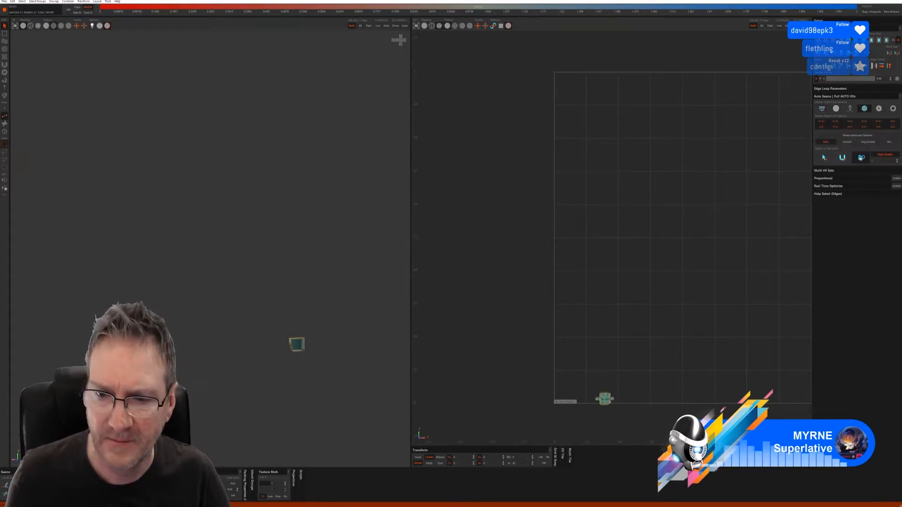
click(861, 158)
scroll(288, 327, up, 5)
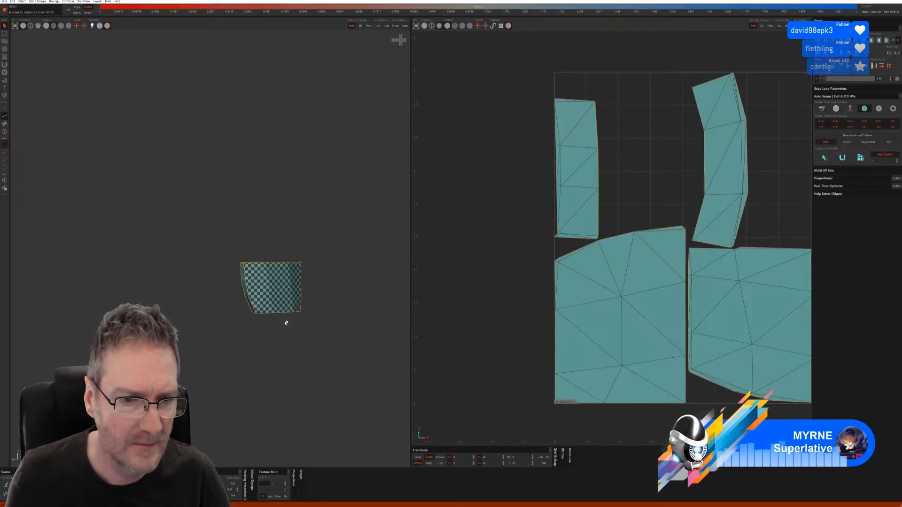
mouse_move(286, 323)
alt+mouse_down()
mouse_move(316, 310)
mouse_move(299, 331)
mouse_move(310, 339)
mouse_move(349, 320)
mouse_move(336, 302)
mouse_move(312, 326)
mouse_move(290, 327)
alt+mouse_up()
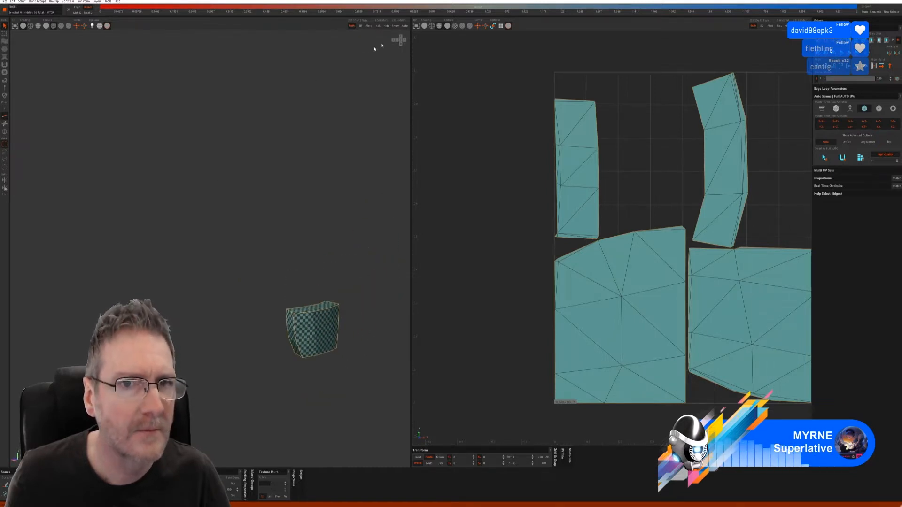
- End the foot block's isolation and bring the whole staircase back into display
click(395, 26)
scroll(270, 325, down, 6)
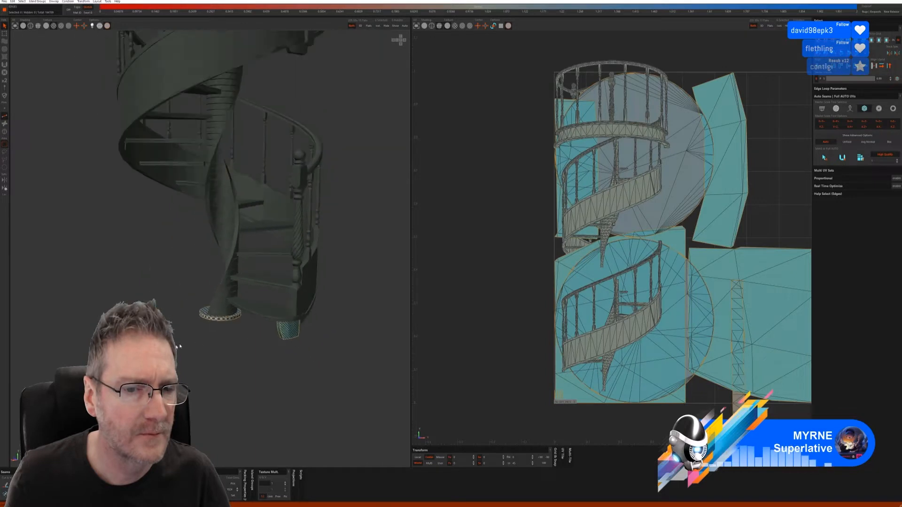
alt+drag(290, 335, 269, 335)
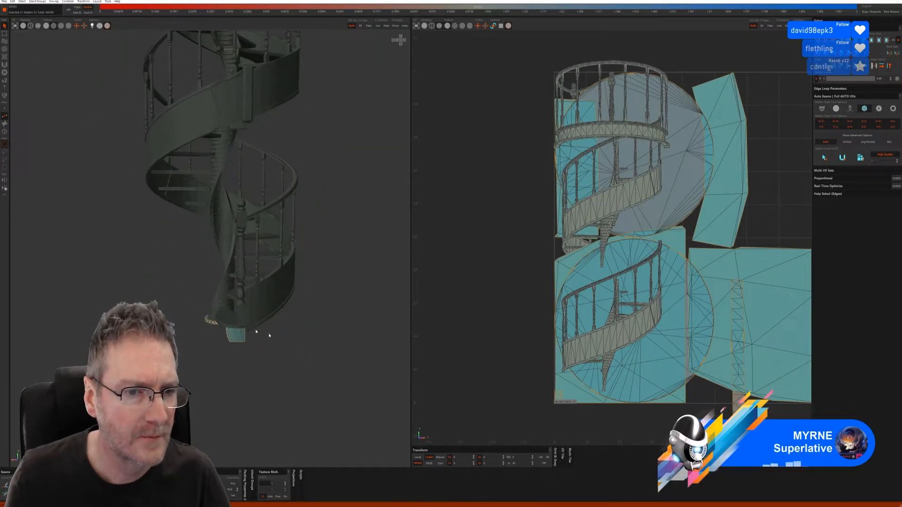
- End work on the foot block by selecting the lowest newel post as an island and isolating it
click(5, 132)
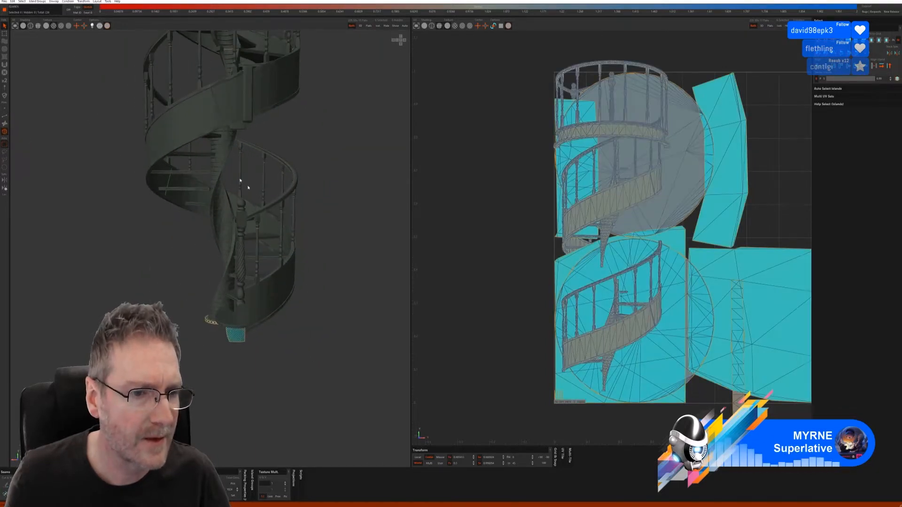
click(244, 312)
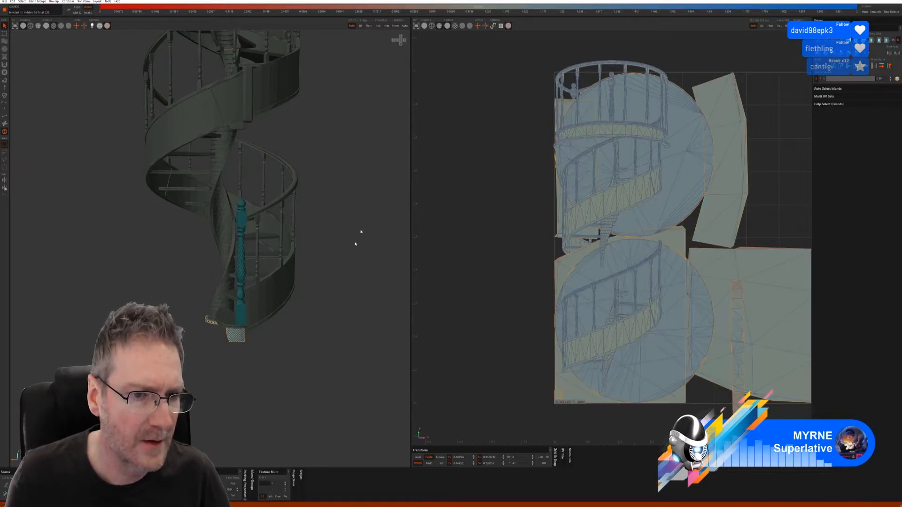
alt+drag(318, 203, 343, 216)
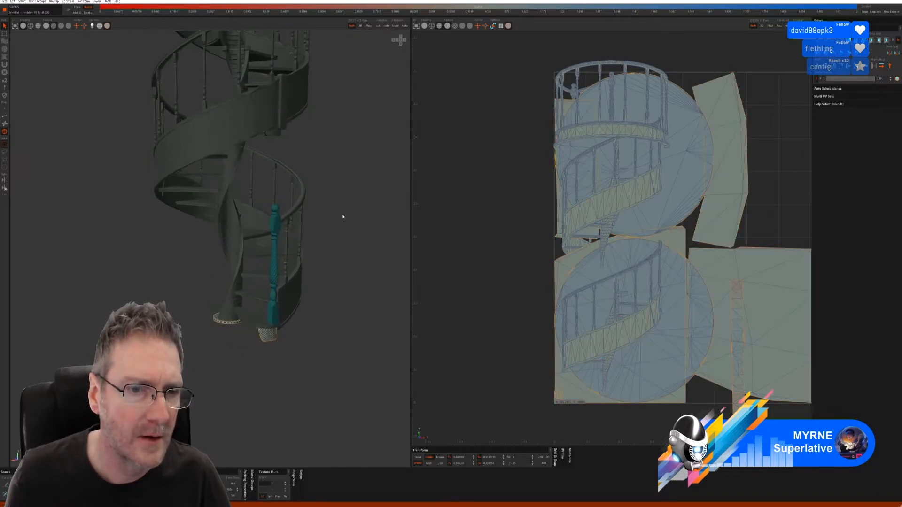
click(377, 26)
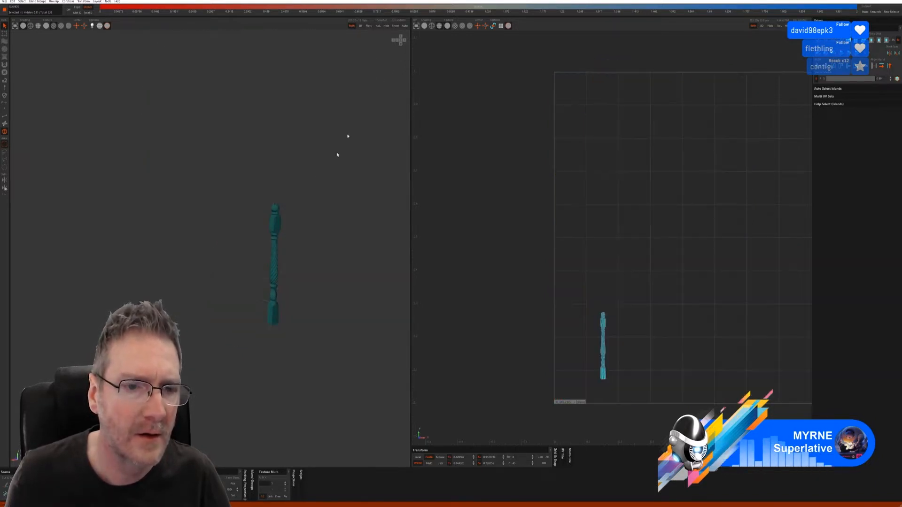
- Try the fourth Auto Seams method on the isolated newel post in edge mode, cutting and unfolding along the automatically selected edges
click(5, 116)
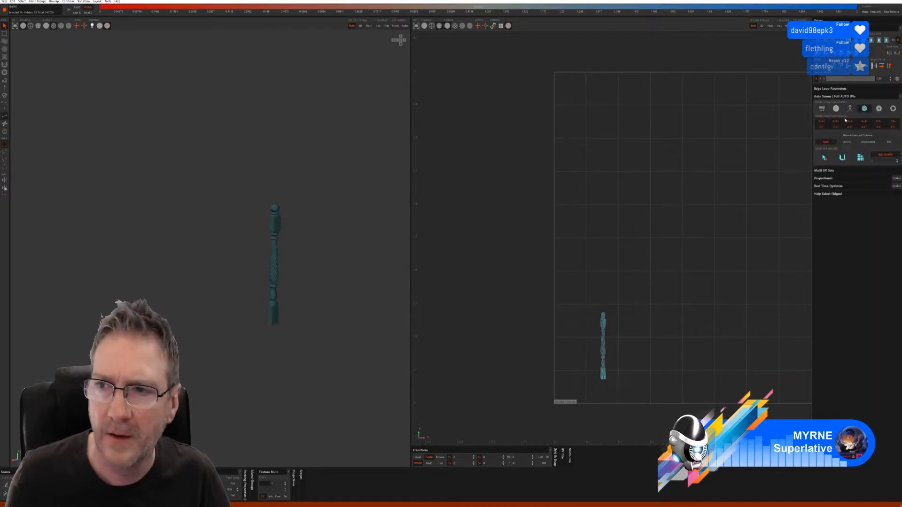
click(825, 160)
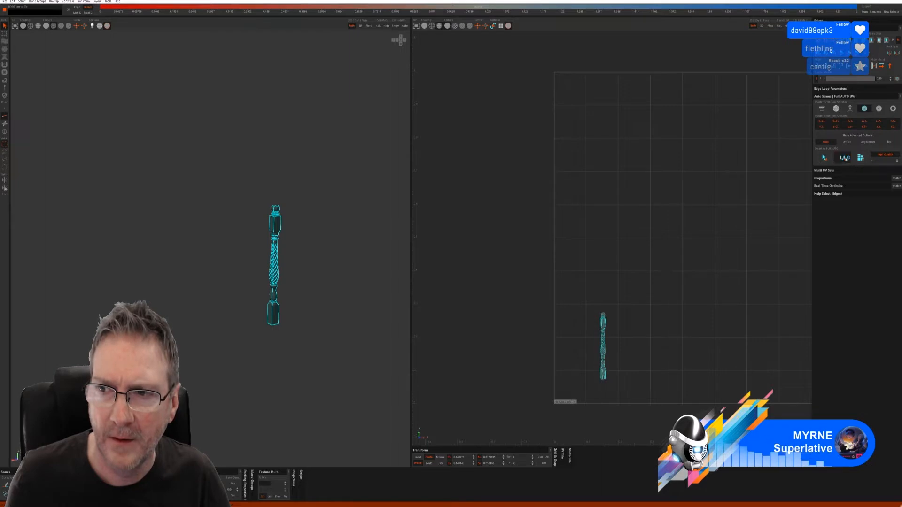
click(846, 158)
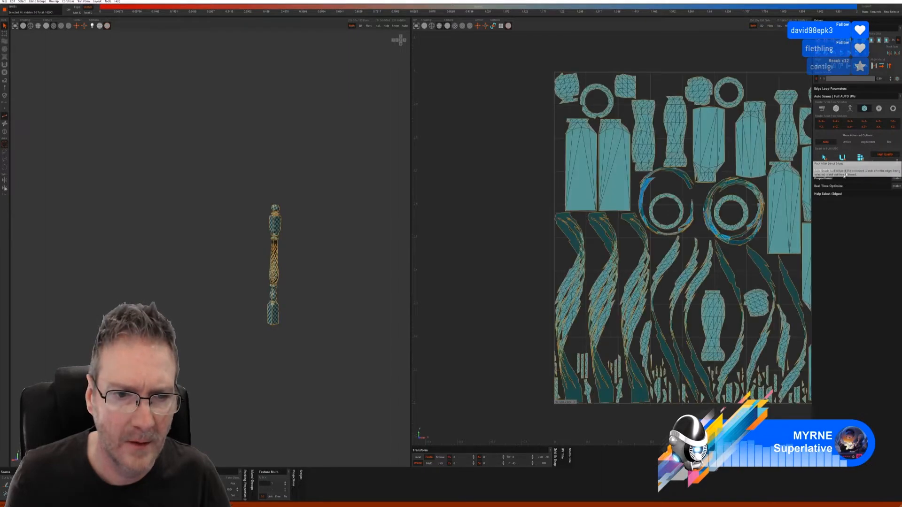
middle_drag(350, 312, 171, 258)
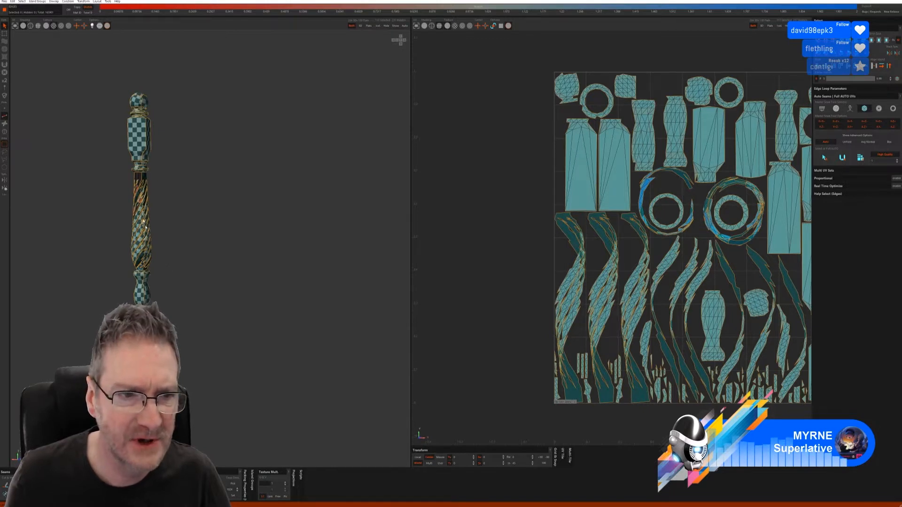
mouse_move(189, 262)
middle_down()
mouse_move(167, 262)
mouse_move(219, 258)
mouse_move(195, 261)
middle_up()
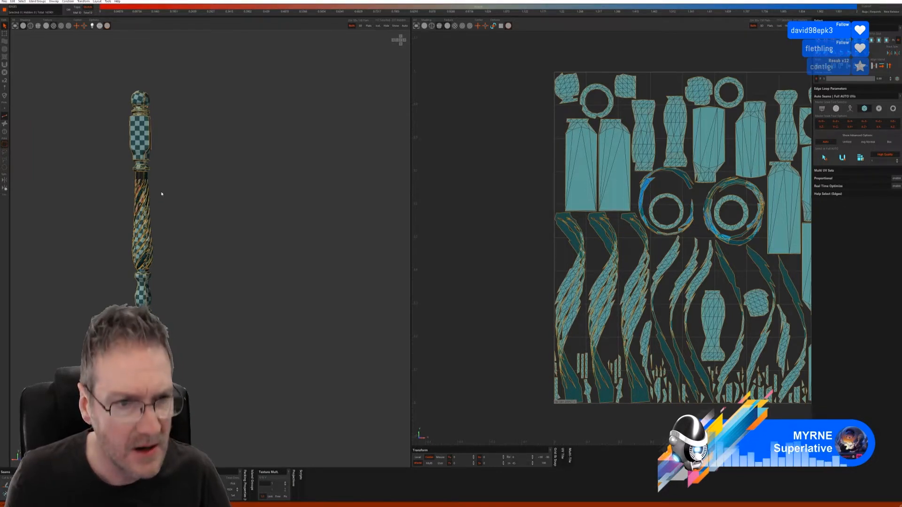
key(ctrl+z)
click(191, 197)
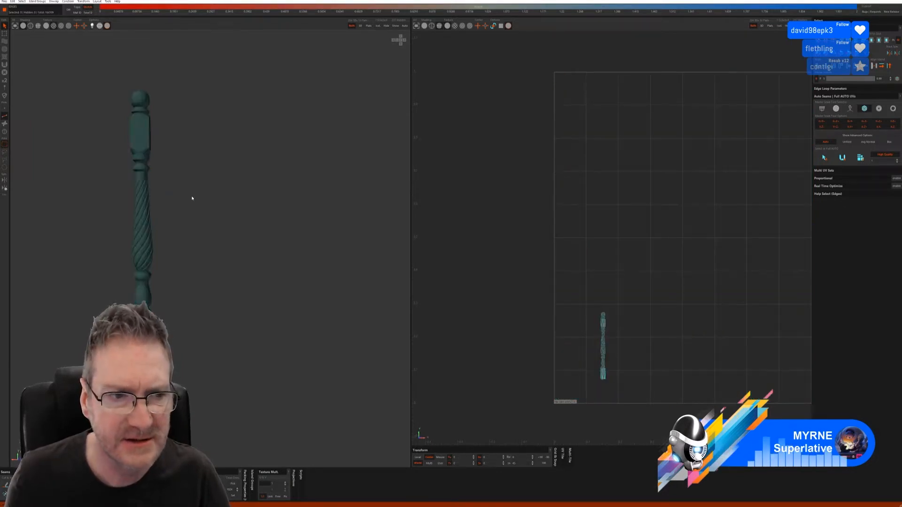
- Automatically cut, unfold and pack the isolated newel post with the first Auto Seams method
click(822, 109)
click(829, 144)
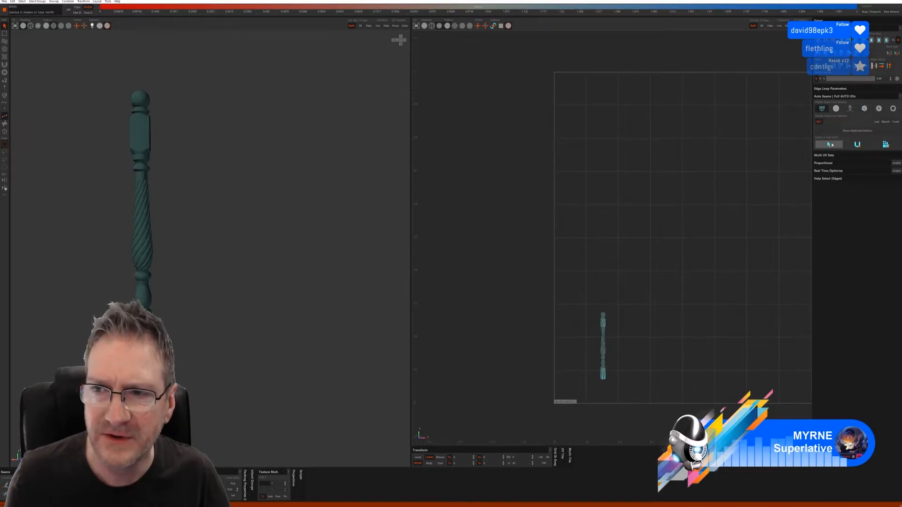
click(854, 145)
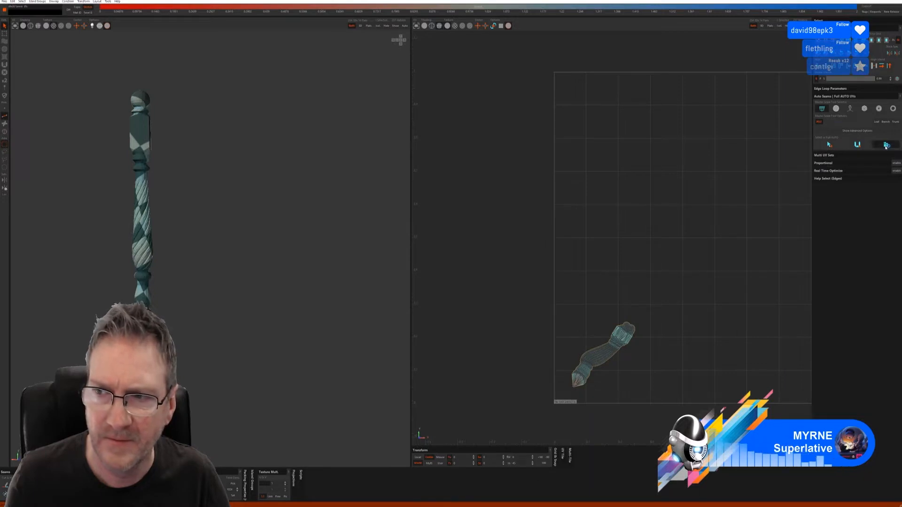
key(f)
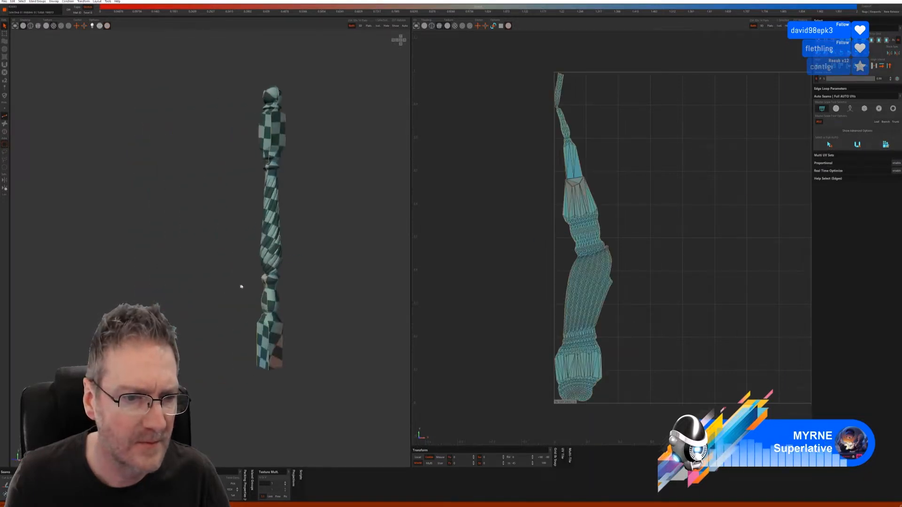
alt+drag(251, 282, 170, 233)
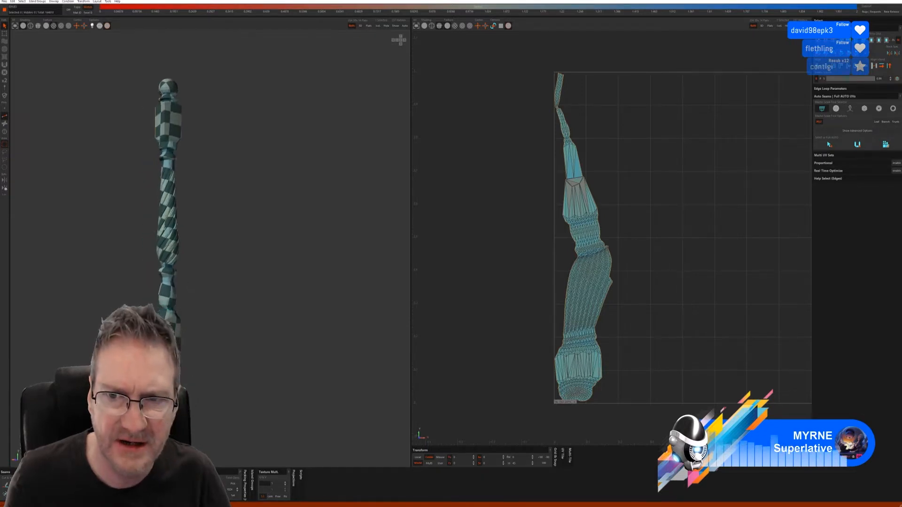
- Optimize the newel post's island, deselect it and examine the checker distortion around the shaft and the square base
click(5, 133)
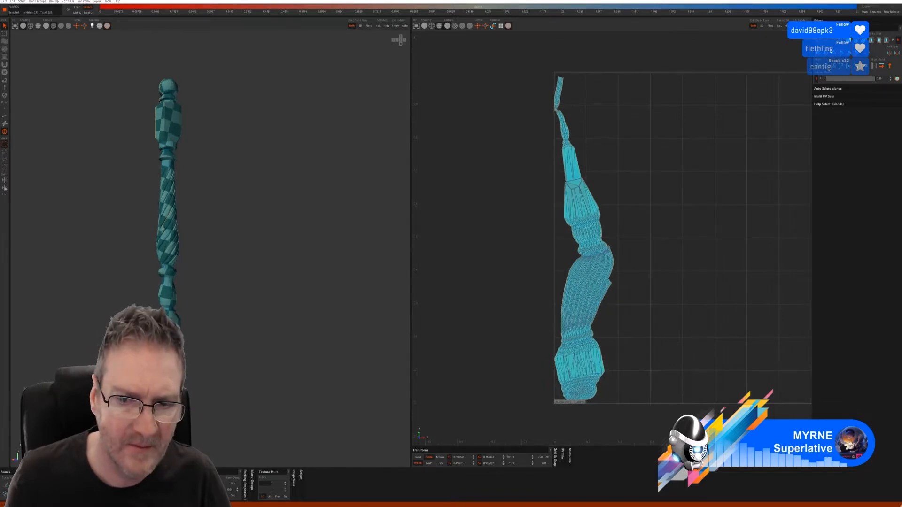
middle_drag(235, 309, 286, 309)
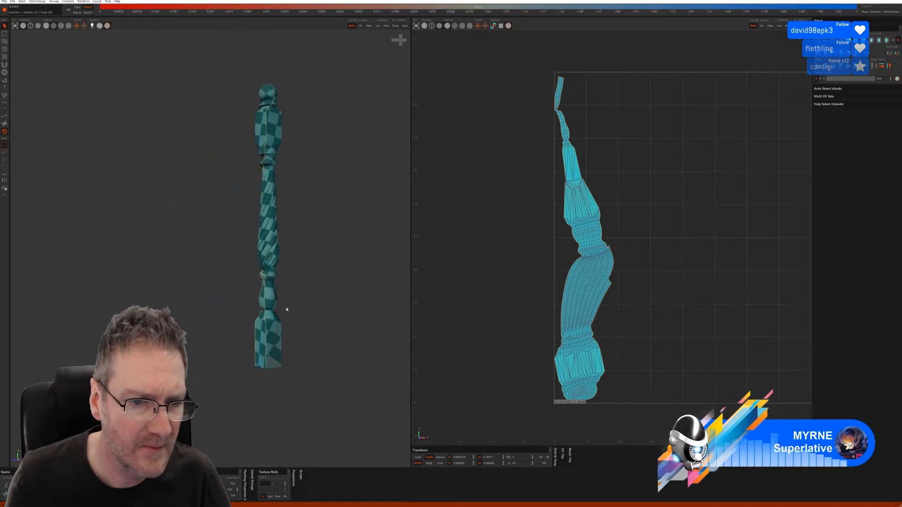
click(480, 263)
alt+drag(316, 304, 359, 301)
alt+middle_drag(360, 302, 264, 303)
alt+drag(263, 303, 281, 311)
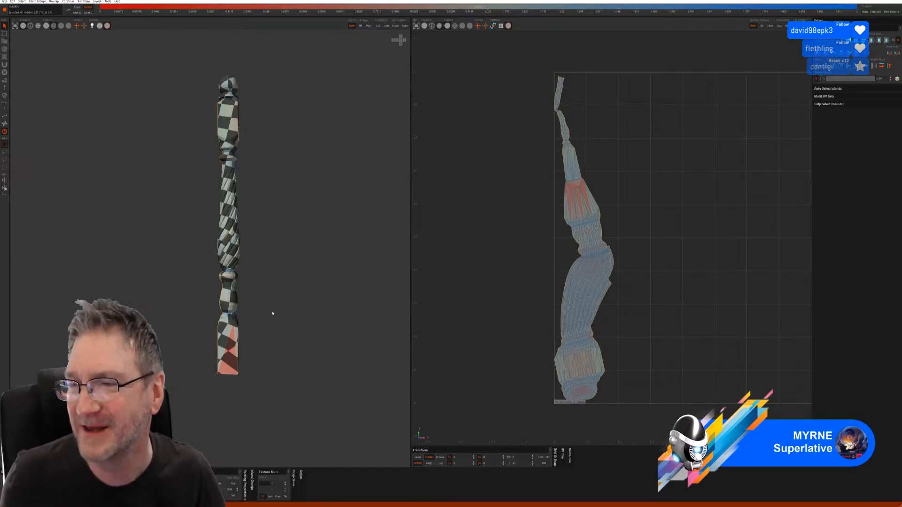
scroll(263, 316, up, 5)
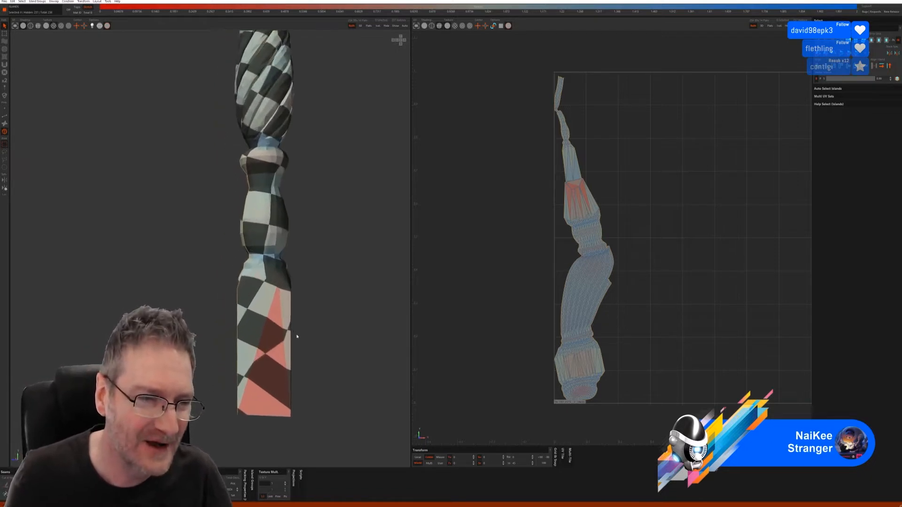
alt+drag(252, 319, 271, 251)
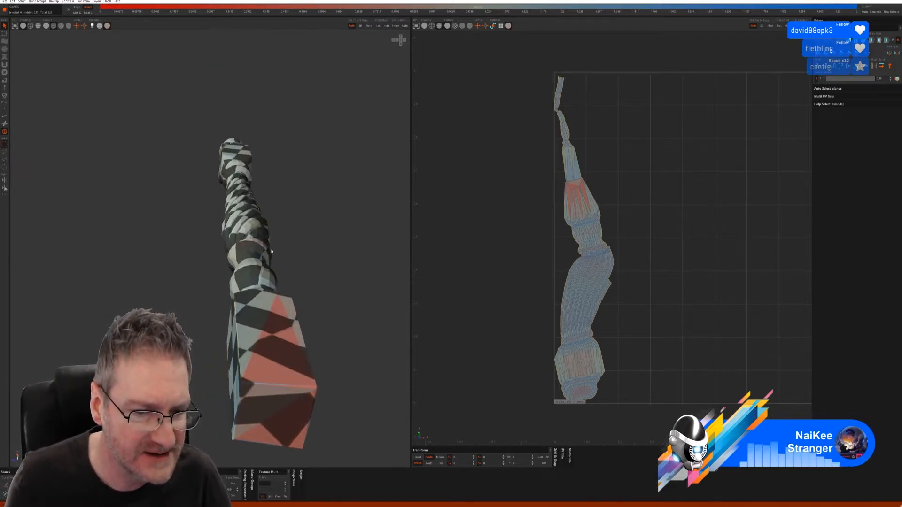
alt+drag(267, 326, 254, 298)
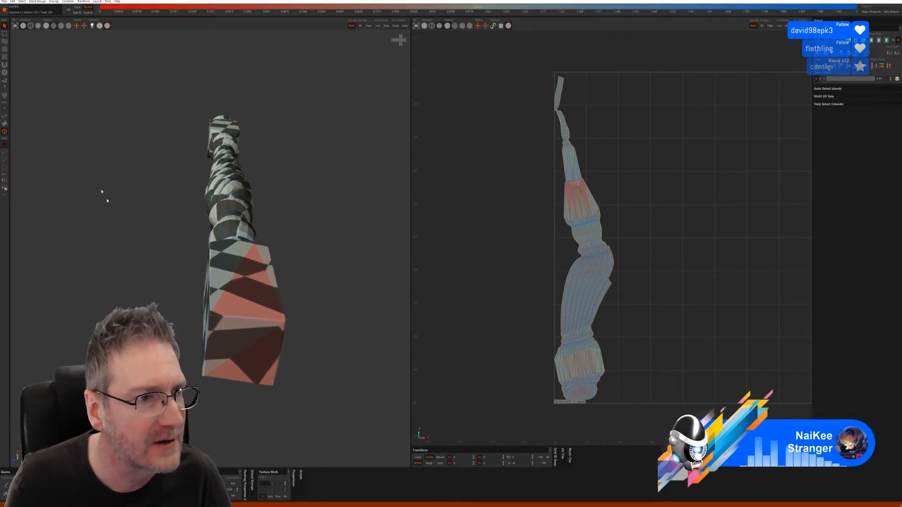
- Select the four edges around the underside of the newel post's square base in edge mode and cut them as seams
click(5, 116)
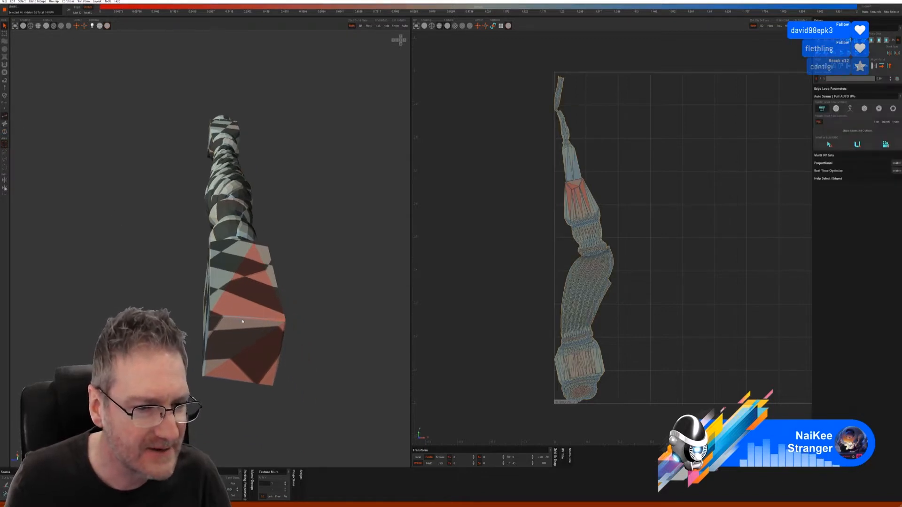
click(240, 322)
alt+drag(316, 341, 290, 302)
shift+click(300, 271)
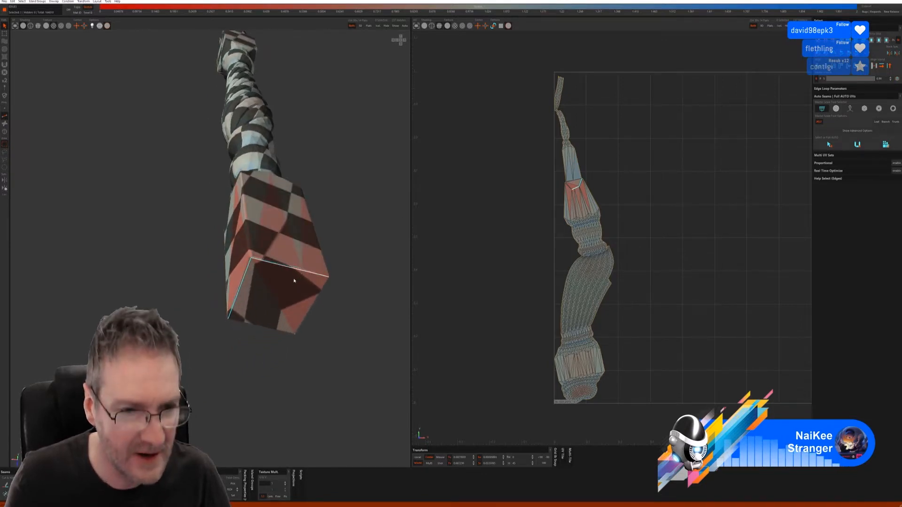
alt+drag(301, 263, 218, 248)
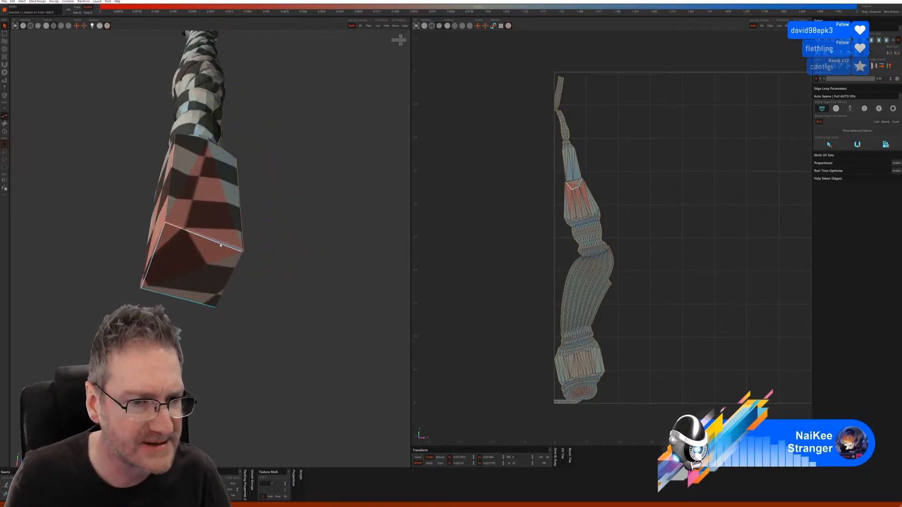
shift+click(223, 245)
alt+drag(276, 265, 217, 274)
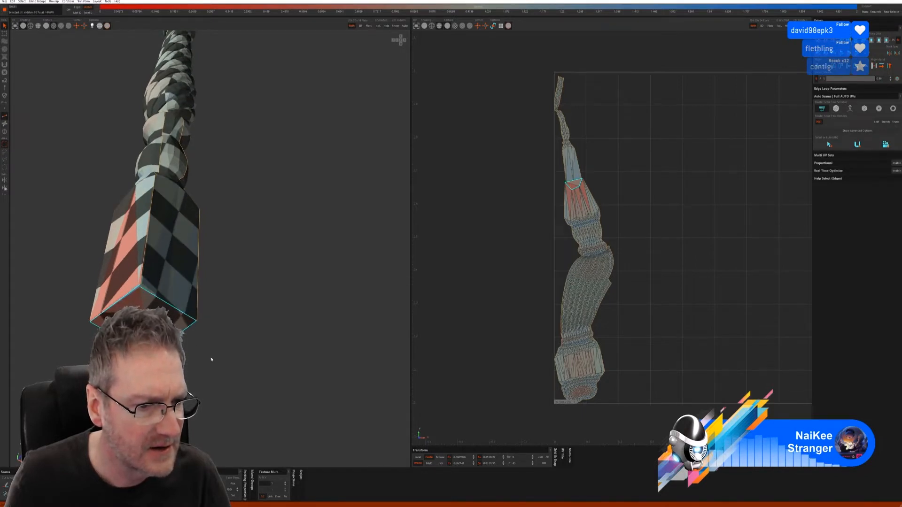
alt+drag(211, 359, 244, 347)
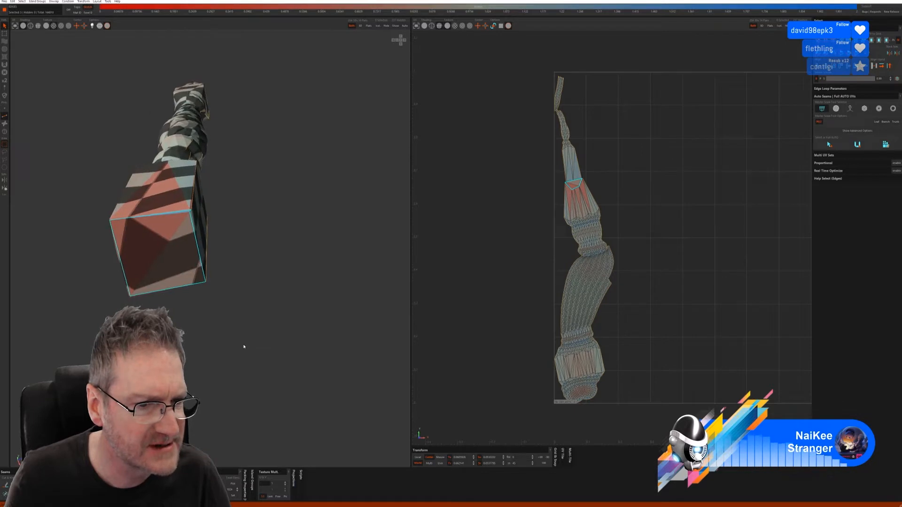
scroll(304, 208, up, 5)
alt+drag(304, 207, 283, 212)
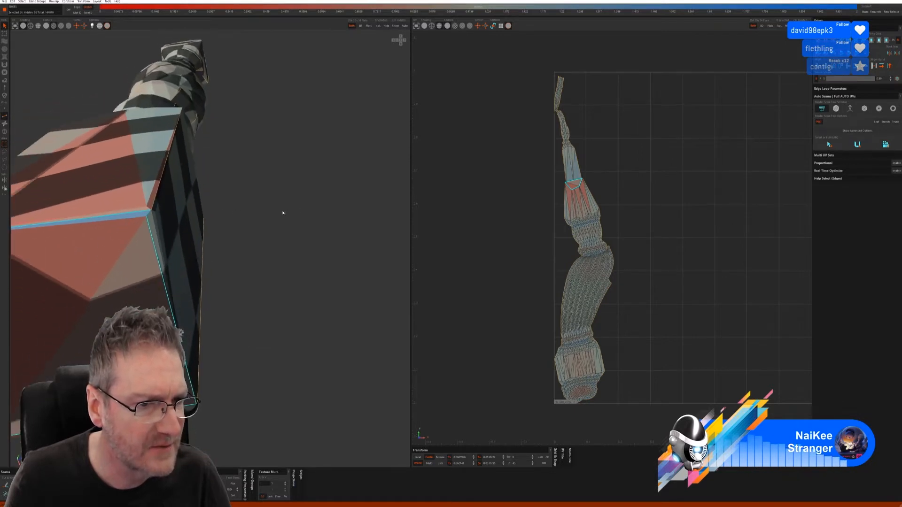
alt+right_drag(246, 325, 205, 328)
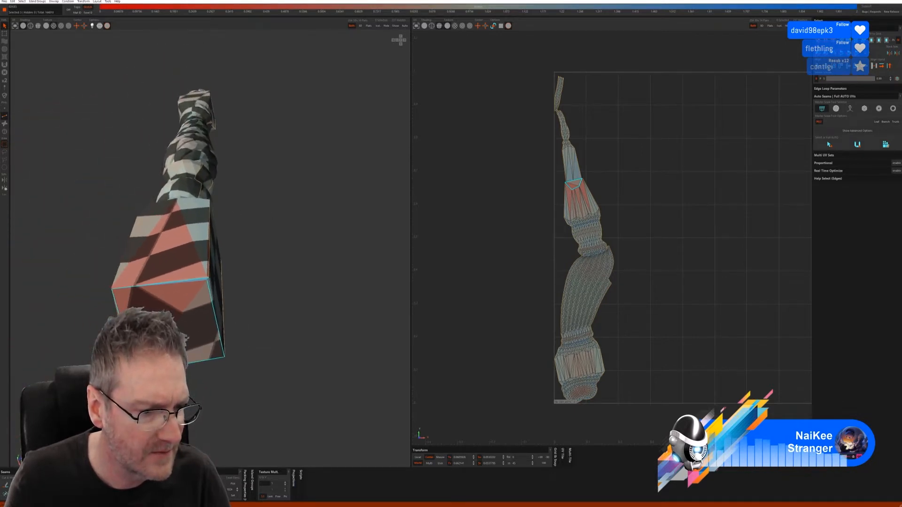
key(c)
- Select the ring of edges where the molding meets the top of the post's square base and cut it as a seam
mouse_move(214, 291)
alt+mouse_down()
mouse_move(235, 362)
mouse_move(208, 294)
alt+mouse_up()
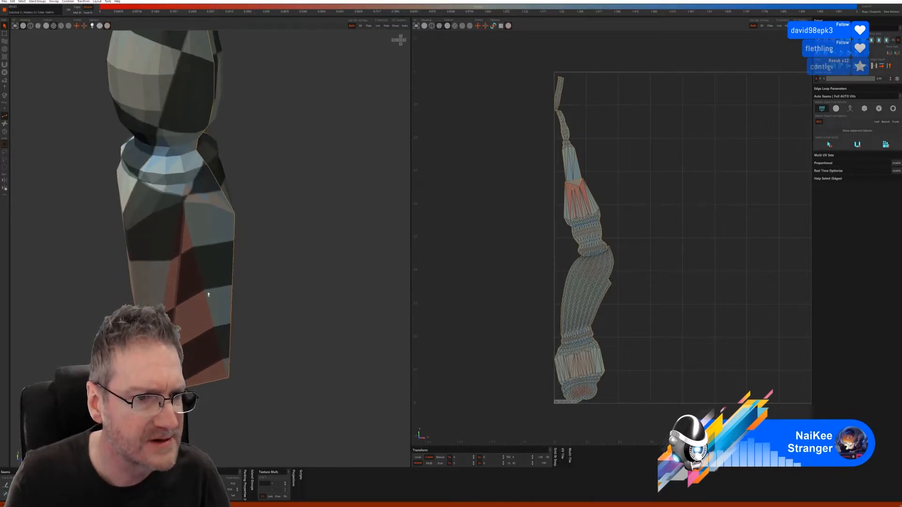
click(177, 187)
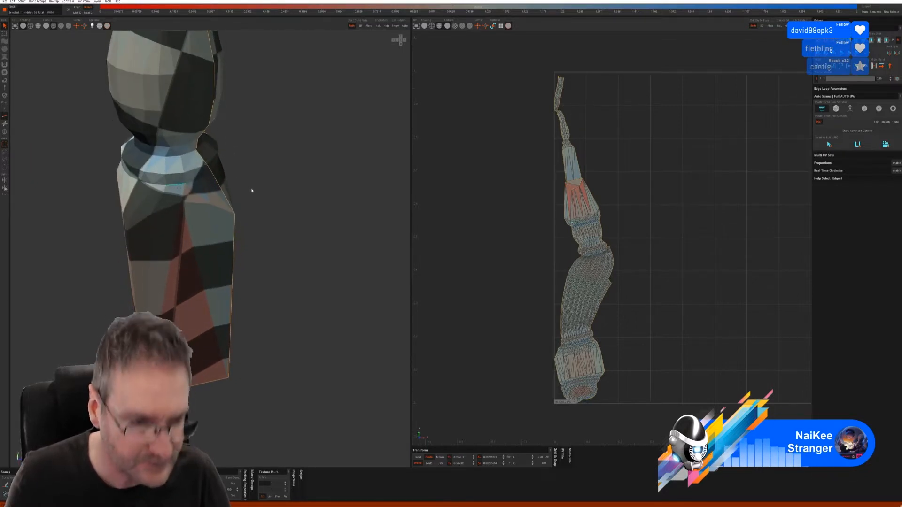
alt+drag(252, 190, 183, 134)
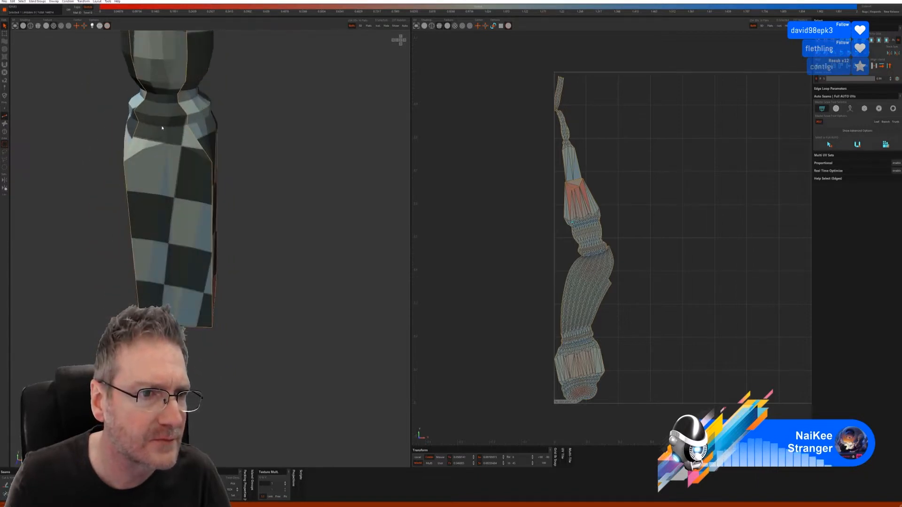
alt+drag(162, 128, 306, 155)
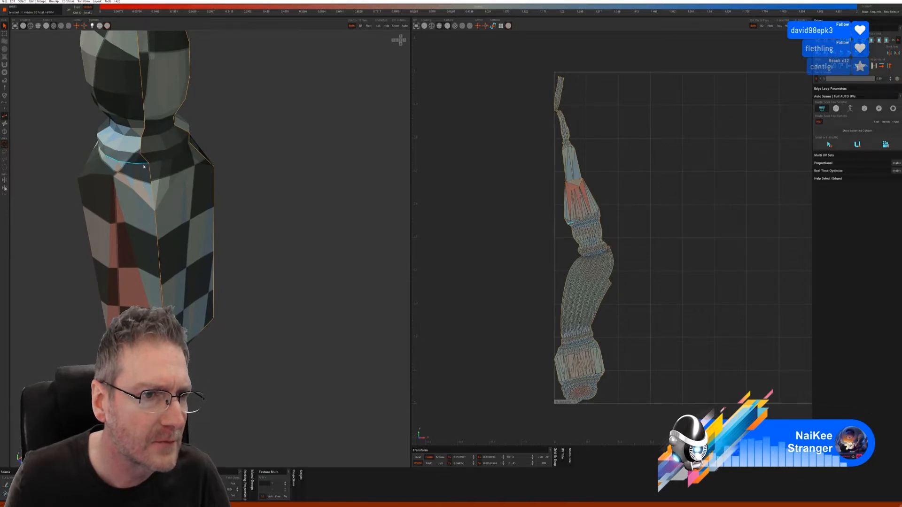
alt+drag(144, 167, 330, 215)
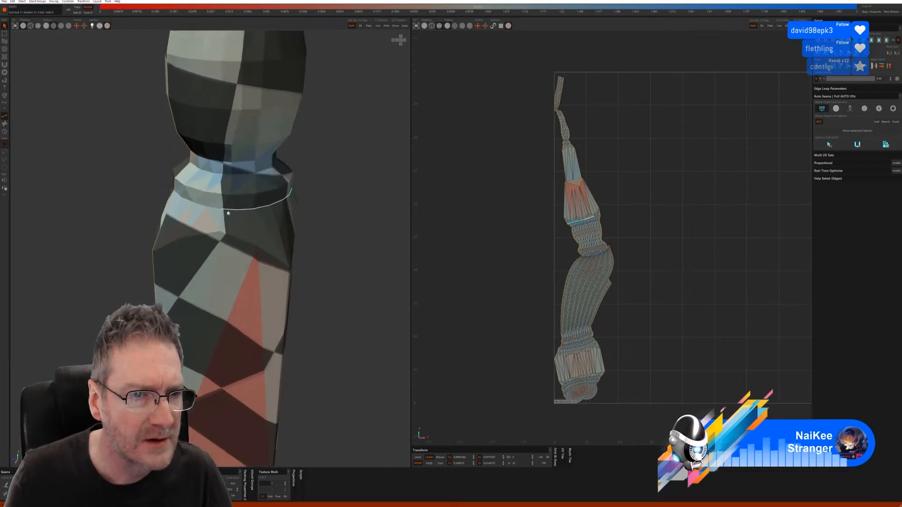
alt+drag(217, 210, 236, 242)
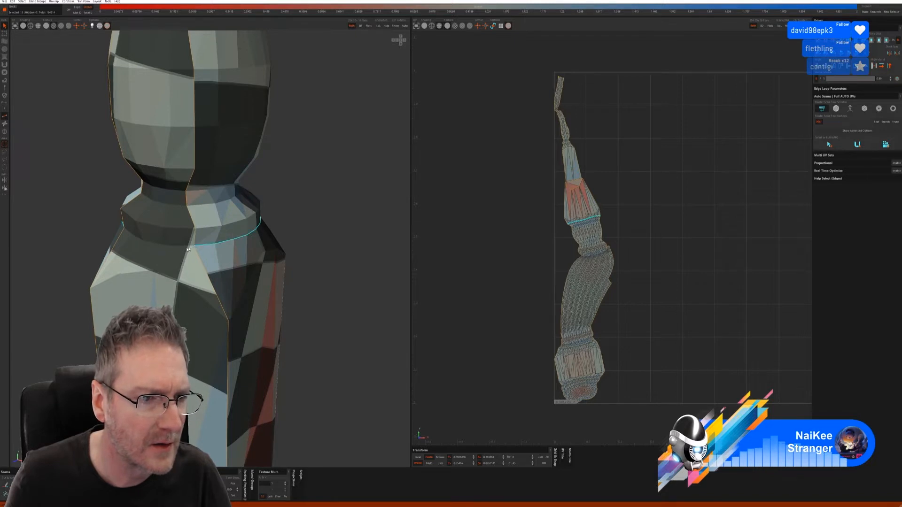
click(6, 485)
alt+drag(291, 293, 193, 245)
click(179, 235)
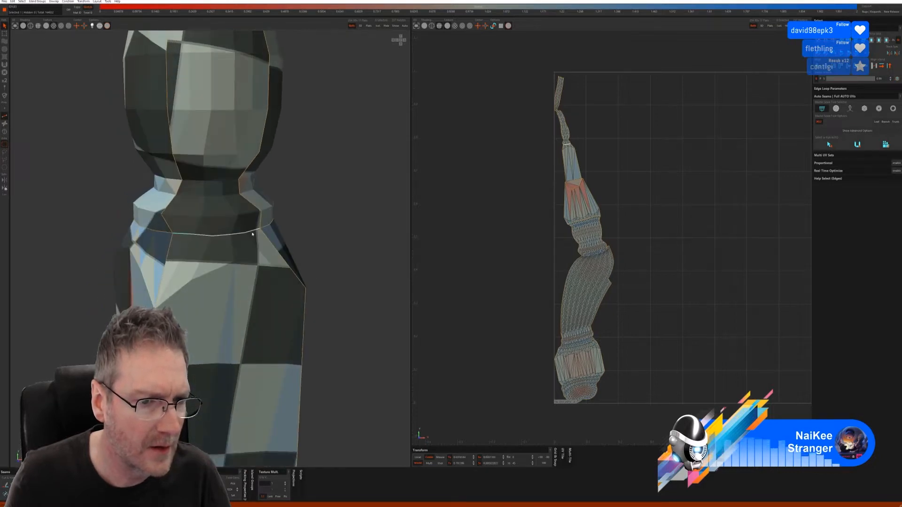
click(6, 486)
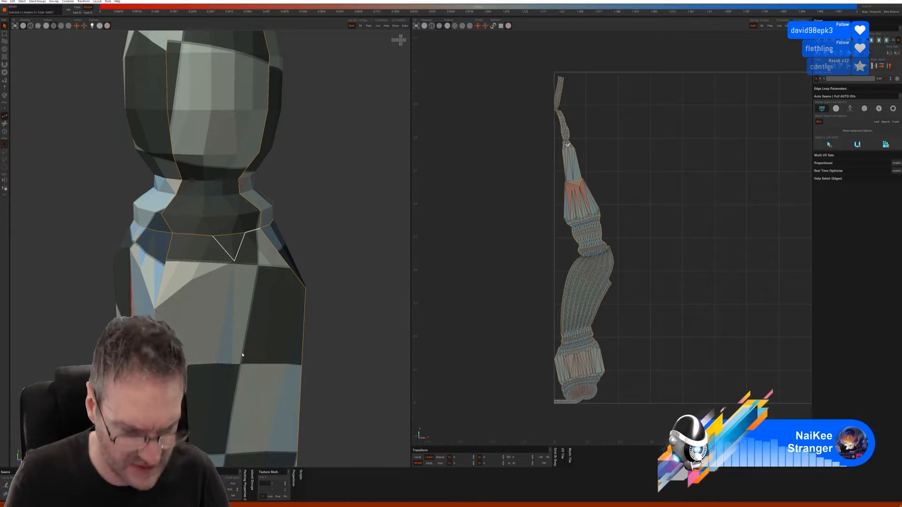
- Undo the last edge selections, reselect the full edge ring where the molding meets the post's square base, and cut it as a seam
key(ctrl+z)
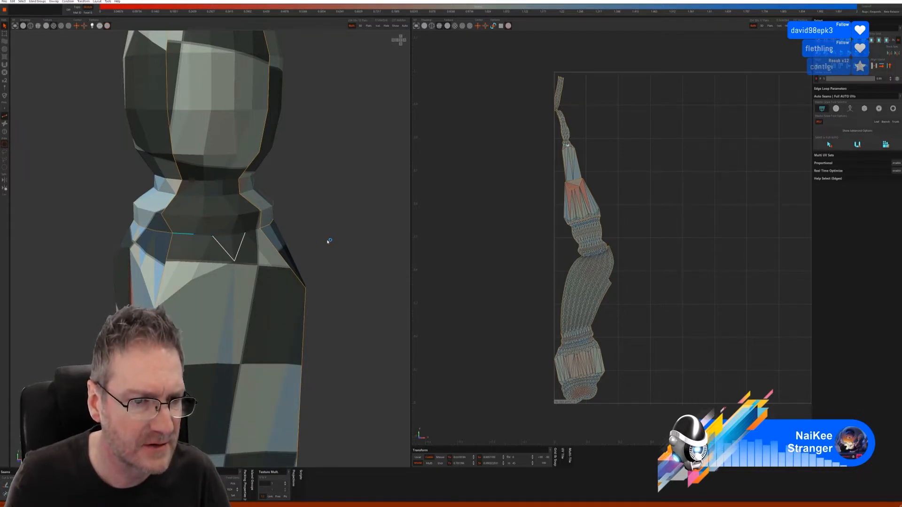
key(ctrl+z)
drag(181, 234, 255, 233)
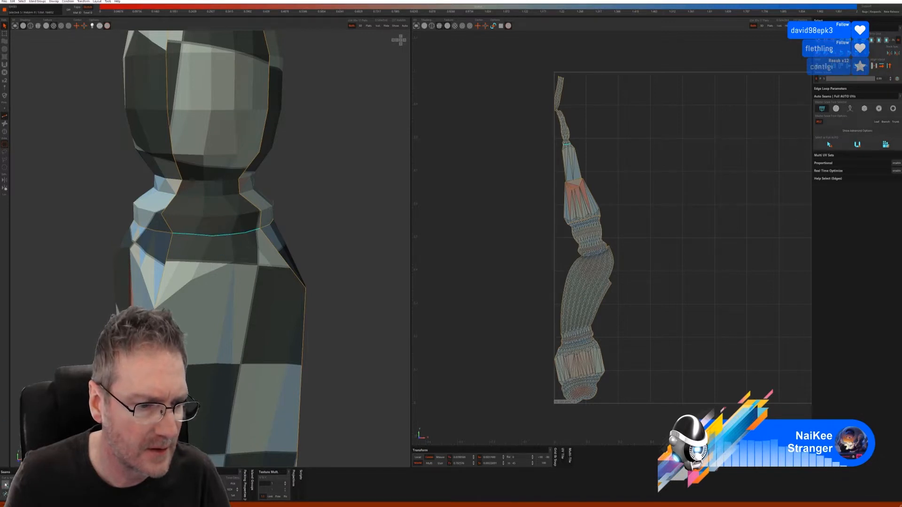
key(ctrl+z)
- Unfold the newel post's islands with the new seams
scroll(245, 318, down, 6)
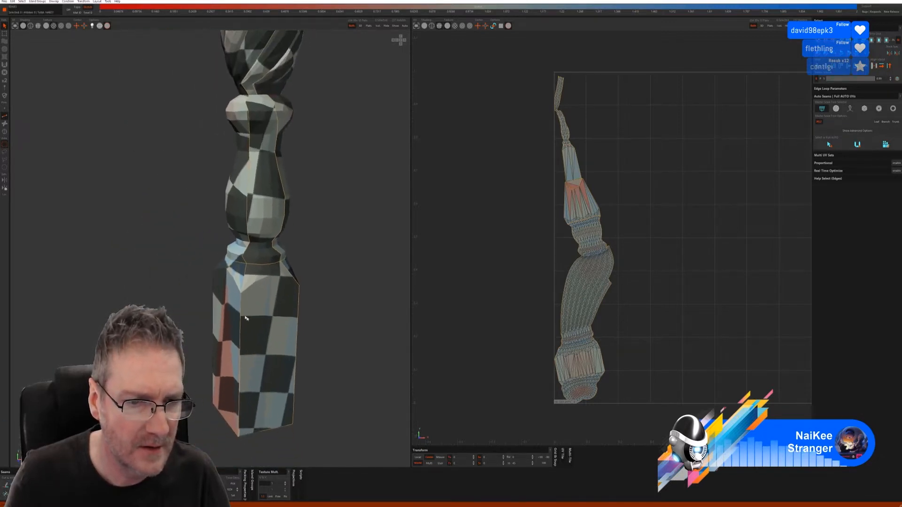
alt+middle_drag(246, 318, 203, 290)
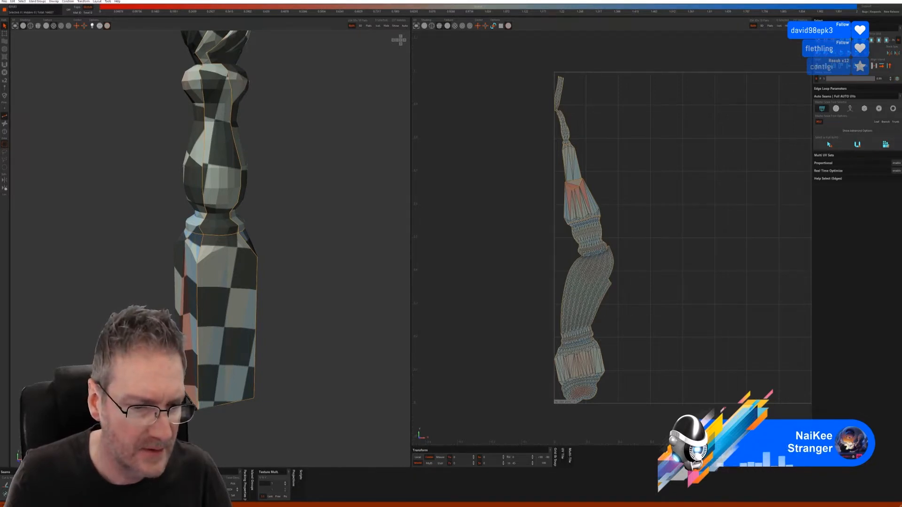
key(u)
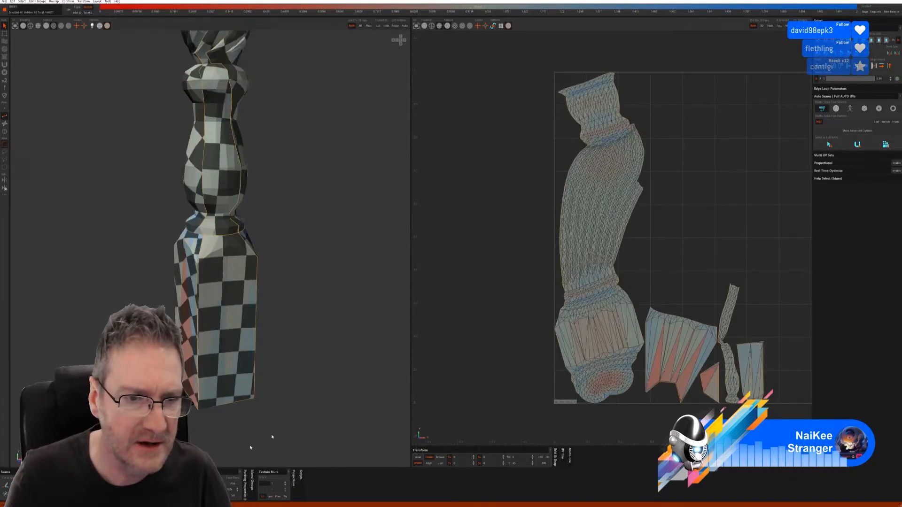
- Select the two remaining uncut vertical corner edges of the post's square base and cut each as a seam
alt+drag(275, 369, 295, 280)
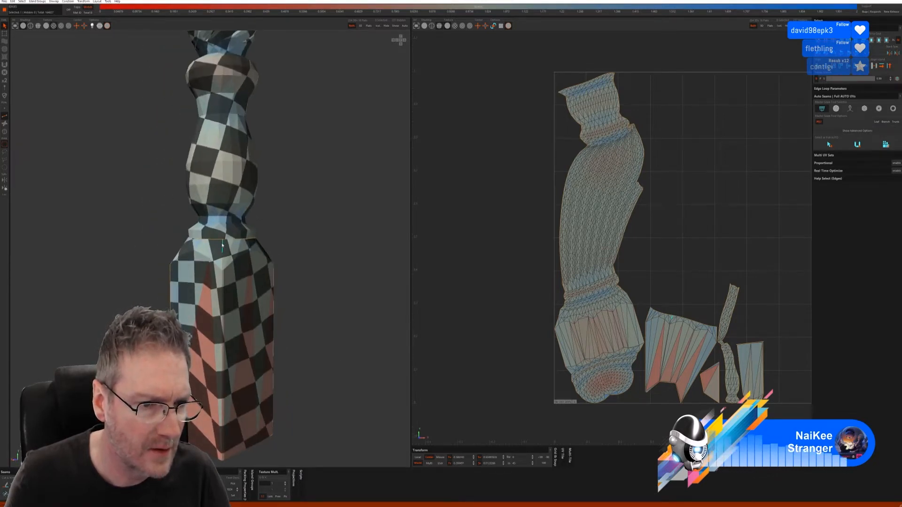
drag(223, 245, 291, 379)
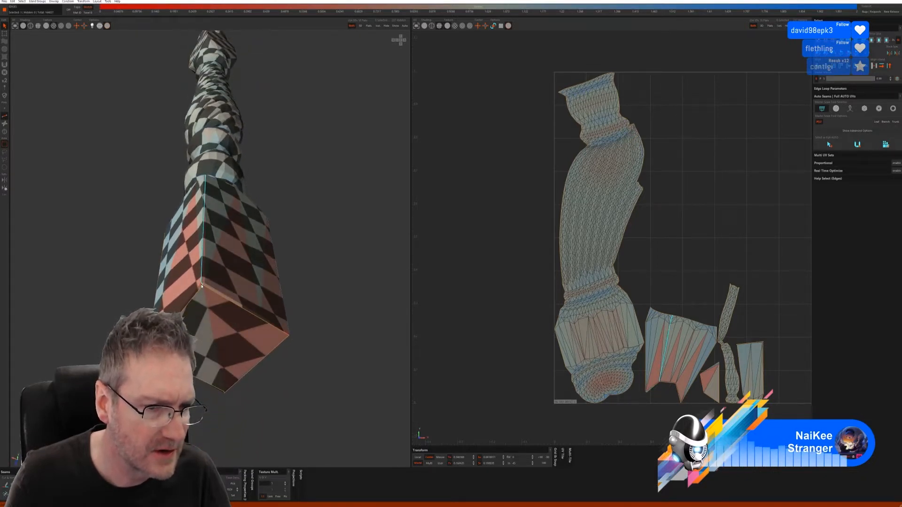
click(6, 485)
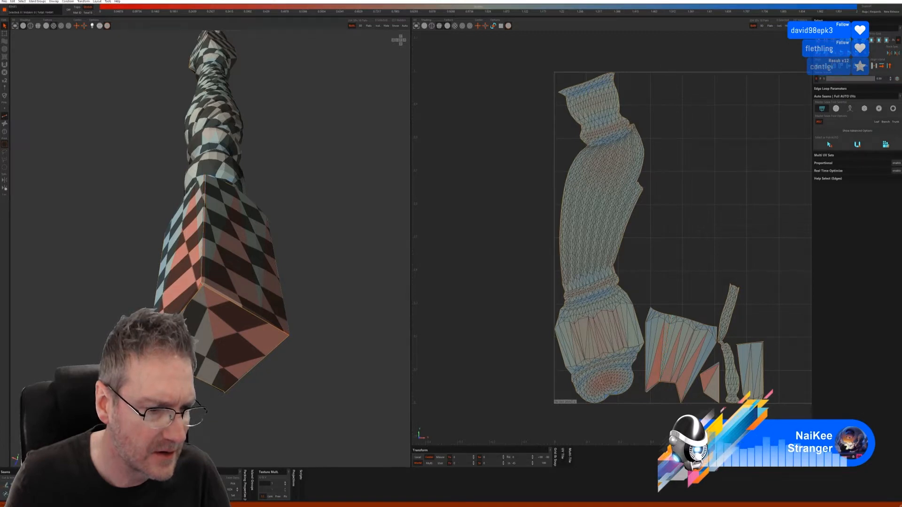
alt+drag(291, 379, 202, 405)
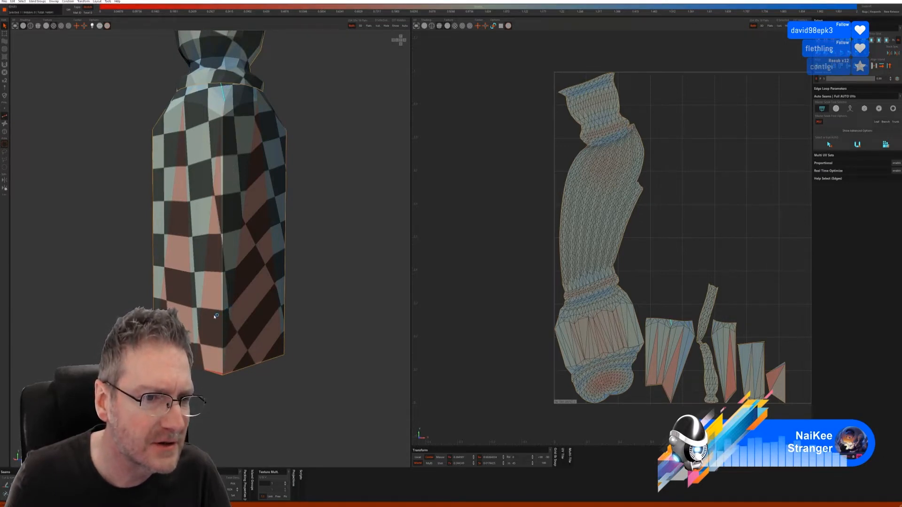
click(223, 357)
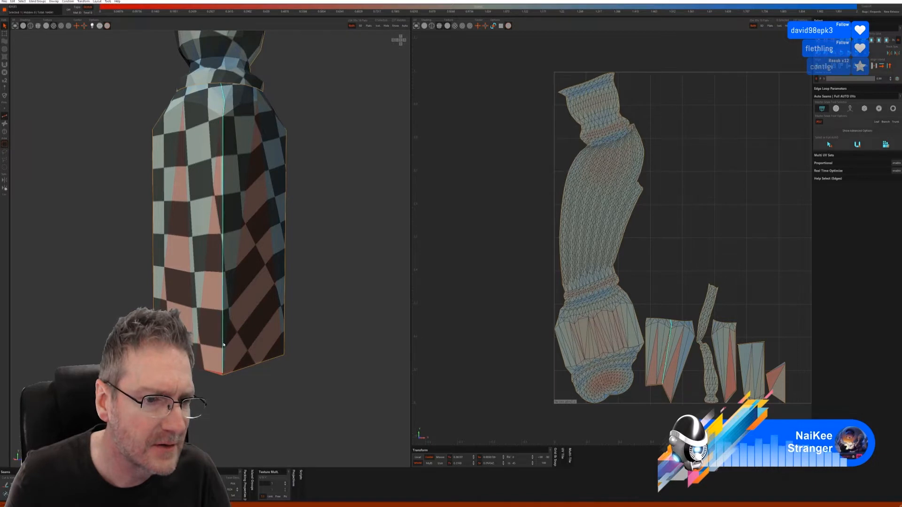
alt+drag(229, 377, 226, 355)
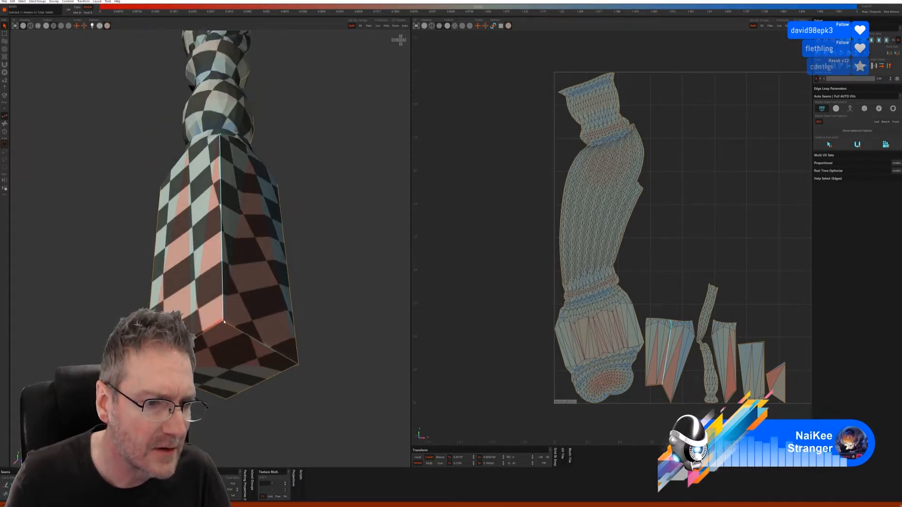
click(6, 485)
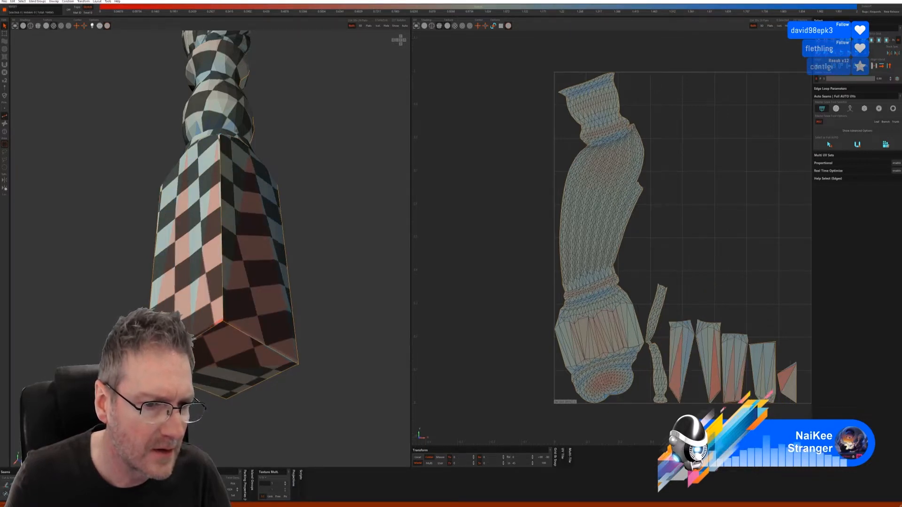
- Select the arched edge chain at the top of one side face of the square base and cut it as a seam
alt+drag(329, 405, 182, 221)
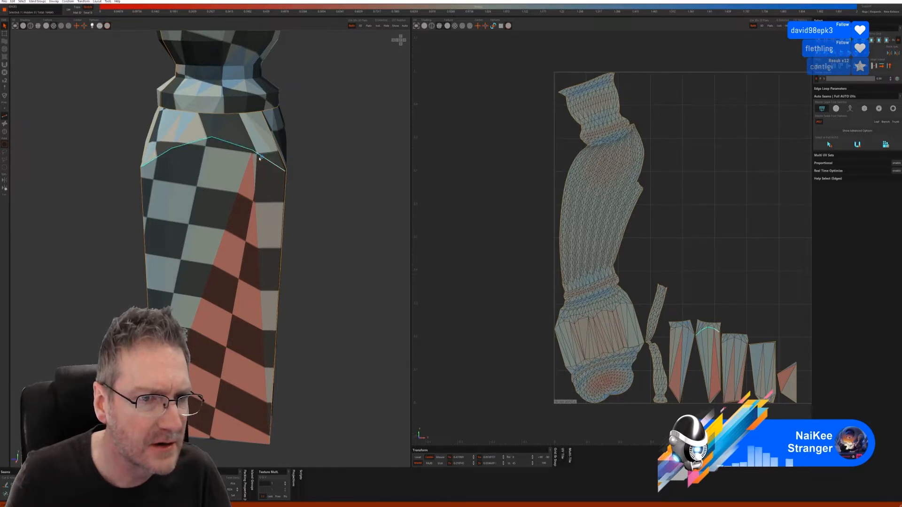
alt+right_drag(290, 178, 380, 183)
alt+drag(380, 183, 224, 170)
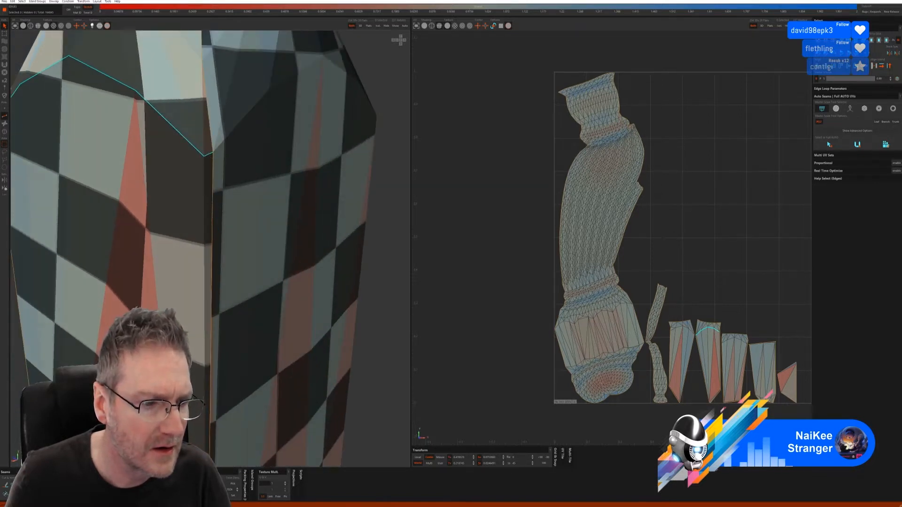
click(5, 488)
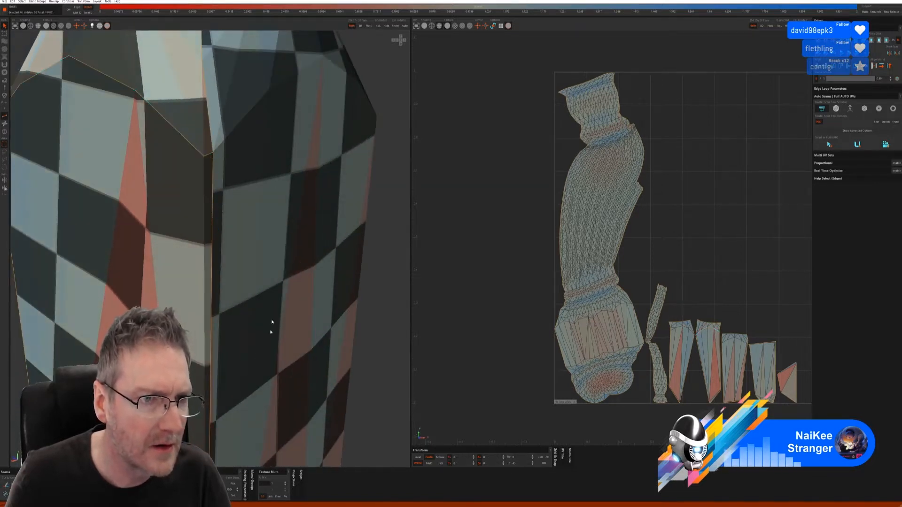
- Cut the matching arched edge chain from corner to corner at the top of the adjacent second side face
alt+drag(272, 324, 252, 306)
alt+middle_drag(252, 306, 94, 407)
alt+drag(94, 406, 69, 289)
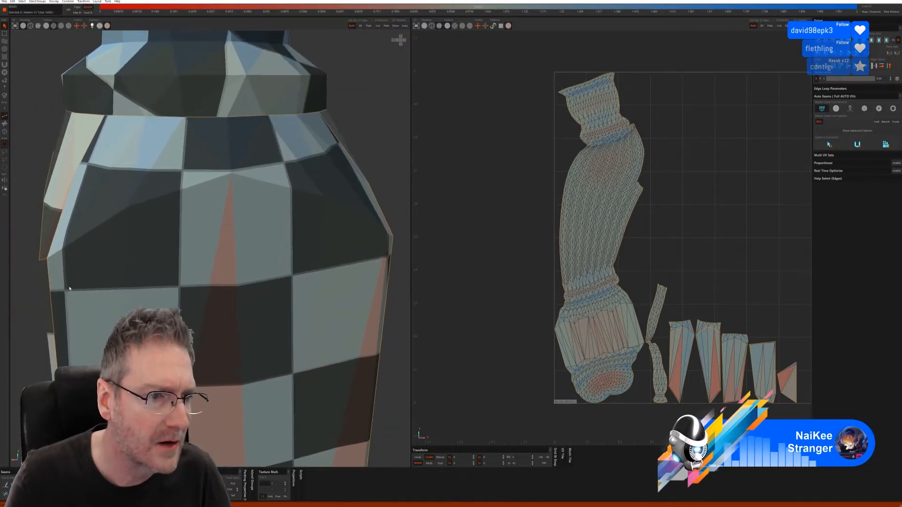
click(56, 255)
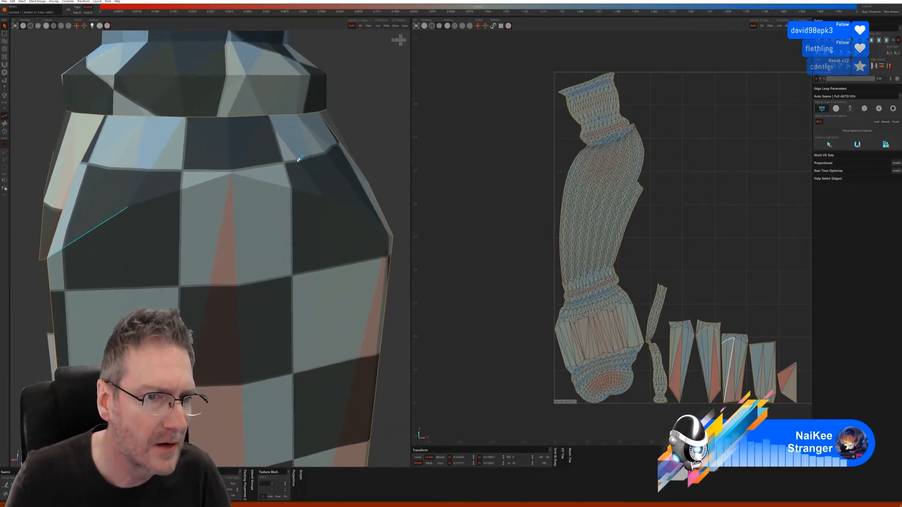
click(278, 186)
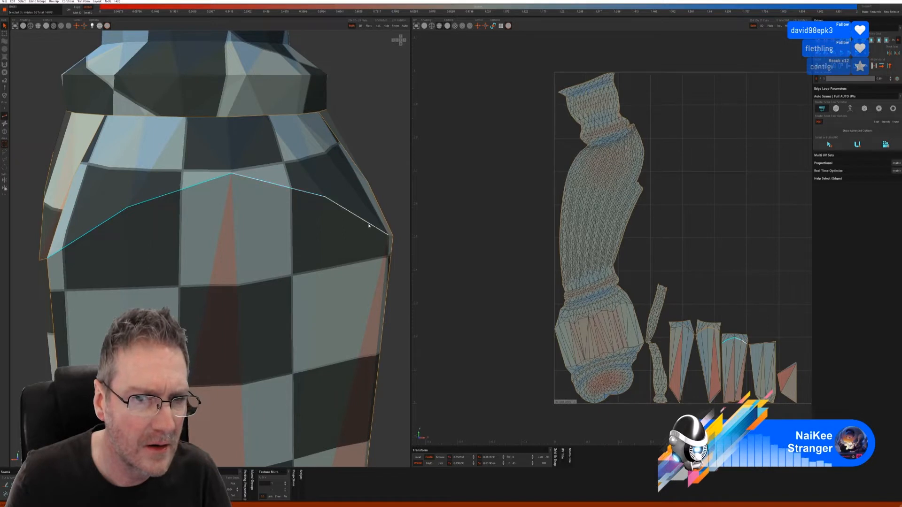
alt+drag(386, 258, 395, 240)
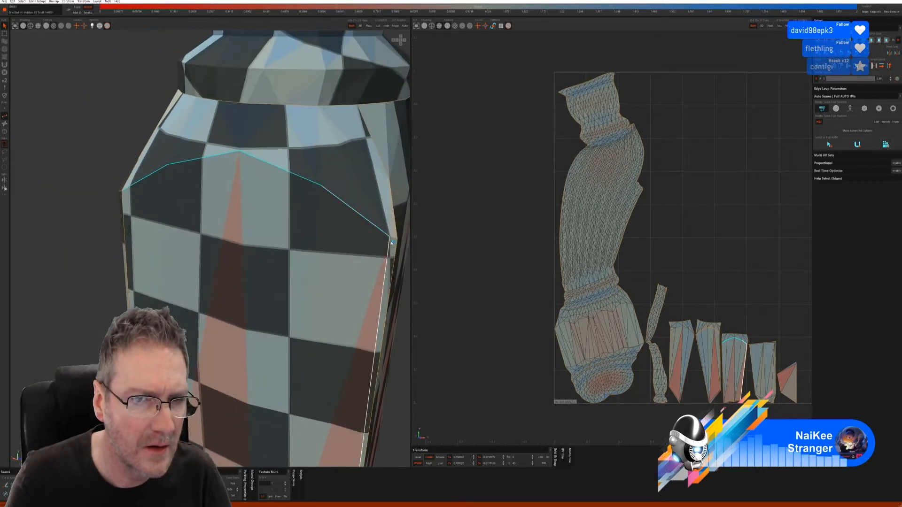
click(6, 486)
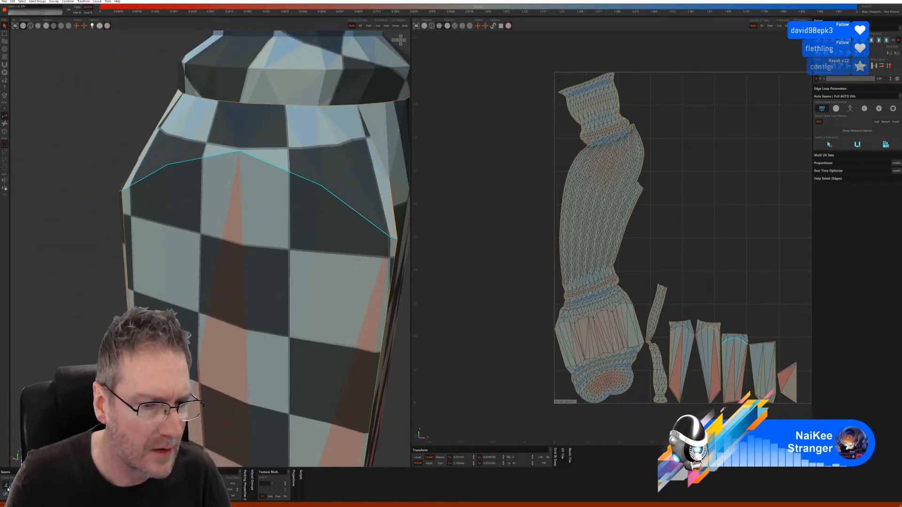
- Select the arched edges at the top of the square base's third side face and cut them as a seam
scroll(281, 345, down, 2)
alt+drag(281, 346, 204, 311)
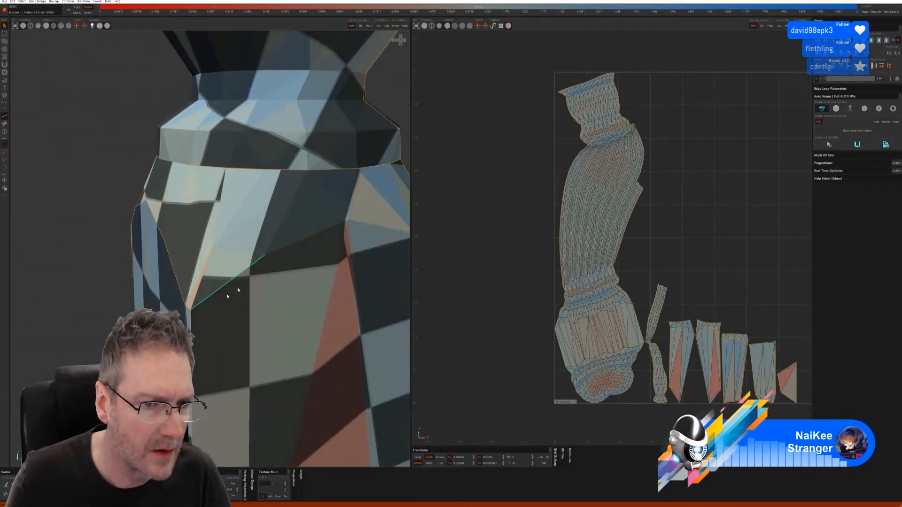
click(336, 283)
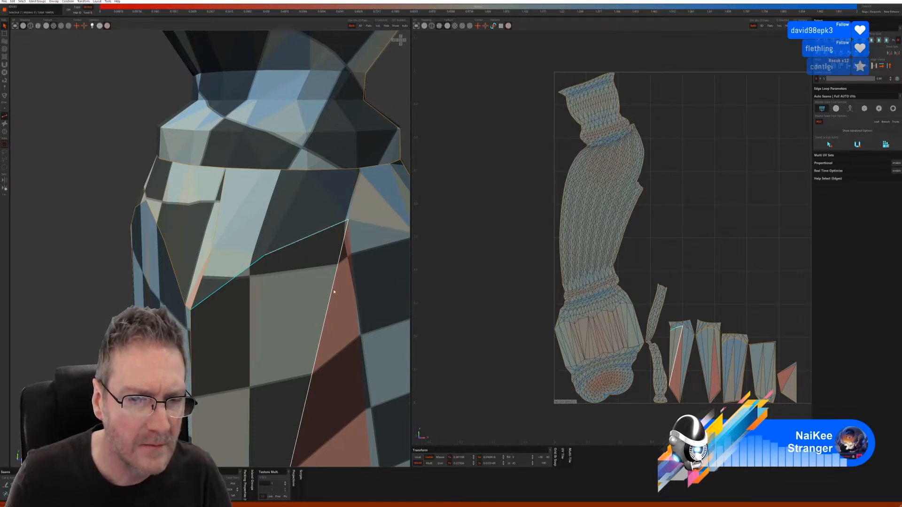
scroll(332, 290, down, 2)
alt+drag(304, 286, 352, 269)
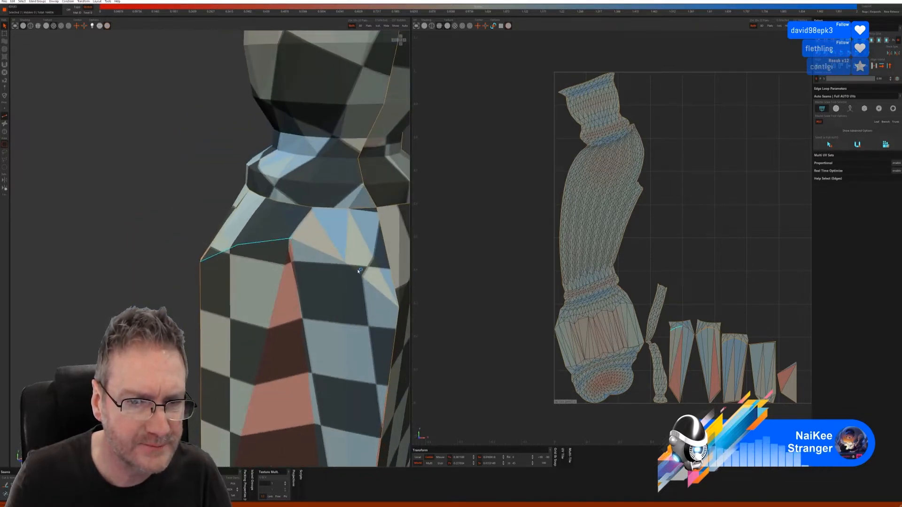
click(351, 269)
key(c)
scroll(370, 334, down, 2)
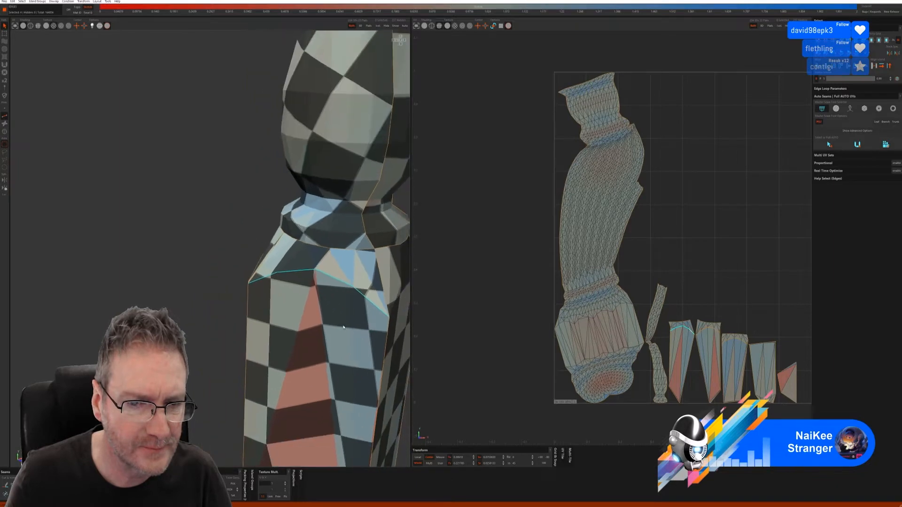
click(6, 485)
- Cut the arched edge chain at the top of the square base's fourth side face, completing the seam around the base
scroll(277, 352, down, 2)
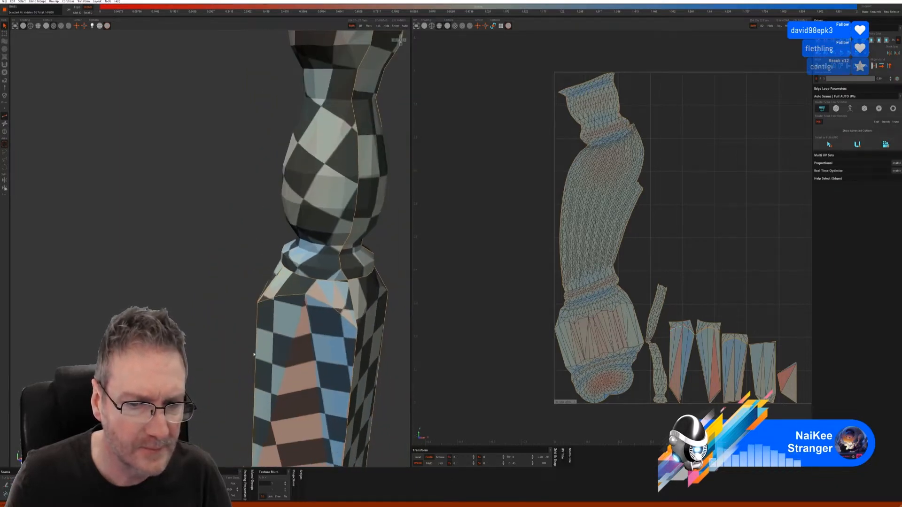
alt+drag(282, 352, 219, 347)
scroll(271, 357, up, 1)
scroll(296, 342, up, 1)
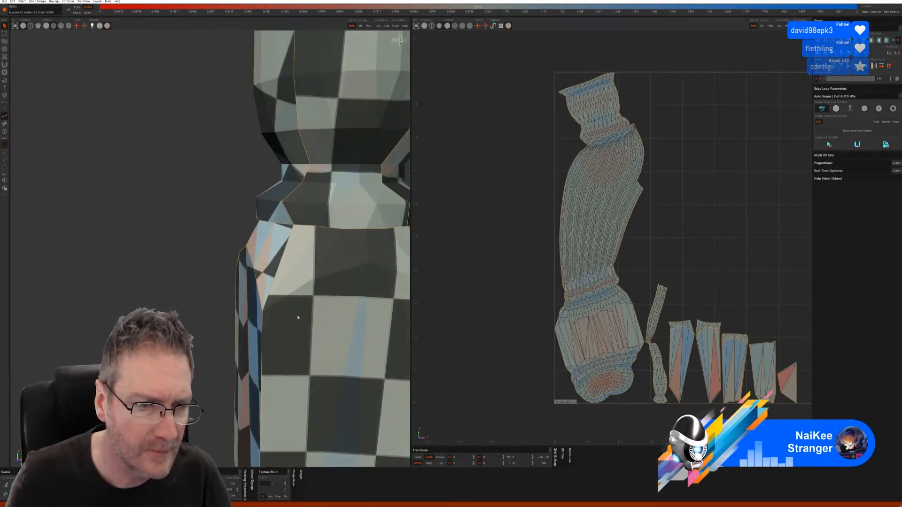
scroll(214, 295, up, 1)
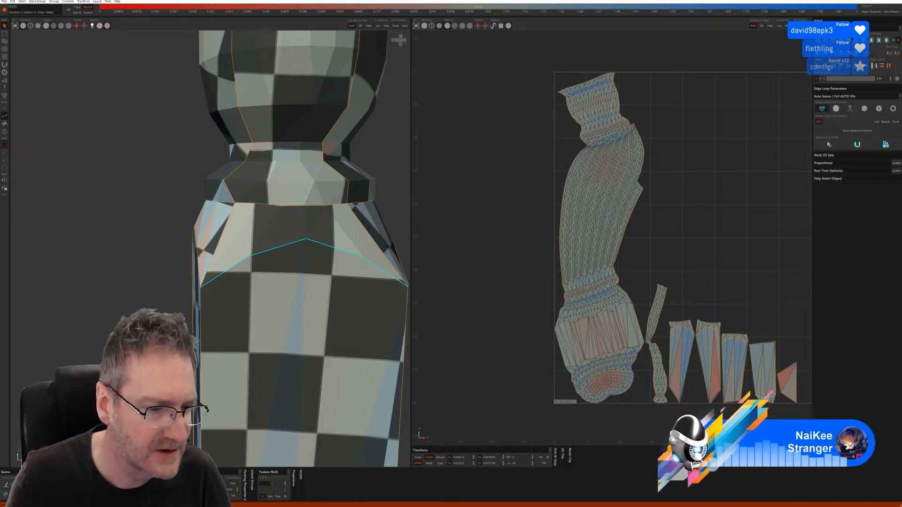
click(8, 484)
- Pack the newel post's islands, including the newly separated pieces above the square base
scroll(211, 249, down, 2)
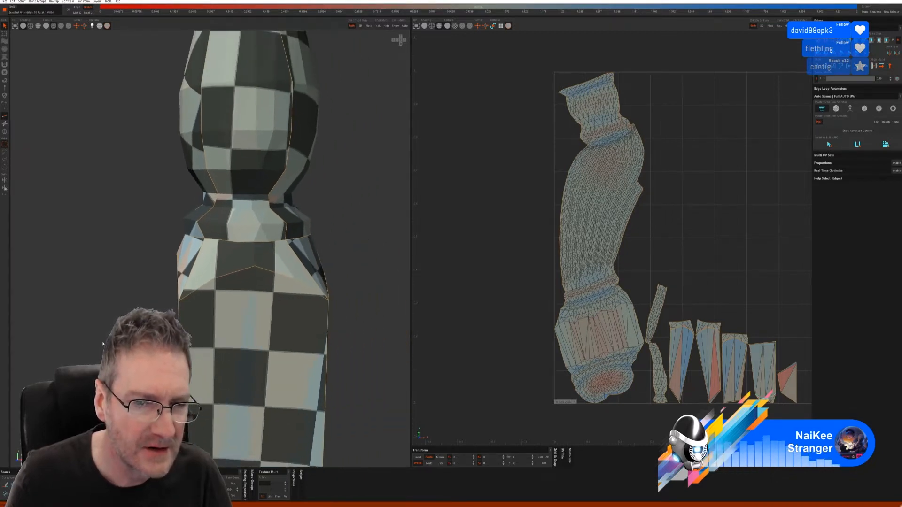
alt+drag(281, 263, 207, 266)
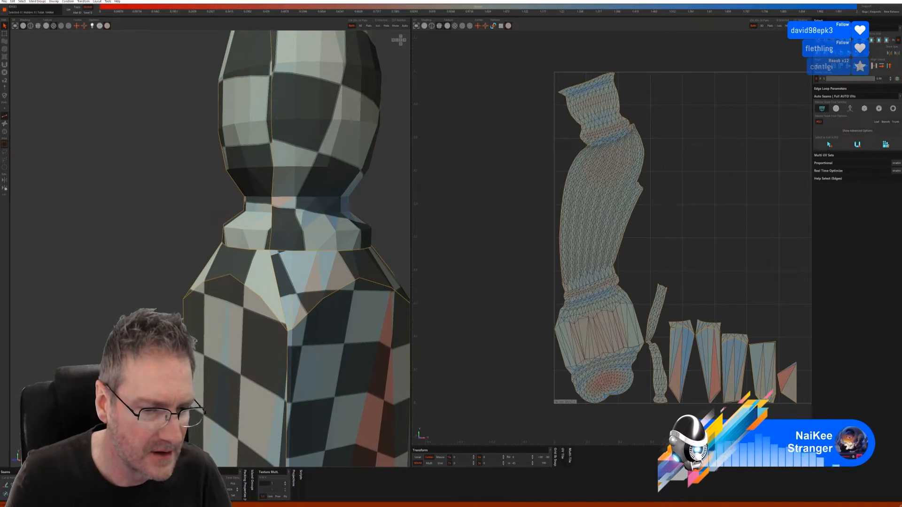
key(p)
- Examine the checker distortion on the square base's side faces, beveled lower edges and underside
scroll(203, 372, down, 5)
alt+middle_drag(244, 371, 237, 183)
alt+drag(328, 360, 225, 356)
alt+right_drag(225, 356, 204, 361)
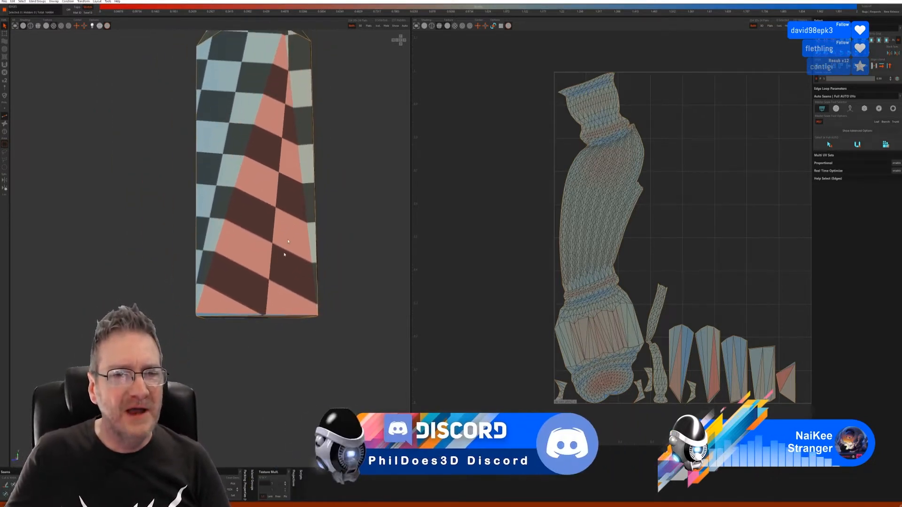
alt+middle_drag(303, 153, 293, 242)
alt+drag(334, 210, 292, 165)
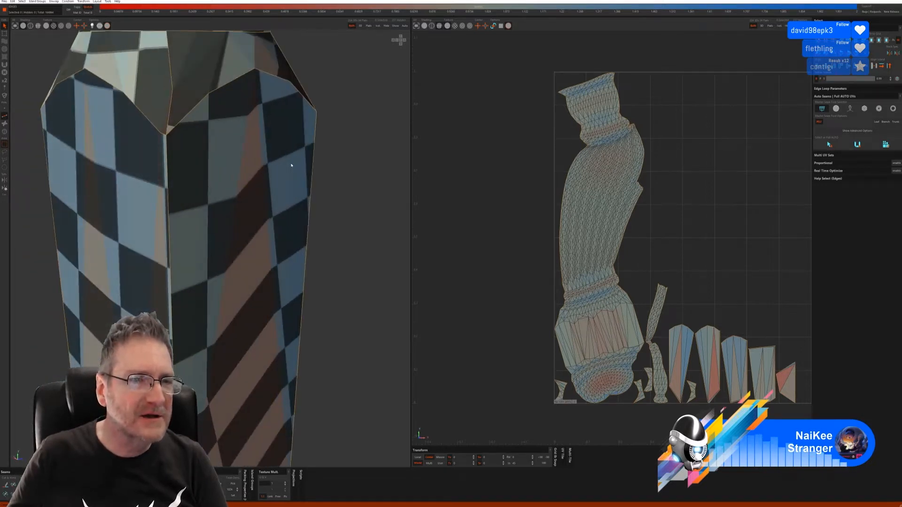
alt+drag(221, 183, 259, 203)
mouse_move(334, 225)
alt+mouse_down()
mouse_move(352, 216)
mouse_move(328, 207)
mouse_move(298, 218)
mouse_move(323, 214)
alt+mouse_up()
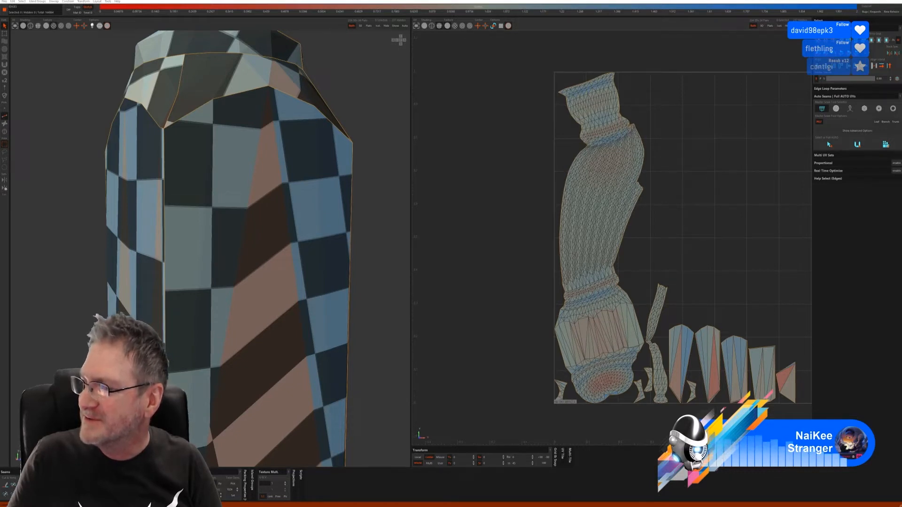
scroll(314, 326, down, 4)
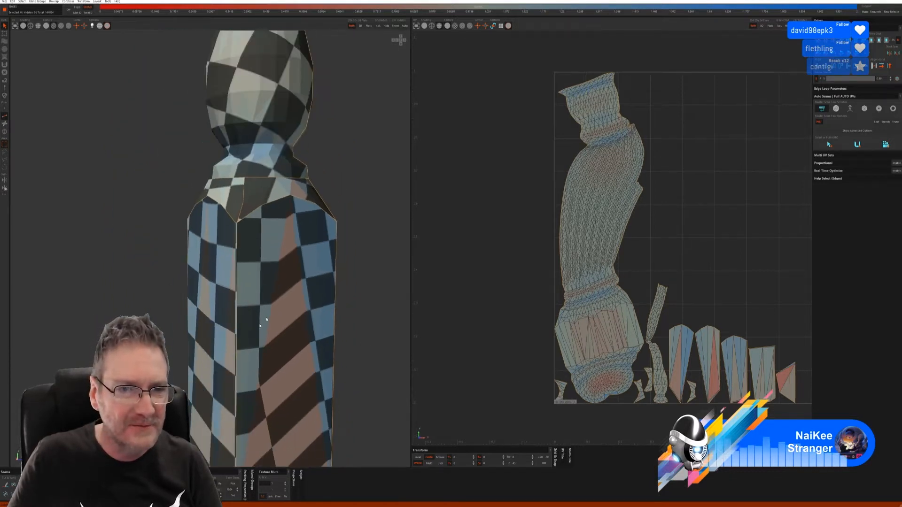
alt+middle_drag(266, 317, 262, 268)
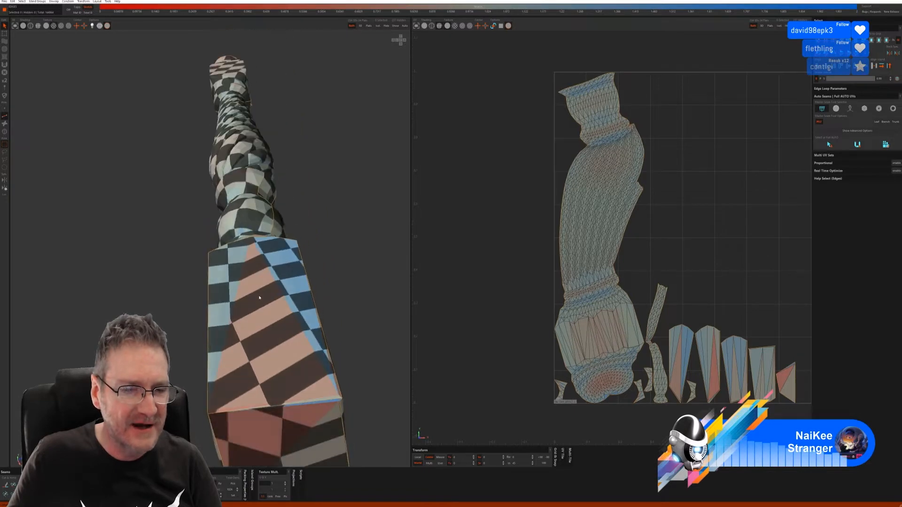
middle_drag(326, 406, 155, 341)
scroll(331, 354, up, 3)
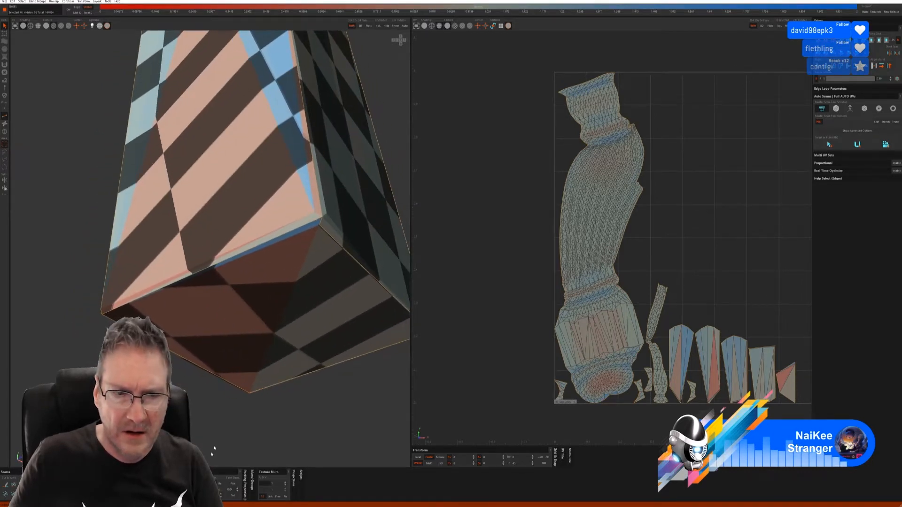
- Select and unfold the UV islands of the square base's first two side faces to remove their checker distortion
click(4, 132)
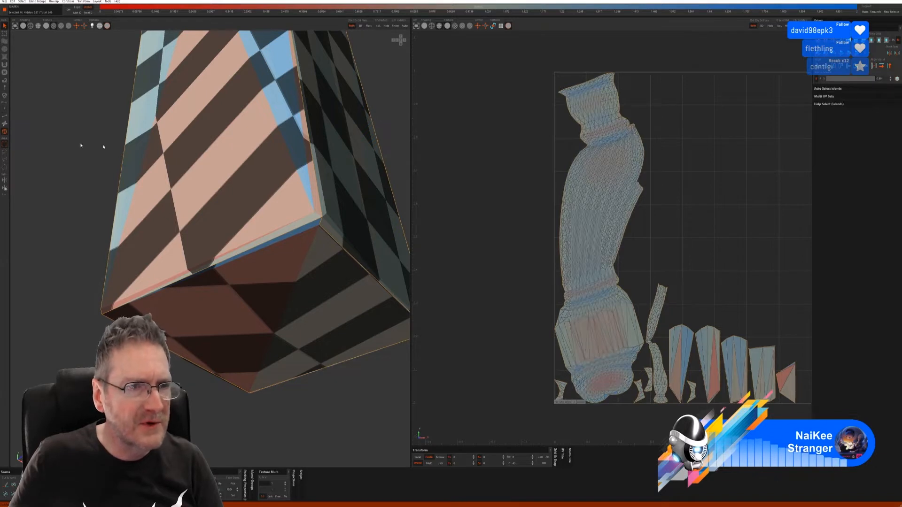
click(683, 353)
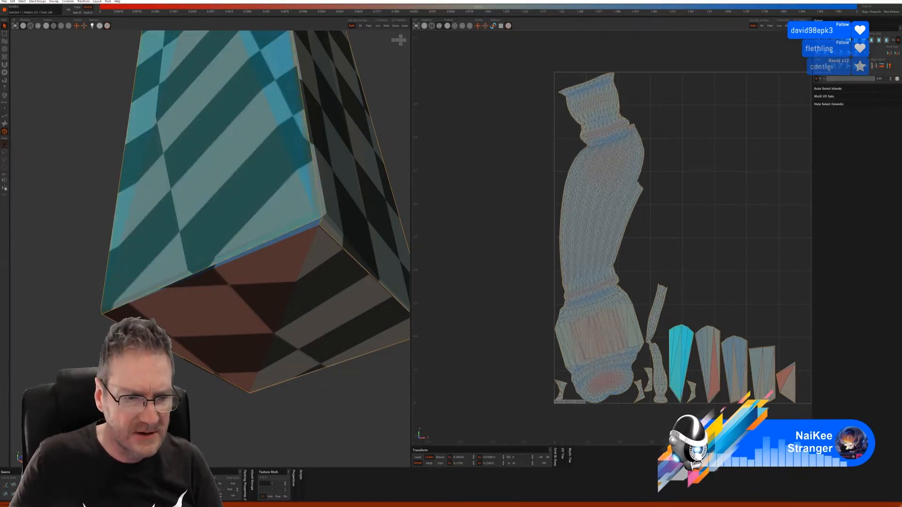
key(u)
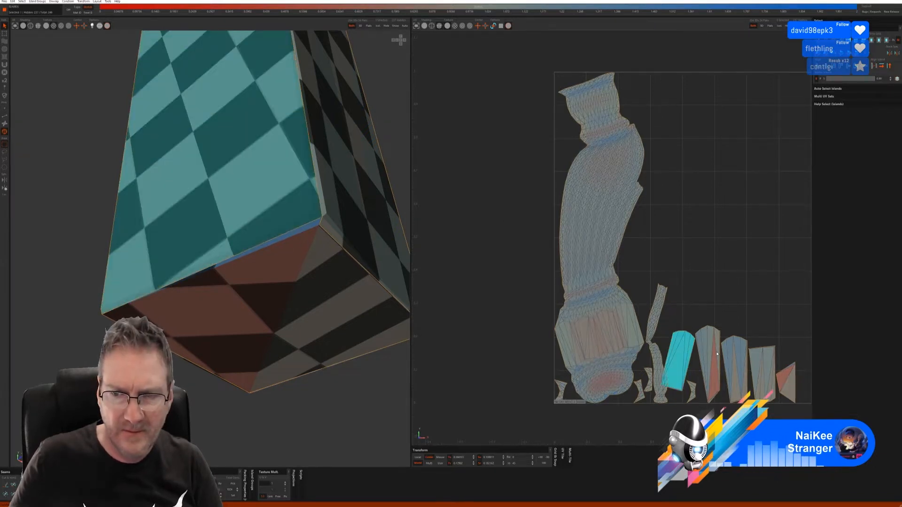
click(718, 353)
key(u)
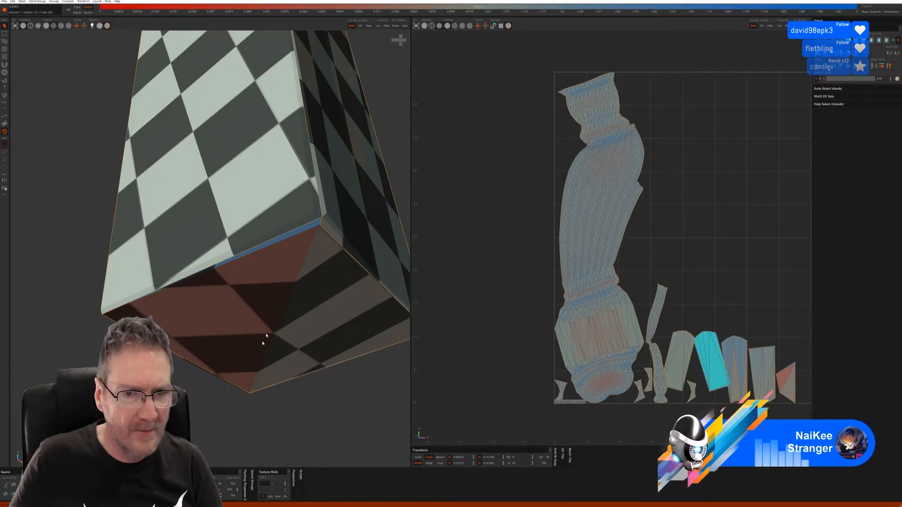
- Unfold the islands of the square base's remaining two side faces and its underside
alt+drag(266, 335, 206, 343)
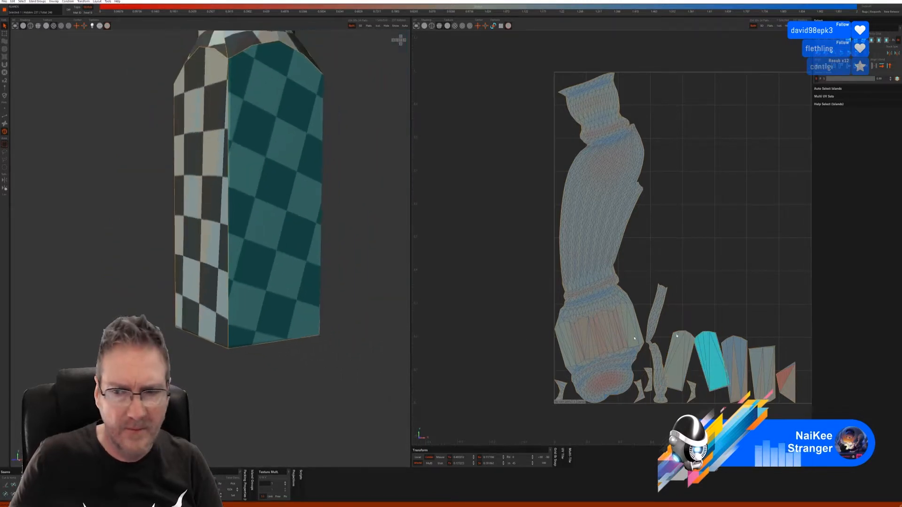
click(740, 357)
key(u)
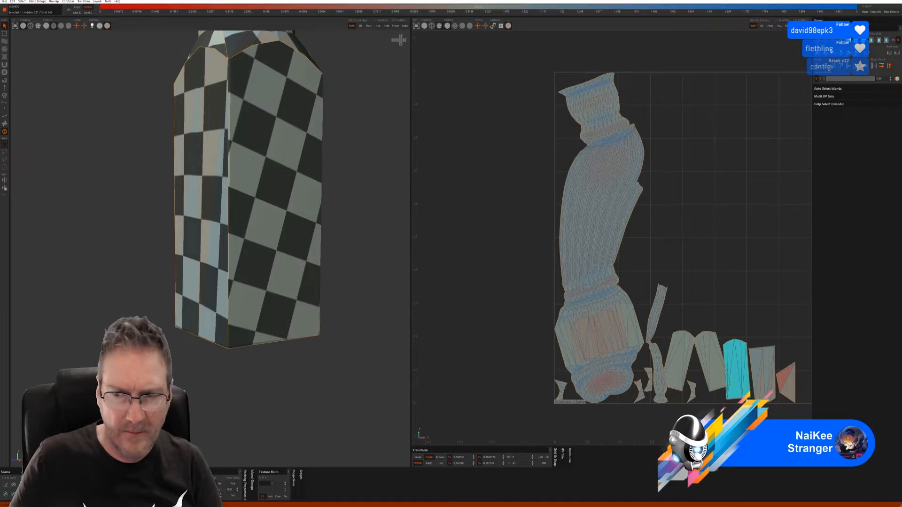
click(764, 369)
key(u)
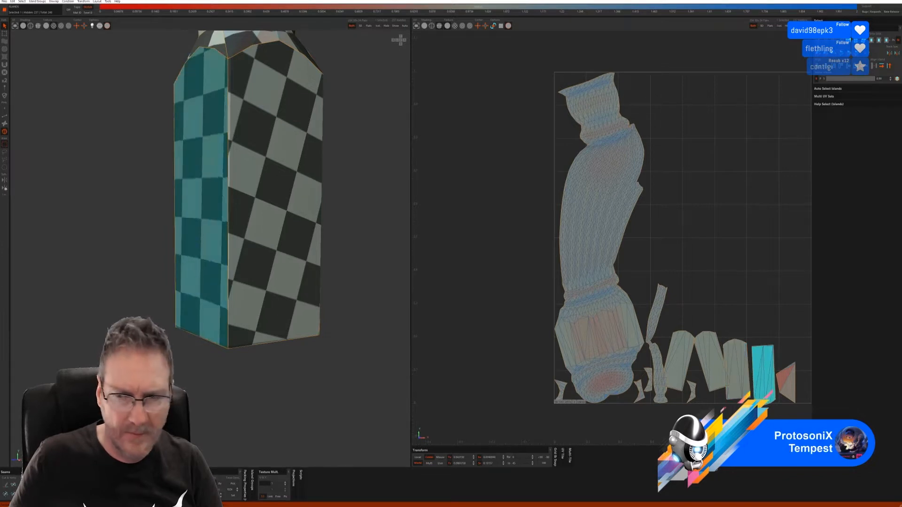
click(781, 388)
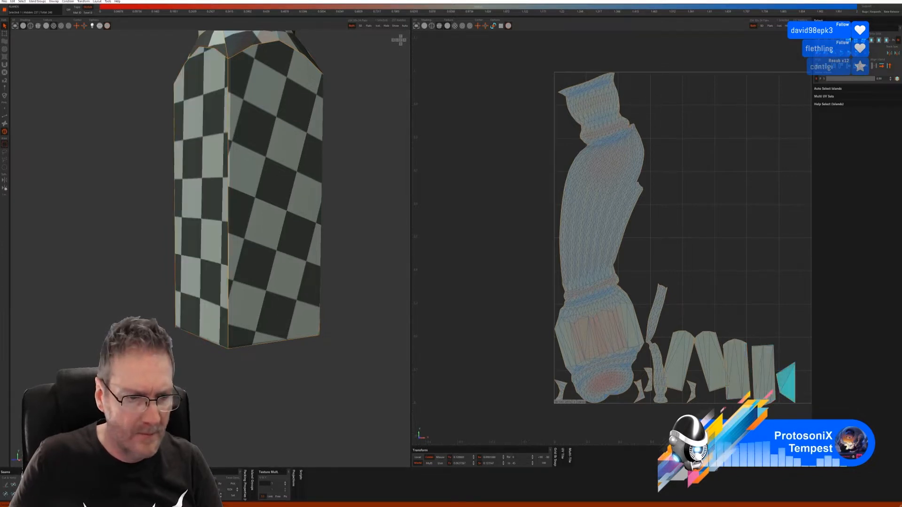
key(u)
middle_drag(244, 357, 263, 364)
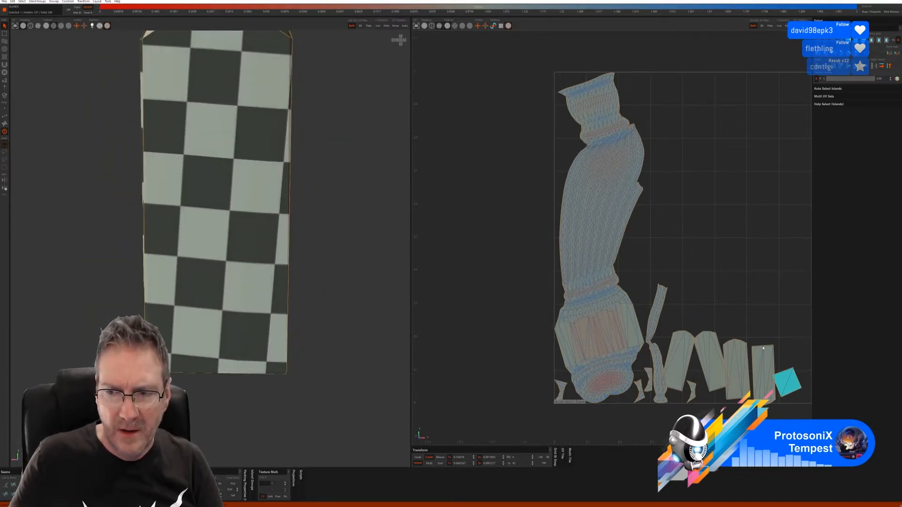
- Select the square base's four side islands and underside island and orient them straight upright in UV space
click(681, 349)
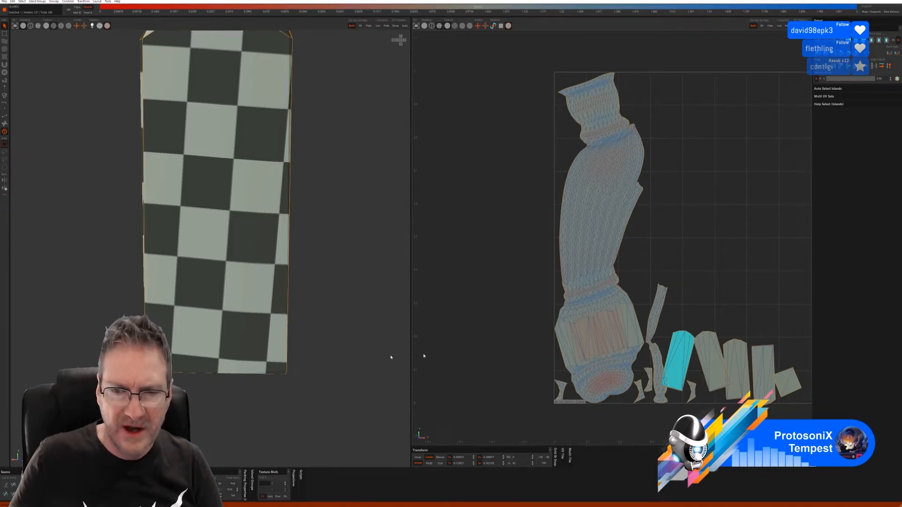
scroll(235, 324, down, 3)
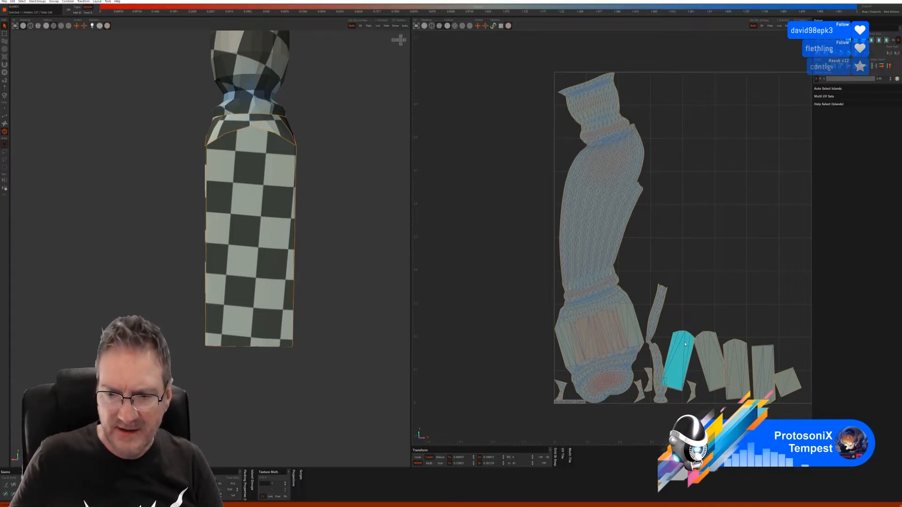
drag(676, 343, 791, 396)
click(678, 297)
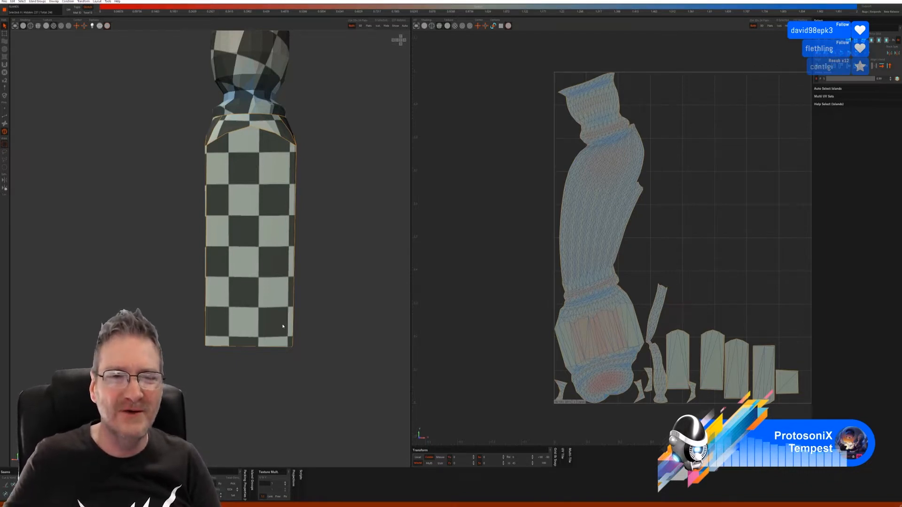
- Select the short edge run around the narrow neck above the square base, between the existing vertical seams, and cut it
middle_drag(355, 236, 334, 230)
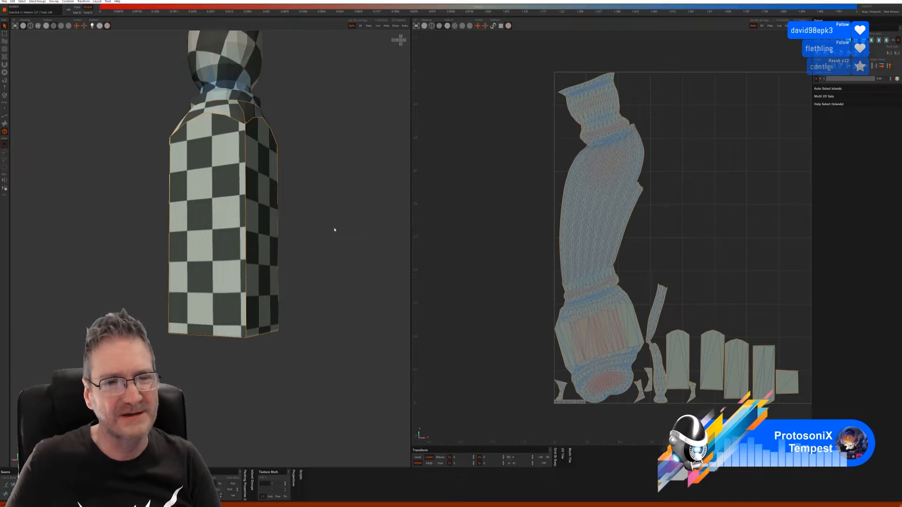
alt+drag(334, 228, 213, 238)
scroll(291, 240, up, 3)
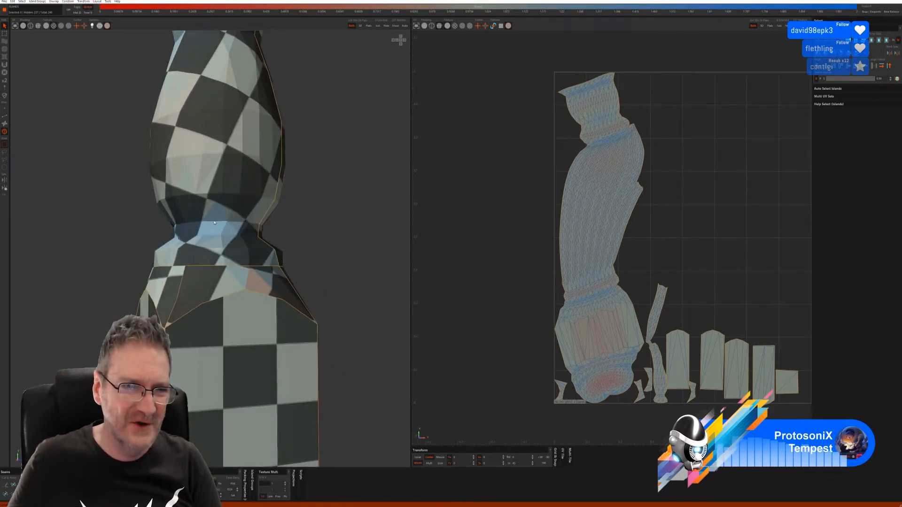
click(214, 223)
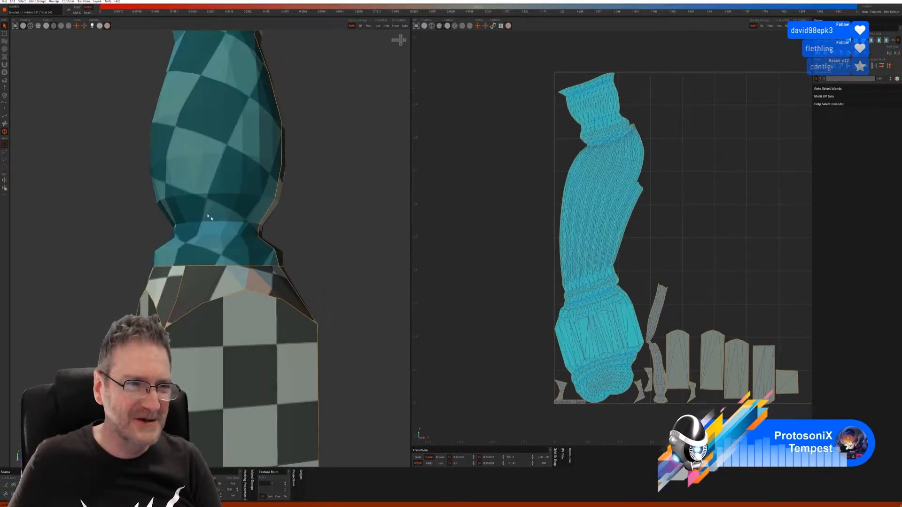
click(80, 147)
click(5, 116)
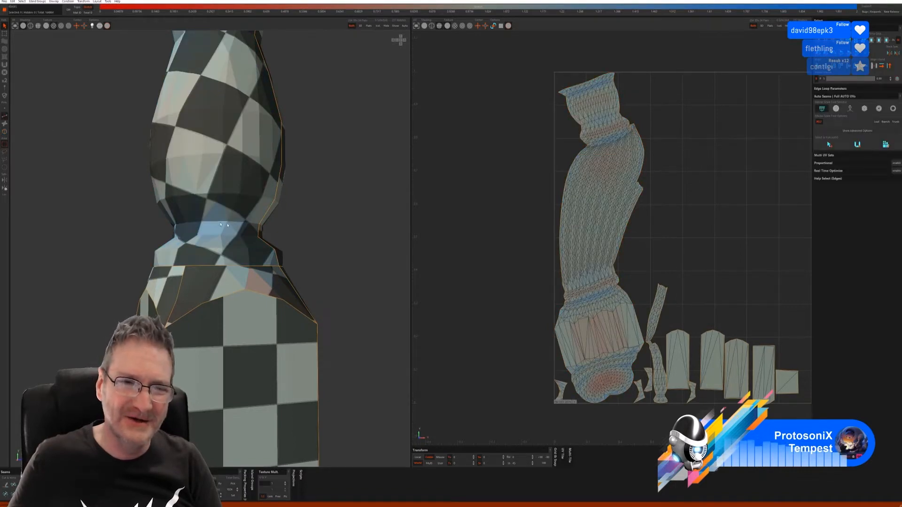
middle_drag(255, 227, 282, 247)
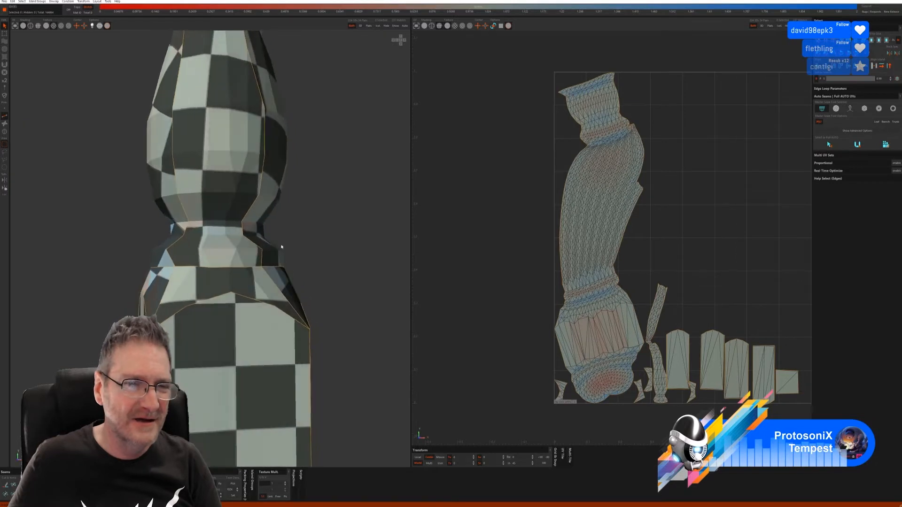
click(196, 224)
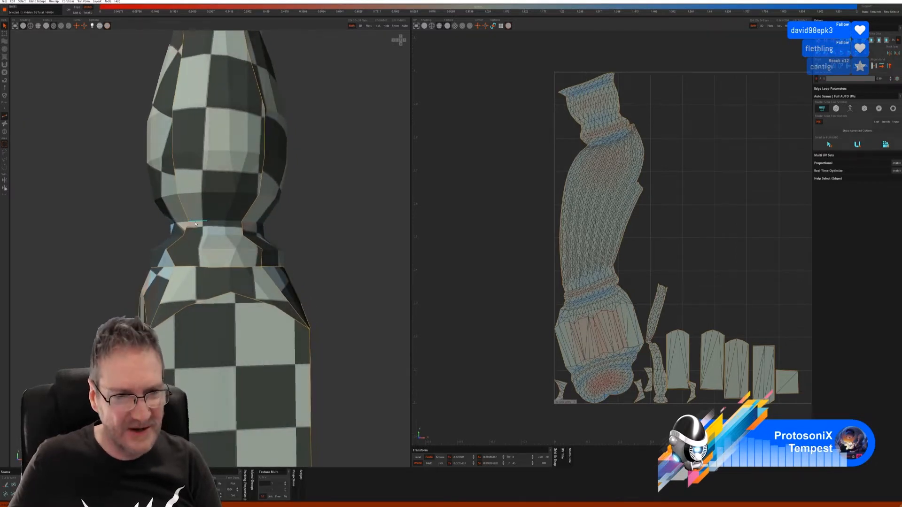
drag(196, 224, 214, 242)
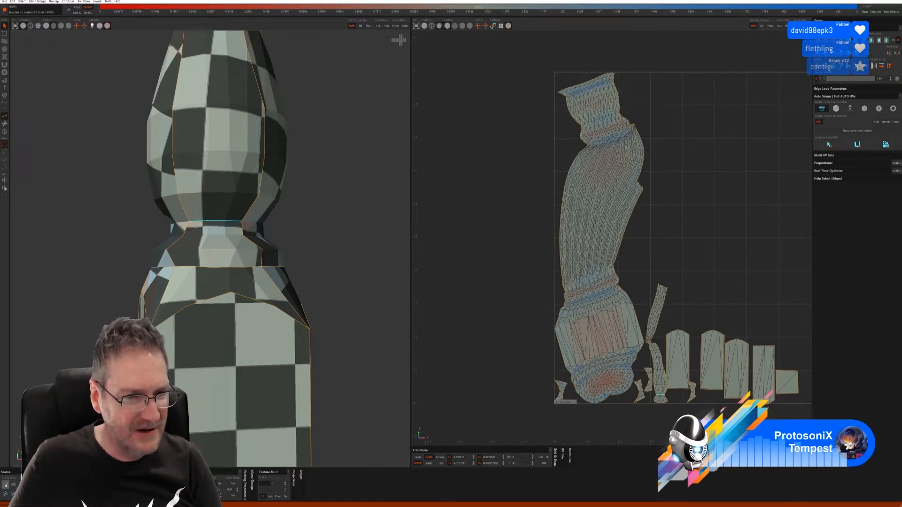
middle_drag(337, 326, 225, 252)
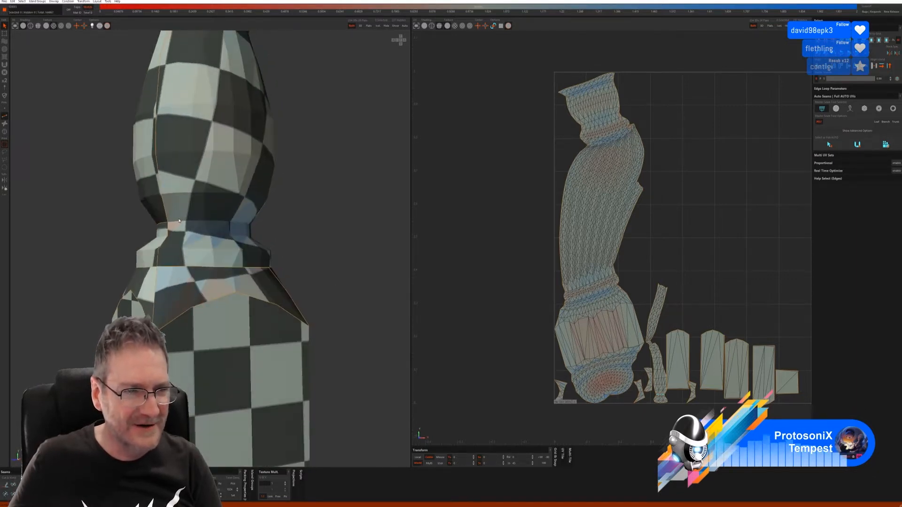
middle_drag(284, 237, 248, 232)
click(229, 226)
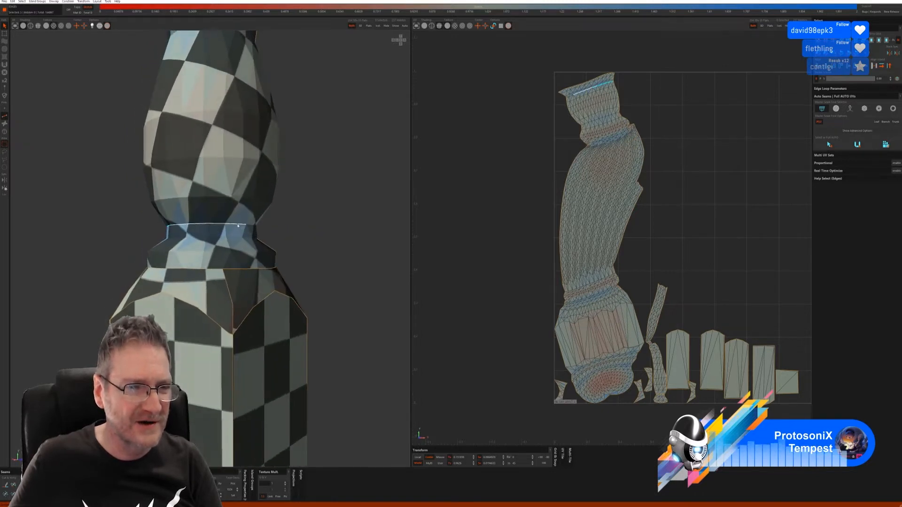
middle_drag(312, 228, 267, 230)
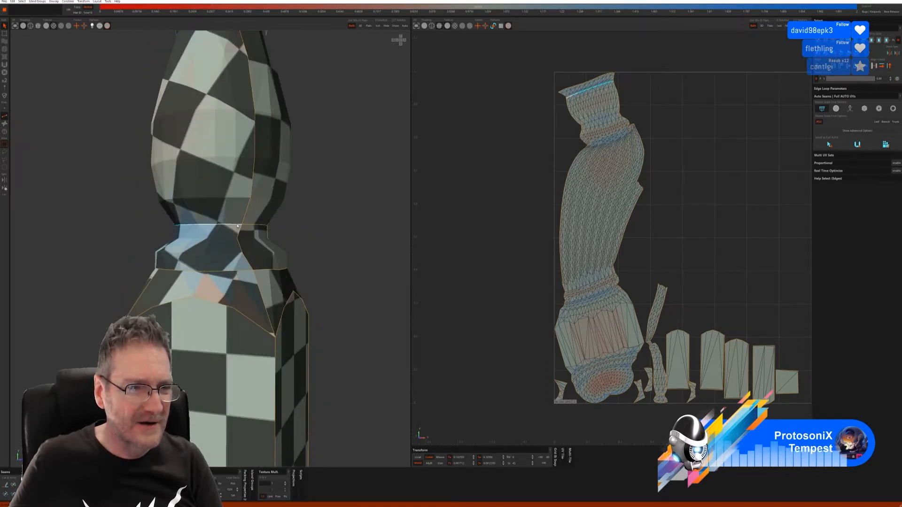
click(239, 228)
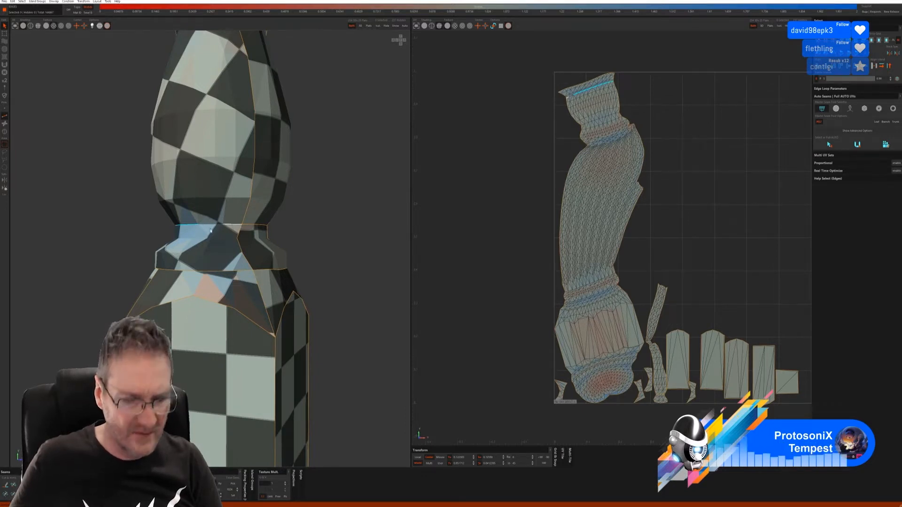
key(ctrl+z)
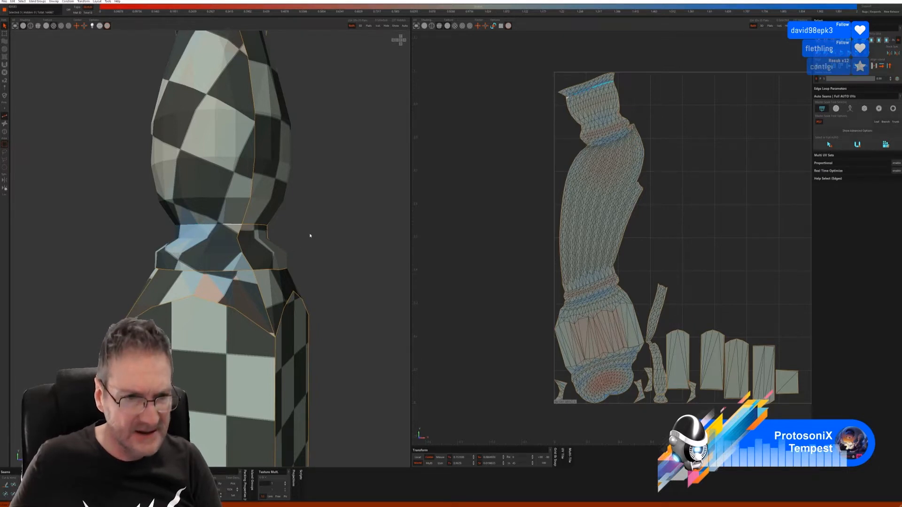
- Select the rest of the edge loop around the narrow neck above the square base and cut it as a seam
alt+drag(310, 236, 359, 240)
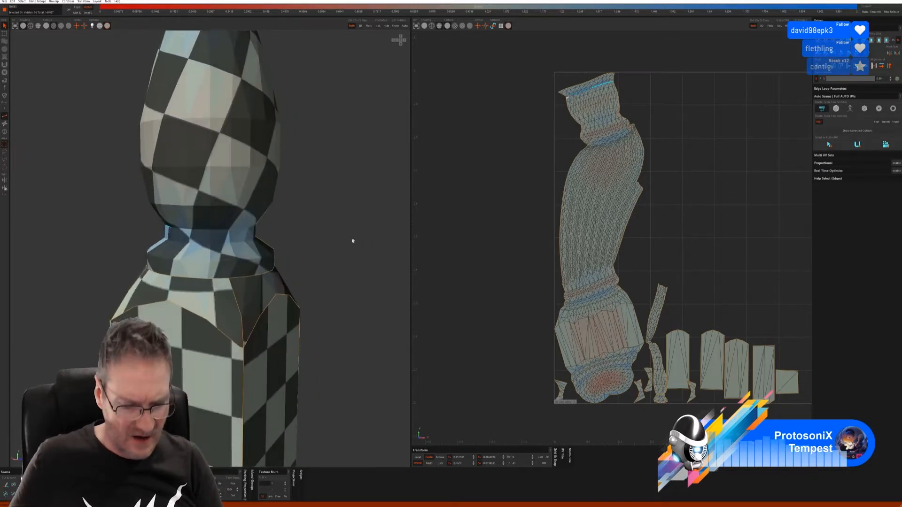
shift+click(222, 230)
alt+drag(348, 232, 280, 239)
shift+click(254, 231)
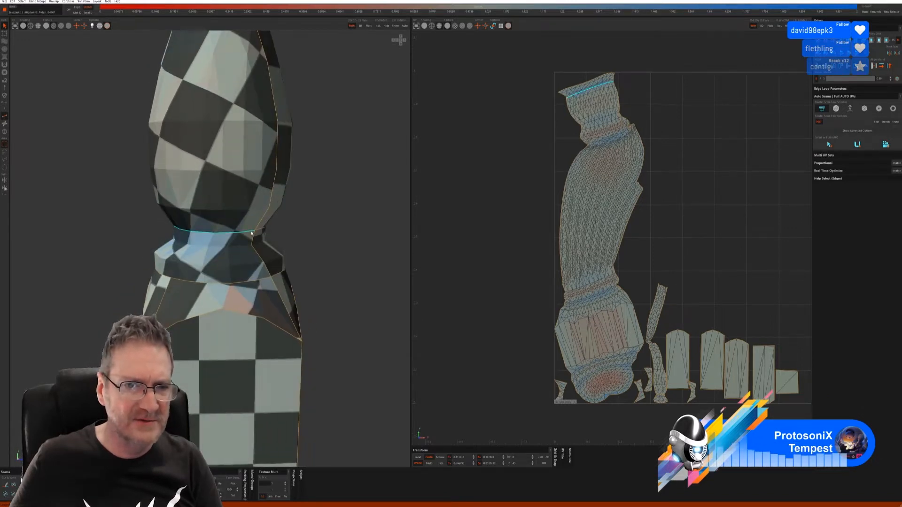
key(c)
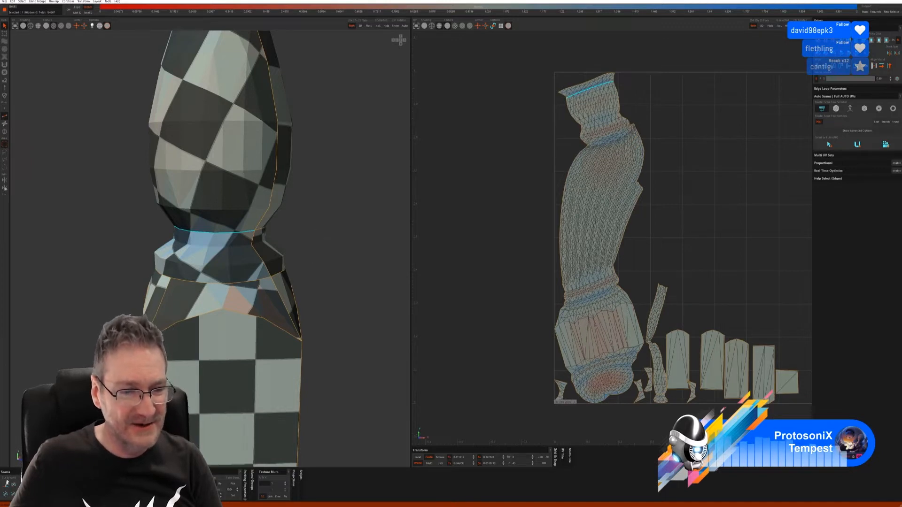
click(13, 485)
- Repack the newel post's islands after cutting the neck seam
scroll(300, 307, down, 3)
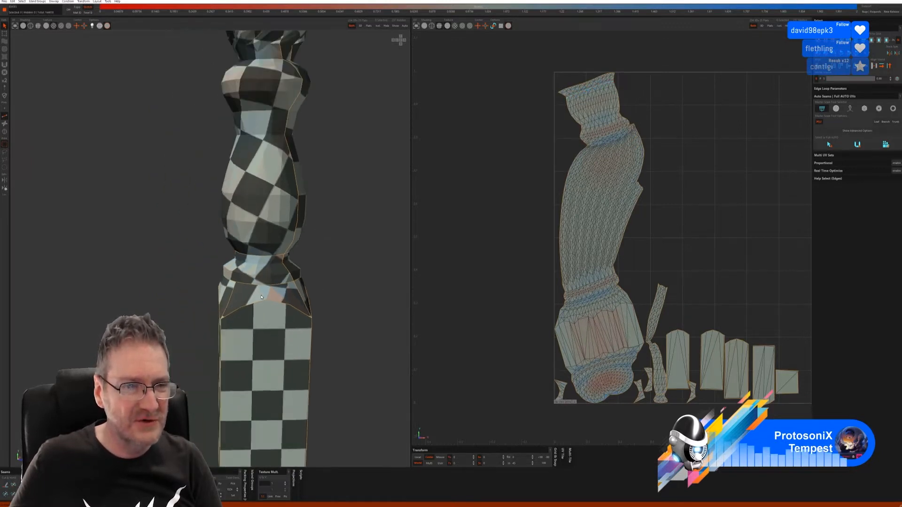
alt+drag(259, 292, 272, 251)
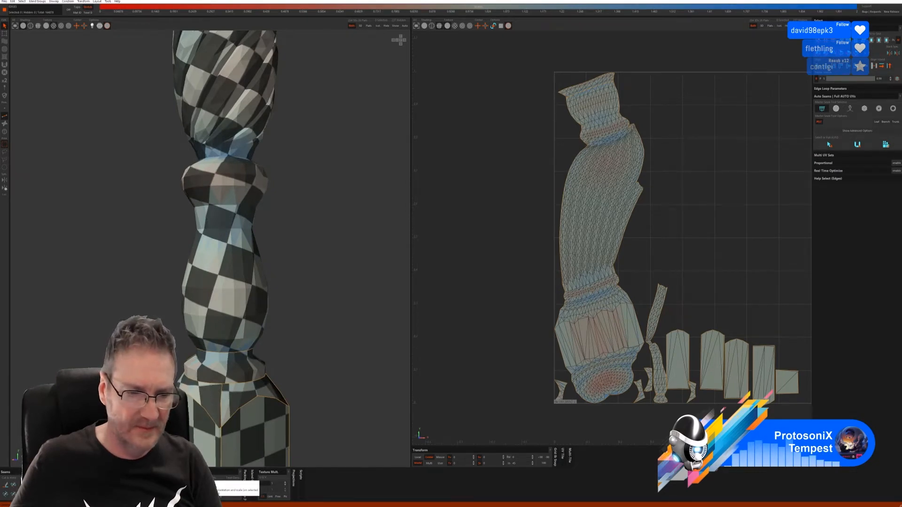
click(225, 488)
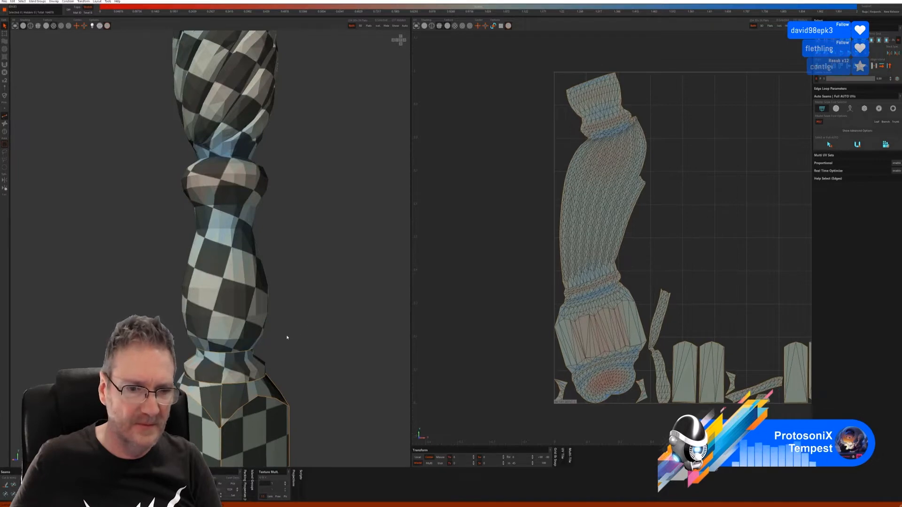
- Select the edge loop around the post directly below the rounded collar and cut it as a seam
alt+middle_drag(288, 337, 279, 325)
middle_drag(249, 319, 196, 232)
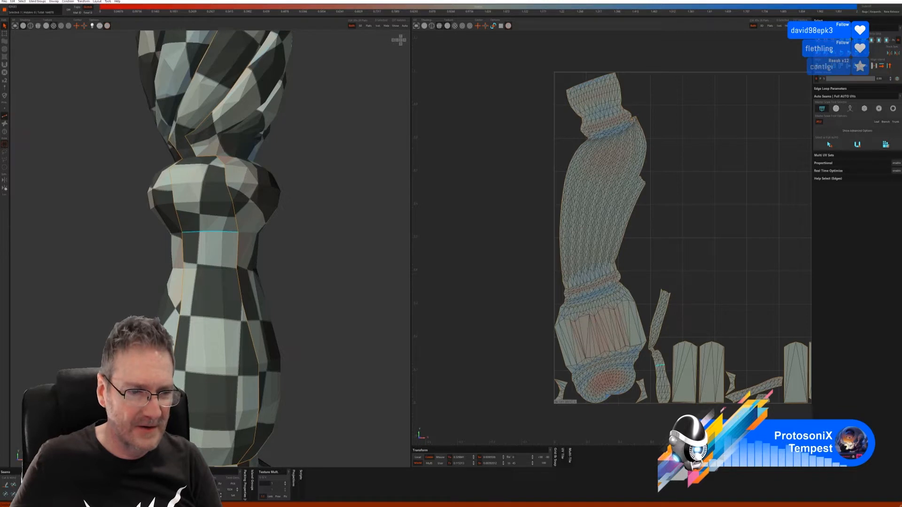
middle_drag(197, 233, 245, 229)
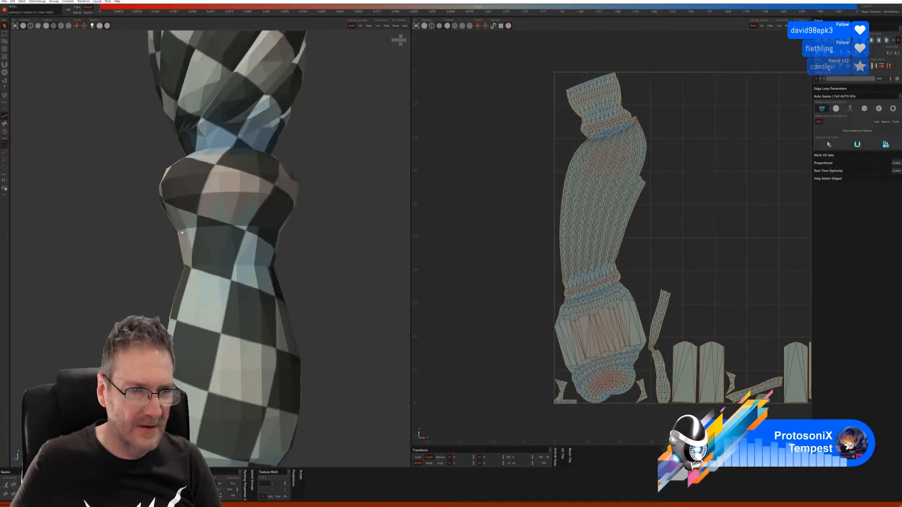
click(282, 231)
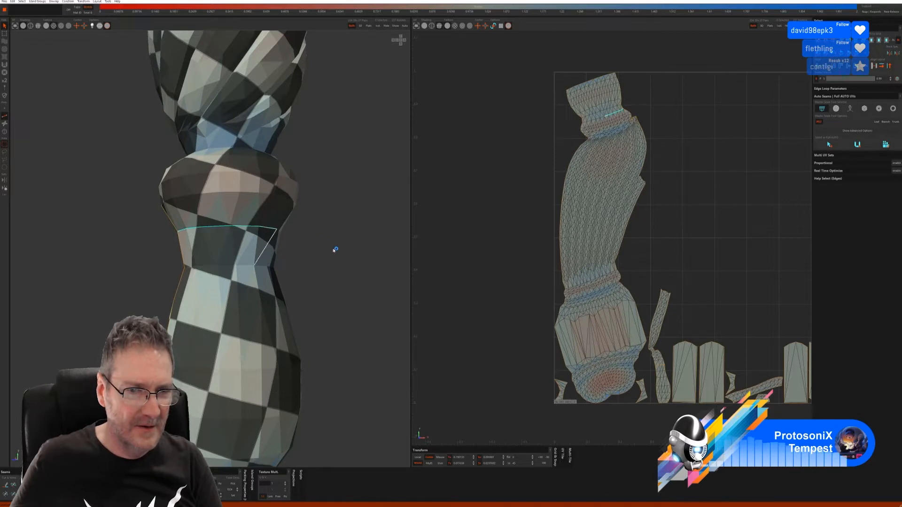
middle_drag(334, 249, 303, 252)
click(234, 238)
click(294, 329)
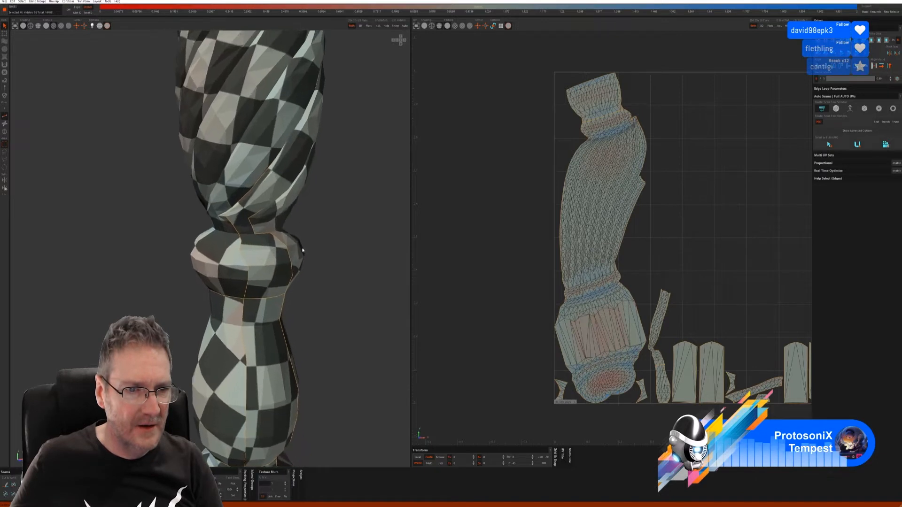
- Select the edge loop around the post directly above the lower rounded collar, where the twisted section begins, and cut it as a seam
click(248, 236)
middle_drag(248, 236, 287, 248)
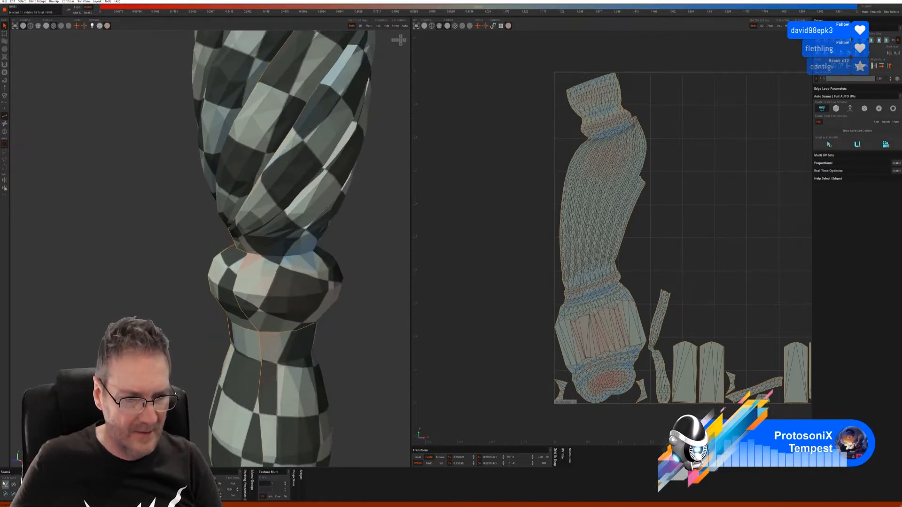
click(285, 320)
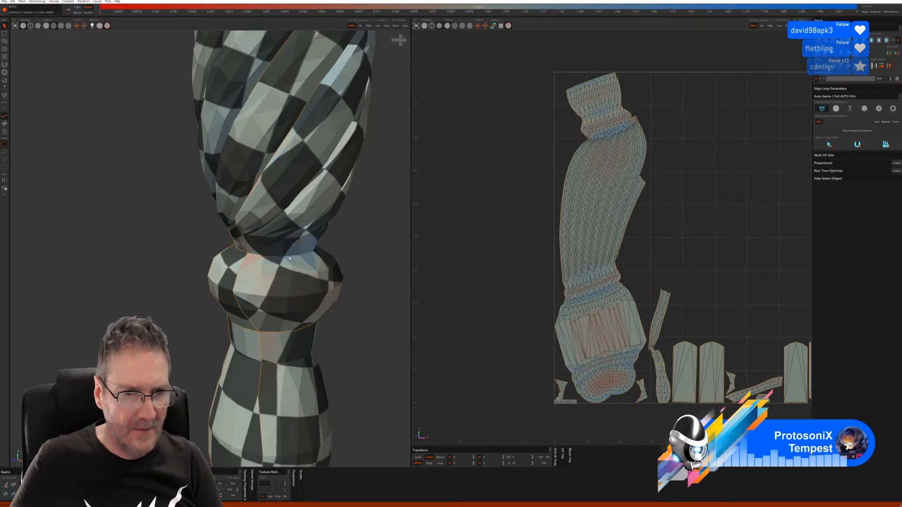
click(257, 257)
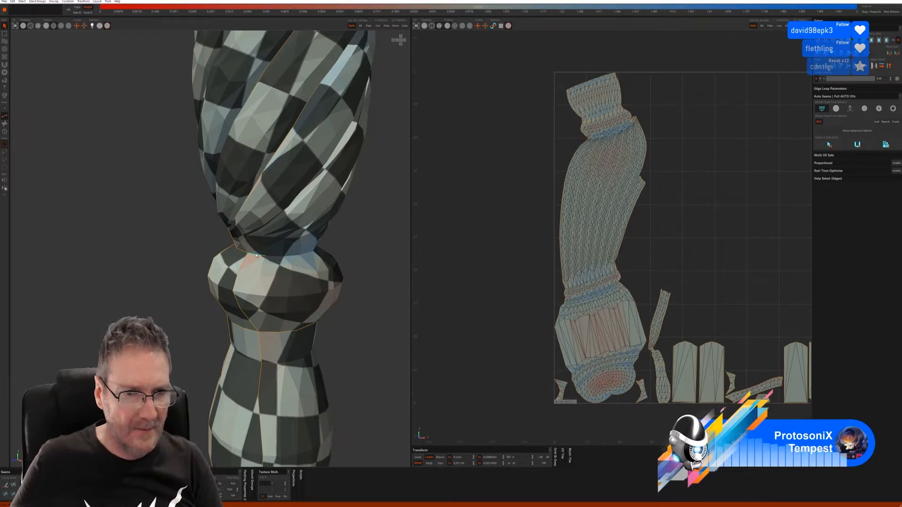
double_click(305, 257)
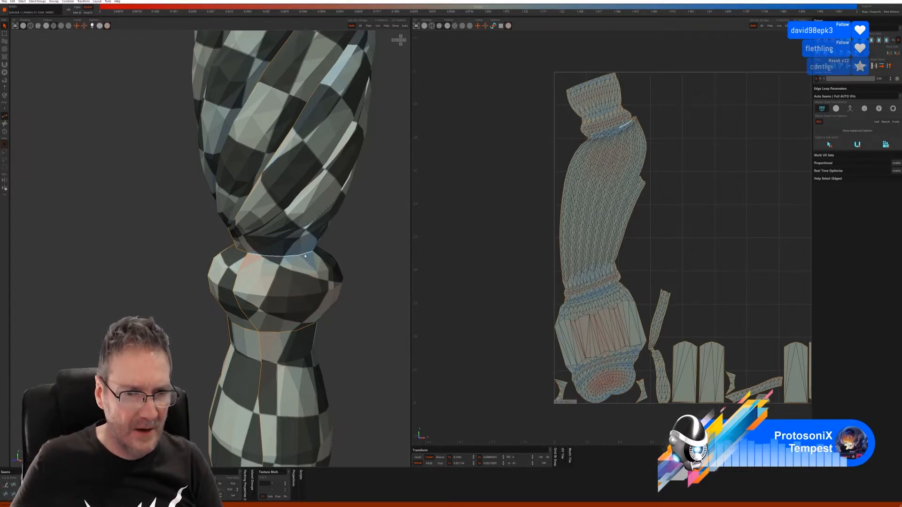
middle_drag(355, 257, 207, 235)
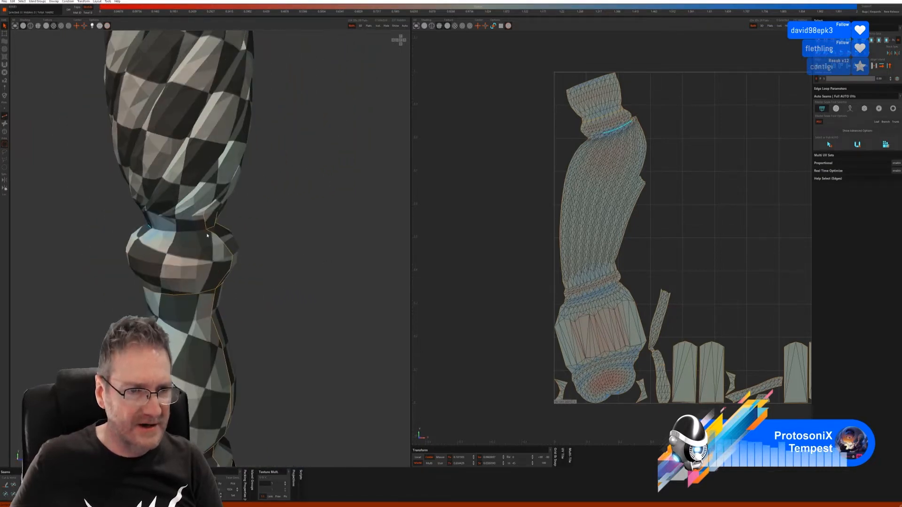
click(204, 233)
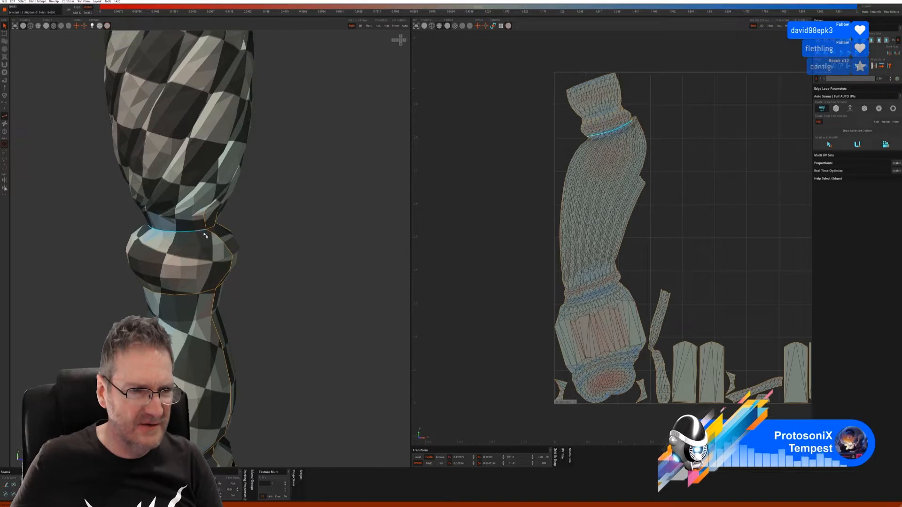
click(4, 486)
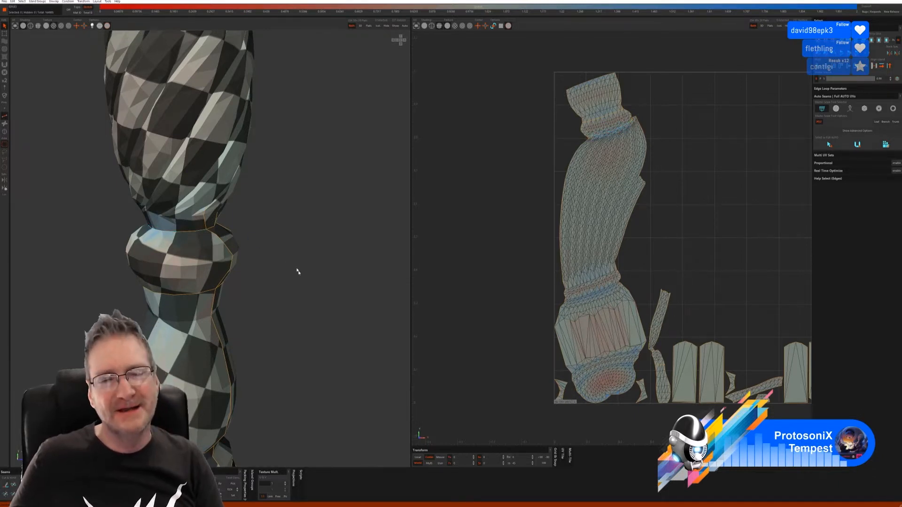
- Select the edge loop where the top of the twisted shaft meets the underside of the upper collar and cut it as a seam
middle_drag(298, 267, 275, 194)
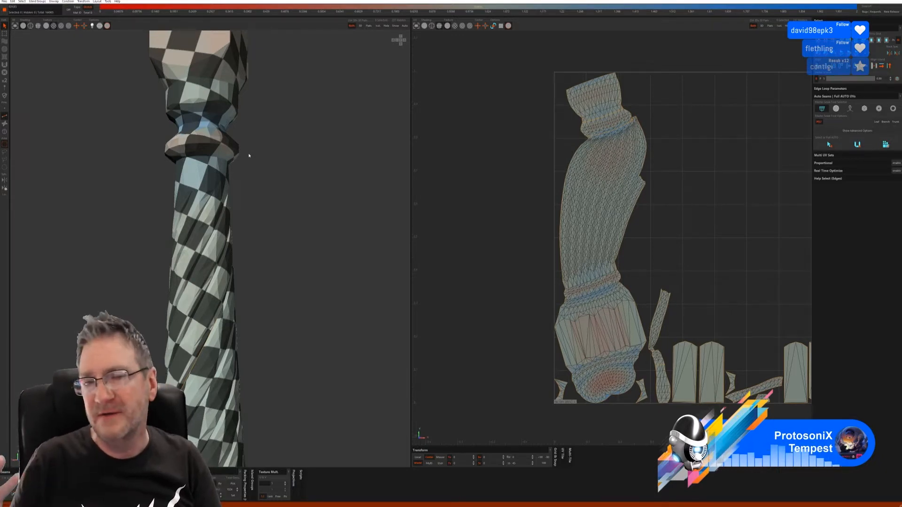
scroll(250, 155, up, 3)
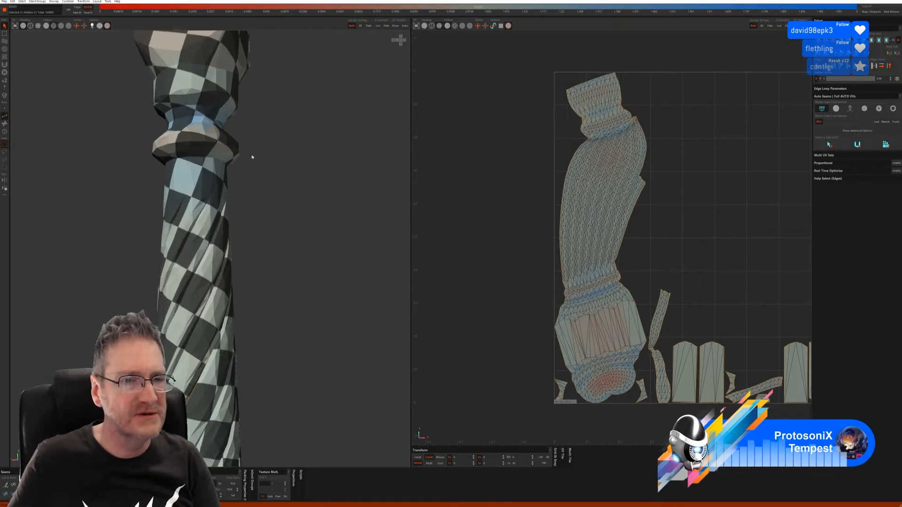
middle_drag(266, 163, 183, 186)
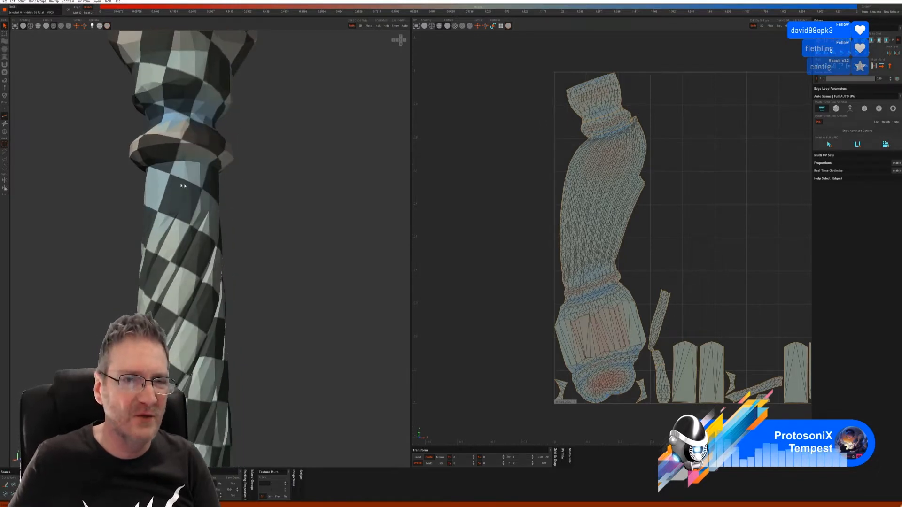
click(171, 163)
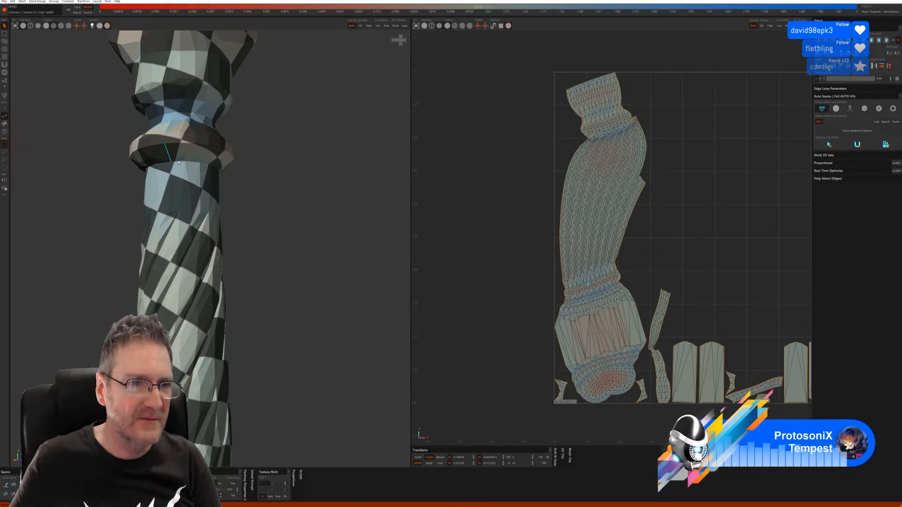
middle_drag(244, 185, 216, 181)
middle_drag(261, 201, 229, 187)
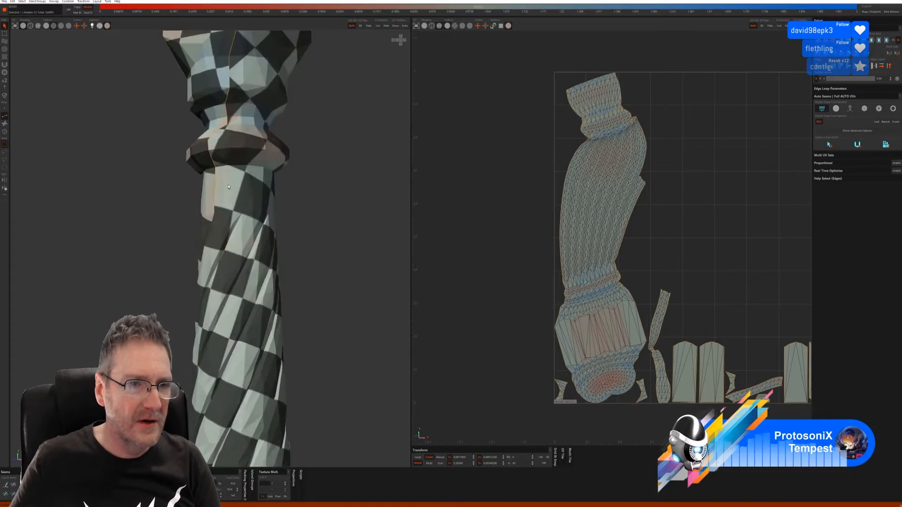
click(224, 167)
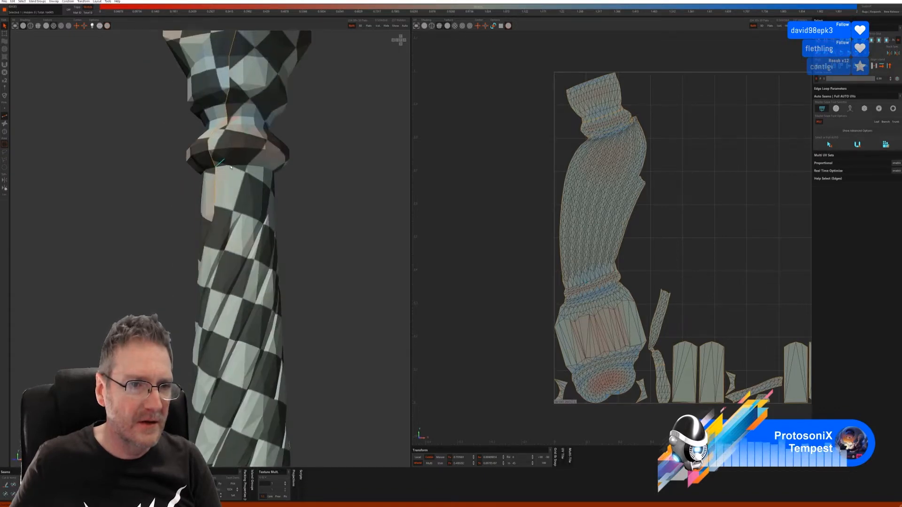
middle_drag(224, 166, 194, 168)
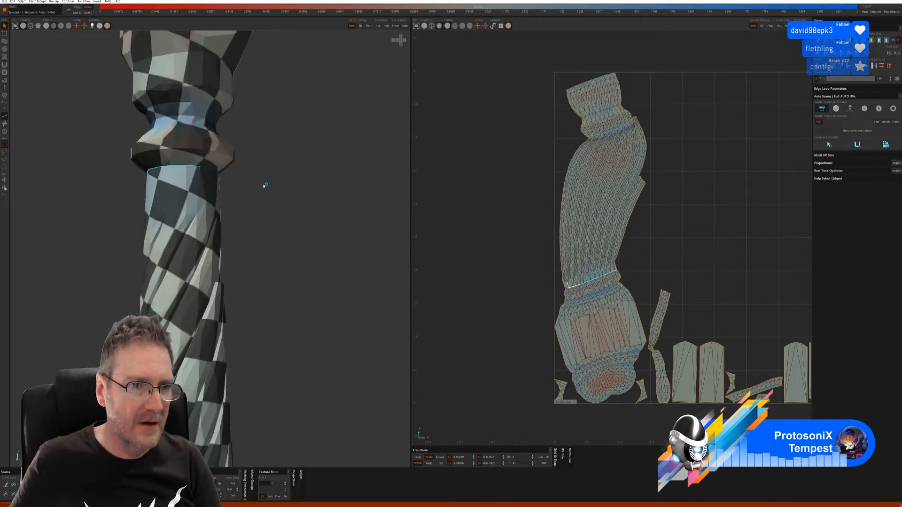
middle_drag(265, 185, 210, 182)
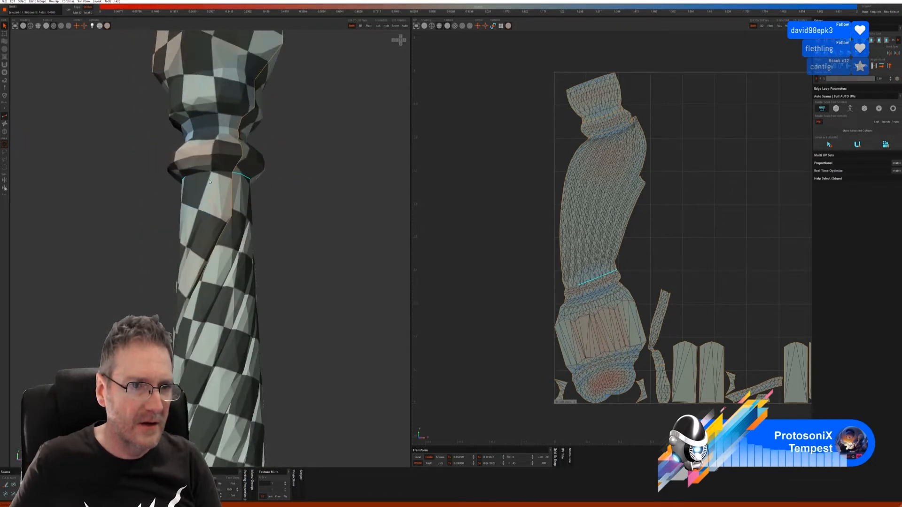
click(224, 237)
click(5, 487)
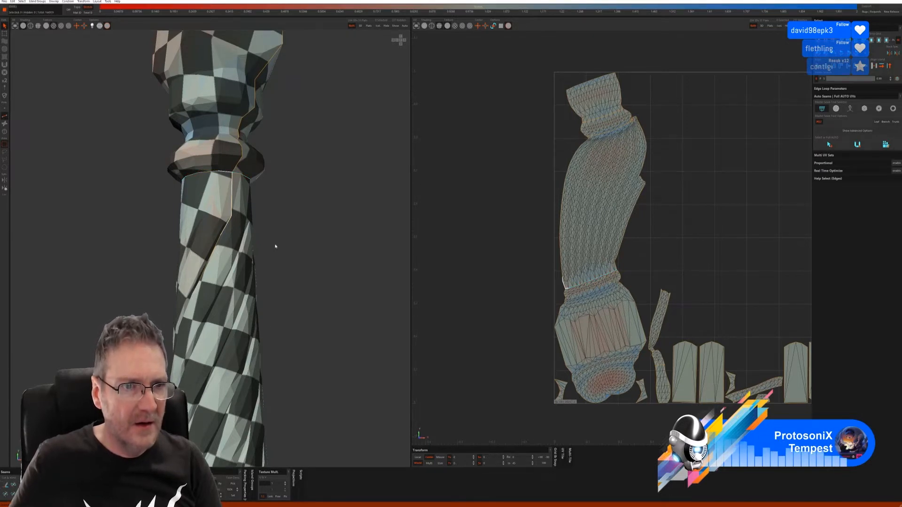
- Try to cut the edge loop around the narrow neck directly above the upper collar
middle_drag(301, 282, 277, 249)
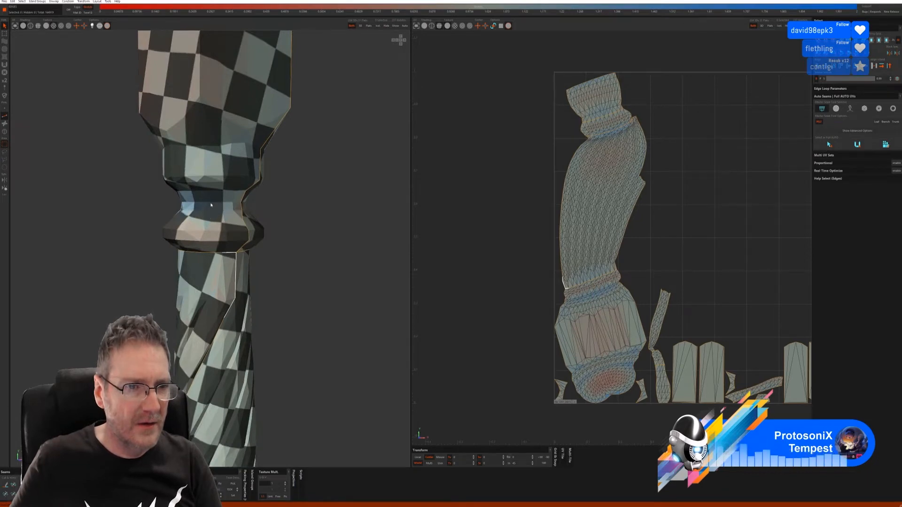
click(210, 205)
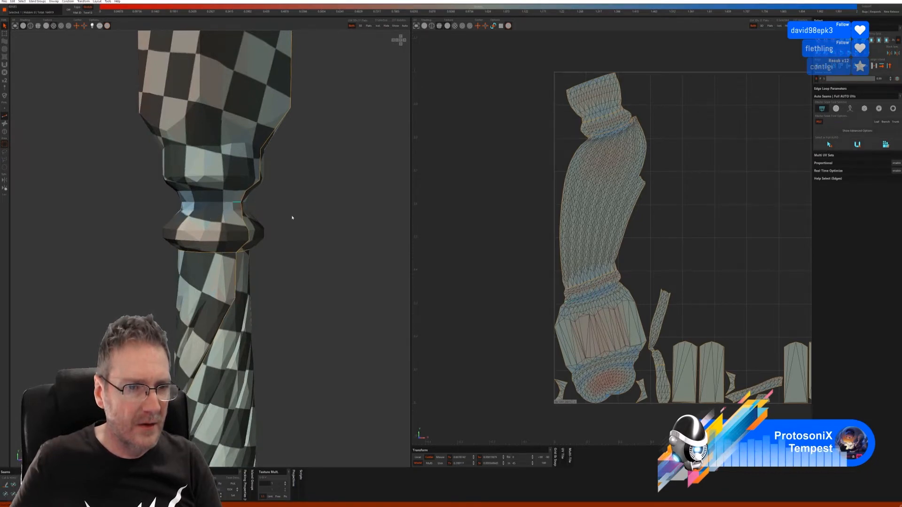
middle_drag(292, 218, 219, 206)
double_click(219, 205)
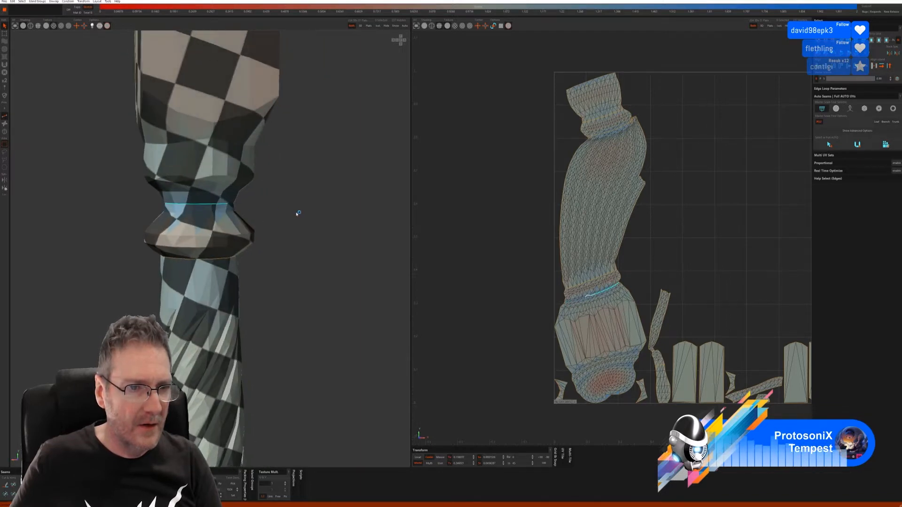
middle_drag(298, 212, 244, 201)
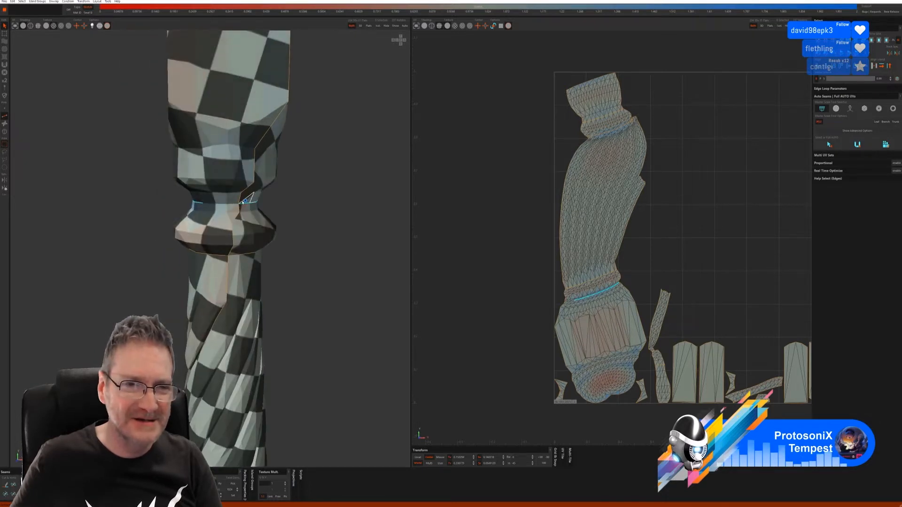
double_click(236, 205)
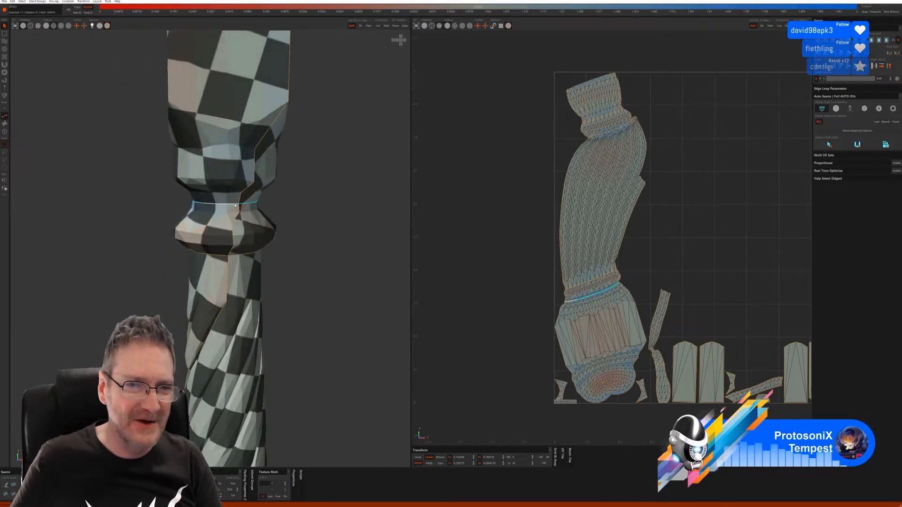
click(6, 487)
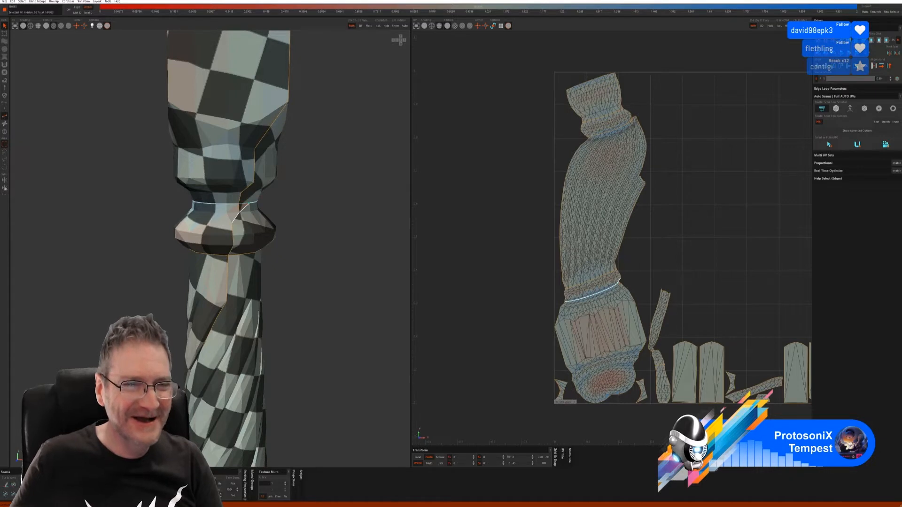
- Undo the last cut at the upper neck together with its edge selection, including the stray diagonal edge
alt+drag(280, 261, 299, 292)
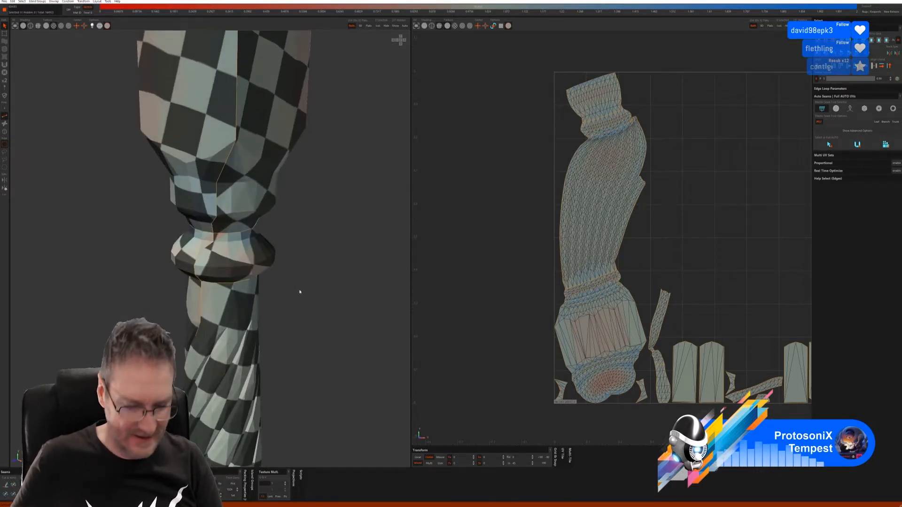
key(ctrl+z)
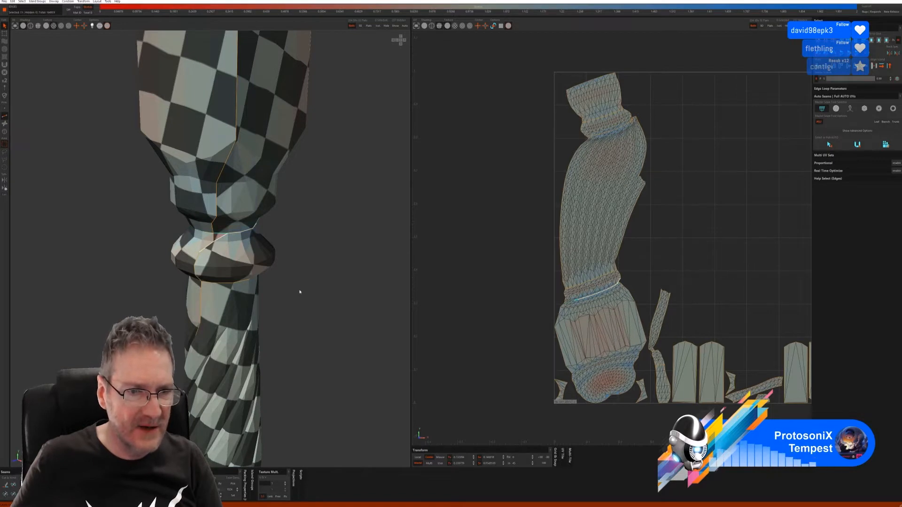
key(ctrl+z)
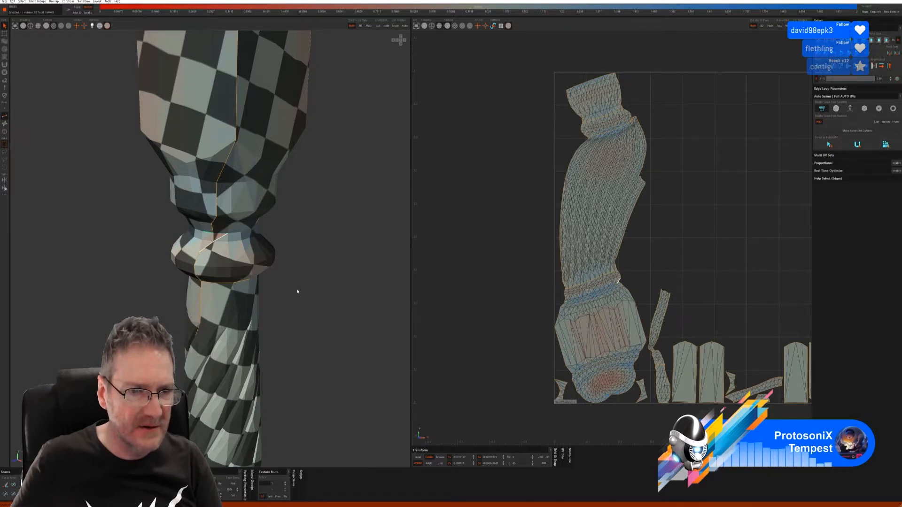
key(ctrl+z)
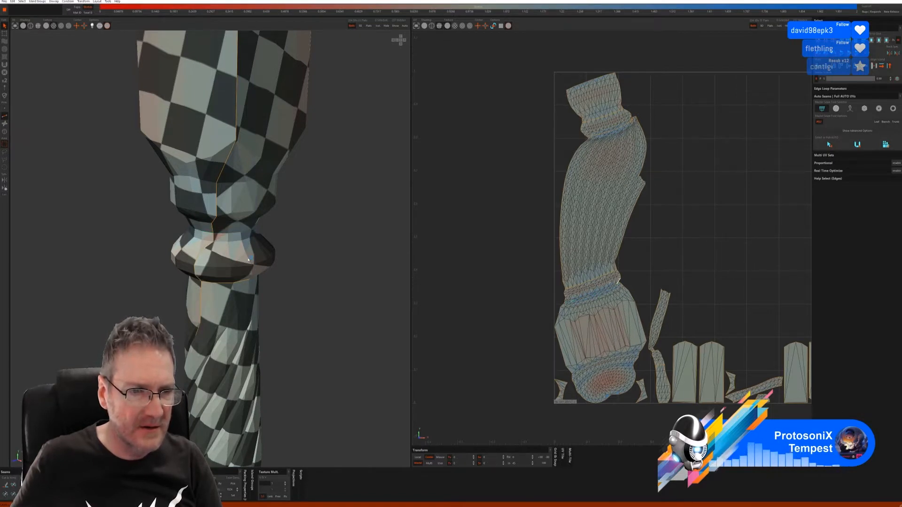
- Select only the horizontal edge loop around the narrow neck above the upper collar and cut it as a seam
click(228, 235)
alt+drag(295, 261, 232, 259)
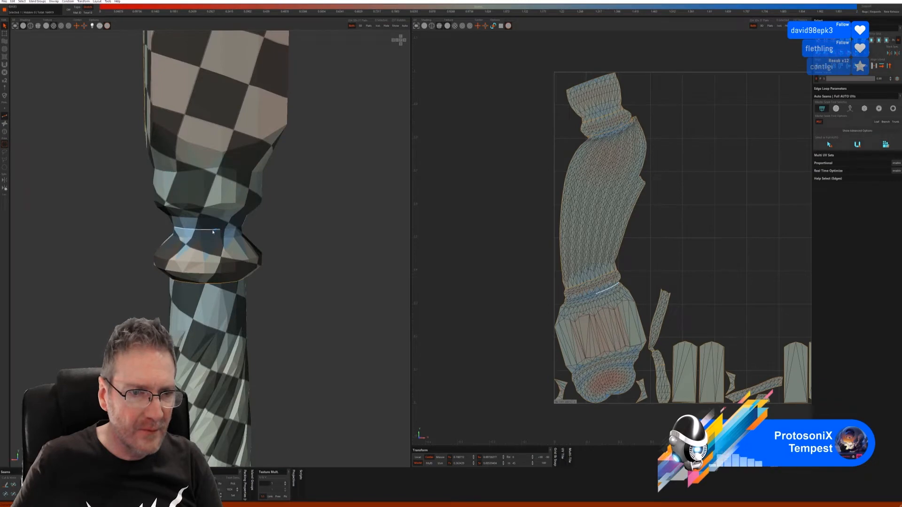
alt+drag(336, 246, 203, 266)
click(232, 233)
click(16, 487)
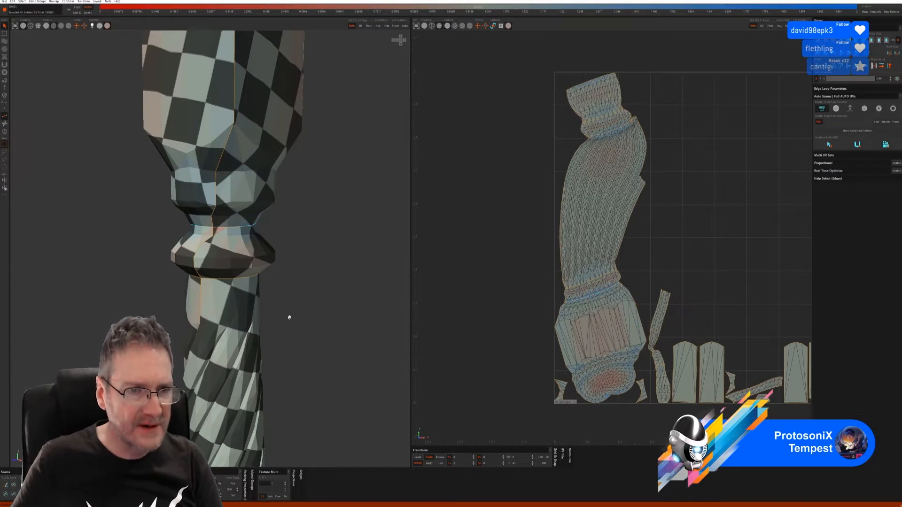
scroll(285, 250, down, 5)
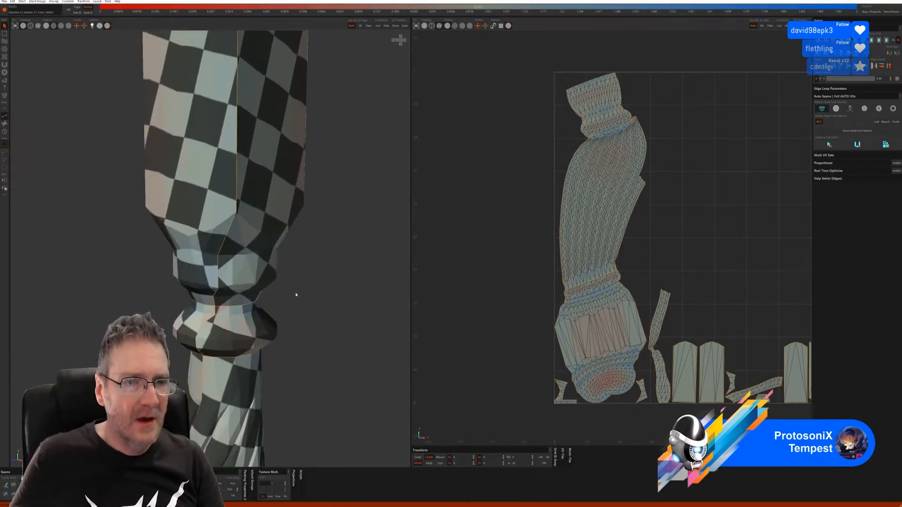
alt+drag(309, 290, 298, 284)
scroll(298, 284, up, 5)
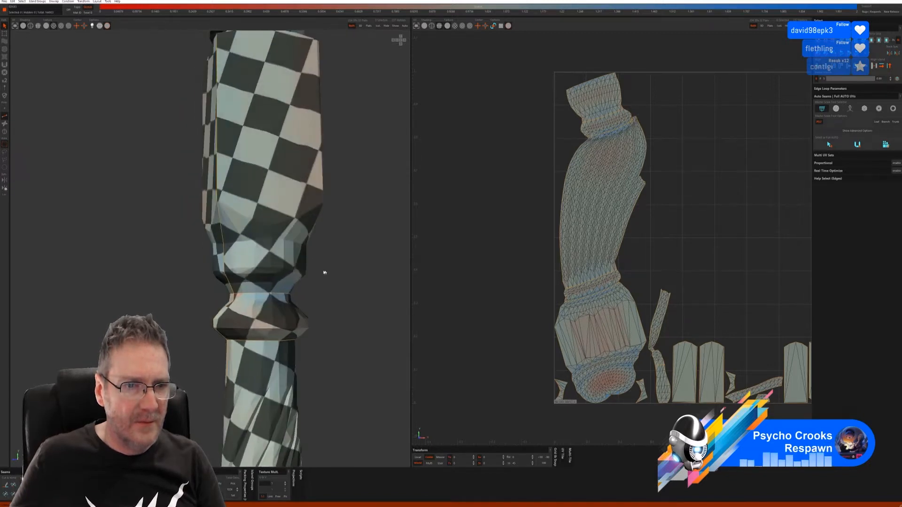
alt+drag(337, 301, 318, 309)
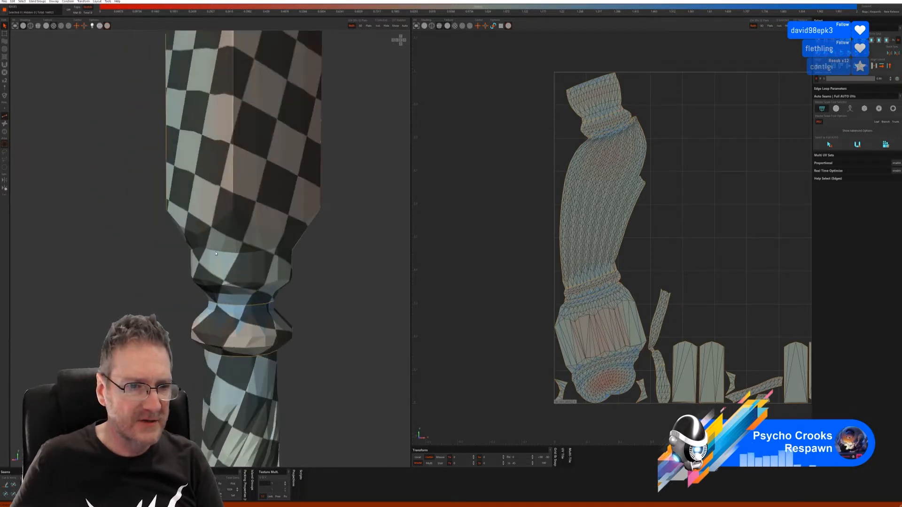
alt+drag(225, 258, 258, 295)
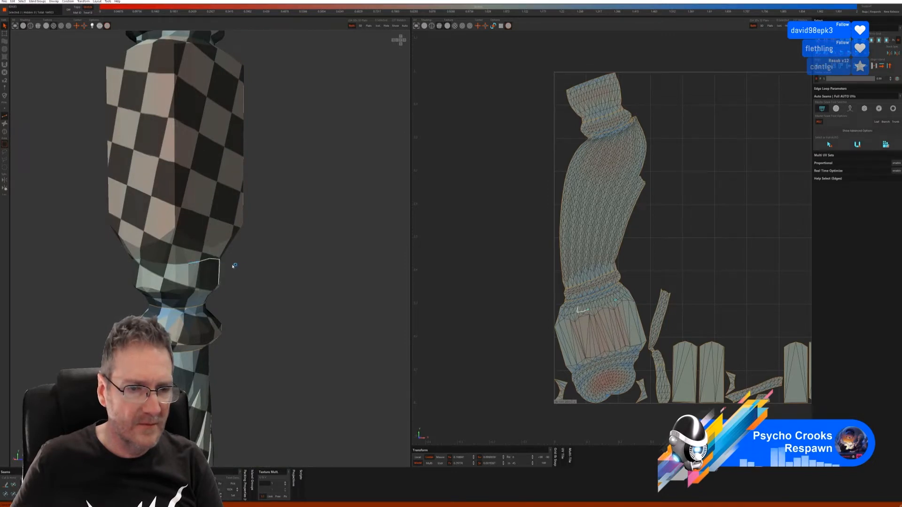
alt+drag(234, 261, 216, 288)
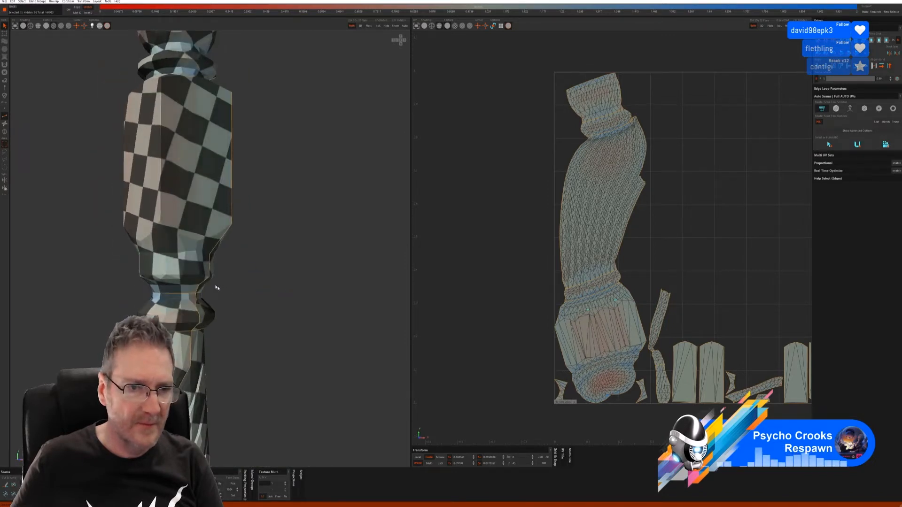
click(193, 254)
alt+drag(193, 253, 220, 268)
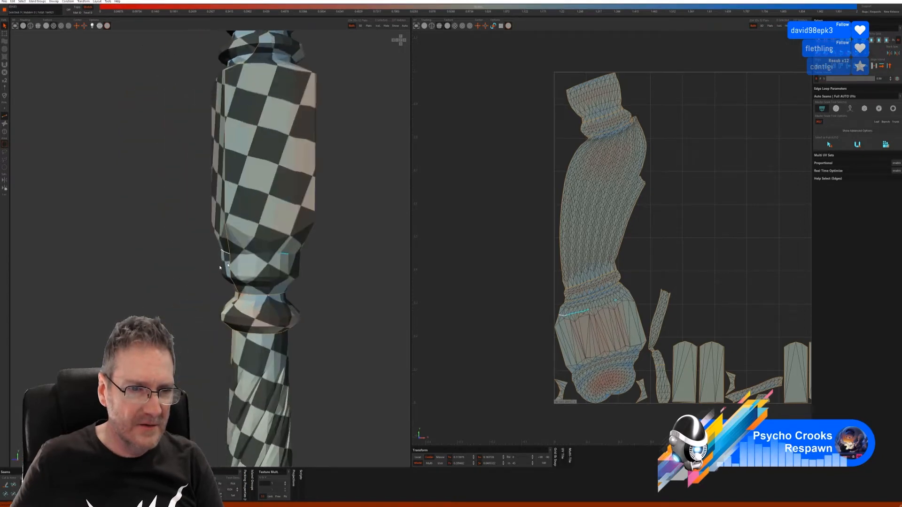
- Select the horizontal edge loop where the upper block's tapered base meets the small block beneath it and cut it as a seam
click(234, 257)
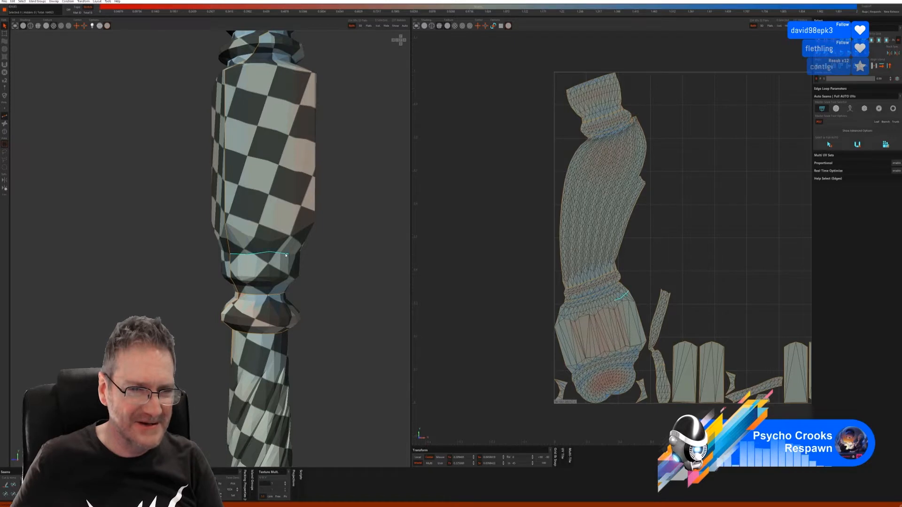
alt+drag(285, 254, 238, 254)
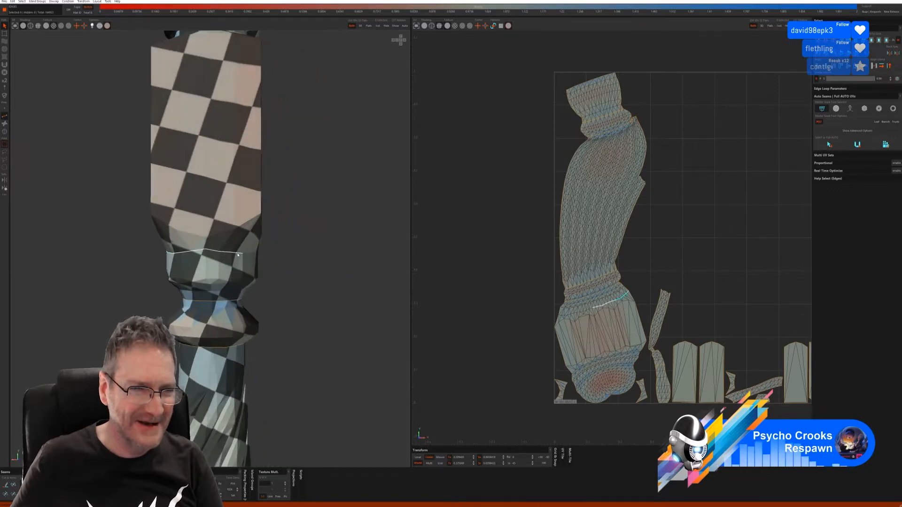
shift+click(237, 254)
alt+drag(295, 267, 257, 273)
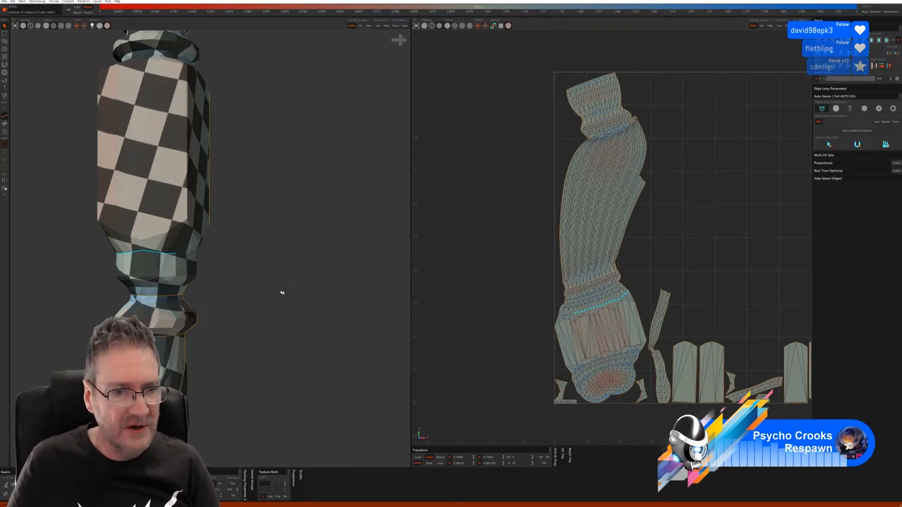
alt+drag(282, 293, 221, 281)
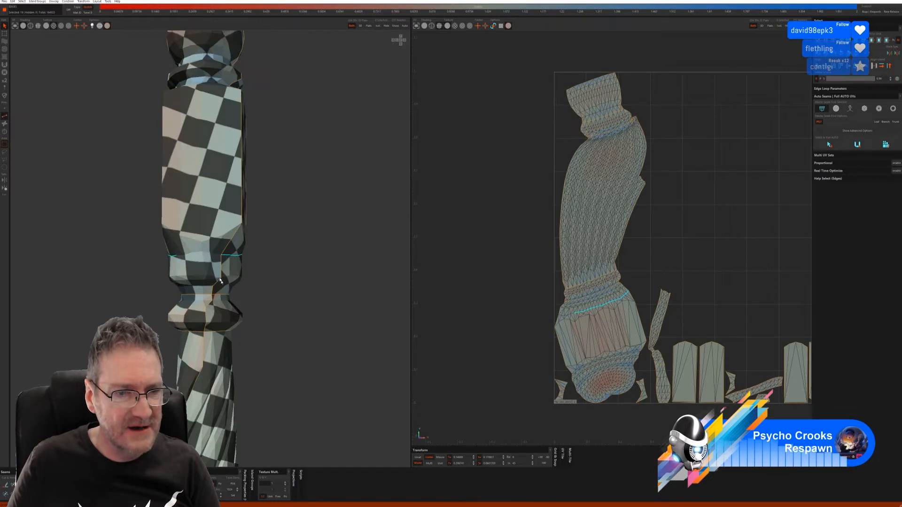
click(219, 255)
click(6, 485)
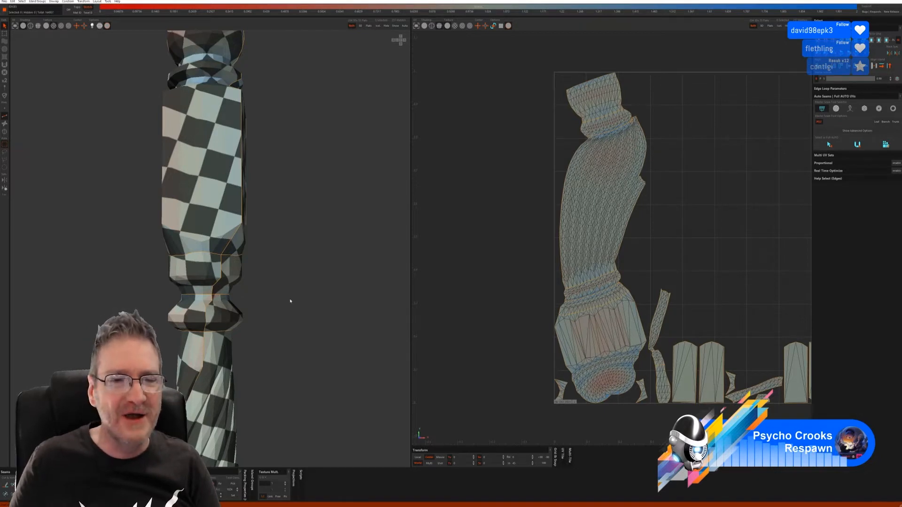
- Try to select the edge loop where the upper block's top meets the neck beneath the ball finial's collar and cut it
alt+drag(291, 302, 298, 284)
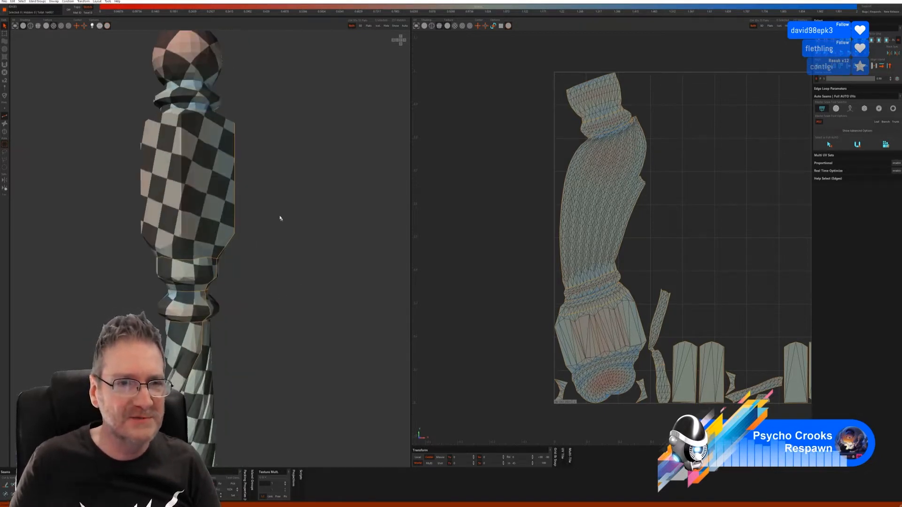
alt+drag(280, 217, 258, 276)
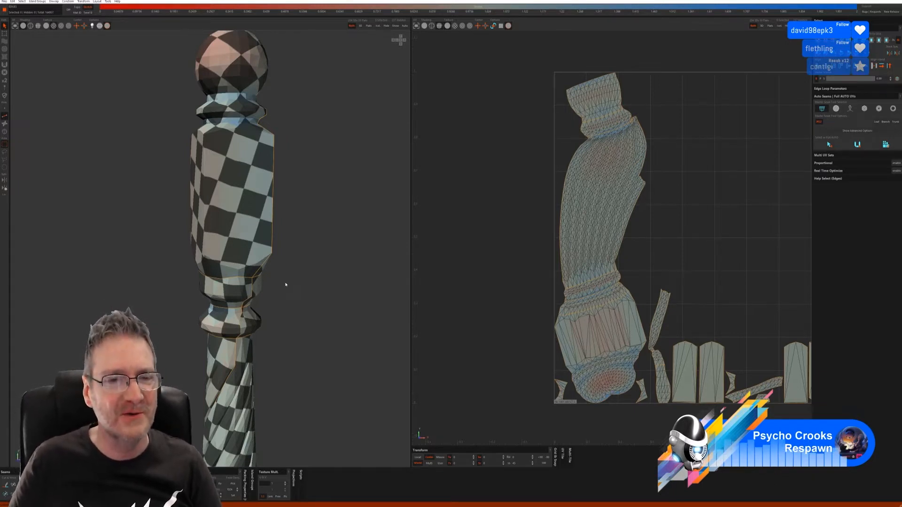
alt+drag(284, 306, 232, 318)
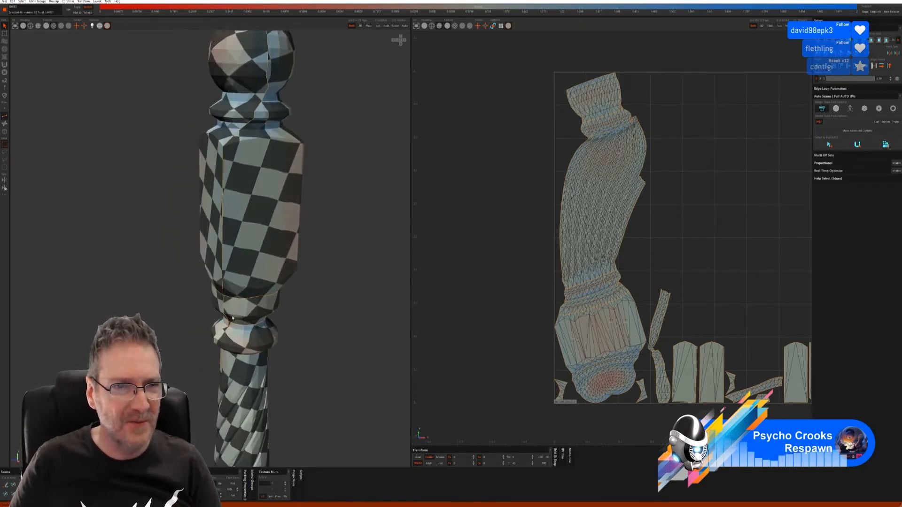
middle_drag(300, 210, 282, 222)
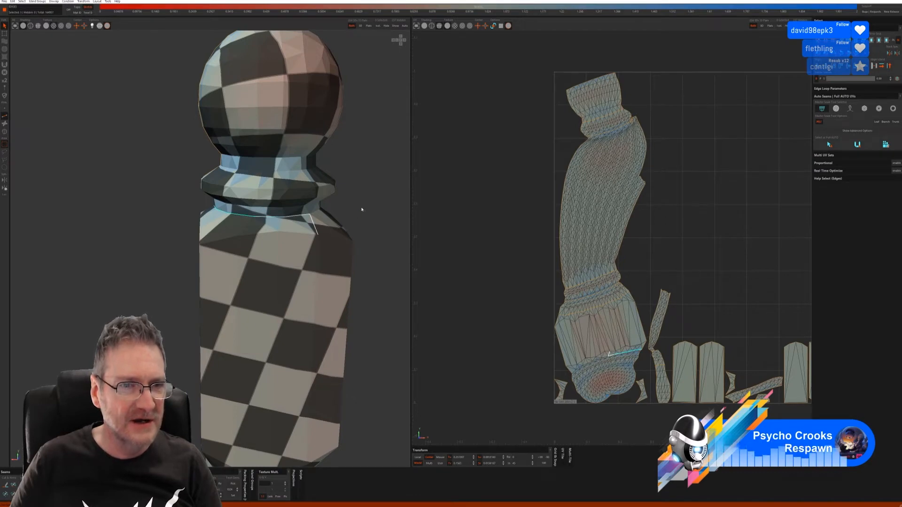
middle_drag(363, 208, 275, 215)
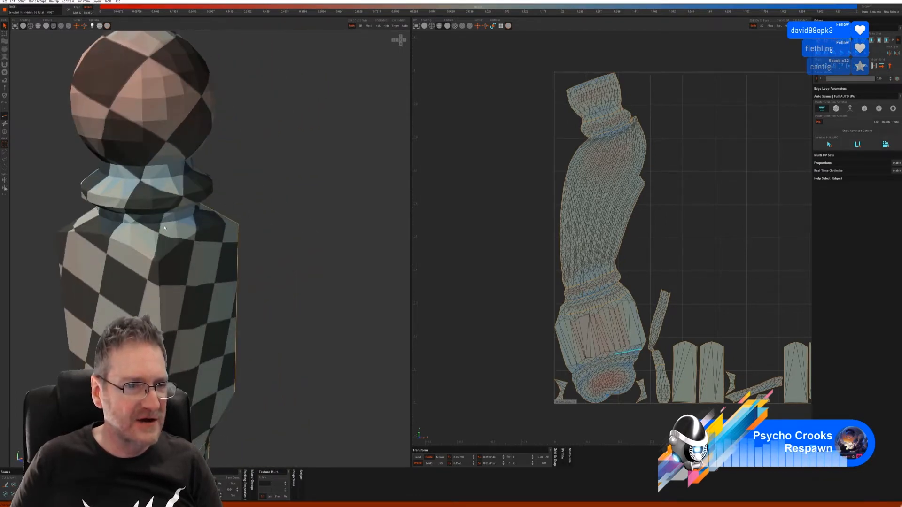
double_click(163, 223)
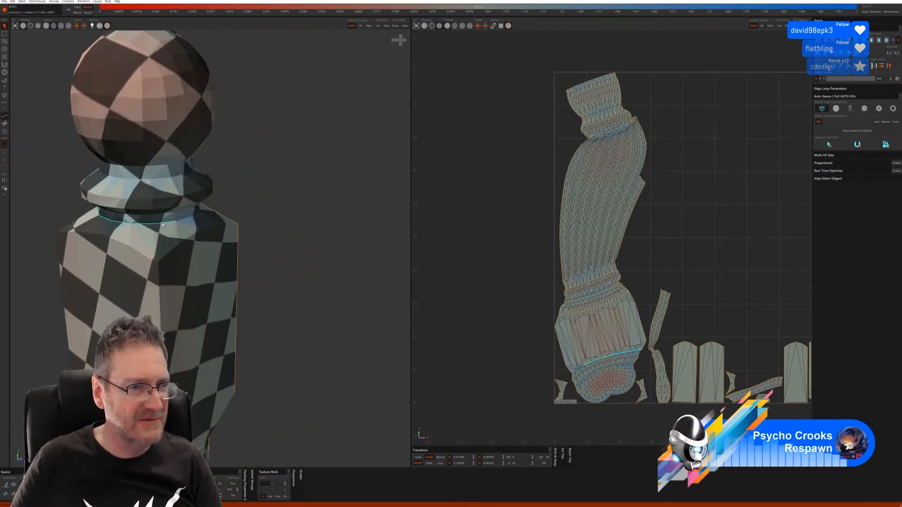
middle_drag(333, 208, 283, 206)
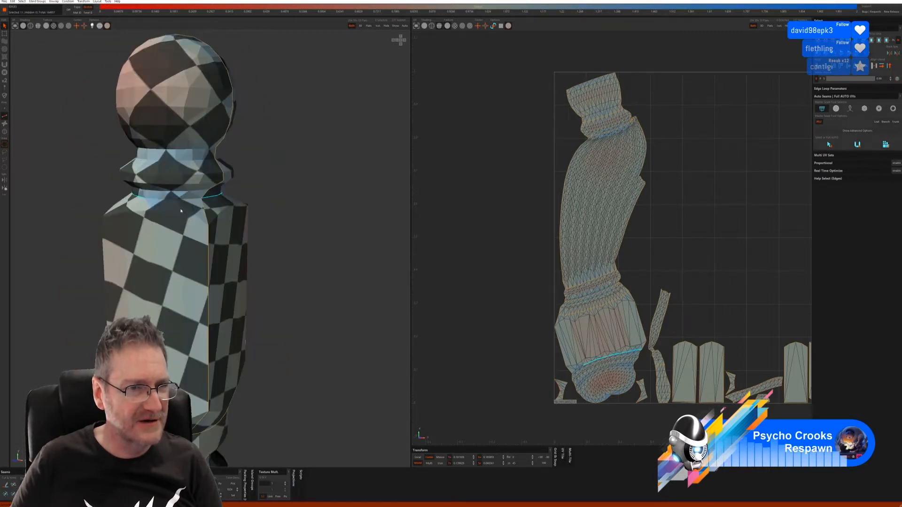
click(196, 201)
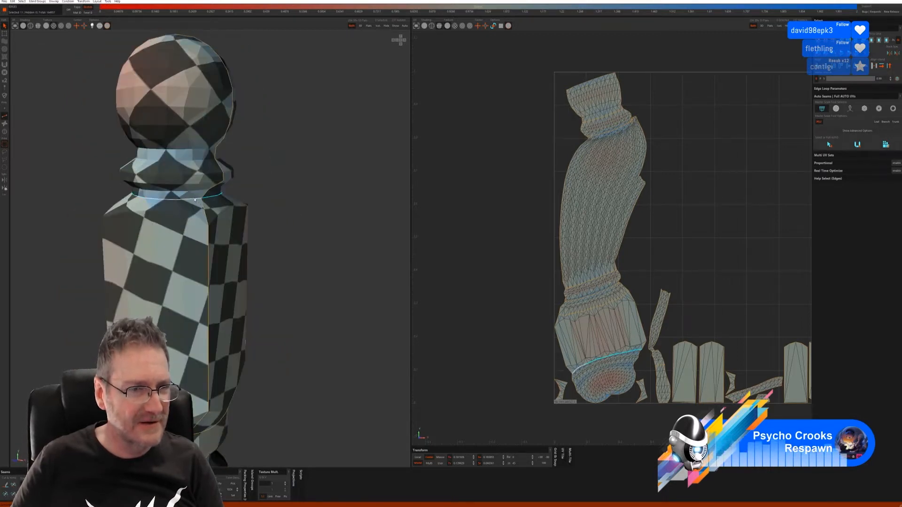
key(c)
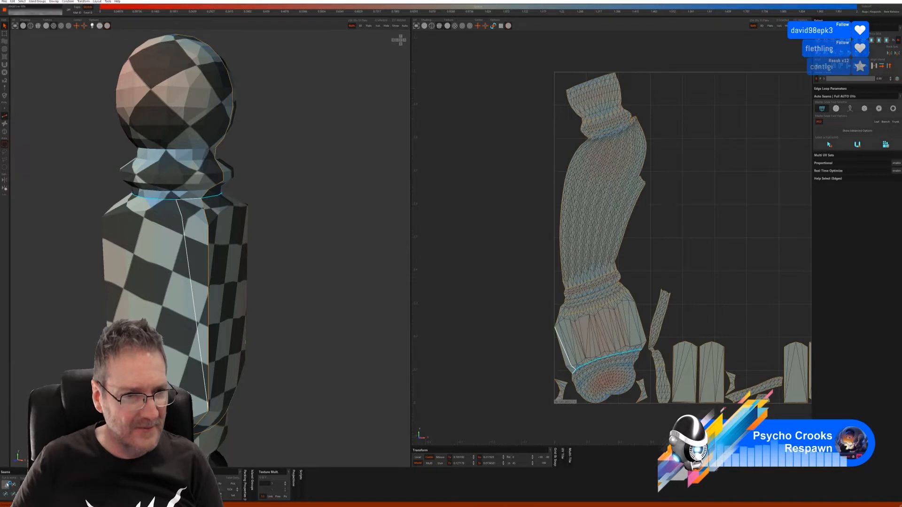
click(280, 261)
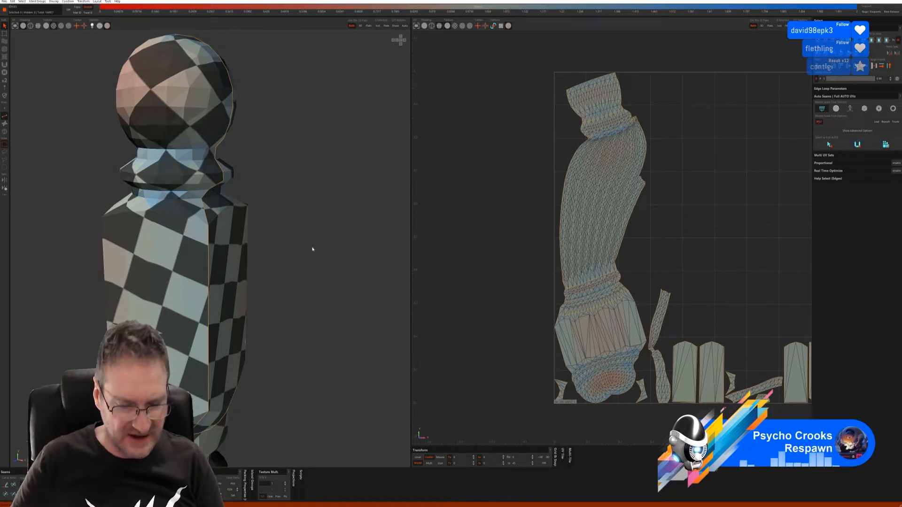
- Try selecting the neck loop on top of the upper block again in segments, and undo the last selections
middle_drag(288, 241, 241, 236)
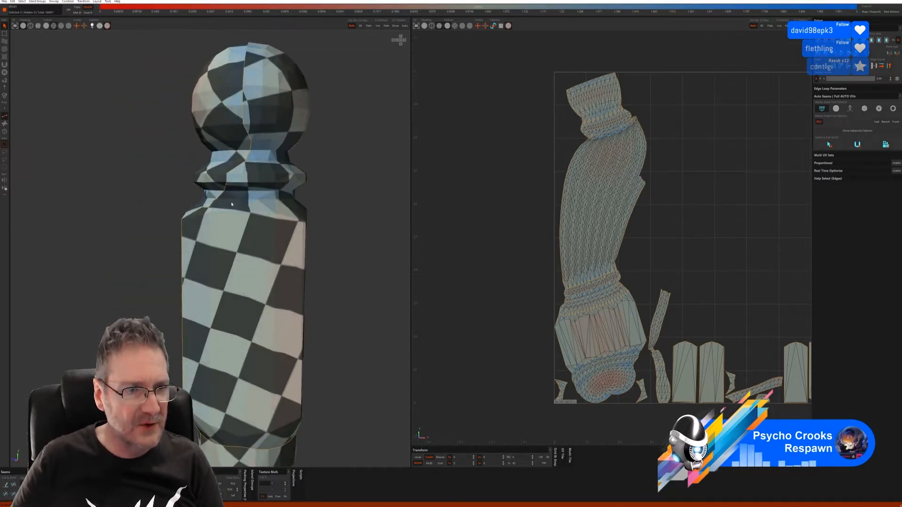
middle_drag(368, 233, 211, 206)
click(289, 206)
shift+click(195, 220)
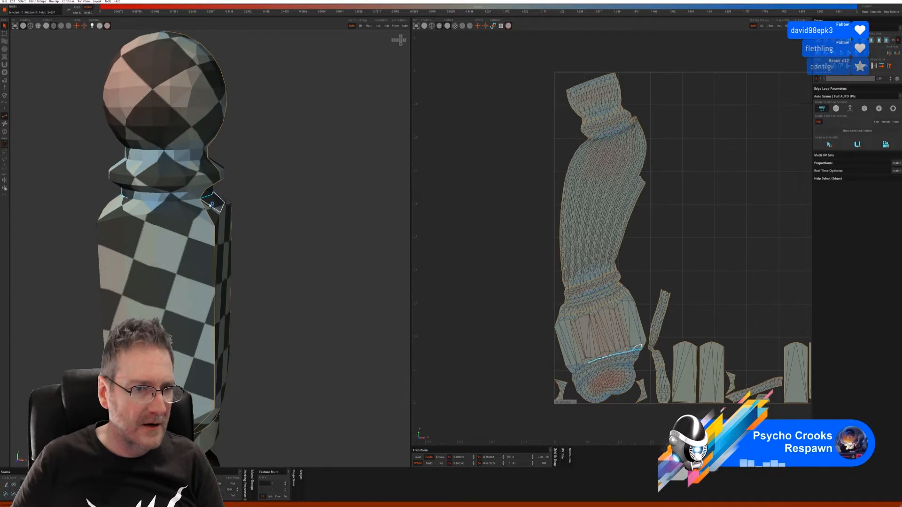
shift+click(193, 203)
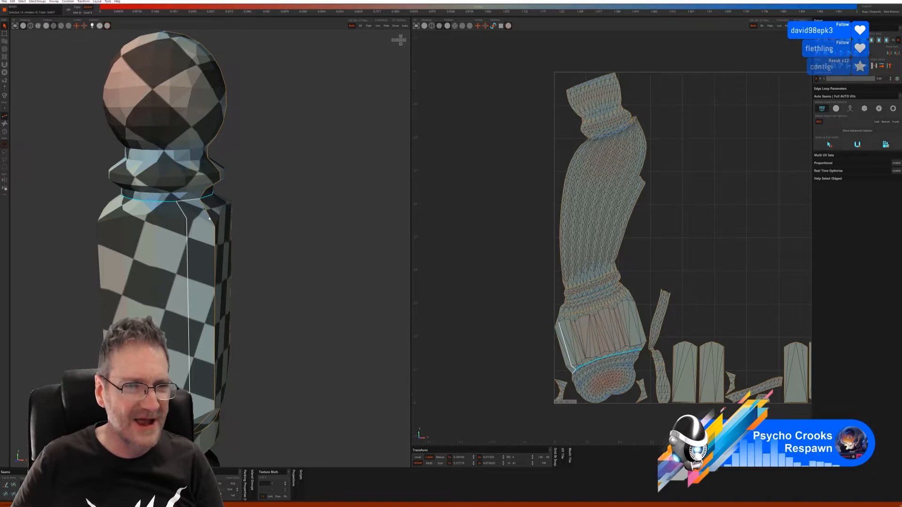
key(ctrl+z)
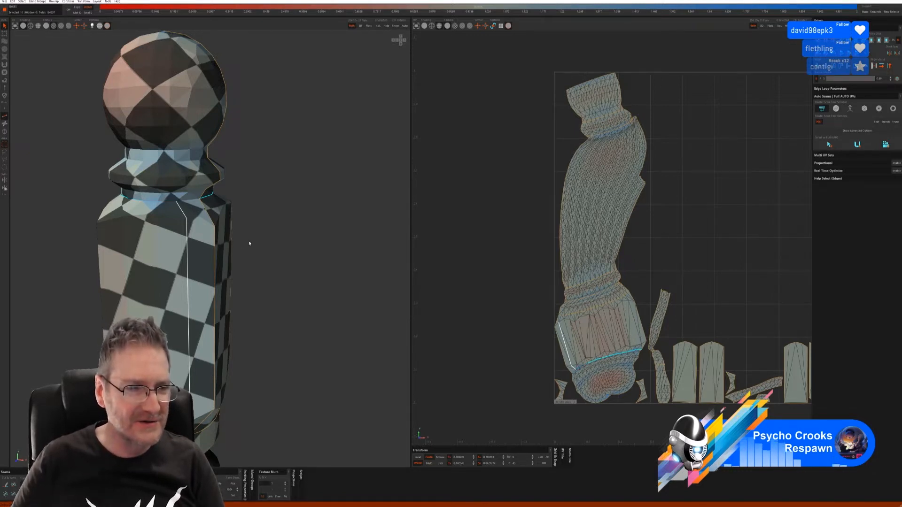
key(ctrl+z)
- Select the complete edge loop around the neck directly on top of the upper block and cut it as a seam
alt+drag(277, 263, 219, 224)
click(228, 199)
alt+drag(355, 259, 280, 246)
click(268, 220)
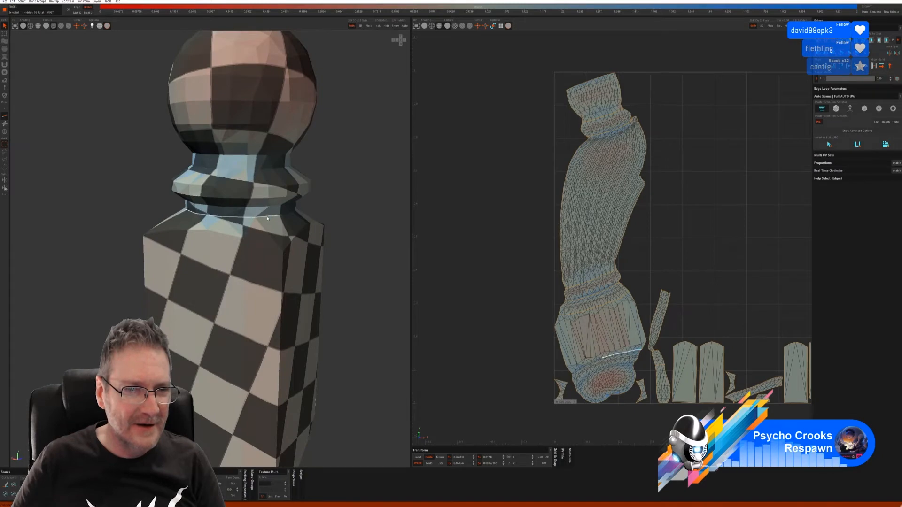
alt+drag(342, 223, 211, 210)
click(189, 206)
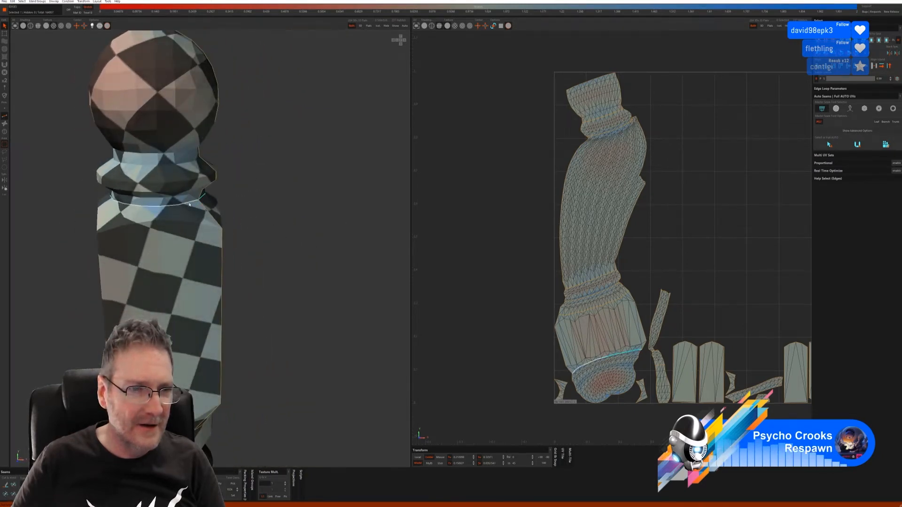
click(5, 486)
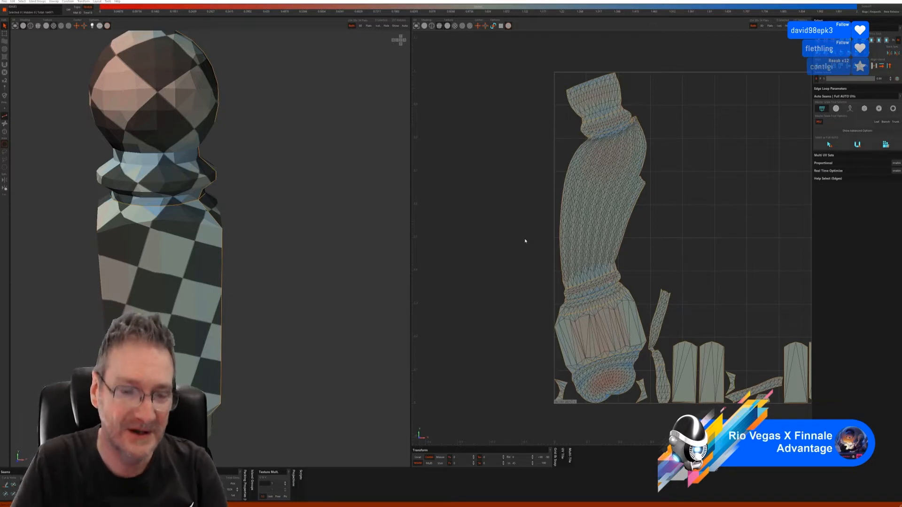
- Select one vertical corner edge of the upper block between its lower and upper seam loops and cut it as a seam
alt+drag(311, 266, 258, 276)
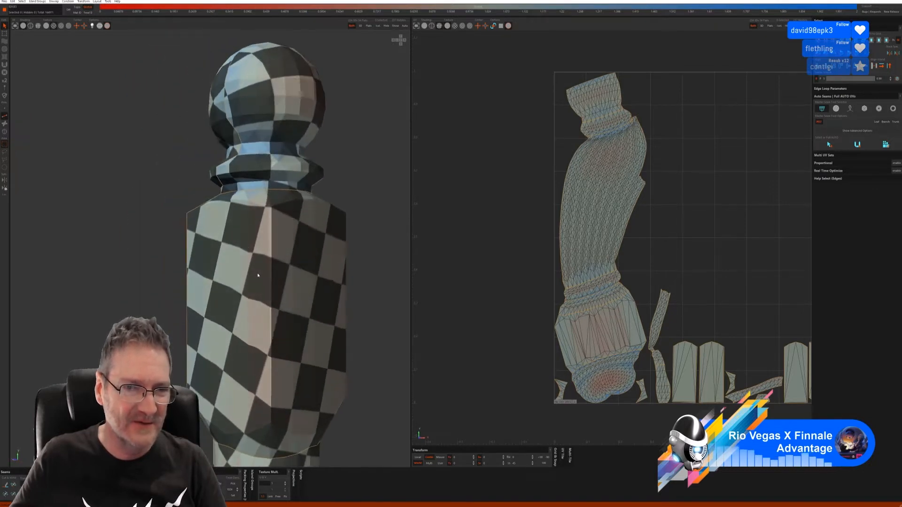
alt+drag(368, 286, 324, 270)
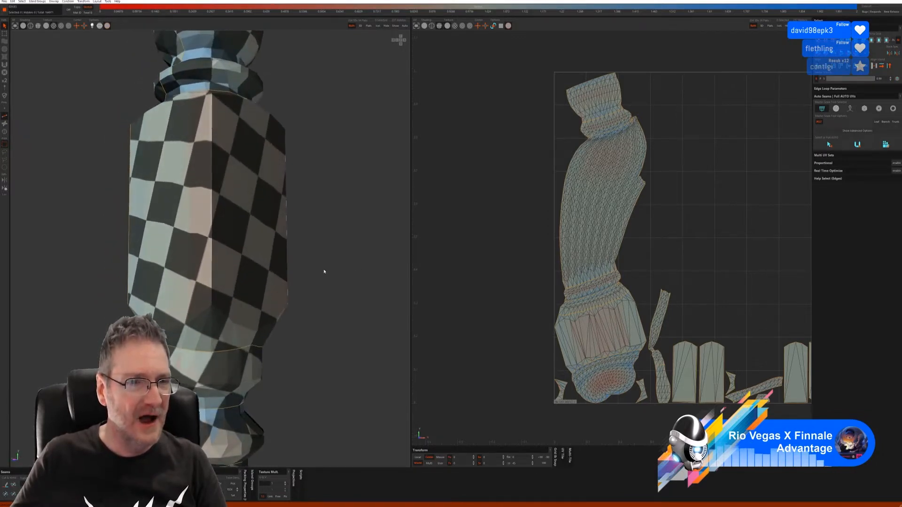
click(211, 345)
alt+drag(317, 225, 332, 213)
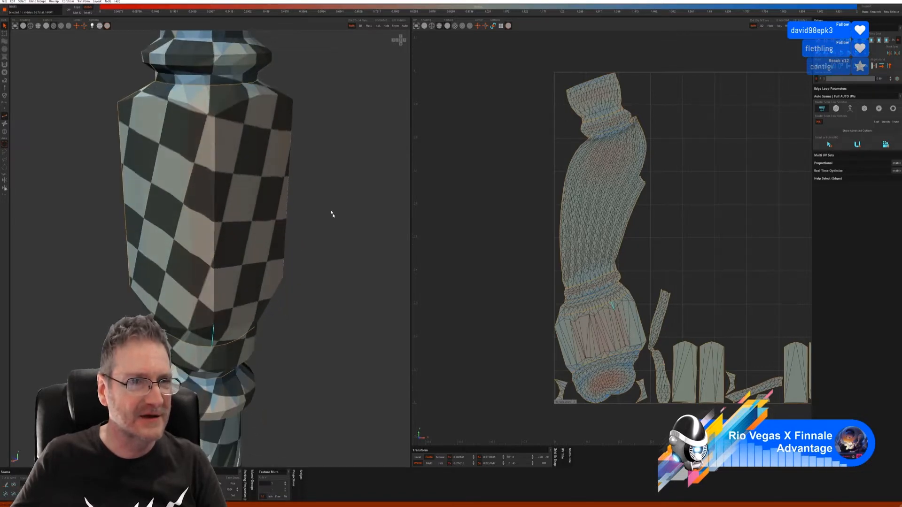
click(210, 97)
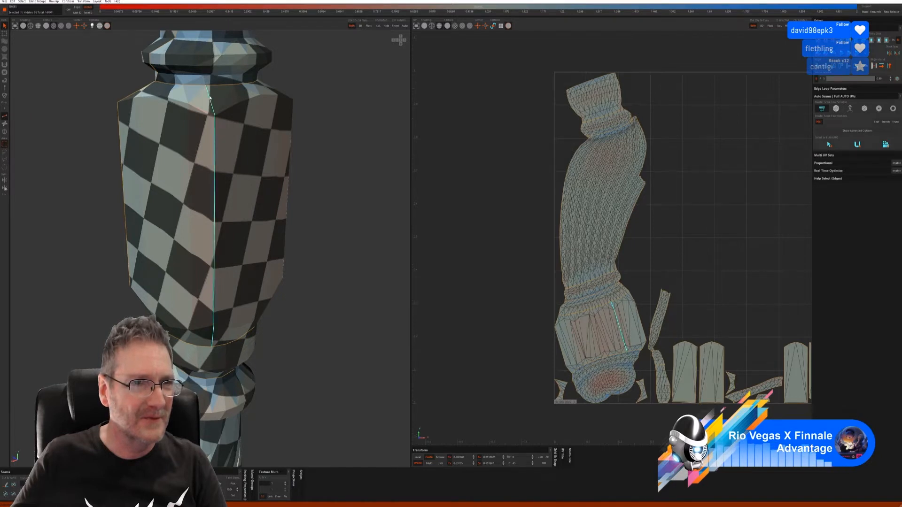
click(8, 484)
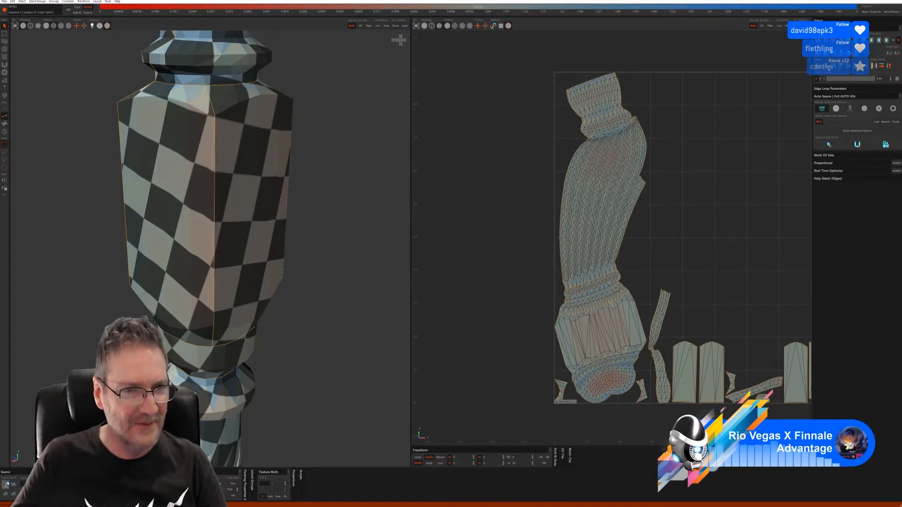
- Select the next two vertical corner edges of the upper block between its seam loops and cut both as seams
alt+drag(316, 338, 237, 358)
click(236, 367)
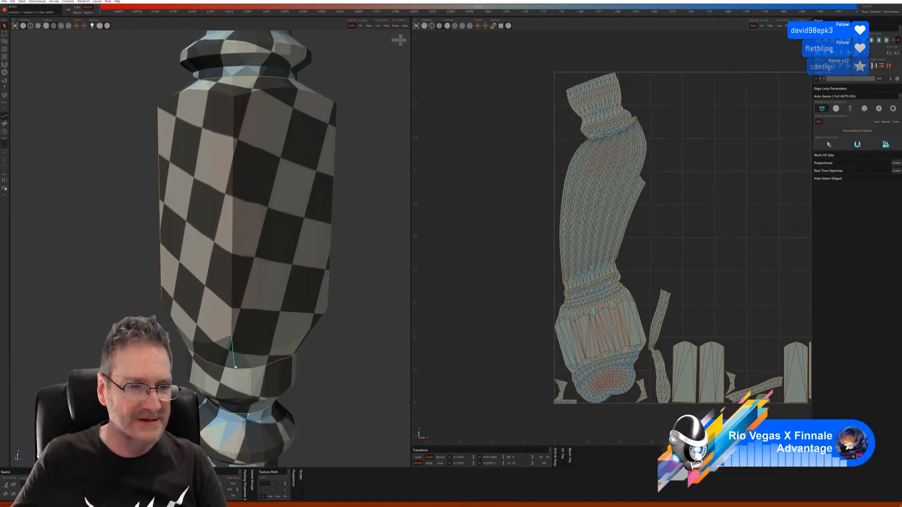
shift+click(234, 91)
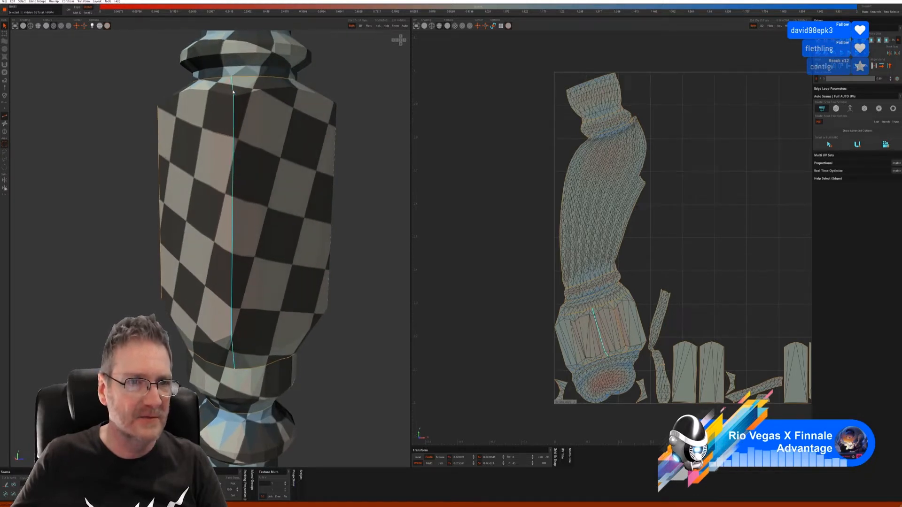
key(c)
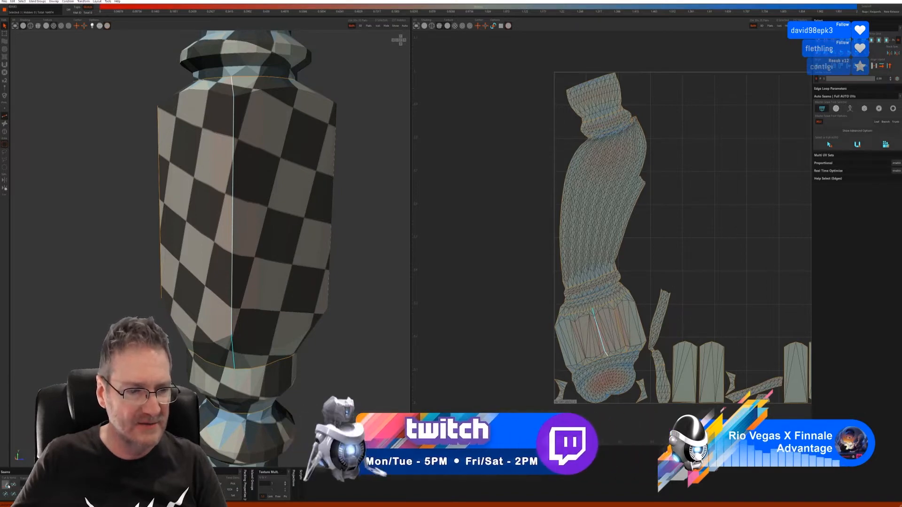
middle_drag(352, 359, 263, 336)
click(202, 318)
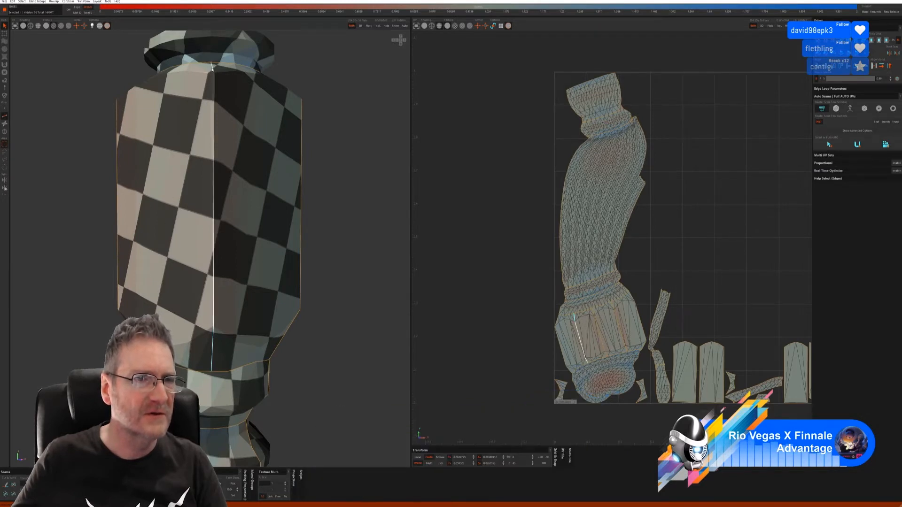
click(212, 68)
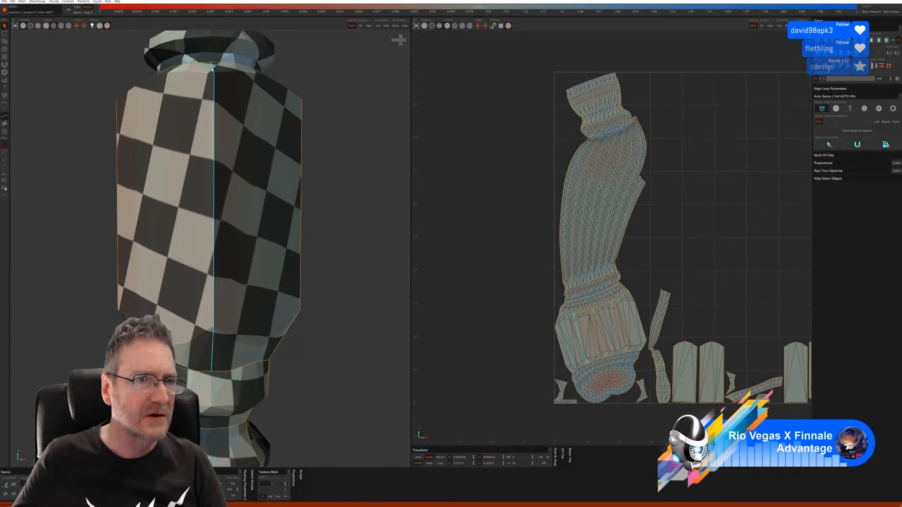
click(6, 485)
- Unwrap the newly cut newel post parts and pack all of the post's UV islands into the tile
middle_drag(329, 351, 282, 347)
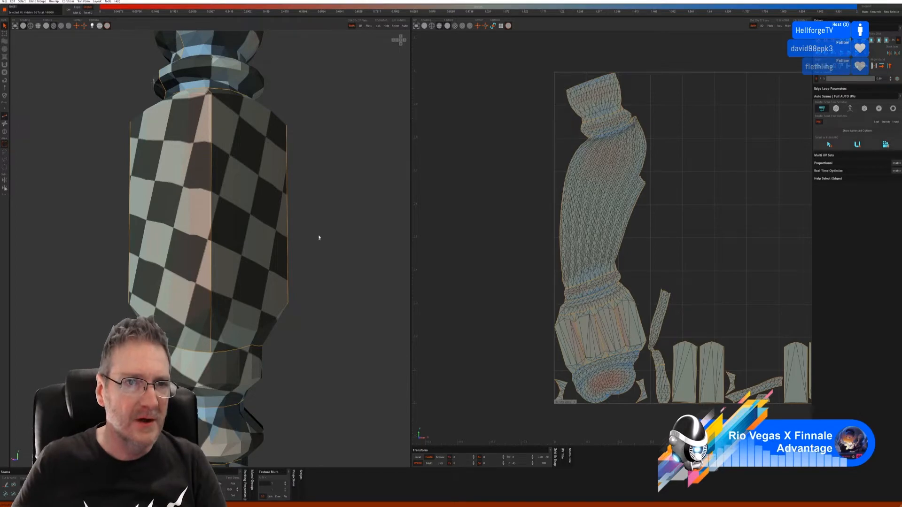
mouse_move(318, 238)
alt+mouse_down()
mouse_move(337, 253)
mouse_move(326, 248)
alt+mouse_up()
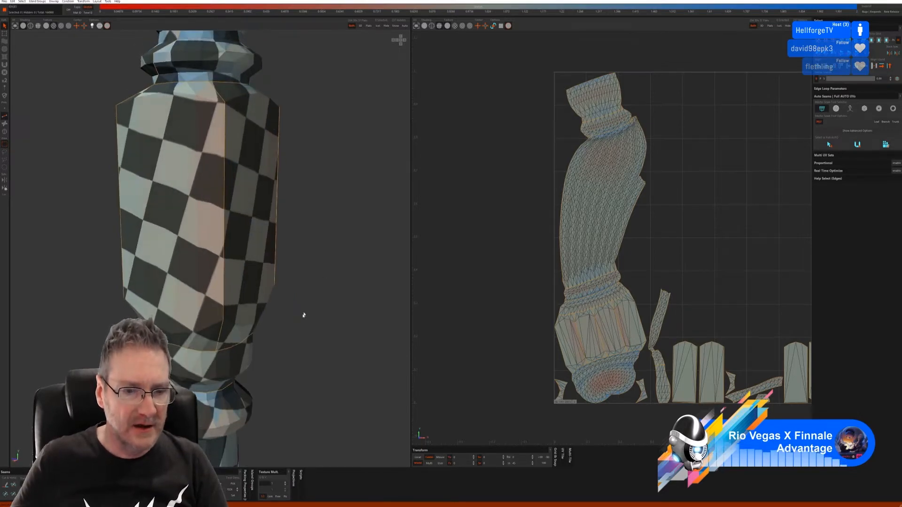
key(p)
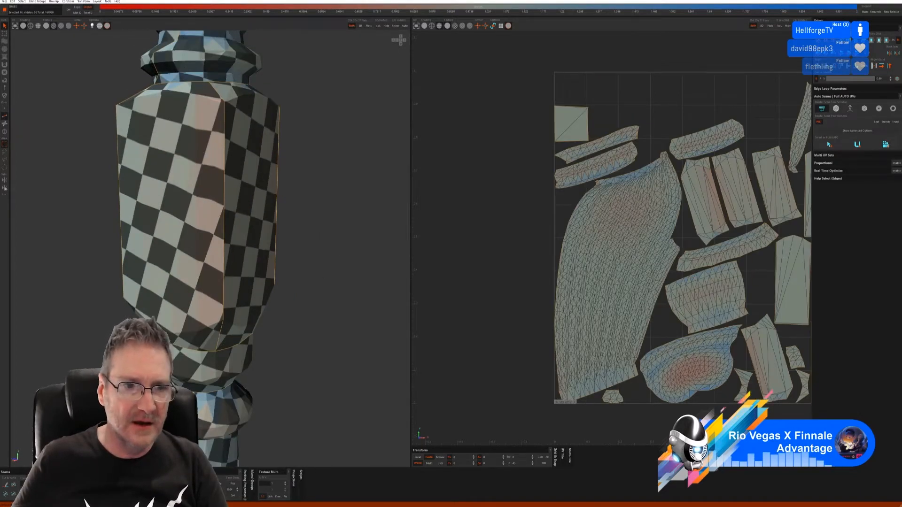
- Examine the checker pattern from all sides along the whole newel post, from ball finial to base, for distortion
alt+right_drag(308, 349, 272, 353)
alt+drag(314, 331, 285, 328)
alt+right_drag(285, 329, 183, 376)
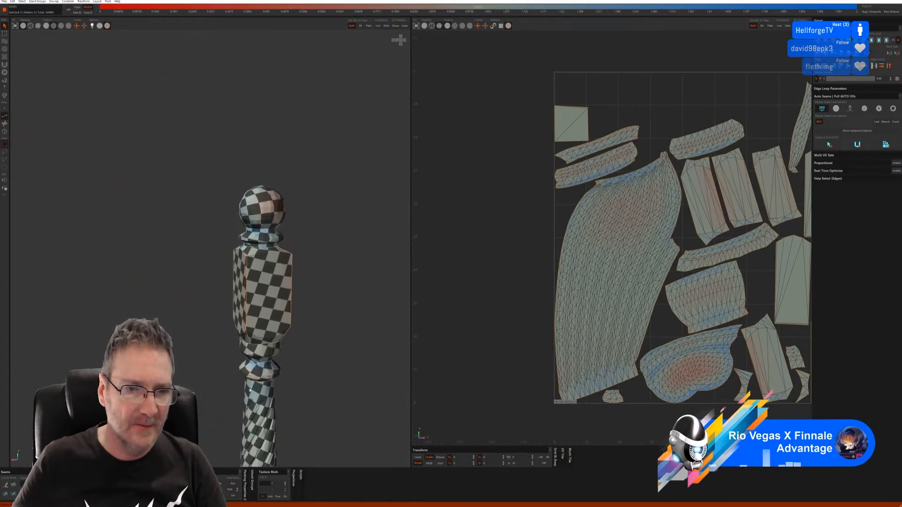
alt+middle_drag(255, 458, 214, 264)
alt+drag(214, 263, 124, 343)
alt+middle_drag(242, 239, 247, 292)
alt+drag(247, 292, 120, 294)
alt+drag(266, 167, 318, 185)
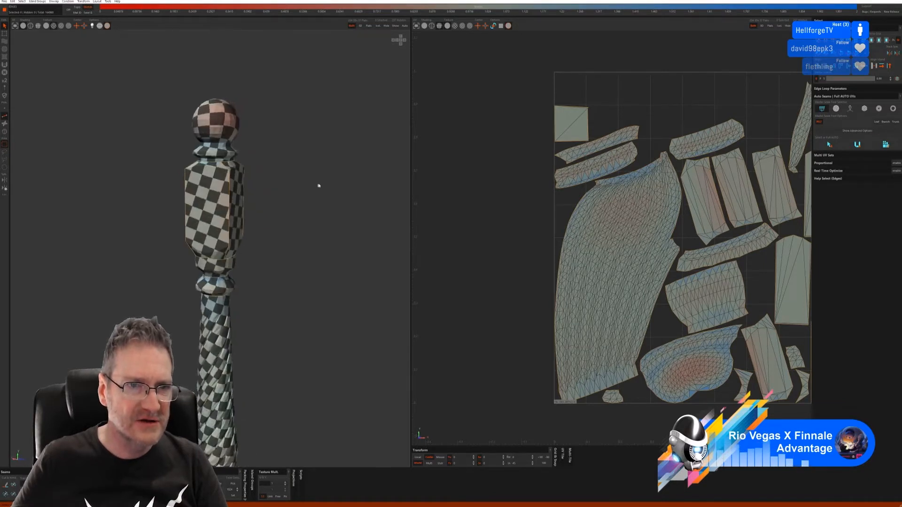
scroll(318, 186, down, 5)
mouse_move(308, 252)
alt+mouse_down()
mouse_move(242, 249)
mouse_move(238, 235)
mouse_move(309, 239)
mouse_move(325, 222)
mouse_move(360, 218)
mouse_move(183, 224)
mouse_move(277, 209)
mouse_move(302, 217)
mouse_move(308, 264)
mouse_move(297, 239)
mouse_move(310, 248)
alt+mouse_up()
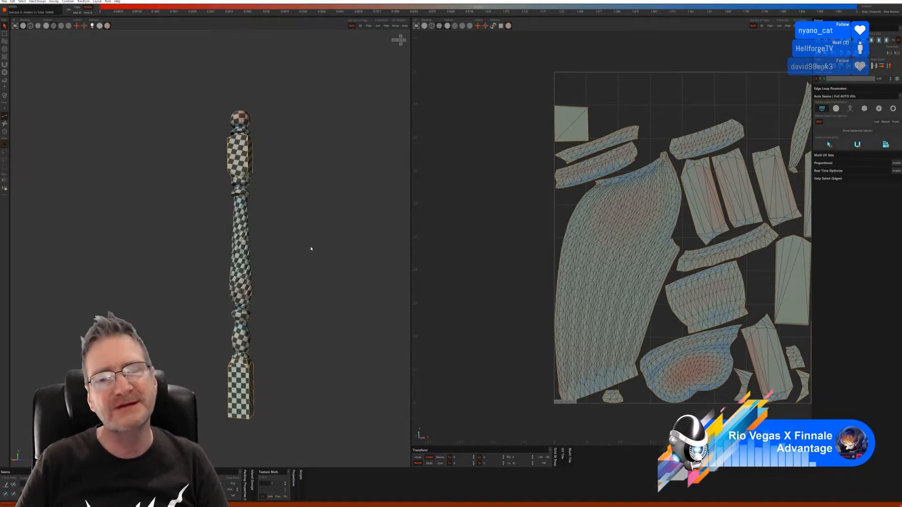
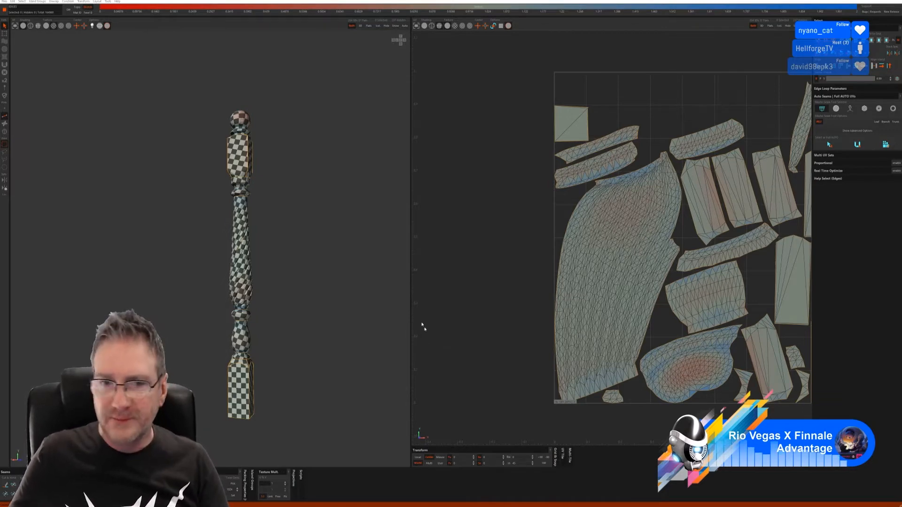
alt+drag(334, 230, 314, 233)
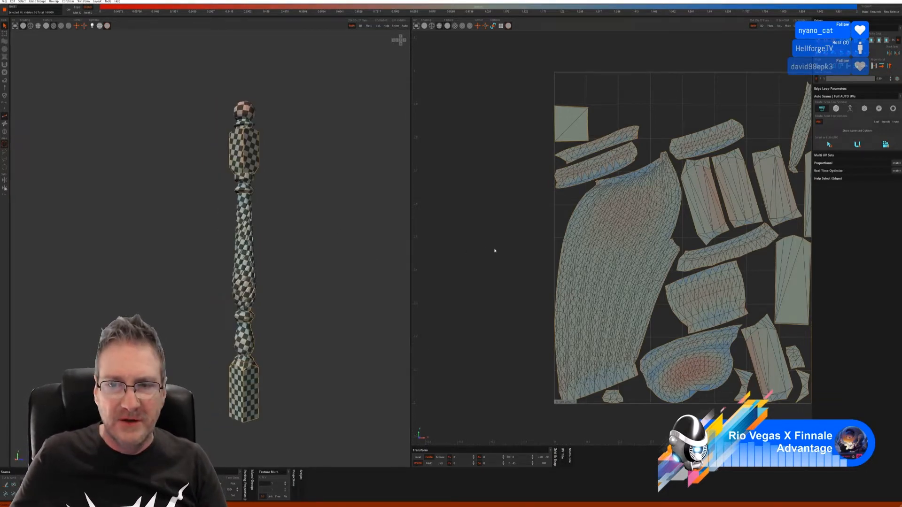
key(p)
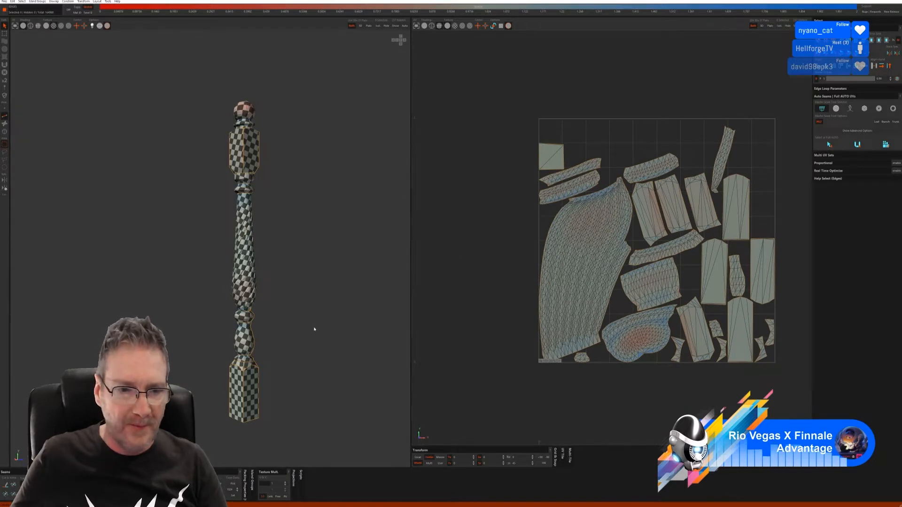
mouse_move(312, 329)
alt+mouse_down()
mouse_move(284, 316)
mouse_move(355, 320)
mouse_move(326, 324)
alt+mouse_up()
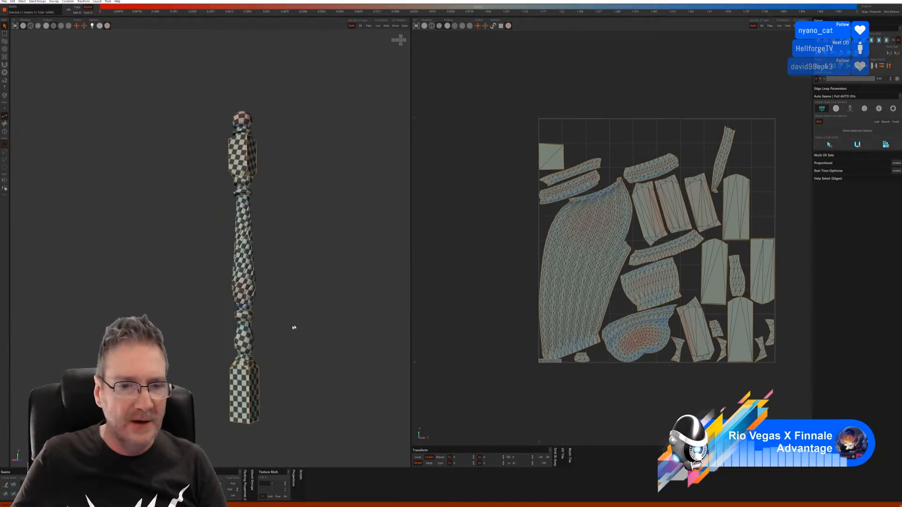
- Show the complete spiral staircase again and look over its newel posts up to the top platform
click(395, 25)
alt+drag(94, 298, 285, 313)
alt+right_drag(284, 313, 330, 318)
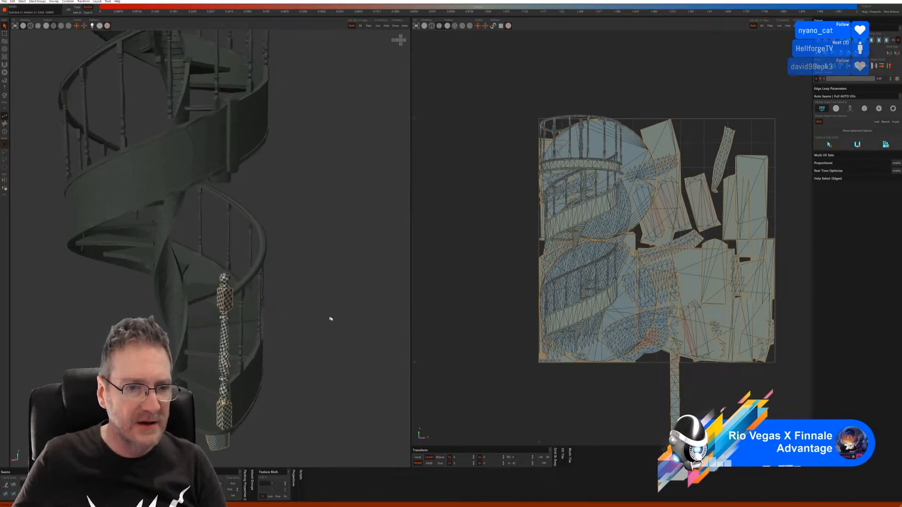
alt+drag(330, 318, 297, 324)
alt+middle_drag(298, 328, 260, 291)
alt+right_drag(261, 292, 246, 408)
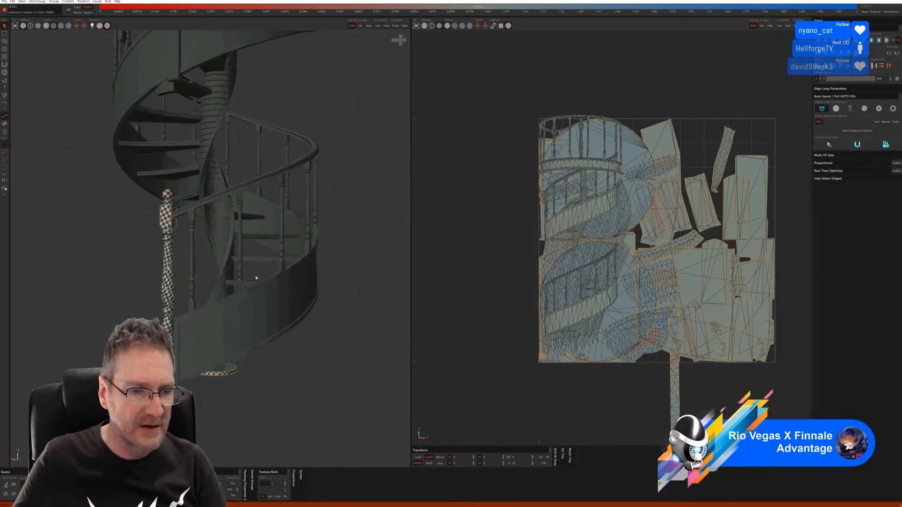
alt+drag(245, 409, 276, 257)
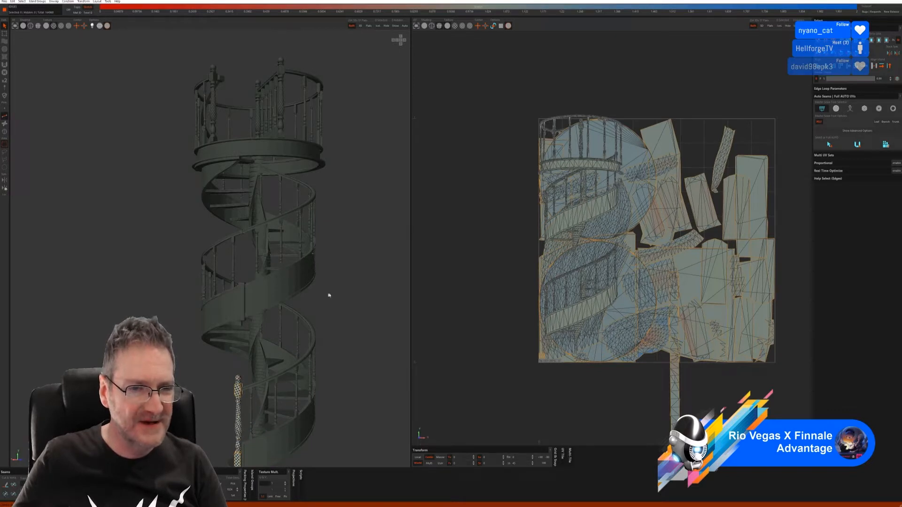
alt+drag(328, 295, 296, 207)
scroll(282, 209, up, 5)
- Select the front newel post on the top platform as an island and isolate it
click(5, 132)
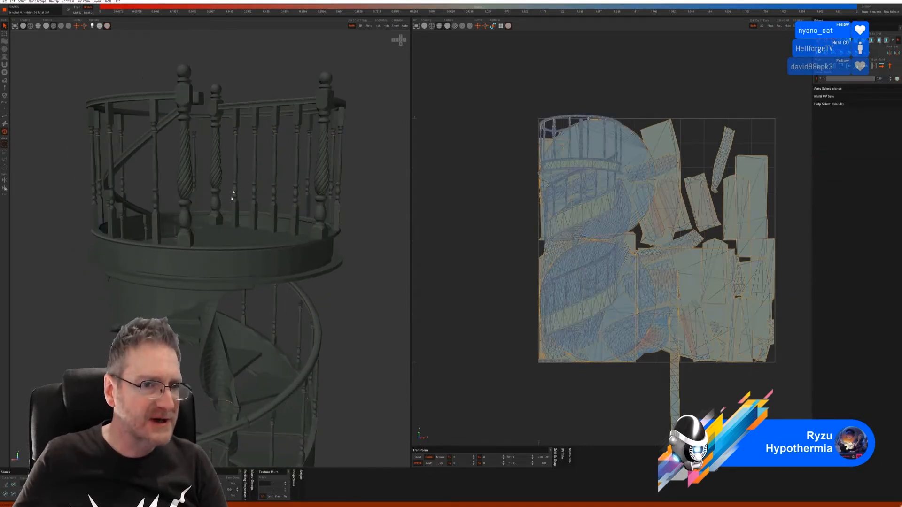
click(185, 219)
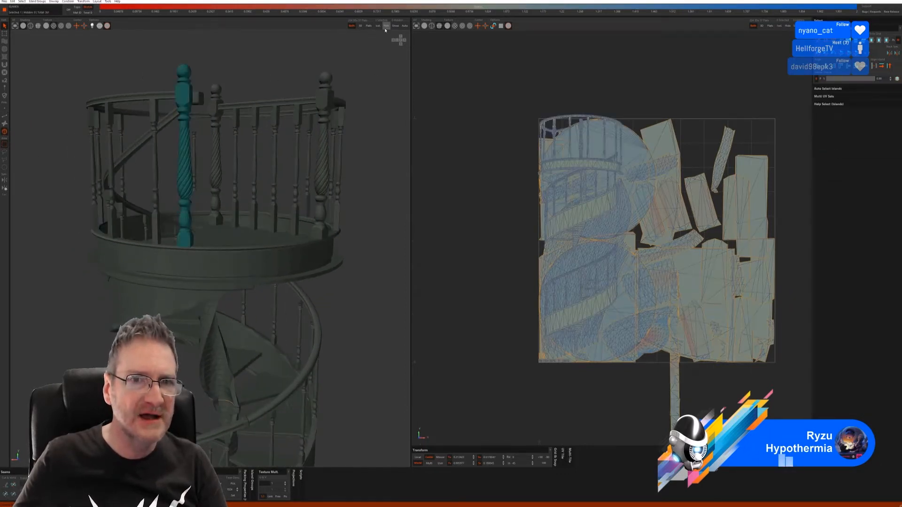
click(387, 27)
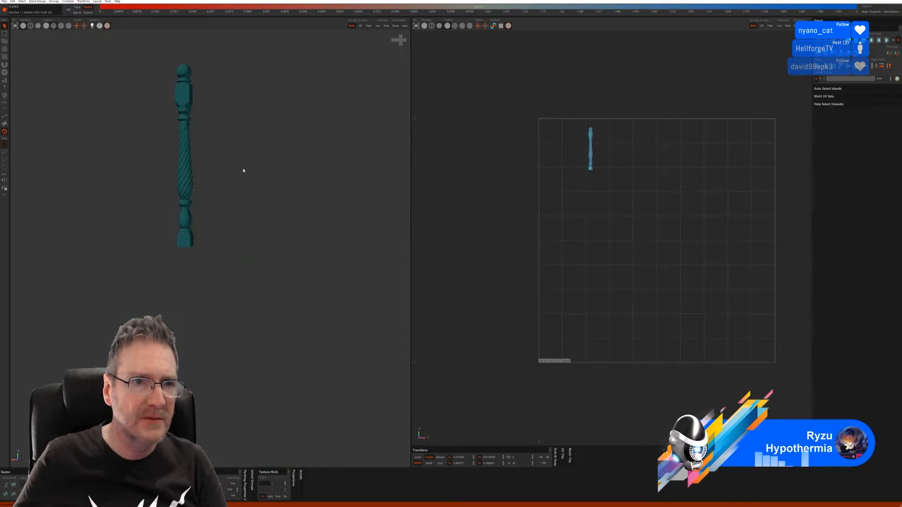
alt+middle_drag(210, 184, 248, 266)
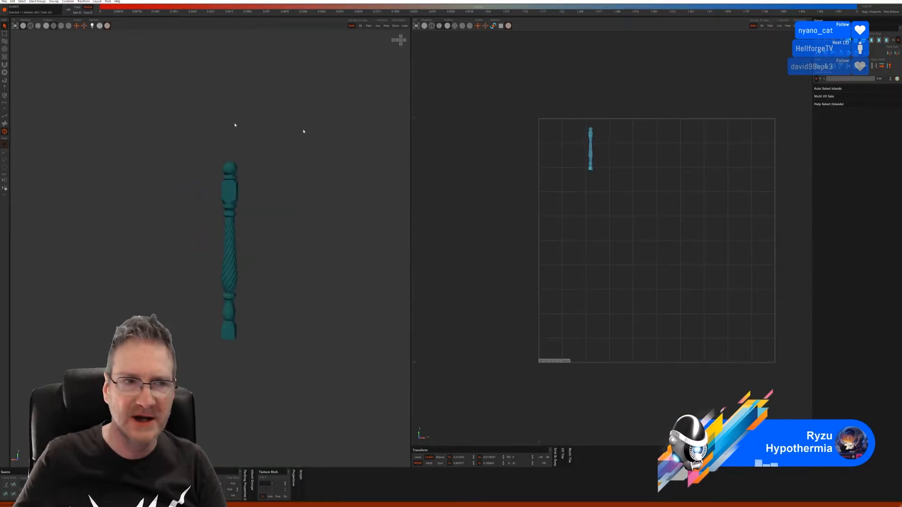
- Switch to edge selection, then generate automatic seams for the isolated newel post with unfolding and packing
click(5, 116)
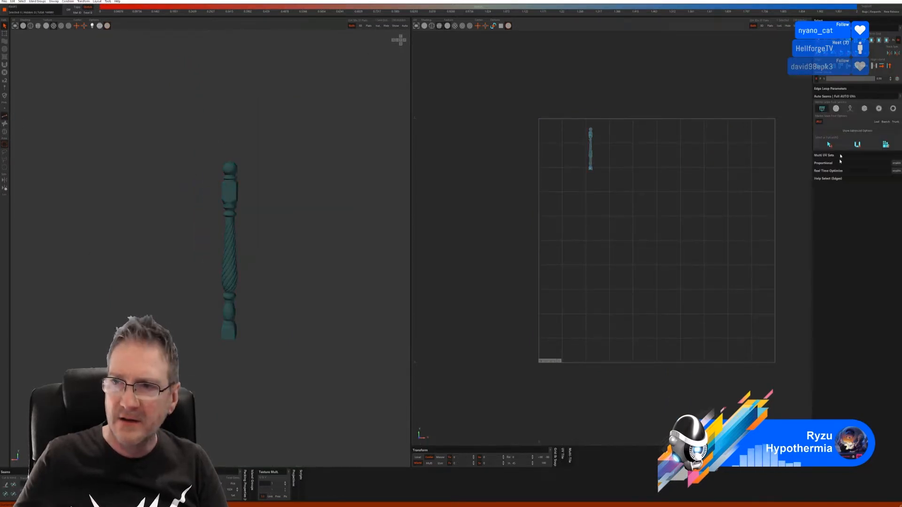
click(829, 144)
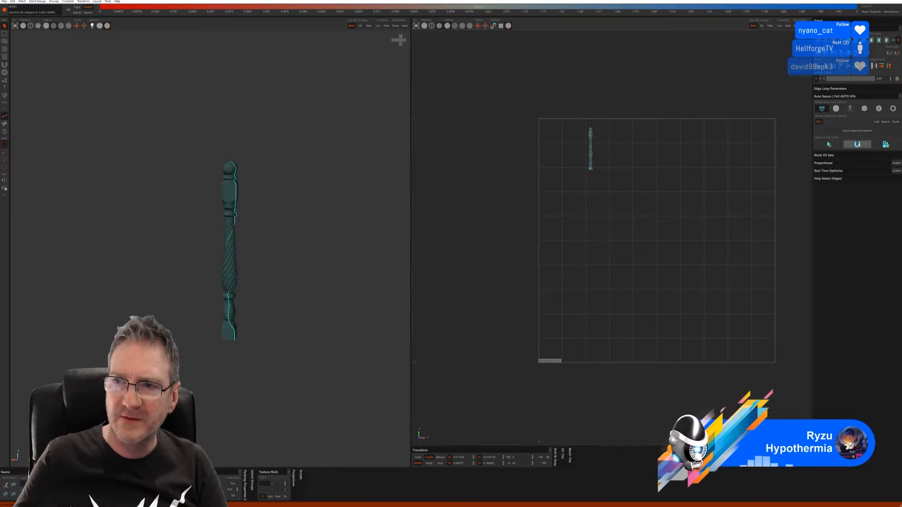
click(885, 144)
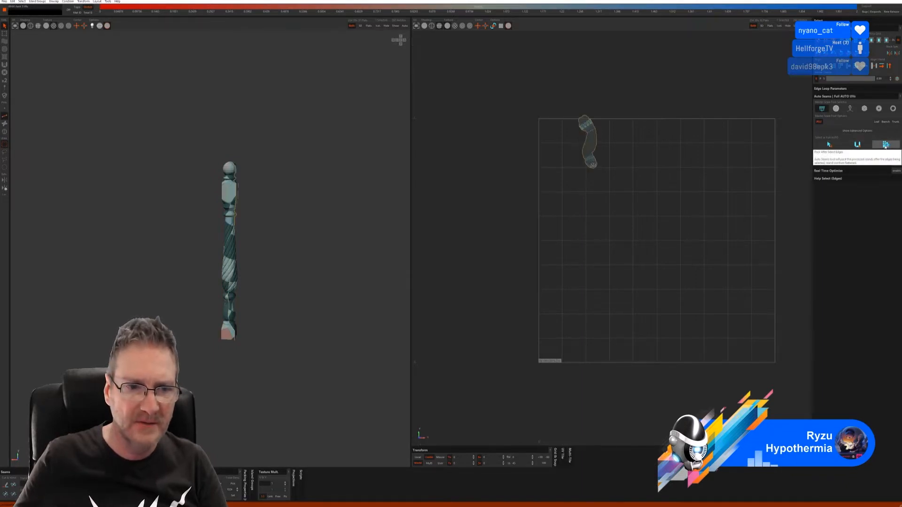
- Examine the checker pattern along the automatically unwrapped newel post, especially at its base block
scroll(255, 298, up, 5)
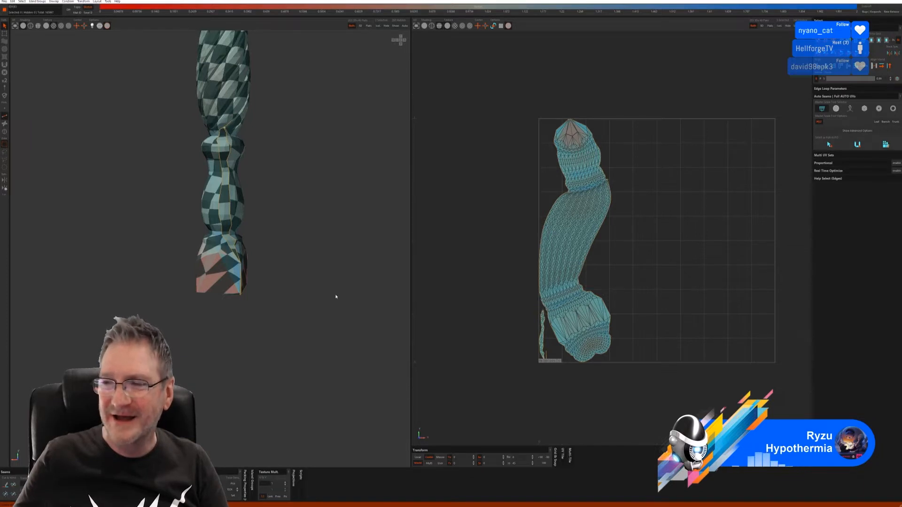
mouse_move(260, 358)
alt+mouse_down()
mouse_move(275, 344)
mouse_move(250, 346)
alt+mouse_up()
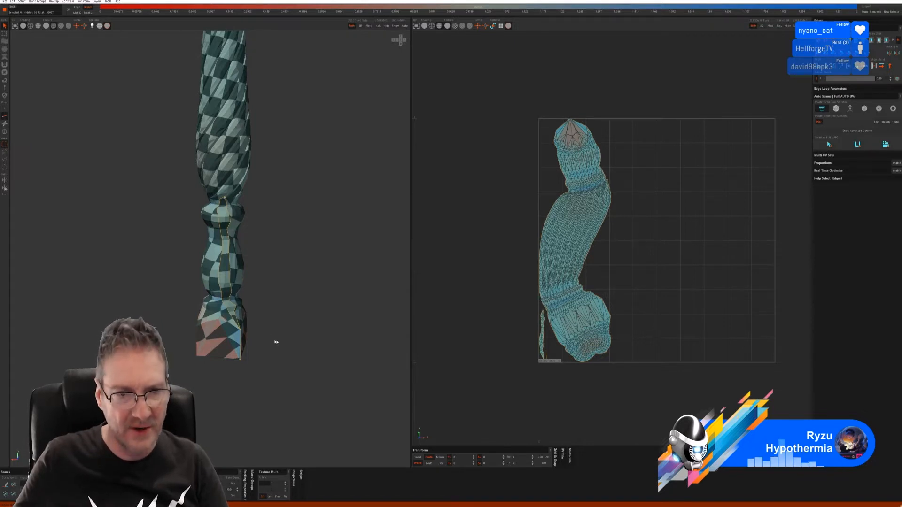
alt+drag(275, 343, 305, 287)
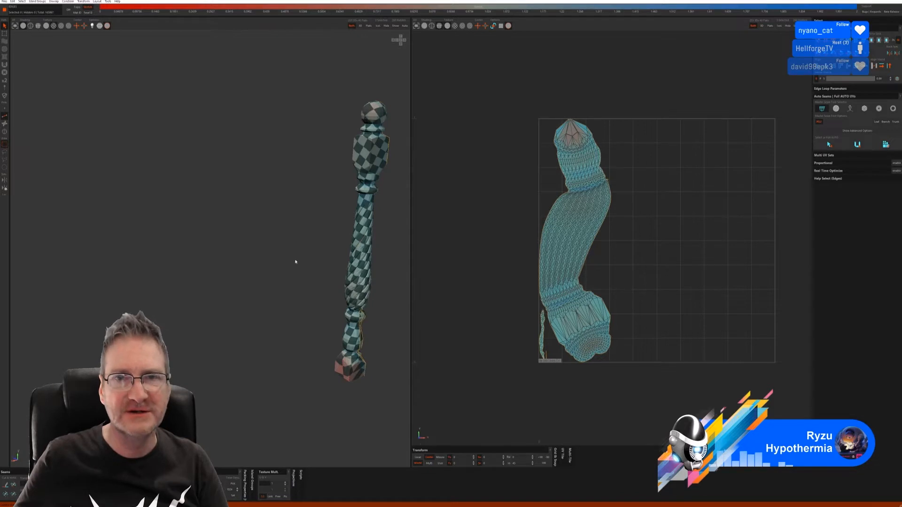
alt+middle_drag(295, 261, 261, 254)
alt+middle_drag(305, 294, 309, 293)
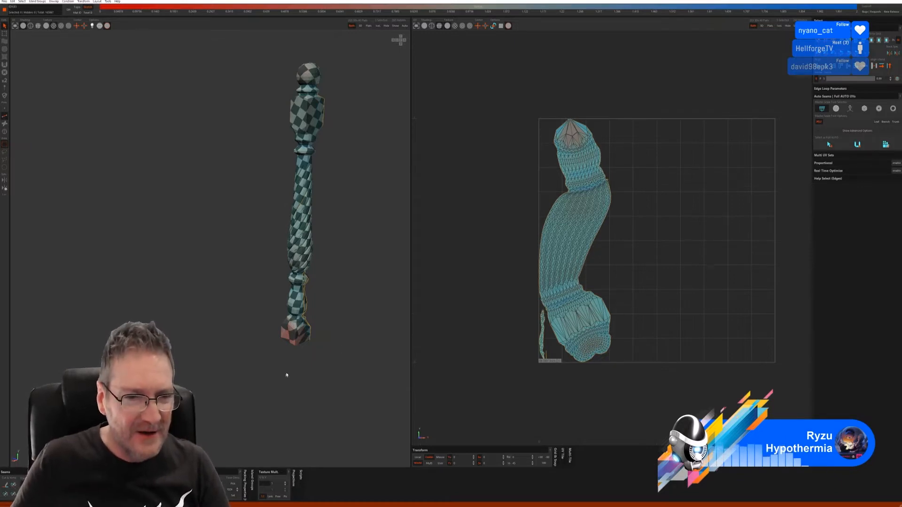
key(super)
key(super)
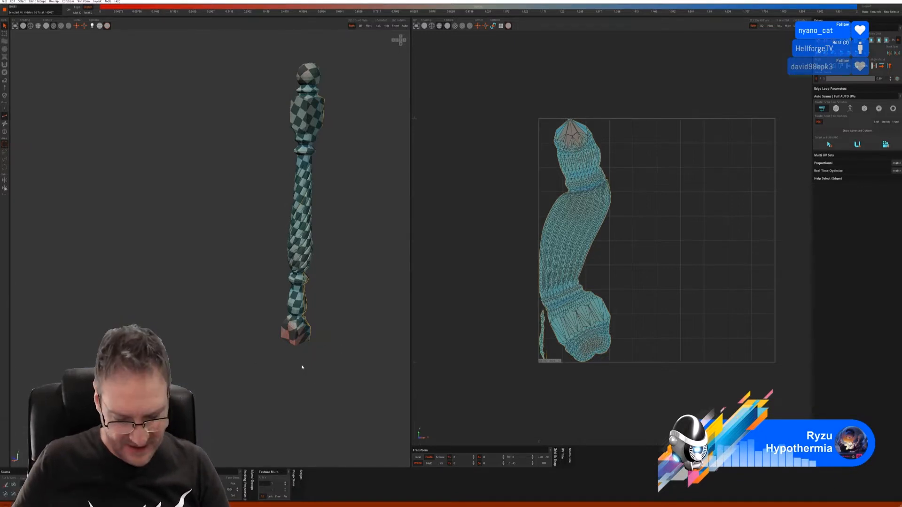
- Select one edge between the base block's side and its underside and cut it as a seam
scroll(302, 367, up, 6)
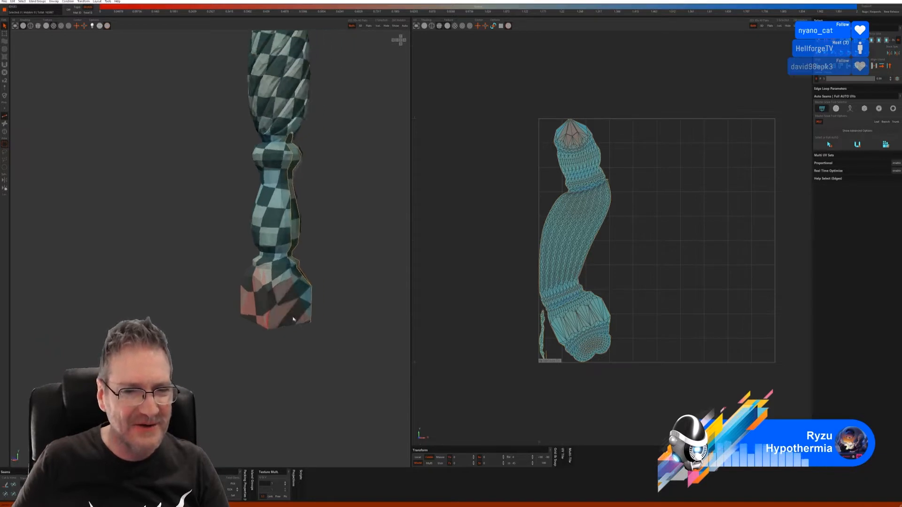
middle_drag(293, 319, 258, 317)
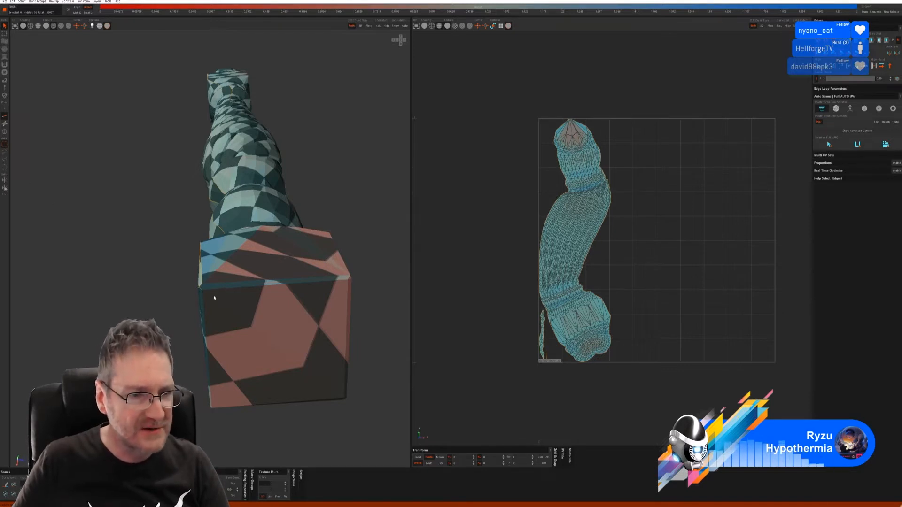
click(227, 289)
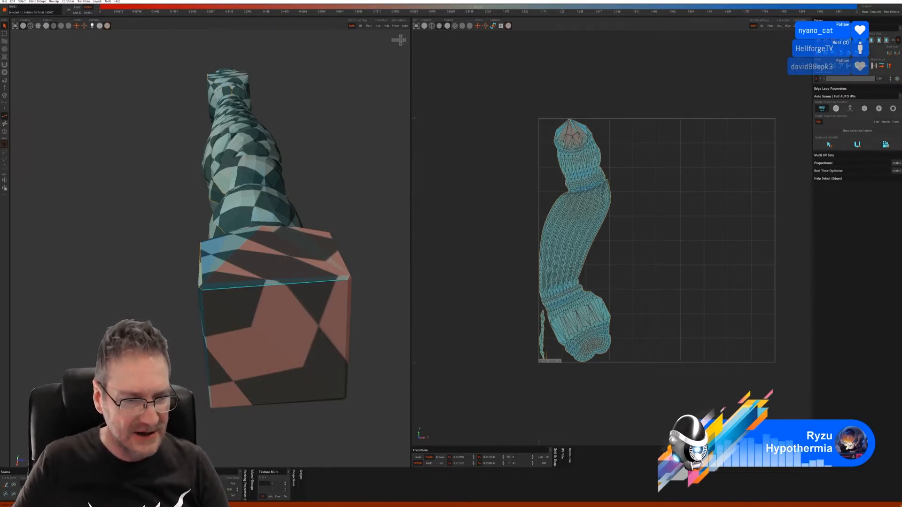
click(6, 487)
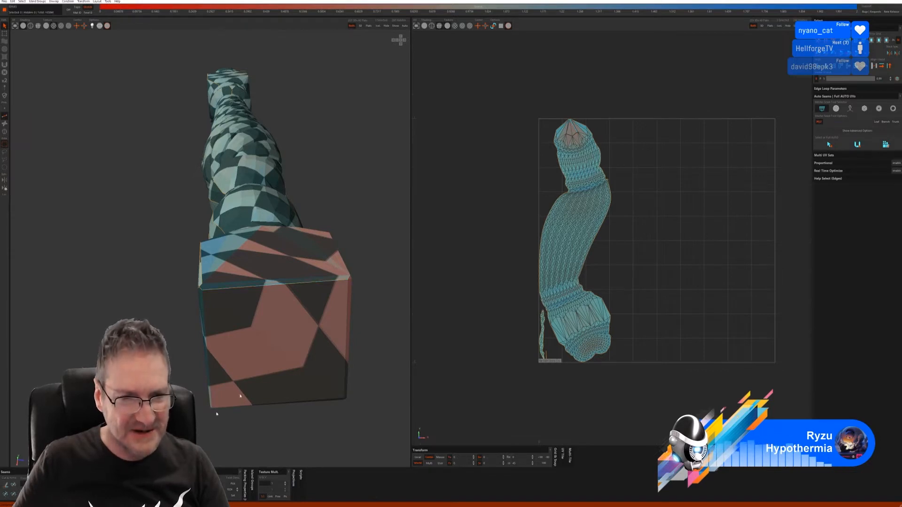
middle_drag(357, 244, 326, 193)
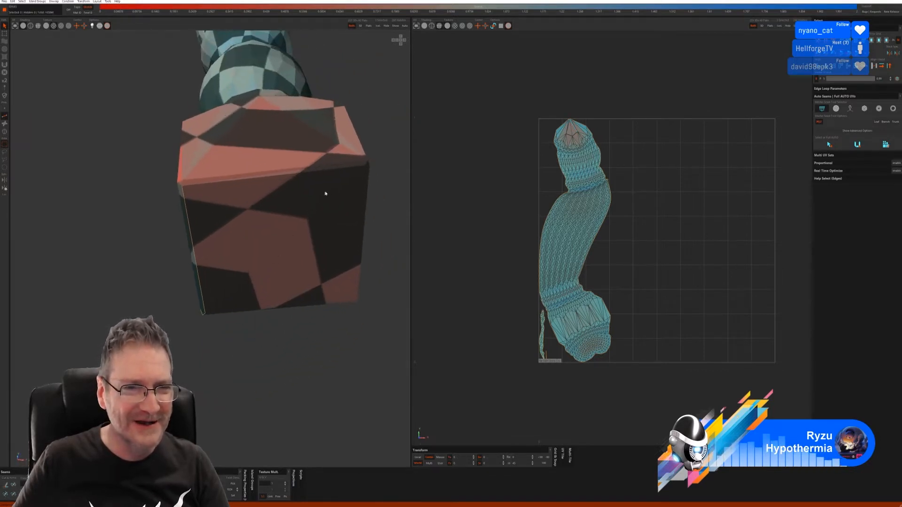
- Cut the three remaining edges around the newel post base block's underside as seams
click(351, 169)
click(5, 485)
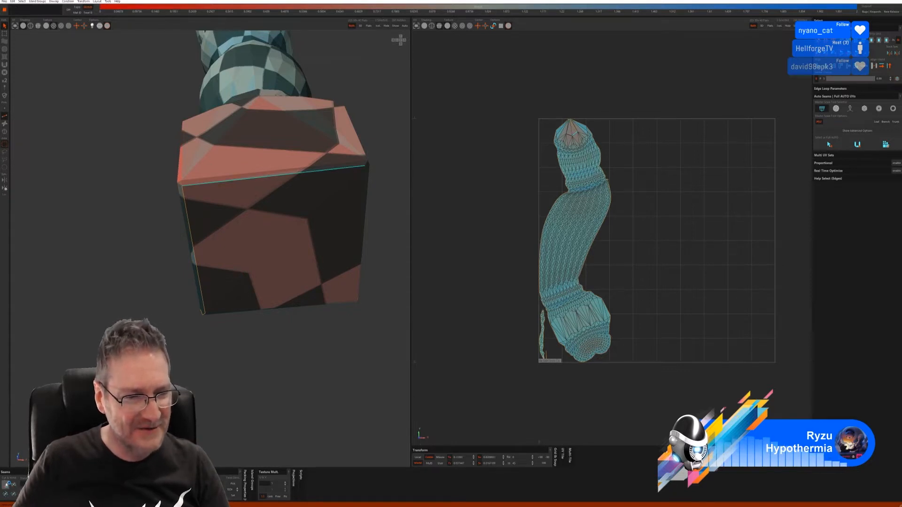
middle_drag(269, 356, 229, 362)
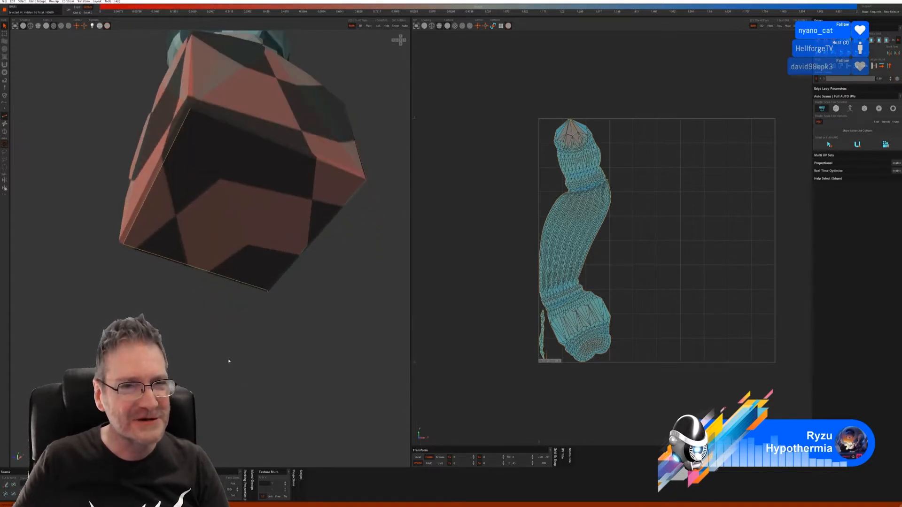
click(277, 147)
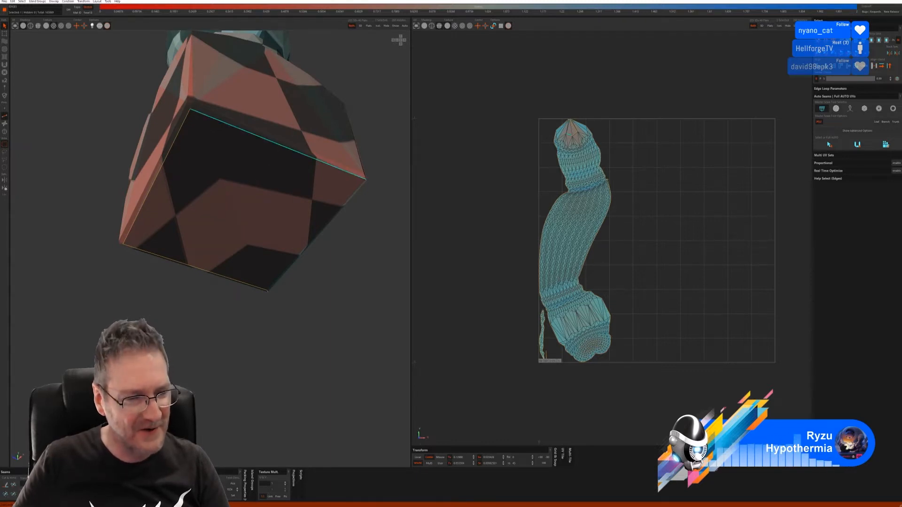
click(6, 484)
middle_drag(249, 344, 197, 349)
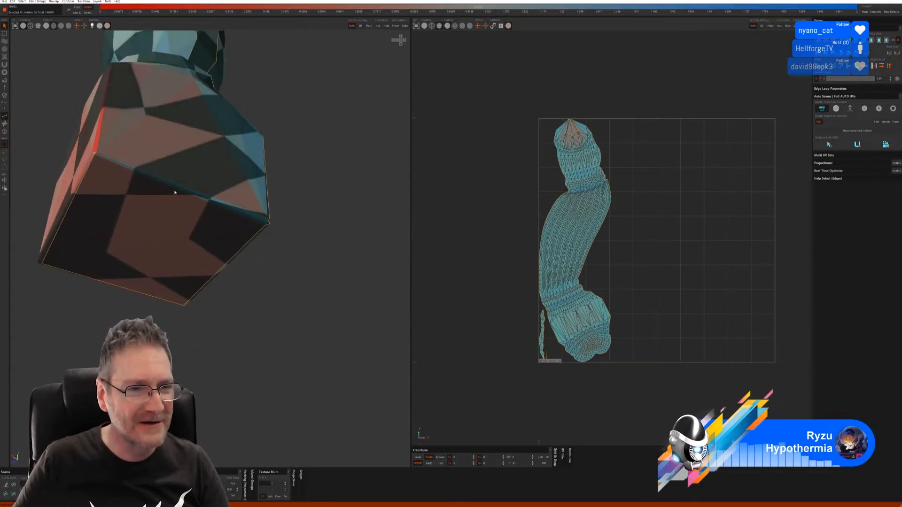
click(174, 191)
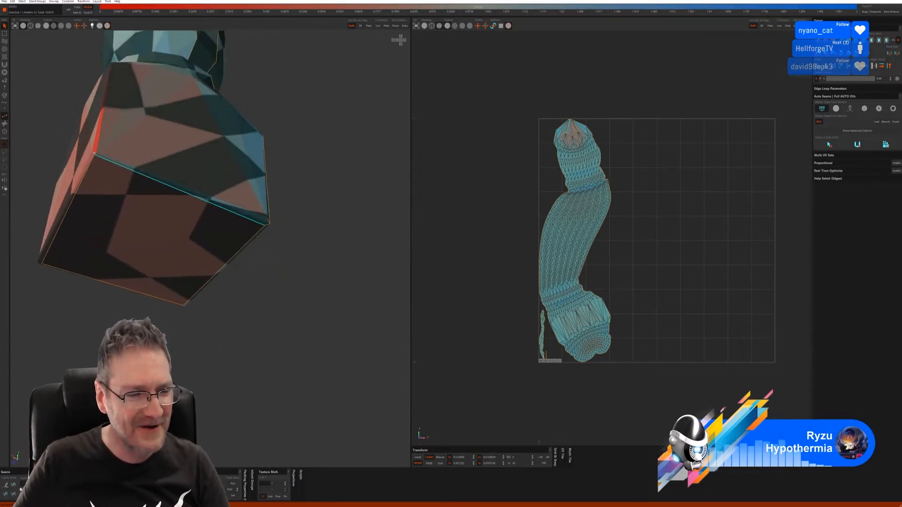
click(6, 484)
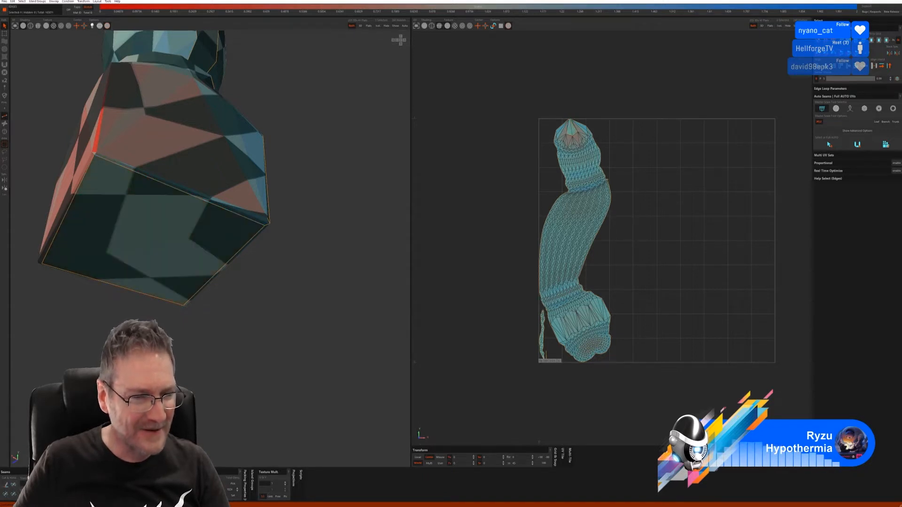
- Cut the vertical edge at one corner of the base block as a seam
middle_drag(197, 348, 171, 322)
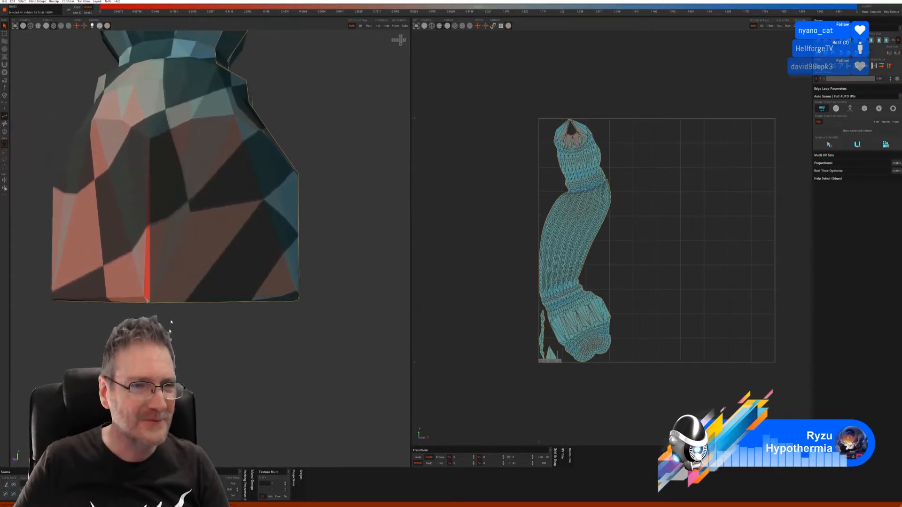
click(150, 267)
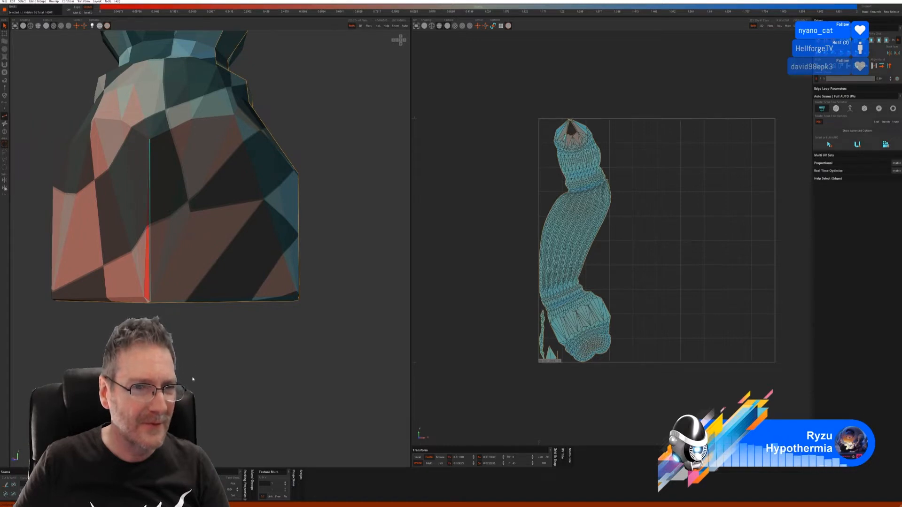
middle_drag(192, 379, 200, 384)
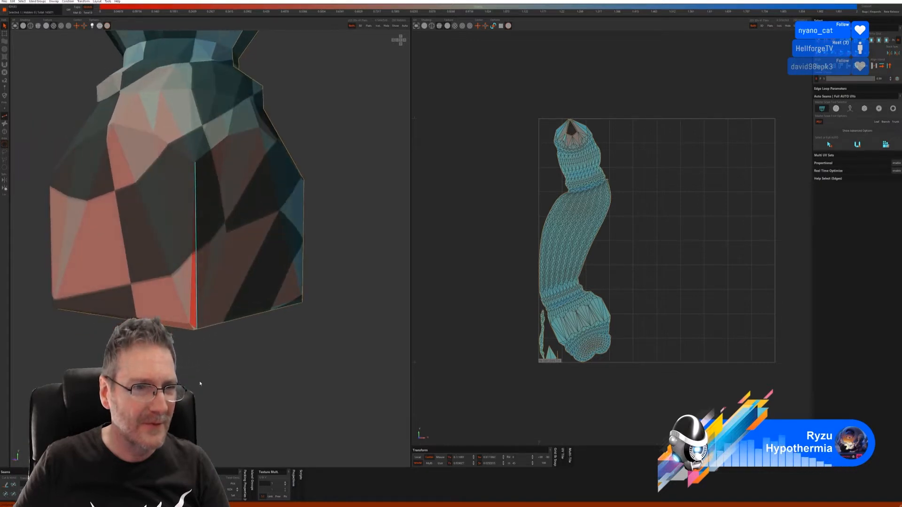
click(6, 486)
- Cut the arched upper edge of the base block's side beside the new corner seam, from corner to corner
middle_drag(241, 338, 211, 373)
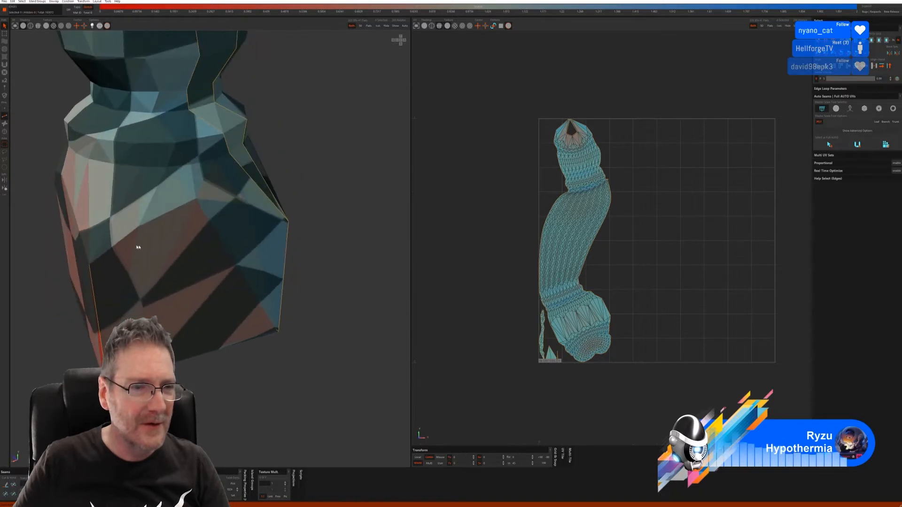
click(104, 255)
shift+click(242, 204)
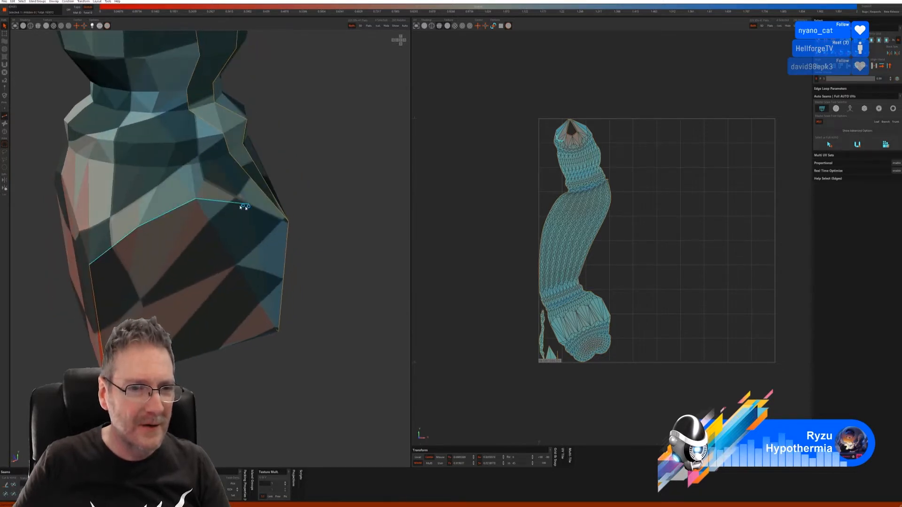
shift+click(280, 222)
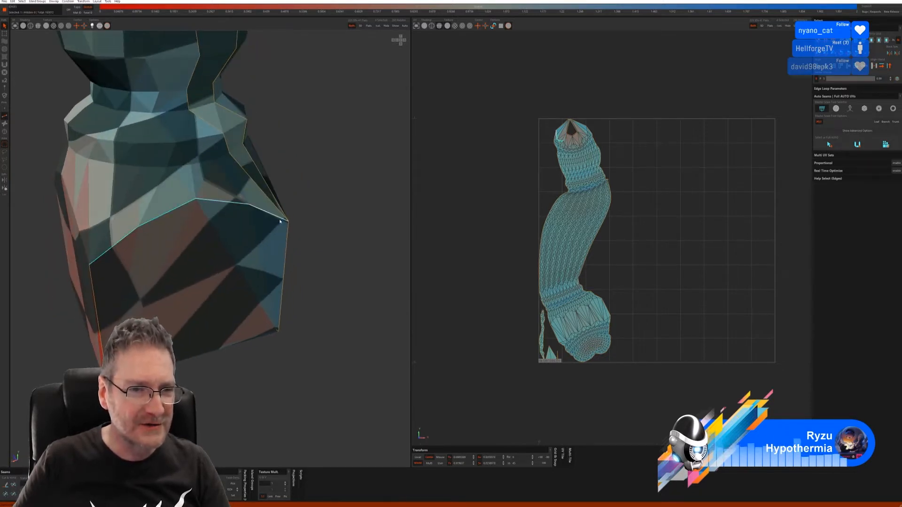
click(7, 483)
- Cut the base block's second vertical corner edge down to the underside as a seam, leaving the underside's diagonal edge out of the selection
alt+drag(155, 367, 190, 375)
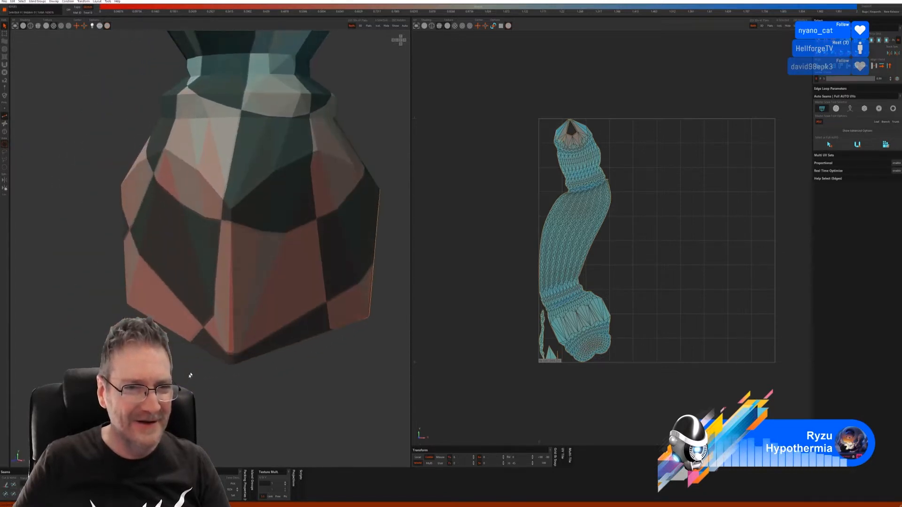
click(232, 272)
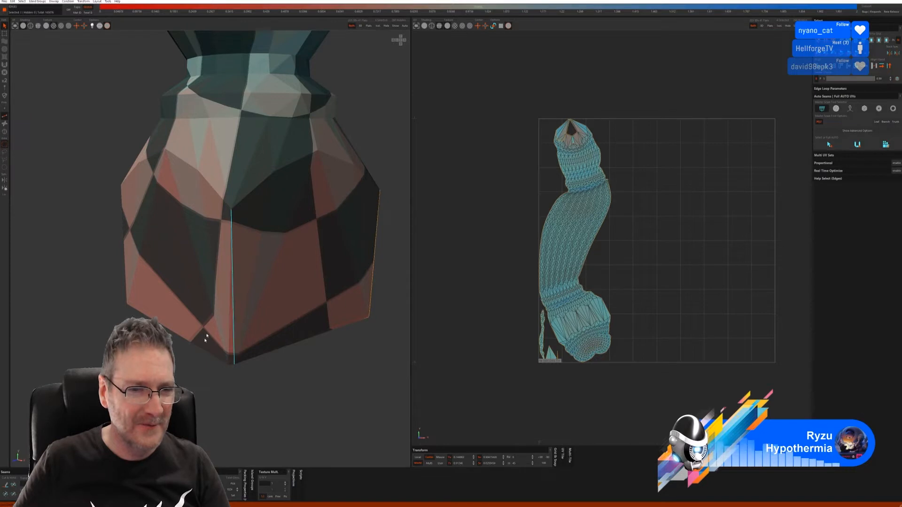
alt+drag(230, 358, 255, 369)
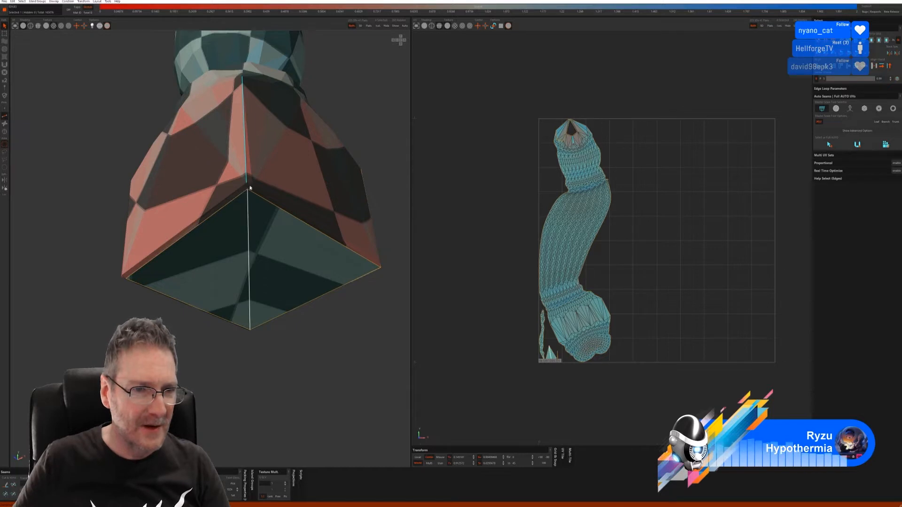
click(215, 376)
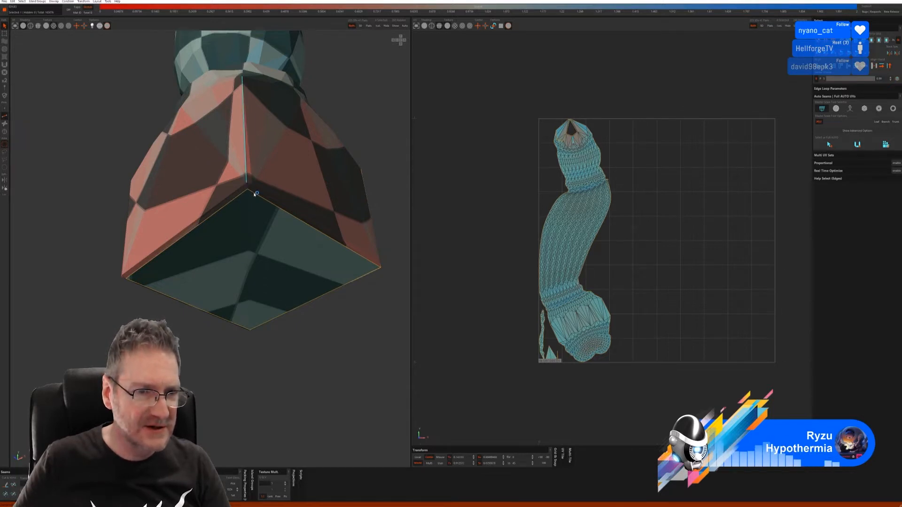
click(249, 186)
shift+click(248, 188)
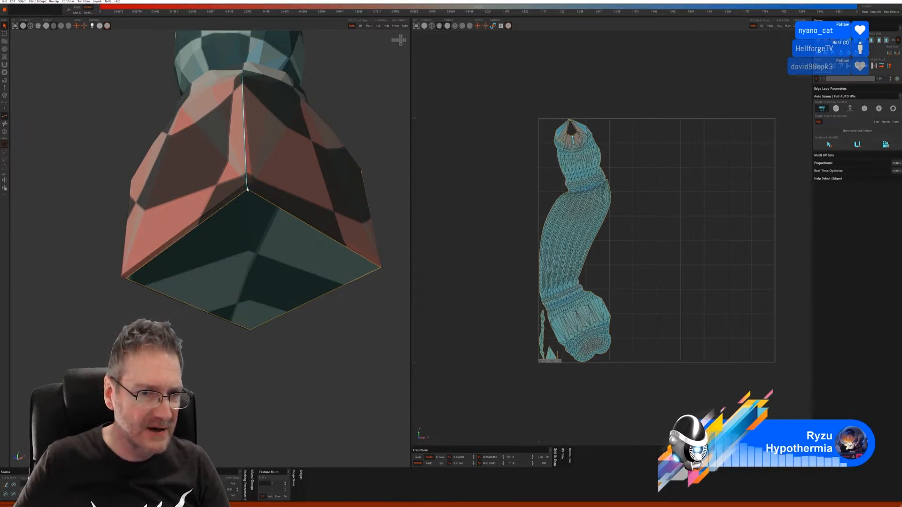
click(13, 486)
- Cut the short leftover edge at the foot of the first corner seam, where it meets the underside
alt+drag(264, 376, 232, 349)
scroll(243, 308, up, 5)
alt+drag(275, 302, 260, 304)
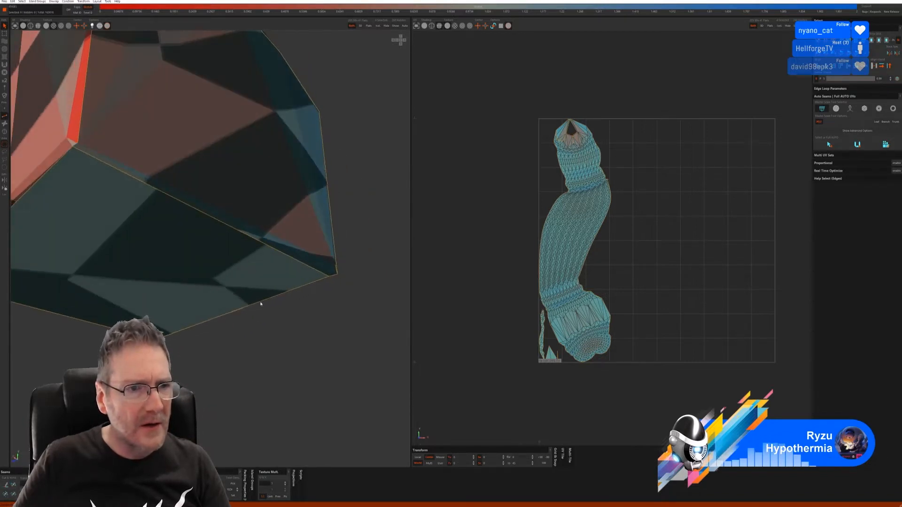
click(76, 146)
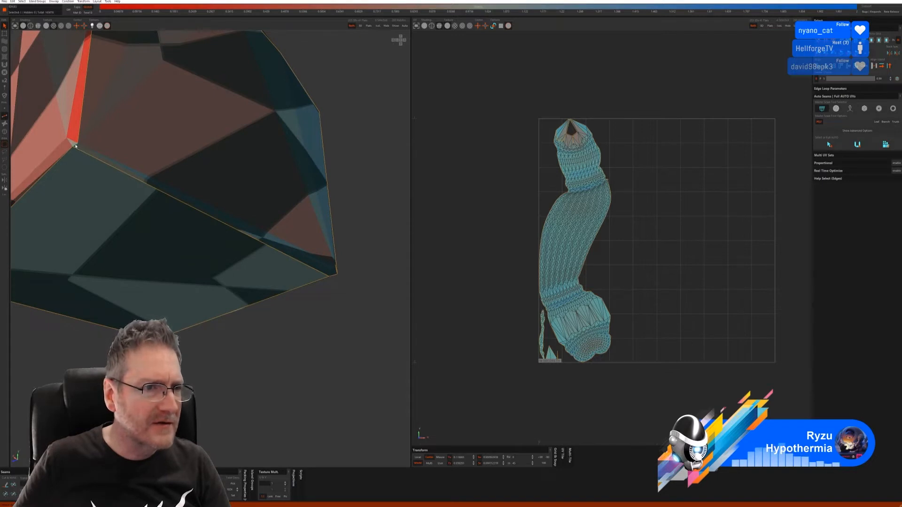
click(7, 486)
- Cut the base block's third vertical corner edge as a seam, including its short segment at the underside
alt+drag(256, 414, 285, 160)
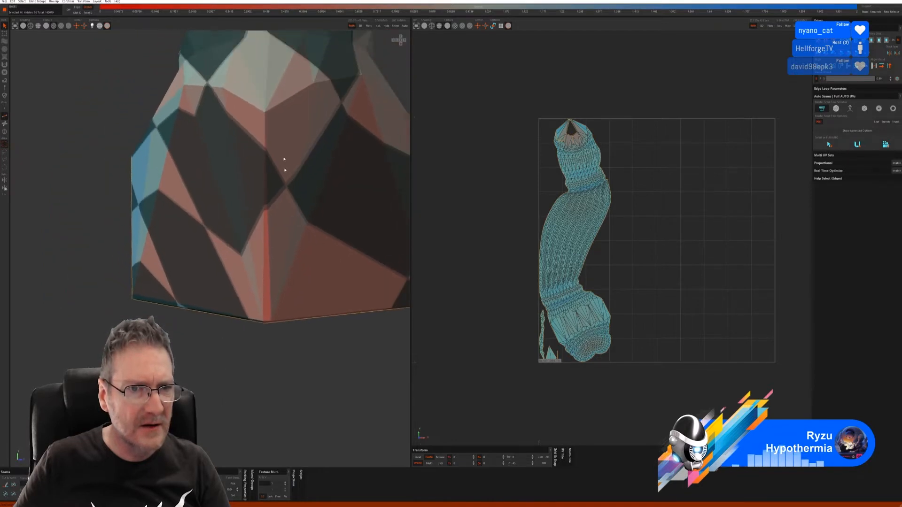
click(266, 134)
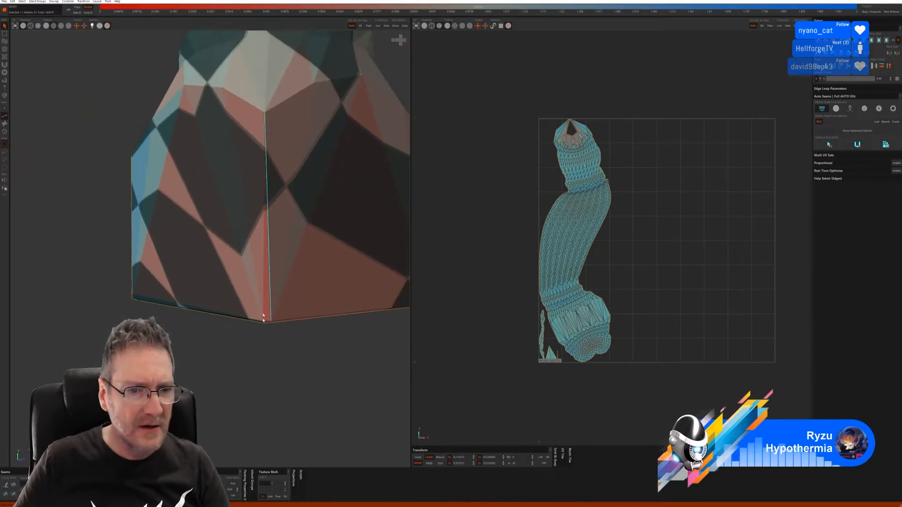
click(266, 305)
click(264, 304)
alt+drag(264, 304, 273, 337)
shift+click(267, 232)
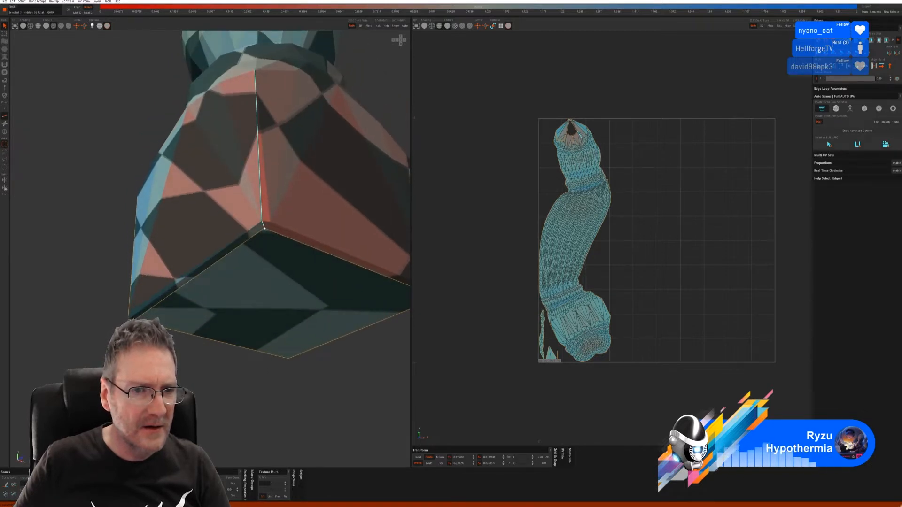
click(11, 484)
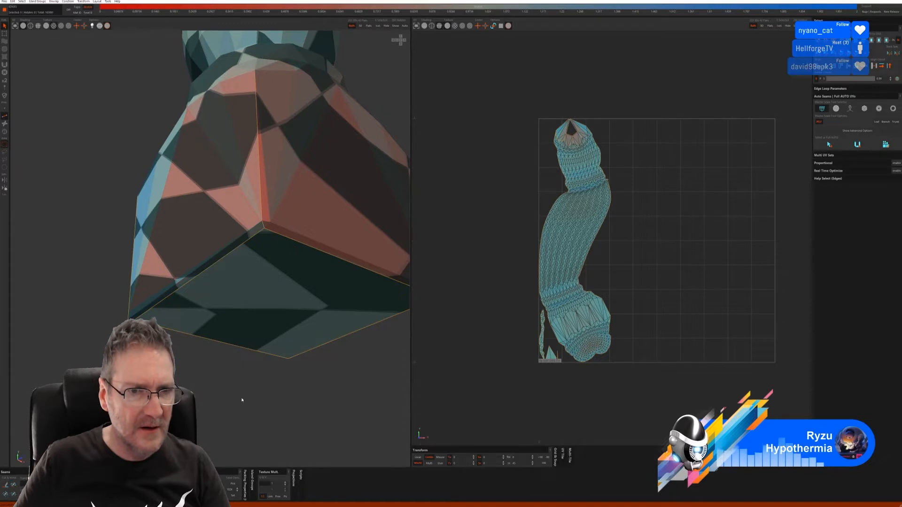
- Cut the arched upper edge of the base block's second side as a seam between its two corner seams
alt+drag(242, 397, 221, 388)
alt+drag(225, 356, 221, 368)
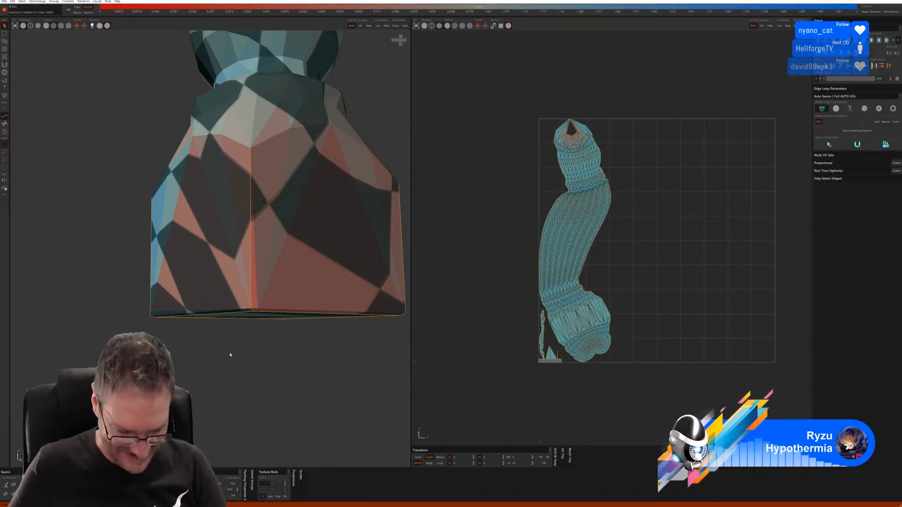
middle_drag(231, 357, 207, 328)
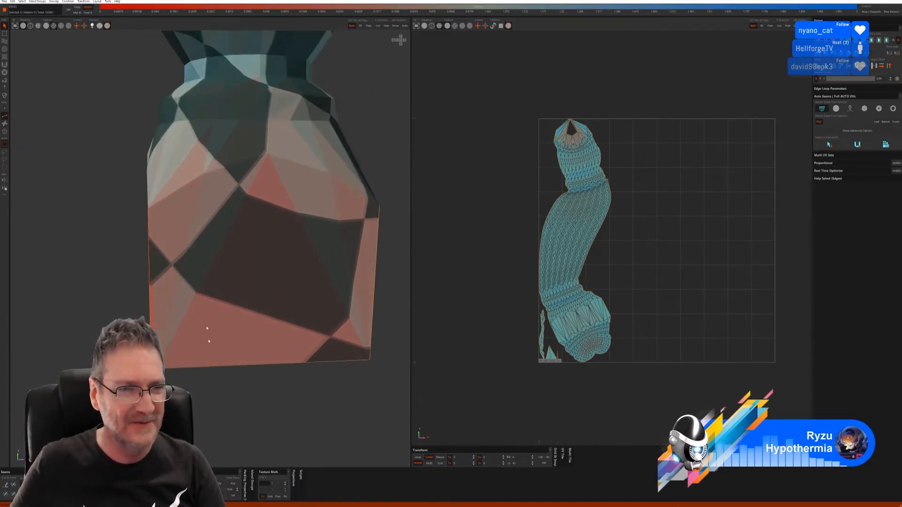
click(163, 202)
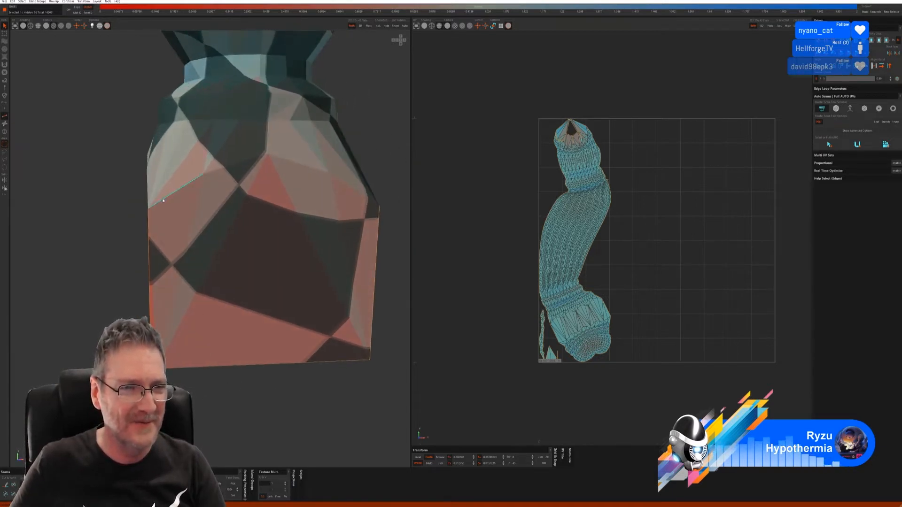
shift+click(291, 163)
middle_drag(305, 385, 292, 345)
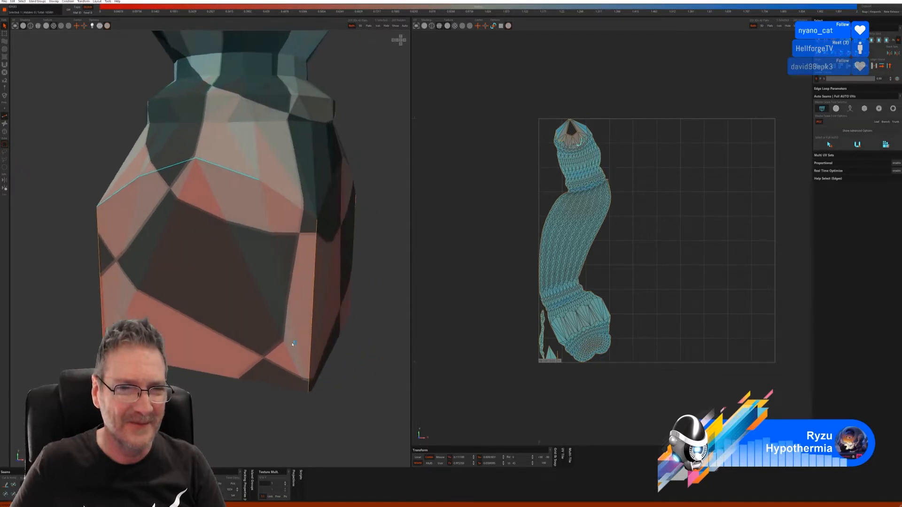
shift+click(309, 218)
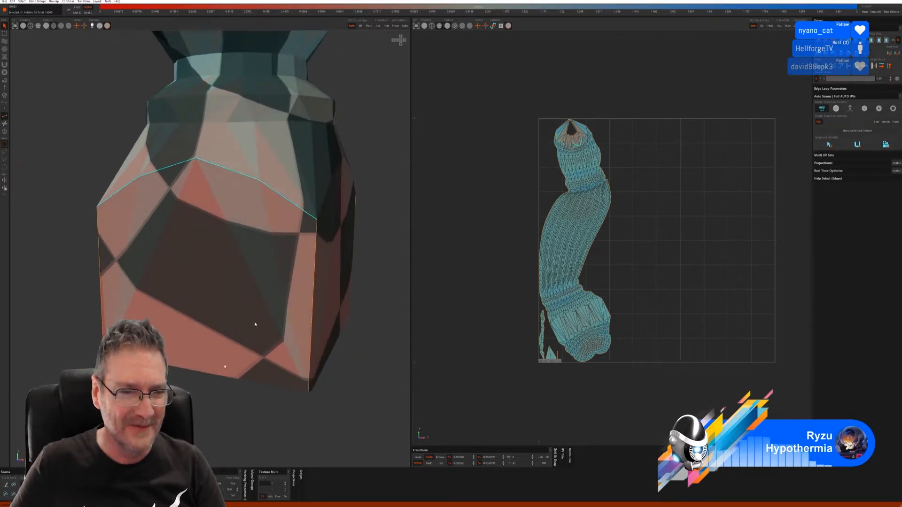
key(c)
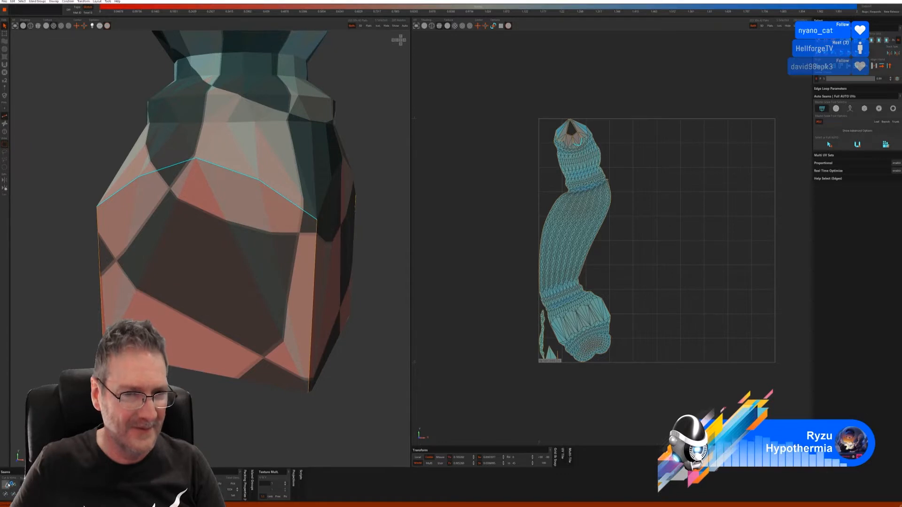
- Cut the arched upper edge of the base block's third side as a seam from corner to corner
middle_drag(329, 411, 283, 387)
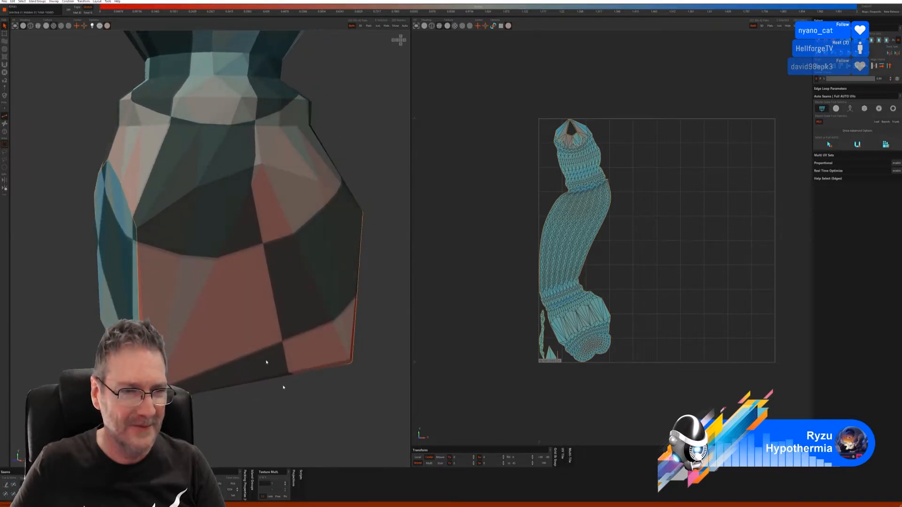
click(151, 221)
shift+click(307, 178)
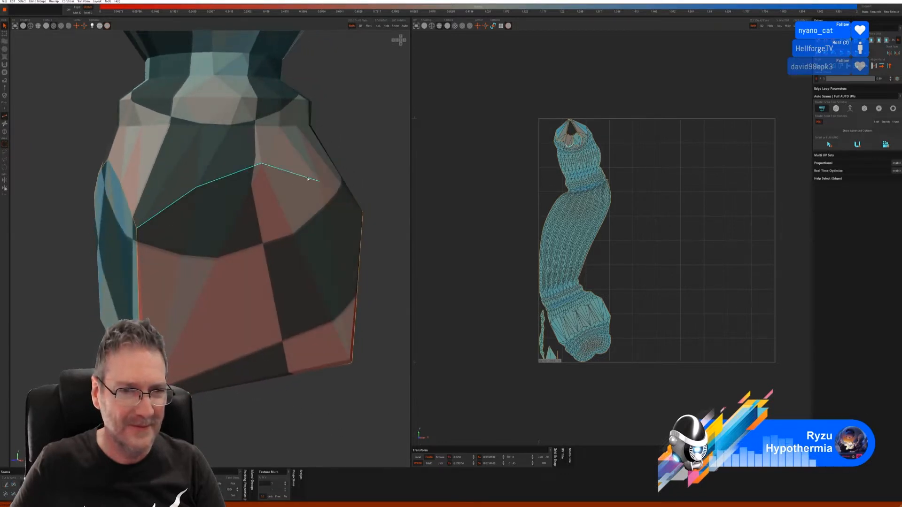
shift+click(348, 199)
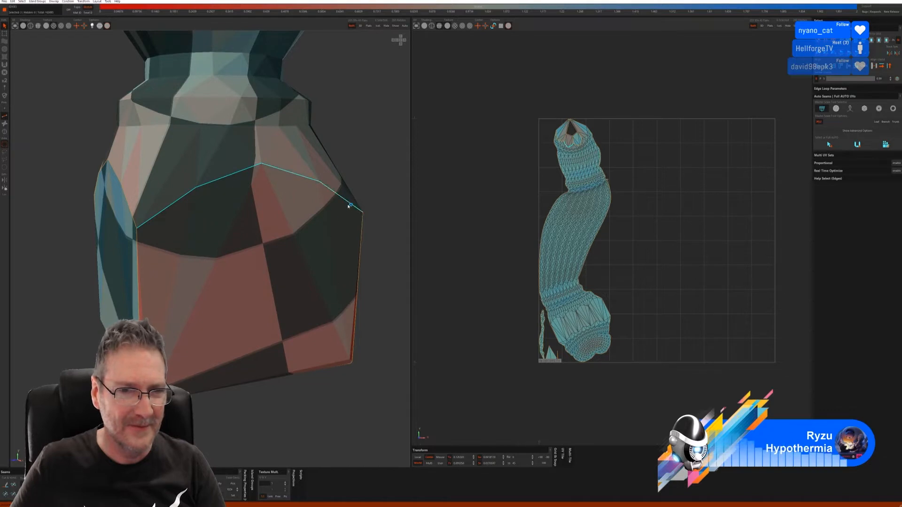
click(6, 486)
- Cut the arched upper edge of the base block's fourth side, completing the seam loop around the block's top
middle_drag(325, 413, 186, 367)
click(159, 208)
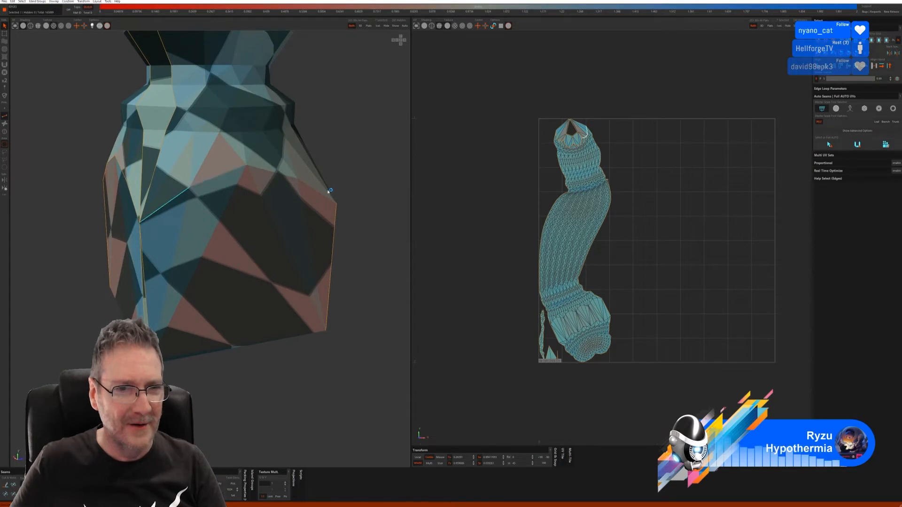
shift+click(320, 203)
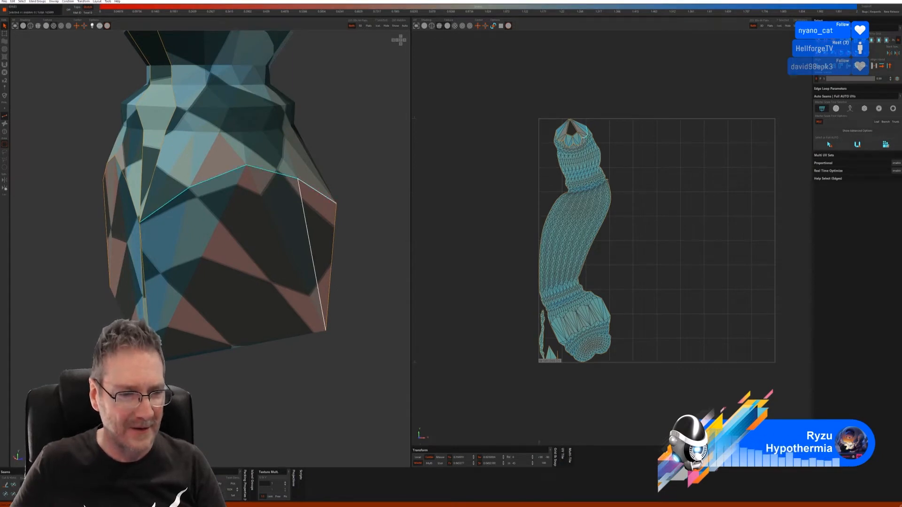
click(5, 487)
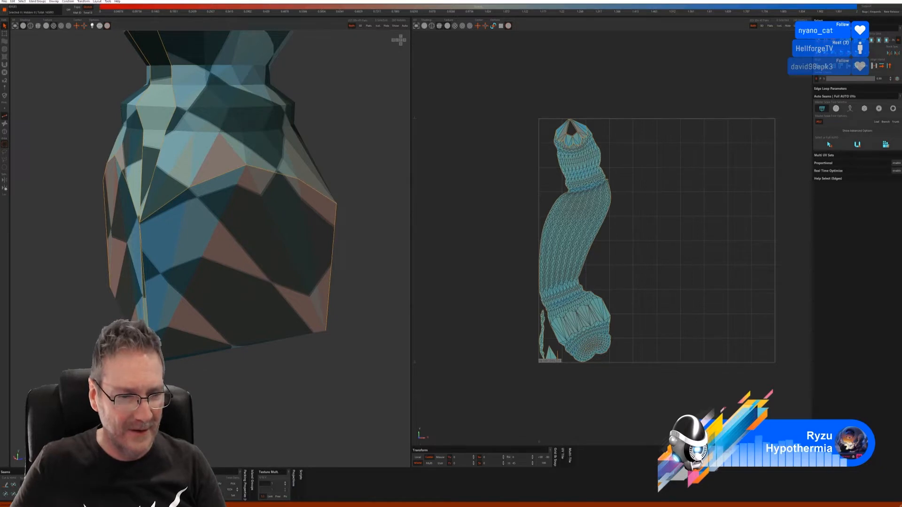
- Unfold the post along its new seams and unfold the base block's first side as a separate island
key(u)
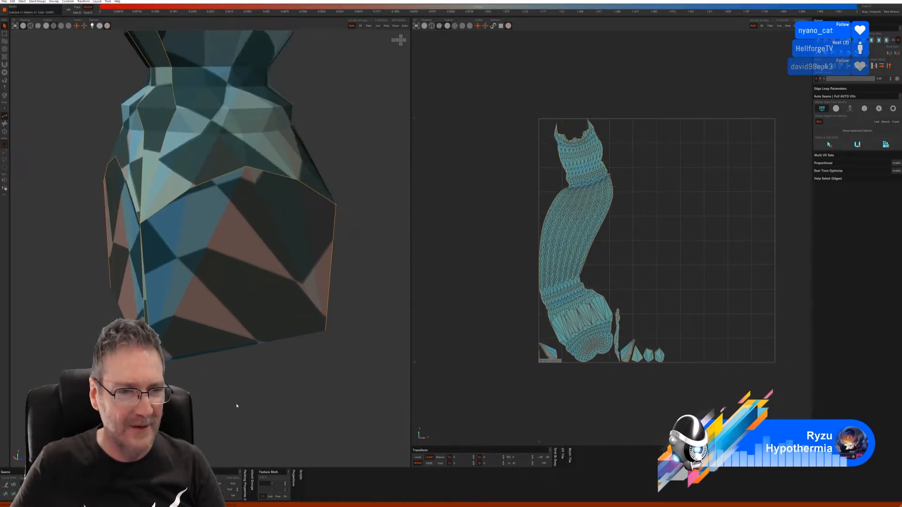
alt+right_drag(236, 405, 202, 412)
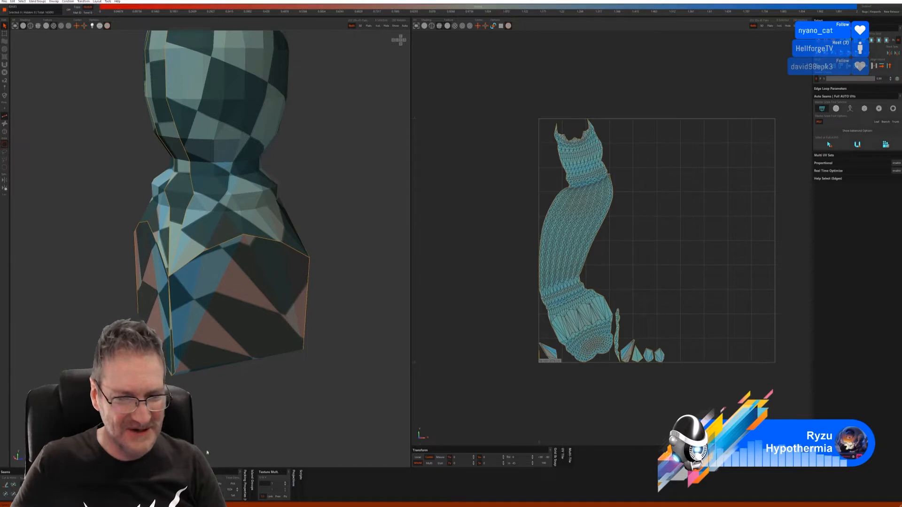
click(4, 132)
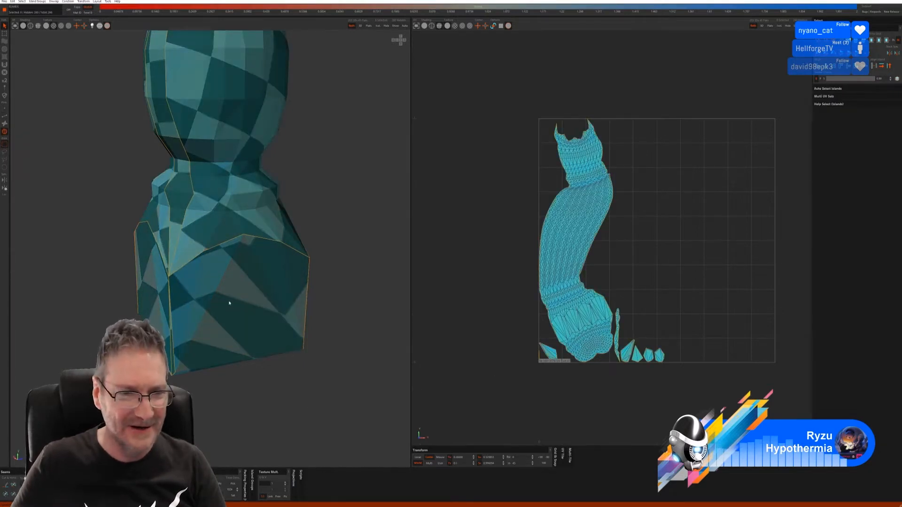
click(222, 330)
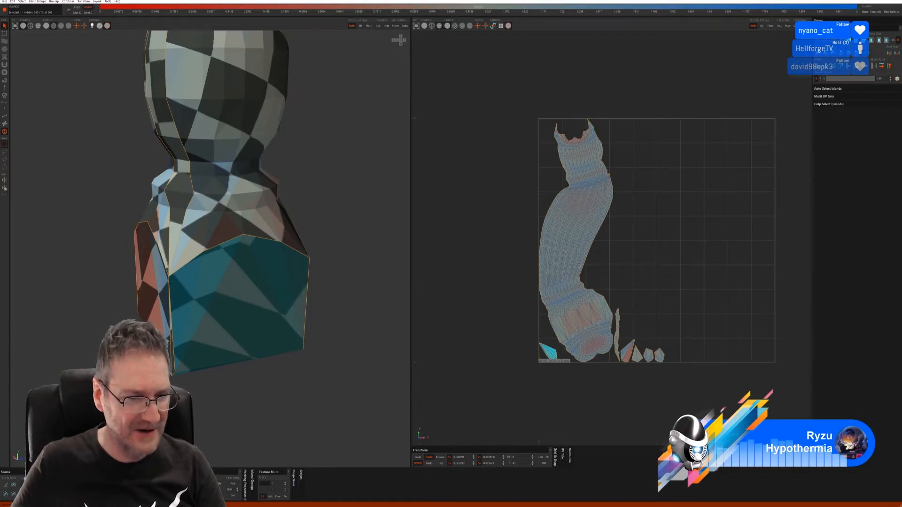
key(u)
- Unfold the base block's second and third side islands individually
alt+drag(301, 404, 213, 425)
click(211, 308)
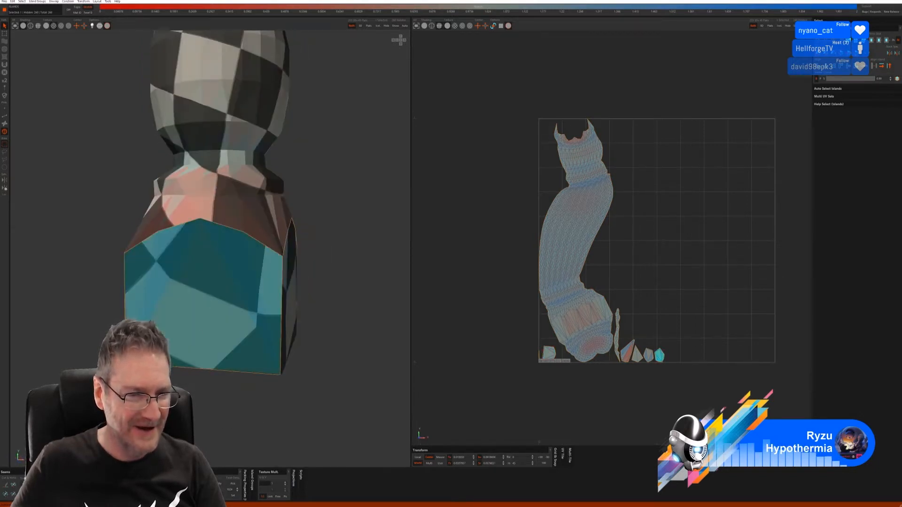
middle_drag(210, 308, 232, 403)
click(175, 334)
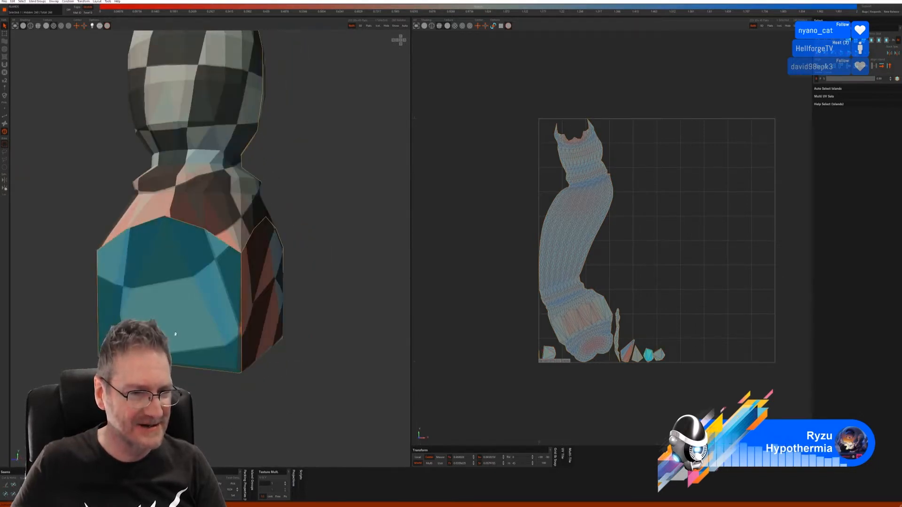
key(u)
- Unfold the base block's remaining side island and rotate it so its straight edges line up with the UV grid
middle_drag(324, 429, 476, 413)
click(205, 315)
click(205, 315)
key(u)
scroll(640, 374, up, 5)
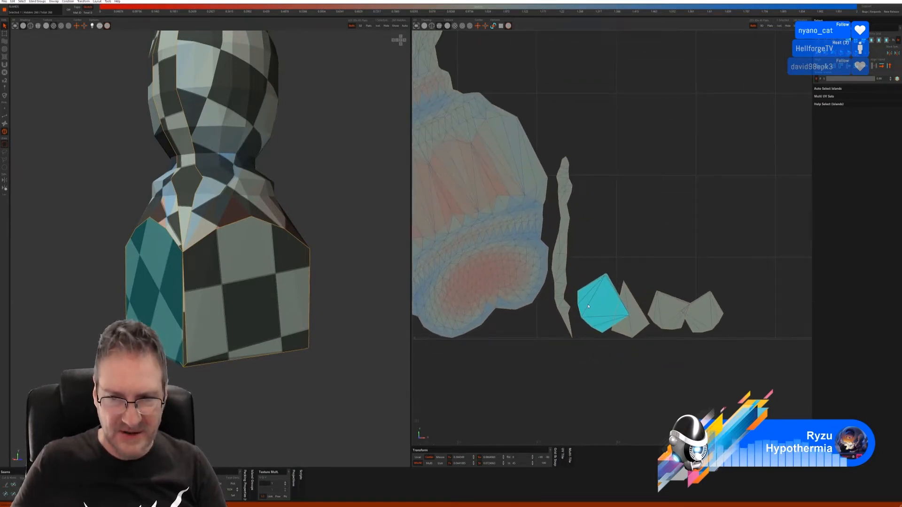
drag(588, 308, 613, 315)
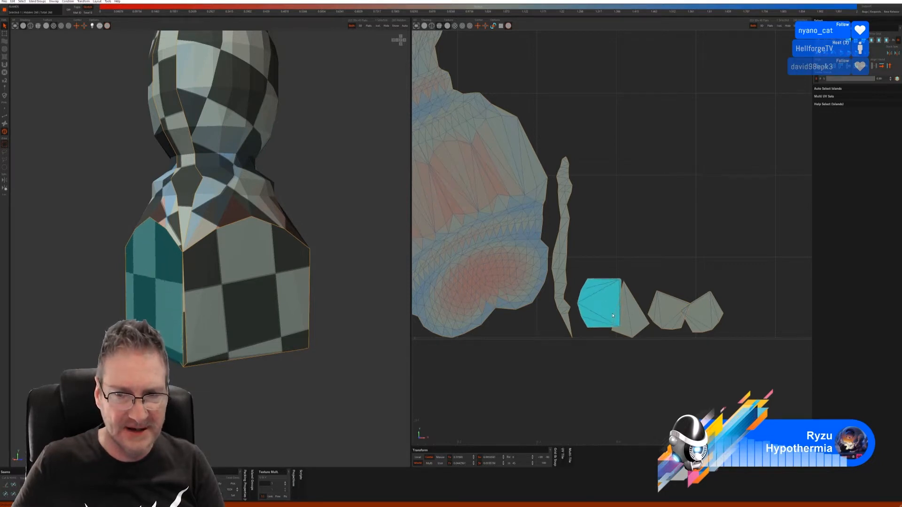
- Unfold the base block's square underside island and rotate it parallel to the UV grid
click(636, 315)
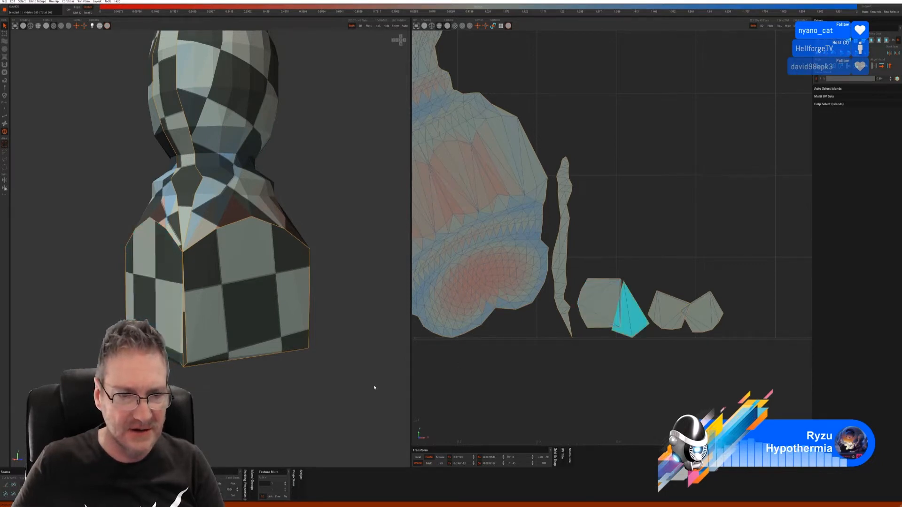
middle_drag(296, 376, 5, 188)
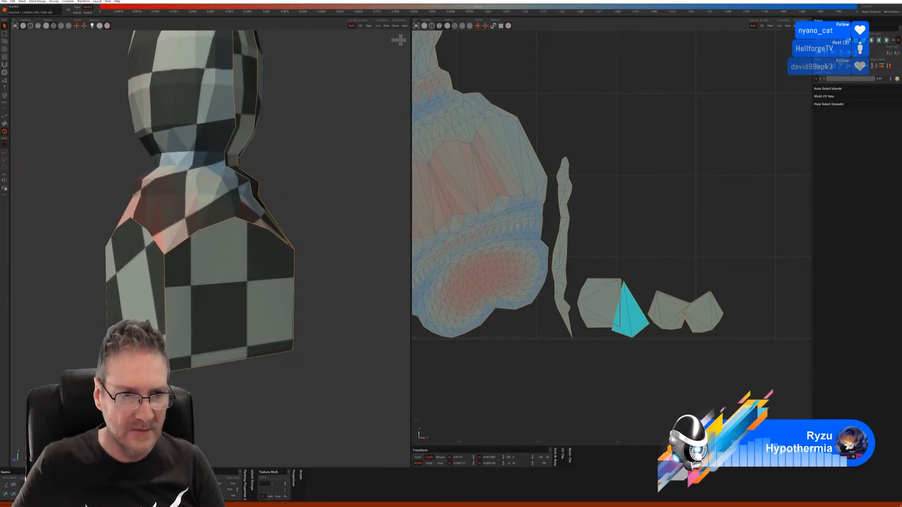
scroll(198, 206, down, 5)
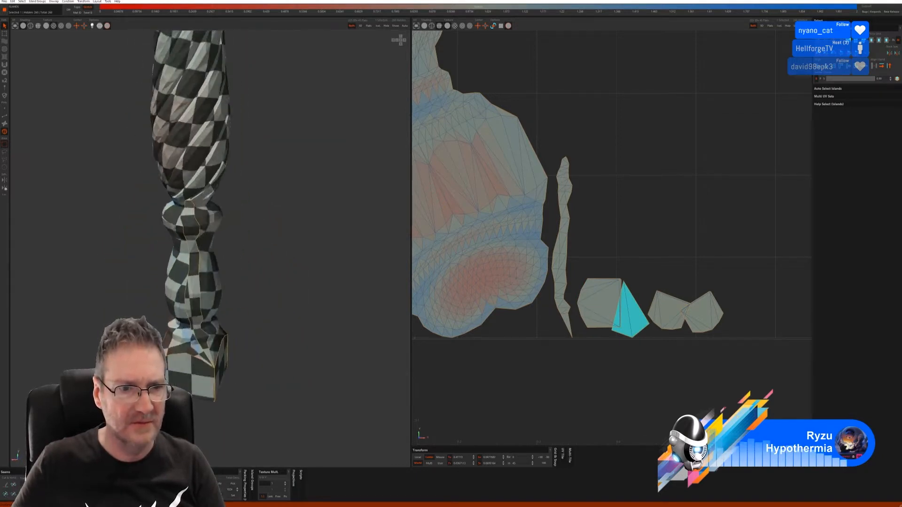
scroll(167, 334, down, 5)
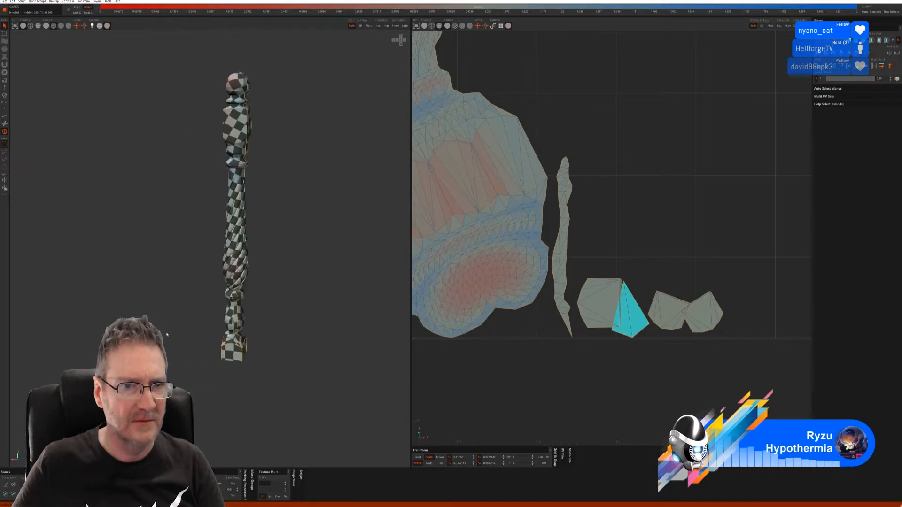
middle_drag(167, 335, 112, 286)
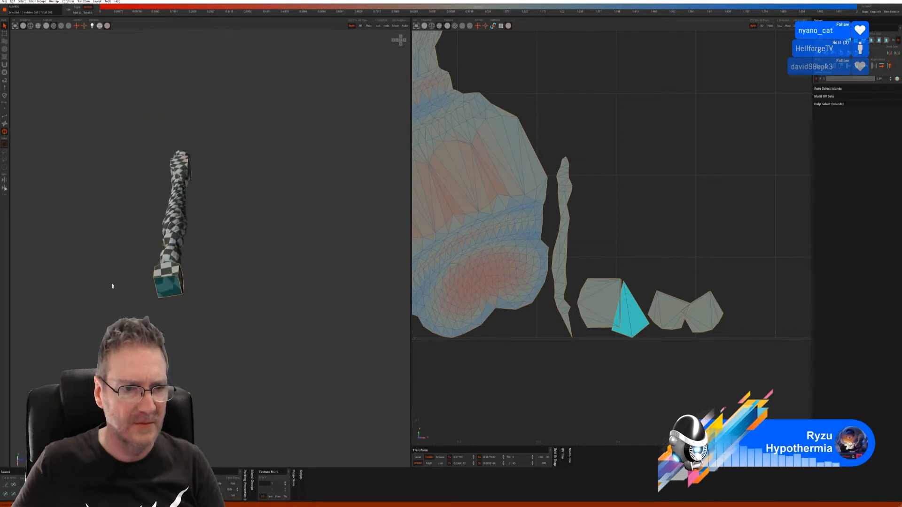
alt+drag(112, 286, 112, 283)
alt+right_drag(112, 284, 182, 300)
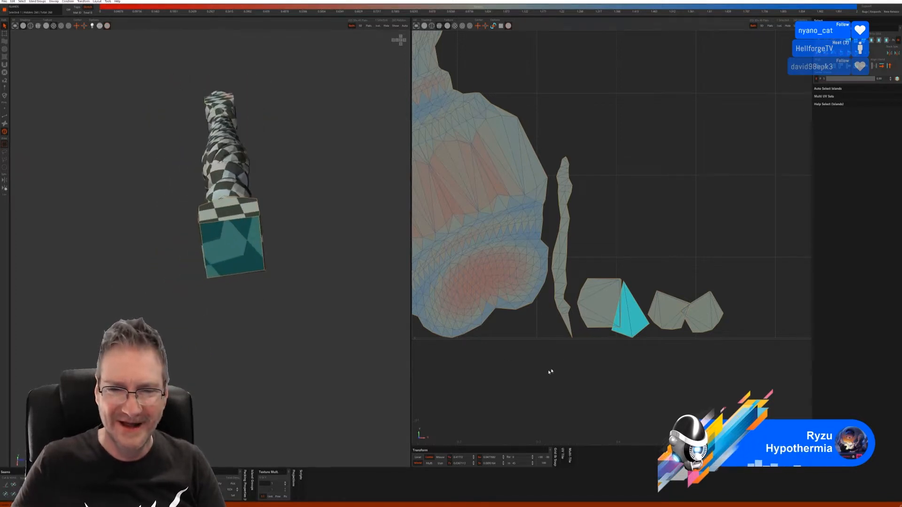
key(u)
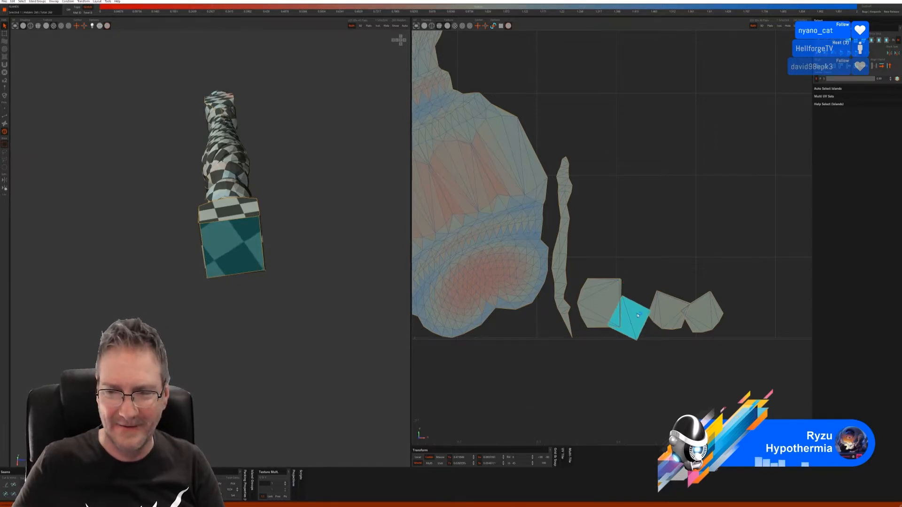
key(u)
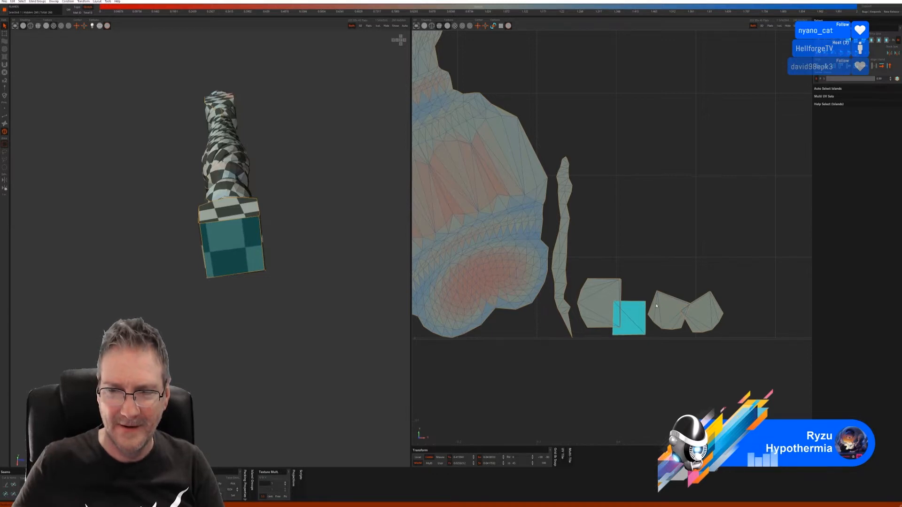
- Straighten the two tilted side islands beside the underside island so their edges run parallel to the UV grid
click(657, 306)
key(u)
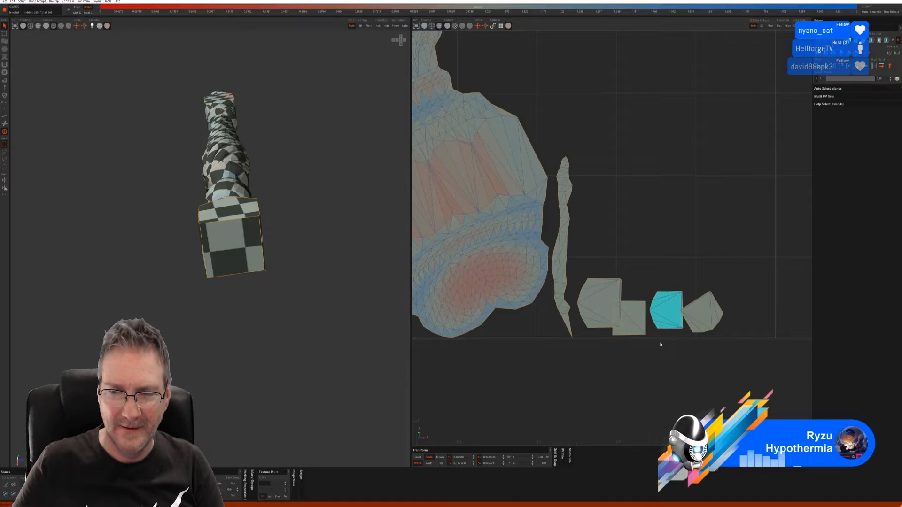
click(689, 316)
key(u)
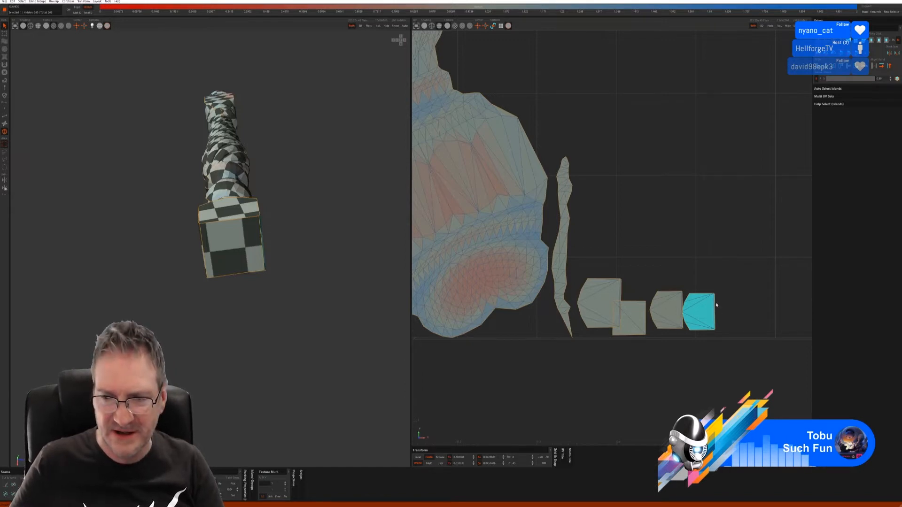
- Rotate the three sideways base side islands upright, with their arched edges facing up
drag(706, 299, 715, 345)
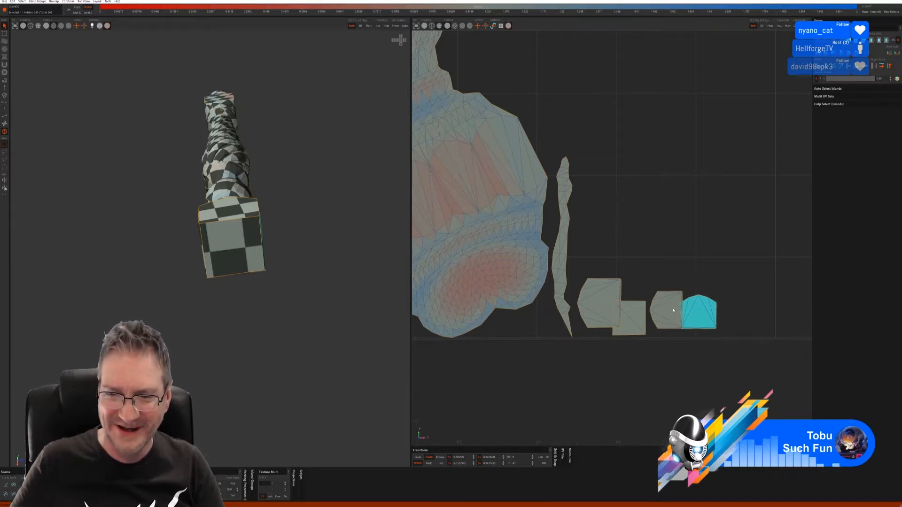
drag(673, 311, 678, 352)
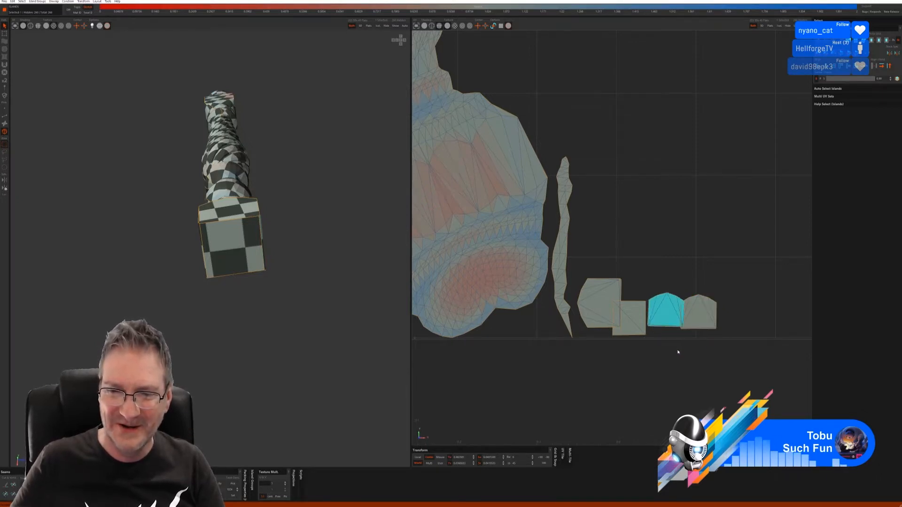
drag(599, 289, 623, 337)
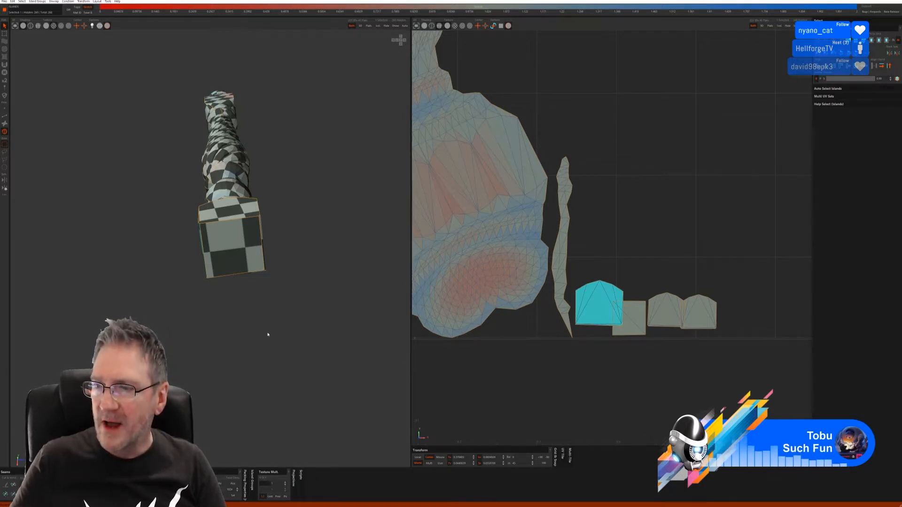
- Cut the short edge across the post's narrow strip island at the ridge just above the base block
middle_drag(188, 328, 460, 363)
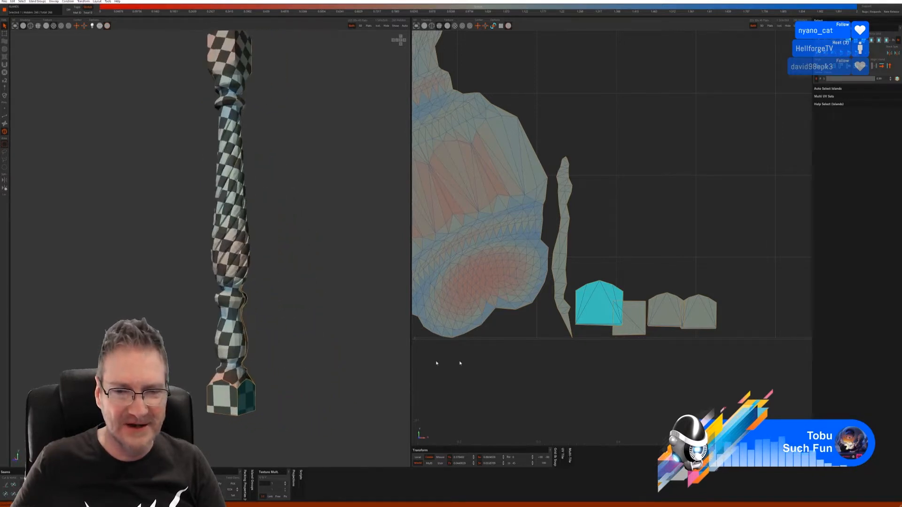
click(547, 365)
middle_drag(276, 369, 203, 323)
click(203, 323)
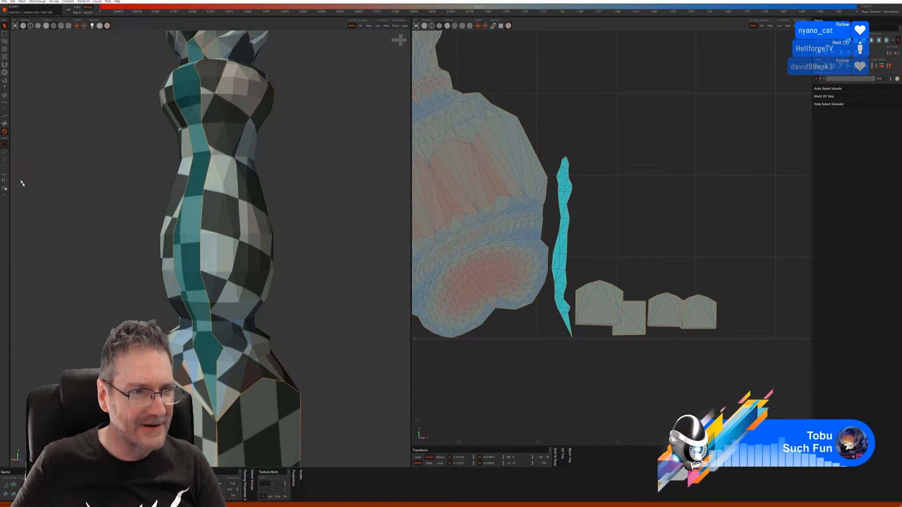
click(5, 118)
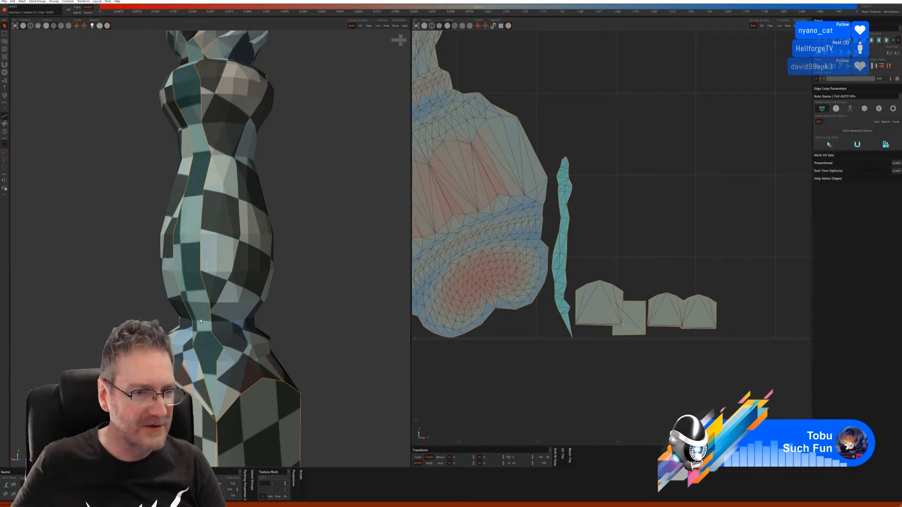
mouse_move(334, 355)
middle_down()
mouse_move(334, 328)
mouse_move(342, 334)
mouse_move(332, 337)
middle_up()
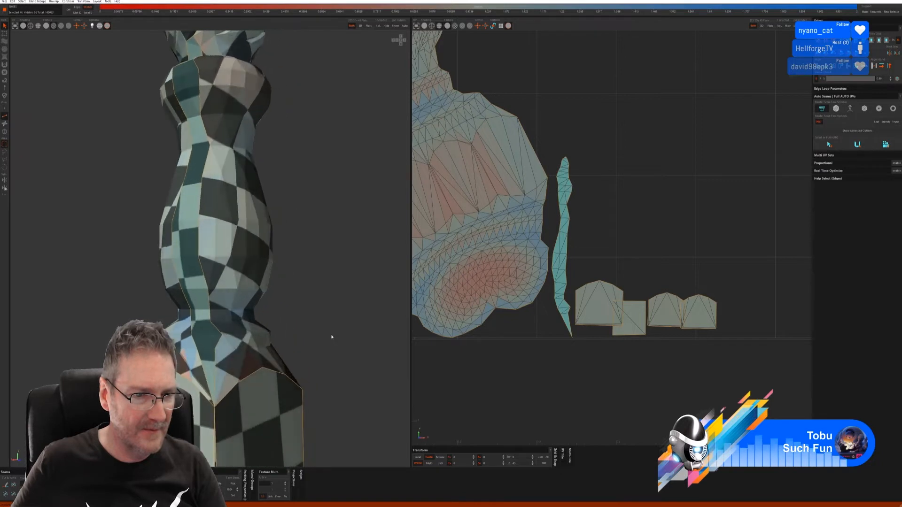
click(205, 350)
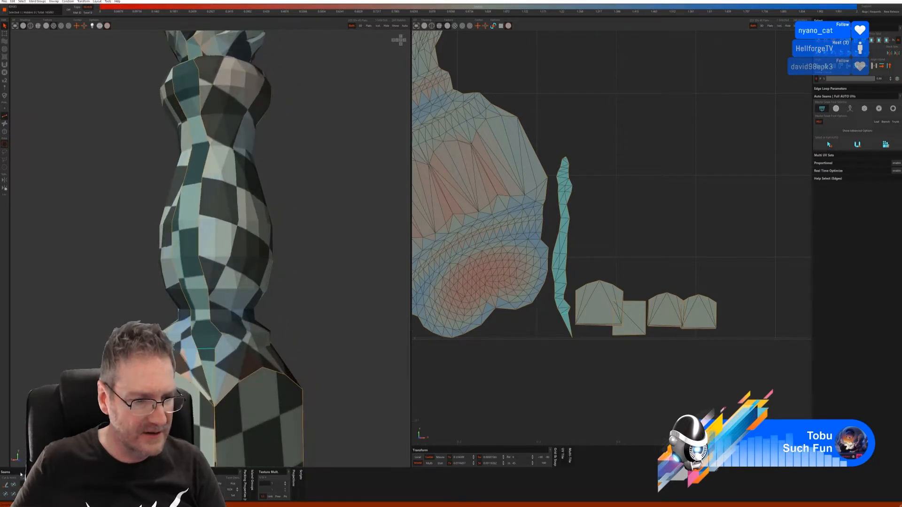
key(c)
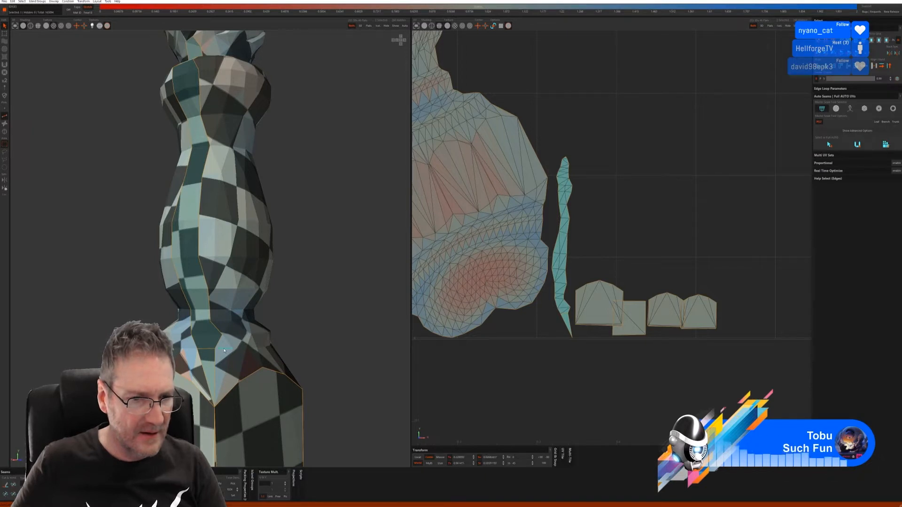
- Cut the edge loop around the post at the ridge just above the base block as a seam
click(264, 348)
click(267, 348)
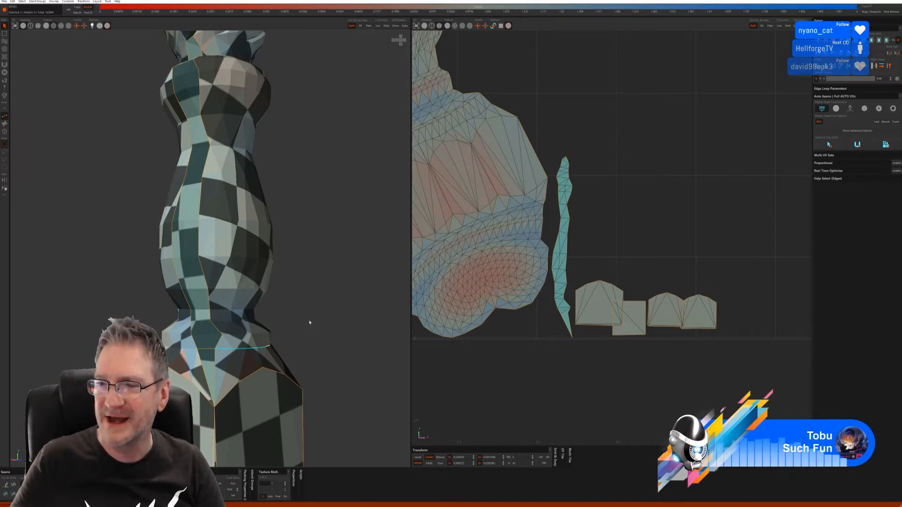
alt+drag(305, 326, 240, 320)
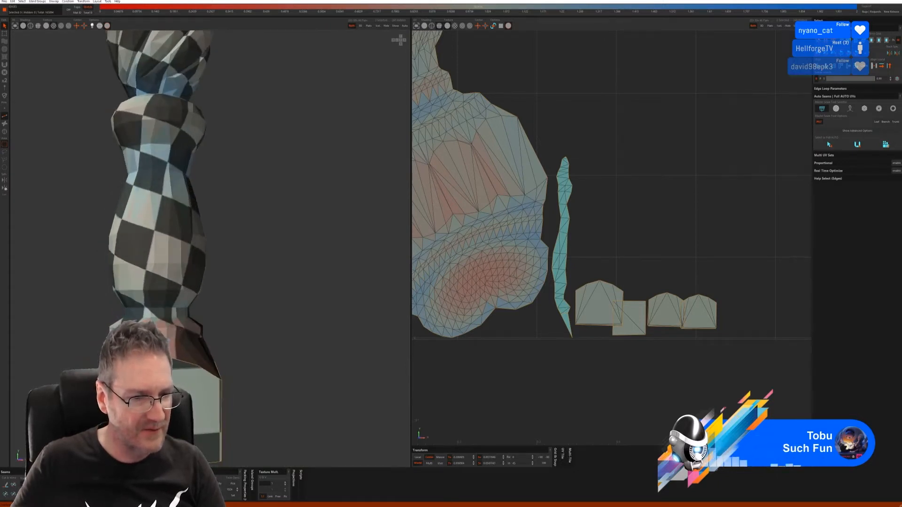
alt+drag(259, 337, 262, 371)
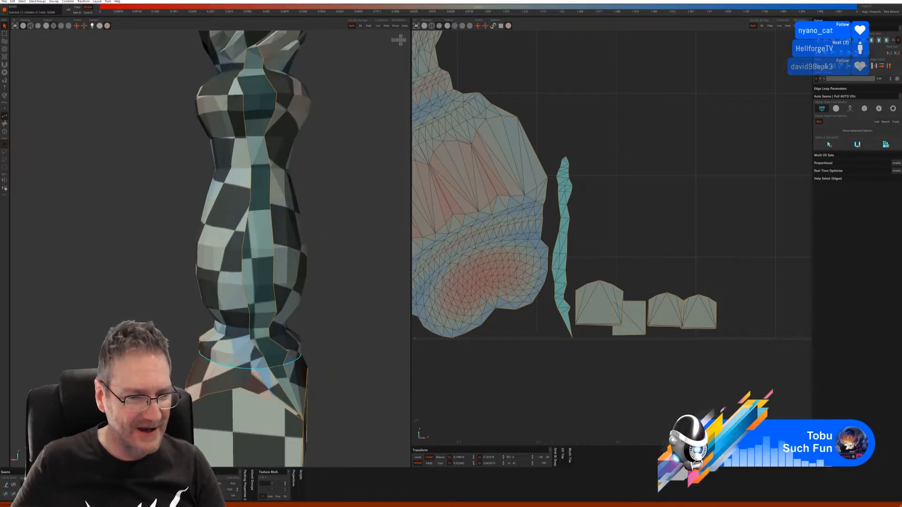
click(7, 487)
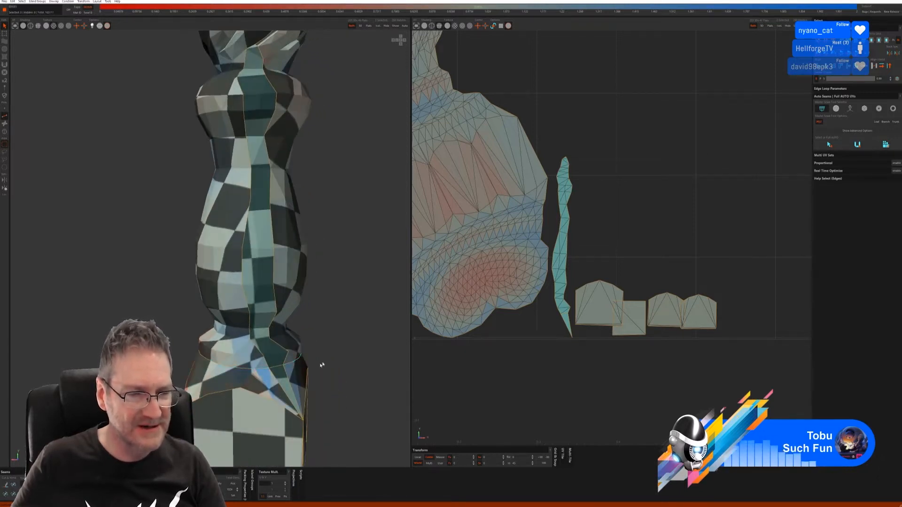
- Cut the narrow strip's short edge at the neck below the lower bulge and select the edge loop around that neck
alt+drag(333, 359, 308, 352)
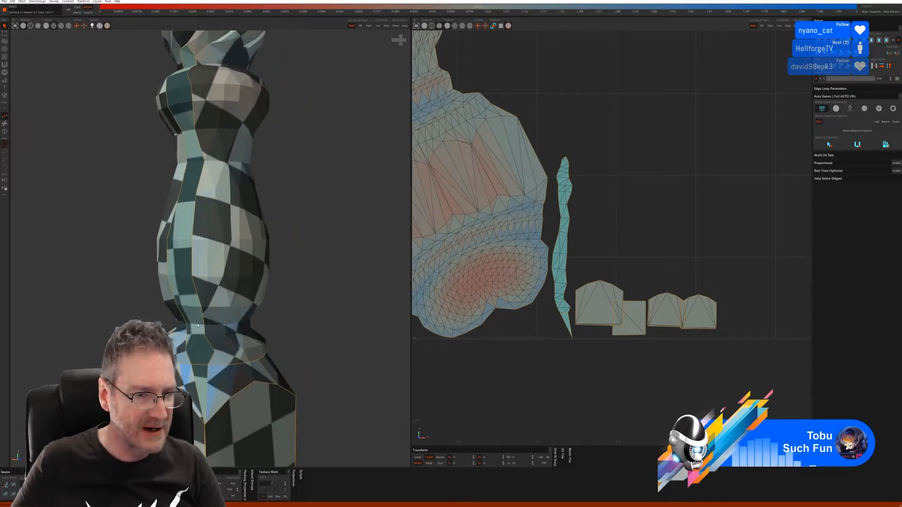
click(9, 485)
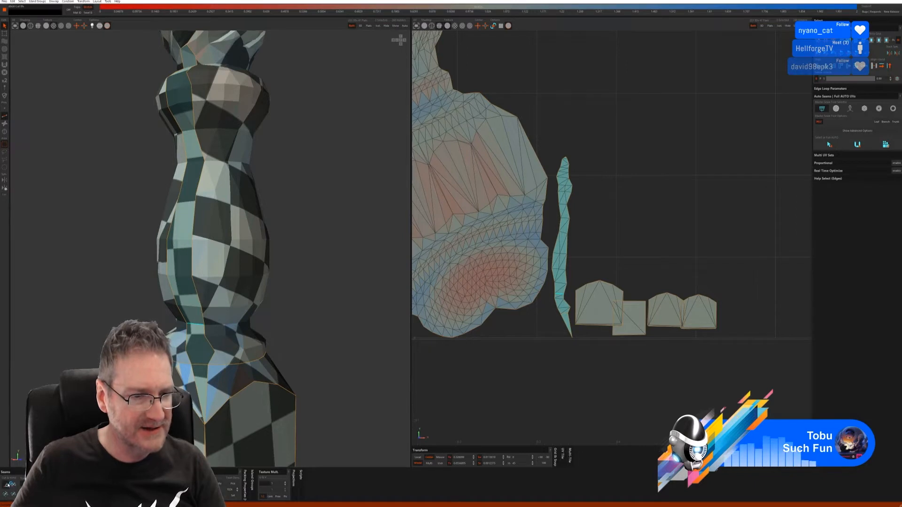
alt+drag(304, 342, 280, 339)
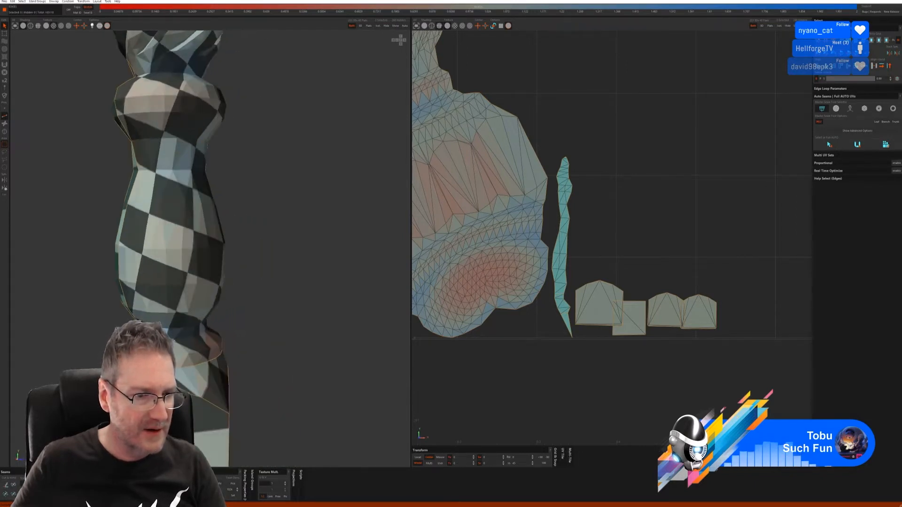
alt+drag(201, 344, 262, 332)
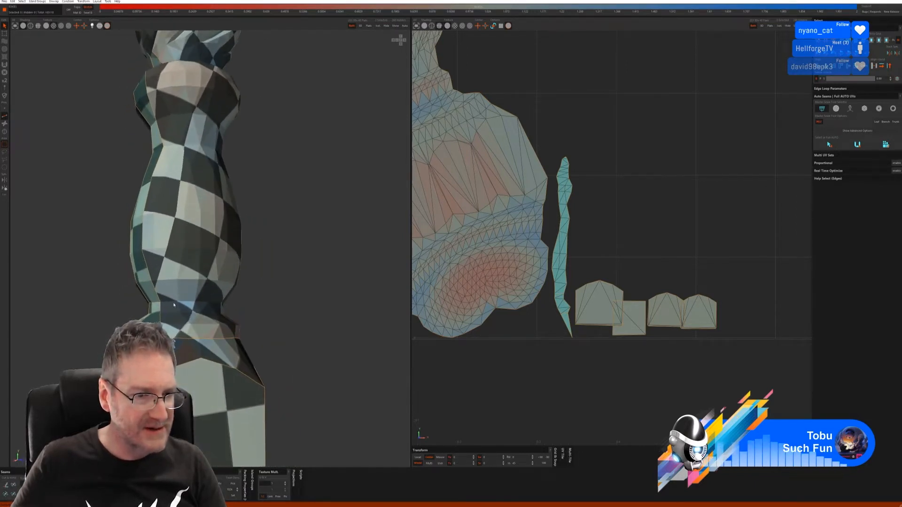
mouse_move(261, 307)
alt+mouse_down()
mouse_move(286, 316)
mouse_move(190, 315)
mouse_move(269, 318)
alt+mouse_up()
click(269, 310)
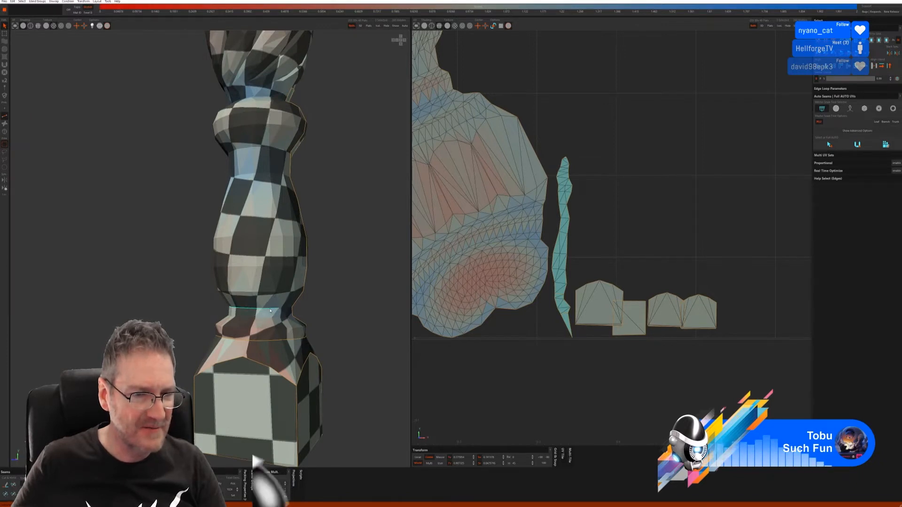
alt+drag(322, 309, 285, 317)
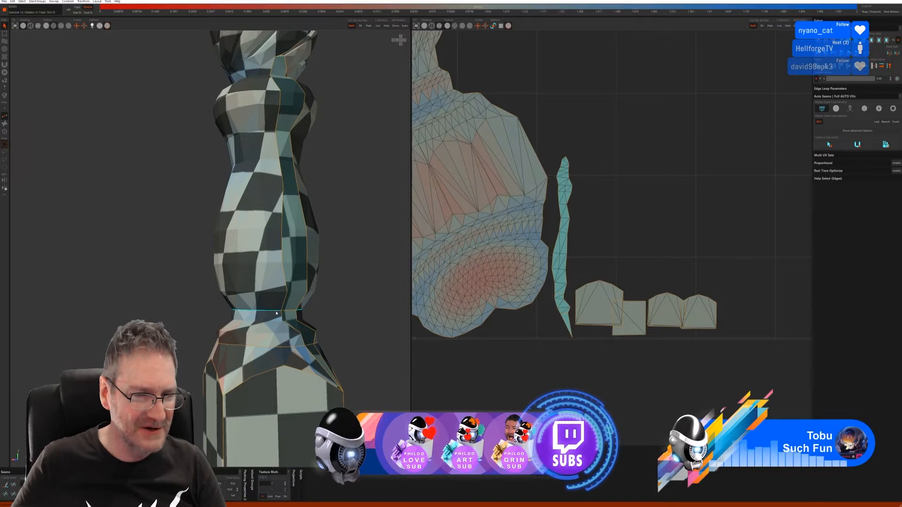
- Cut the selected edge loop at the narrow neck below the lower bulge and check the seam from several sides
click(5, 486)
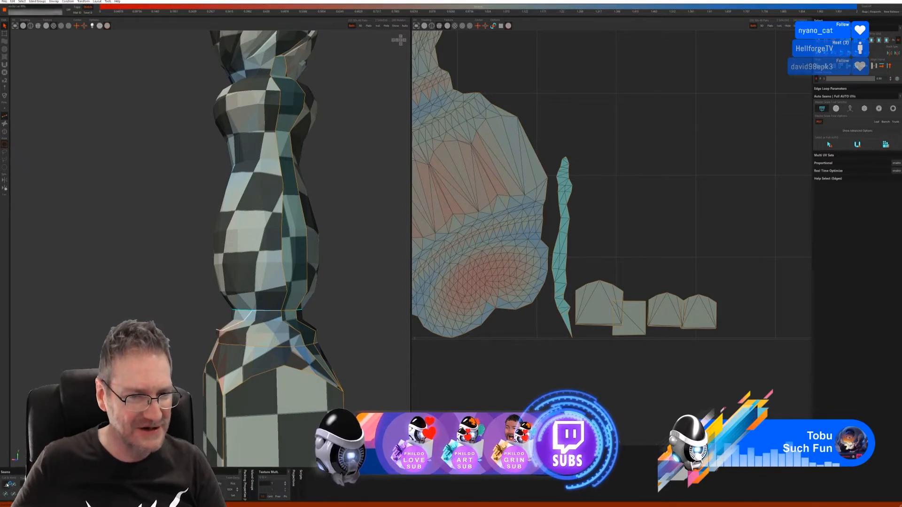
scroll(221, 331, down, 3)
alt+drag(221, 331, 118, 342)
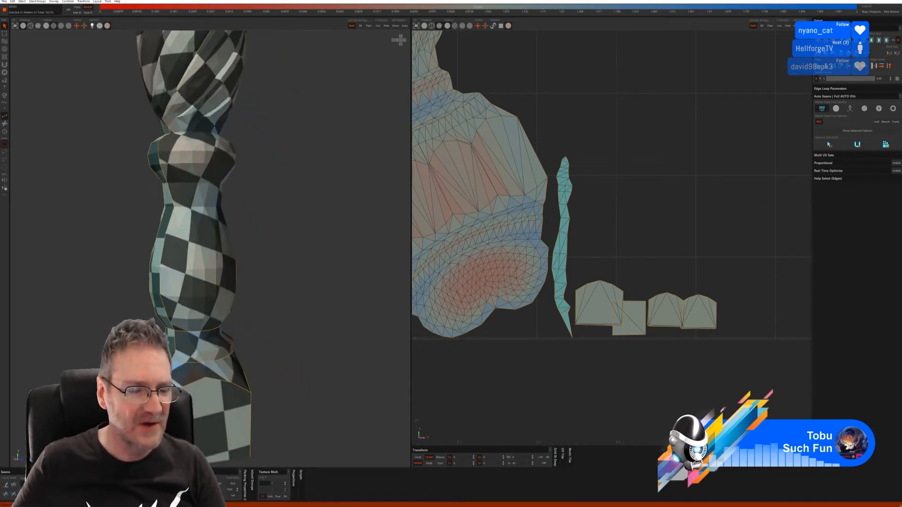
scroll(272, 365, down, 4)
alt+middle_drag(280, 349, 213, 347)
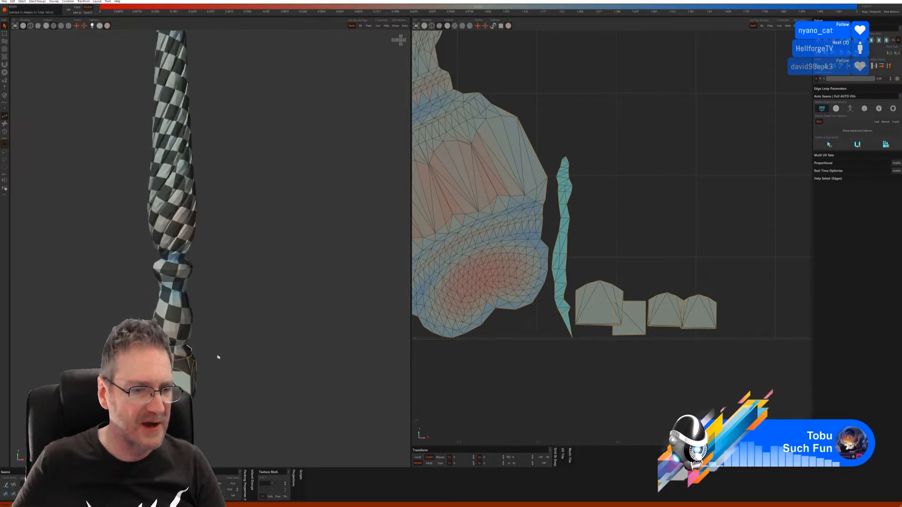
alt+drag(218, 357, 189, 329)
alt+right_drag(190, 329, 286, 317)
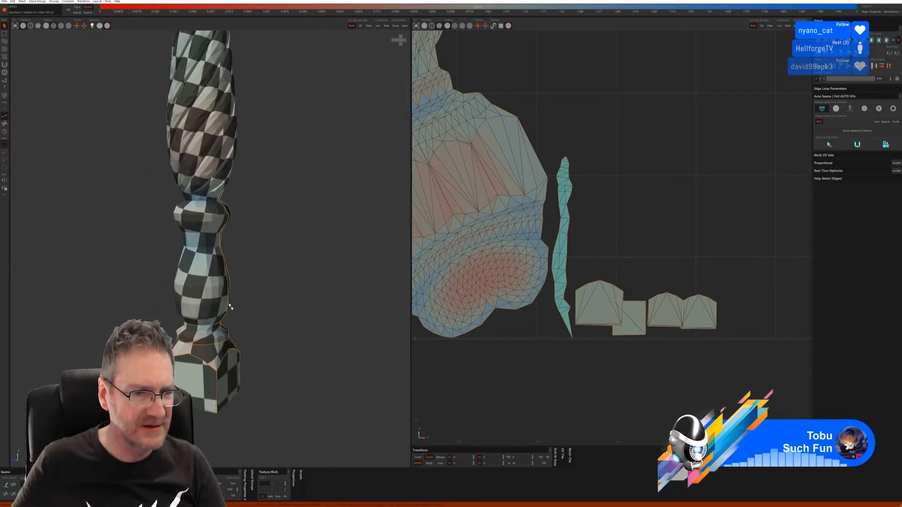
alt+drag(231, 307, 203, 198)
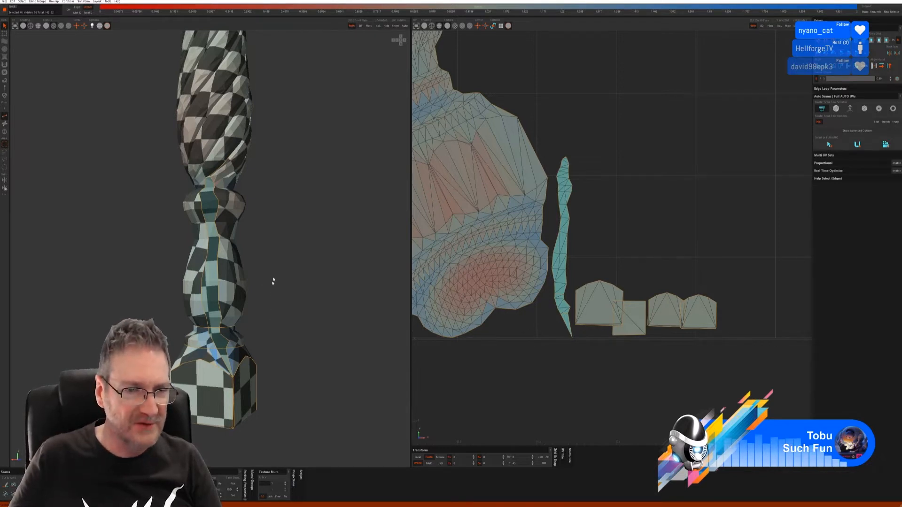
- Cut the full edge loop under the rounded bead above the lower bulge, including the edge across the narrow strip
middle_drag(275, 273, 232, 249)
scroll(232, 248, up, 3)
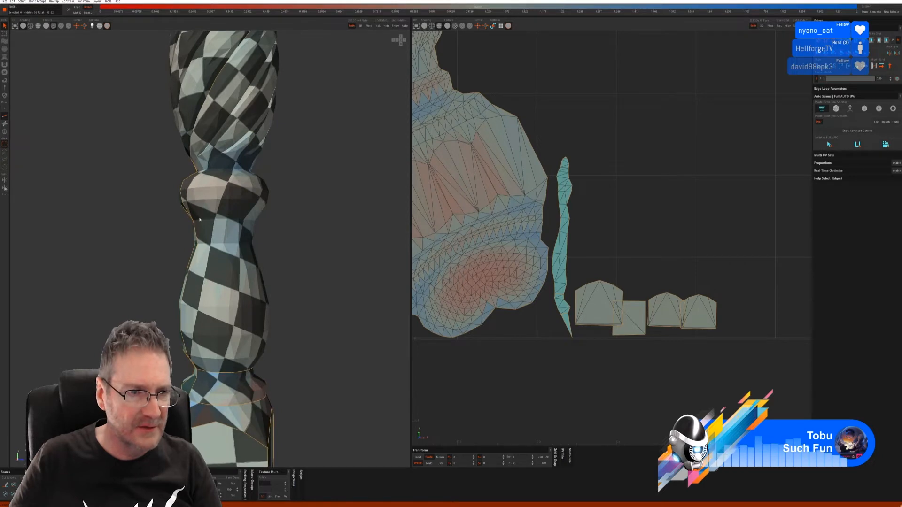
mouse_move(200, 219)
middle_down()
mouse_move(288, 278)
mouse_move(304, 277)
mouse_move(197, 222)
middle_up()
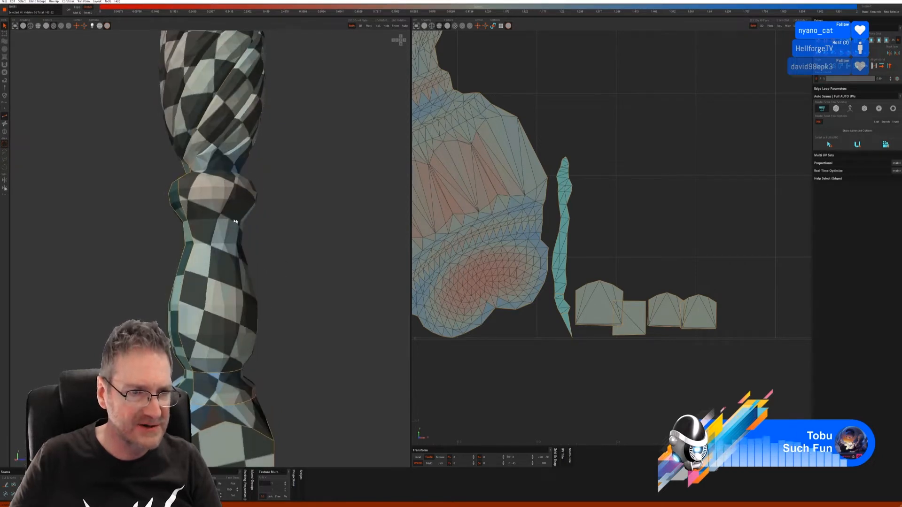
click(197, 221)
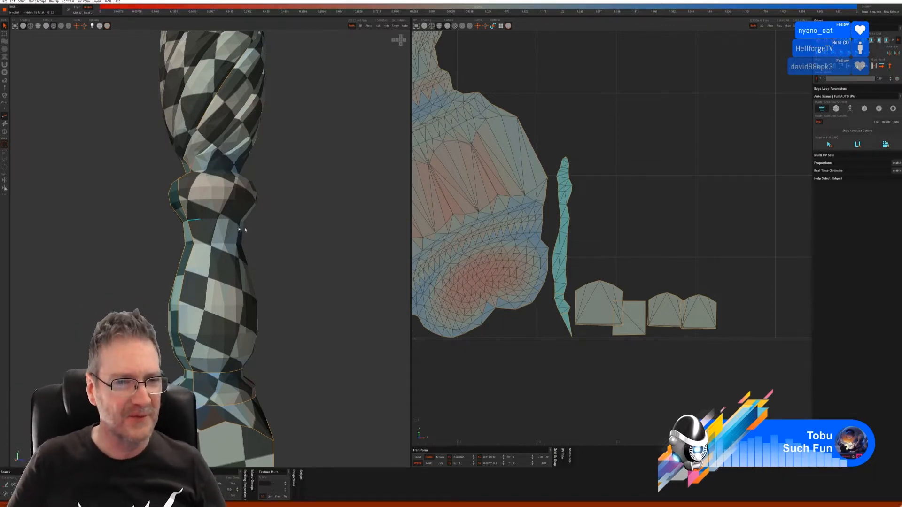
alt+drag(285, 238, 242, 249)
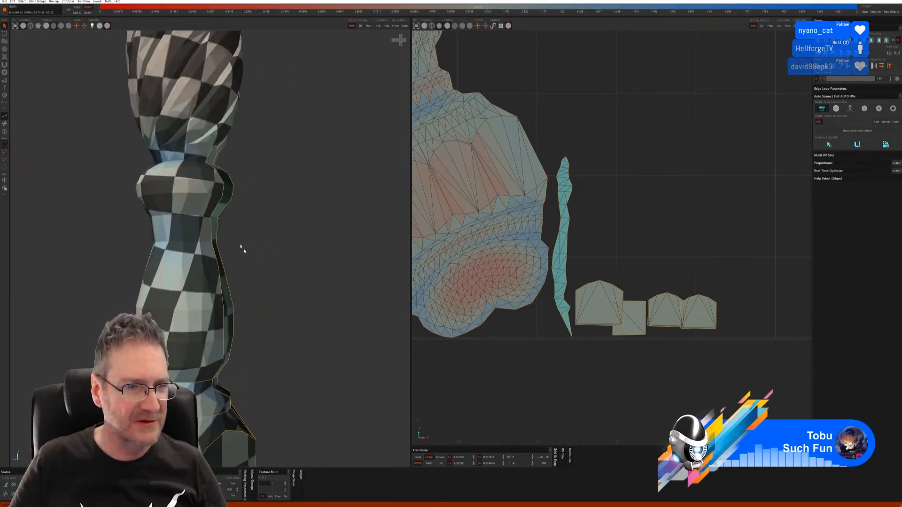
click(204, 218)
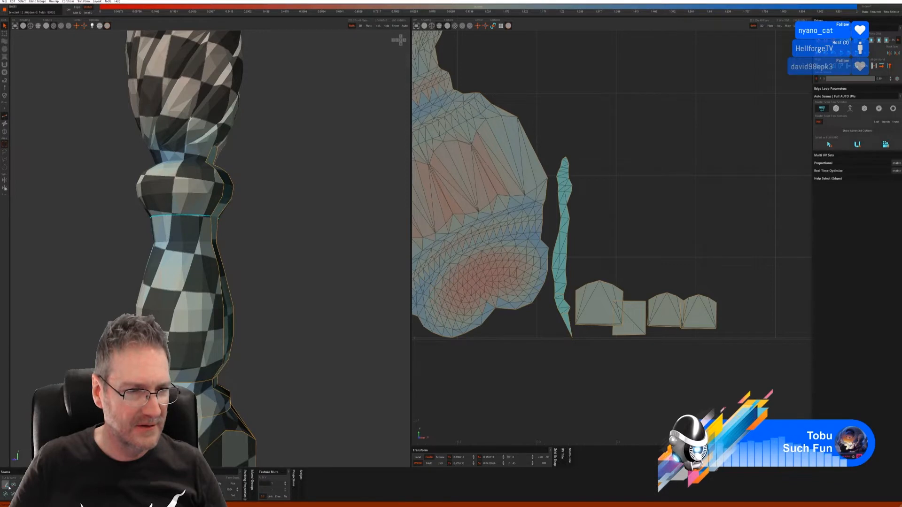
alt+drag(251, 302, 211, 296)
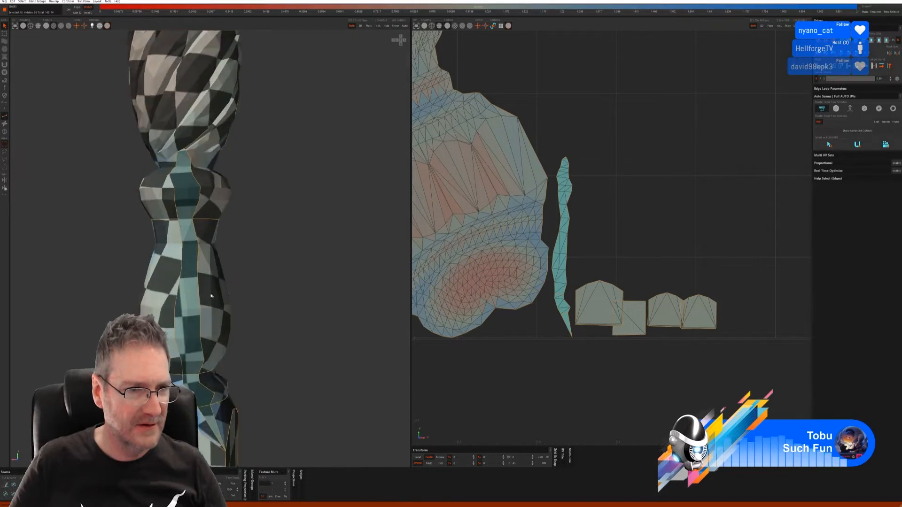
click(183, 220)
click(252, 308)
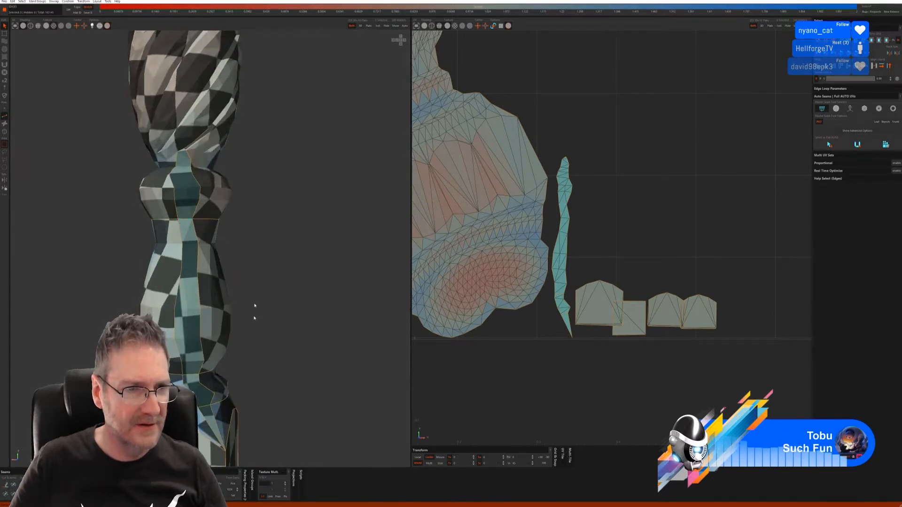
- Cut the edge loop along the top of the rounded bead below the twisted shaft, including the narrow strip's edge
alt+drag(251, 282, 194, 171)
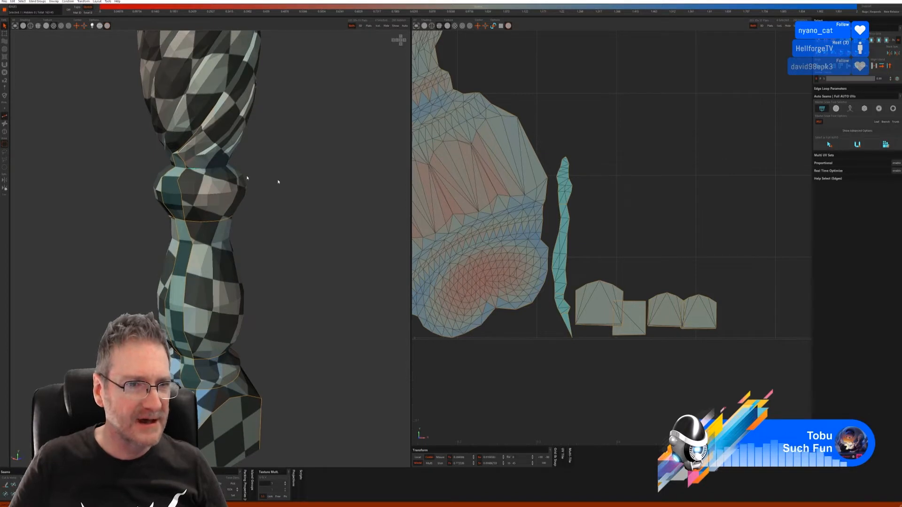
alt+drag(278, 183, 254, 183)
click(254, 183)
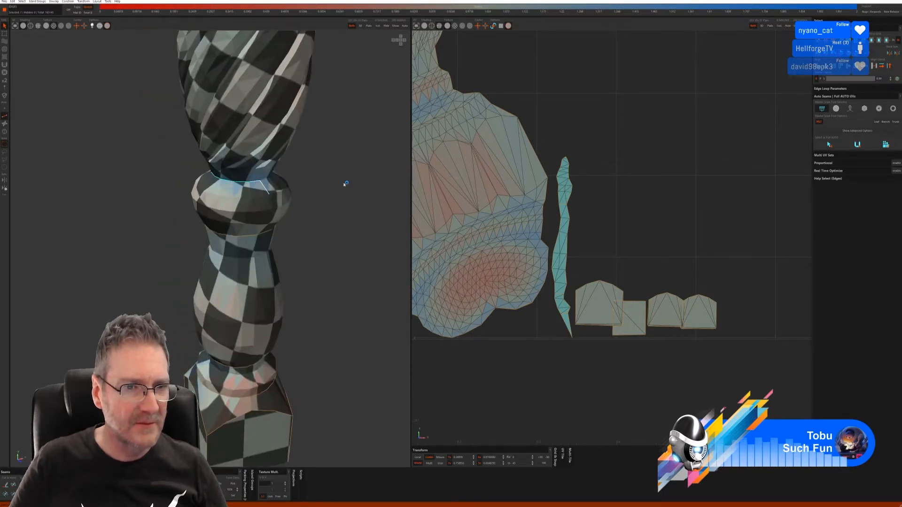
alt+drag(342, 185, 202, 207)
click(199, 187)
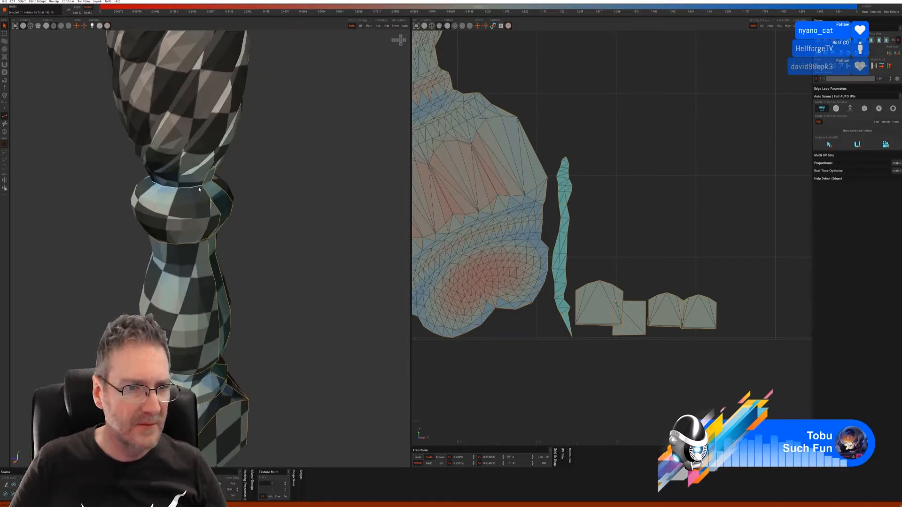
click(192, 193)
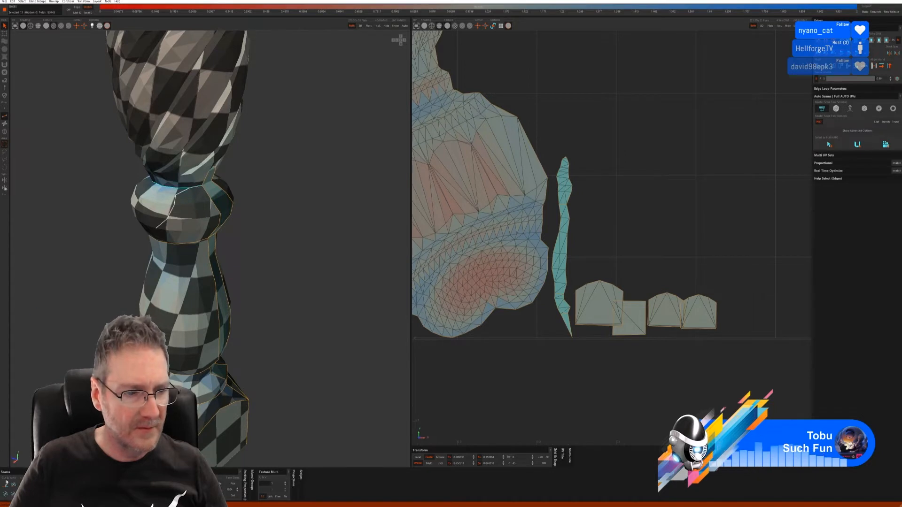
click(6, 483)
alt+drag(300, 300, 225, 235)
click(182, 174)
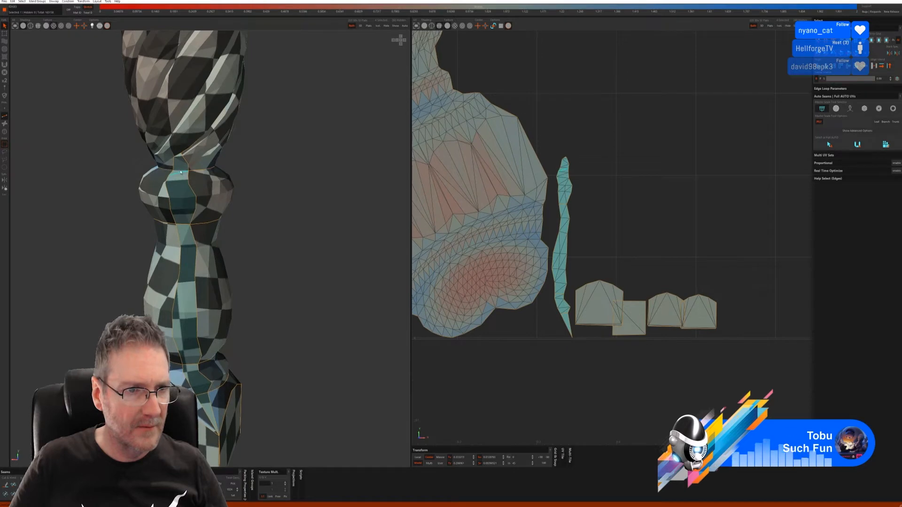
click(5, 485)
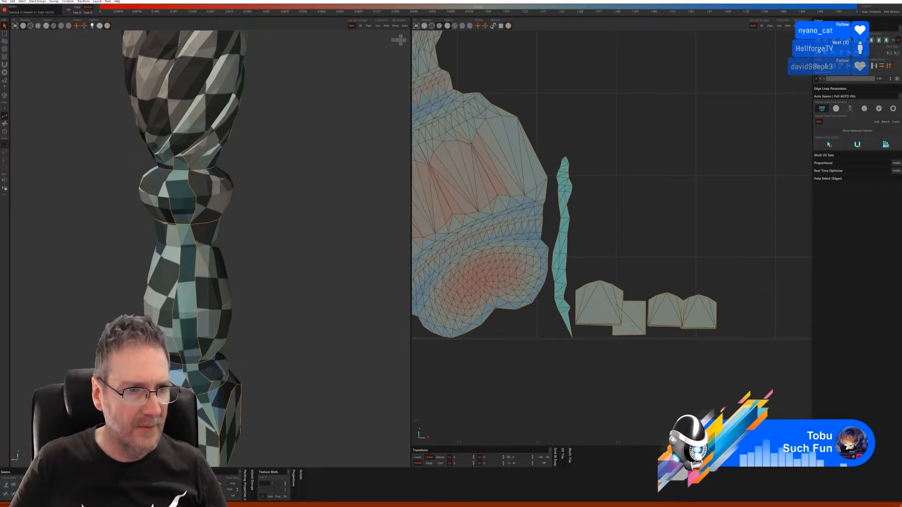
- Select the whole edge loop where the upper faceted block meets the collar beneath it and cut it
alt+right_drag(281, 246, 318, 262)
alt+drag(318, 262, 289, 238)
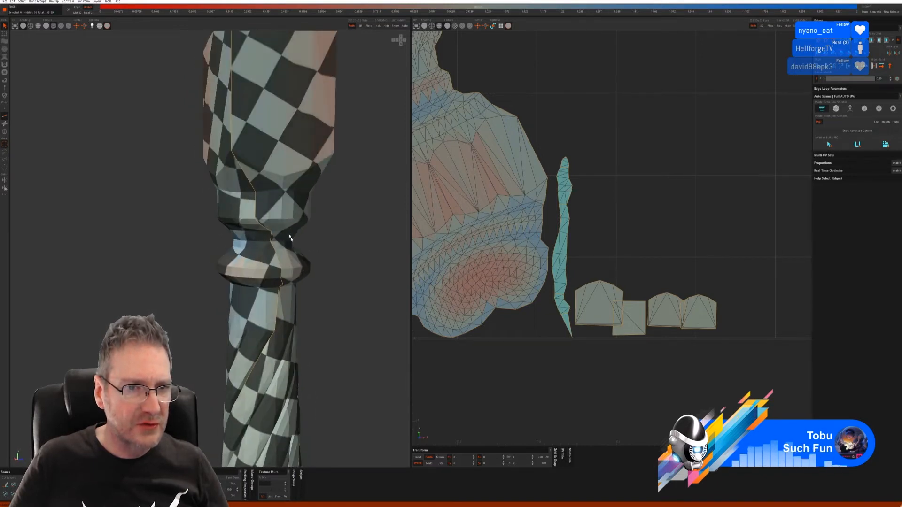
click(262, 191)
alt+drag(343, 225, 240, 230)
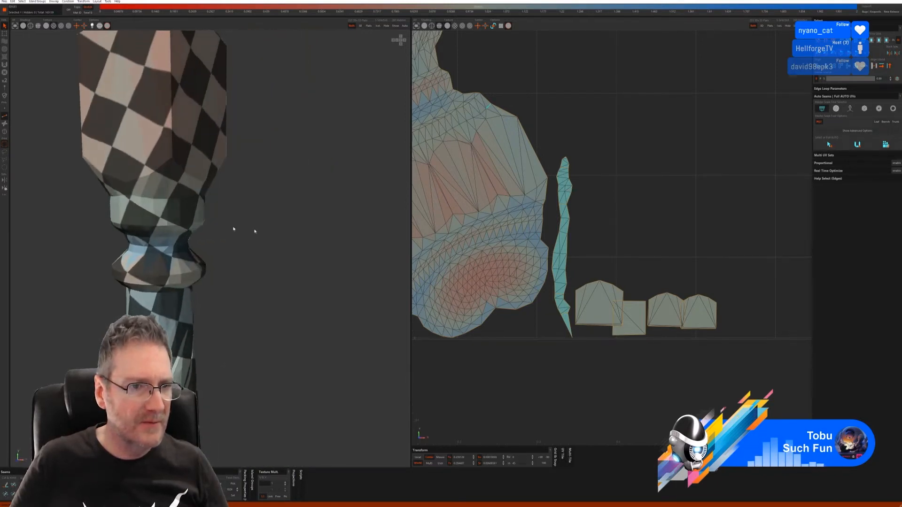
click(158, 201)
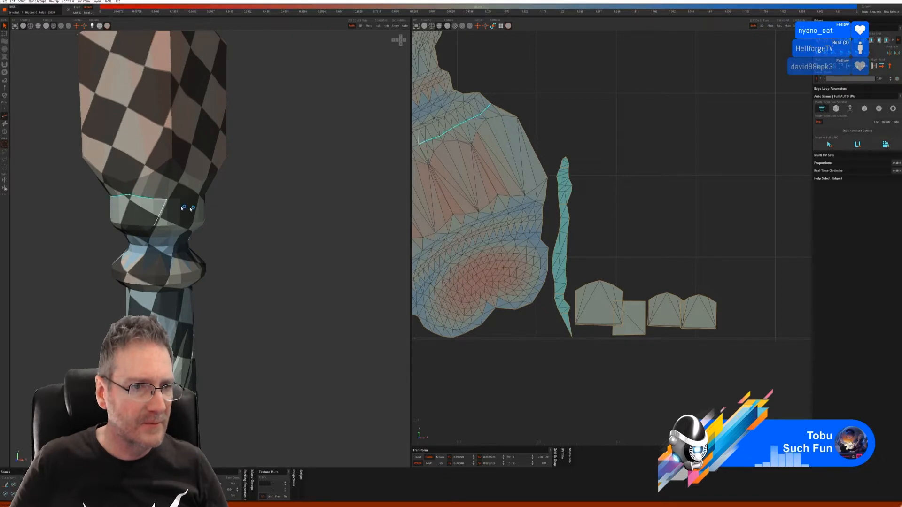
alt+drag(160, 203, 202, 212)
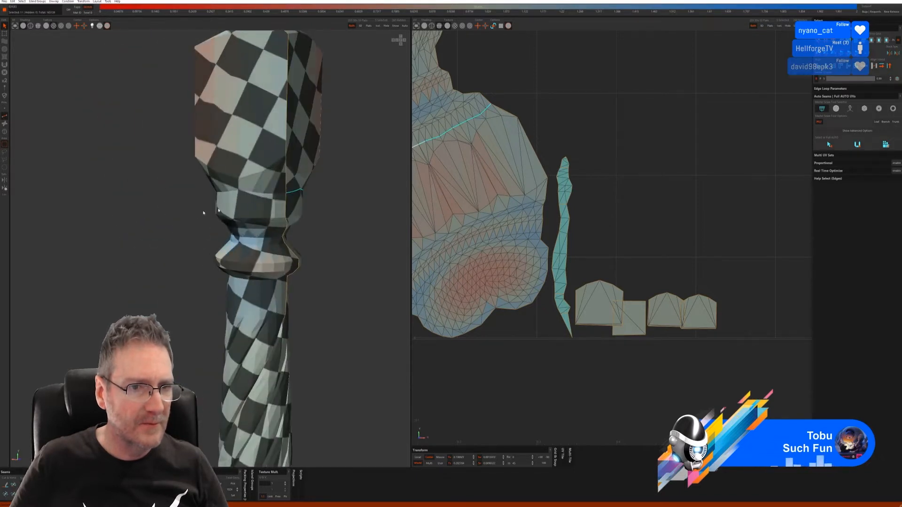
shift+click(280, 194)
click(5, 484)
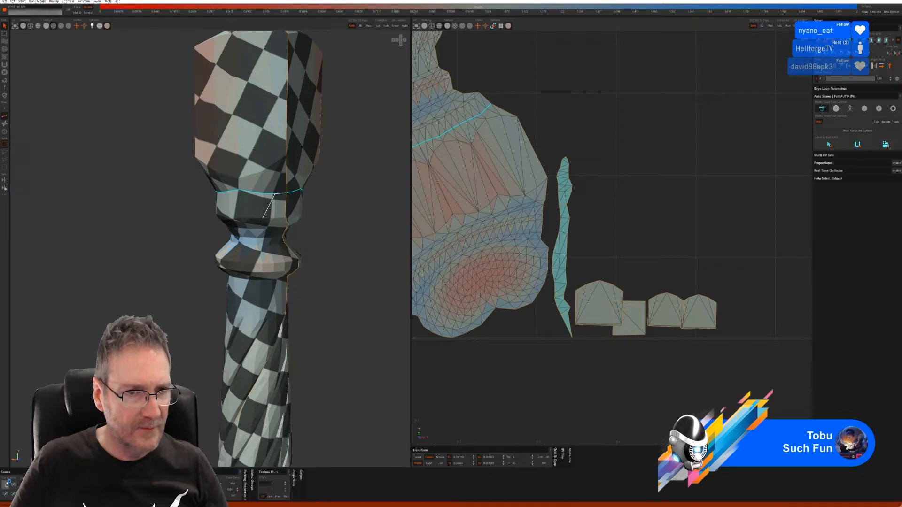
- Select the whole edge loop between the top of the faceted block and the neck above it and cut it
scroll(328, 298, down, 2)
alt+drag(327, 298, 212, 290)
alt+middle_drag(258, 260, 254, 280)
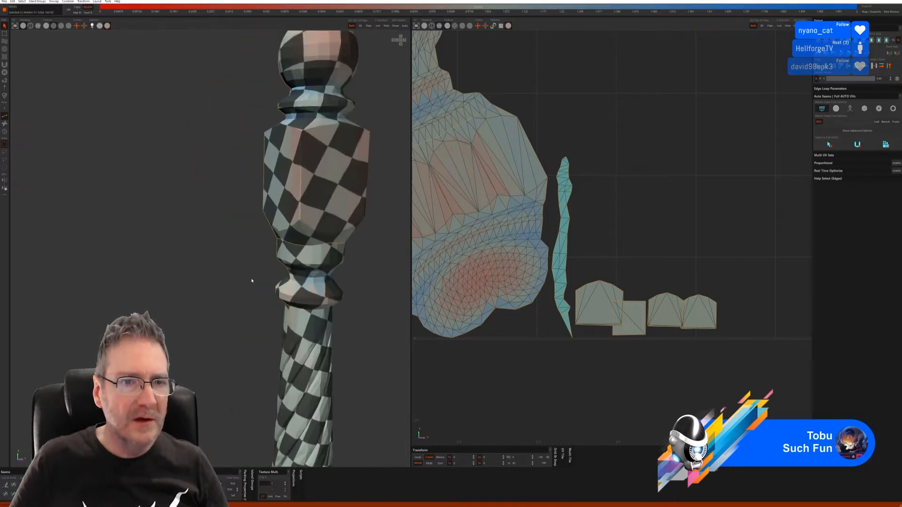
scroll(268, 277, up, 3)
alt+middle_drag(314, 262, 276, 297)
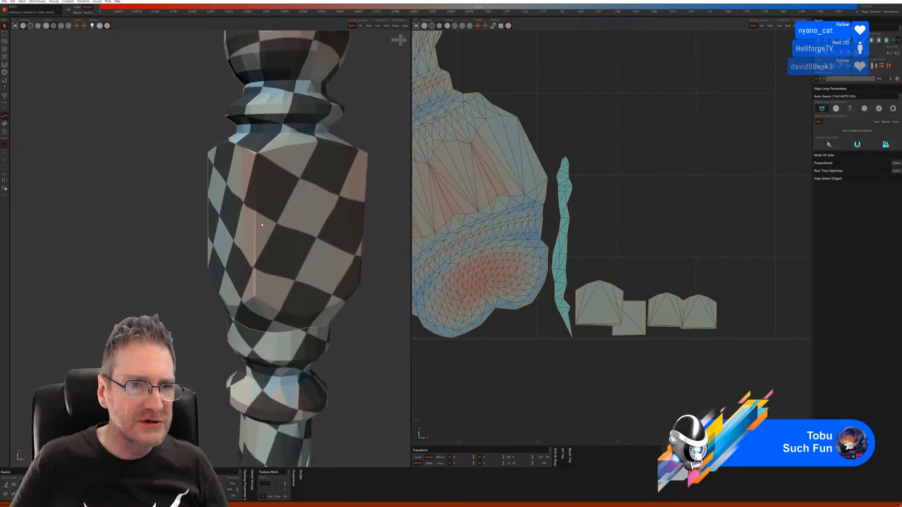
alt+drag(268, 232, 310, 240)
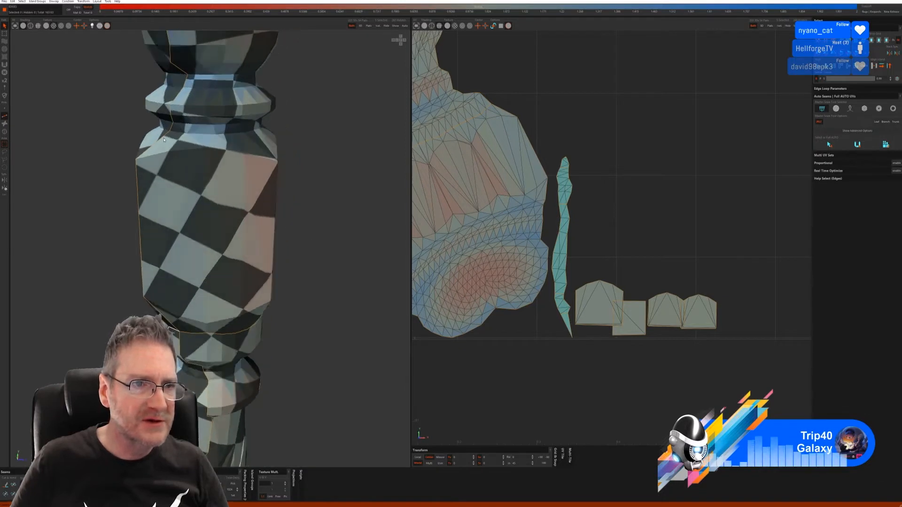
click(178, 134)
alt+drag(346, 159, 266, 159)
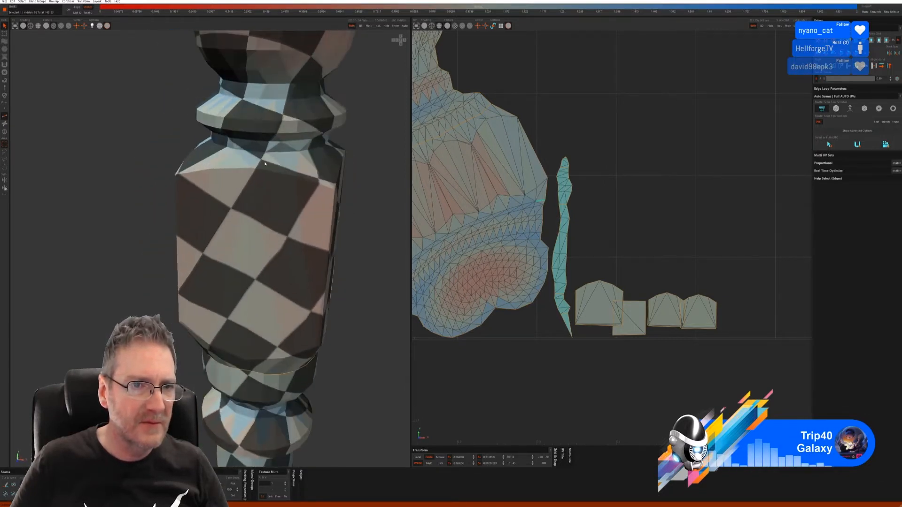
shift+click(271, 154)
alt+drag(352, 190, 235, 190)
shift+click(175, 141)
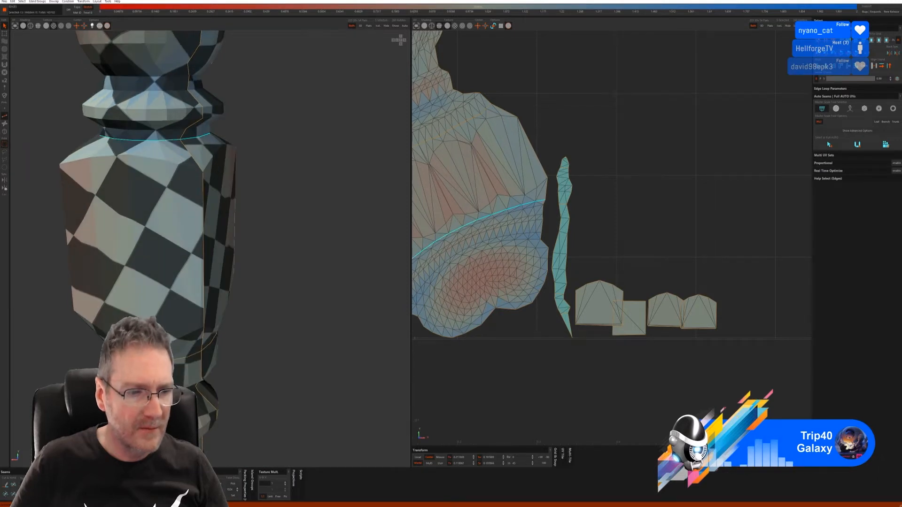
click(5, 484)
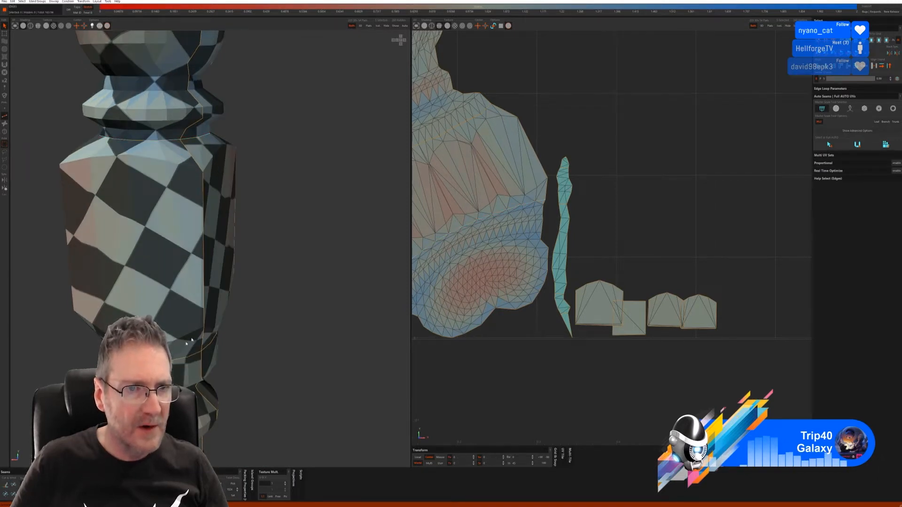
- Cut a vertical corner edge of the faceted block between its upper and lower seams
alt+drag(192, 340, 246, 326)
click(119, 149)
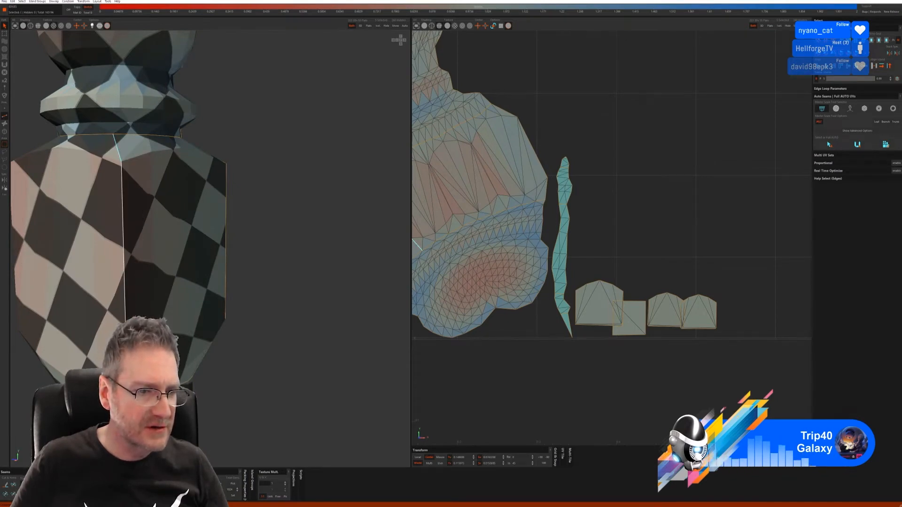
shift+click(124, 347)
alt+drag(222, 423, 264, 397)
click(5, 485)
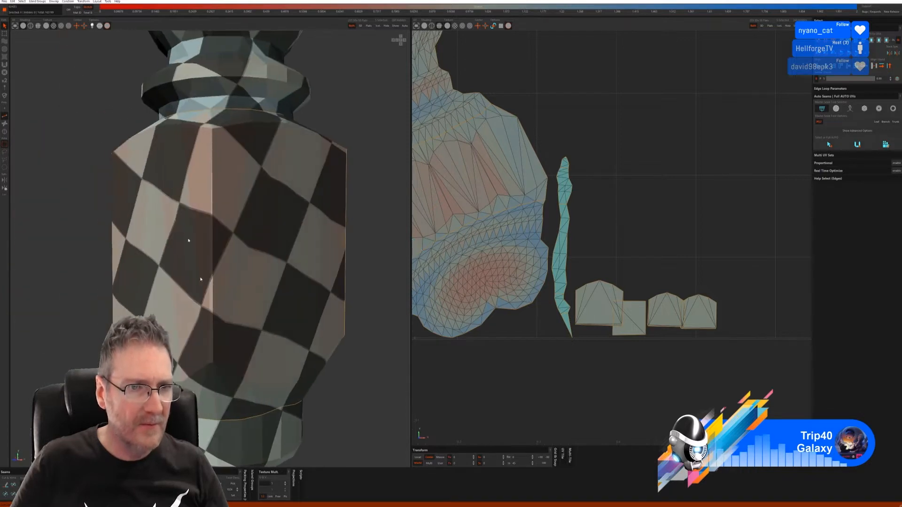
- Cut the next vertical corner of the faceted block from the upper seam down to the lower seam
click(214, 117)
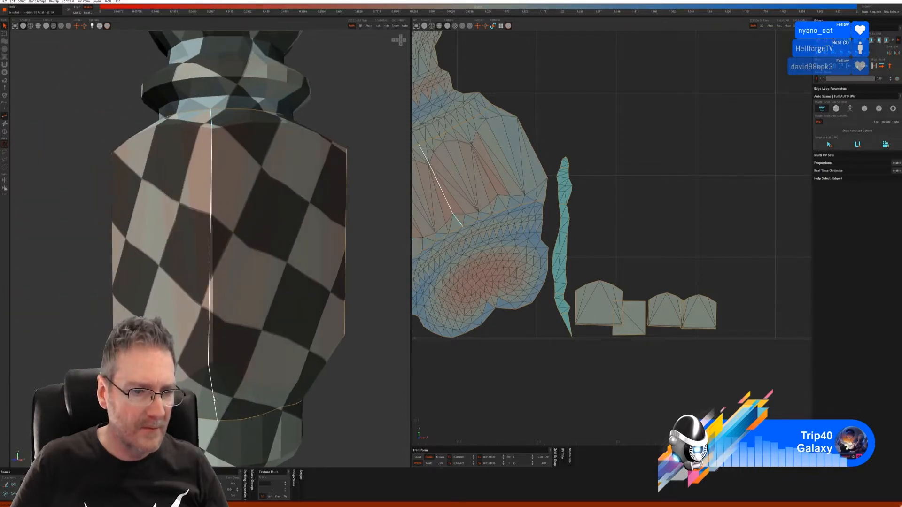
shift+click(214, 401)
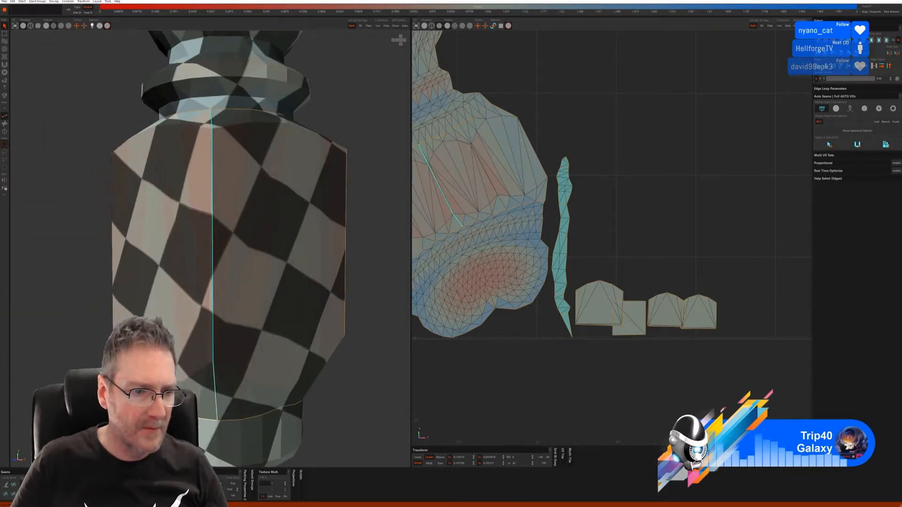
click(14, 485)
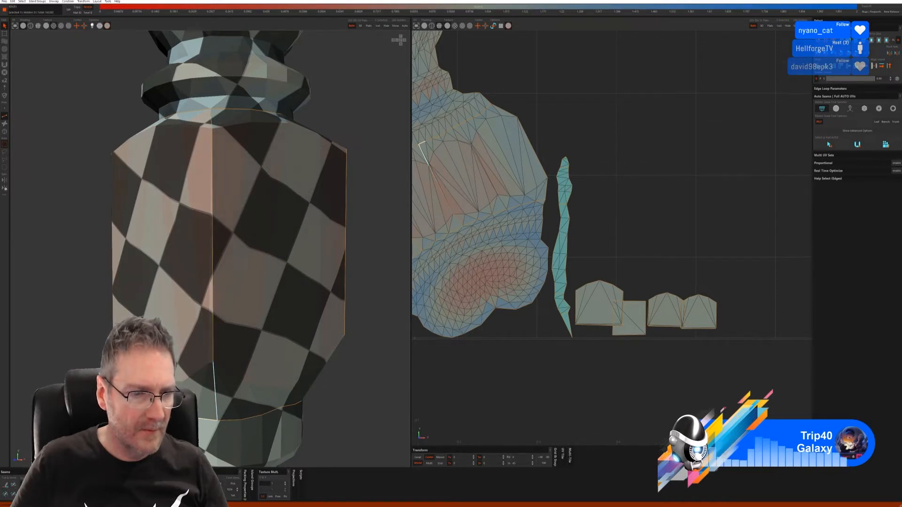
alt+drag(238, 338, 272, 310)
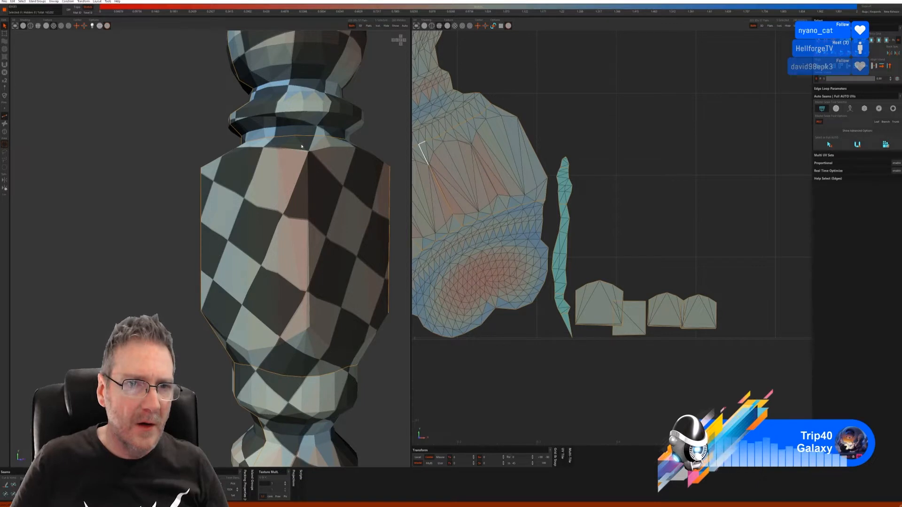
- Cut the remaining vertical corner edge of the faceted block from the upper seam to the lower seam and unfold the UVs
click(308, 146)
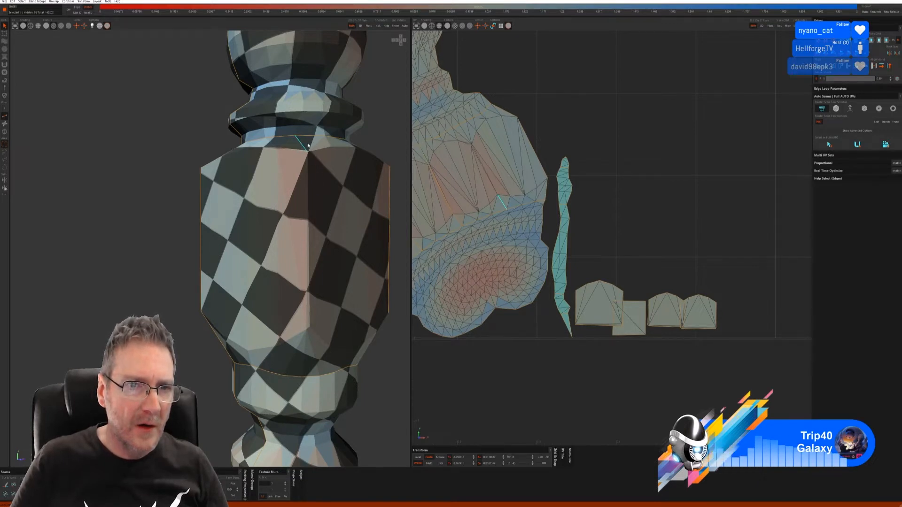
key(ctrl+z)
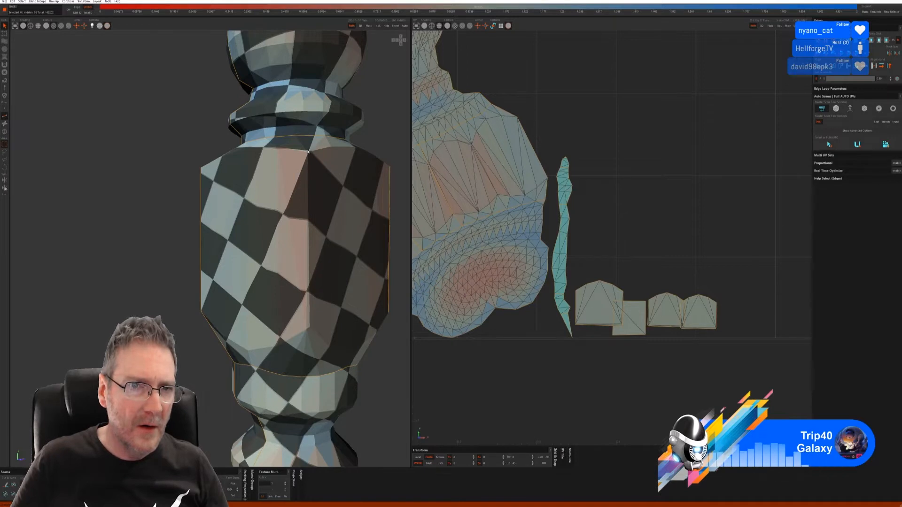
click(306, 146)
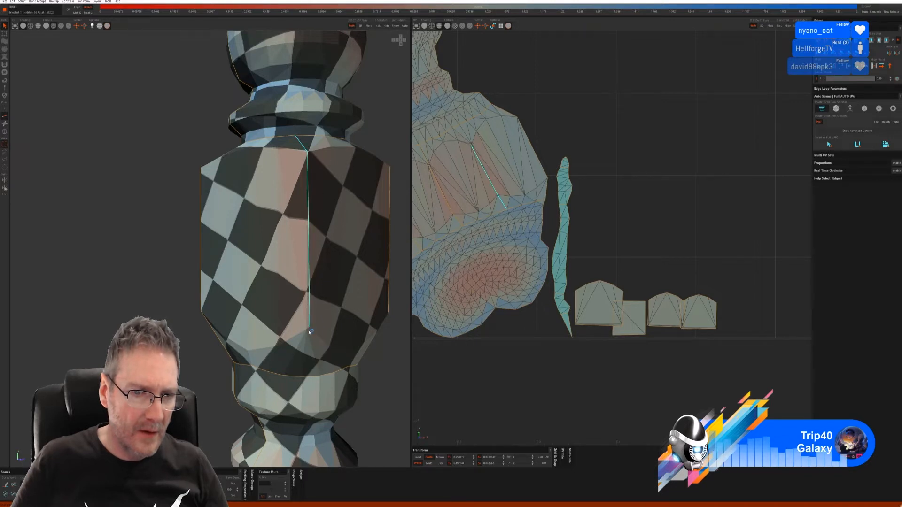
shift+click(312, 350)
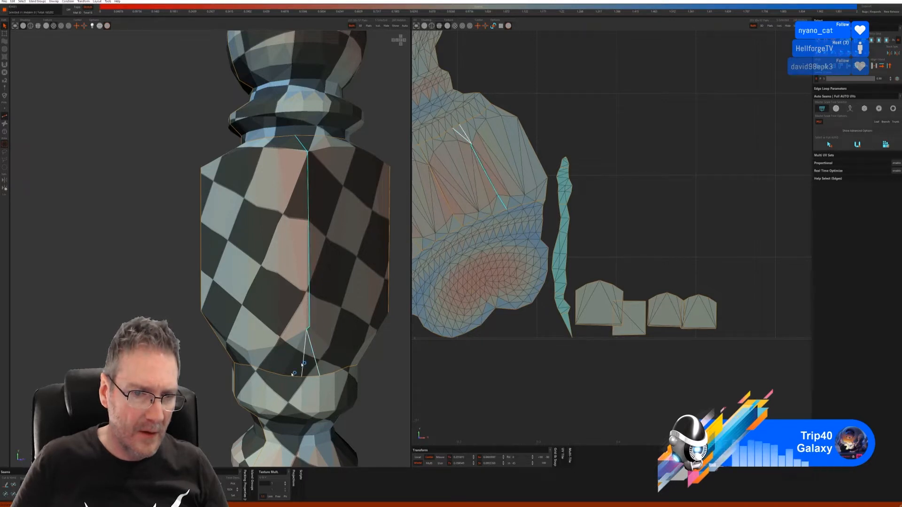
click(6, 485)
scroll(169, 398, down, 5)
alt+drag(169, 398, 155, 400)
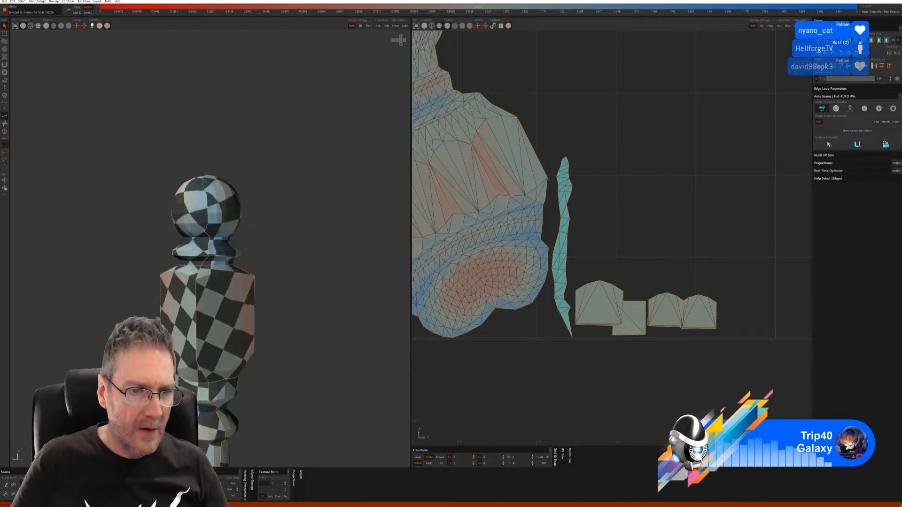
alt+middle_drag(155, 401, 198, 306)
key(u)
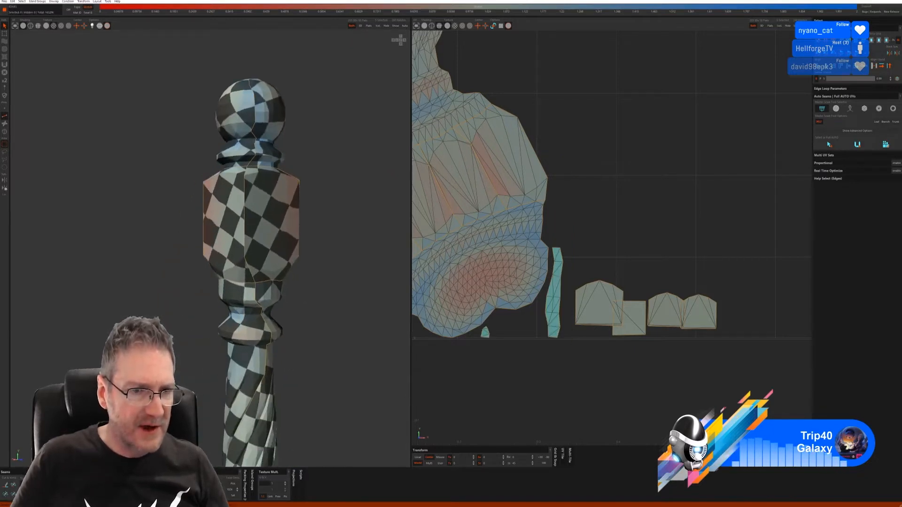
- Inspect the checker pattern along the whole leg and the cut islands in the UV layout
alt+right_drag(324, 365, 219, 356)
alt+middle_drag(257, 345, 243, 269)
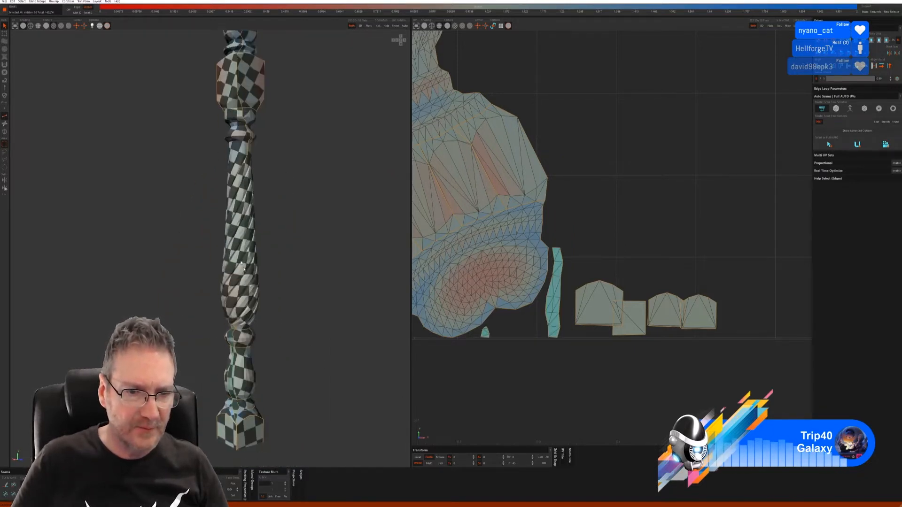
alt+drag(284, 354, 237, 342)
alt+middle_drag(217, 137, 240, 234)
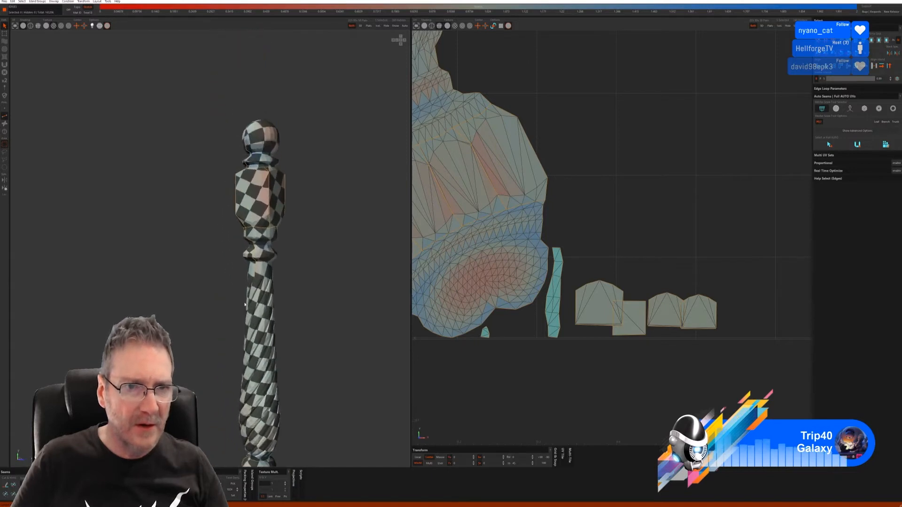
alt+right_drag(239, 234, 276, 234)
alt+drag(277, 234, 296, 250)
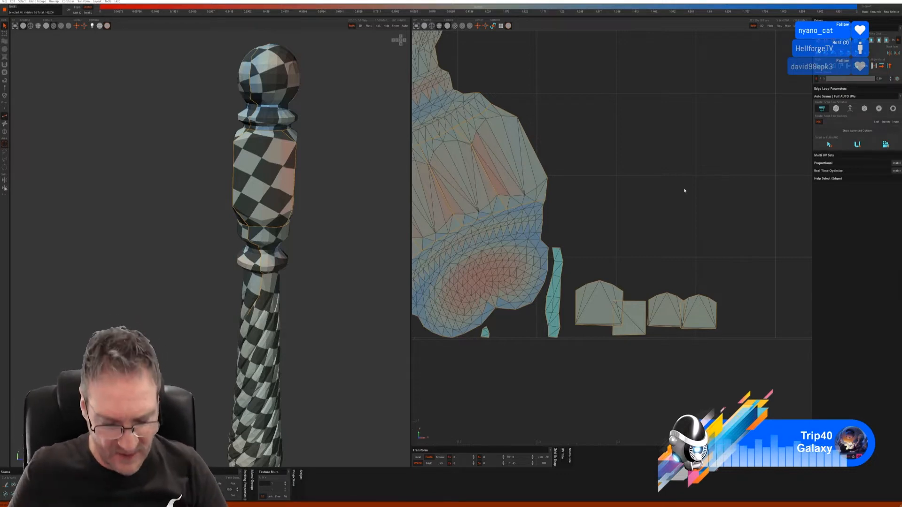
mouse_move(318, 282)
middle_down()
mouse_move(308, 276)
mouse_move(323, 272)
mouse_move(296, 268)
mouse_move(319, 276)
middle_up()
scroll(611, 221, down, 5)
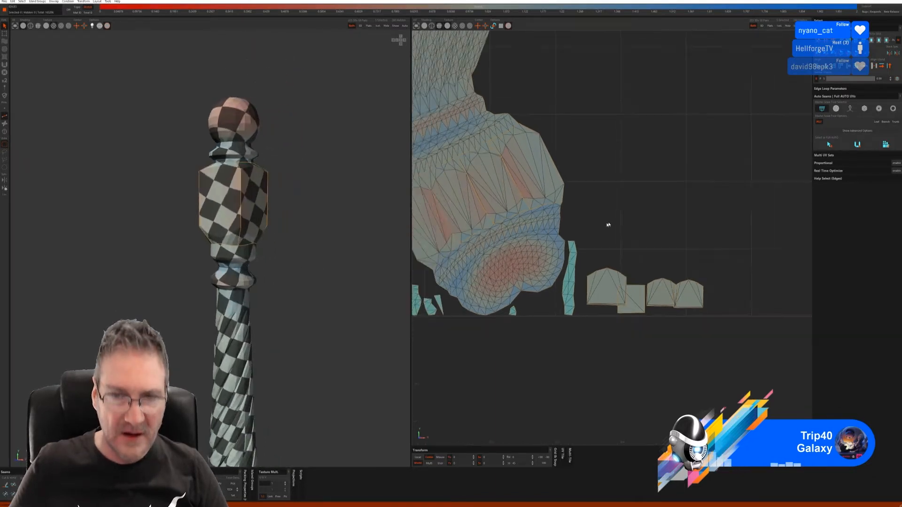
scroll(510, 276, up, 5)
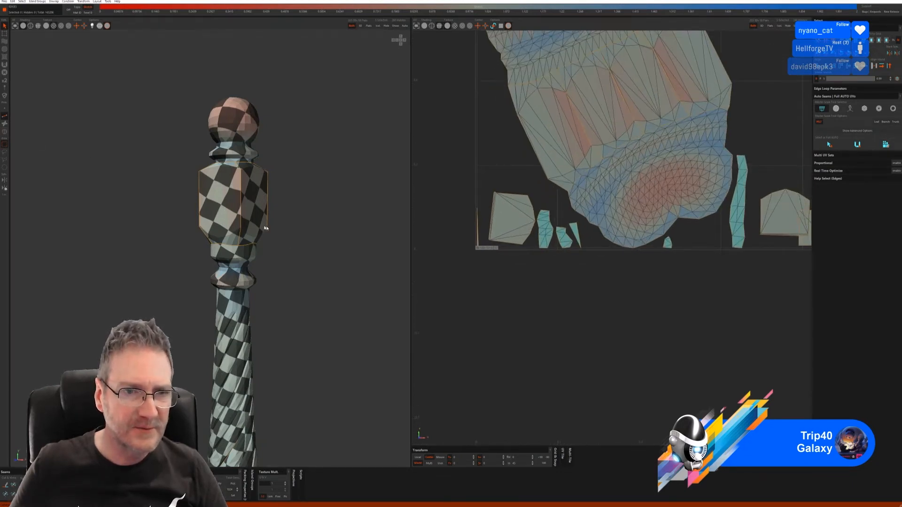
- In island mode, select one face of the faceted block and pack its island out of the large UV shell
click(6, 132)
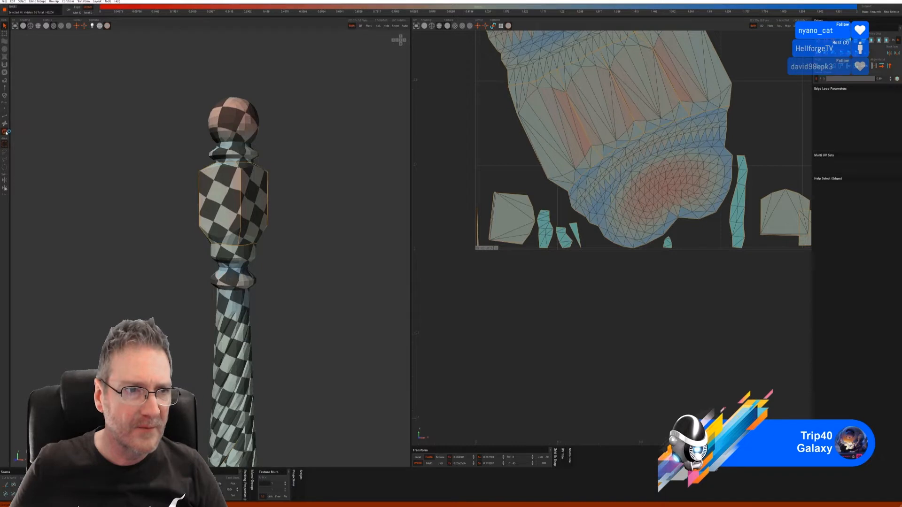
click(221, 202)
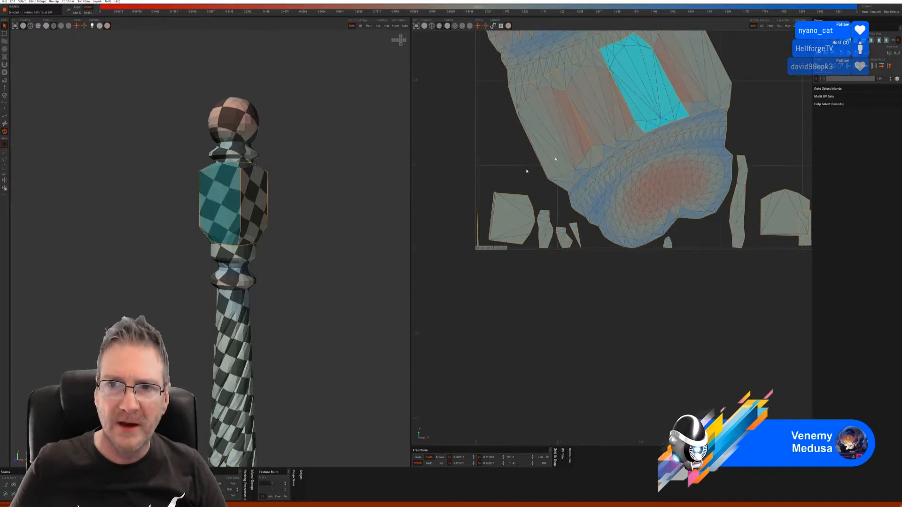
click(188, 486)
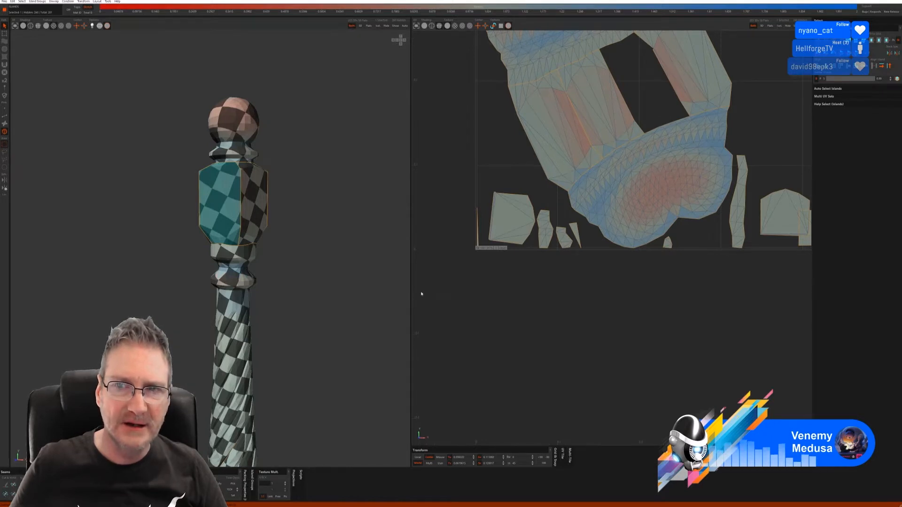
scroll(515, 313, down, 1)
scroll(515, 312, down, 2)
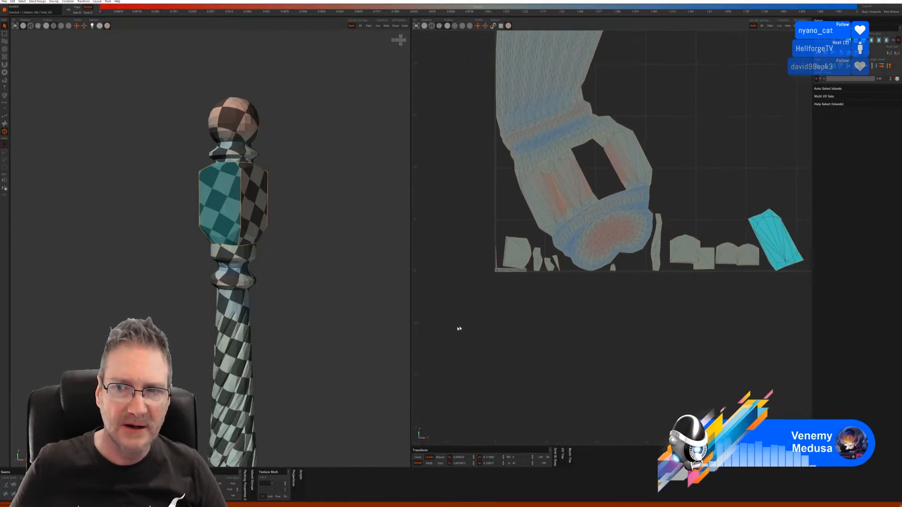
- Pack the faceted block's other three face islands one by one into the row of small islands
click(562, 198)
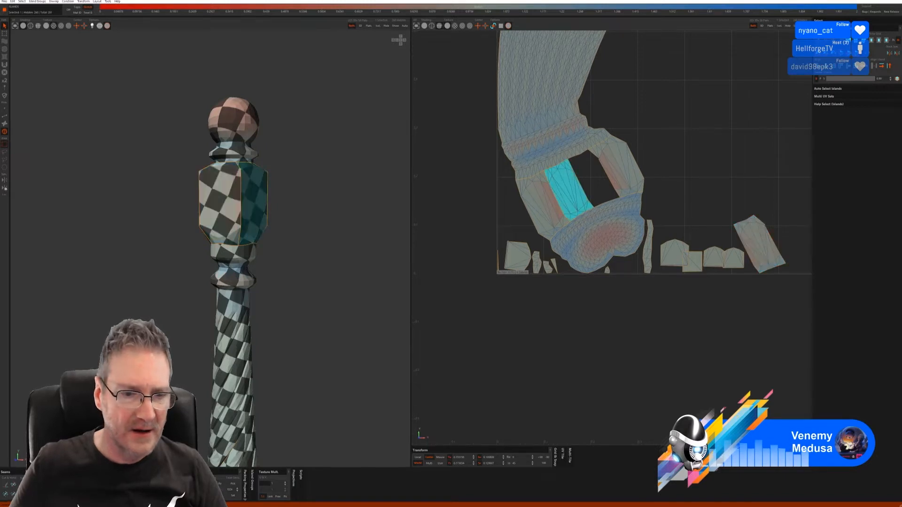
key(p)
click(548, 216)
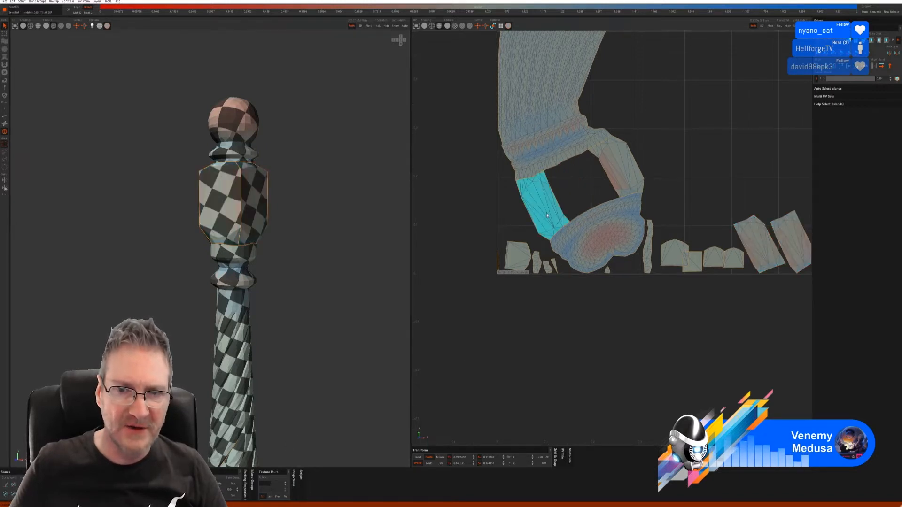
key(p)
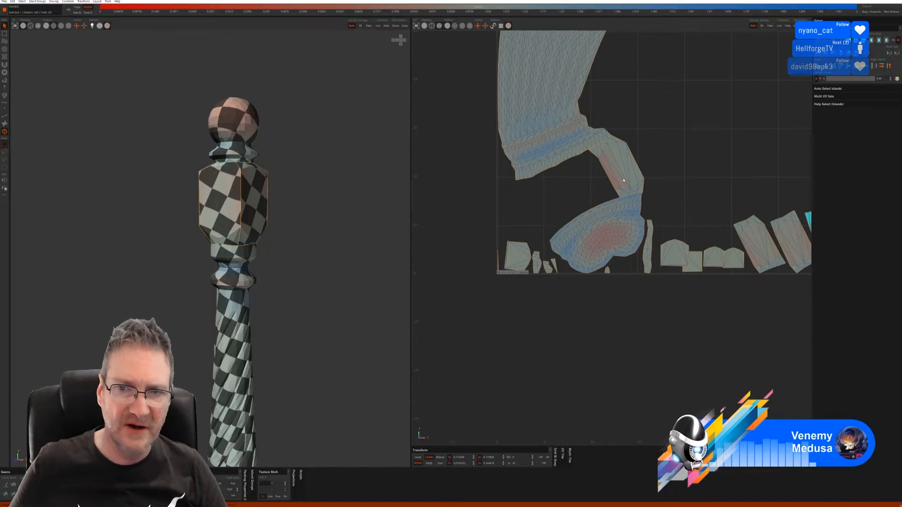
click(624, 181)
key(p)
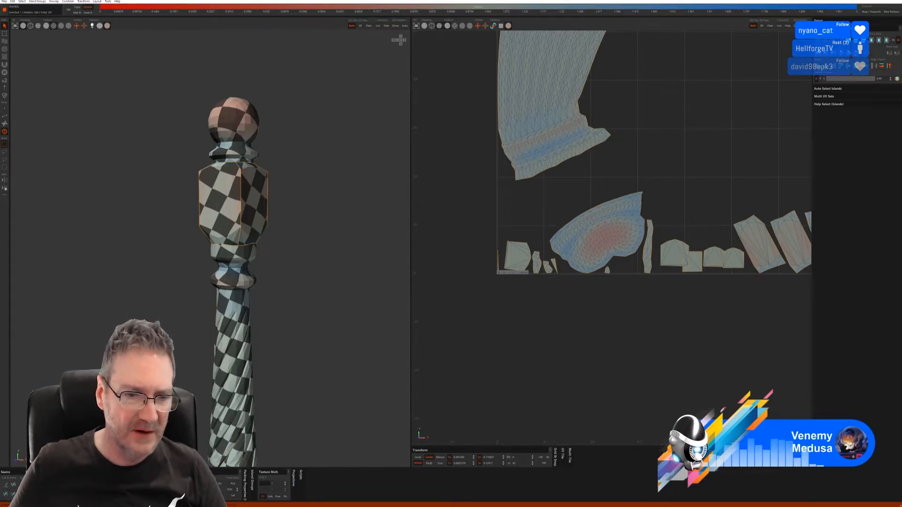
scroll(620, 331, up, 2)
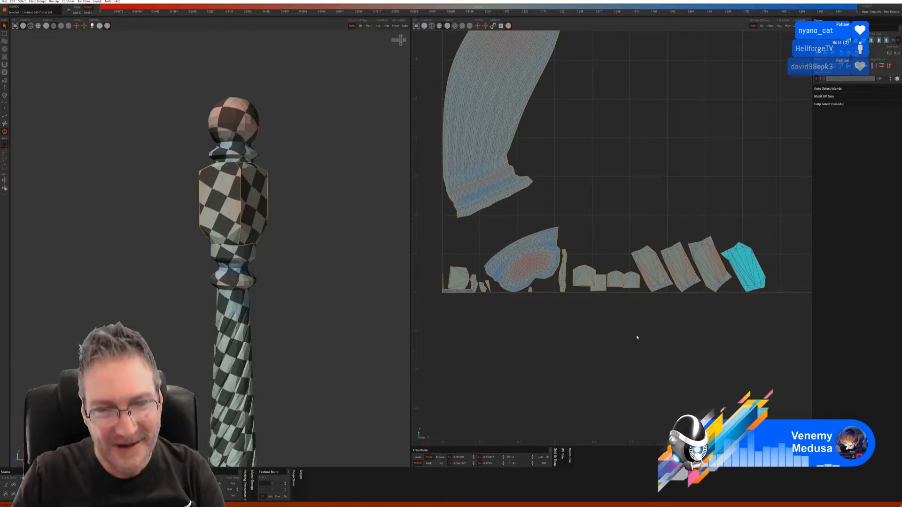
- Unfold each of the four faceted block face islands individually
click(657, 269)
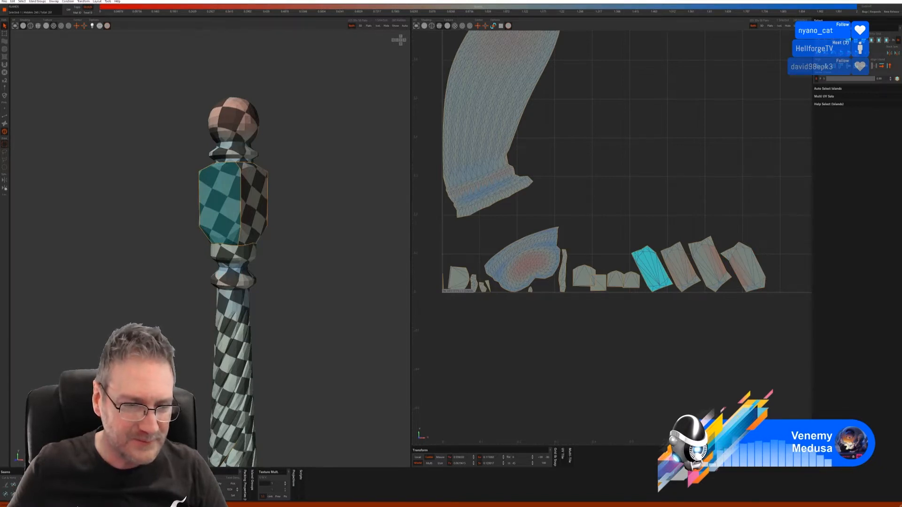
key(u)
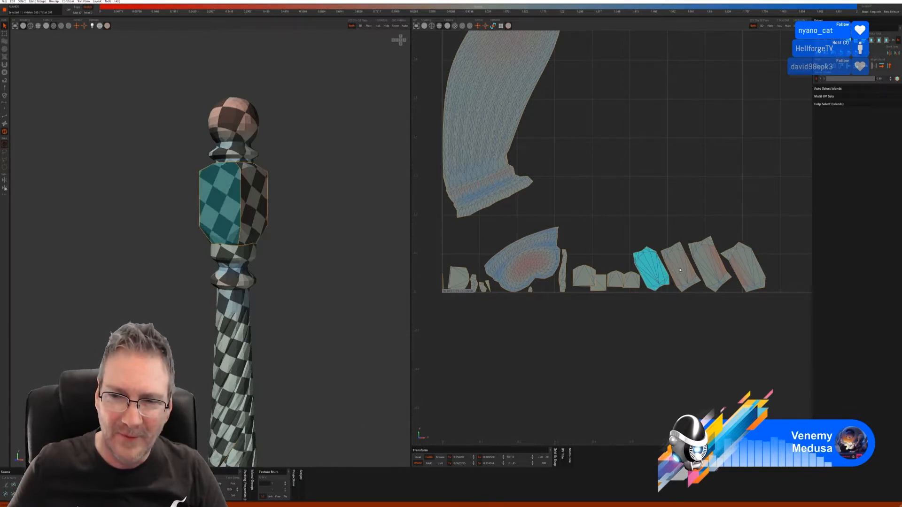
click(680, 269)
key(u)
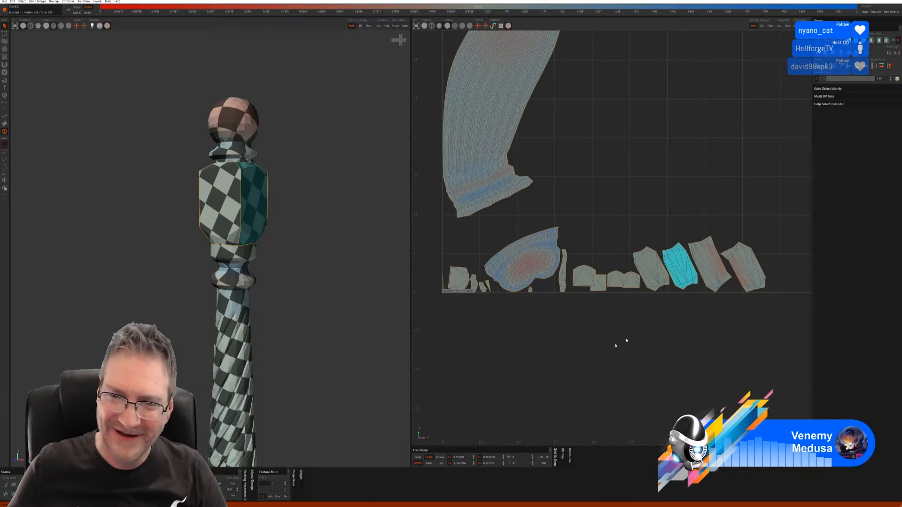
click(711, 266)
key(u)
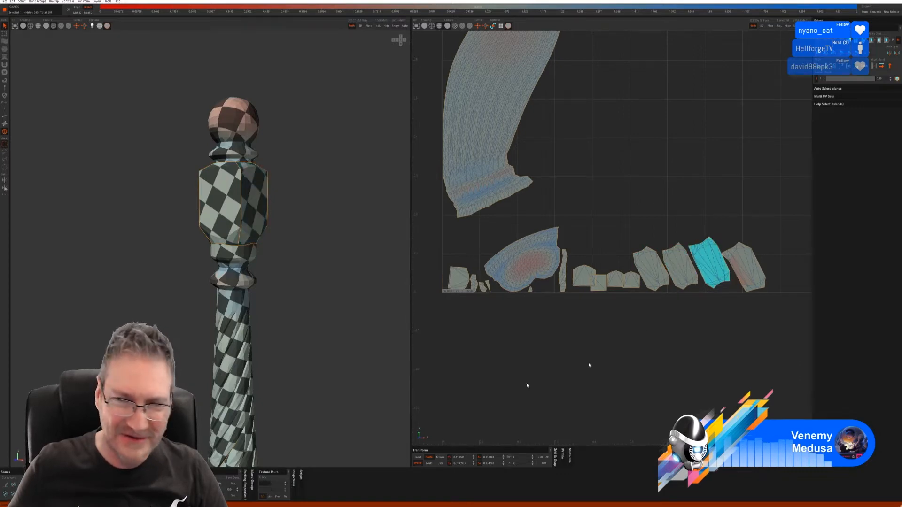
click(750, 269)
key(u)
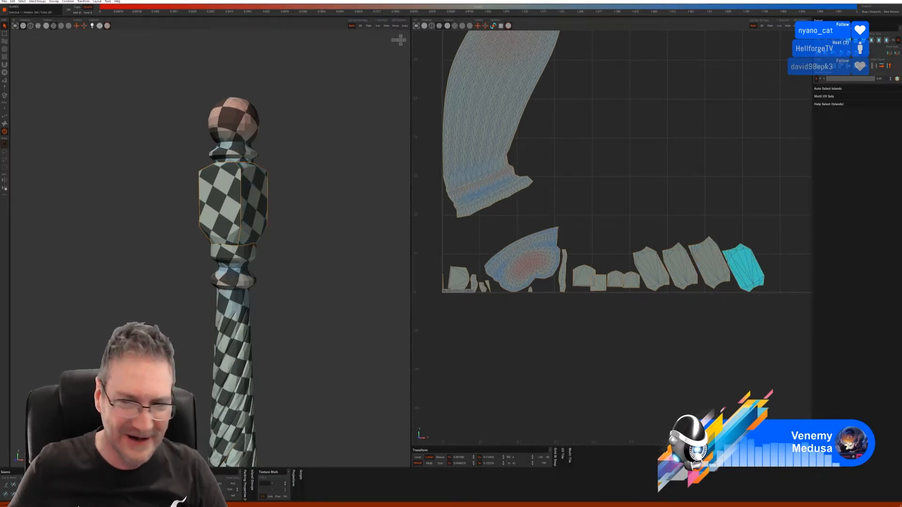
- Straighten the four faceted block face islands one by one so they stand upright in the UV layout
click(648, 269)
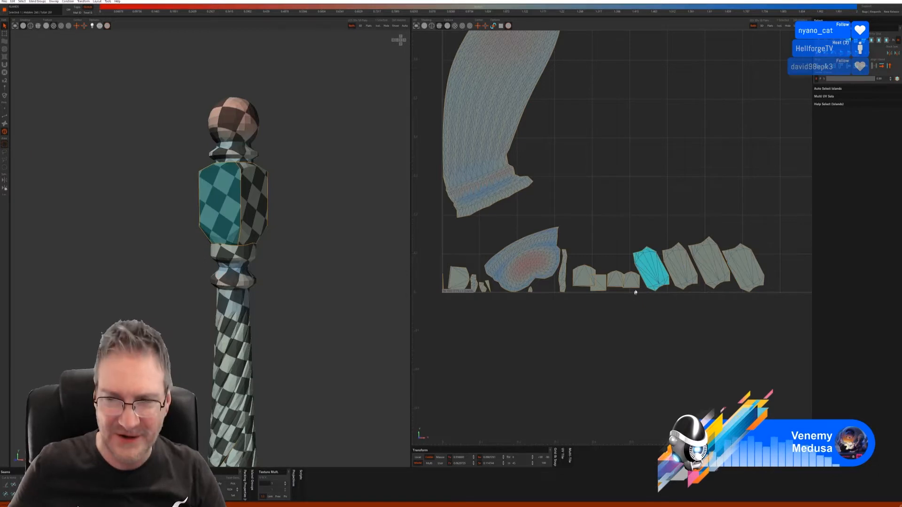
drag(648, 269, 758, 275)
click(680, 274)
click(715, 258)
click(750, 260)
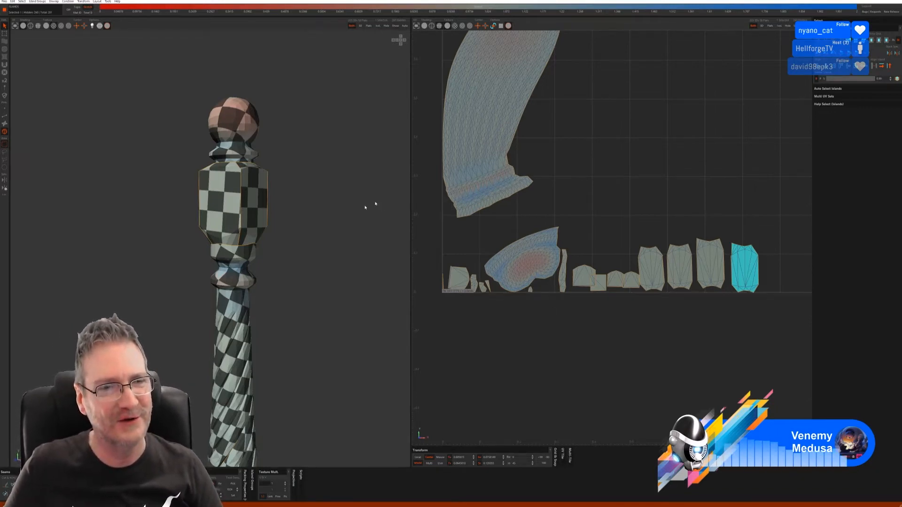
- Select the long UV island of the twisted shaft and optimize it
scroll(286, 274, down, 5)
scroll(279, 215, up, 2)
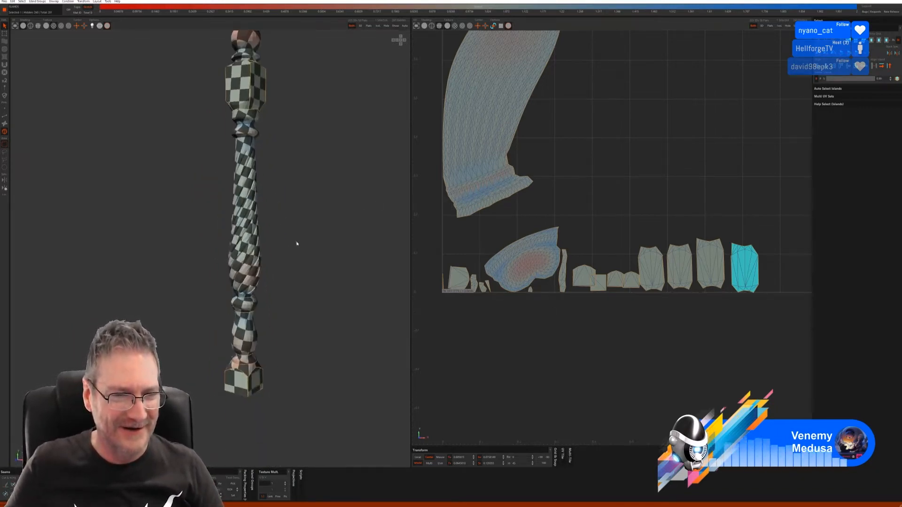
alt+drag(296, 244, 233, 241)
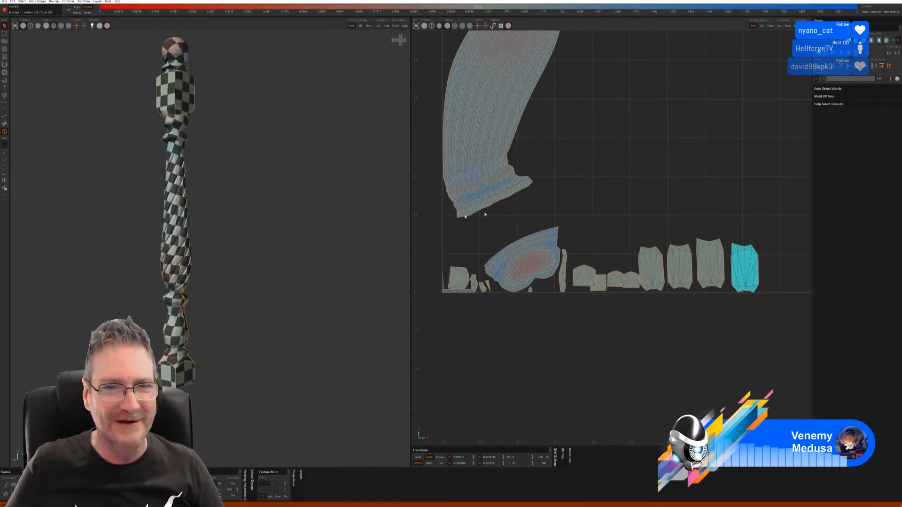
scroll(589, 208, down, 2)
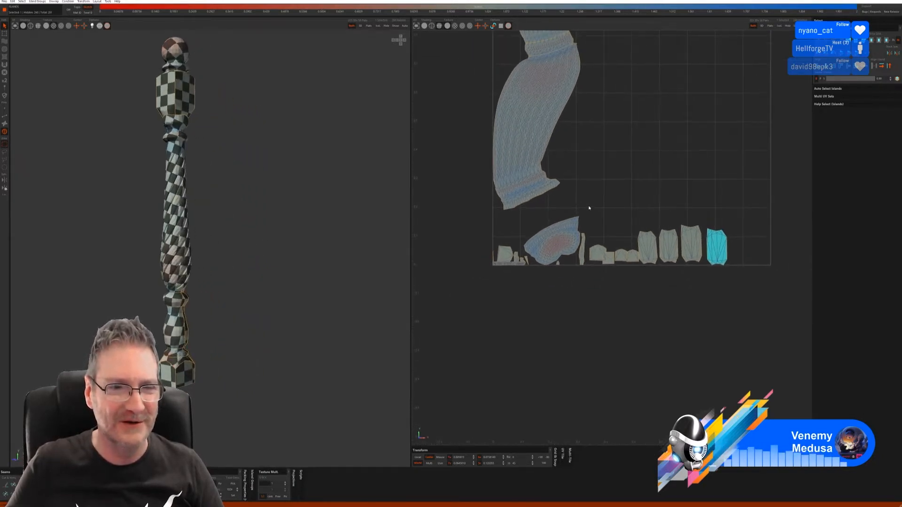
click(545, 131)
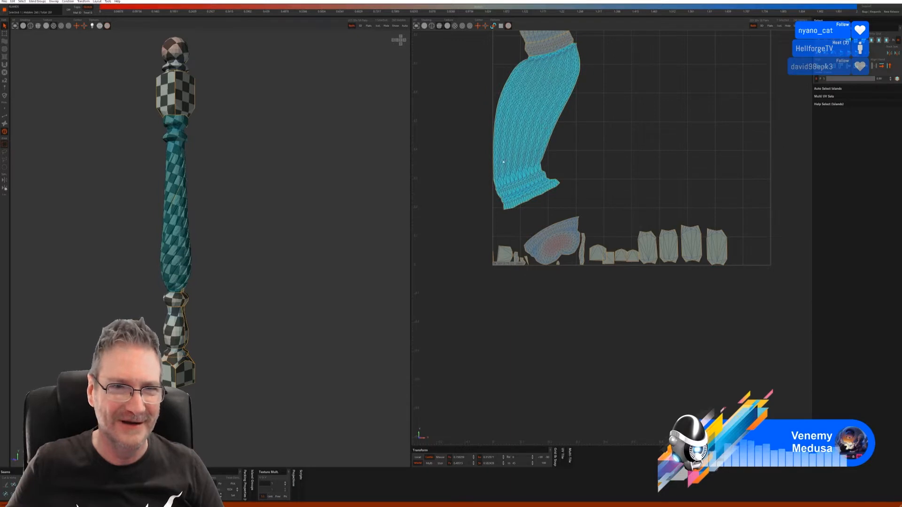
key(o)
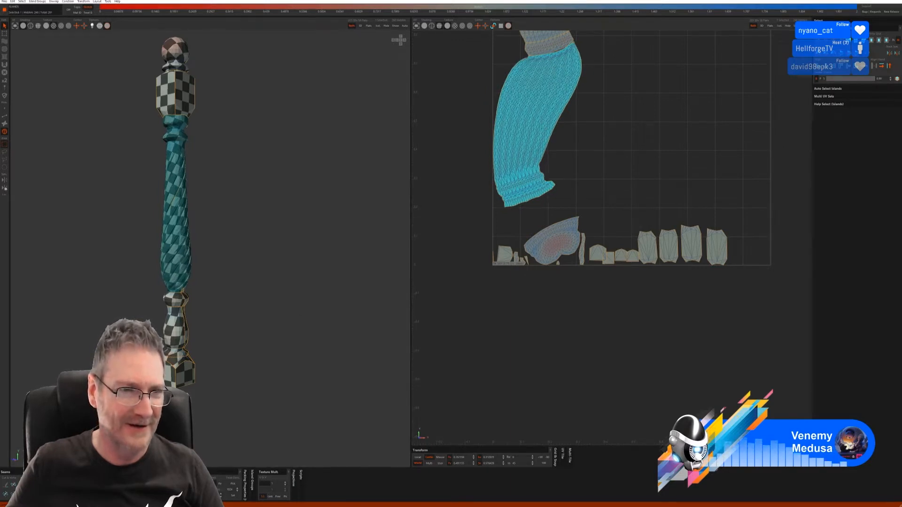
click(614, 146)
- Select the lower turned section's UV islands one by one and unfold the jagged island from the base block's shoulder
middle_drag(614, 146, 624, 210)
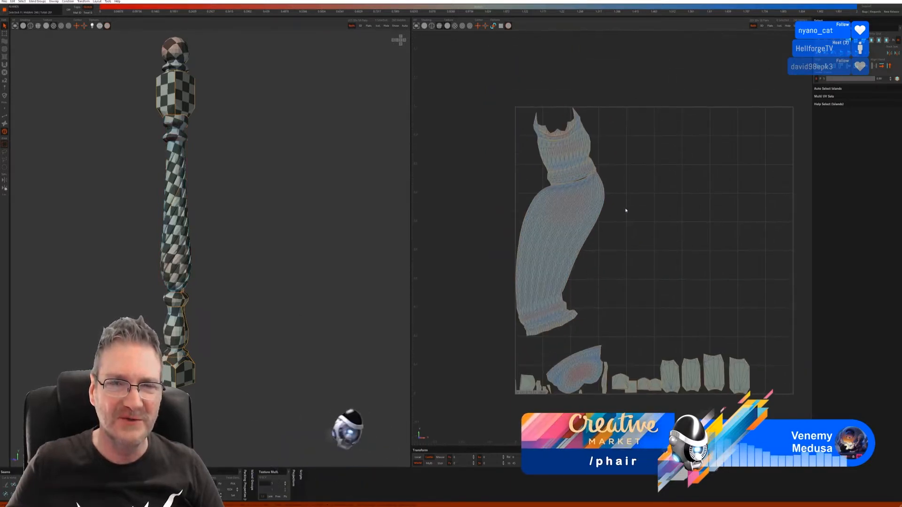
click(583, 175)
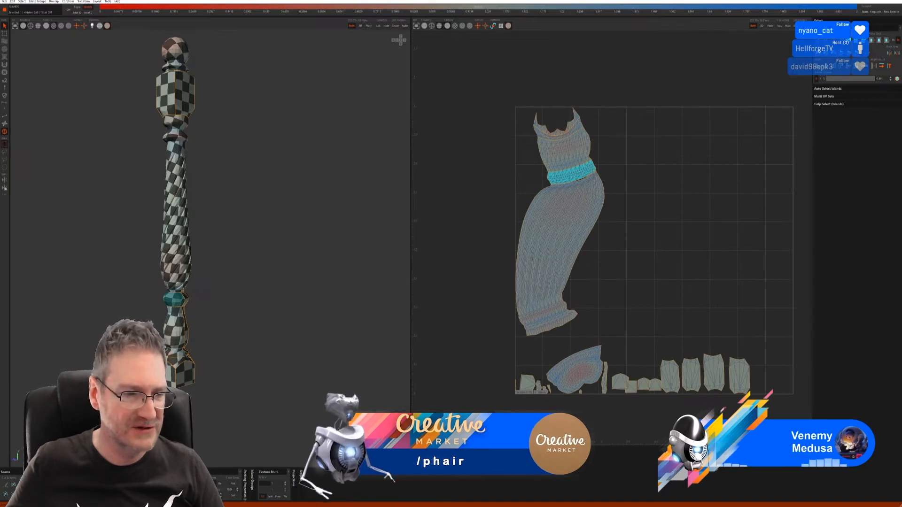
click(562, 144)
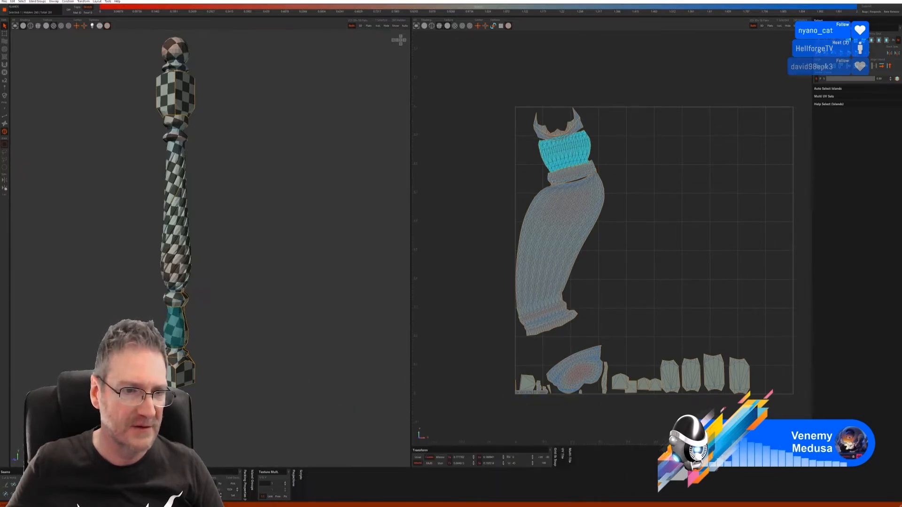
click(524, 148)
click(543, 133)
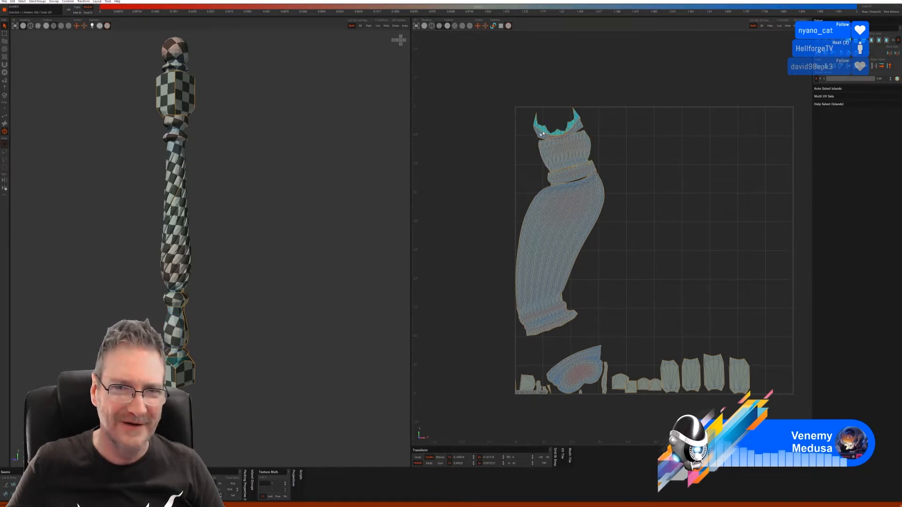
key(u)
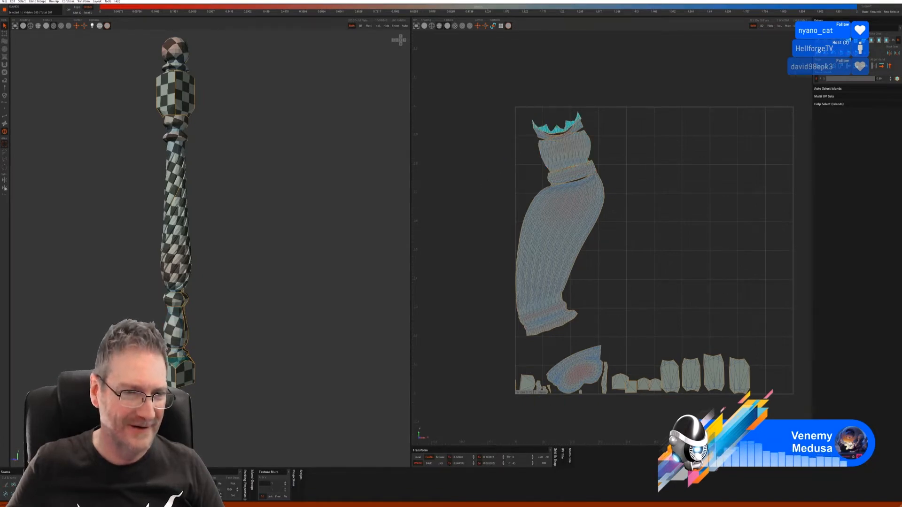
- Unfold the narrow ring island above the base block, and pack all islands into the UV tile
click(544, 137)
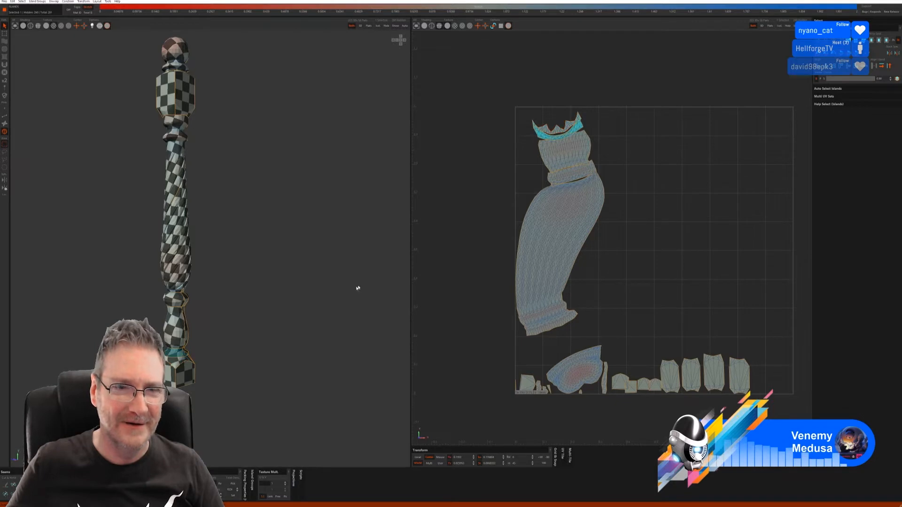
key(u)
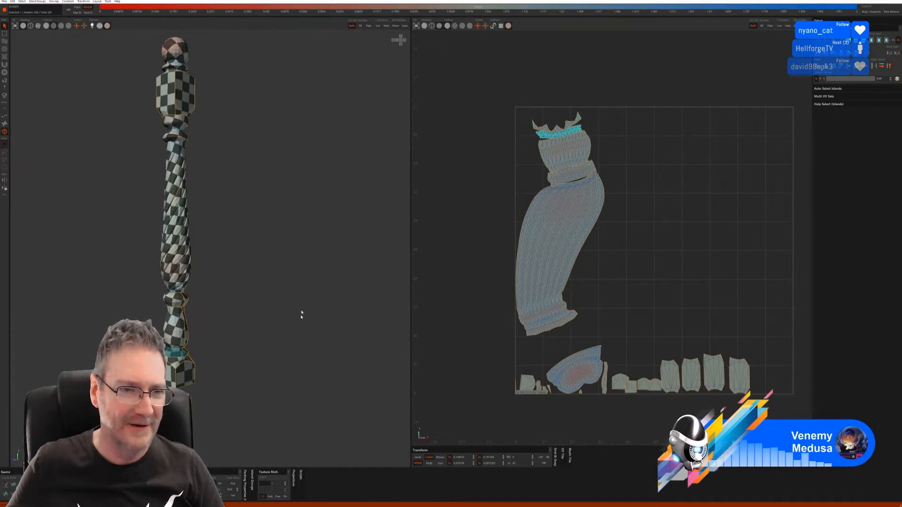
click(408, 240)
key(p)
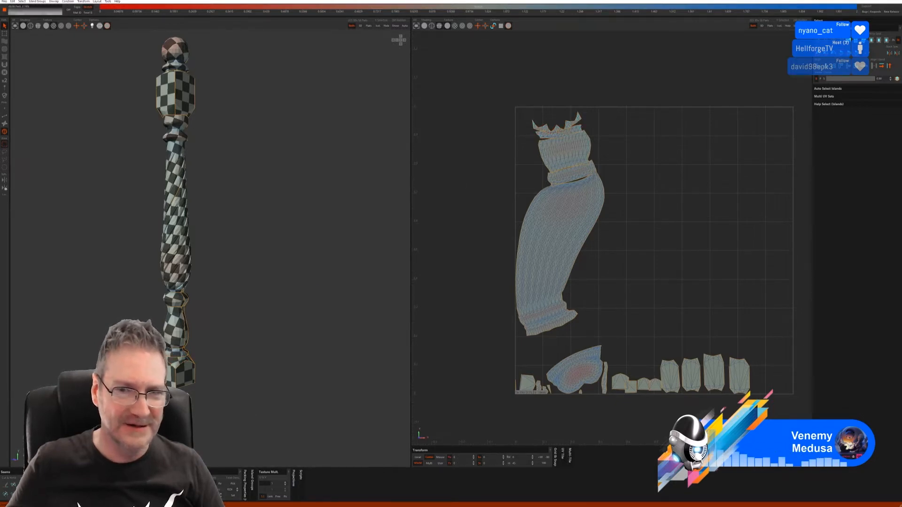
- Examine the checker pattern and seams along the leg, from the top ball down the twisted shaft to the lower bead
alt+drag(312, 239, 312, 269)
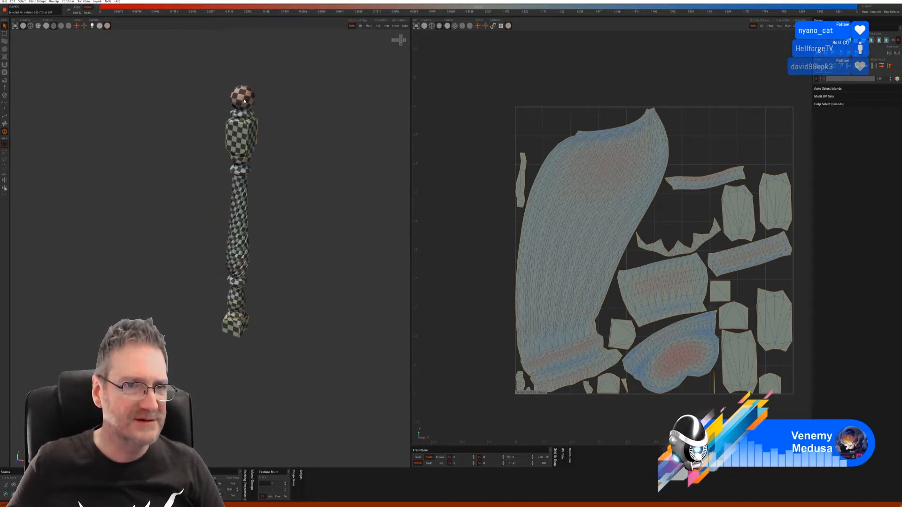
alt+drag(248, 99, 251, 130)
alt+right_drag(251, 130, 304, 108)
alt+drag(303, 109, 250, 88)
alt+drag(290, 214, 289, 196)
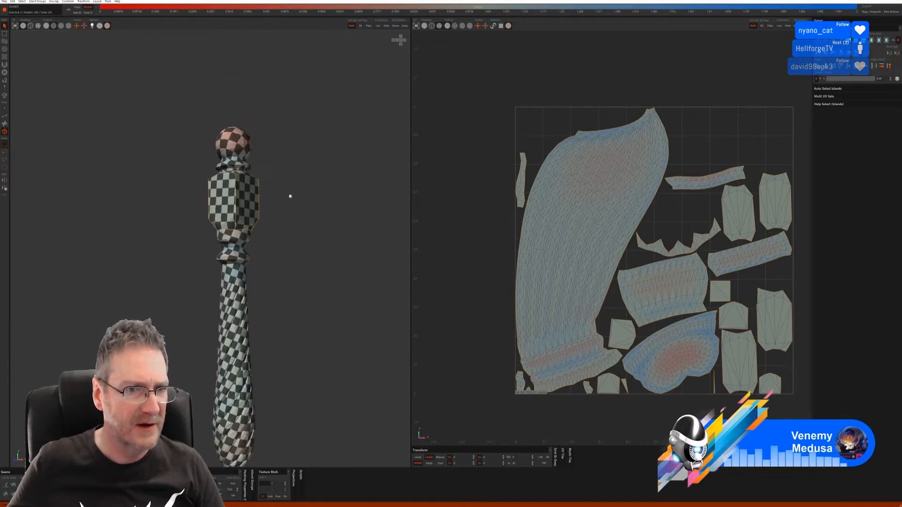
alt+right_drag(282, 348, 274, 348)
alt+middle_drag(274, 342, 268, 284)
alt+right_drag(268, 285, 249, 290)
alt+drag(249, 290, 150, 283)
alt+right_drag(259, 341, 318, 360)
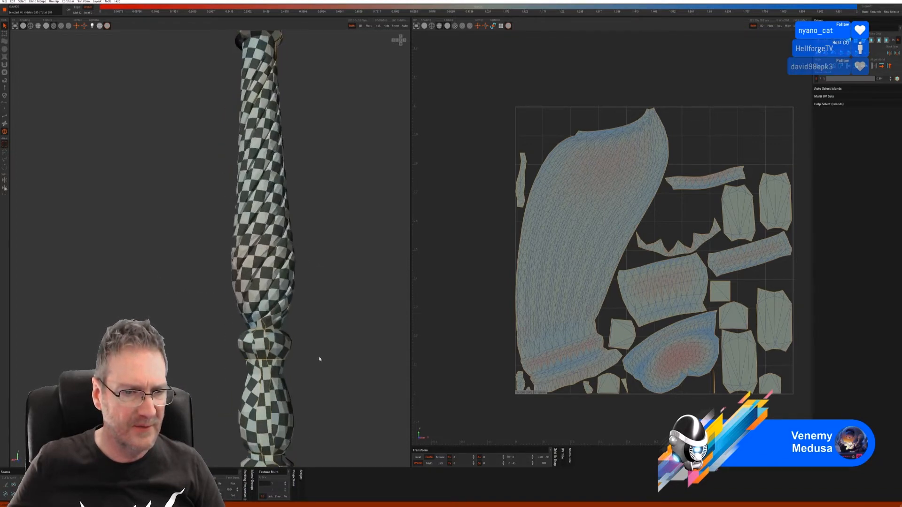
alt+middle_drag(318, 360, 306, 302)
alt+right_drag(305, 302, 306, 325)
alt+drag(306, 325, 271, 235)
alt+drag(276, 239, 230, 205)
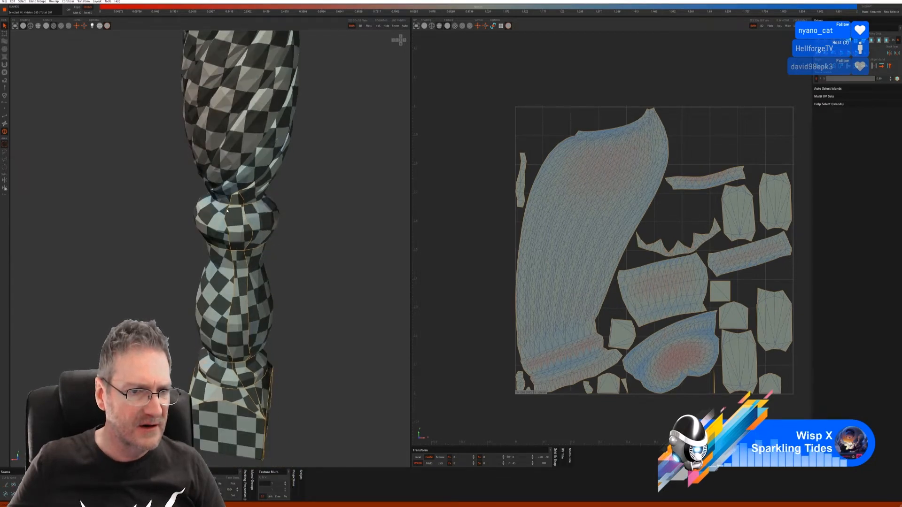
- Weld the separate strip on the bead below the twisted shaft to the rest of the bead along one vertical edge
click(227, 211)
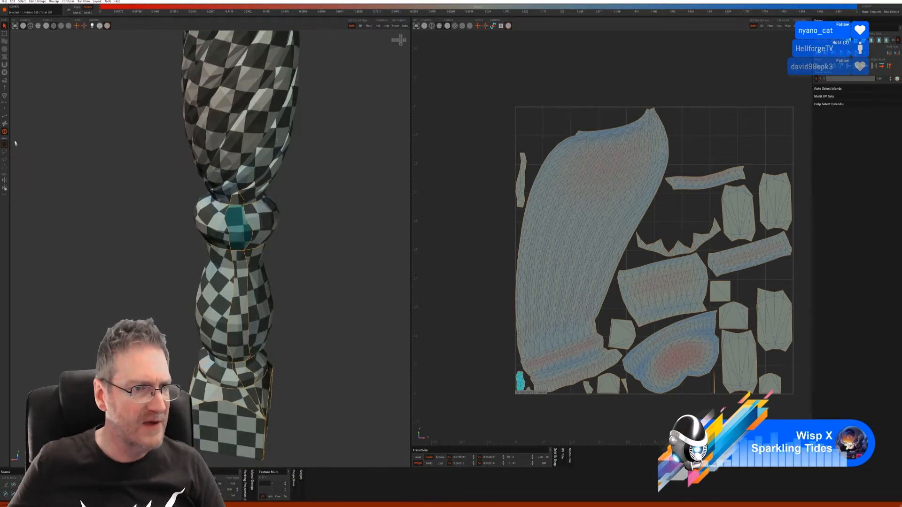
click(5, 116)
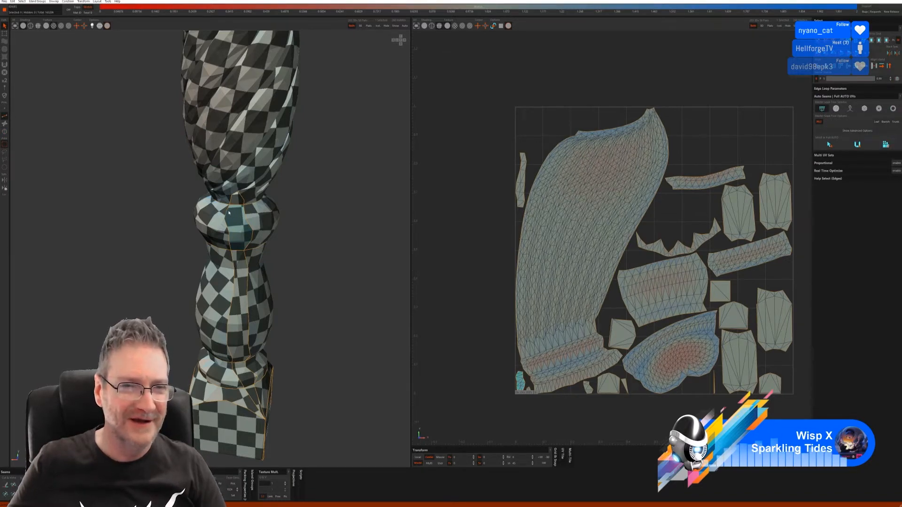
click(227, 213)
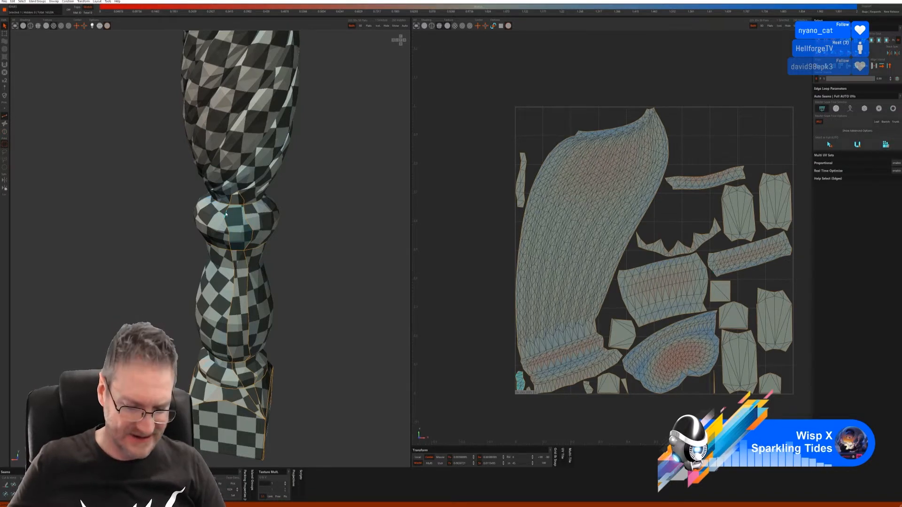
scroll(226, 214, up, 3)
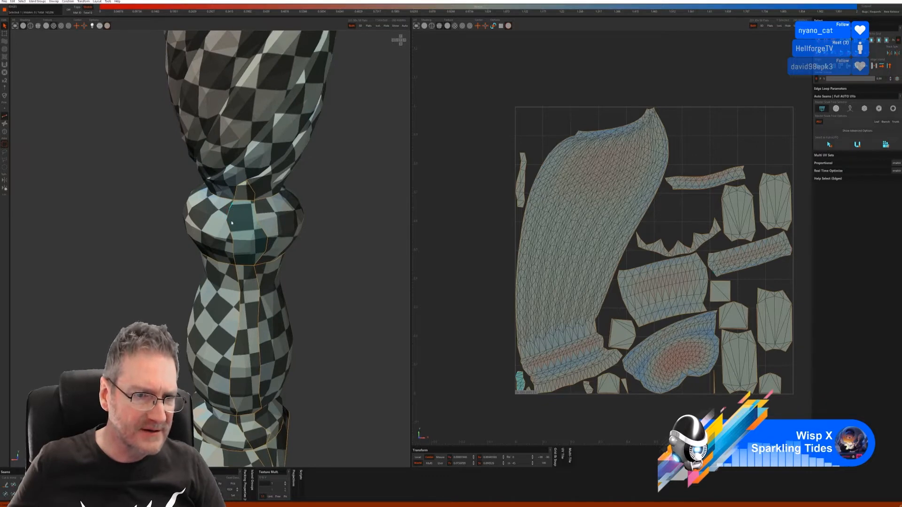
click(231, 223)
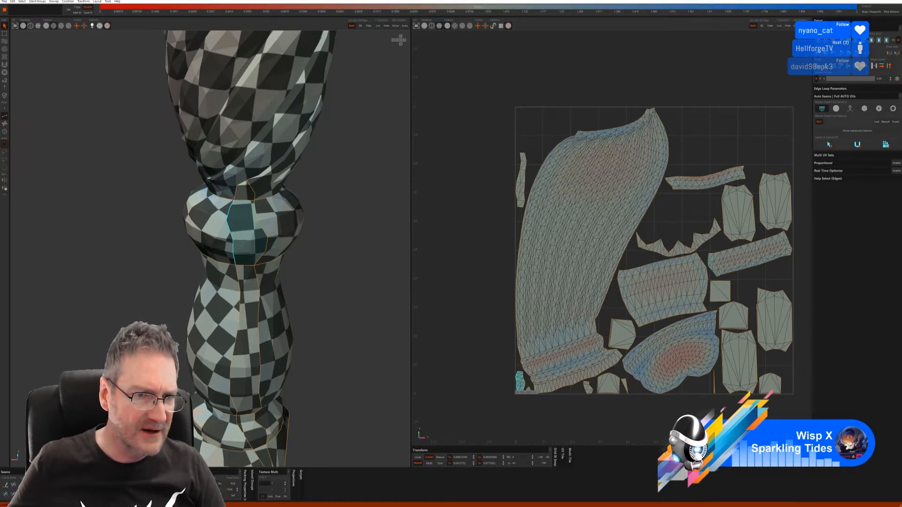
click(15, 484)
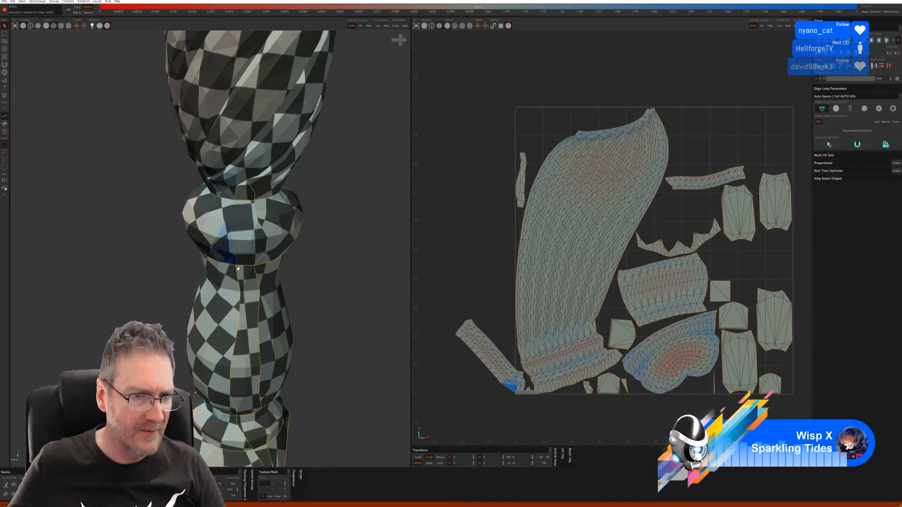
- Weld the narrow strip of the vase-shaped section below the bead along its vertical seam, and unfold the merged island
click(237, 415)
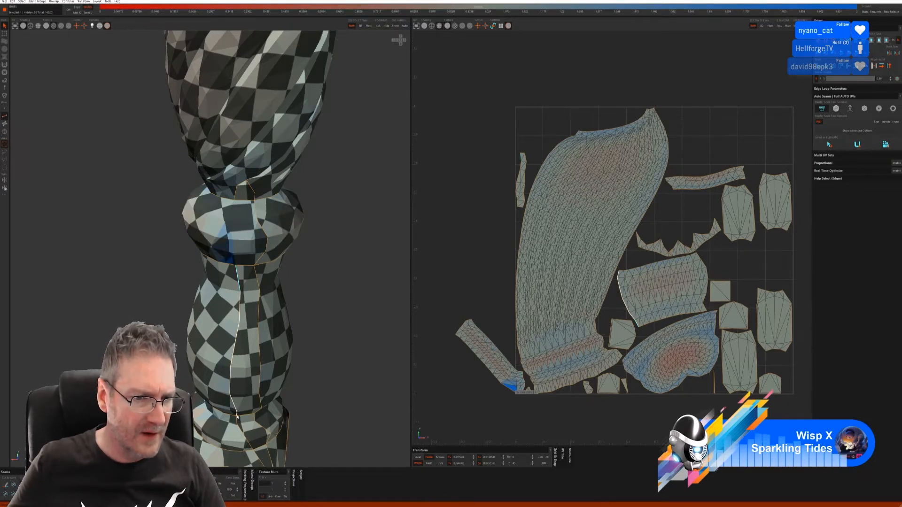
click(13, 486)
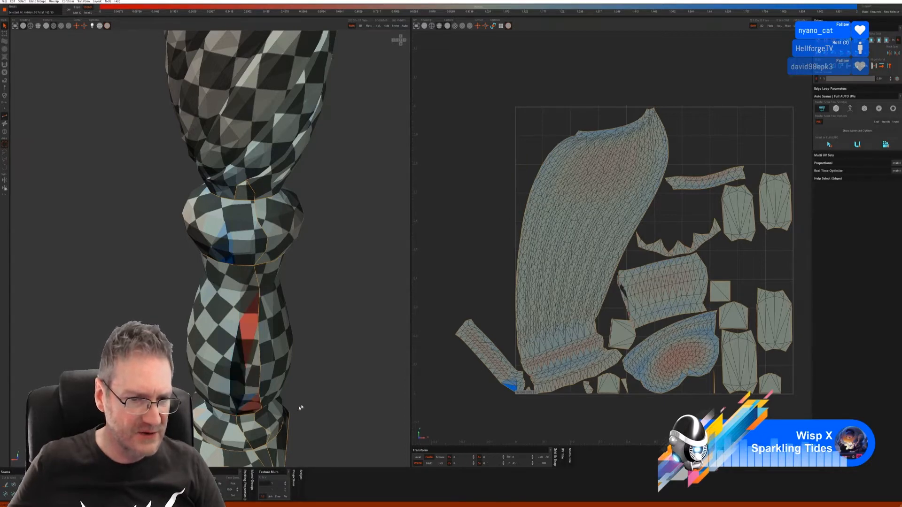
alt+drag(300, 408, 312, 396)
alt+right_drag(312, 396, 277, 393)
alt+drag(278, 392, 266, 216)
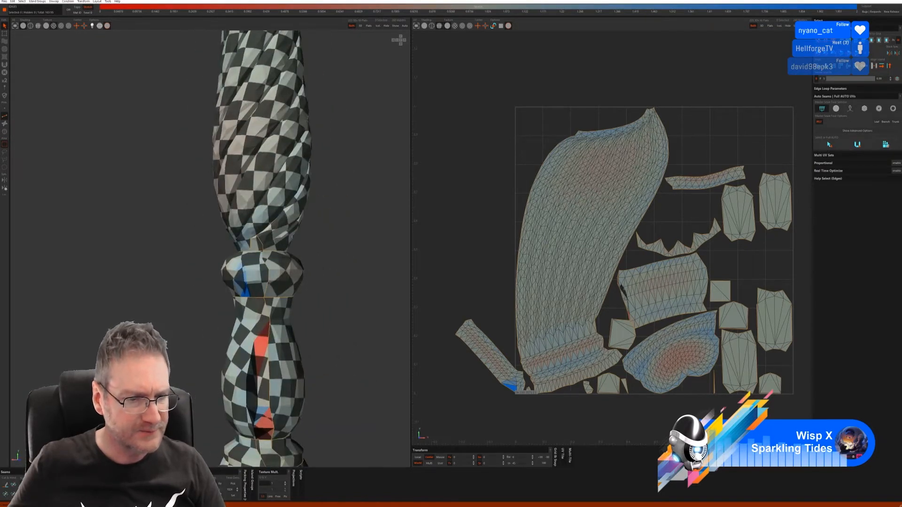
click(4, 132)
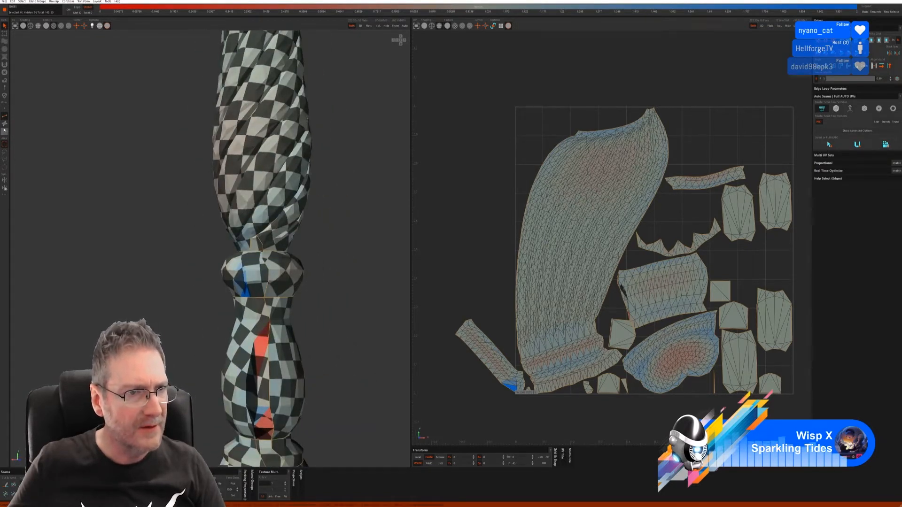
click(275, 376)
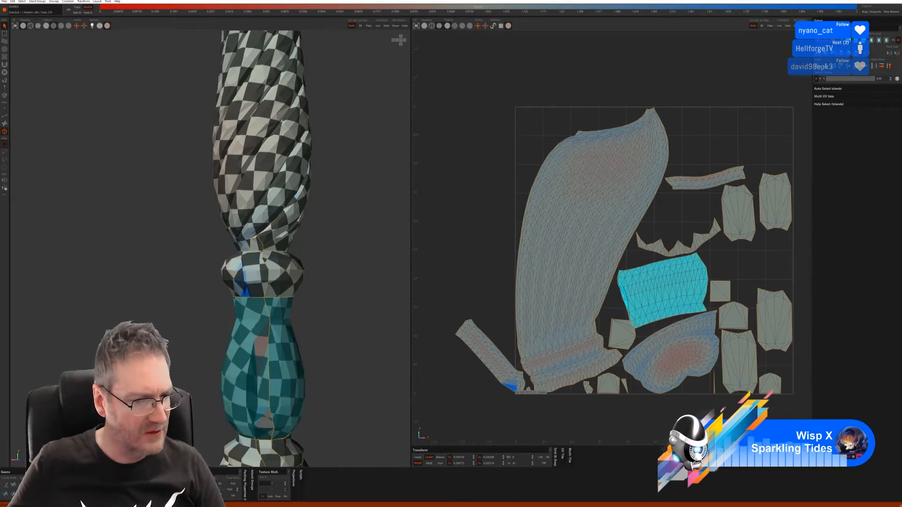
key(u)
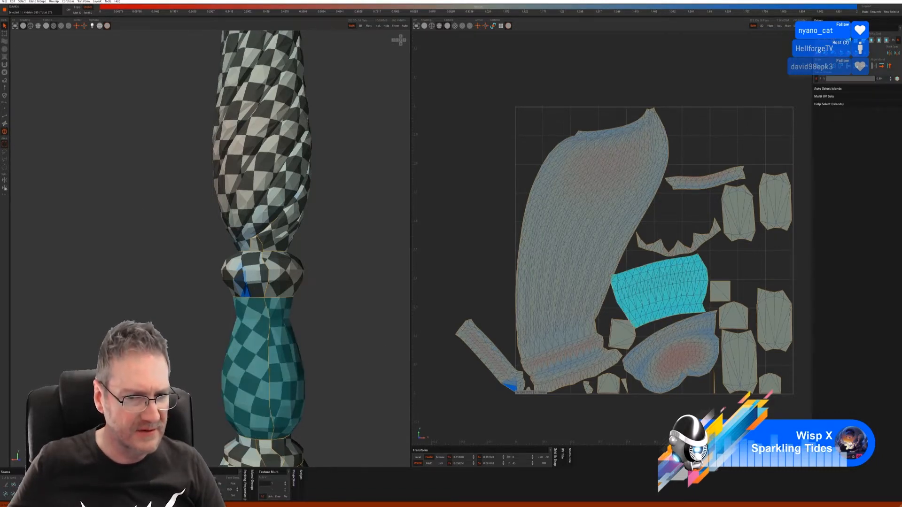
click(332, 305)
- Select the welded island of the bead below the twisted shaft and unfold it
scroll(322, 356, down, 2)
mouse_move(286, 367)
alt+mouse_down()
mouse_move(322, 362)
mouse_move(300, 368)
alt+mouse_up()
click(251, 297)
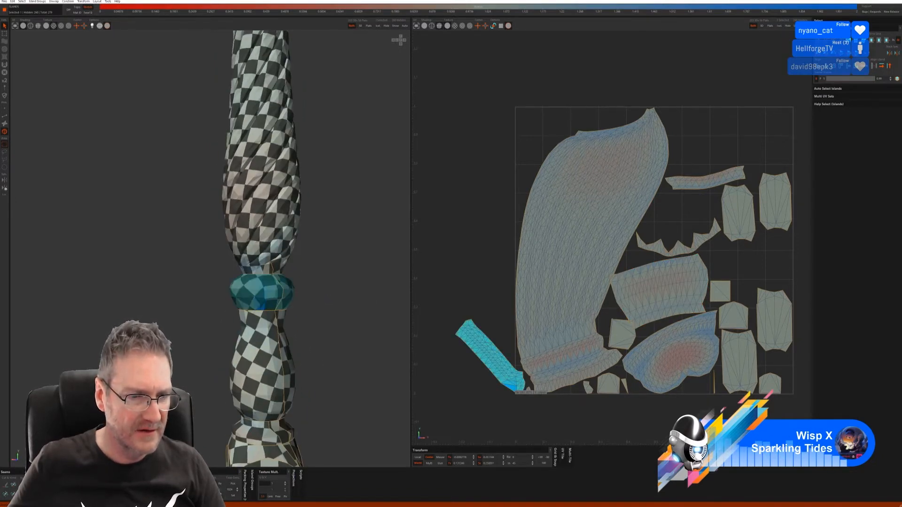
click(301, 385)
scroll(312, 378, down, 2)
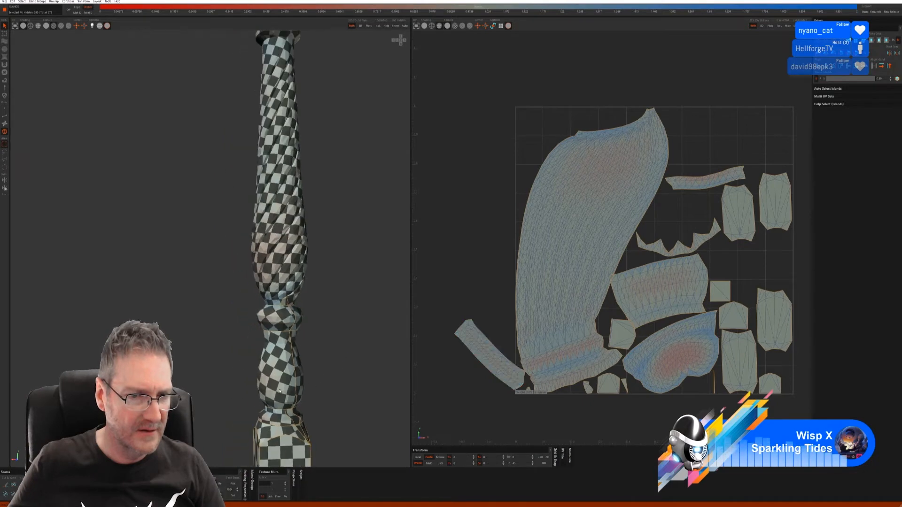
- Examine the seams and checker pattern around the vase-shaped section, the ring below it and the base block
alt+middle_drag(298, 408, 290, 337)
scroll(353, 352, up, 5)
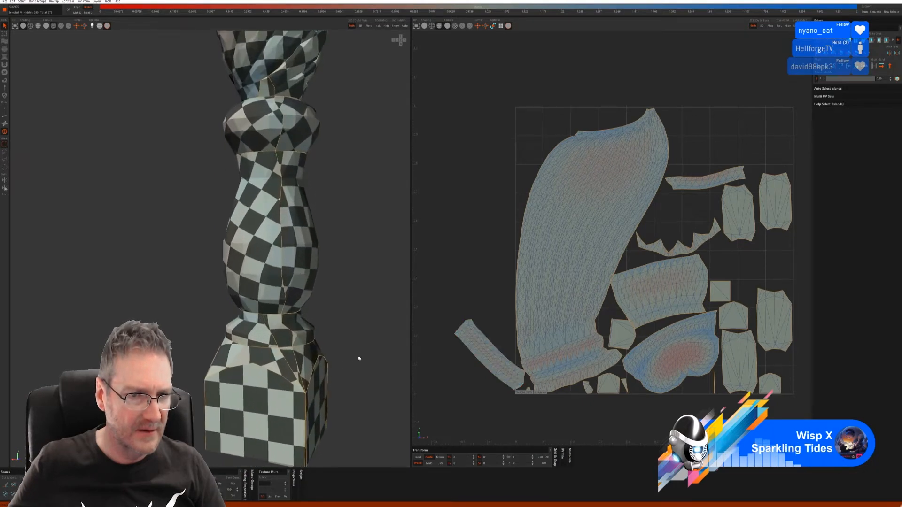
alt+drag(354, 352, 322, 357)
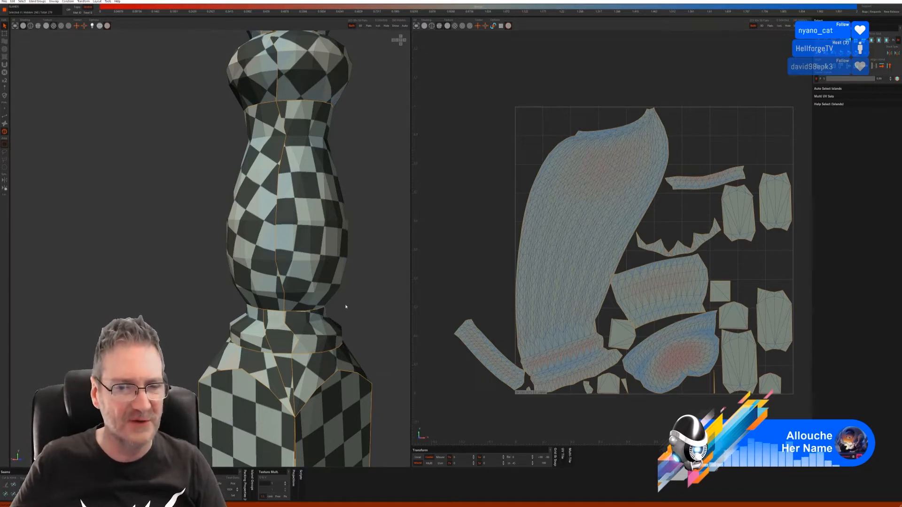
key(super)
key(super)
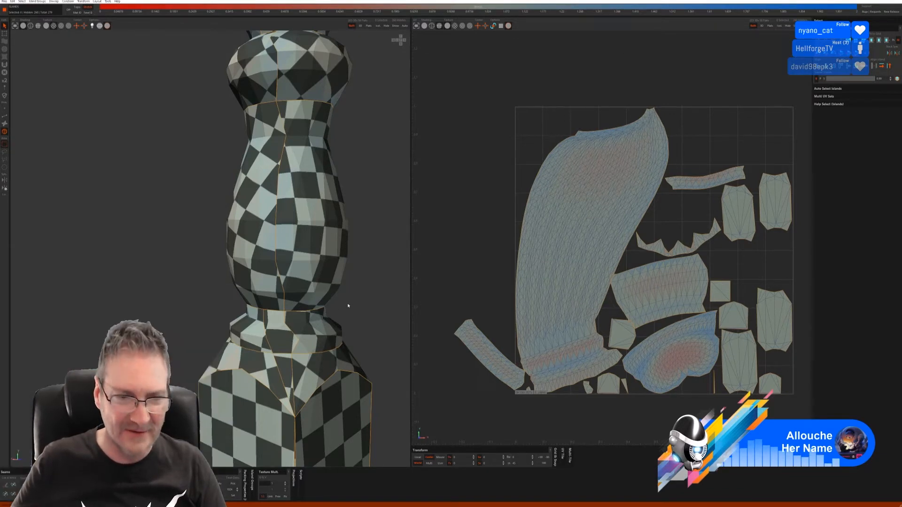
scroll(349, 300, down, 2)
alt+middle_drag(342, 323, 318, 291)
mouse_move(318, 292)
alt+mouse_down()
mouse_move(322, 305)
mouse_move(333, 298)
mouse_move(320, 295)
mouse_move(332, 294)
alt+mouse_up()
- Weld the separate strip of the ring above the base block, and the sliver on the block's shoulder, to their neighbouring islands
click(259, 287)
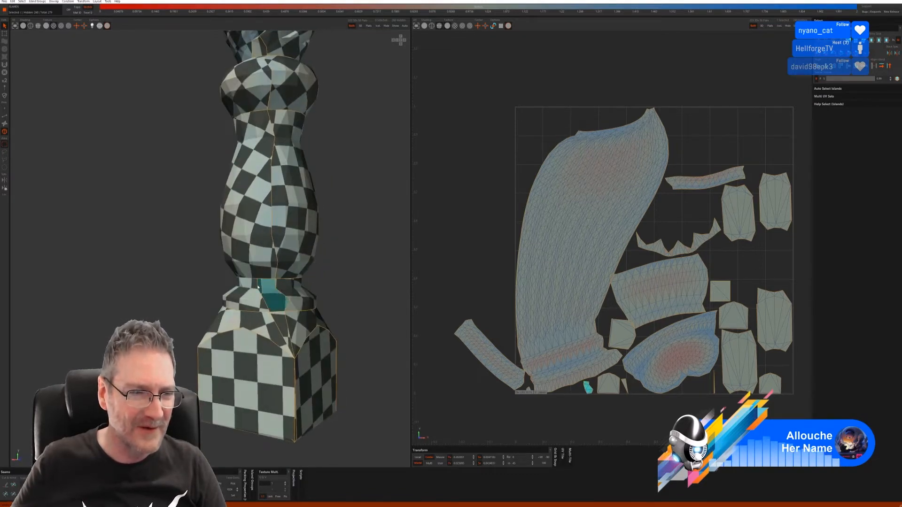
click(5, 116)
click(260, 287)
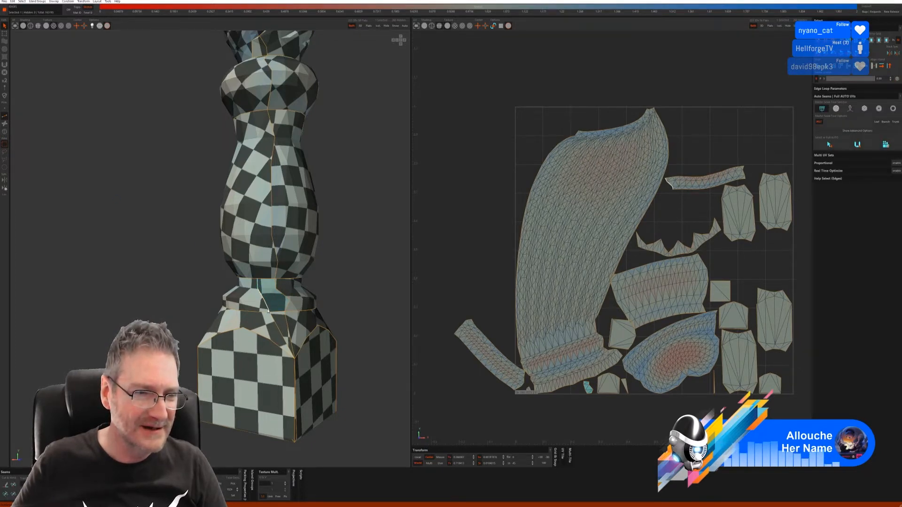
click(267, 310)
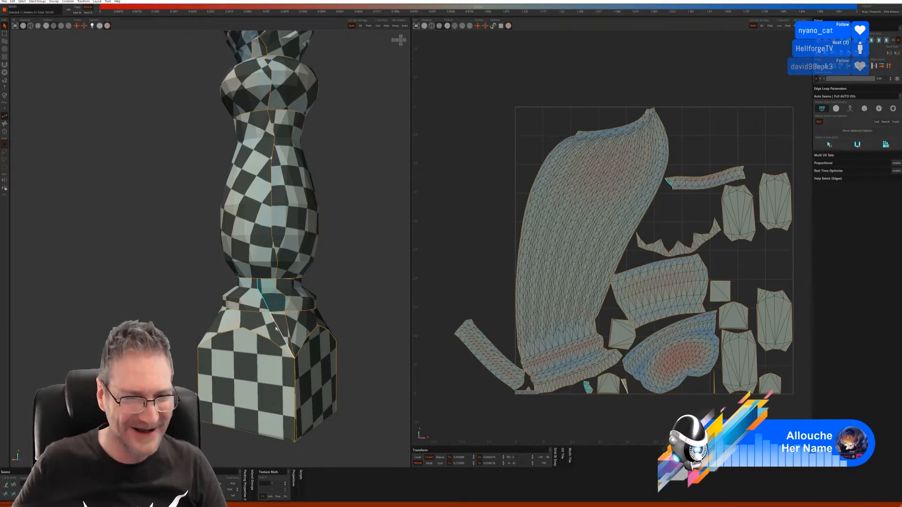
click(13, 484)
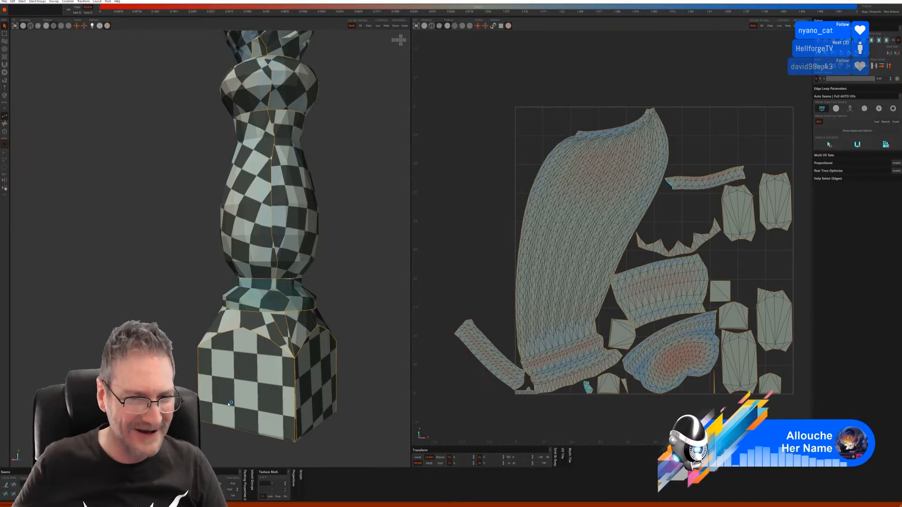
click(276, 327)
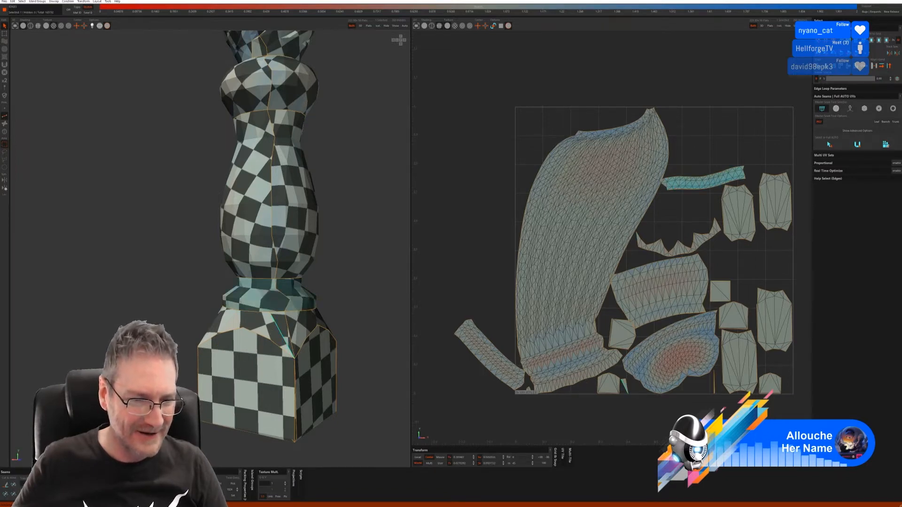
click(14, 485)
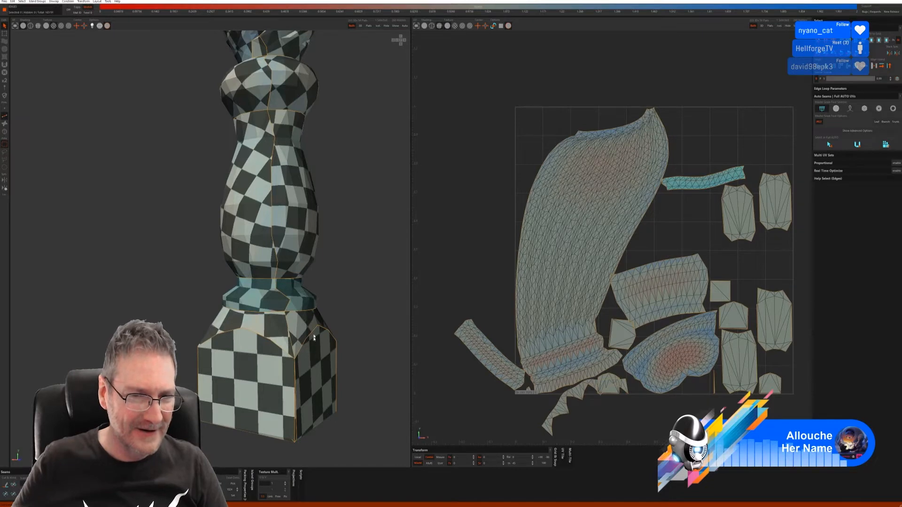
- Optimize the UV island of the ring above the base block
click(5, 132)
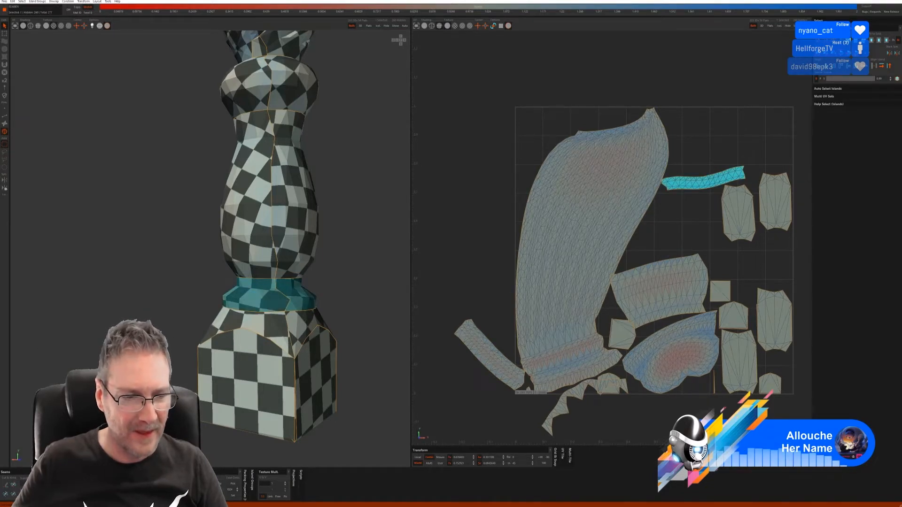
key(o)
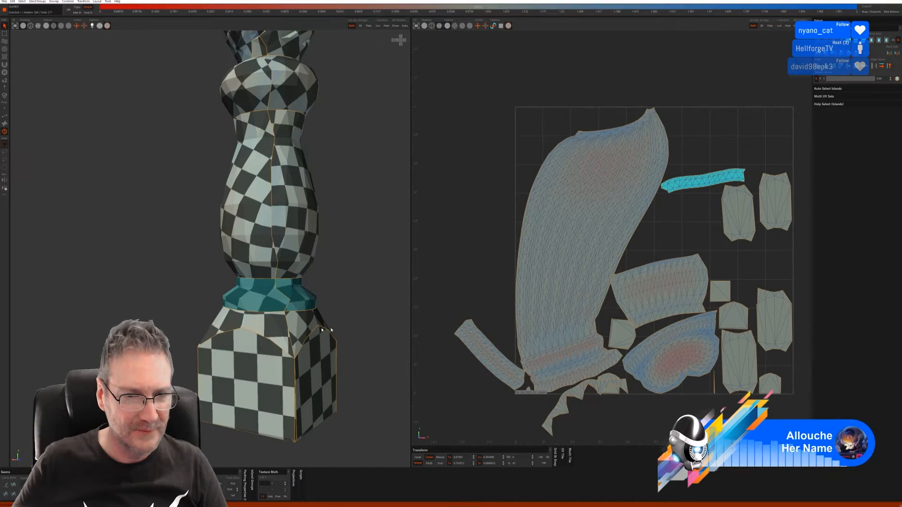
- Optimize the UV island of the base block's sloped shoulder repeatedly
click(273, 322)
key(o)
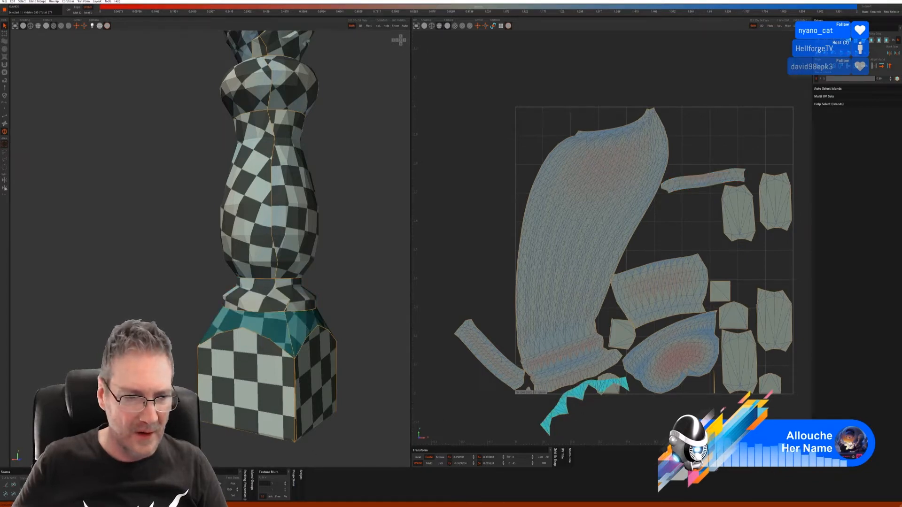
key(o)
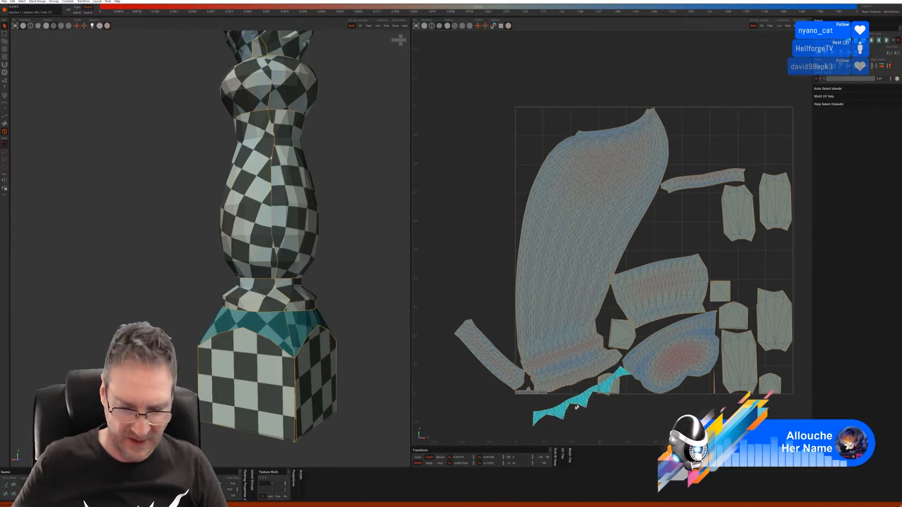
key(o)
key(o)
key(o)
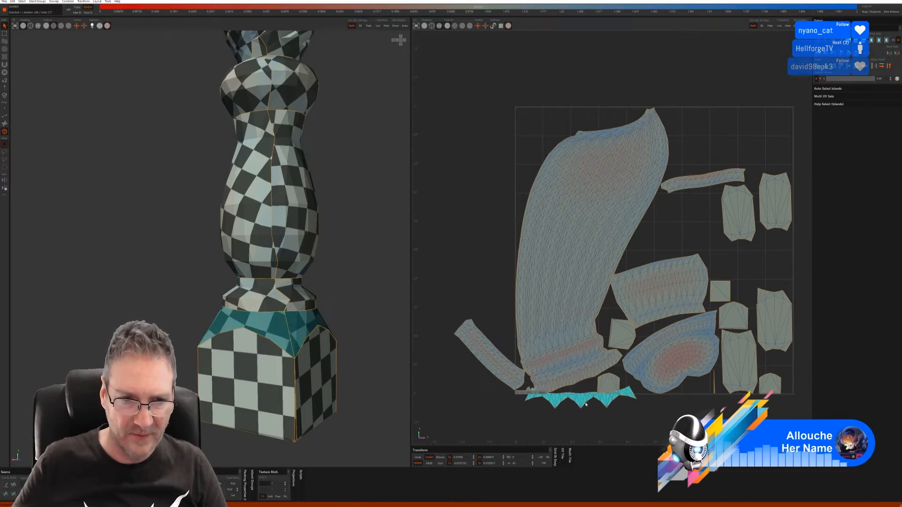
key(o)
key(o)
key(o)
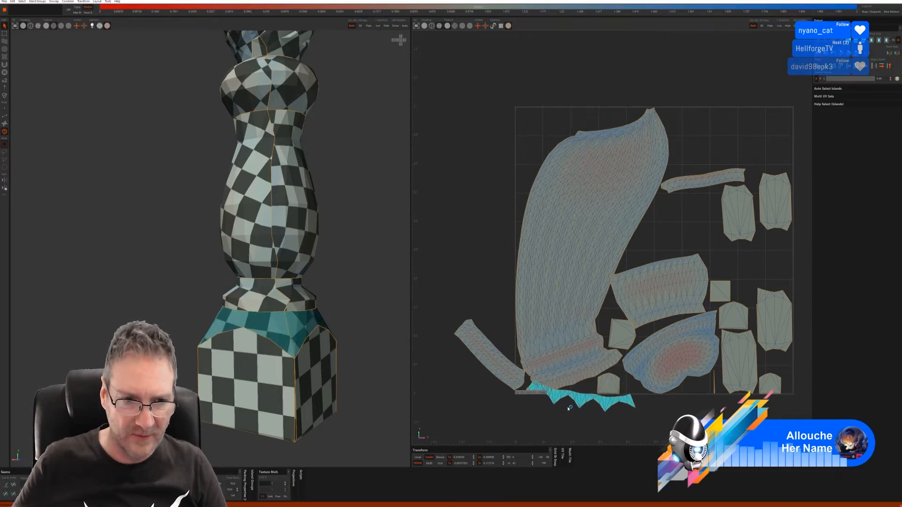
key(o)
key(o)
key(o)
key(o)
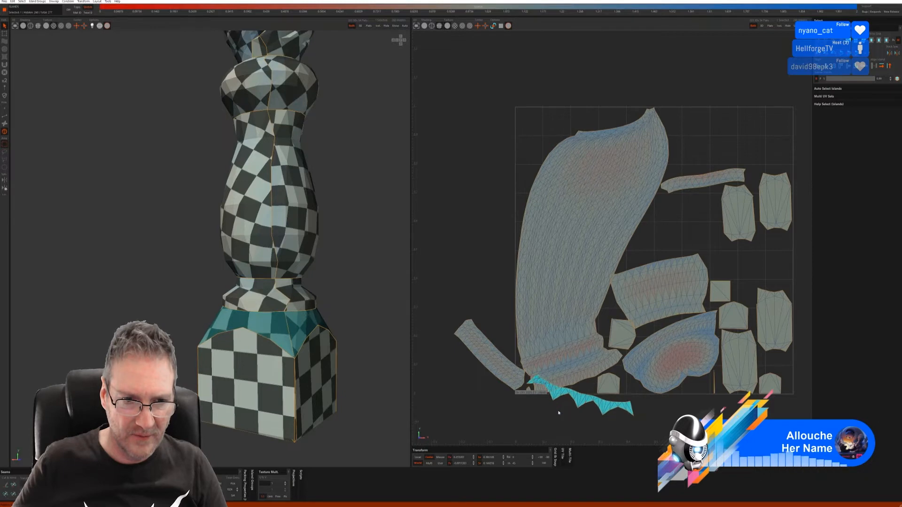
key(o)
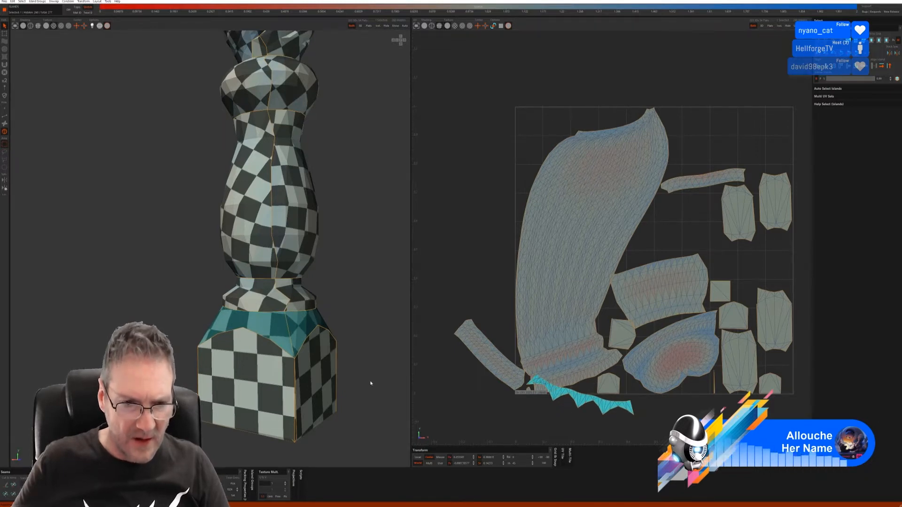
- Cut the base block's shoulder strip along one of its vertical corner edges
alt+drag(370, 383, 327, 383)
alt+right_drag(327, 383, 339, 384)
alt+drag(340, 384, 206, 357)
alt+right_drag(205, 357, 208, 325)
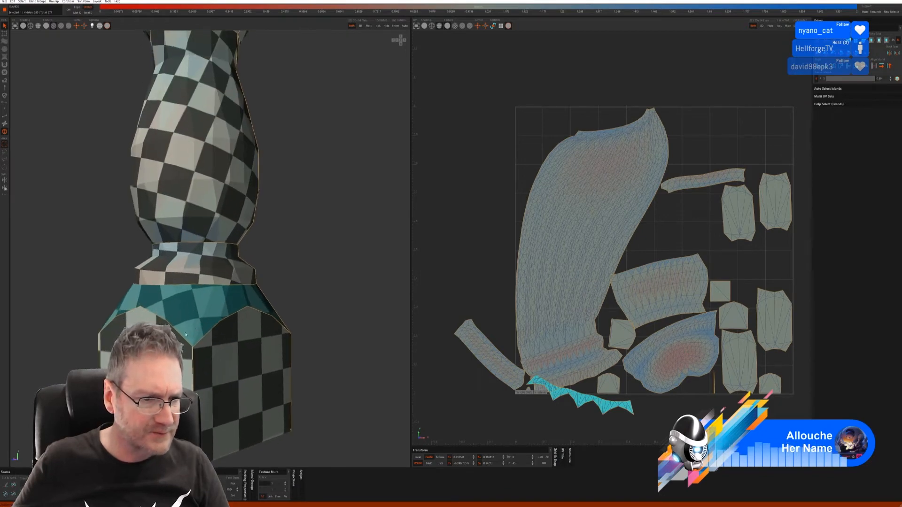
click(4, 116)
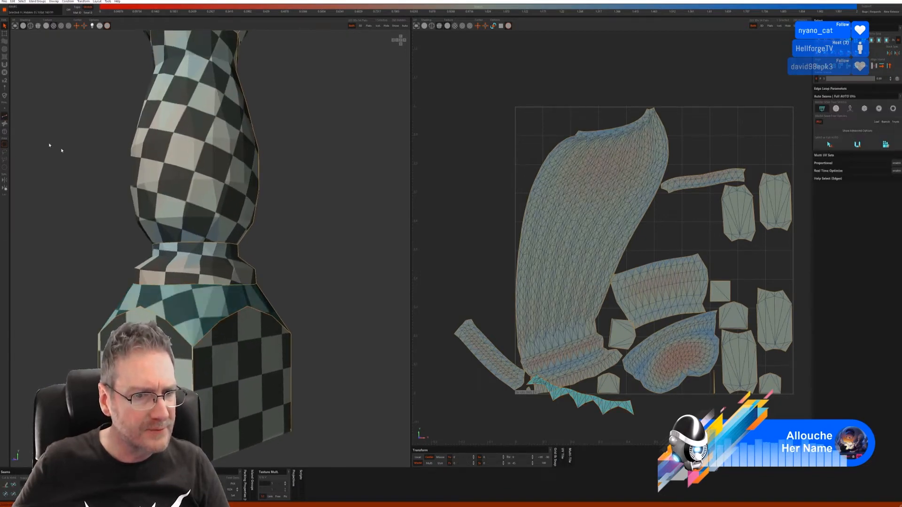
click(194, 320)
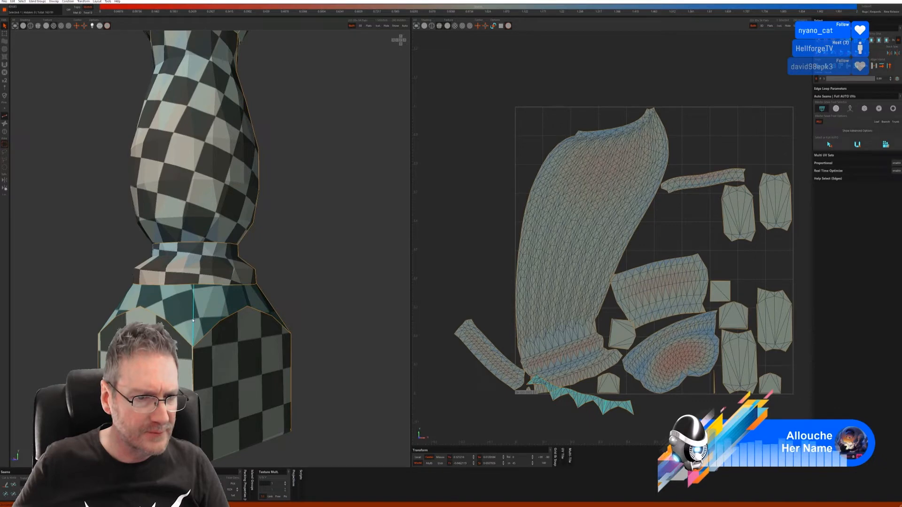
click(5, 485)
- Cut the shoulder strip along its two other uncut corner edges and unfold the separated pieces
alt+drag(207, 371, 324, 370)
click(94, 316)
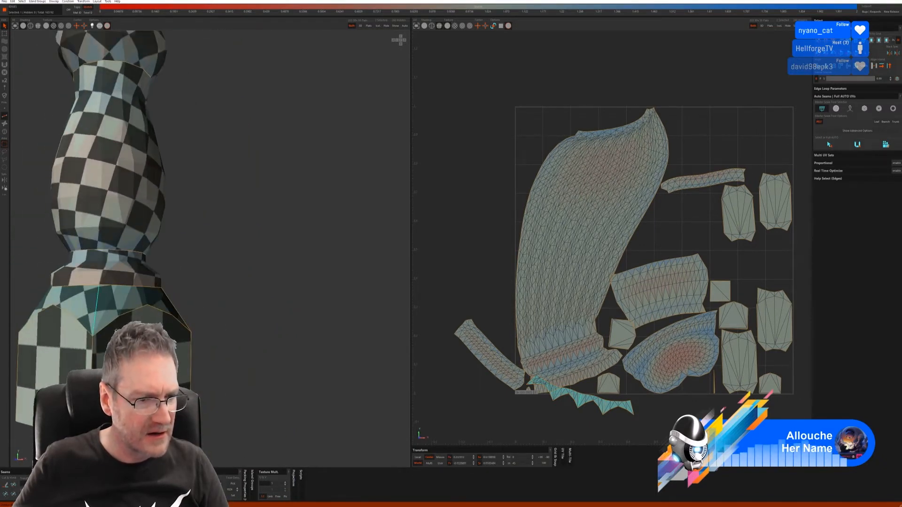
click(6, 486)
alt+drag(70, 371, 205, 369)
click(152, 304)
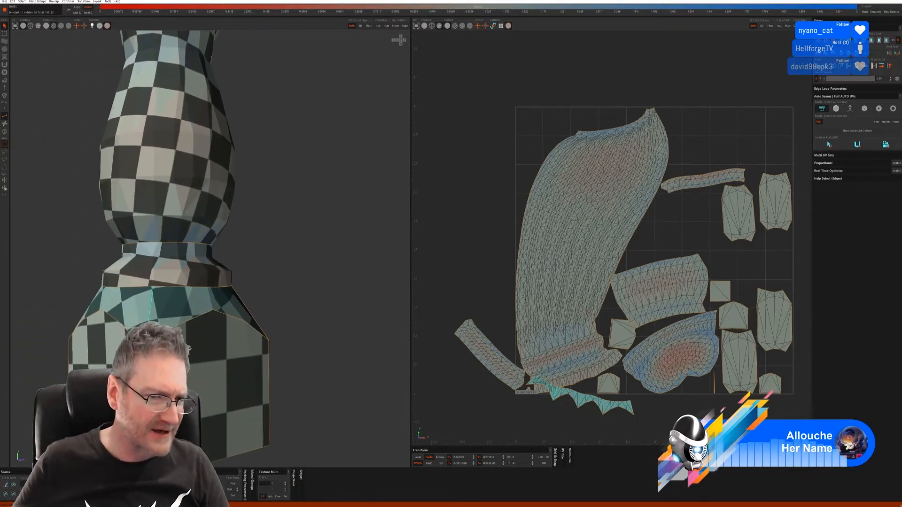
click(6, 486)
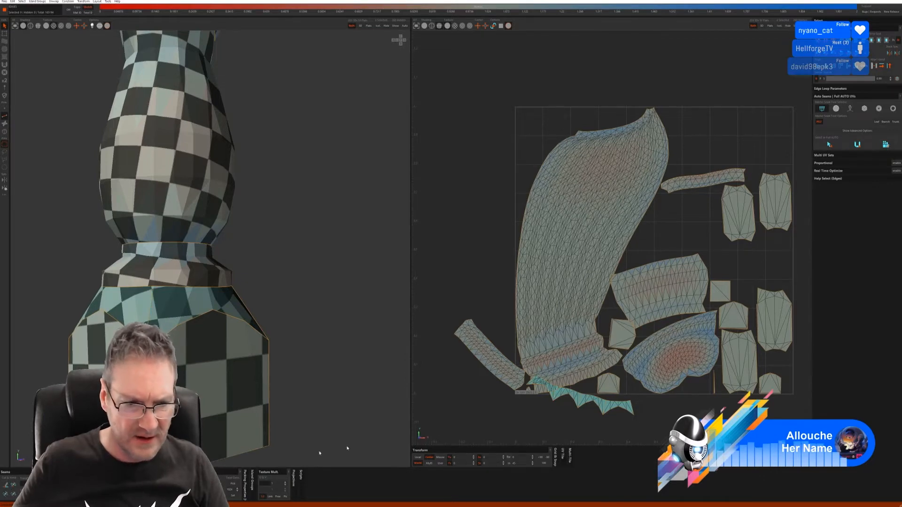
key(u)
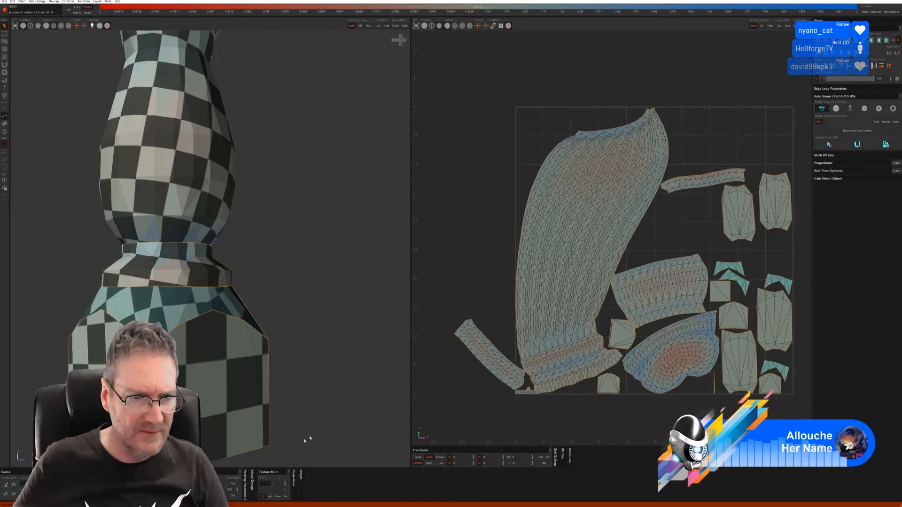
- Rotate the three tilted shoulder pieces in the UV layout so their straight edges lie level
scroll(631, 331, down, 2)
scroll(629, 263, up, 6)
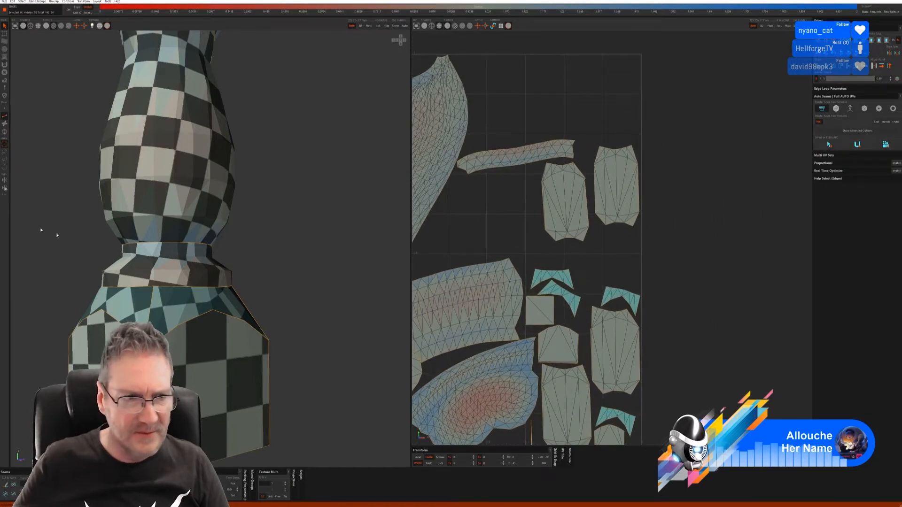
click(5, 133)
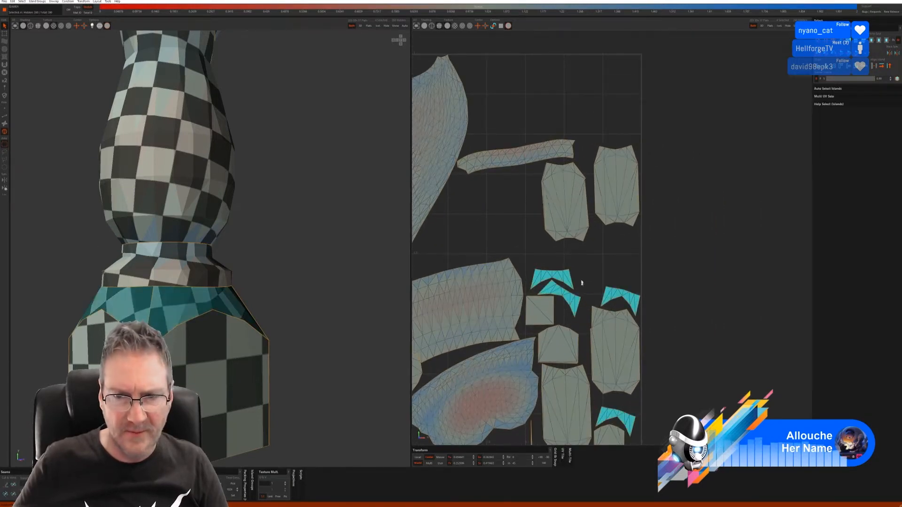
click(578, 297)
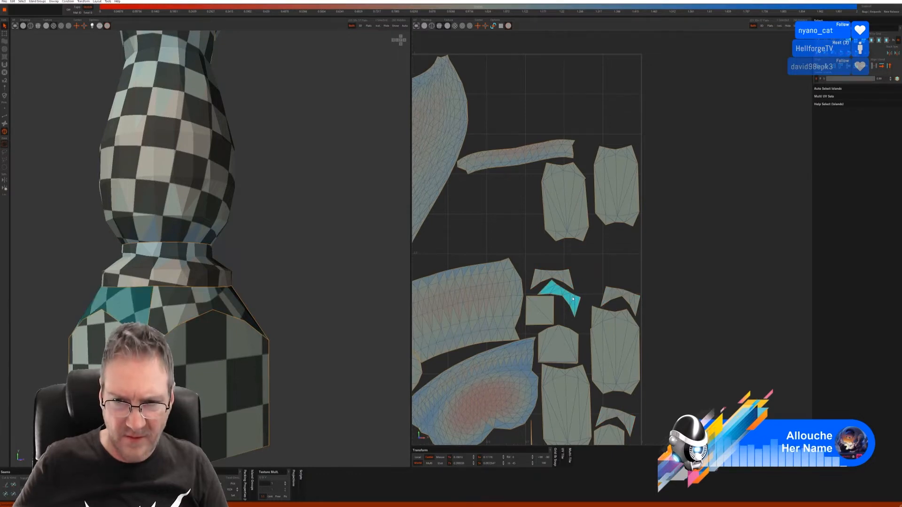
drag(571, 292, 599, 283)
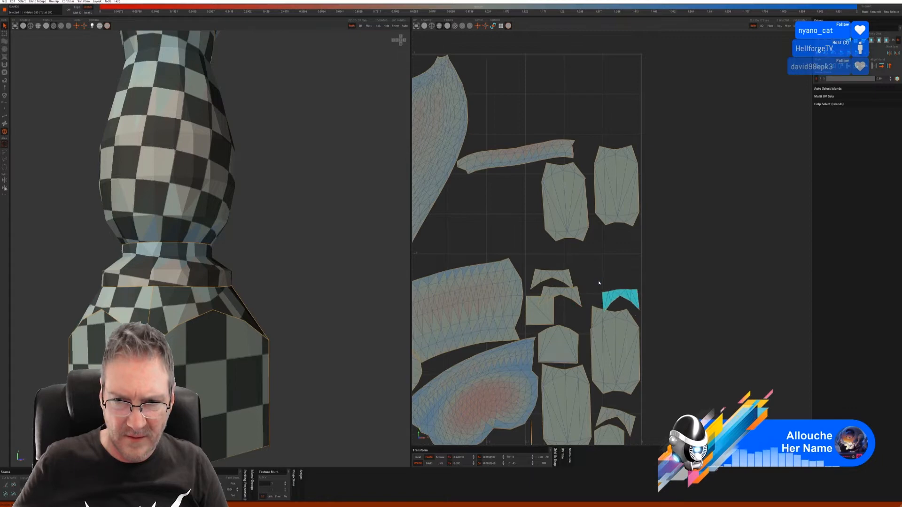
click(623, 423)
drag(624, 423, 623, 413)
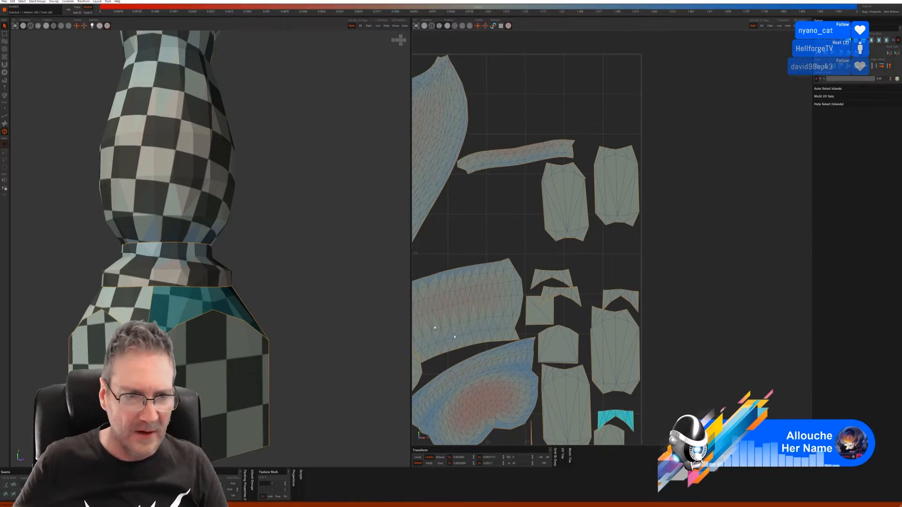
- Clear the selection and pack all of the leg's UV islands into the tile
click(354, 276)
key(super)
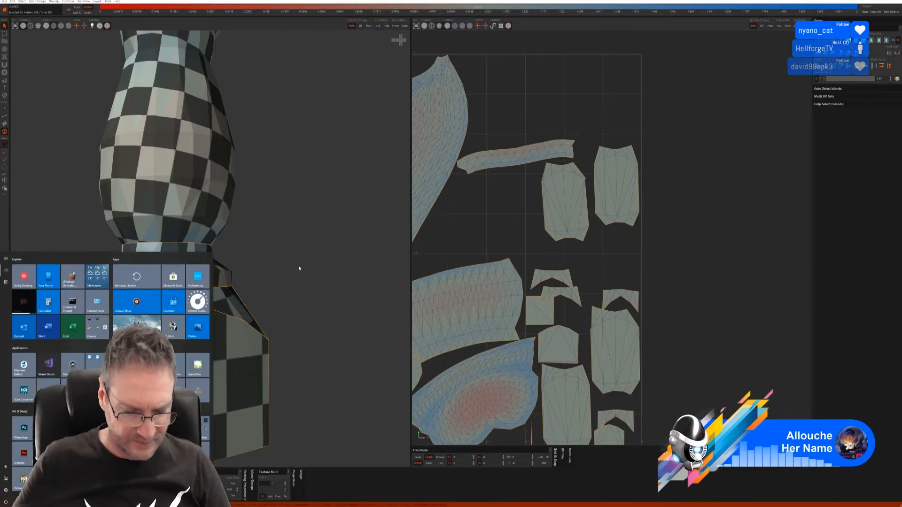
click(307, 267)
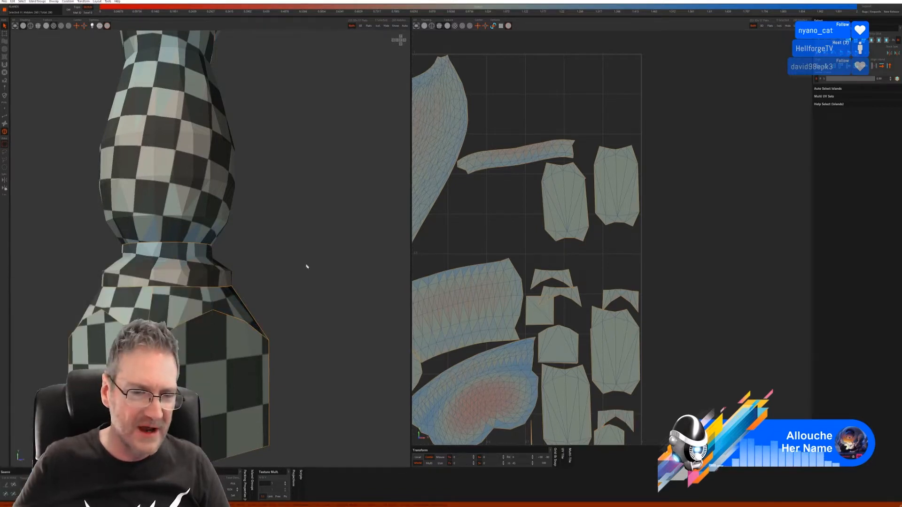
scroll(308, 267, down, 5)
alt+drag(308, 266, 393, 236)
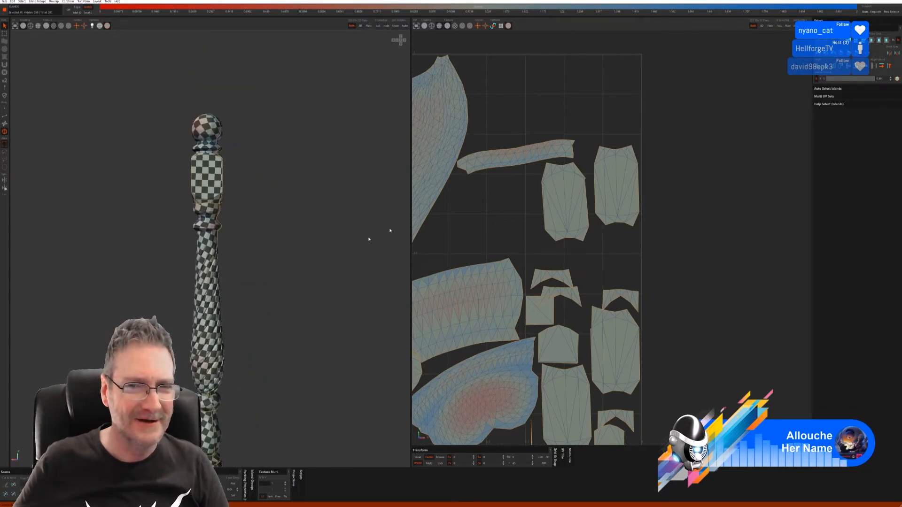
scroll(421, 243, down, 2)
key(p)
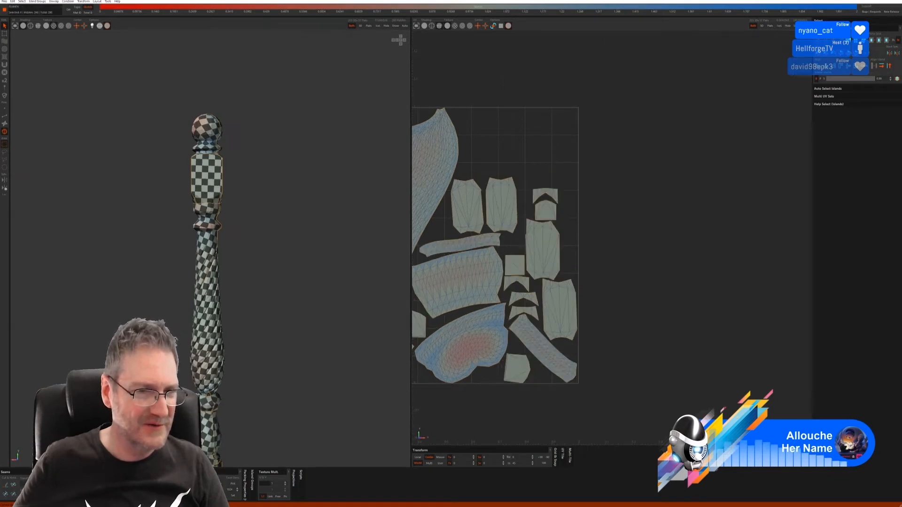
- Weld the slanted seam of the small patch at the twisted shaft's lower end, just above the bead
alt+drag(290, 360, 261, 321)
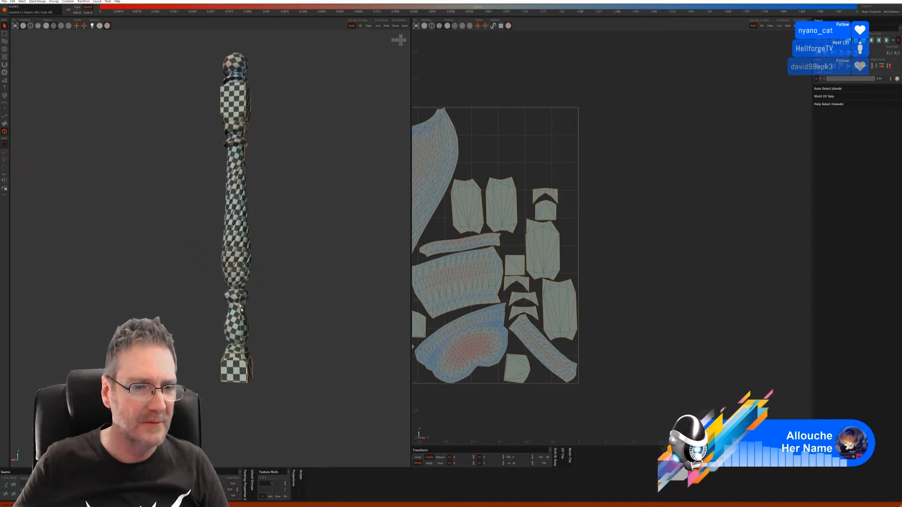
alt+right_drag(261, 322, 450, 281)
alt+drag(376, 282, 358, 275)
scroll(269, 203, up, 3)
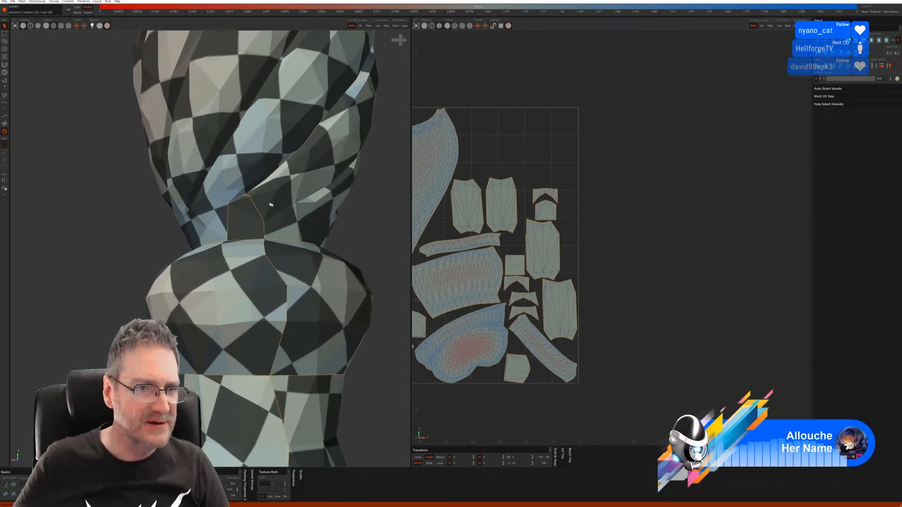
key(F2)
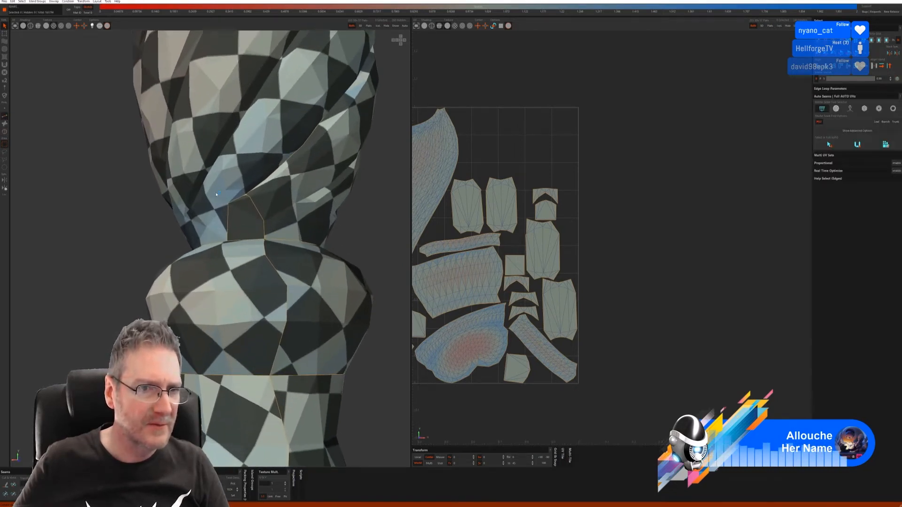
click(249, 201)
click(270, 236)
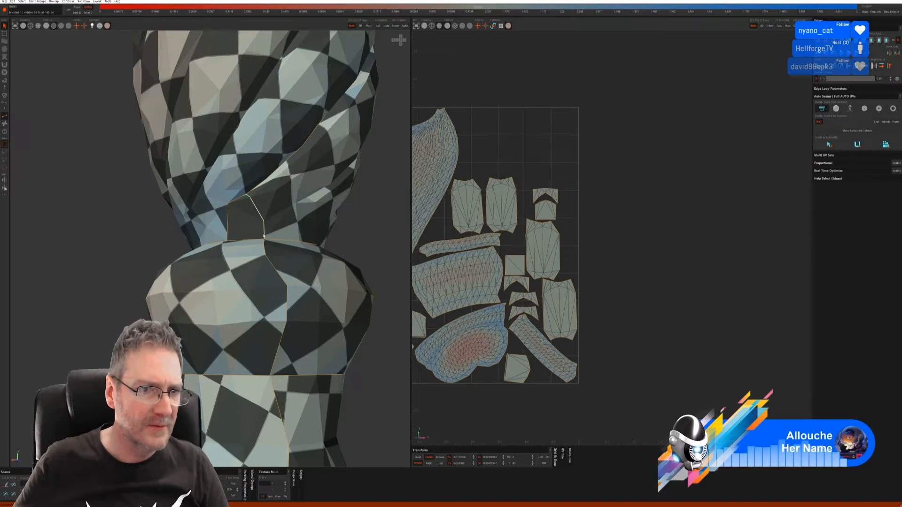
click(15, 484)
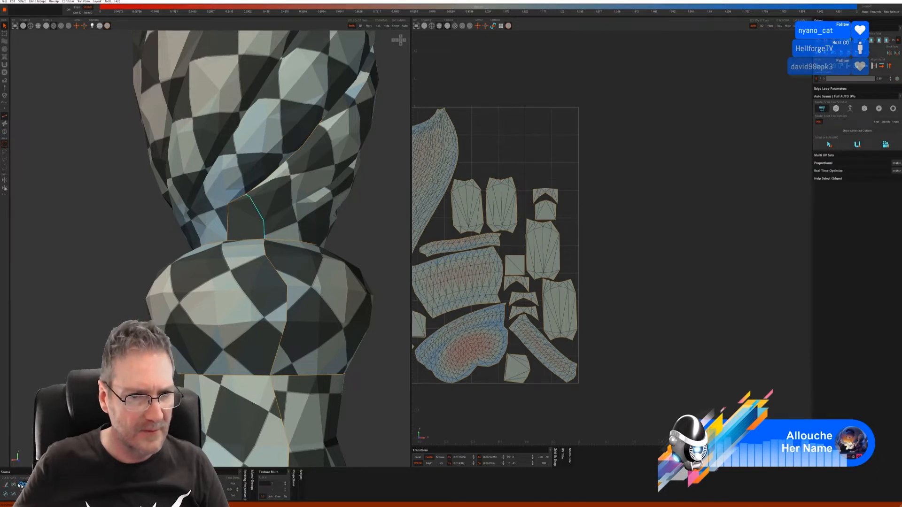
- Check the checker pattern over the whole leg and show the hidden staircase geometry around it again
scroll(118, 315, down, 4)
scroll(144, 282, down, 4)
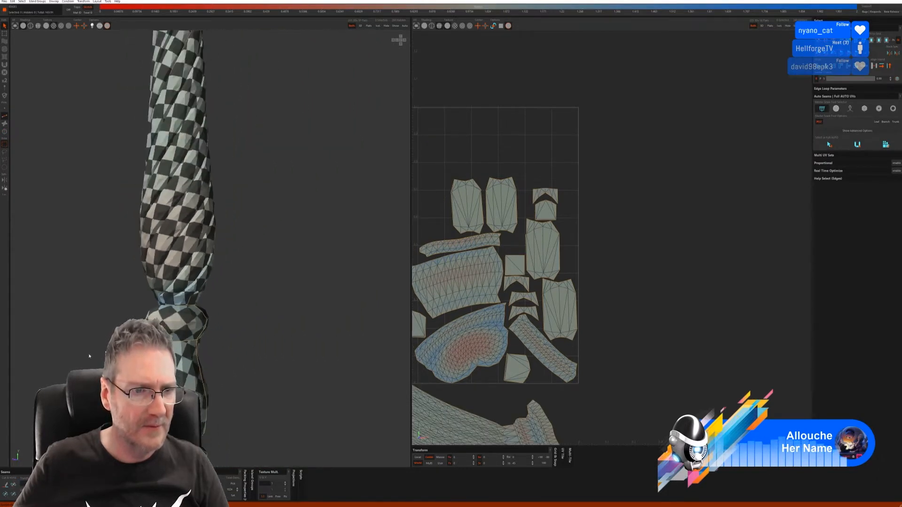
middle_drag(143, 348, 211, 348)
scroll(211, 348, down, 5)
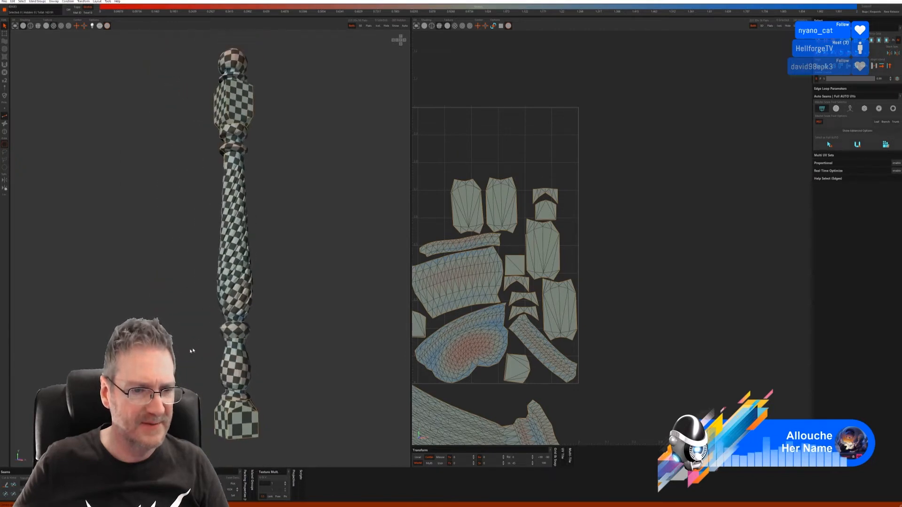
middle_drag(270, 365, 254, 368)
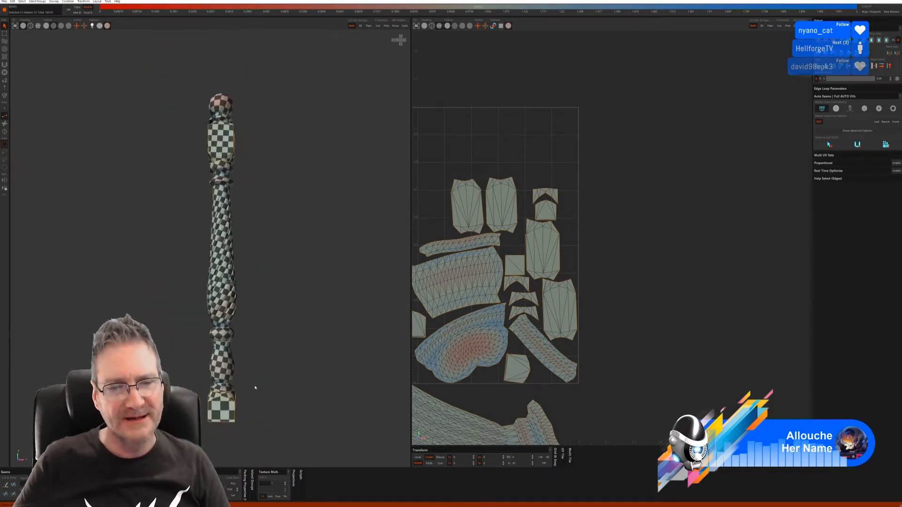
alt+drag(255, 388, 229, 405)
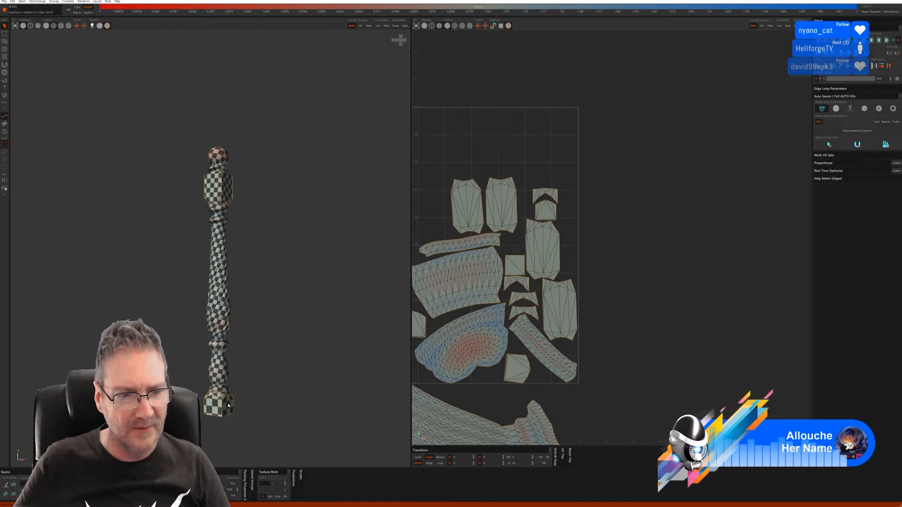
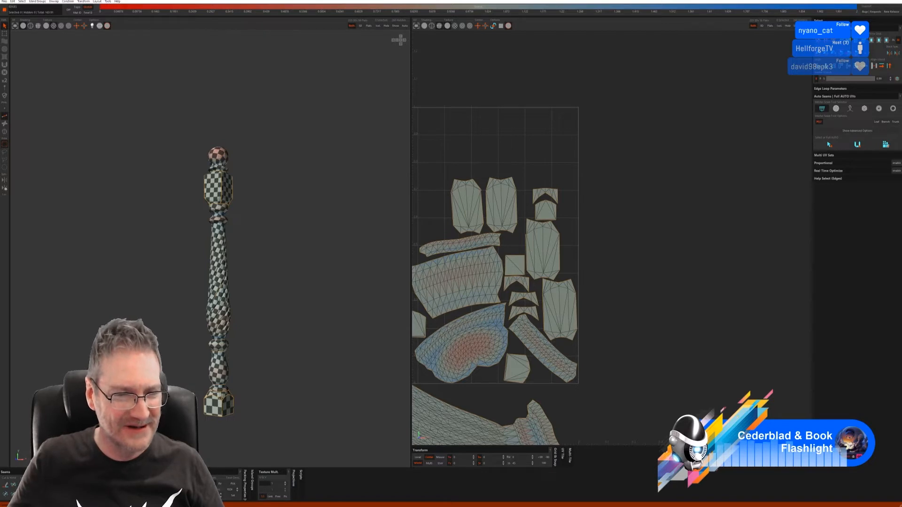
click(396, 26)
middle_drag(194, 295, 195, 265)
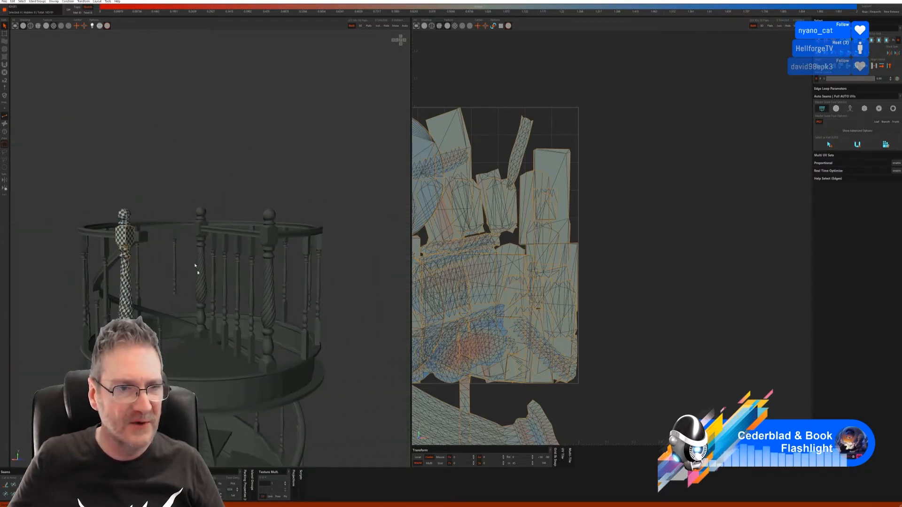
- Select the twisted post in the middle of the railing as an island and isolate it from the rest of the staircase
click(8, 132)
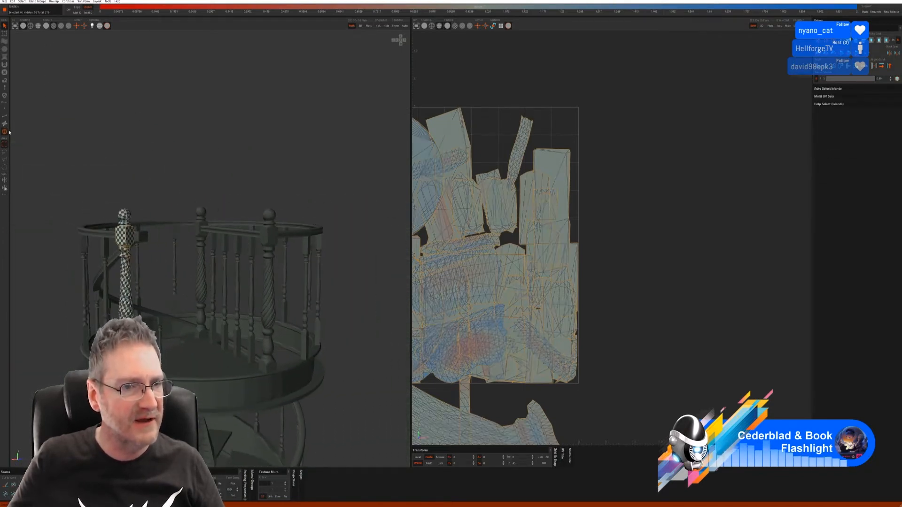
click(200, 226)
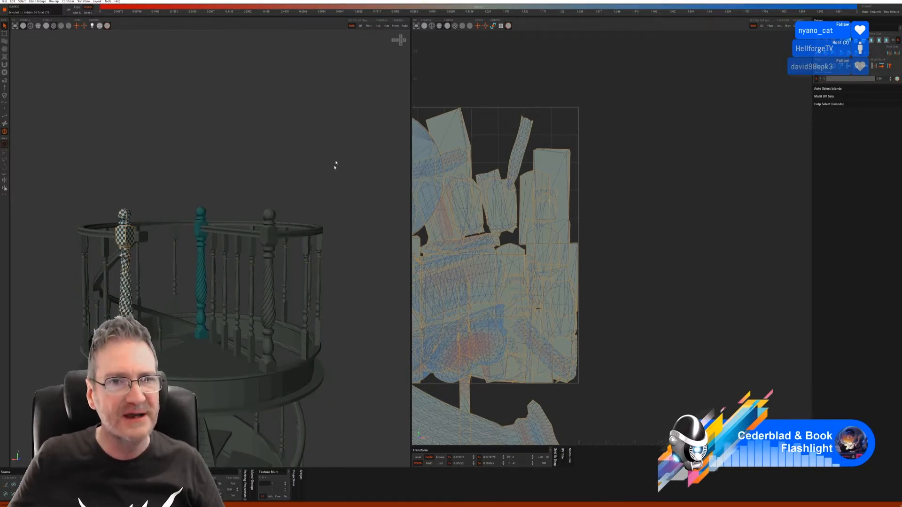
click(394, 27)
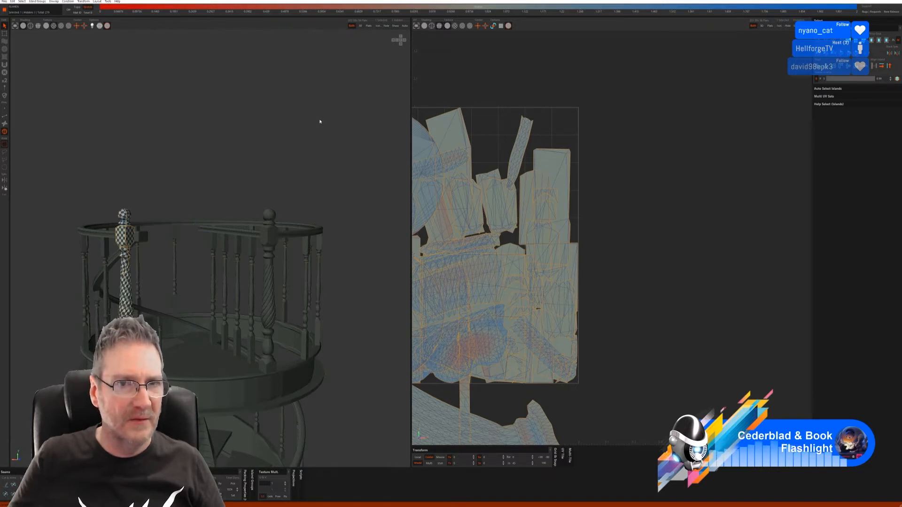
click(396, 26)
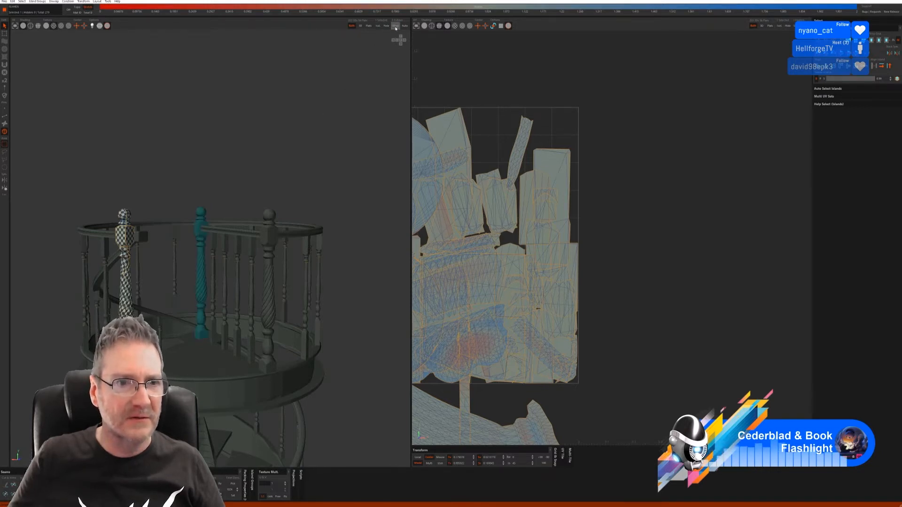
click(378, 26)
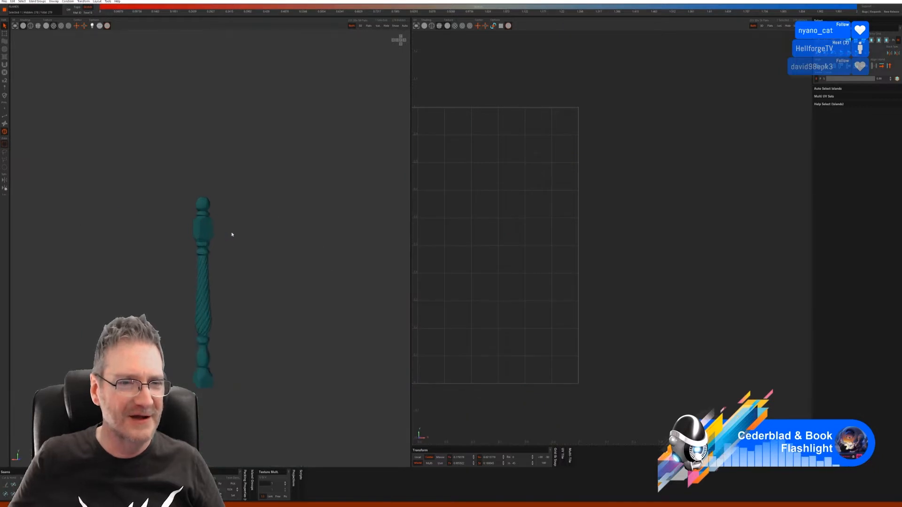
- Switch to edge selection and generate automatic seams and UVs for the isolated post
scroll(232, 234, up, 1)
alt+middle_drag(240, 244, 260, 222)
alt+drag(271, 219, 278, 221)
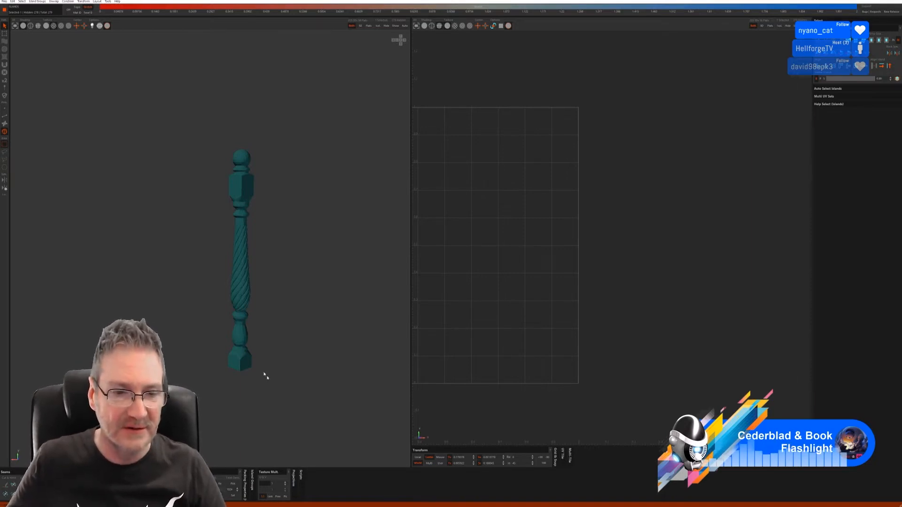
click(4, 116)
click(831, 145)
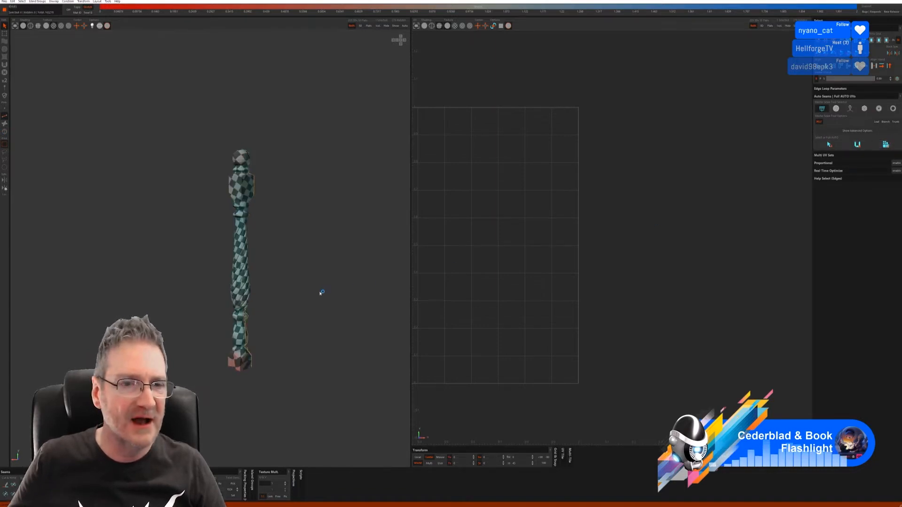
- Cut two of the four bottom edges of the post's square foot as UV seams
scroll(258, 371, up, 3)
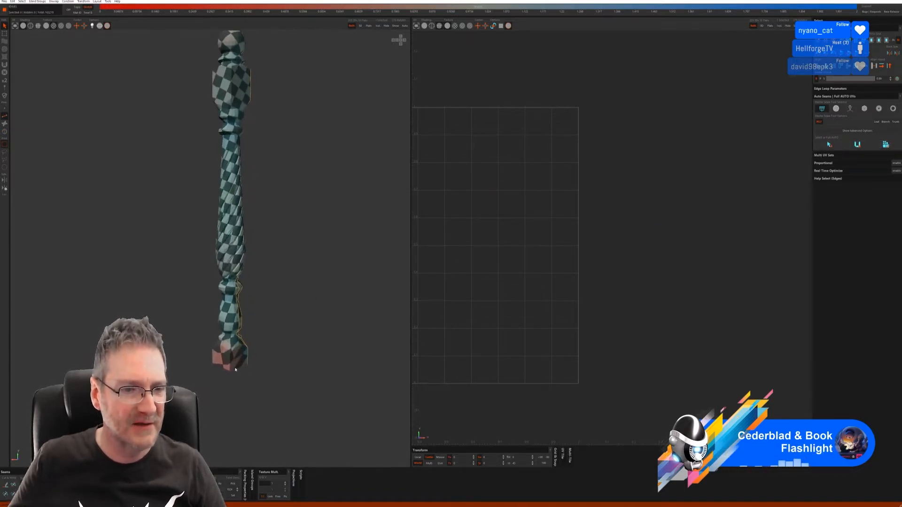
scroll(284, 371, up, 4)
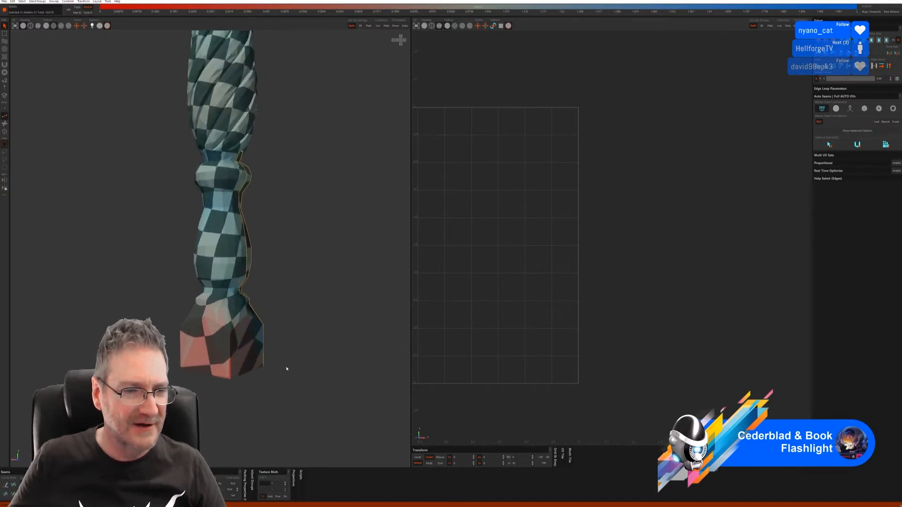
mouse_move(287, 369)
middle_down()
mouse_move(312, 369)
mouse_move(276, 363)
mouse_move(295, 376)
mouse_move(287, 377)
mouse_move(268, 359)
mouse_move(290, 378)
middle_up()
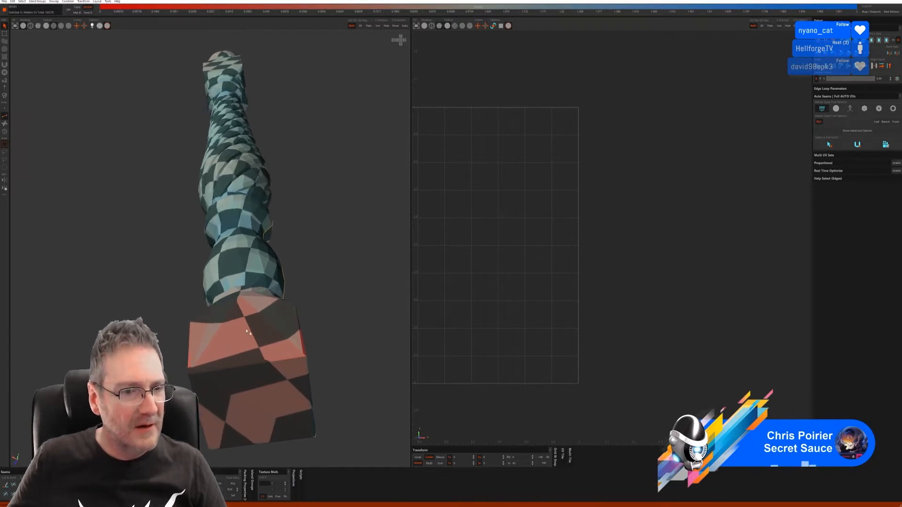
click(244, 367)
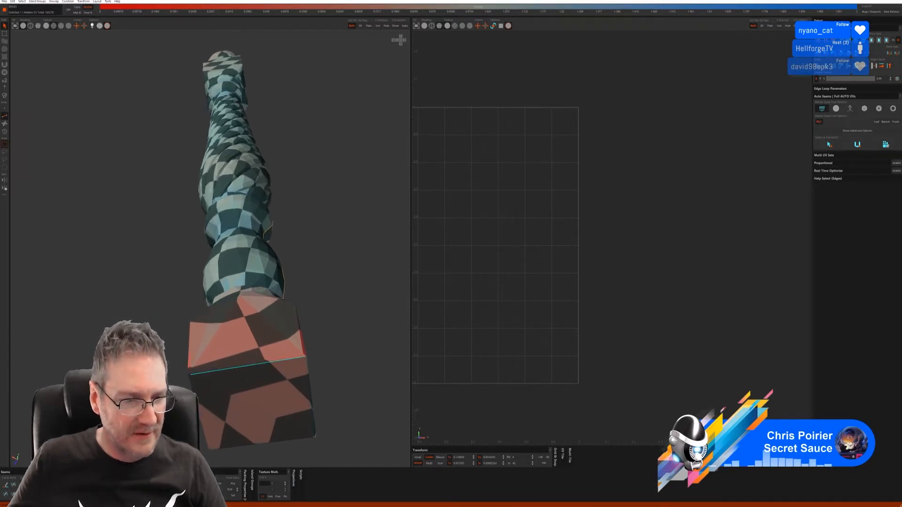
click(6, 485)
middle_drag(265, 397, 287, 385)
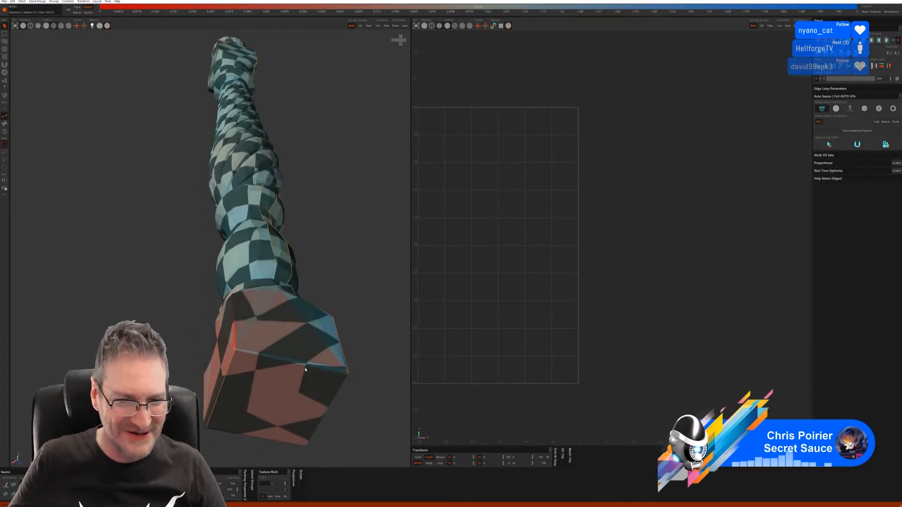
middle_drag(306, 393, 250, 362)
click(243, 342)
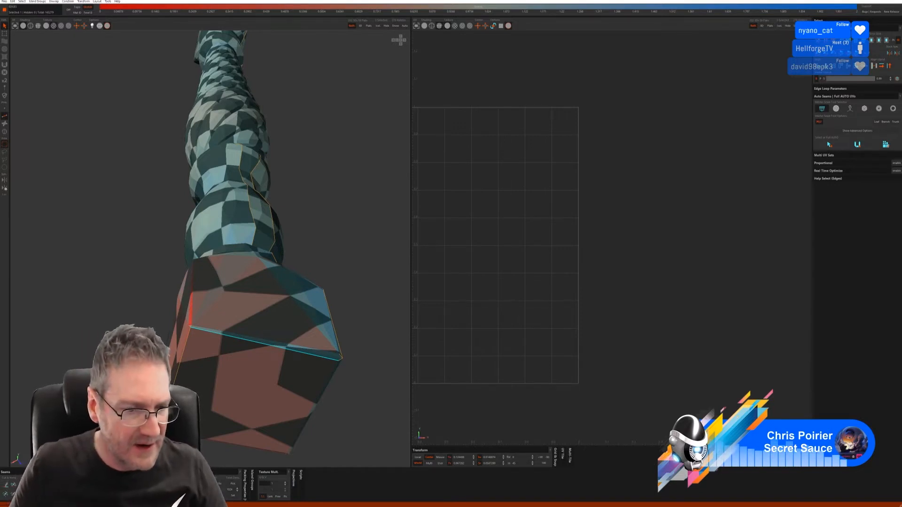
click(5, 486)
- Cut the other two bottom edges of the square foot to separate its underside cap
alt+drag(342, 266, 191, 267)
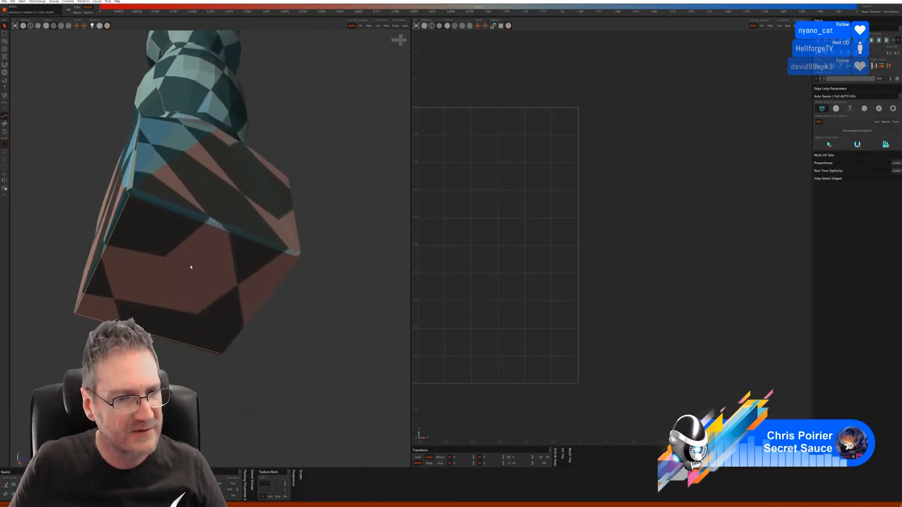
click(217, 229)
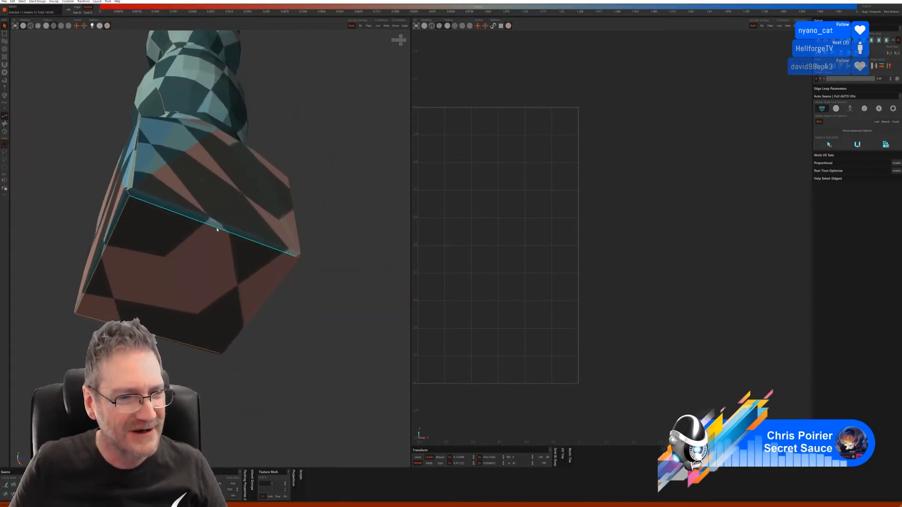
click(4, 486)
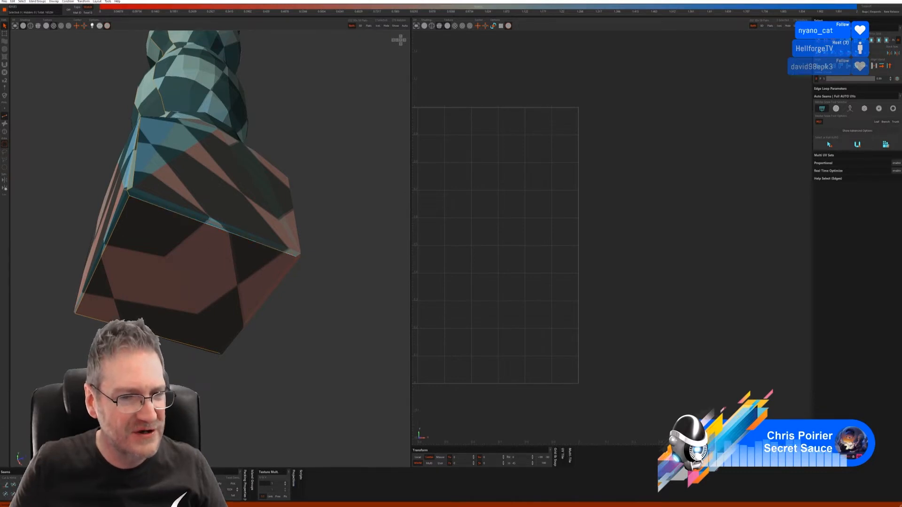
alt+drag(165, 393, 310, 369)
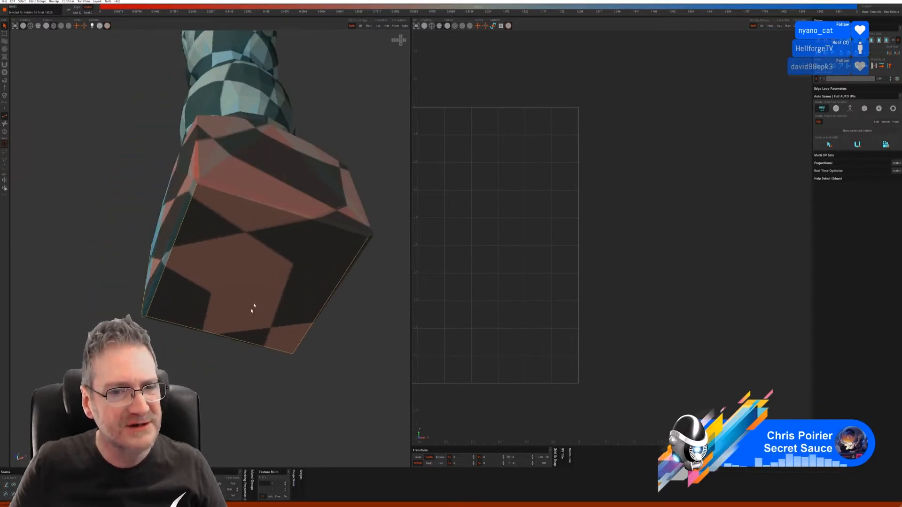
click(300, 218)
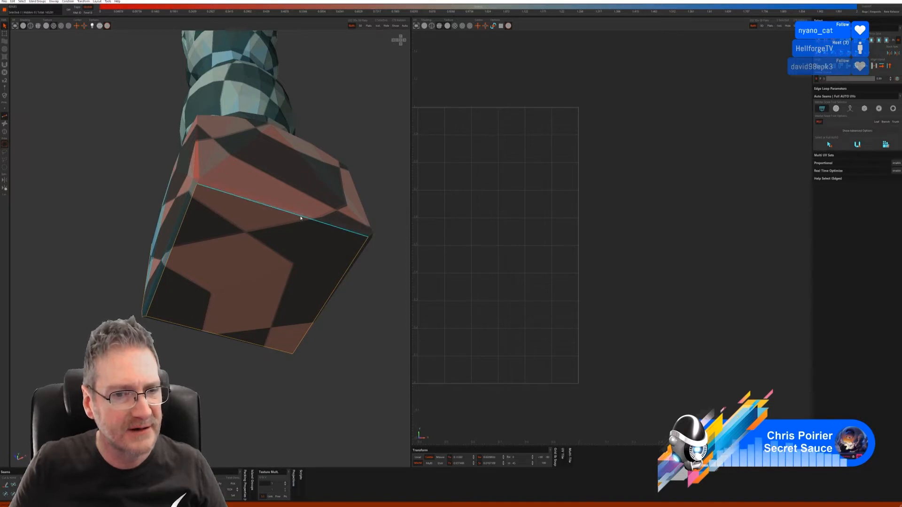
click(5, 486)
- Cut a seam along one vertical corner of the square foot, from the collar above it down to the base
alt+drag(232, 403, 276, 308)
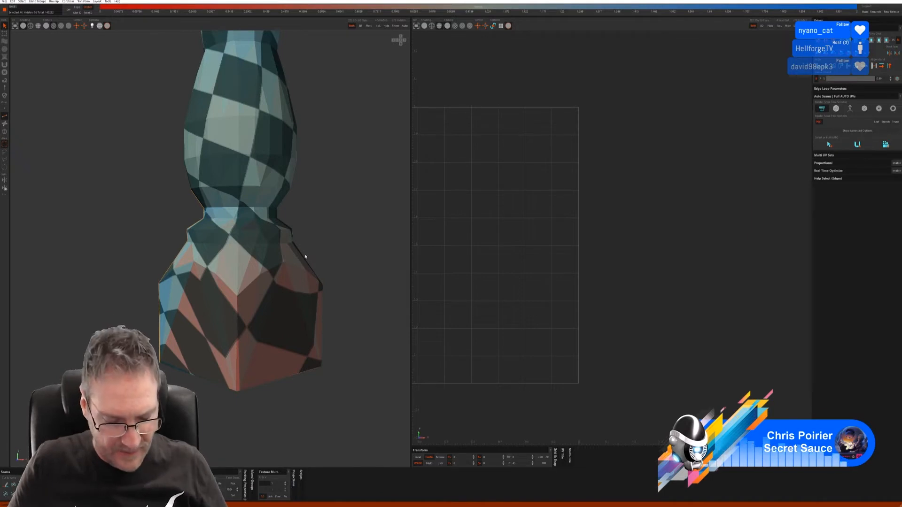
middle_drag(269, 334, 291, 396)
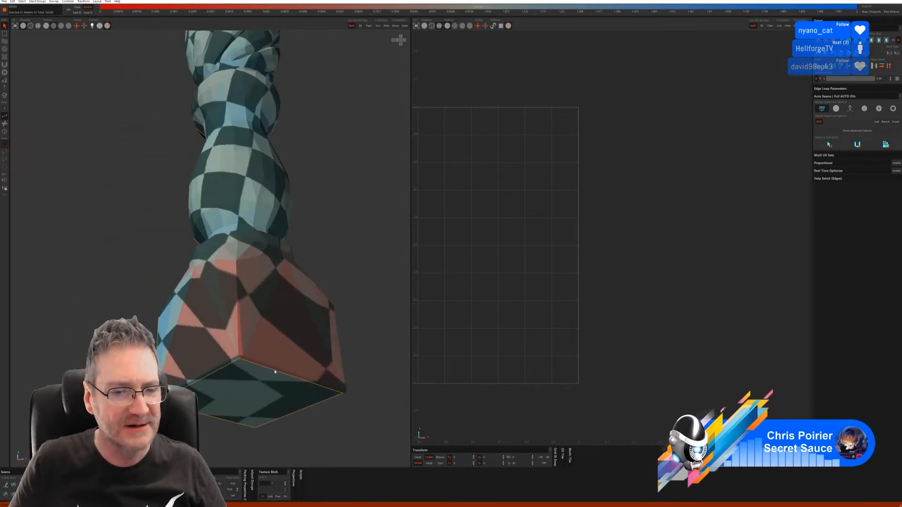
middle_drag(253, 359, 243, 278)
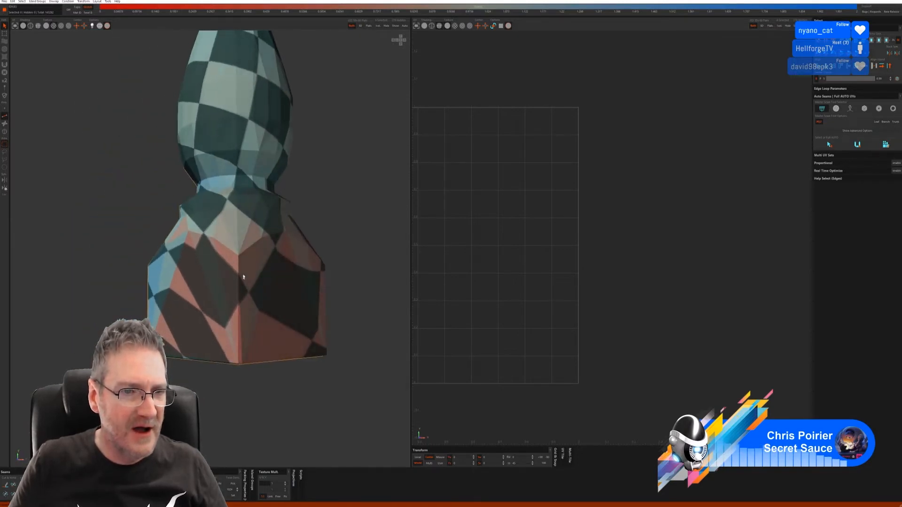
click(238, 217)
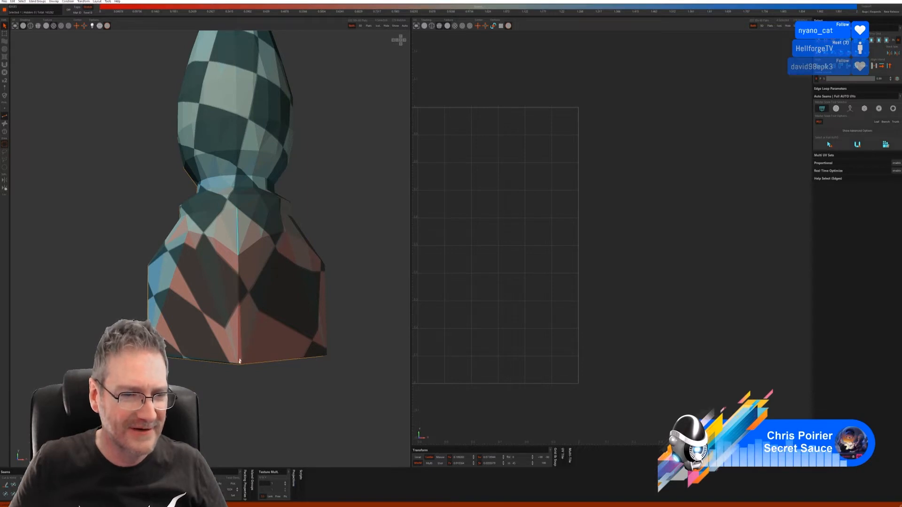
scroll(249, 370, up, 3)
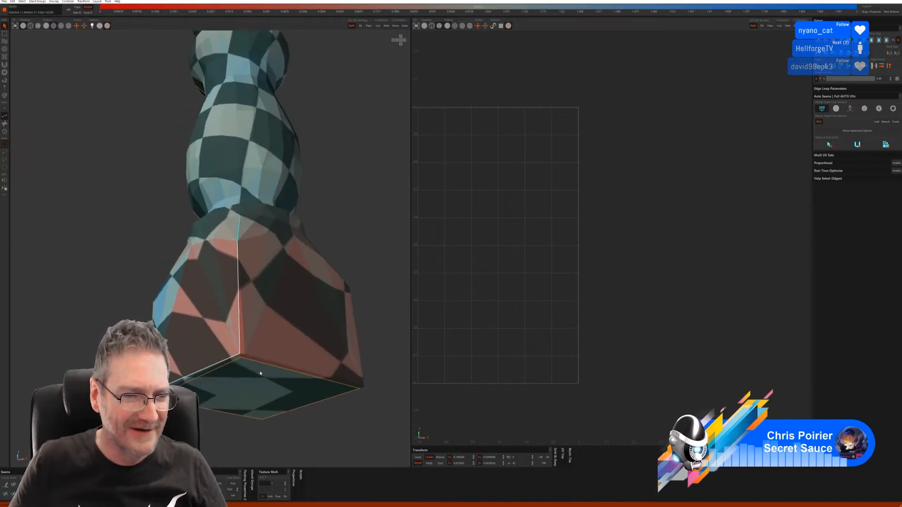
click(6, 485)
- Cut seams along two more vertical corners of the square foot, from the collar down to the base
alt+drag(262, 416, 236, 370)
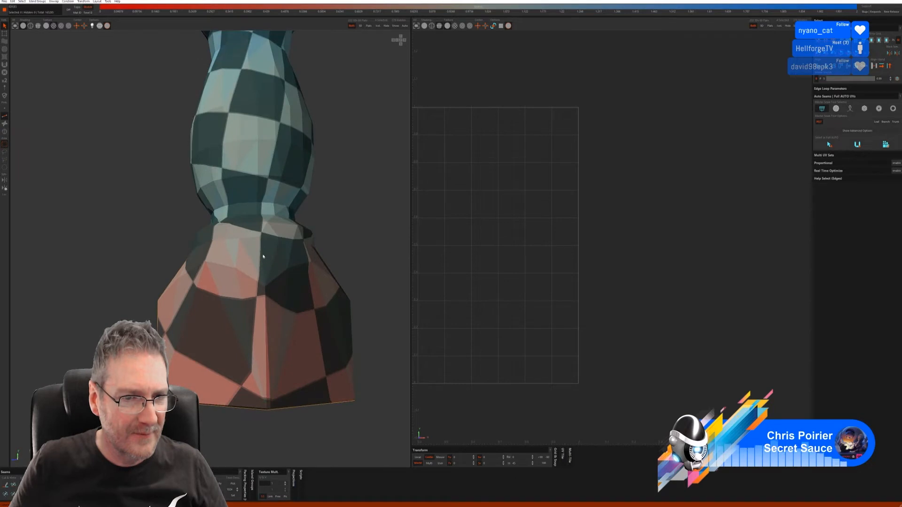
drag(263, 256, 276, 336)
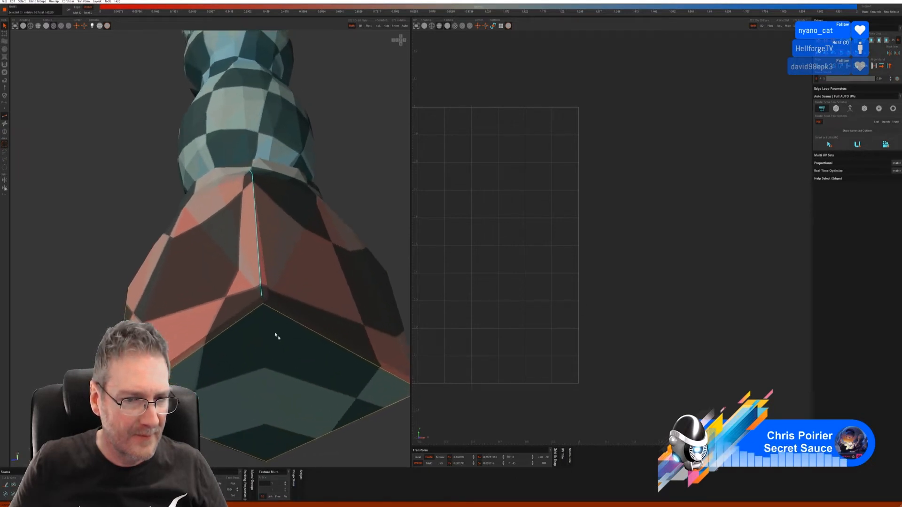
click(10, 485)
alt+right_drag(300, 370, 196, 373)
alt+drag(196, 373, 281, 327)
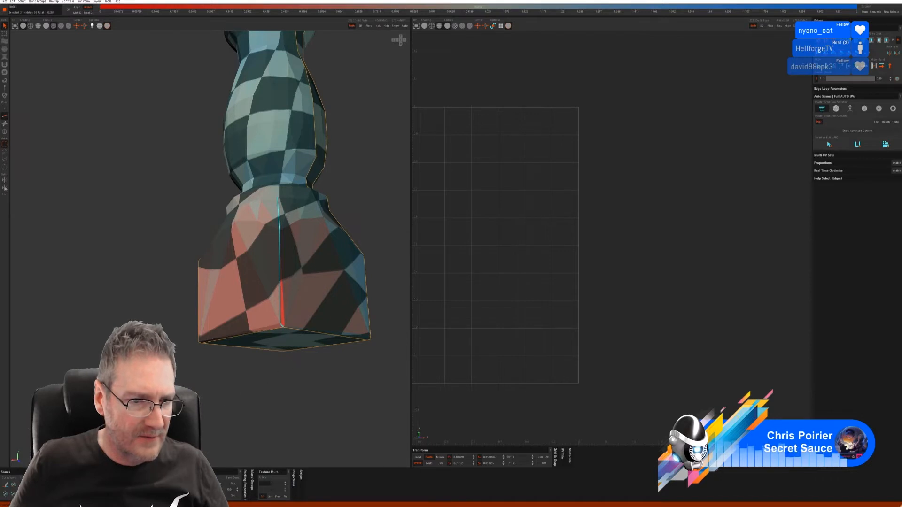
click(10, 483)
- Cut the horizontal edge loop around the post just below the collar, separating the square foot from the turned part
alt+drag(310, 405, 308, 373)
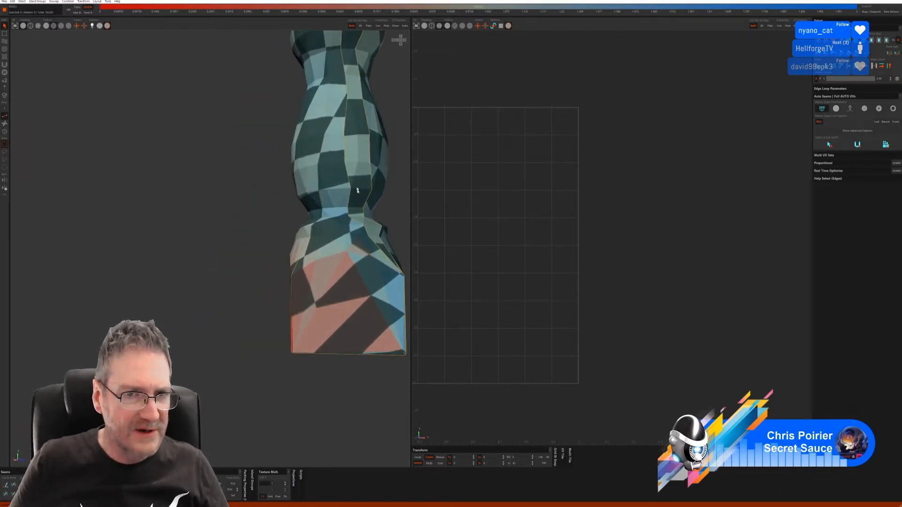
alt+drag(303, 244, 297, 303)
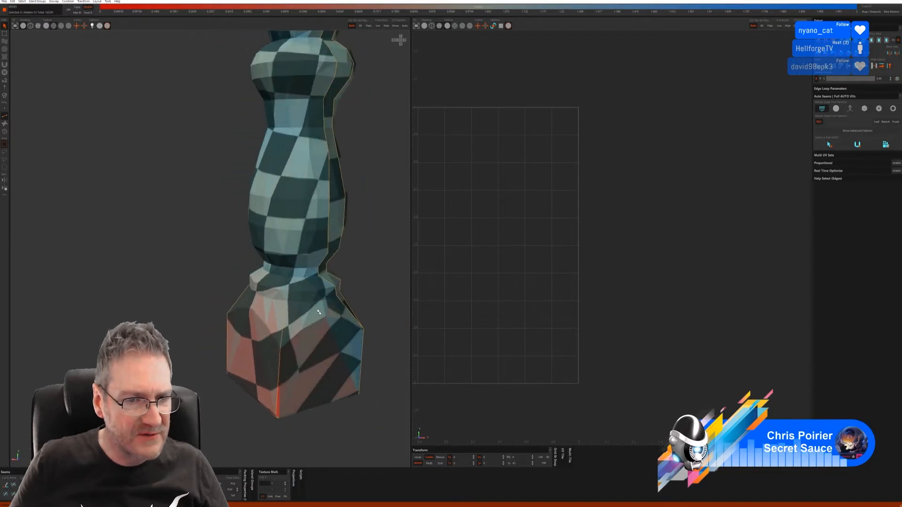
click(297, 302)
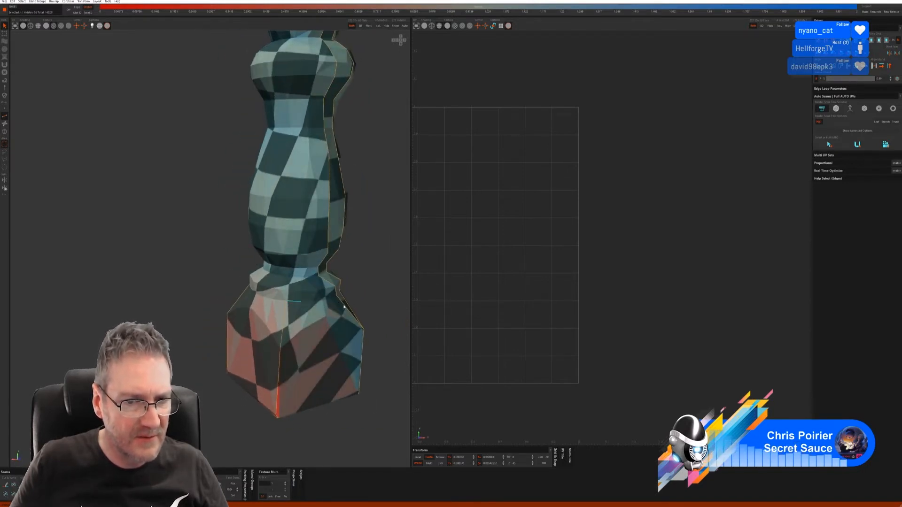
scroll(329, 306, up, 5)
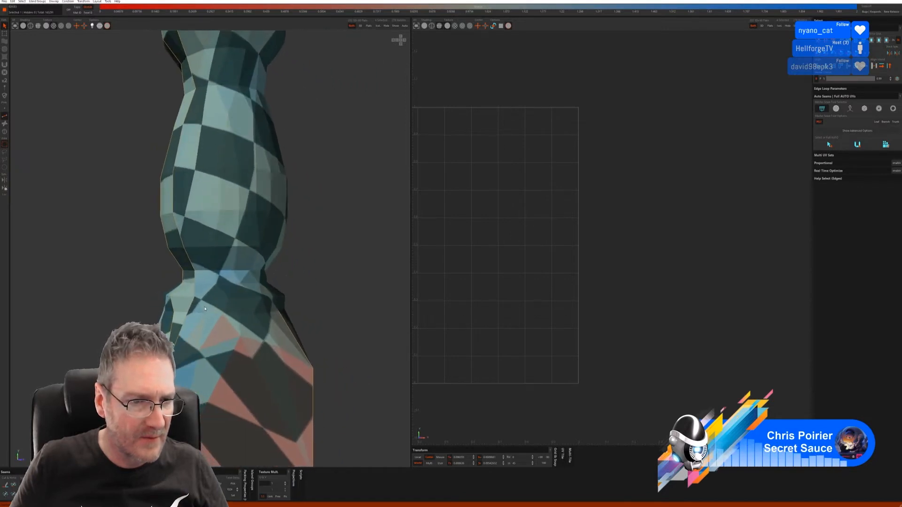
alt+drag(326, 334, 264, 331)
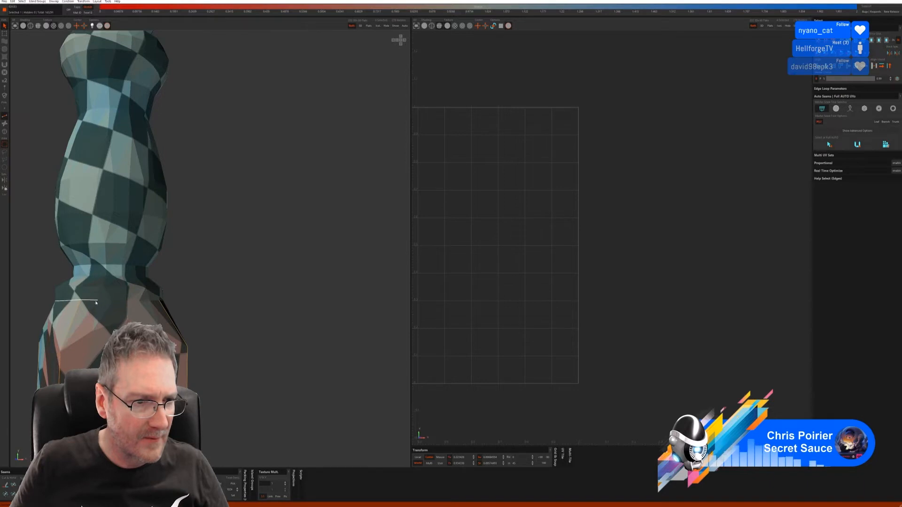
alt+drag(108, 304, 266, 321)
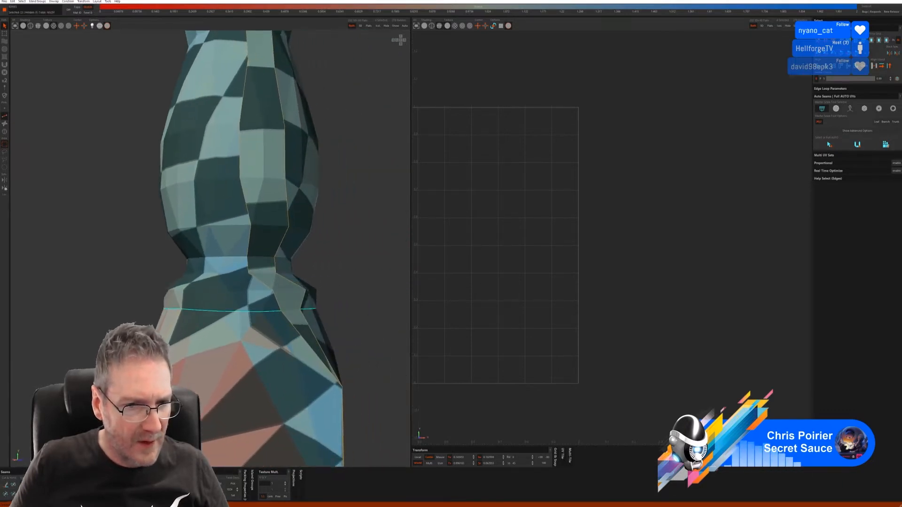
click(7, 487)
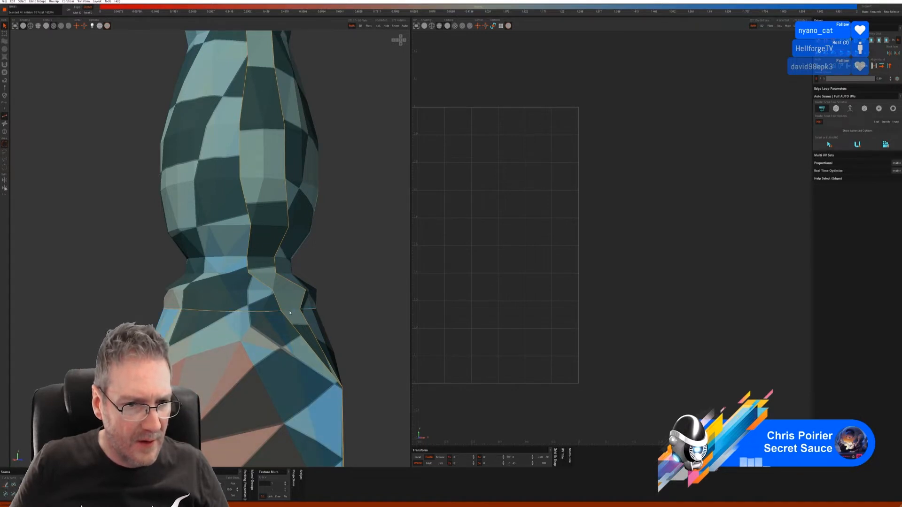
scroll(287, 314, down, 4)
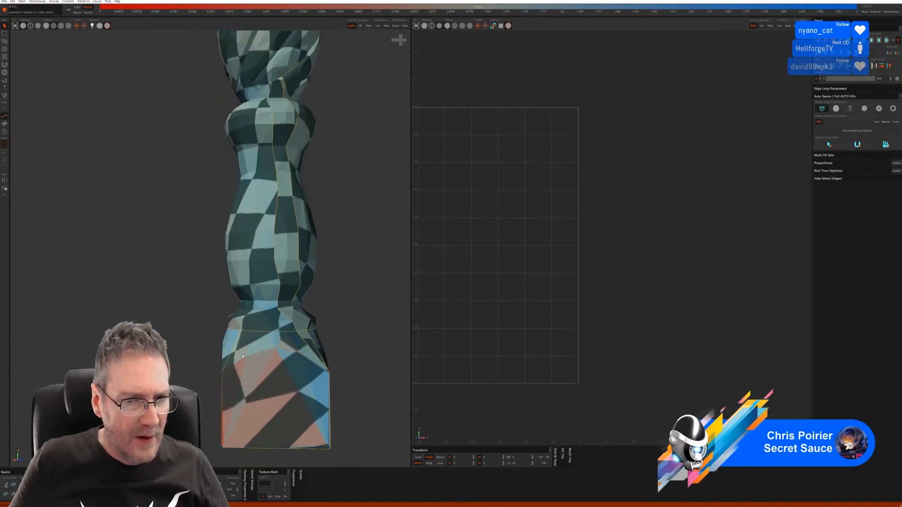
alt+drag(232, 346, 265, 333)
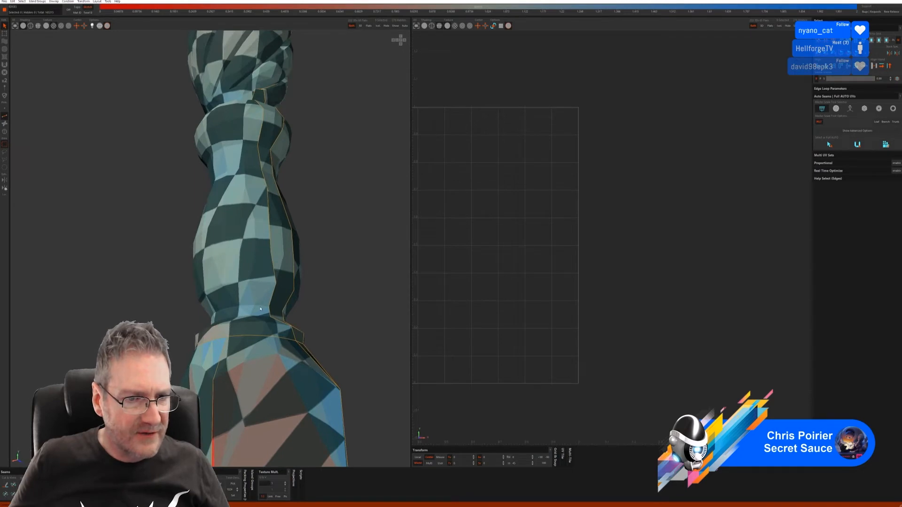
- Cut the horizontal edge loop around the narrow neck between the lower collar and the bulb above it
scroll(240, 339, up, 4)
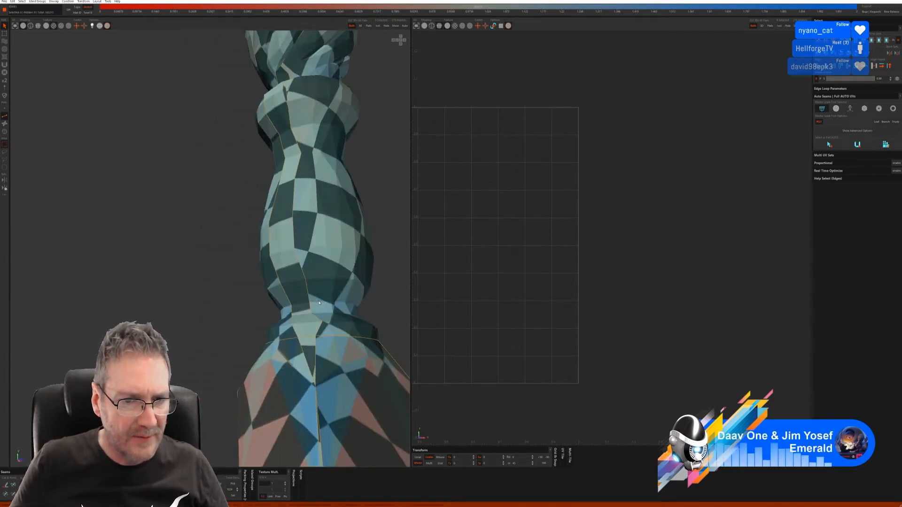
click(316, 306)
alt+drag(317, 308, 281, 310)
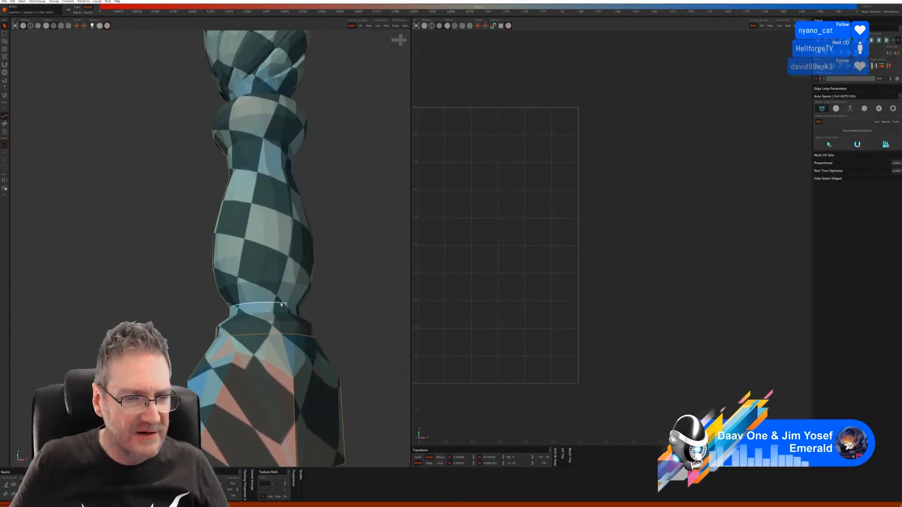
alt+drag(369, 316, 296, 318)
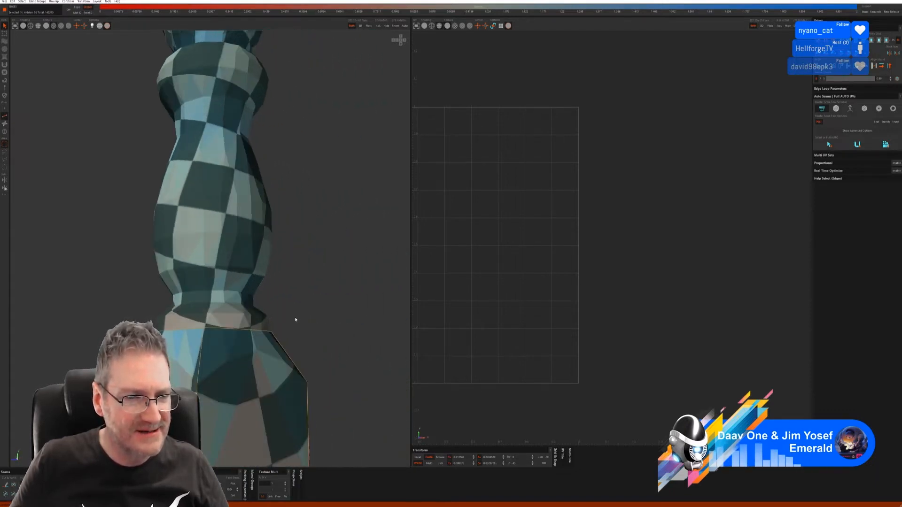
click(245, 295)
mouse_move(245, 295)
alt+mouse_down()
mouse_move(300, 303)
mouse_move(245, 310)
alt+mouse_up()
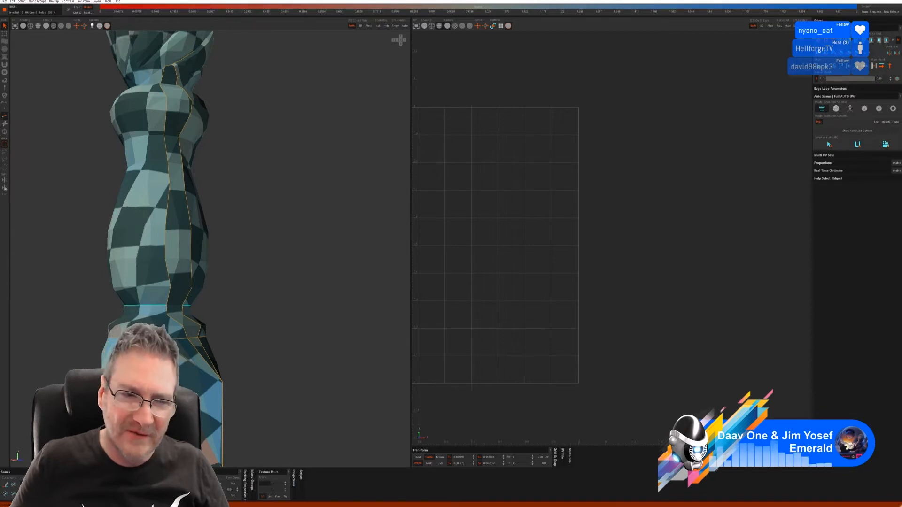
click(6, 484)
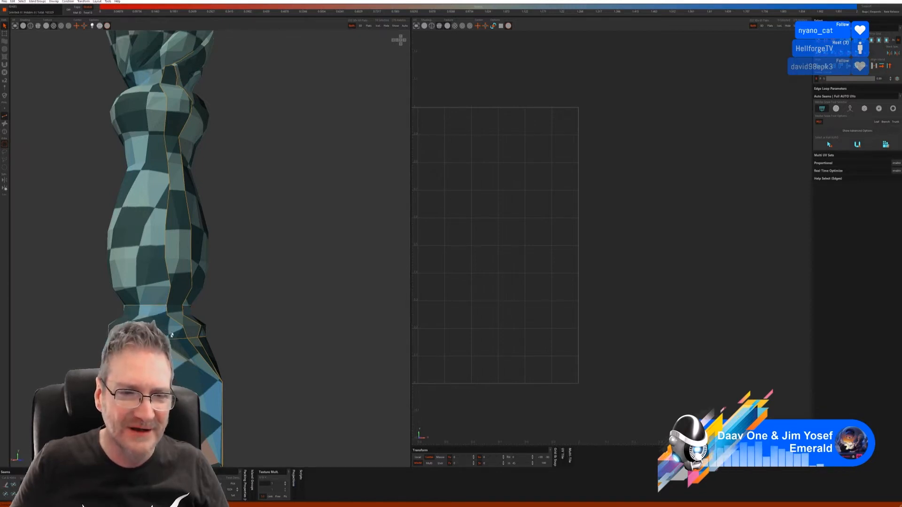
click(174, 308)
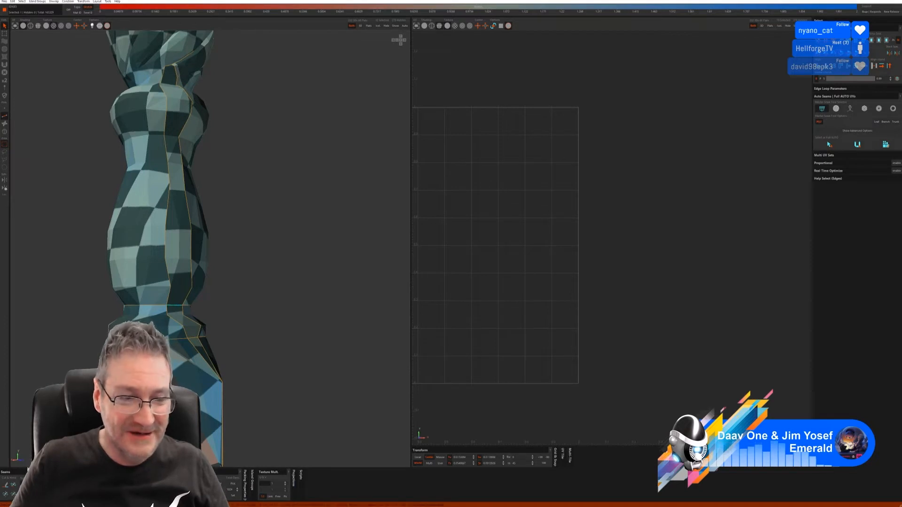
click(5, 485)
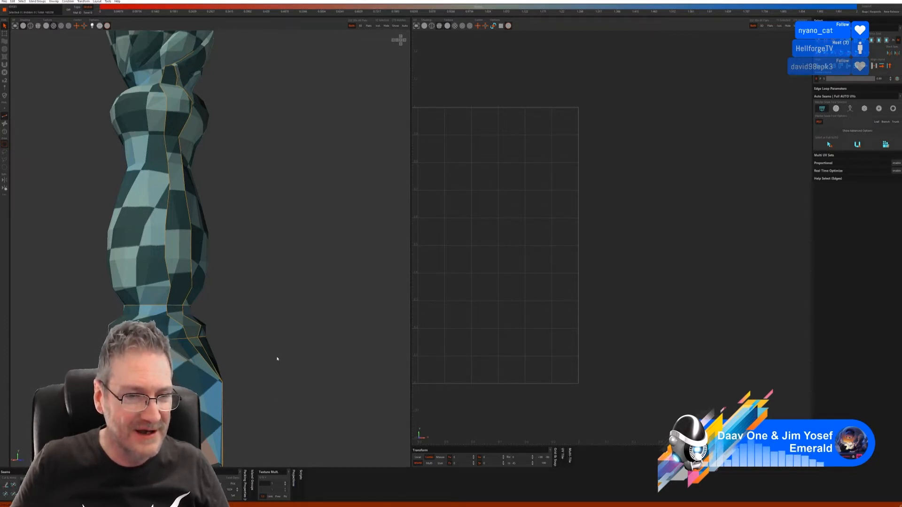
- Cut the horizontal edge loop around the neck where the rounded ring above the lower bulb meets the twisted shaft
scroll(277, 359, down, 4)
alt+drag(277, 359, 246, 331)
alt+middle_drag(246, 331, 261, 346)
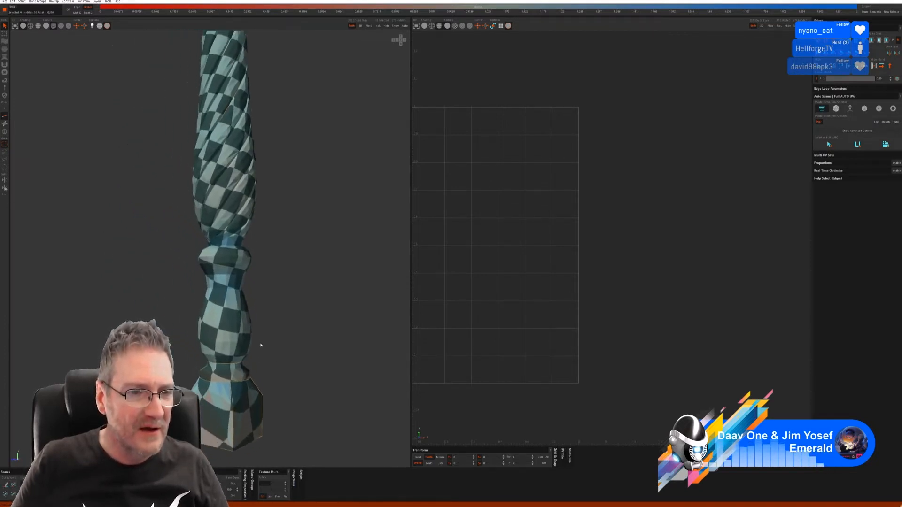
mouse_move(254, 321)
alt+mouse_down()
mouse_move(263, 323)
mouse_move(245, 324)
alt+mouse_up()
alt+middle_drag(245, 324, 262, 356)
scroll(239, 282, up, 4)
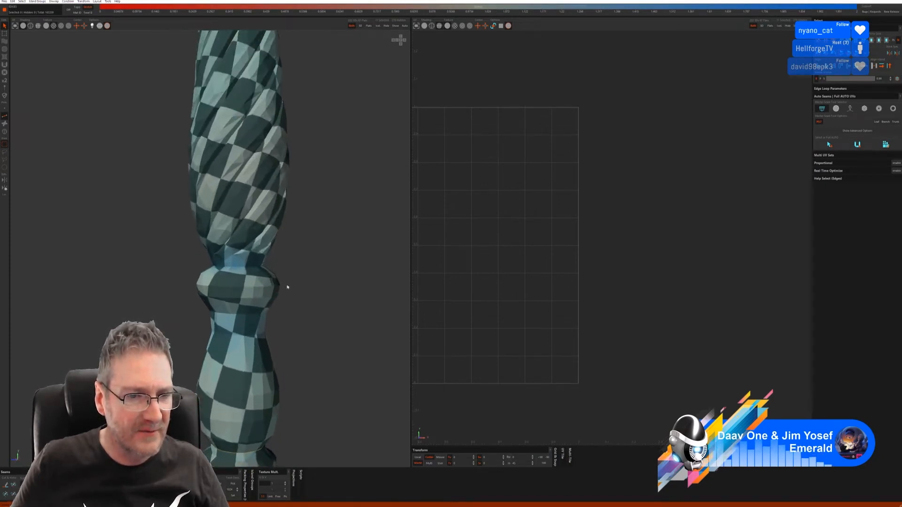
click(236, 269)
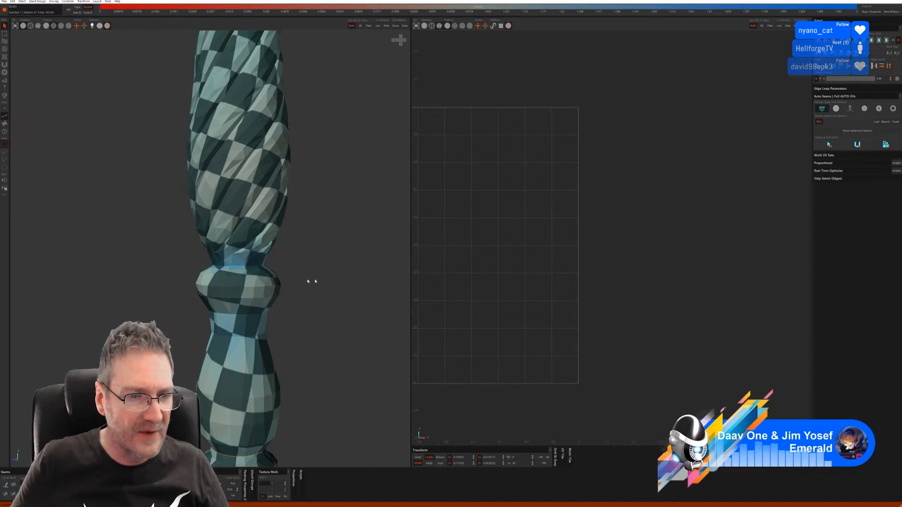
alt+drag(311, 280, 152, 270)
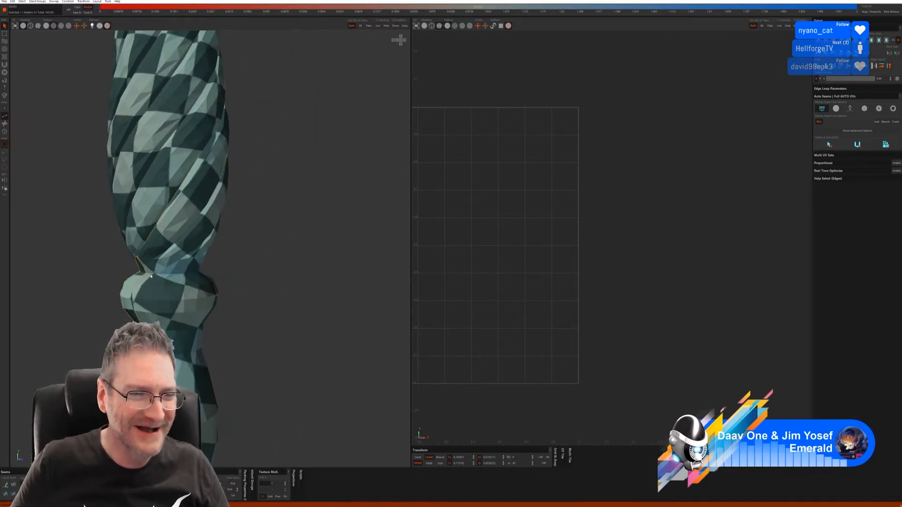
shift+click(198, 275)
alt+drag(296, 283, 182, 289)
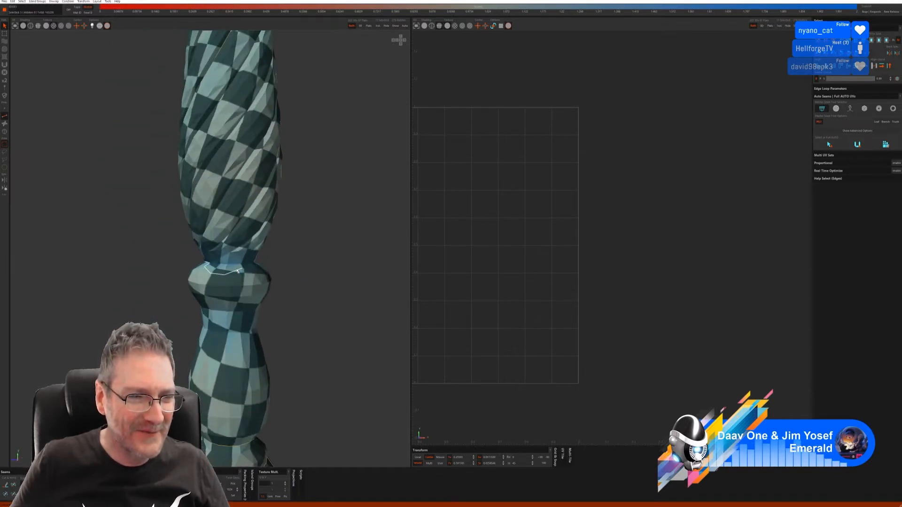
alt+drag(236, 267, 252, 278)
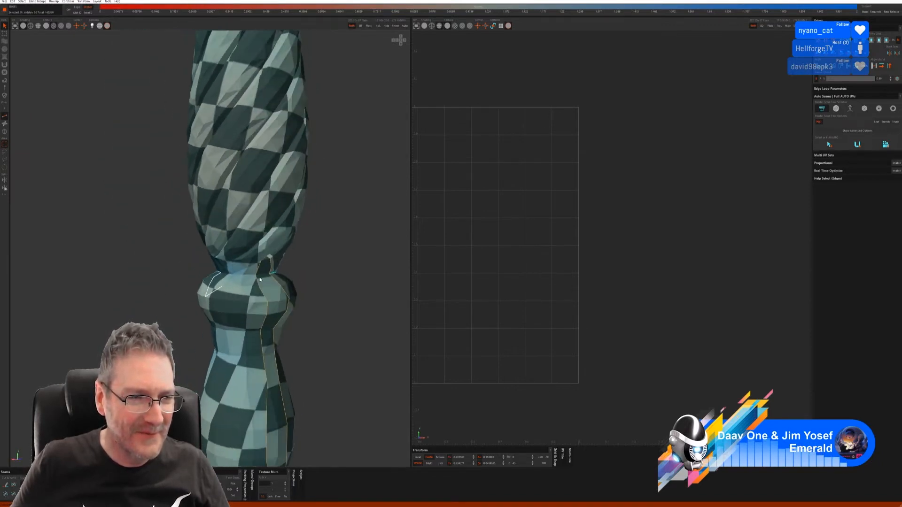
shift+click(252, 278)
key(c)
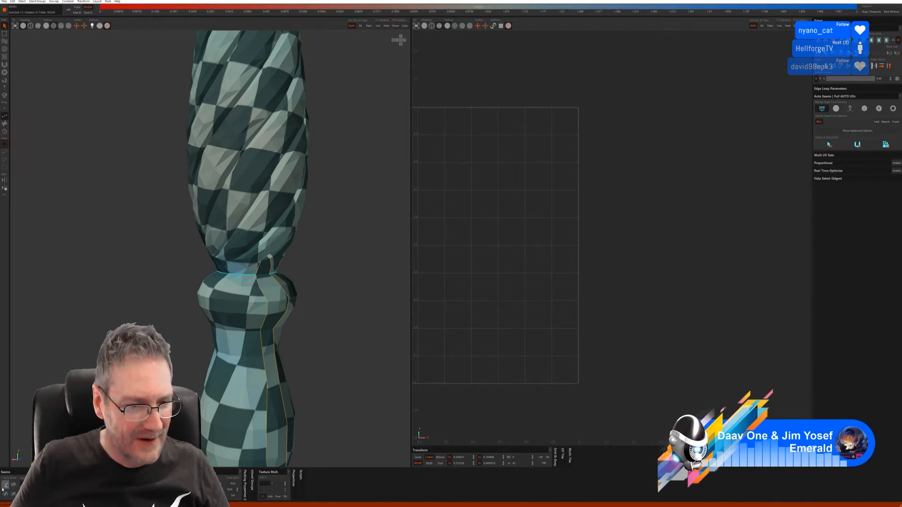
click(262, 282)
click(7, 485)
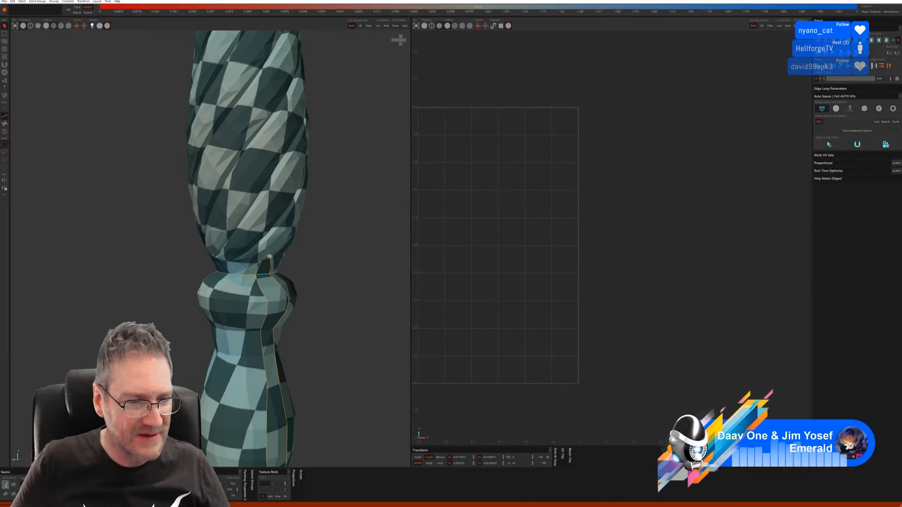
- Cut the edge loop around the upper end of the twisted shaft, directly beneath the flared ring
alt+right_drag(290, 344, 223, 358)
alt+drag(223, 358, 308, 344)
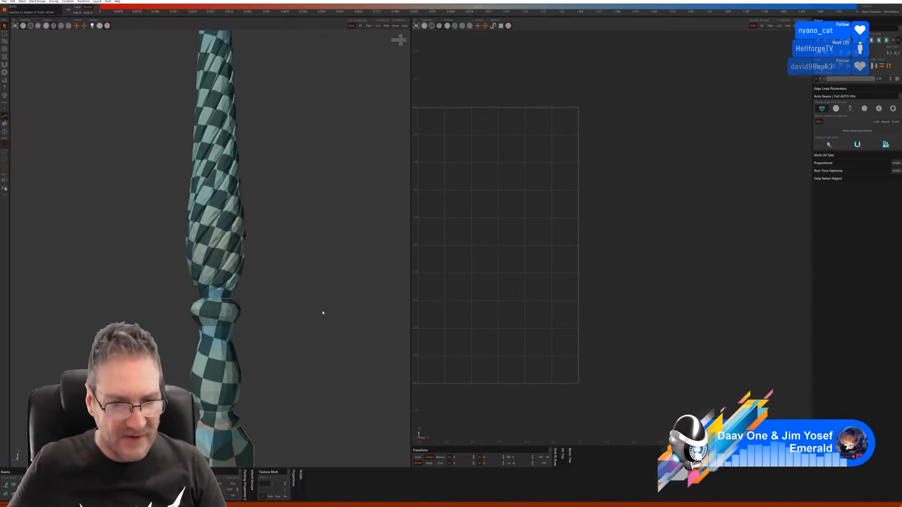
alt+drag(323, 313, 280, 340)
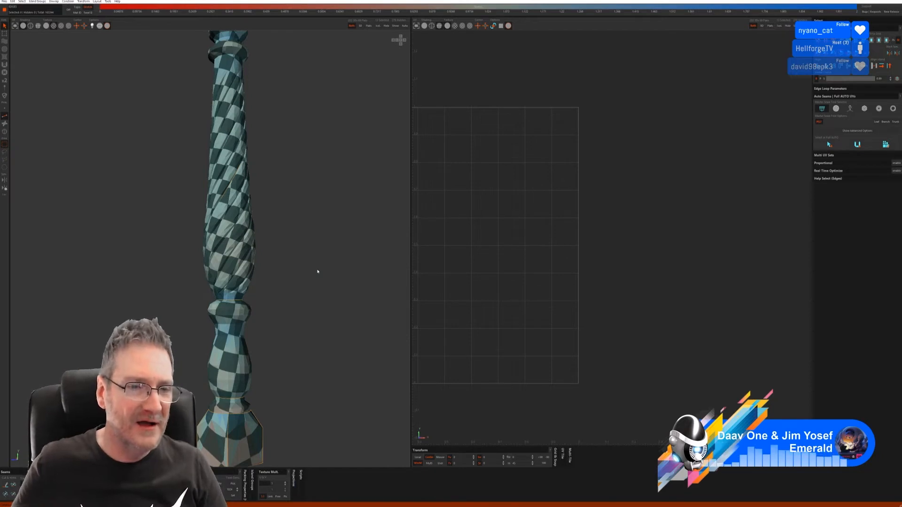
scroll(310, 277, down, 5)
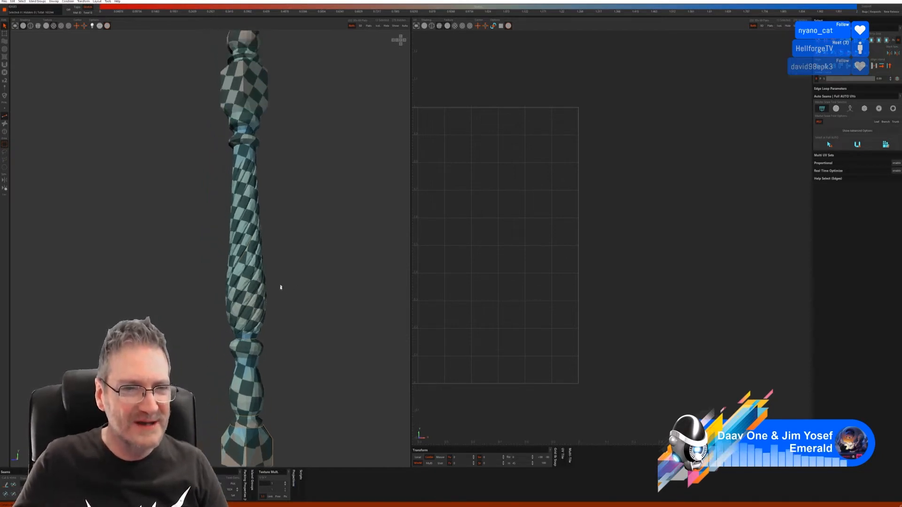
mouse_move(278, 217)
middle_down()
mouse_move(312, 237)
mouse_move(262, 189)
mouse_move(230, 259)
mouse_move(280, 227)
middle_up()
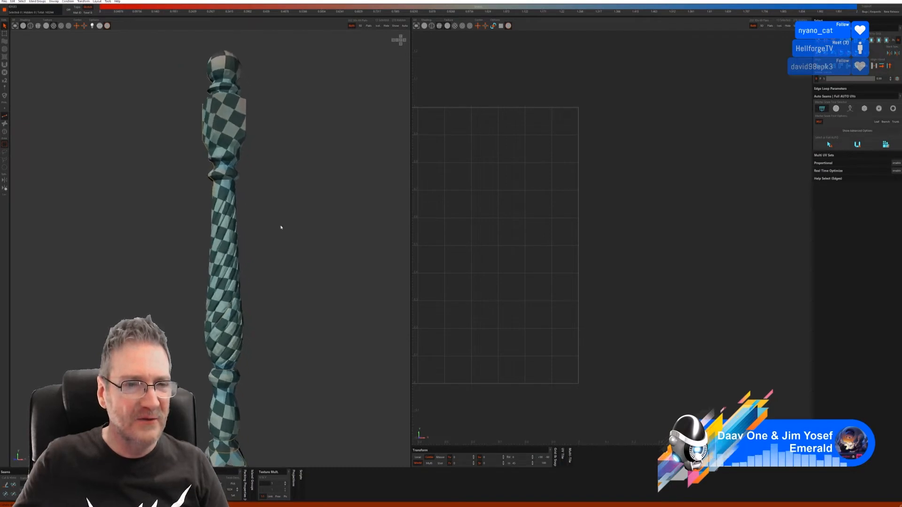
scroll(323, 188, up, 5)
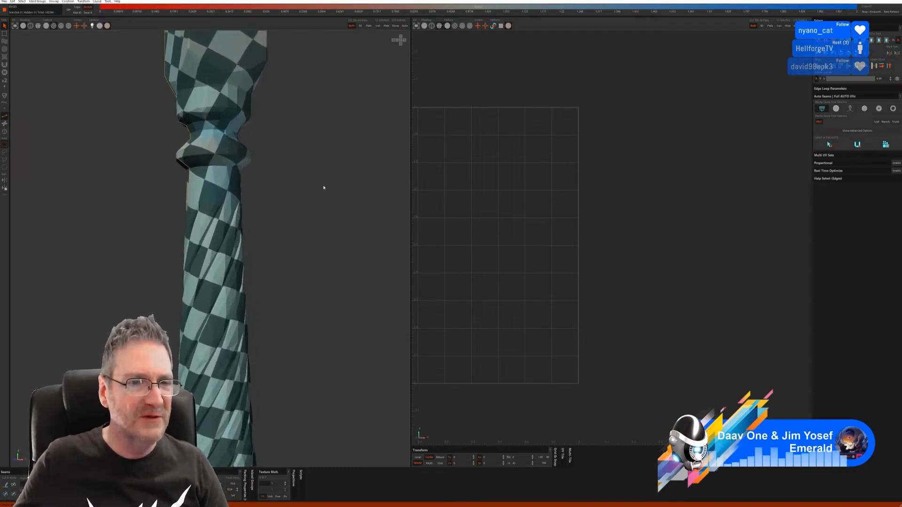
click(196, 168)
middle_drag(297, 220, 222, 179)
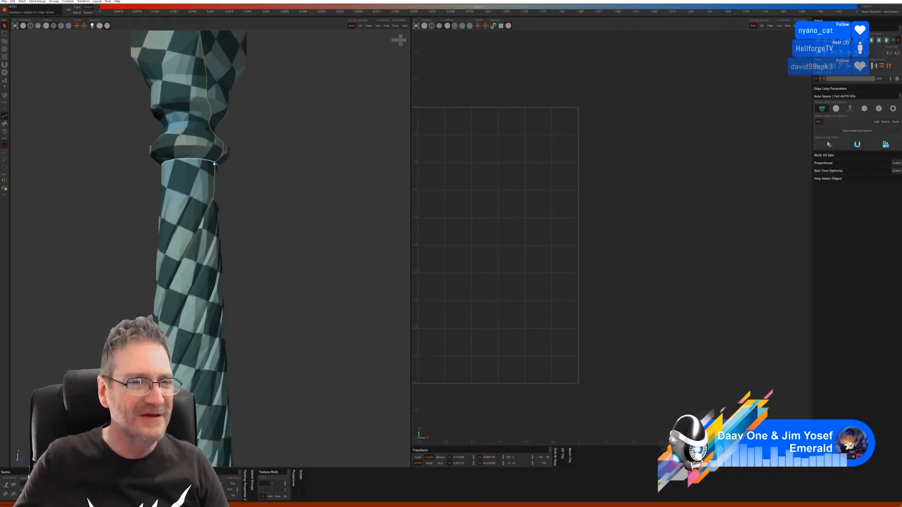
double_click(212, 164)
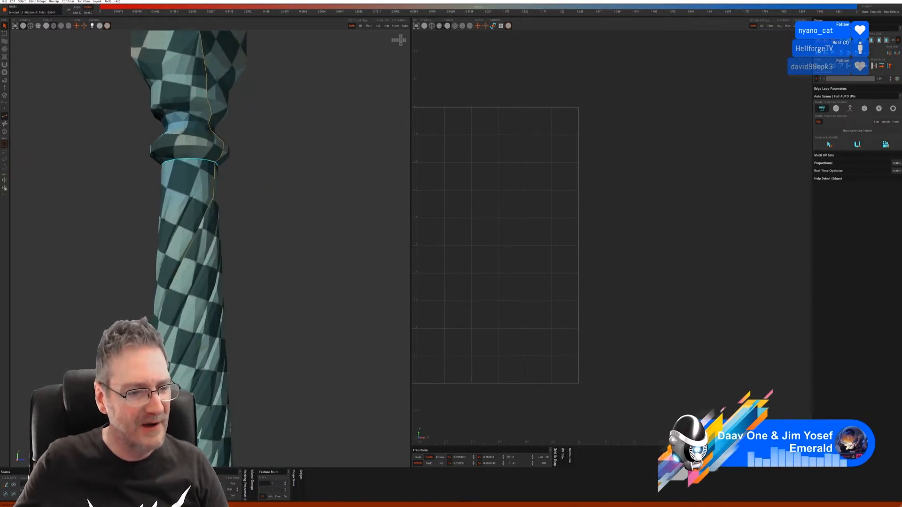
click(288, 281)
- Cut the edge loop around the narrow neck just above the flared ring at the shaft's upper end
middle_drag(288, 282, 253, 247)
scroll(277, 258, up, 5)
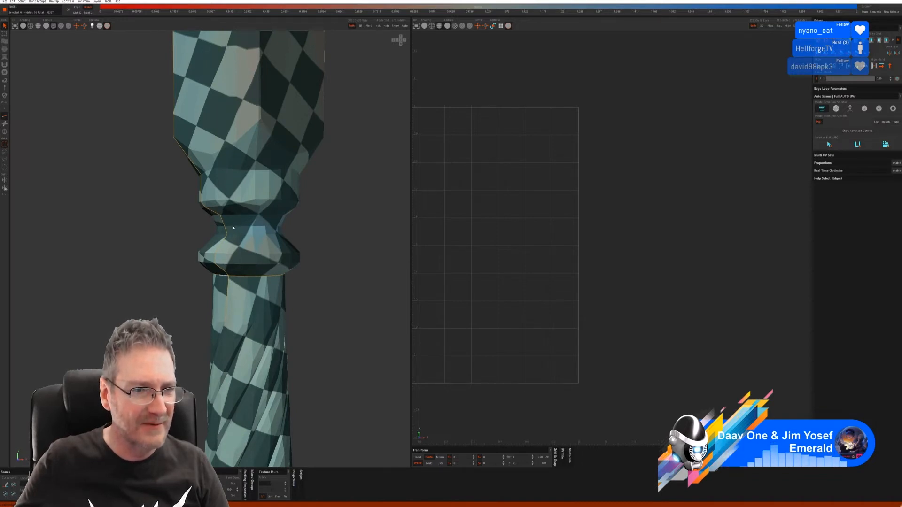
middle_drag(336, 258, 250, 258)
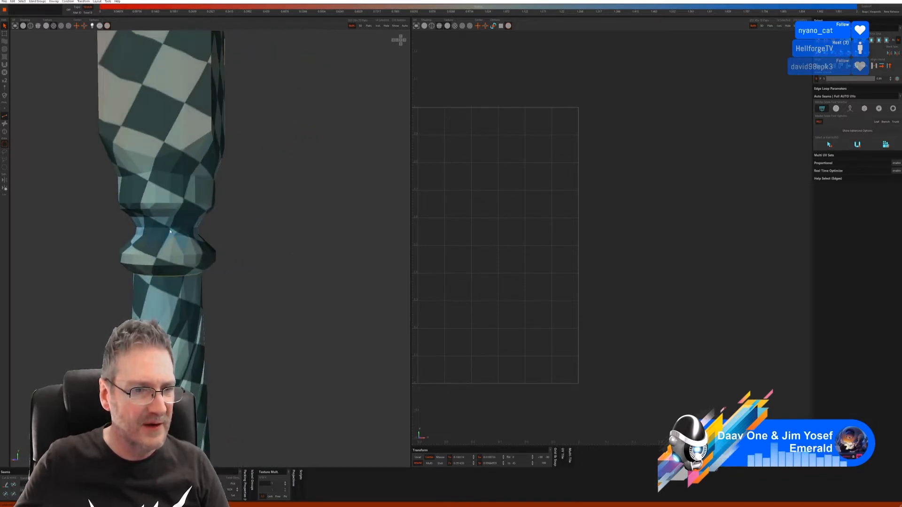
click(172, 230)
double_click(176, 231)
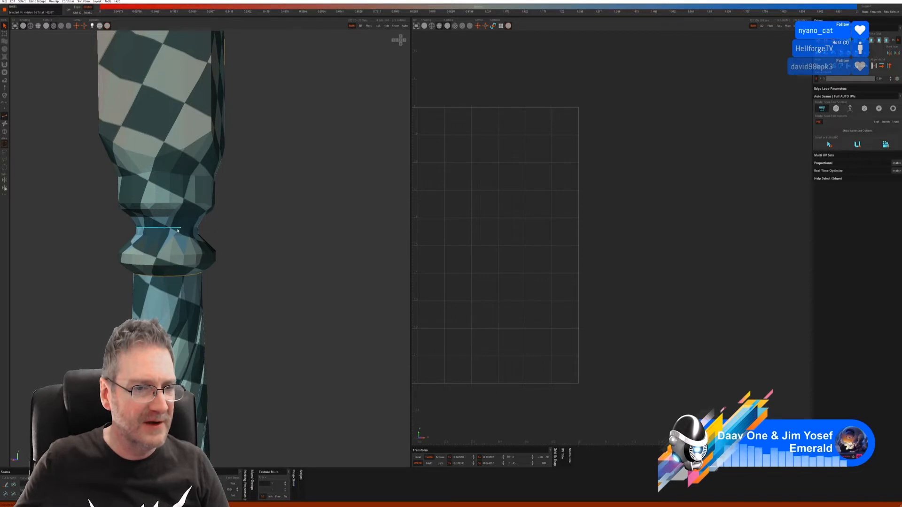
middle_drag(298, 249, 223, 240)
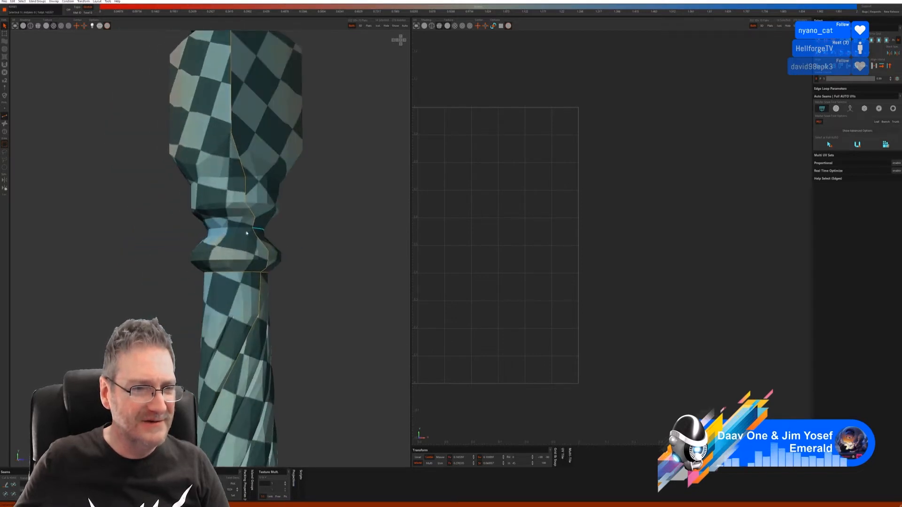
click(251, 230)
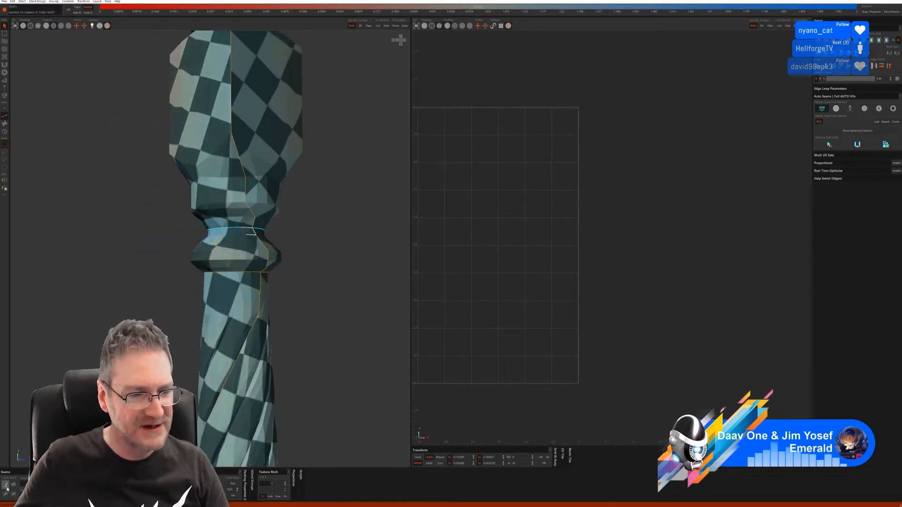
- Cut the edge loop around the post where the upper square block's lower taper meets the round section beneath it
middle_drag(326, 264, 234, 317)
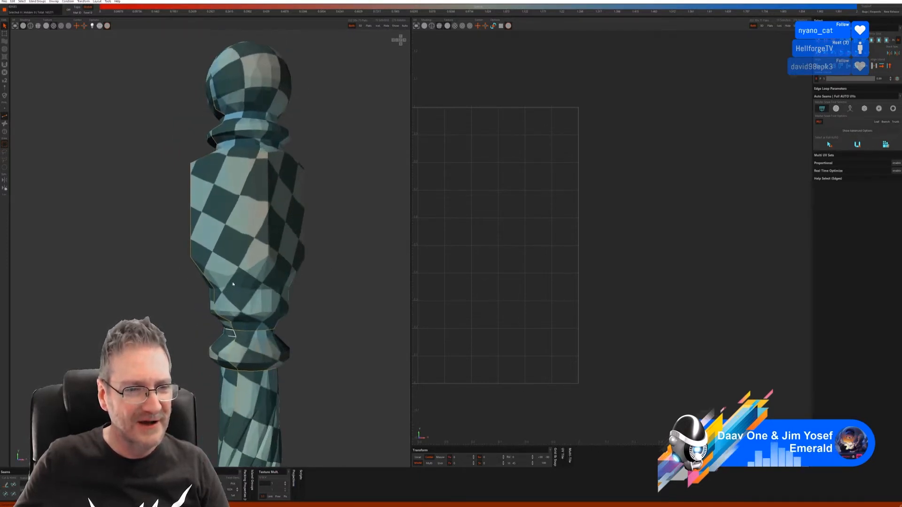
mouse_move(218, 290)
mouse_down()
mouse_move(220, 308)
mouse_move(247, 314)
mouse_move(268, 293)
mouse_up()
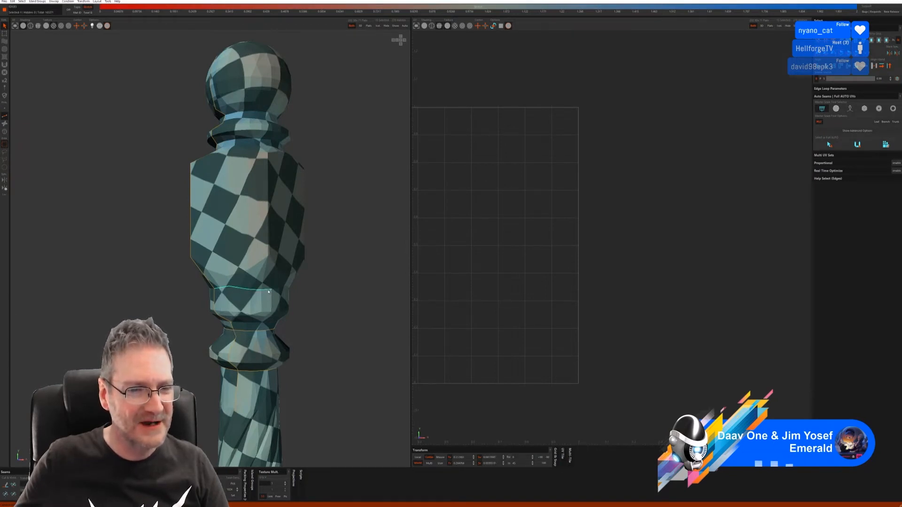
middle_drag(333, 297, 276, 296)
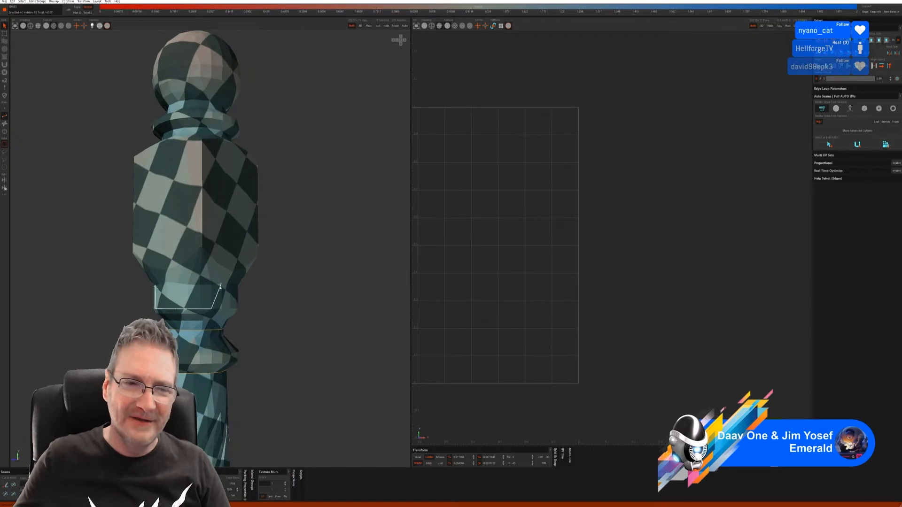
click(210, 289)
drag(210, 290, 207, 286)
mouse_move(207, 286)
middle_down()
mouse_move(274, 316)
mouse_move(210, 300)
middle_up()
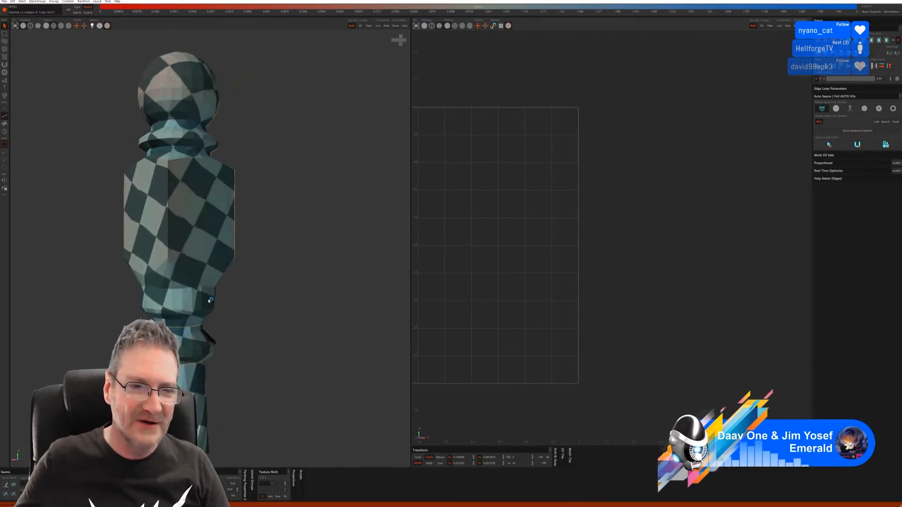
click(190, 291)
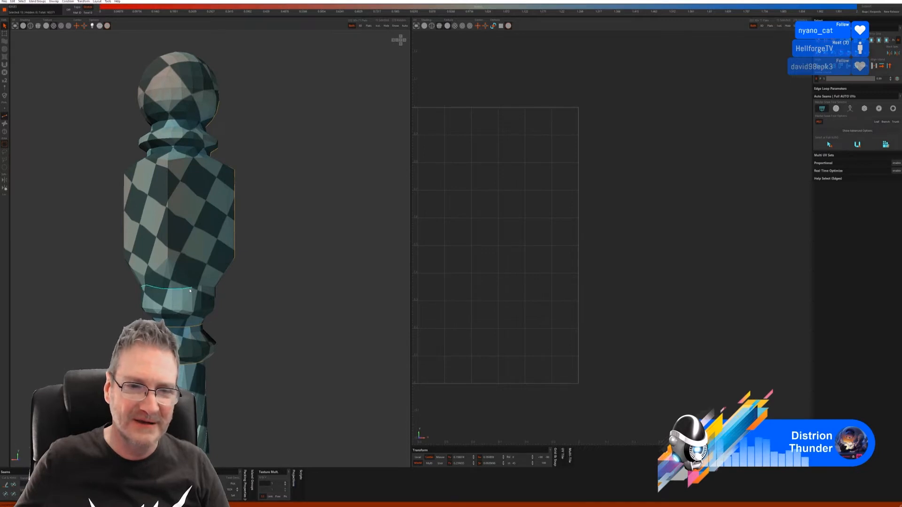
middle_drag(296, 312, 229, 312)
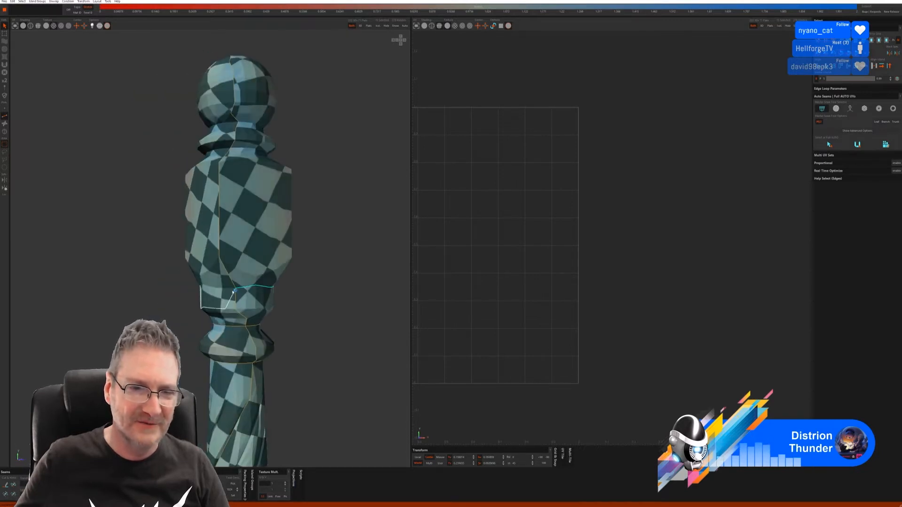
click(230, 291)
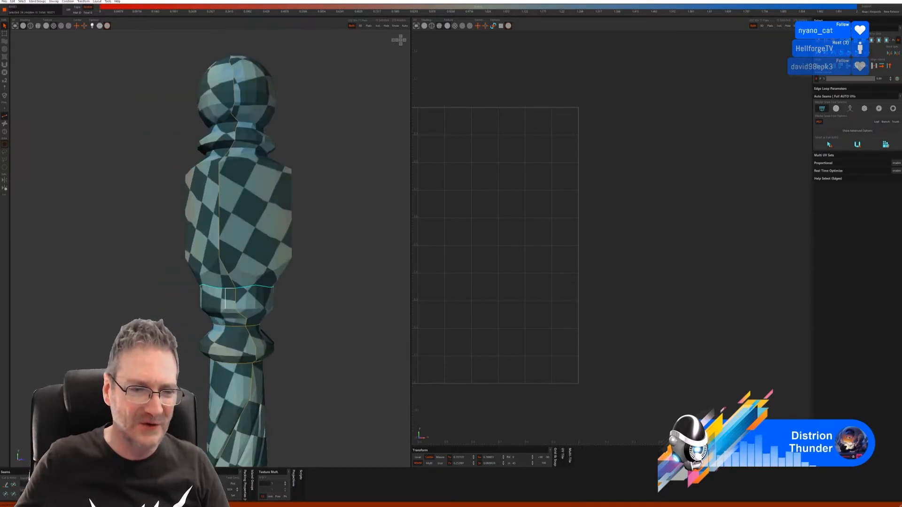
click(325, 372)
scroll(325, 372, down, 3)
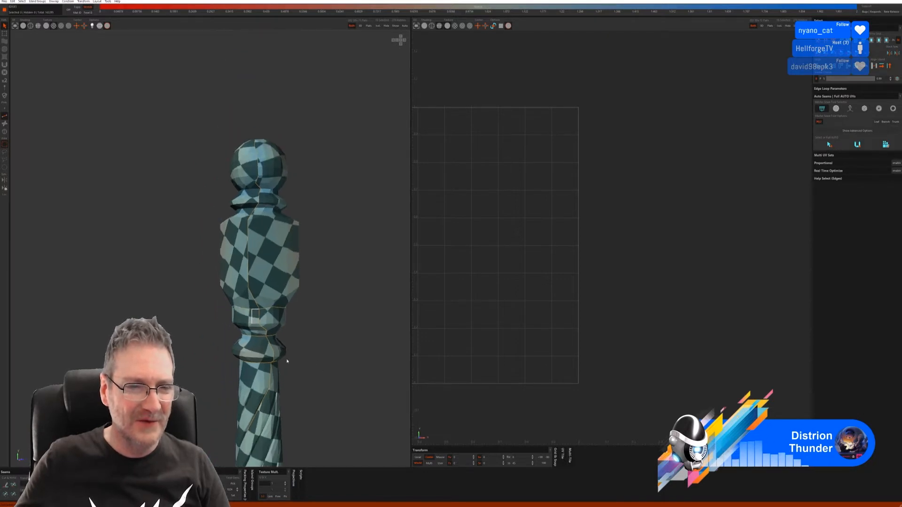
- Cut a vertical seam down one corner edge of the upper square block, from the narrow neck above it to the seam beneath its lower taper
middle_drag(269, 347, 232, 335)
scroll(264, 309, up, 3)
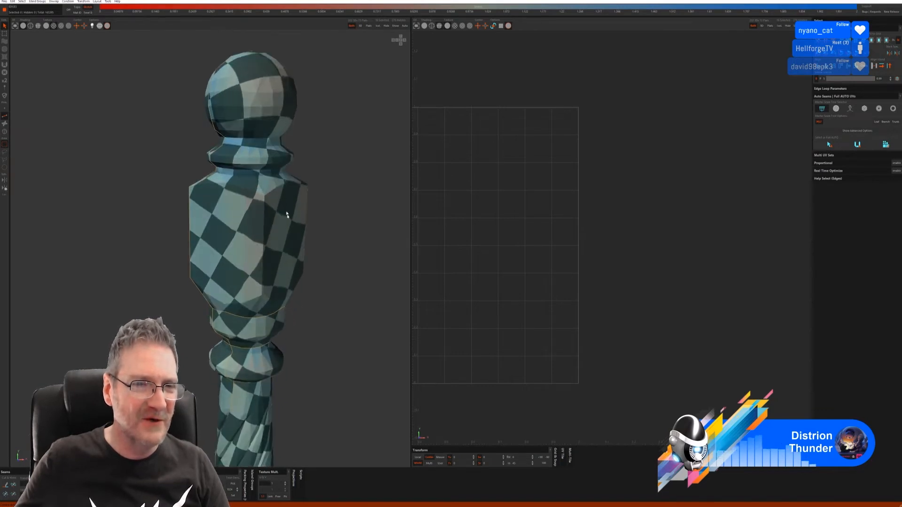
click(262, 190)
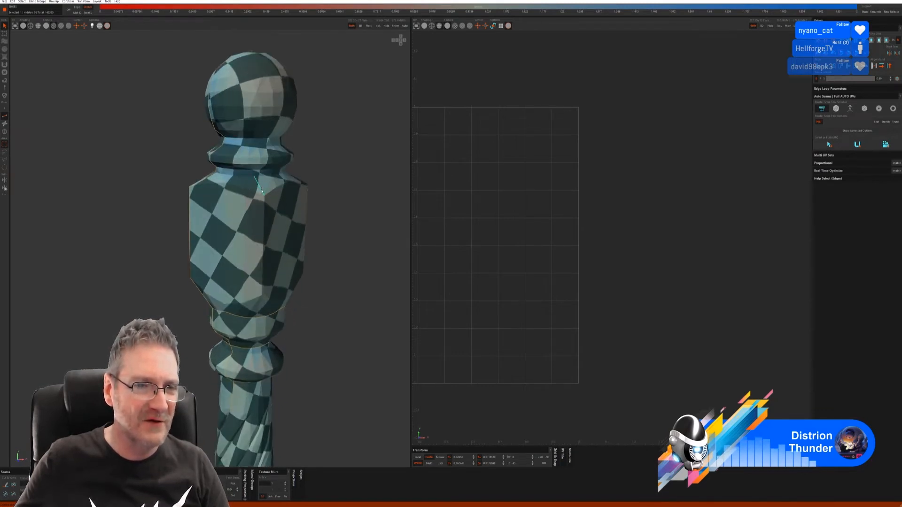
click(263, 279)
click(258, 317)
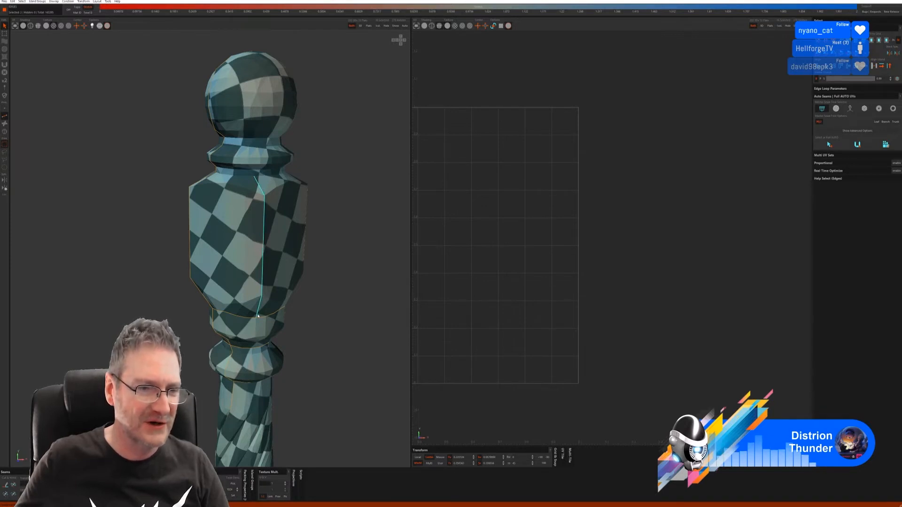
click(5, 489)
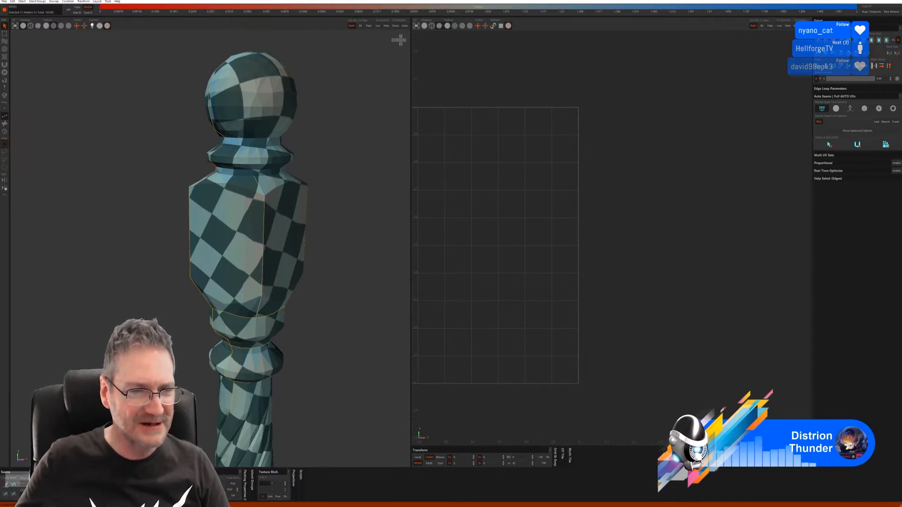
- Cut the matching vertical seam down the upper block's next corner edge, between its upper neck and the seam below its taper
alt+drag(254, 357, 272, 364)
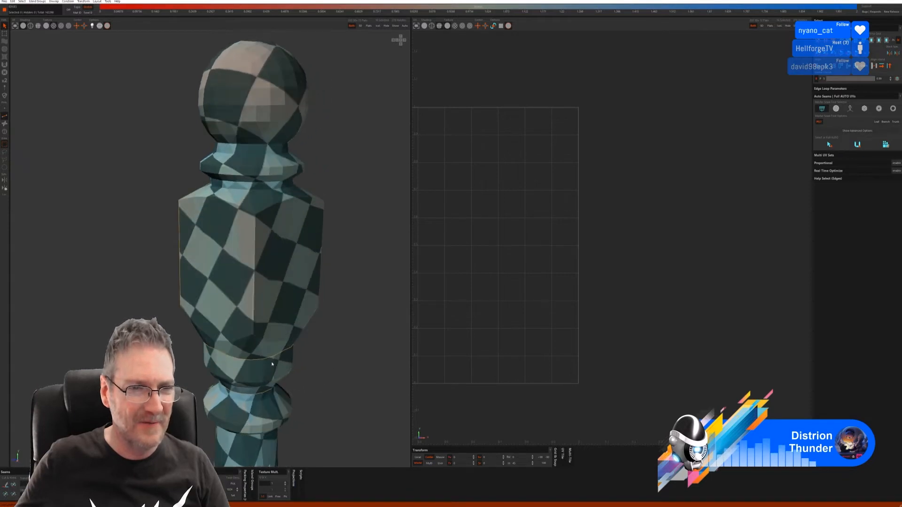
click(254, 206)
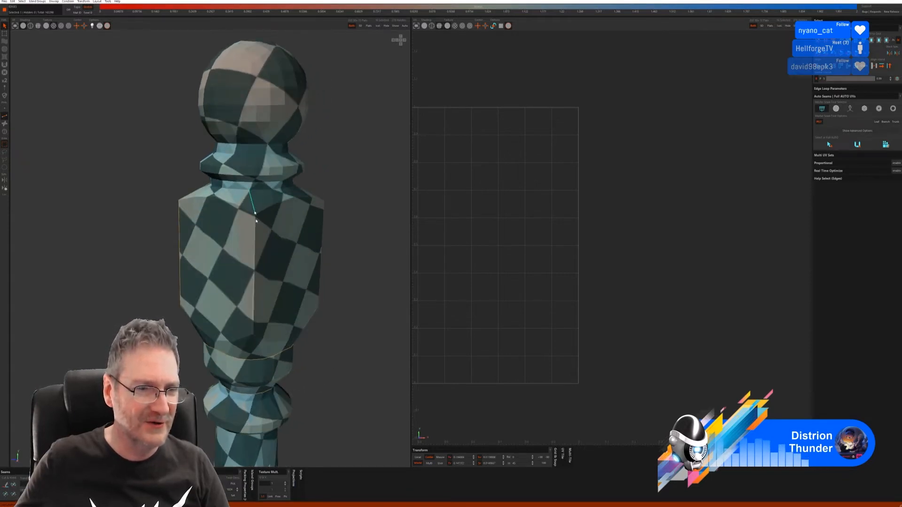
click(253, 358)
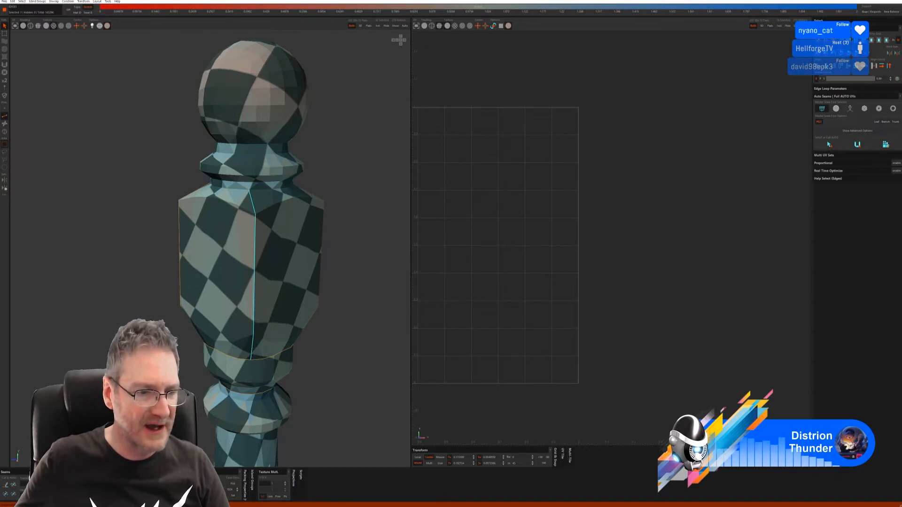
click(6, 485)
- Cut a vertical seam along the upper block's last unseamed corner edge, from the upper neck to the lower loop
alt+drag(362, 375, 271, 407)
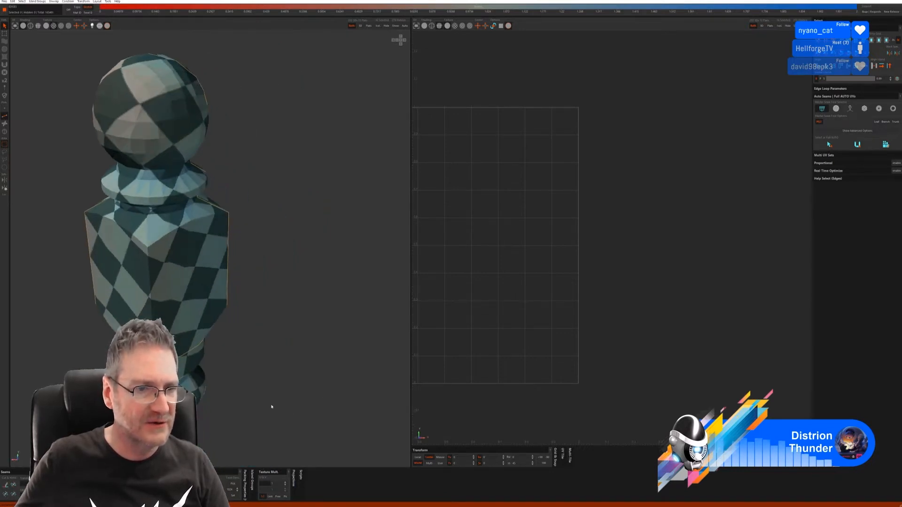
alt+middle_drag(217, 326, 246, 322)
alt+drag(246, 323, 284, 324)
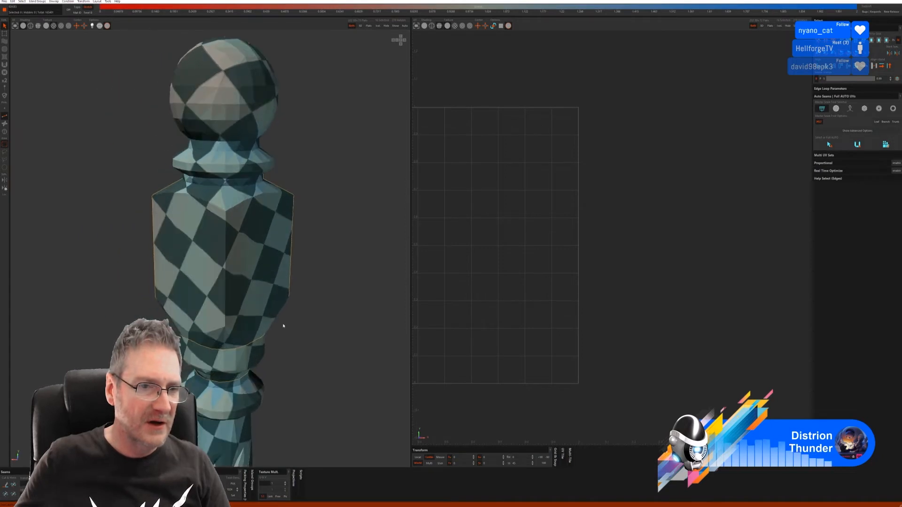
click(225, 205)
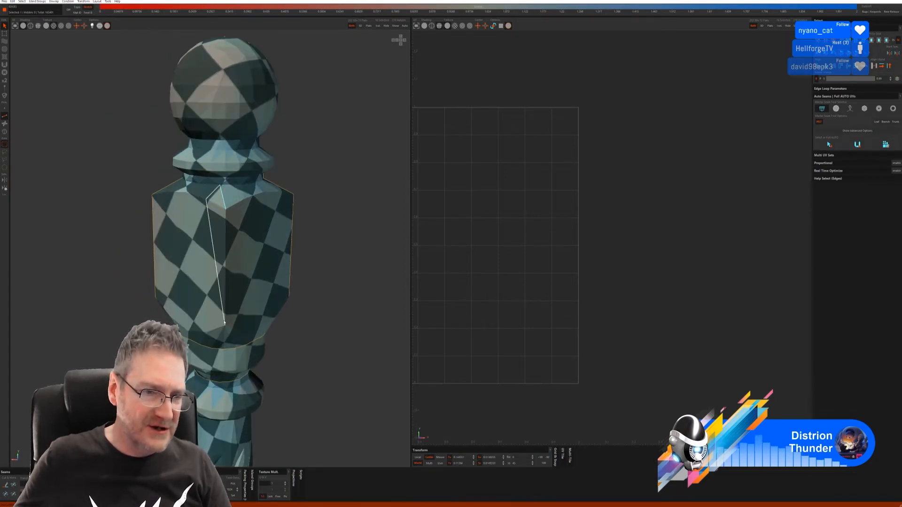
click(223, 344)
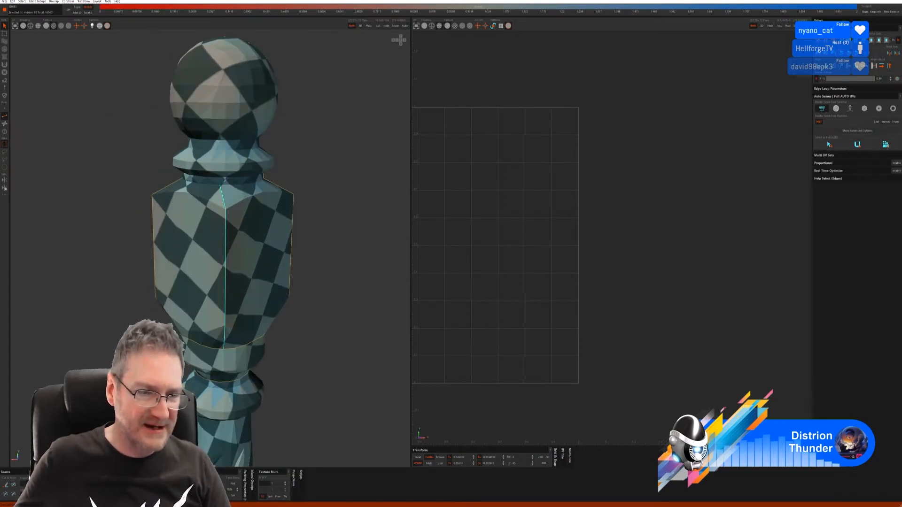
click(14, 485)
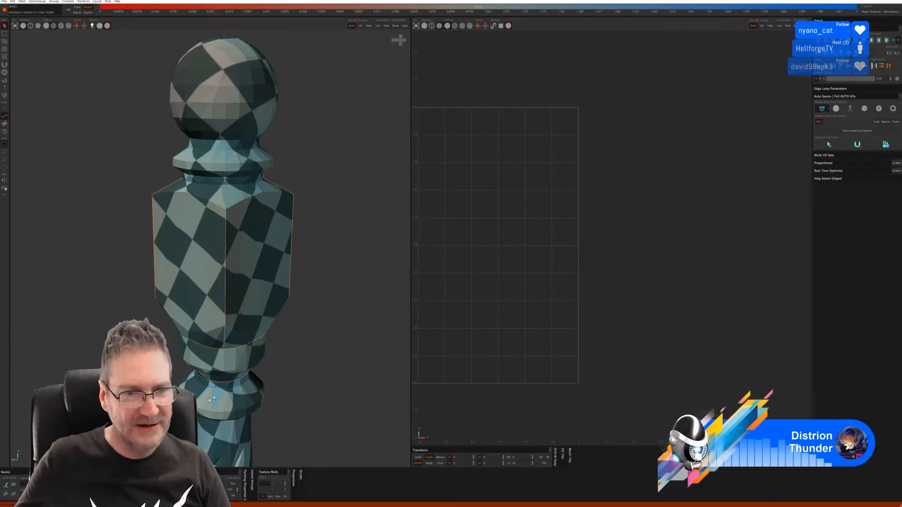
- Cut the horizontal edge loop around the neck where the upper block's top meets the flared ring under the ball finial
alt+right_drag(297, 346, 270, 352)
alt+drag(269, 352, 306, 344)
scroll(283, 332, up, 2)
alt+middle_drag(283, 289, 269, 291)
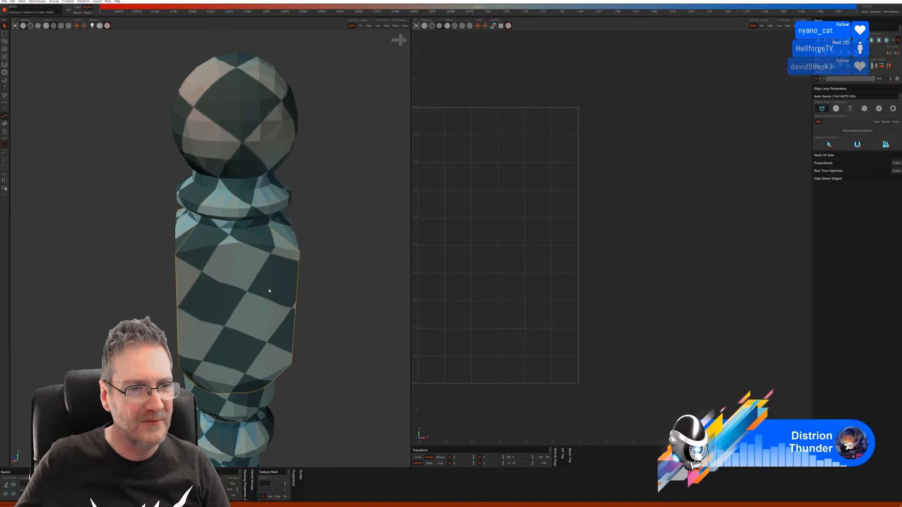
click(203, 225)
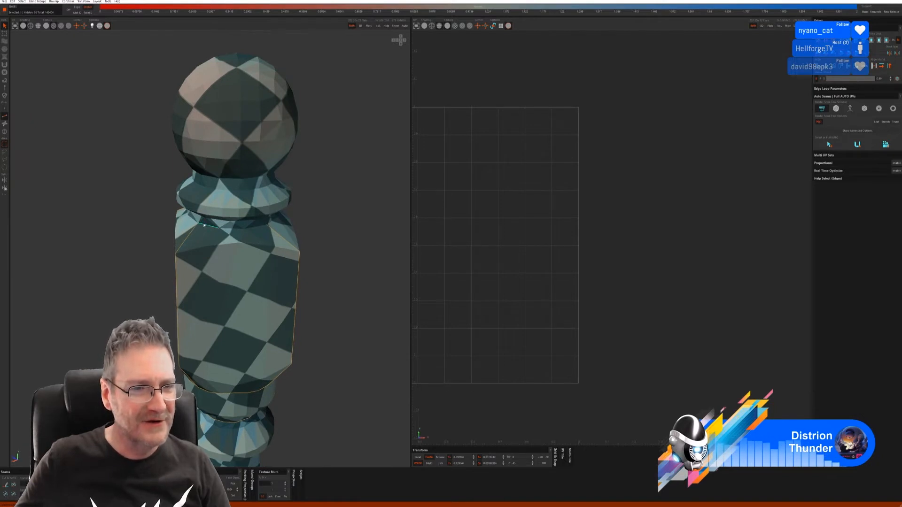
alt+drag(207, 225, 293, 238)
shift+click(286, 246)
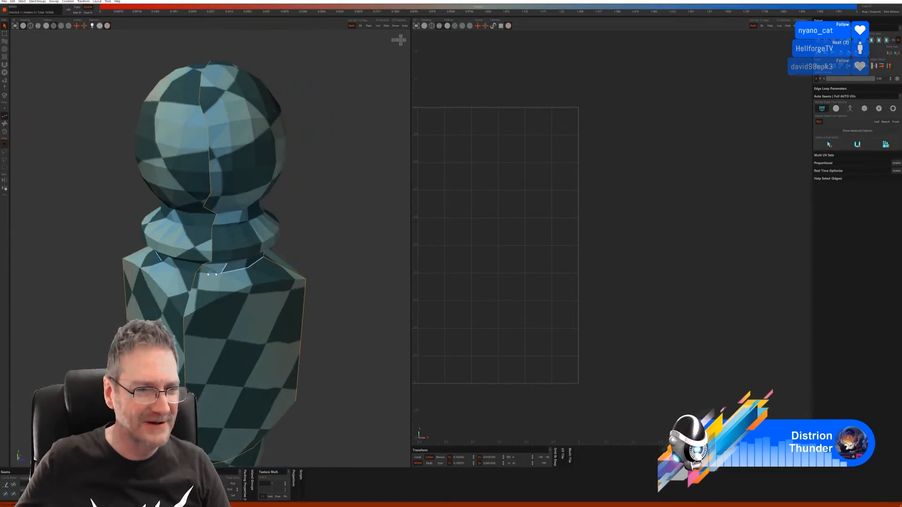
click(224, 276)
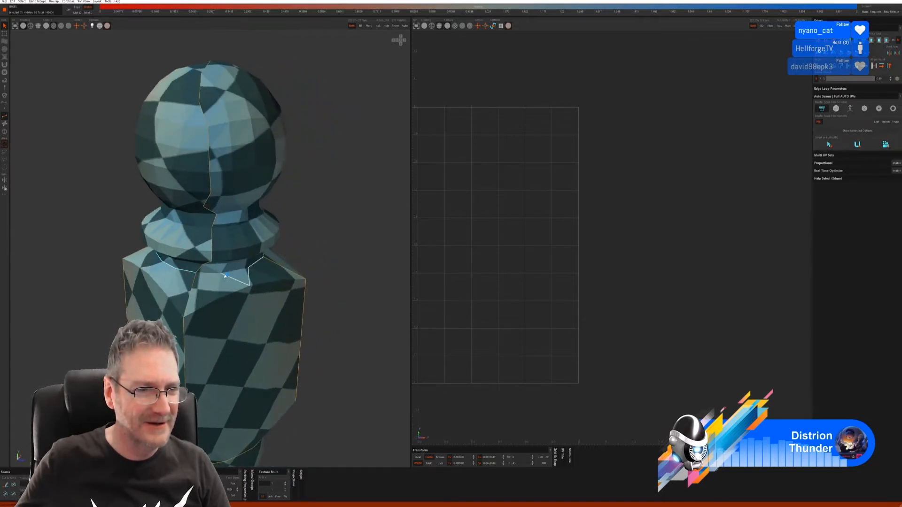
click(225, 275)
click(214, 274)
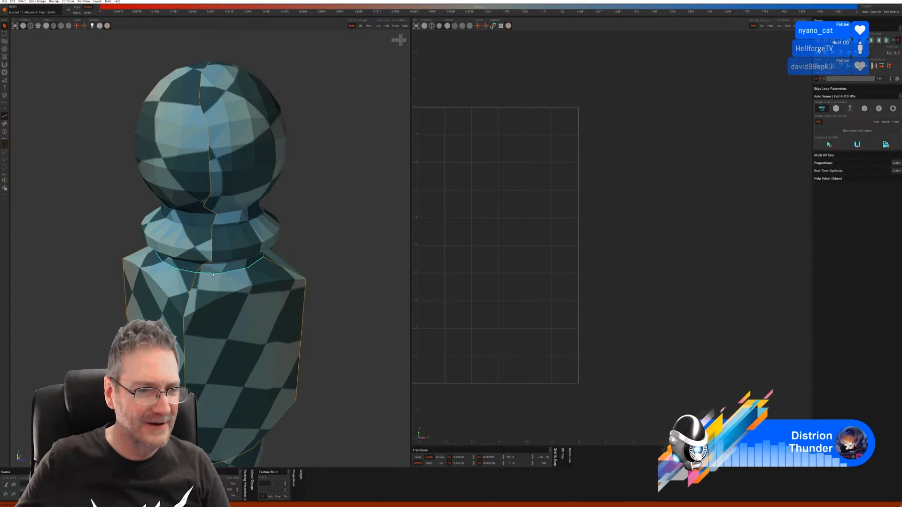
alt+drag(350, 280, 231, 275)
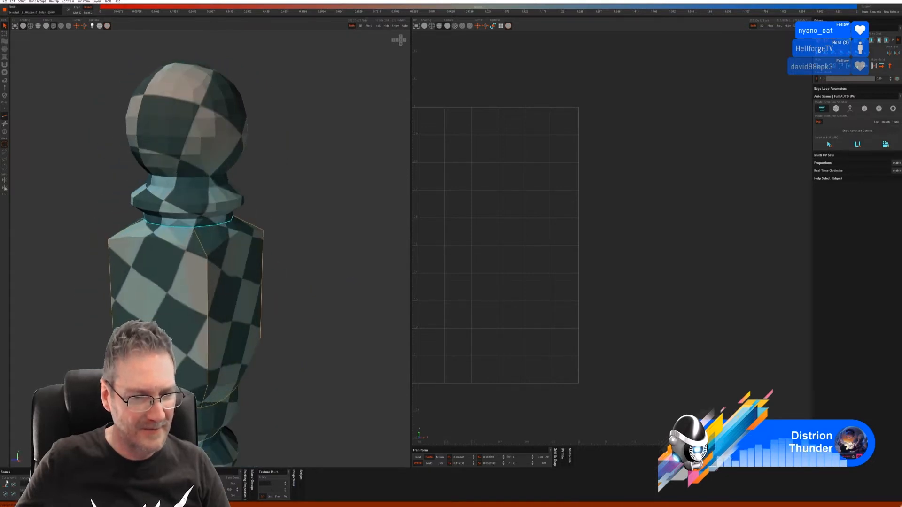
click(7, 483)
- Unfold the whole seamed post and pack its islands into the UV tile
alt+right_drag(215, 328, 179, 333)
mouse_move(179, 333)
alt+mouse_down()
mouse_move(173, 321)
mouse_move(189, 320)
alt+mouse_up()
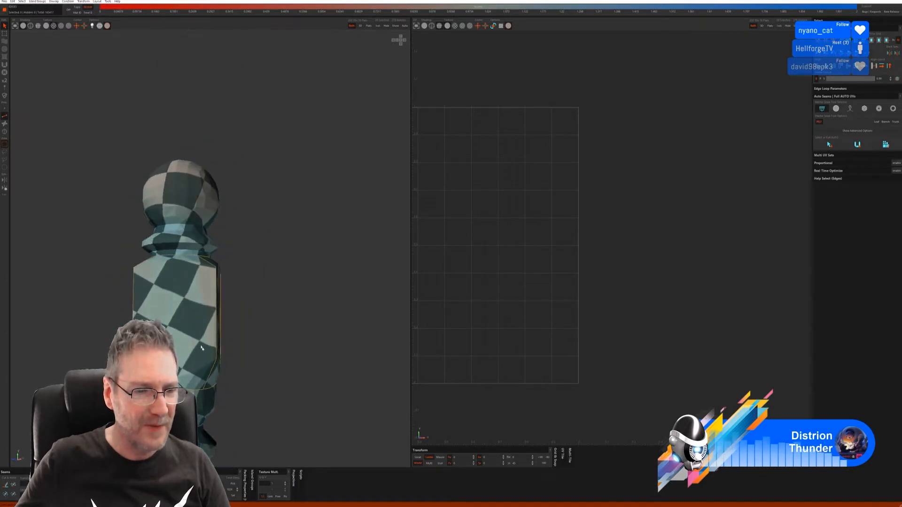
alt+right_drag(202, 348, 141, 399)
alt+middle_drag(124, 447, 182, 284)
alt+right_drag(232, 301, 220, 372)
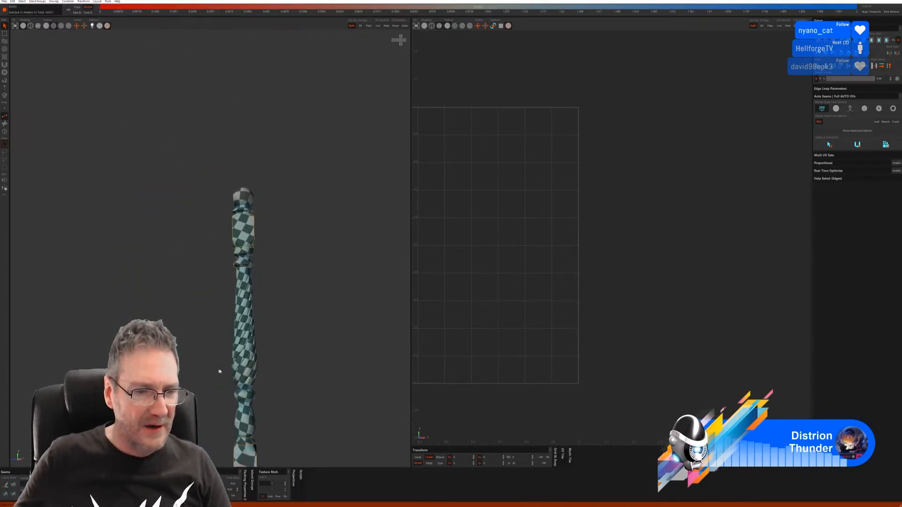
mouse_move(219, 371)
alt+mouse_down()
mouse_move(225, 312)
mouse_move(225, 358)
alt+mouse_up()
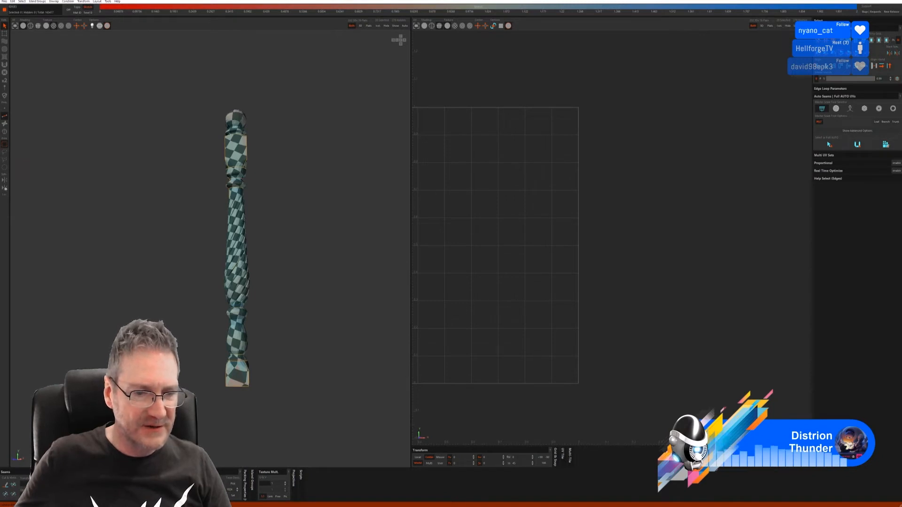
key(p)
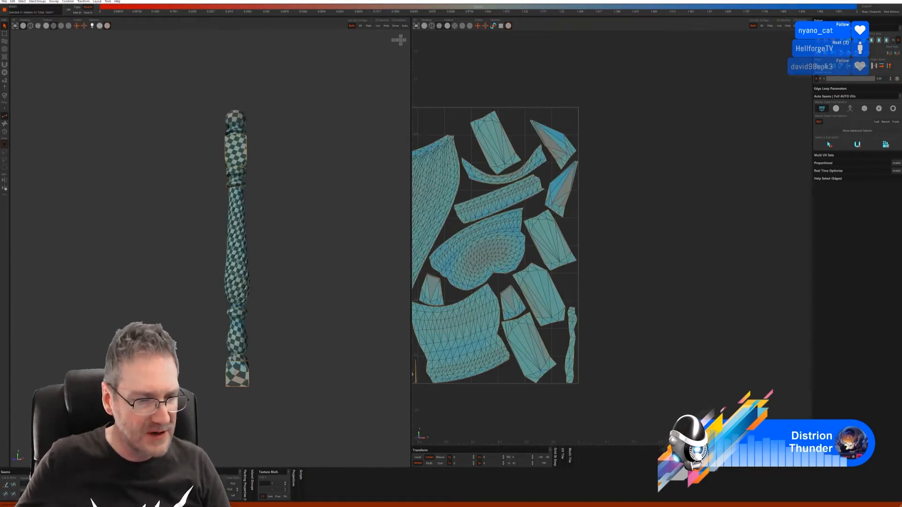
- Switch to island selection and unfold the square foot's side islands individually to even out their distortion
click(4, 131)
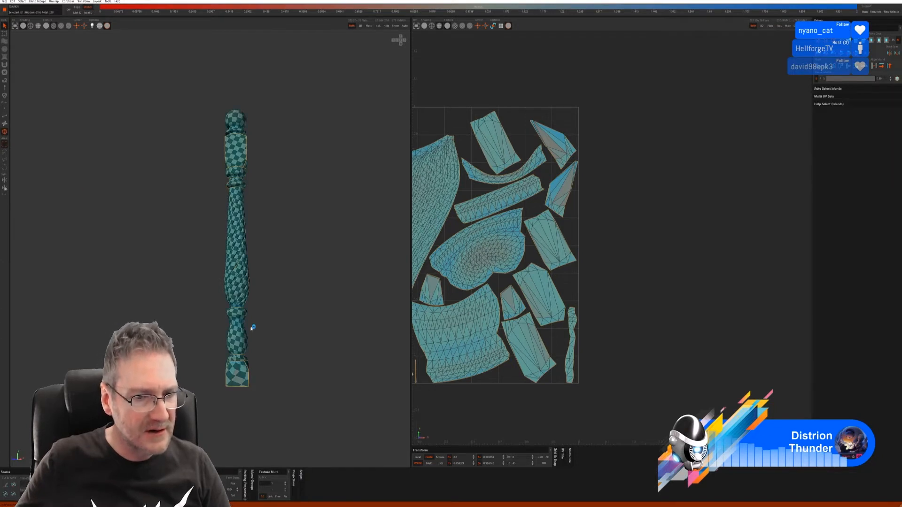
click(240, 376)
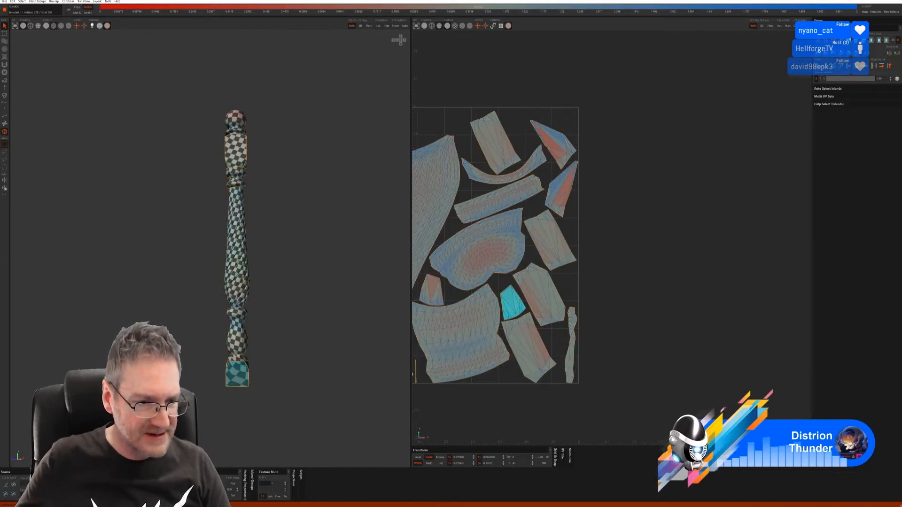
key(u)
alt+drag(269, 449, 205, 399)
click(199, 386)
click(186, 371)
key(u)
click(214, 364)
key(u)
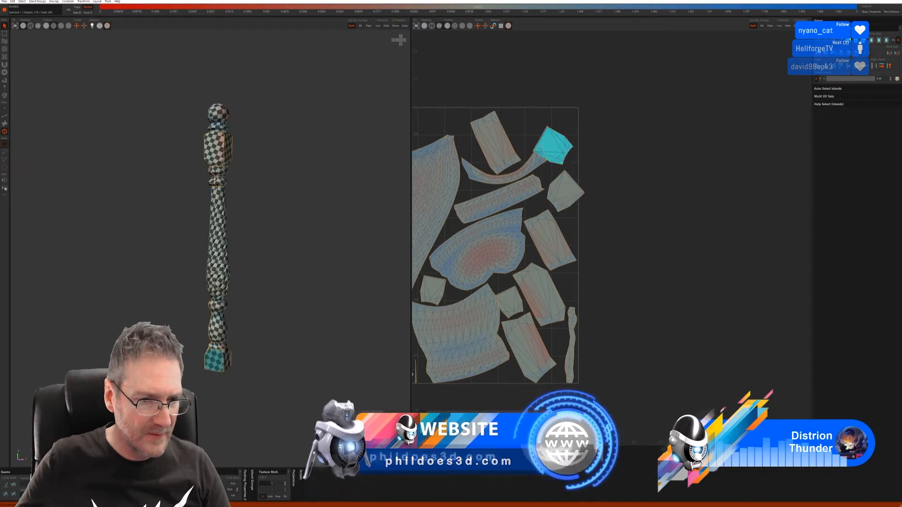
- Rotate the square foot's four side islands and one tall side island of the upper block until they stand upright in the UV layout
alt+drag(215, 364, 212, 410)
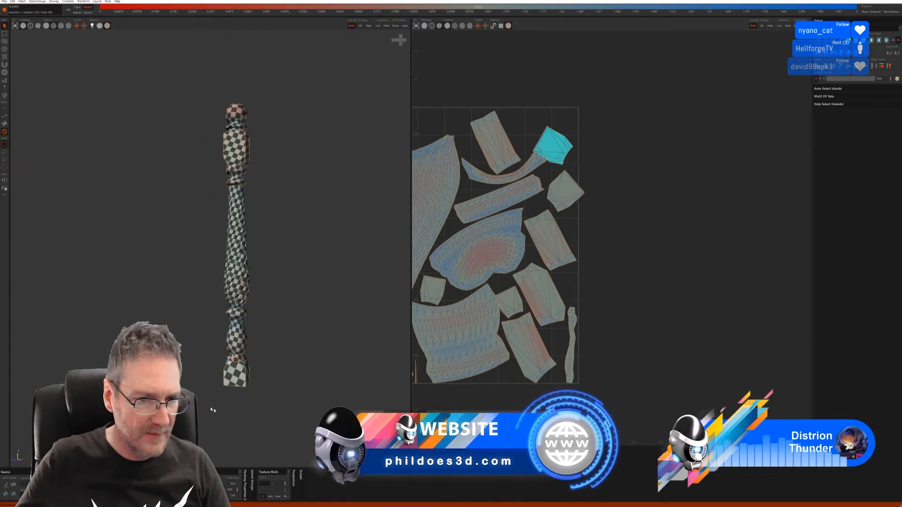
click(236, 376)
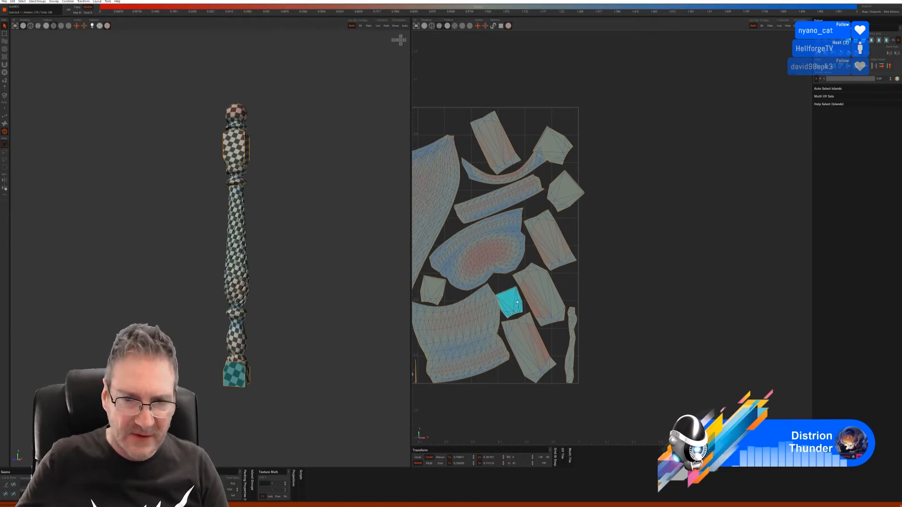
drag(539, 324, 521, 312)
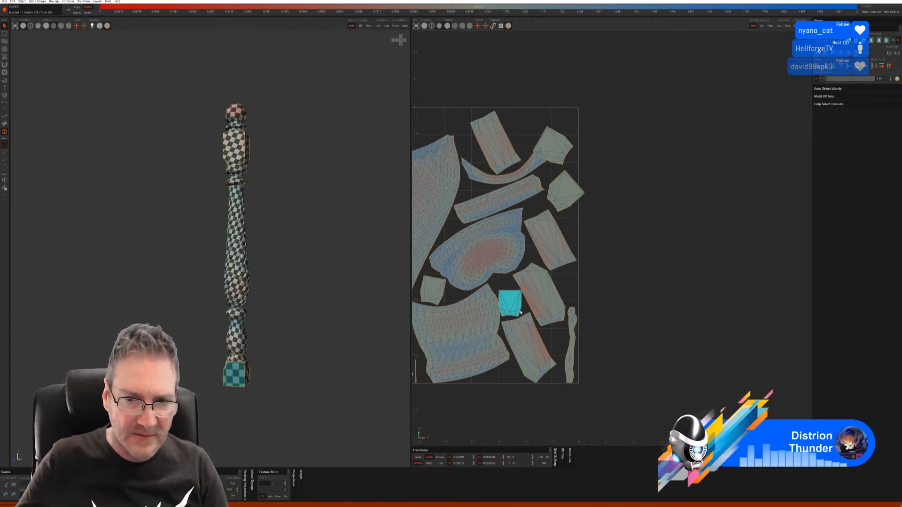
click(427, 295)
drag(427, 295, 416, 291)
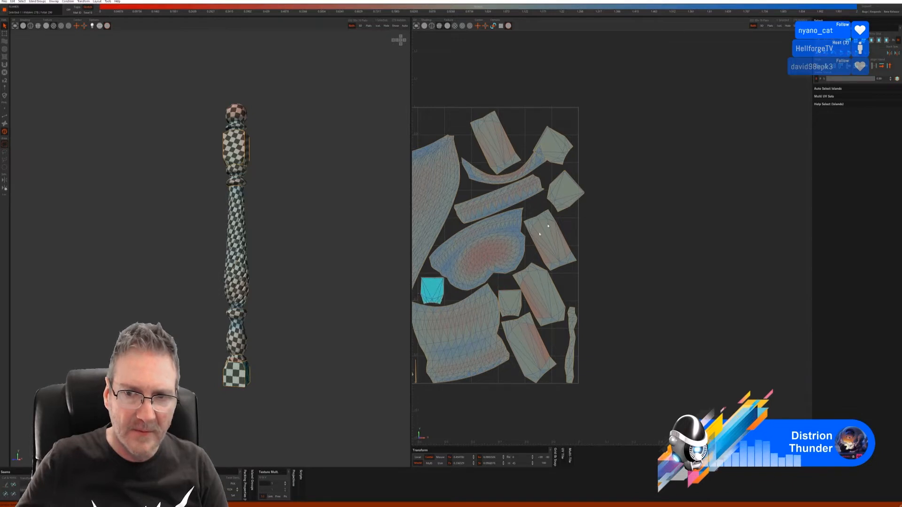
click(566, 193)
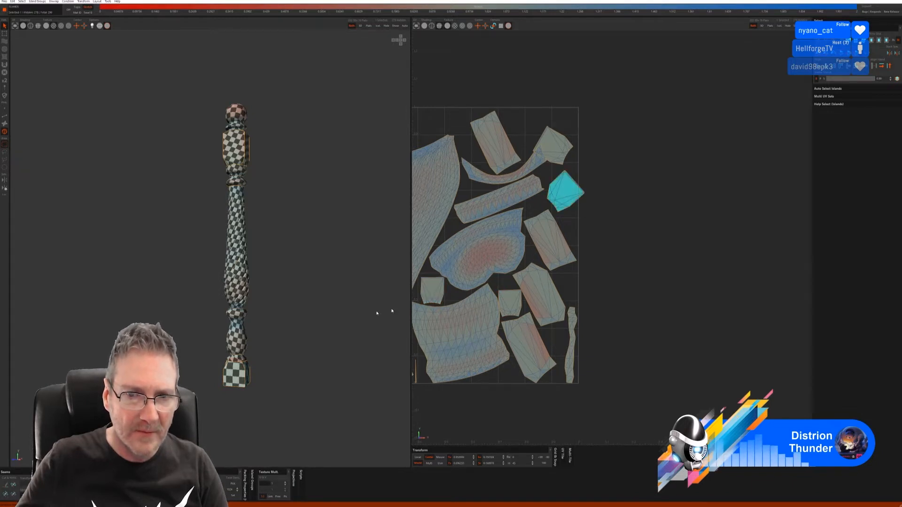
drag(594, 199, 563, 173)
click(555, 152)
click(503, 156)
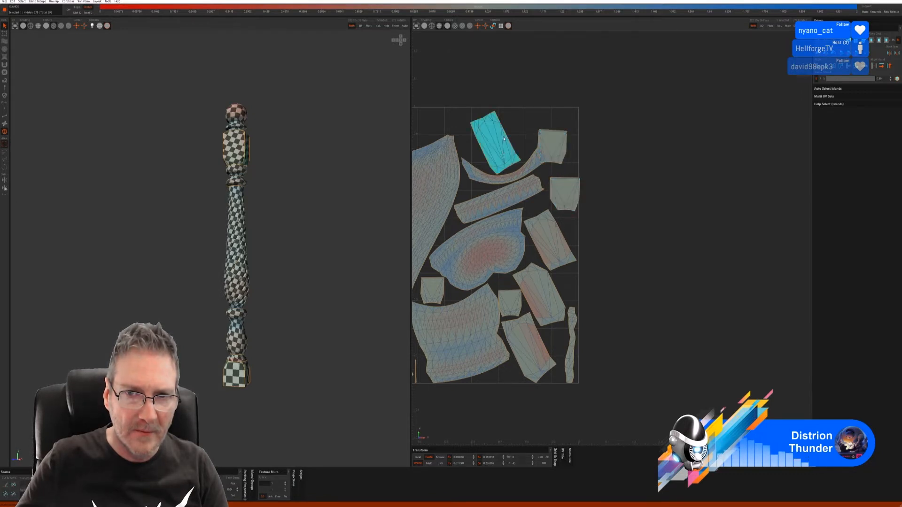
drag(503, 156, 496, 171)
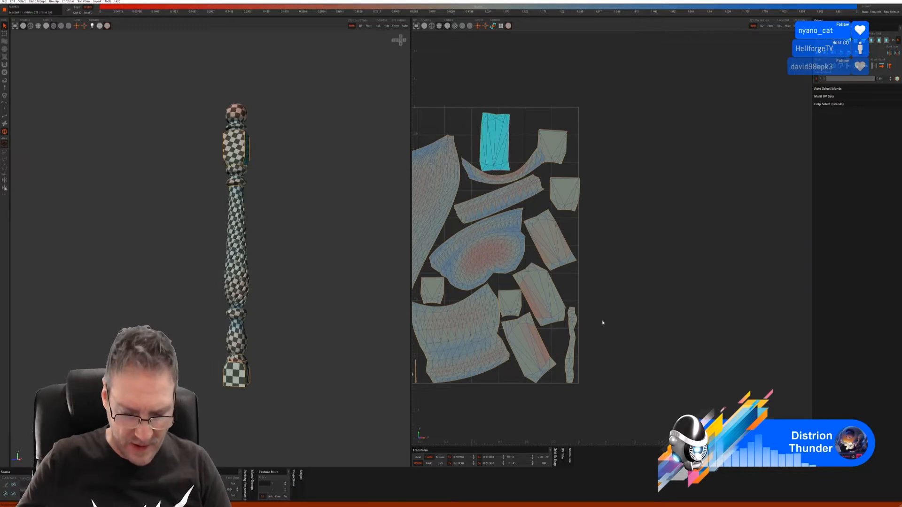
- Select the pointed island of the foot's underside and unfold it to an even square
middle_drag(601, 338, 679, 346)
click(553, 360)
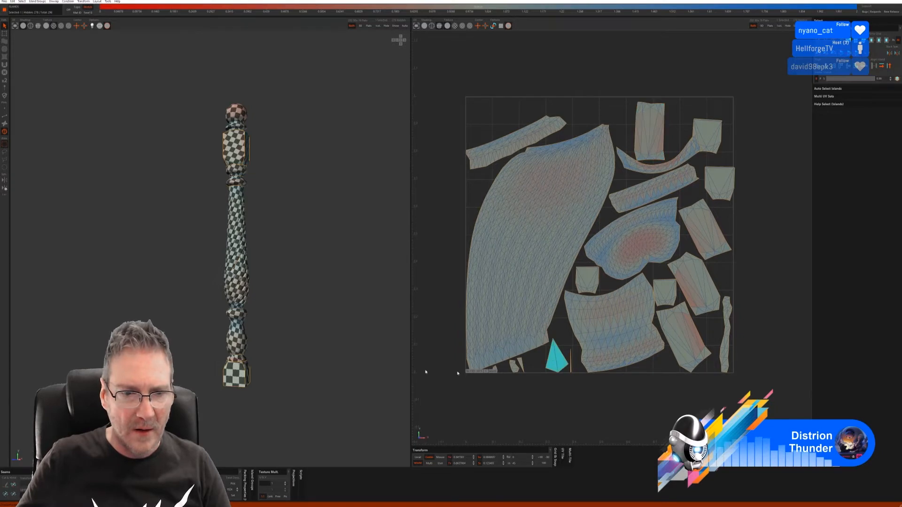
alt+drag(298, 312, 113, 205)
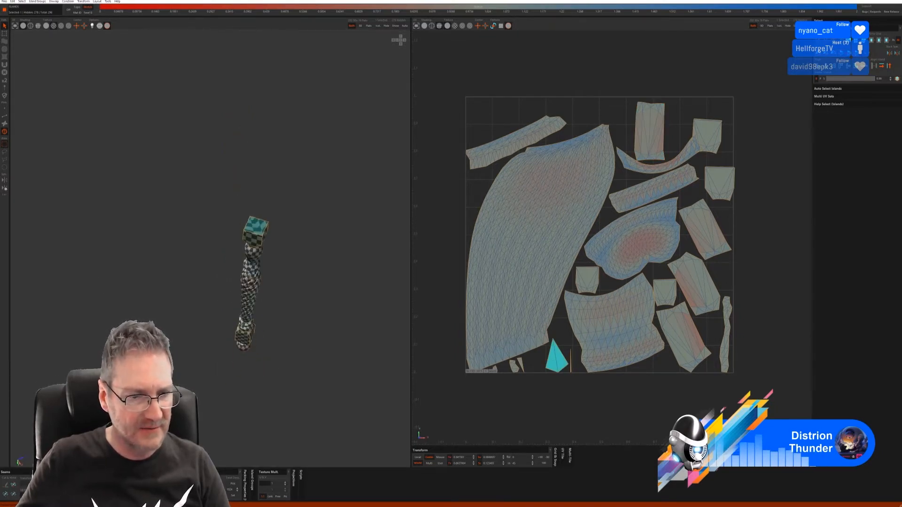
key(u)
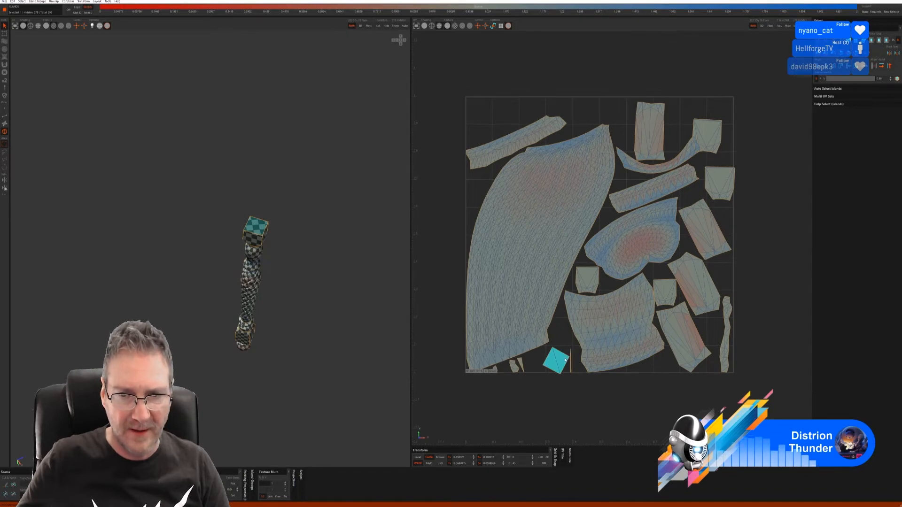
- Rotate the square island of the foot's underside until its edges are upright in the UV layout, and deselect it
drag(565, 361, 553, 354)
mouse_move(534, 350)
mouse_down()
mouse_move(528, 354)
mouse_move(552, 351)
mouse_move(542, 342)
mouse_up()
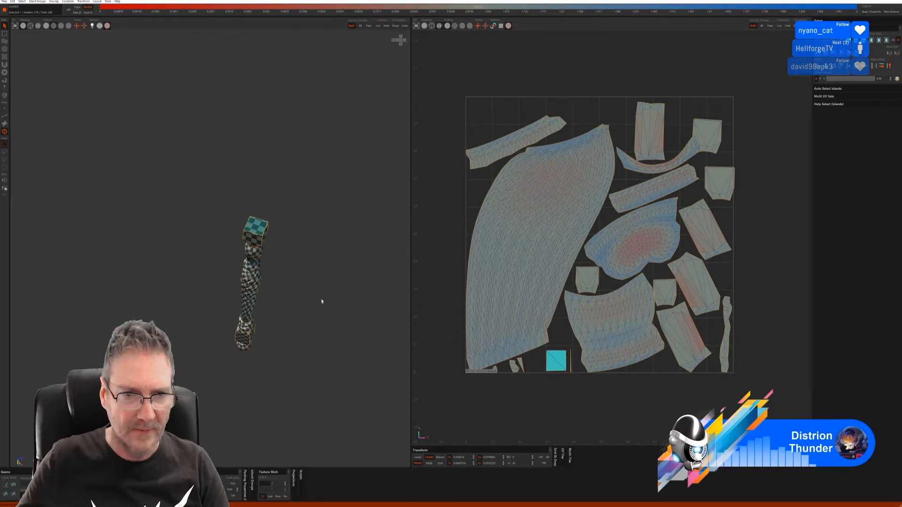
click(310, 286)
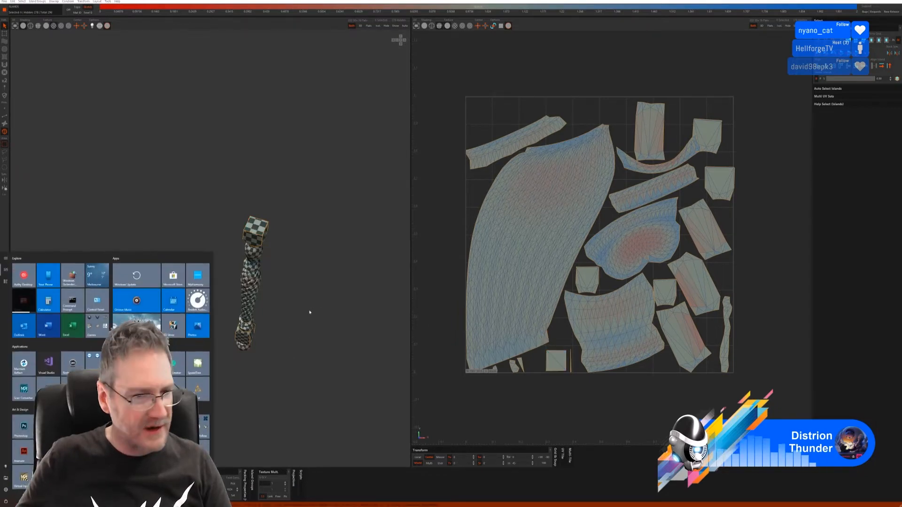
- Select the remaining side islands of the post's upper block and unfold them individually to even out their distortion
key(f)
scroll(266, 318, up, 5)
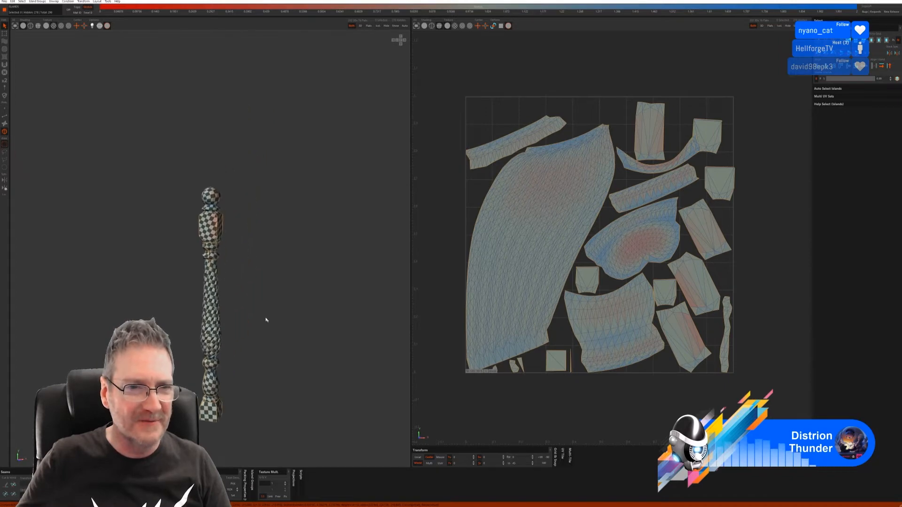
middle_drag(269, 268, 256, 267)
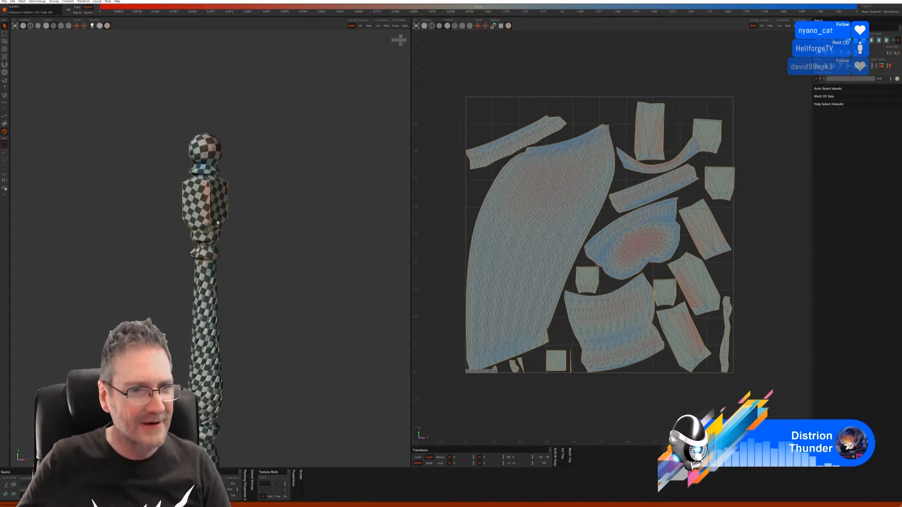
click(197, 214)
key(u)
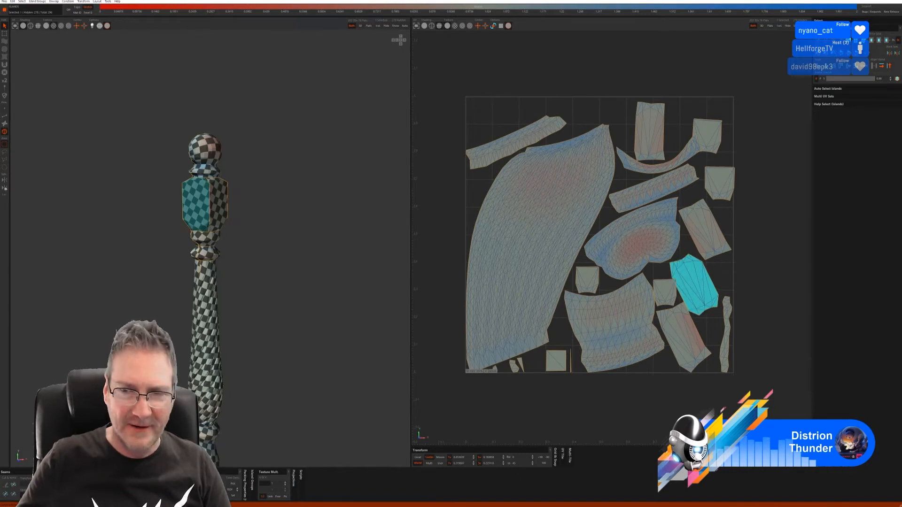
middle_drag(264, 283, 229, 287)
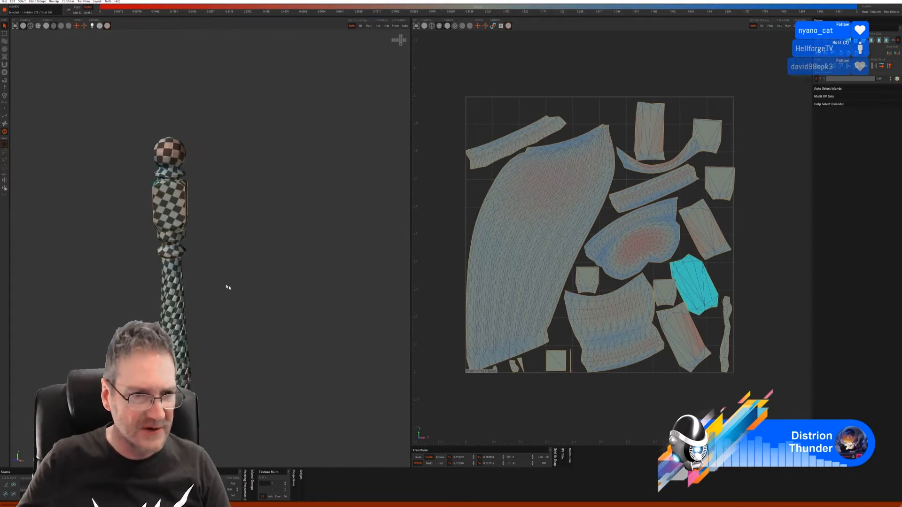
key(p)
middle_drag(179, 217, 247, 200)
click(191, 202)
click(248, 201)
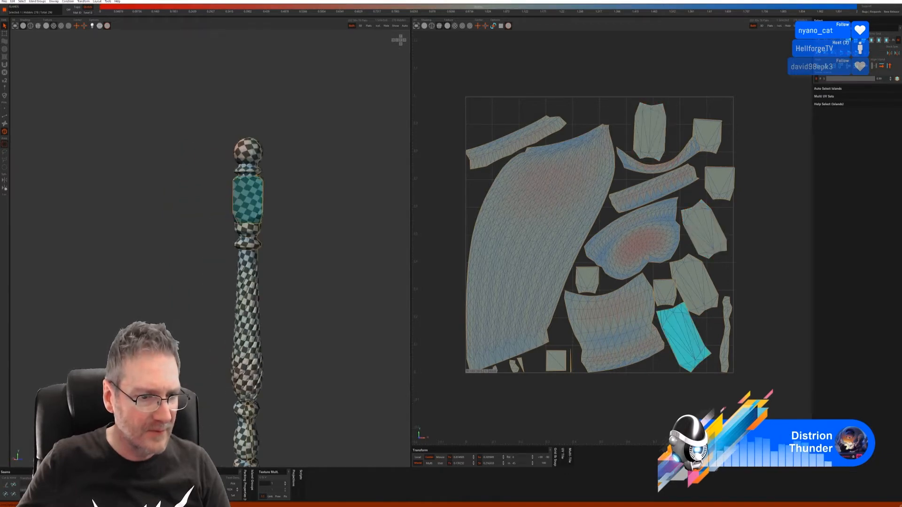
key(u)
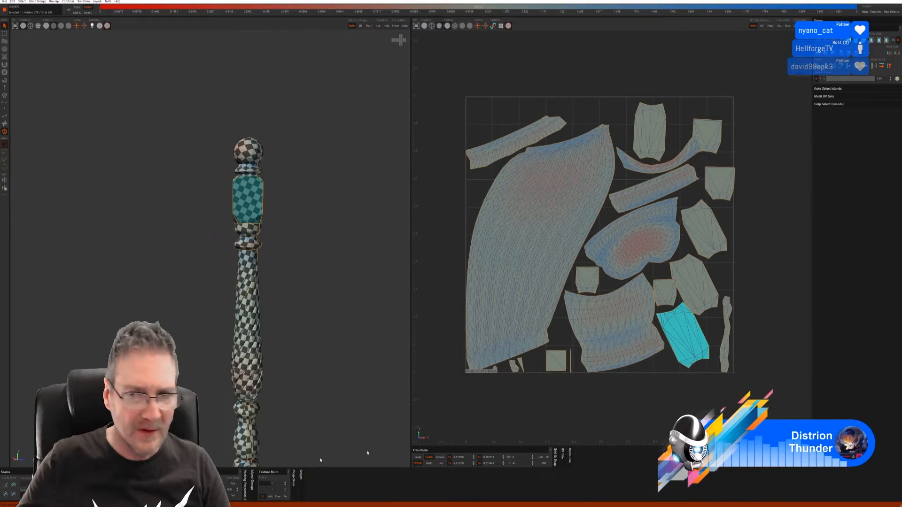
- Rotate the upper block's tall side islands until they stand upright in the UV layout, and repack all islands into the tile
key(u)
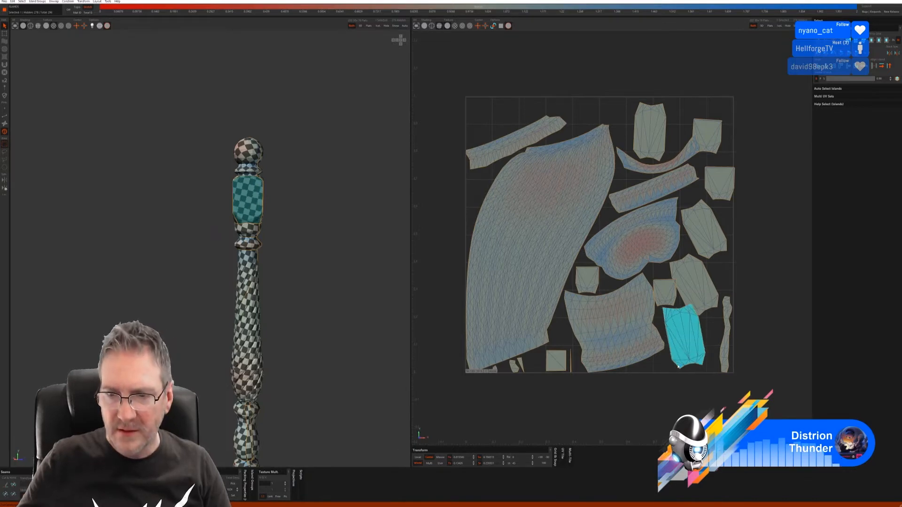
click(695, 223)
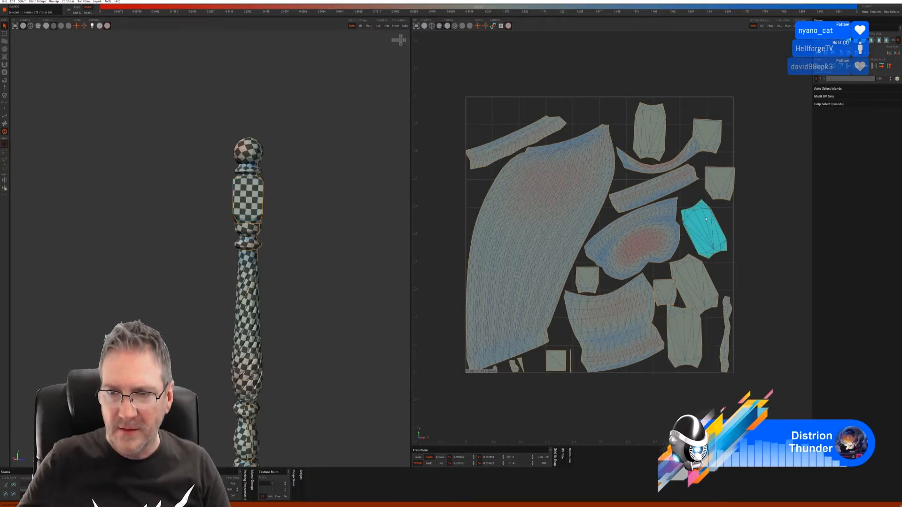
key(u)
click(707, 295)
key(u)
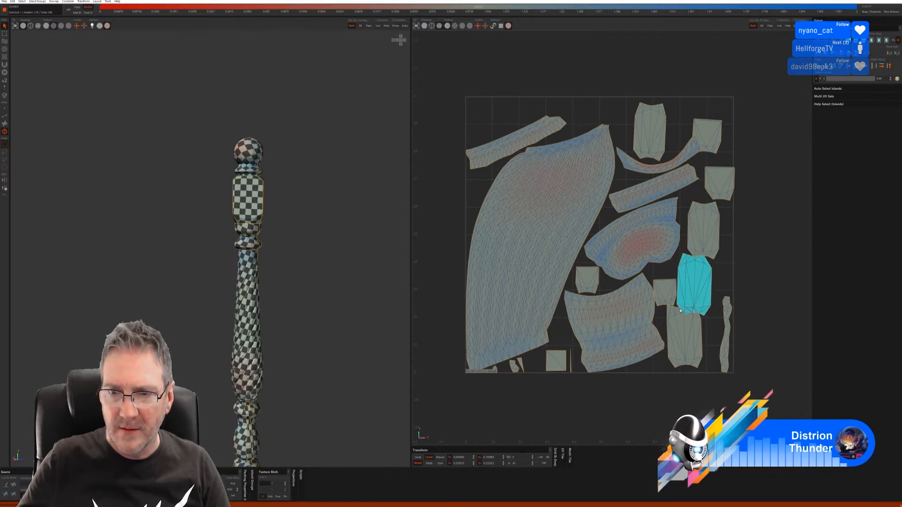
click(646, 139)
key(u)
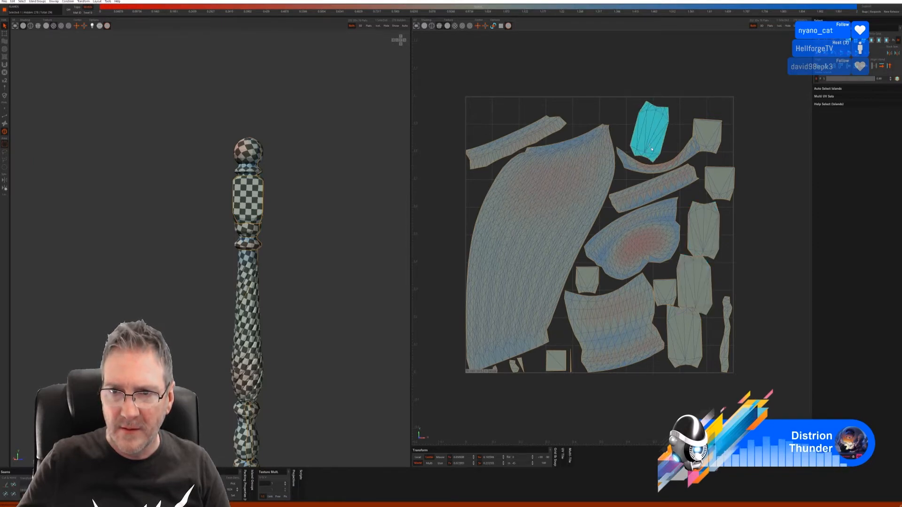
click(308, 249)
scroll(312, 288, down, 3)
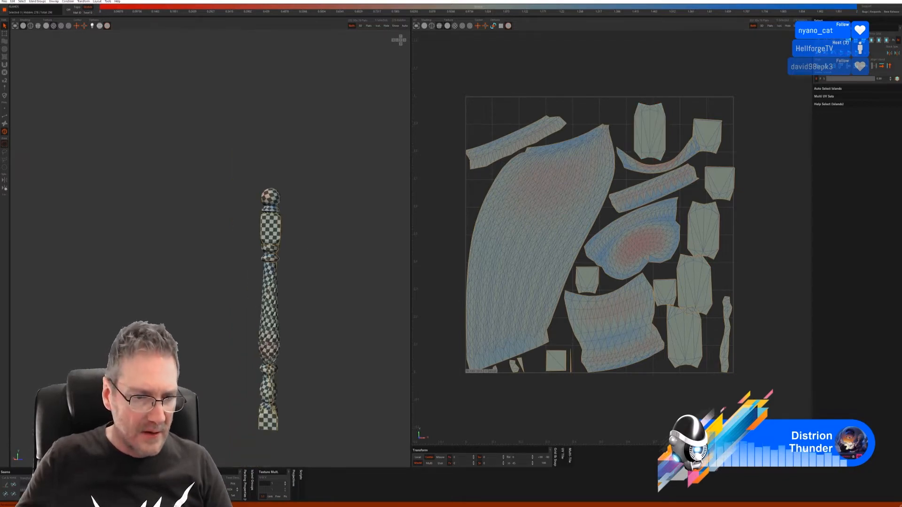
key(p)
- Select the seam along one long side of the narrow strip on the lower baluster and weld the strip to the neighbouring island
alt+drag(182, 386, 229, 381)
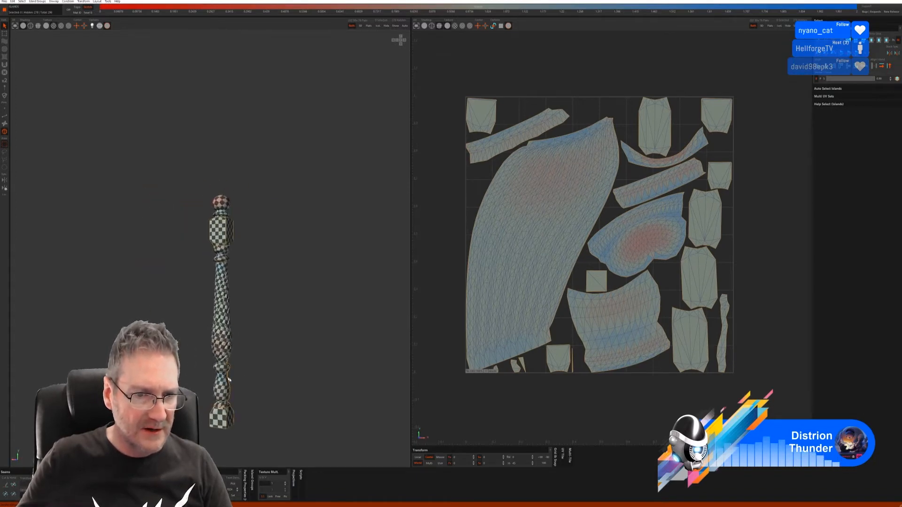
scroll(229, 380, up, 5)
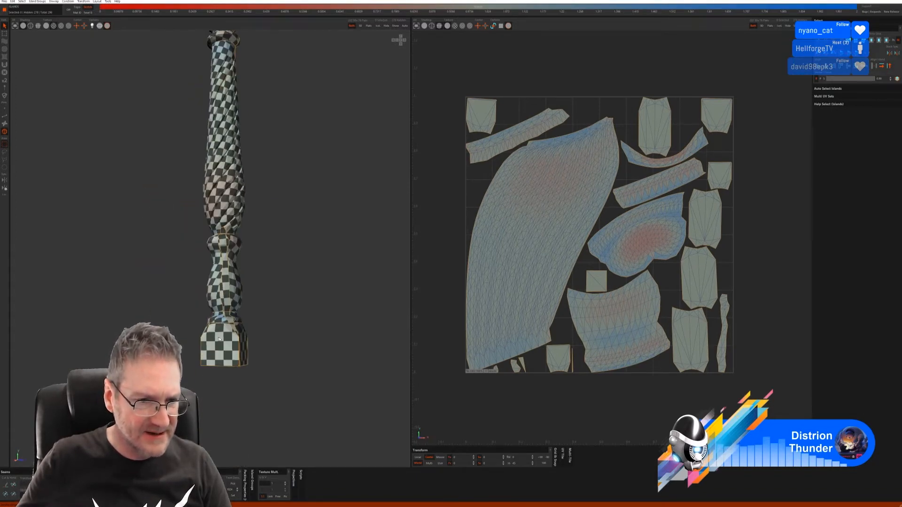
scroll(219, 339, up, 5)
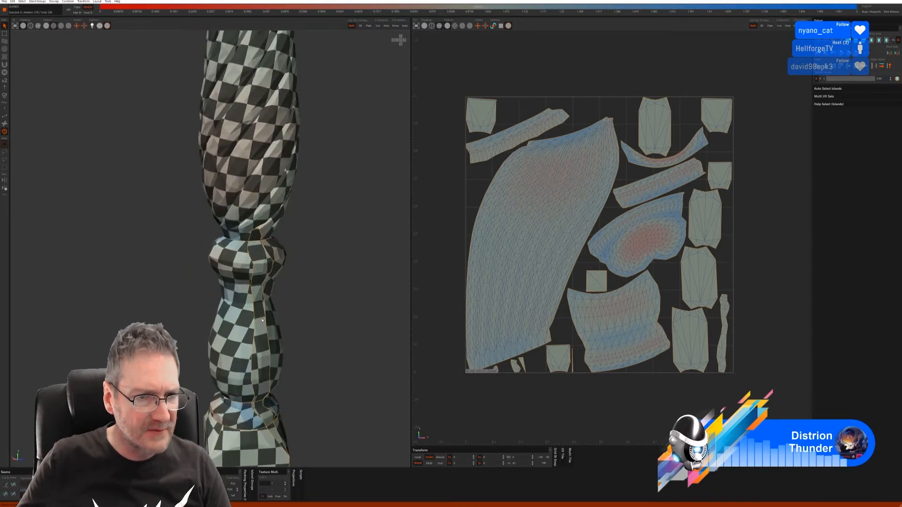
alt+drag(262, 320, 247, 350)
click(250, 262)
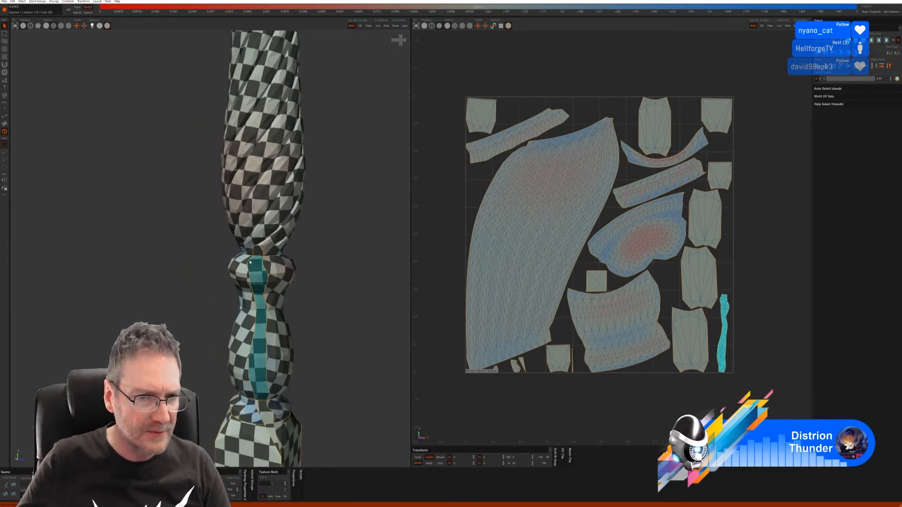
click(4, 117)
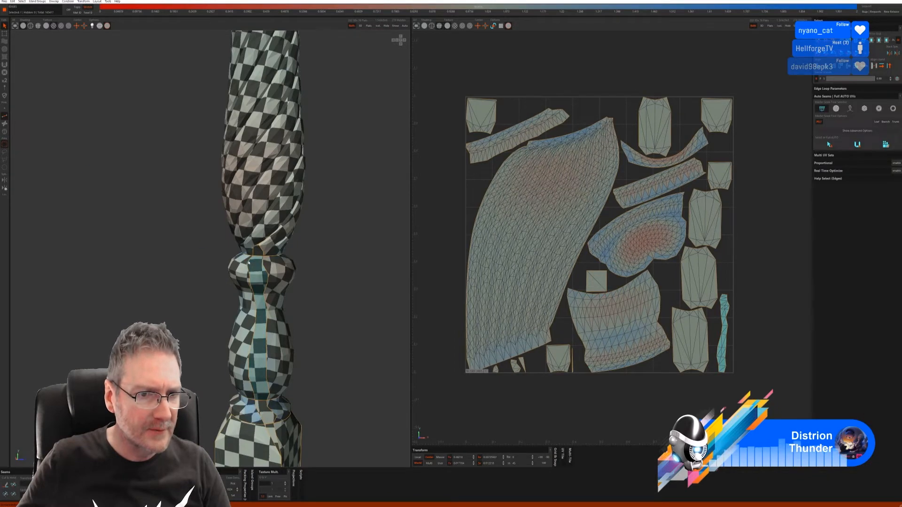
scroll(244, 280, up, 2)
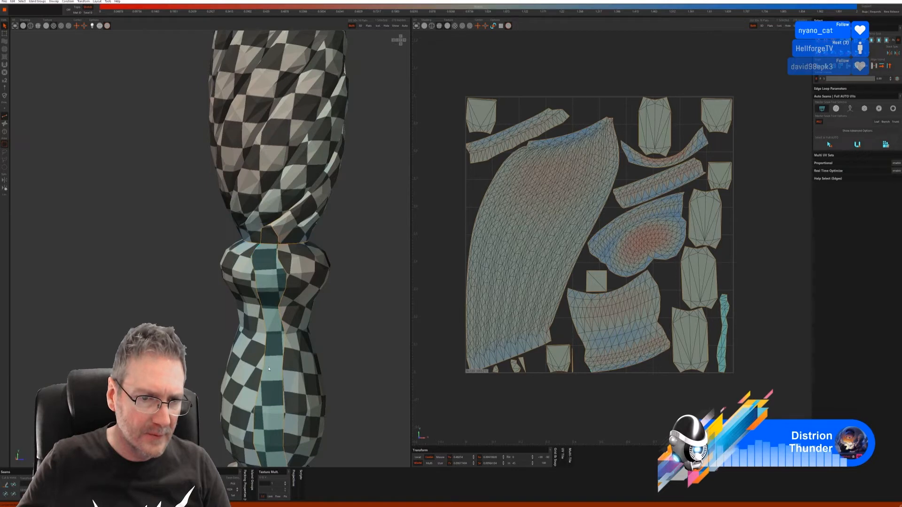
click(259, 387)
middle_drag(334, 428, 334, 291)
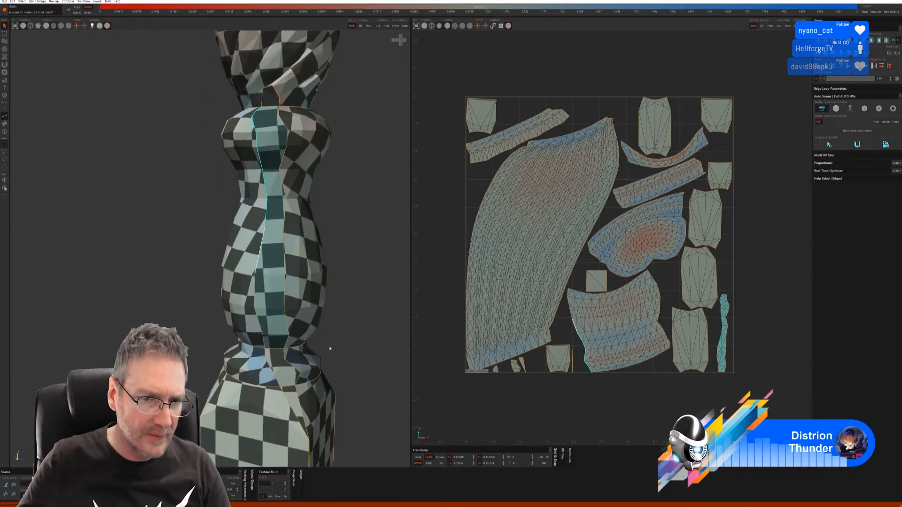
shift+click(266, 347)
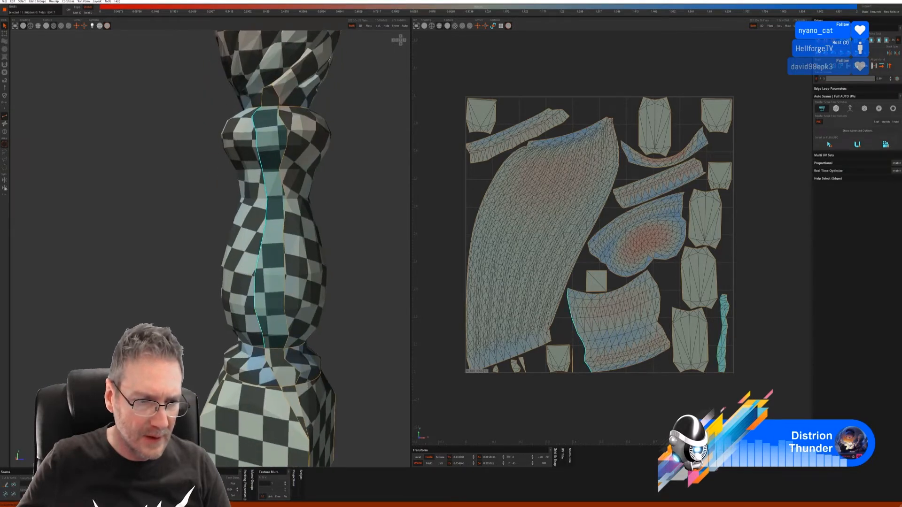
click(13, 485)
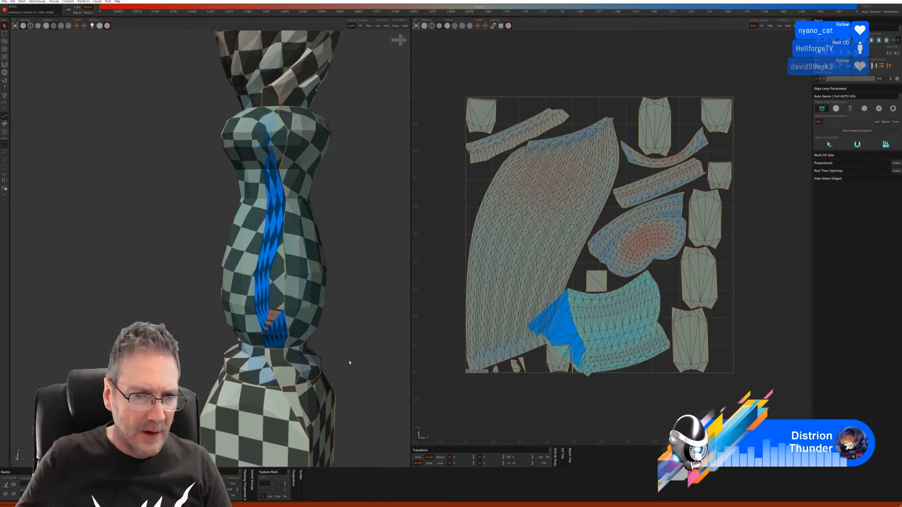
- Switch to island selection and unfold the merged lower baluster island to remove its overlap and stretching
click(5, 132)
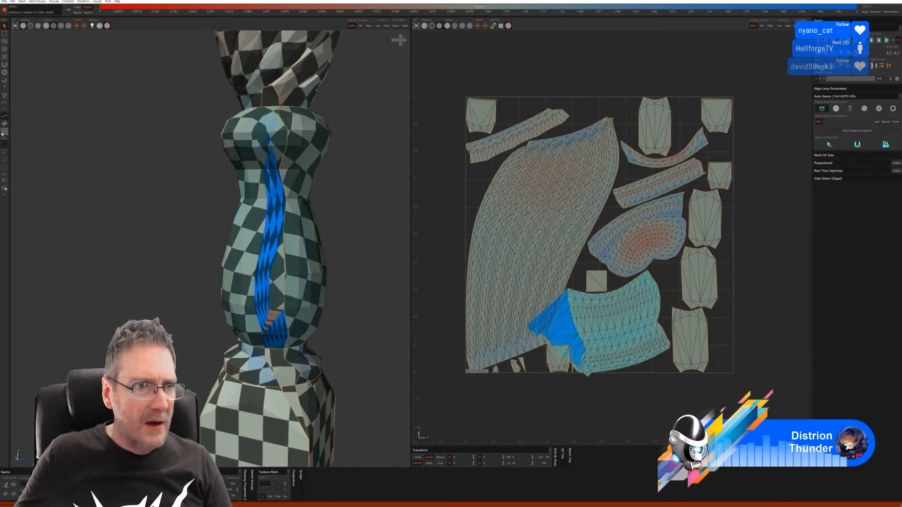
click(265, 220)
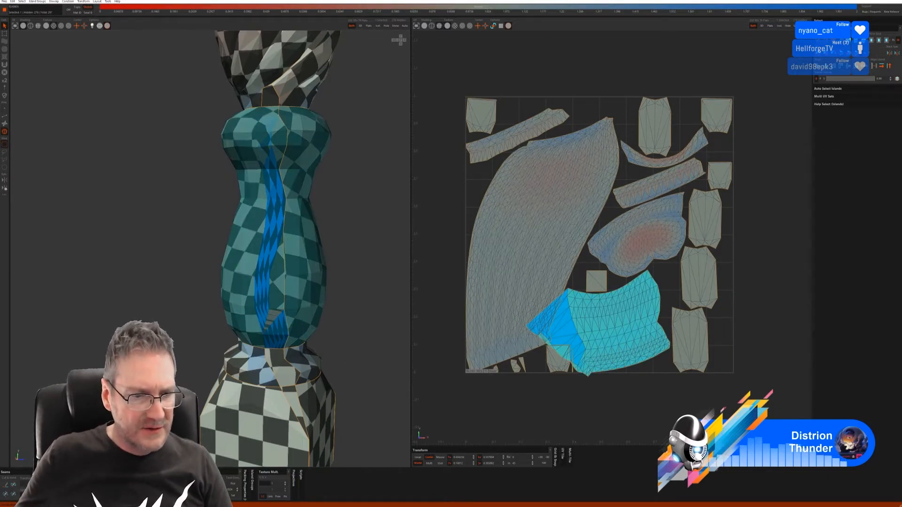
key(u)
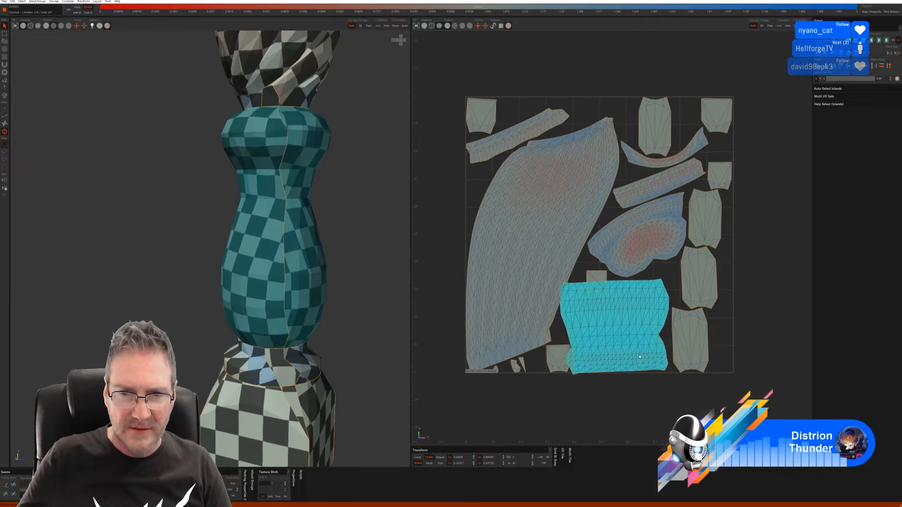
click(344, 304)
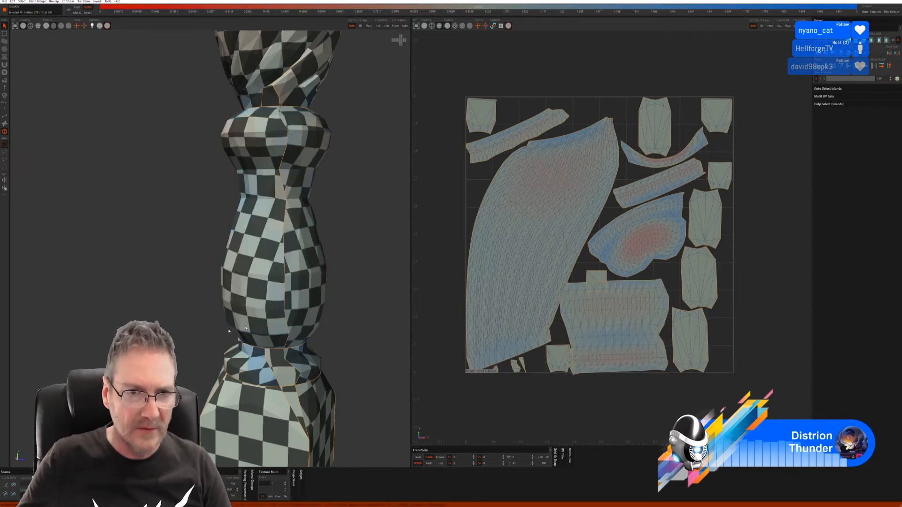
- Select the seam edges of the small patch at the base of the twisted shaft and weld it into the shaft's large island
key(super)
alt+drag(344, 325, 350, 317)
alt+right_drag(350, 317, 292, 344)
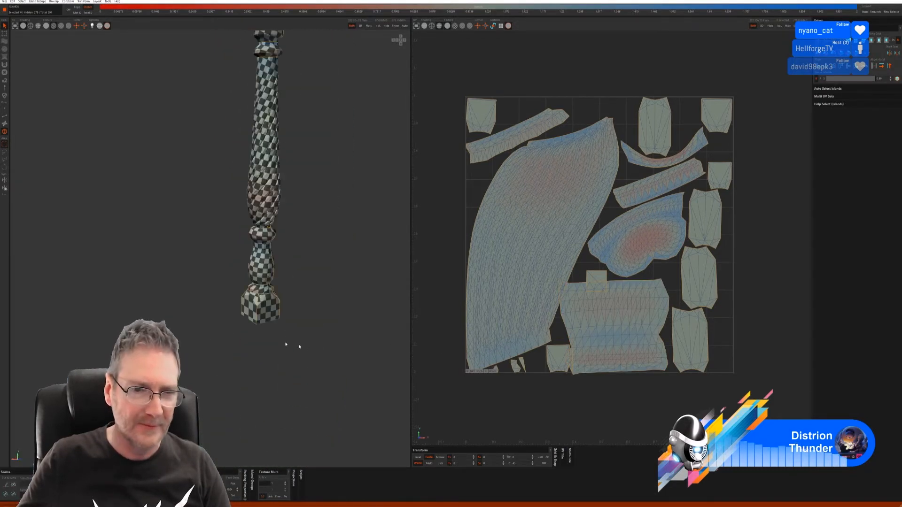
alt+middle_drag(291, 344, 273, 300)
alt+right_drag(236, 296, 302, 220)
alt+middle_drag(302, 220, 314, 283)
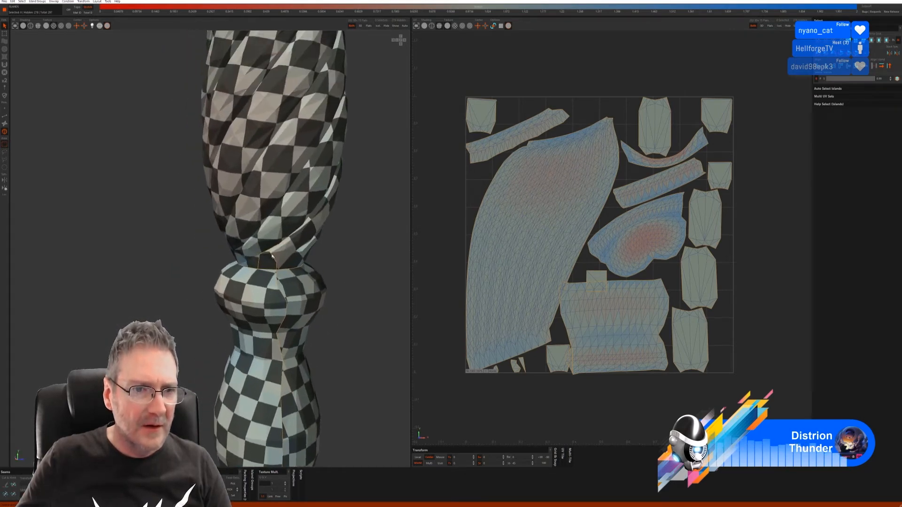
alt+right_drag(314, 282, 360, 250)
click(270, 257)
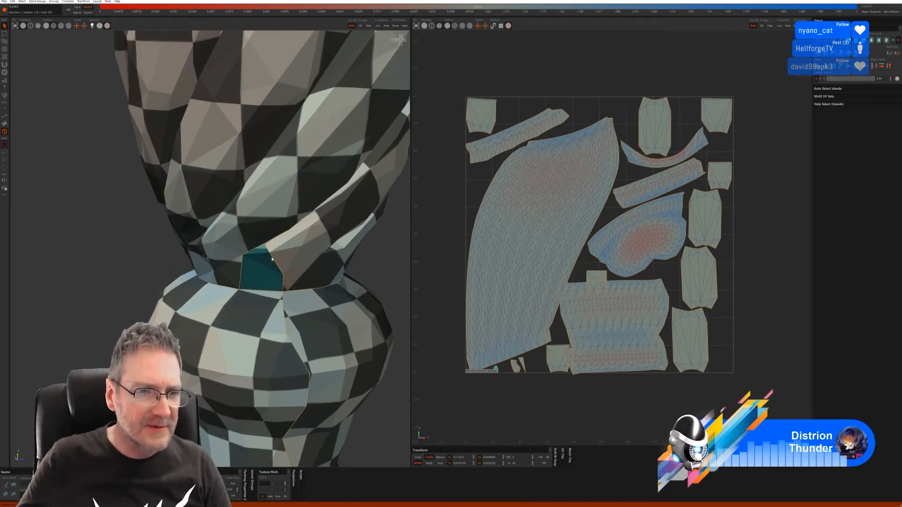
key(F2)
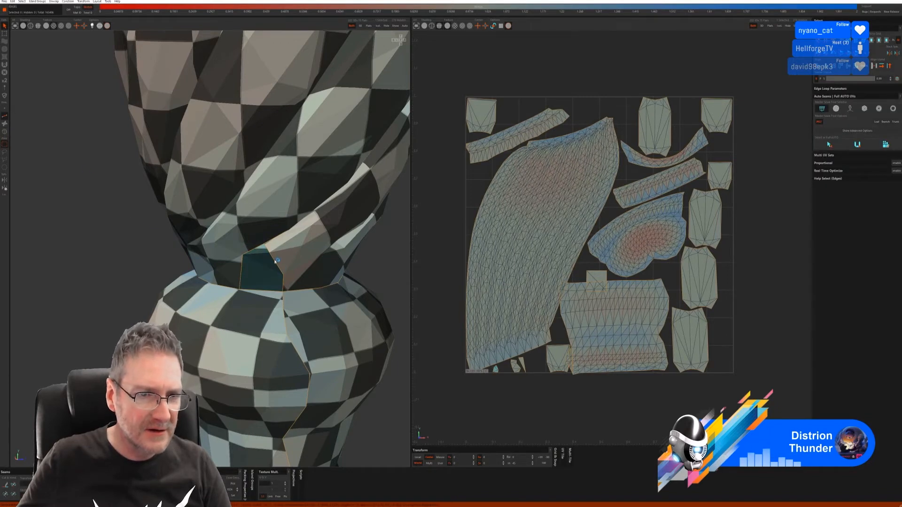
click(285, 288)
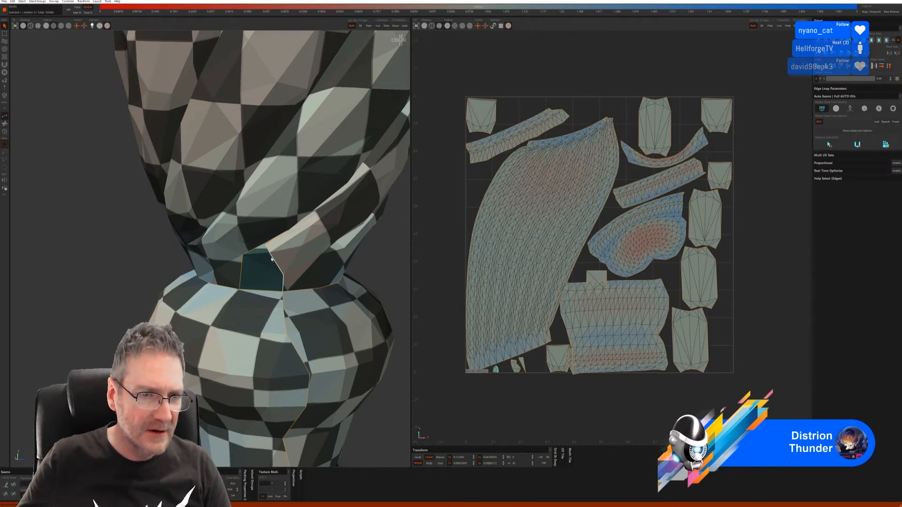
click(6, 485)
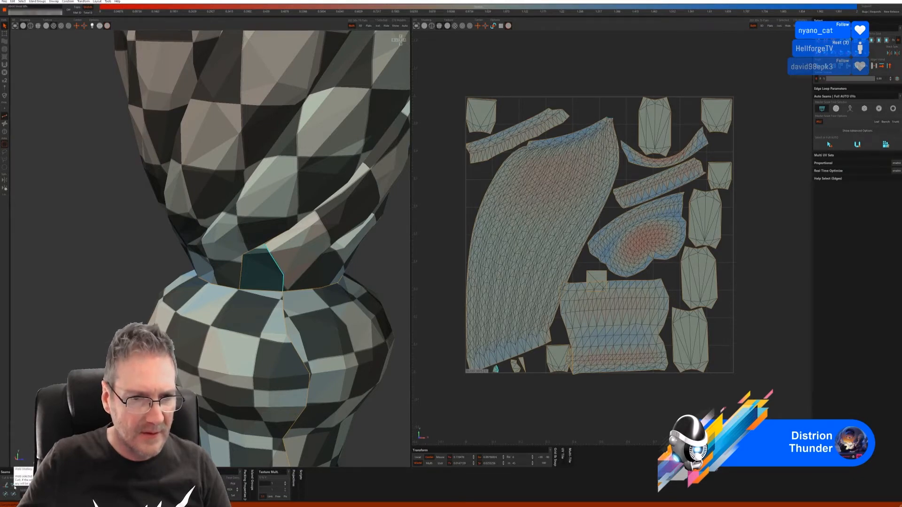
- Select the seams of the stray pieces on the collar above the base block and on the block itself, and weld each into its neighbouring island
scroll(229, 322, down, 6)
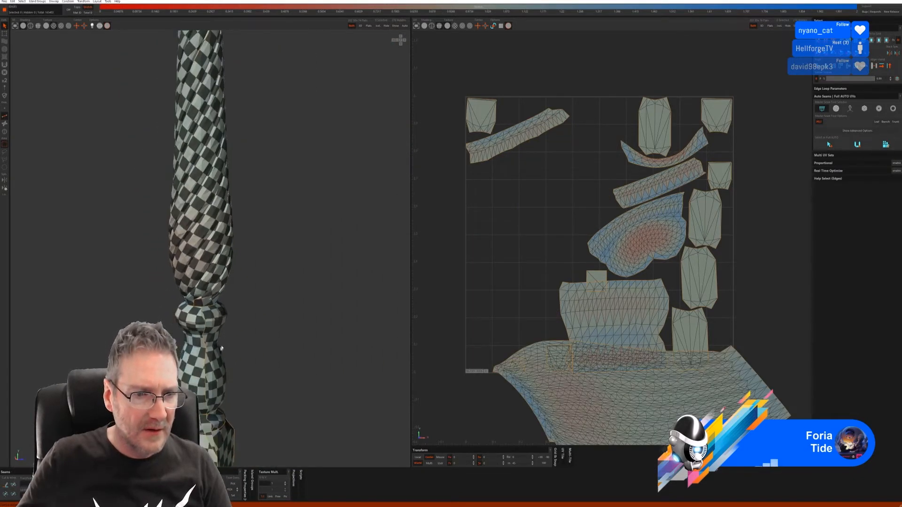
scroll(229, 323, up, 6)
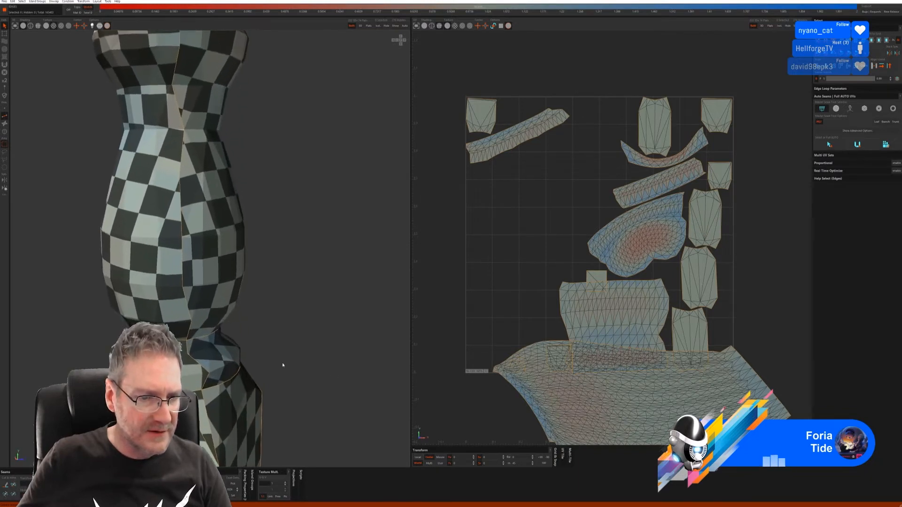
middle_drag(271, 339, 233, 349)
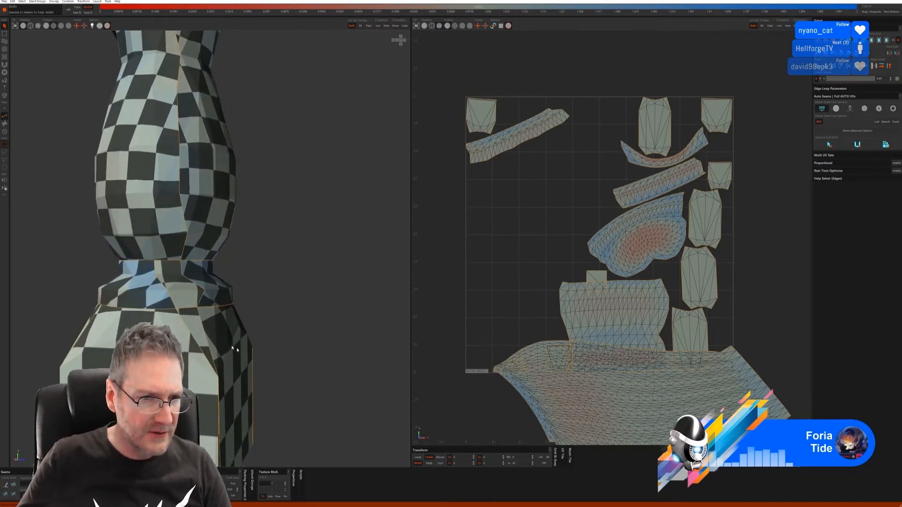
click(155, 268)
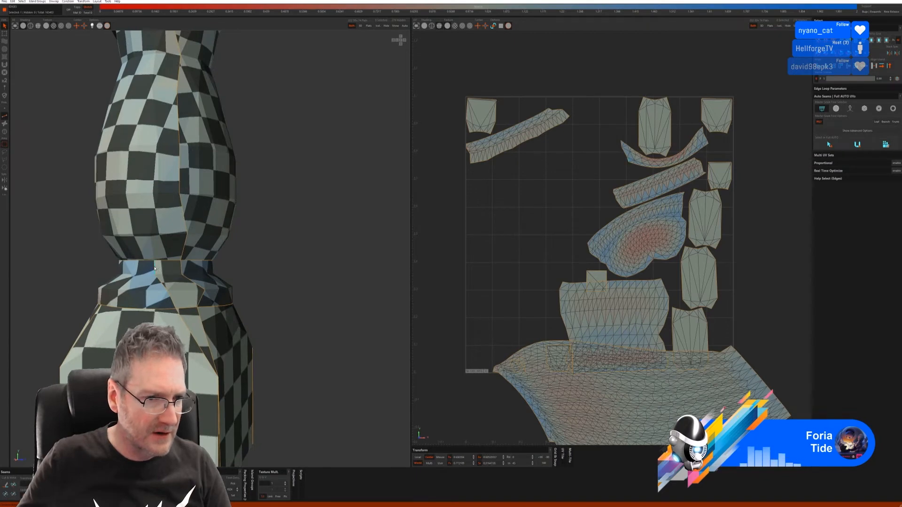
click(180, 310)
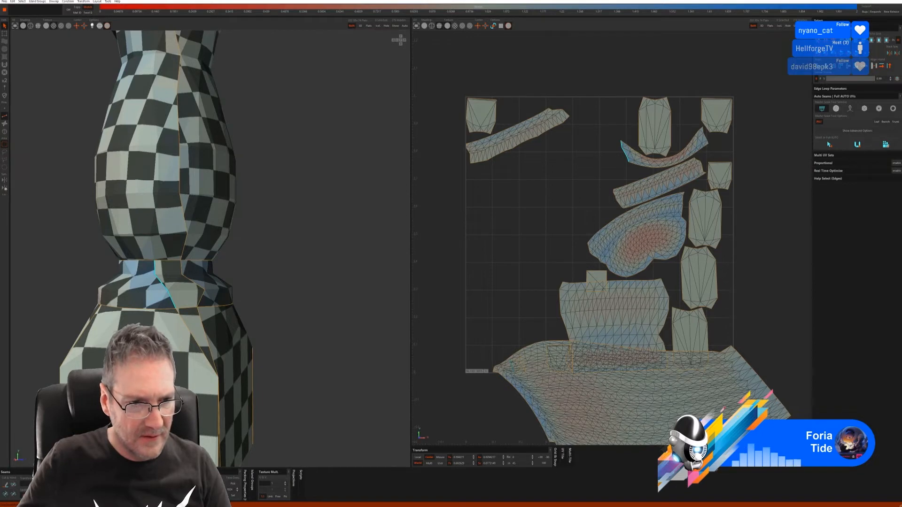
key(c)
click(184, 342)
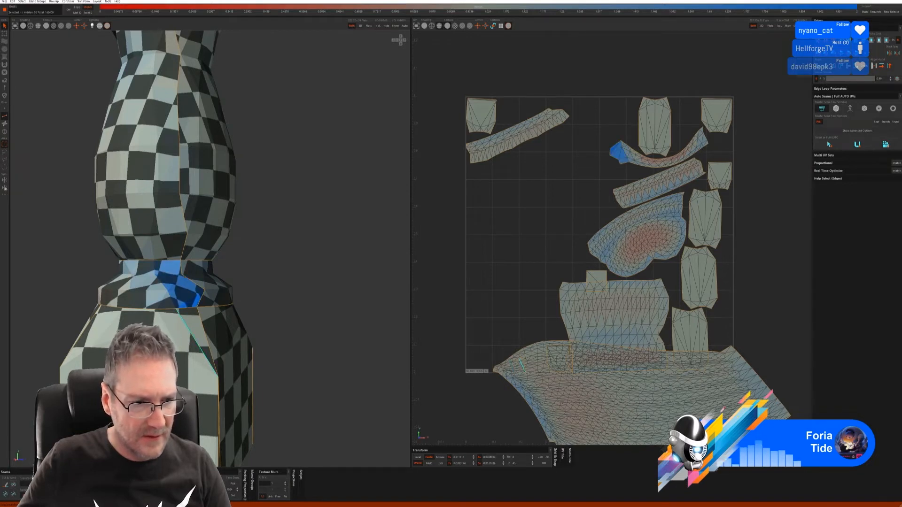
click(17, 486)
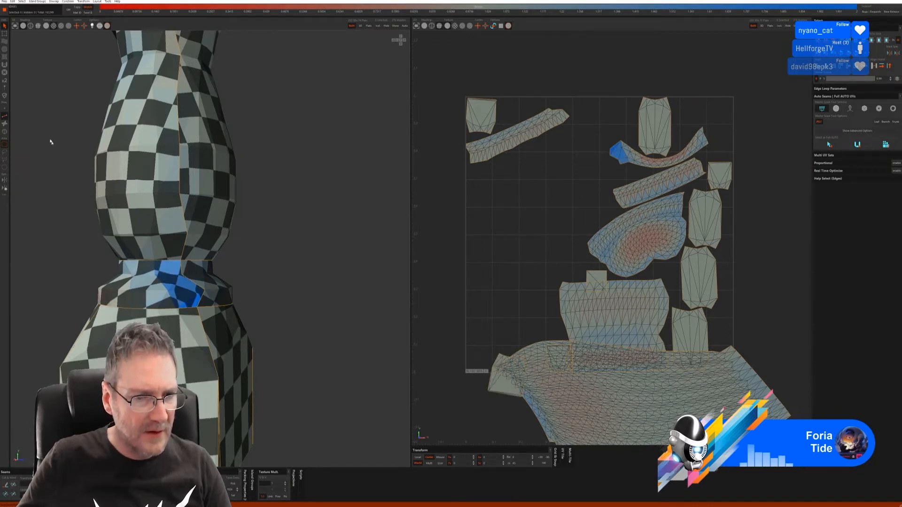
- Switch to island selection and unfold the merged collar island above the base block to relax its compressed area
click(5, 132)
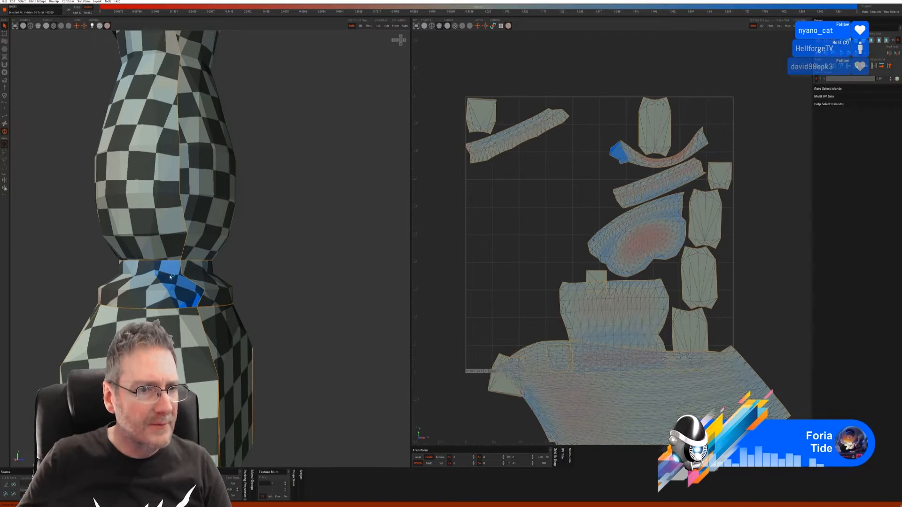
click(170, 292)
key(u)
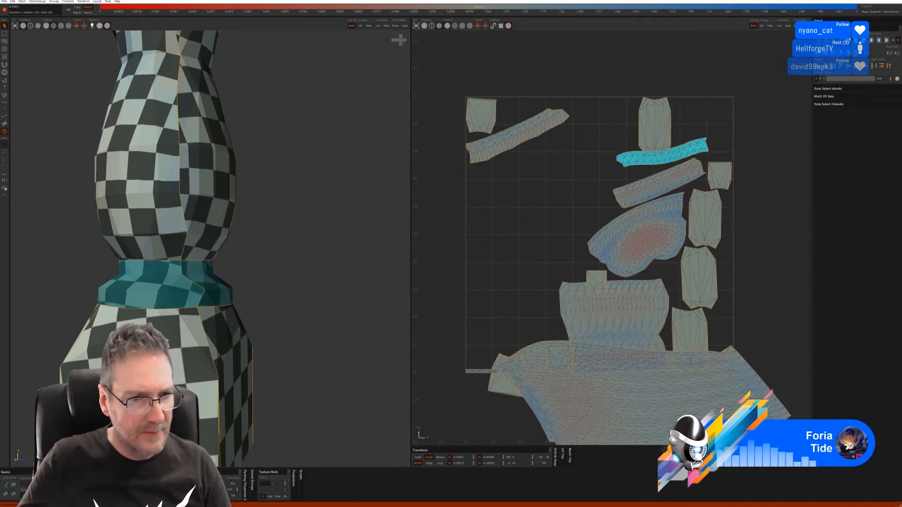
- Select the merged base block face island, pack it back inside the tile, and repack all of the post's islands
click(192, 372)
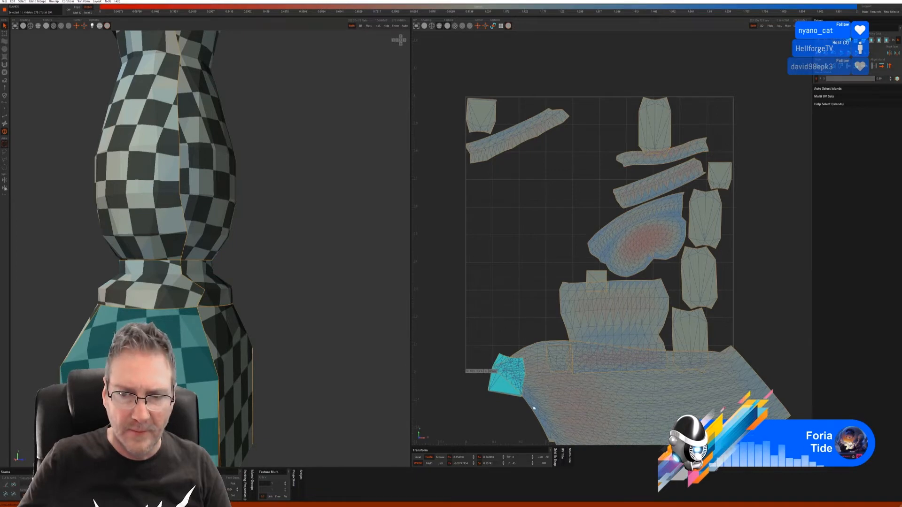
click(190, 472)
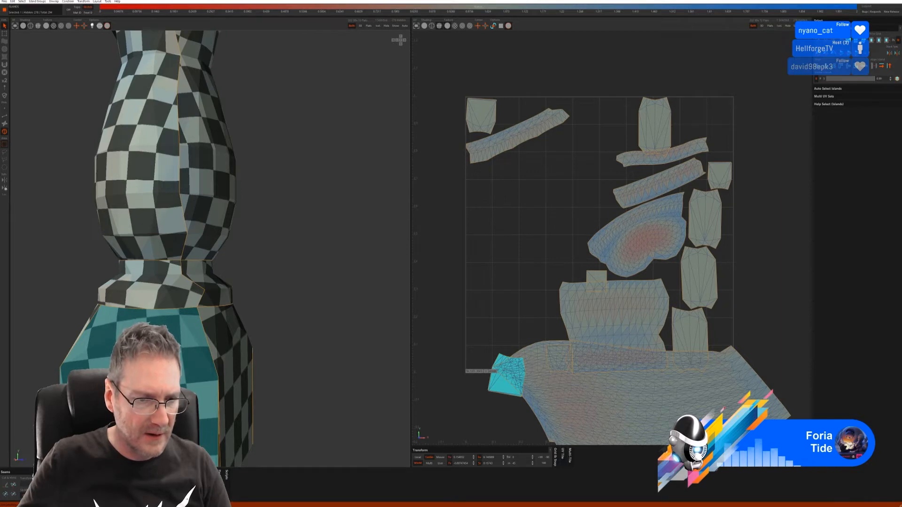
click(164, 477)
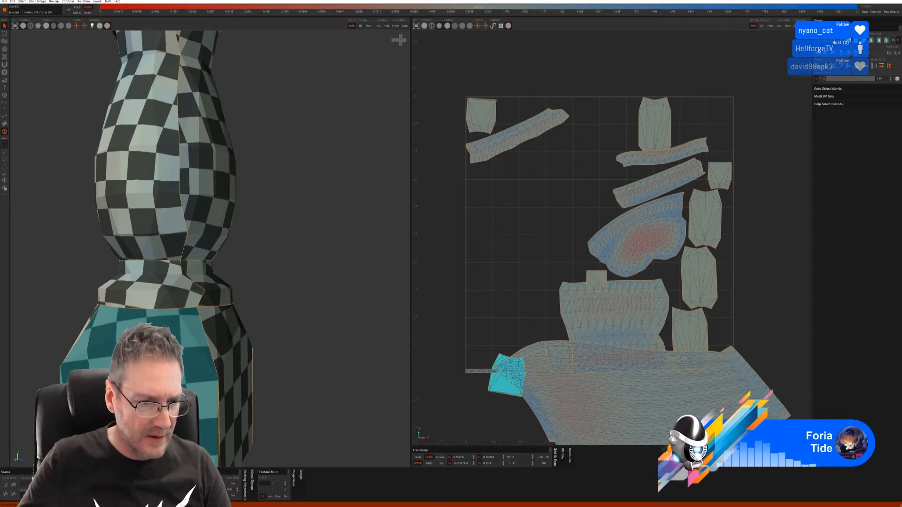
key(p)
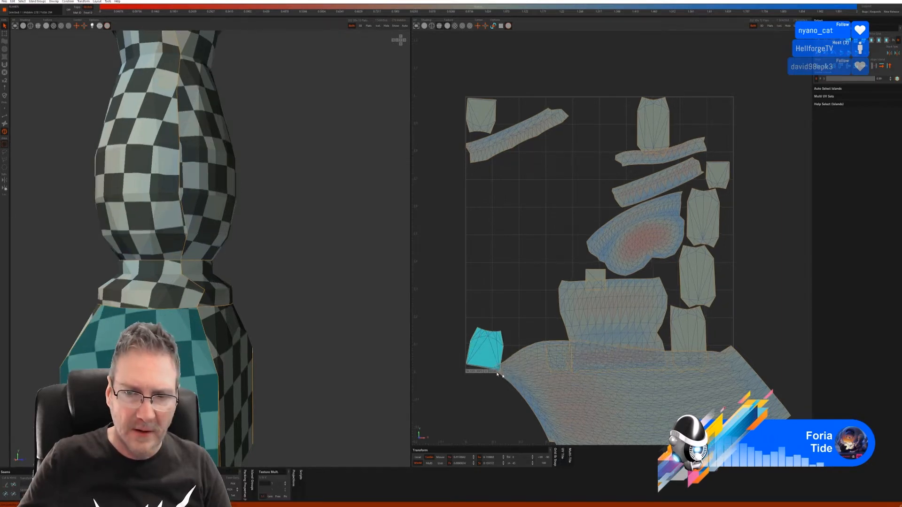
scroll(496, 397, down, 5)
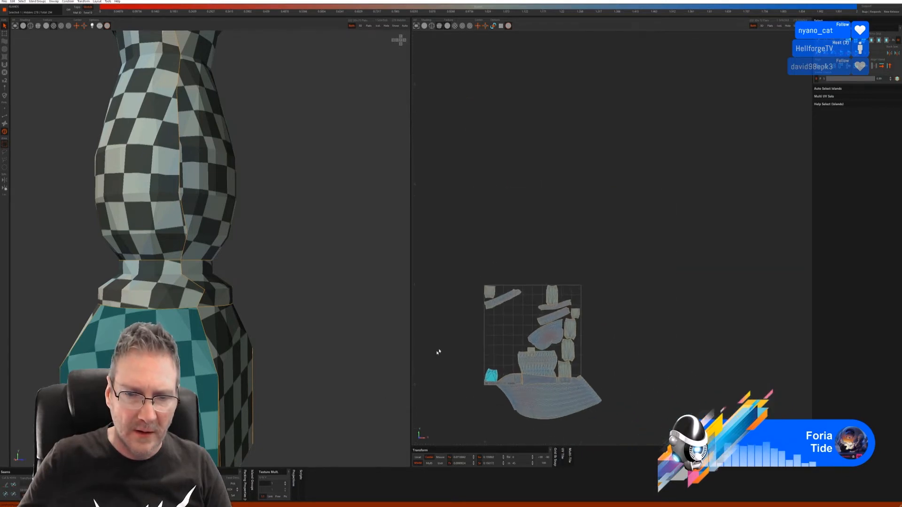
click(312, 413)
key(p)
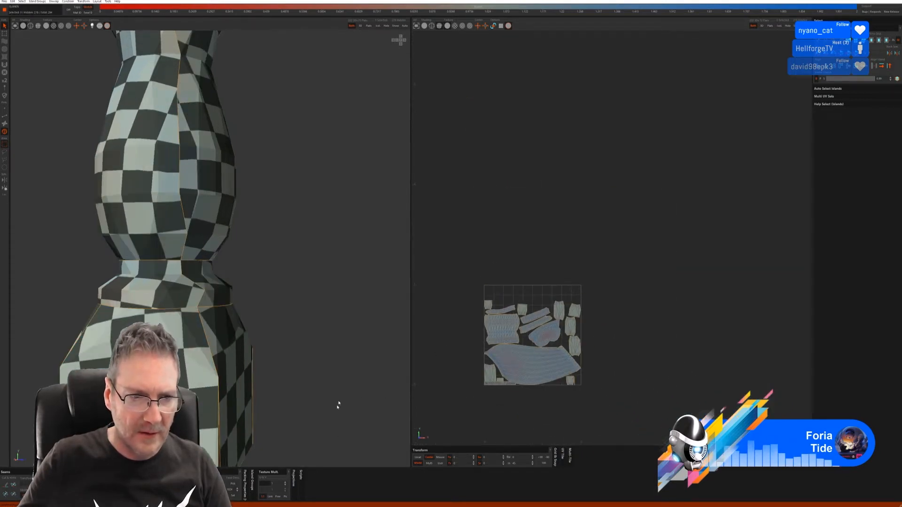
- Select the tilted block island near the tile's right edge and rotate it until it stands upright
scroll(322, 359, down, 5)
scroll(207, 382, down, 2)
alt+drag(213, 388, 276, 384)
alt+middle_drag(271, 332, 298, 354)
scroll(678, 318, up, 4)
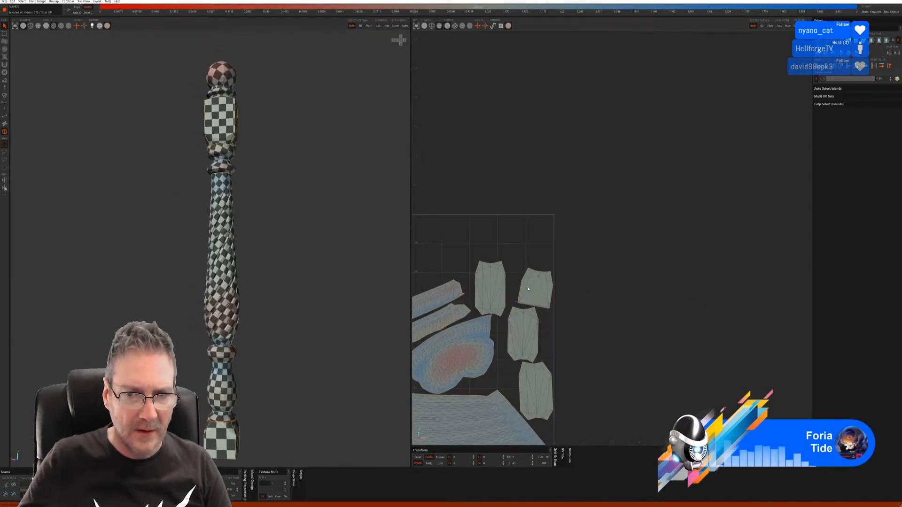
click(531, 289)
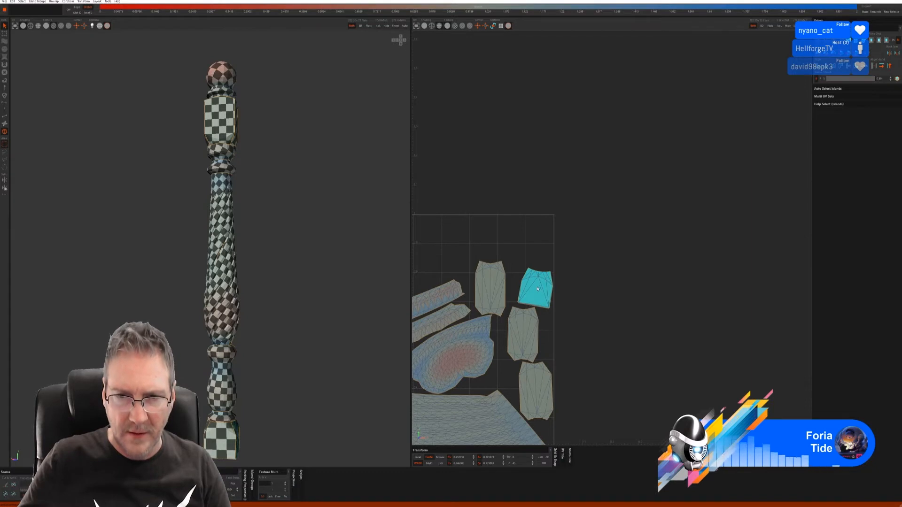
drag(543, 288, 530, 283)
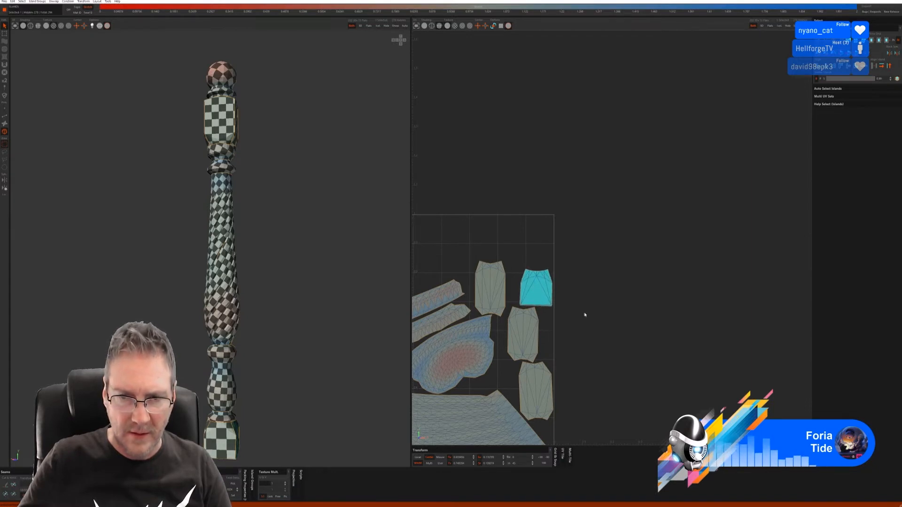
click(611, 325)
scroll(635, 329, down, 4)
middle_drag(533, 376, 572, 294)
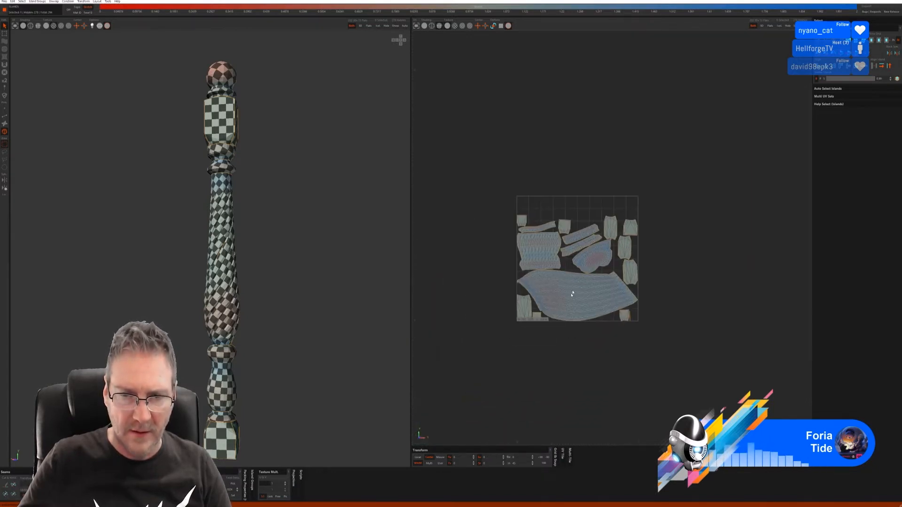
- Show the whole staircase again, select the next twisted post that is not yet unwrapped, and isolate it
scroll(303, 307, down, 3)
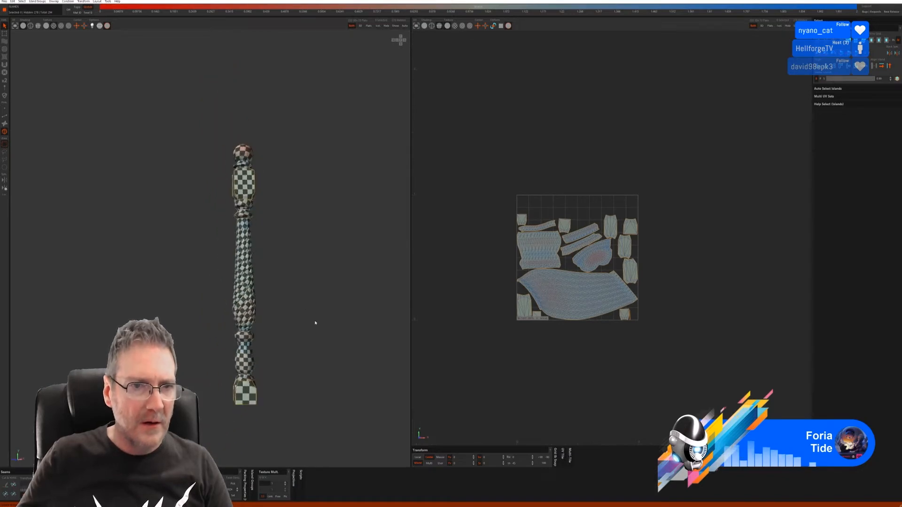
alt+drag(312, 322, 240, 338)
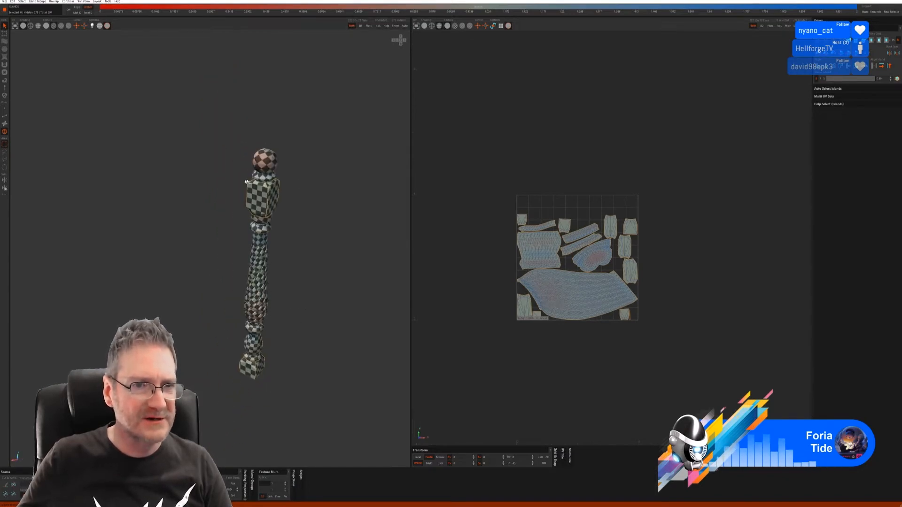
scroll(310, 241, up, 1)
alt+drag(310, 240, 353, 242)
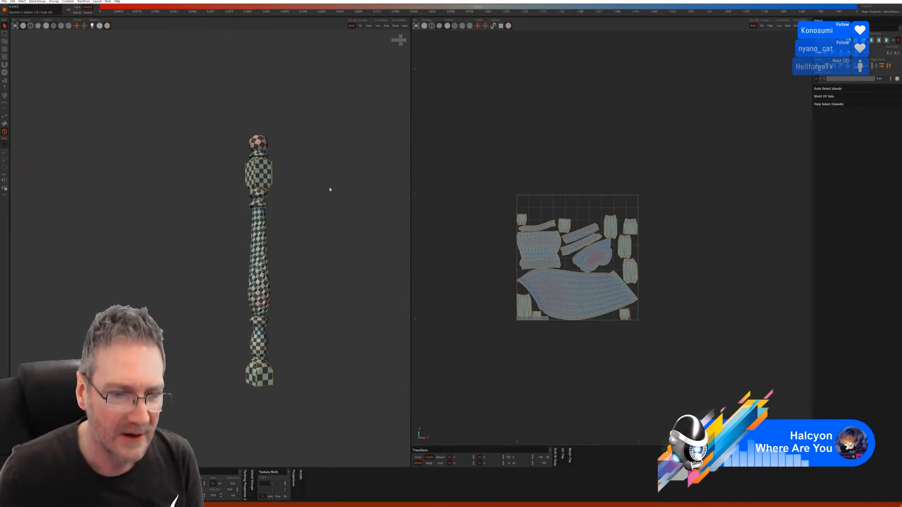
alt+drag(330, 276, 274, 274)
click(395, 25)
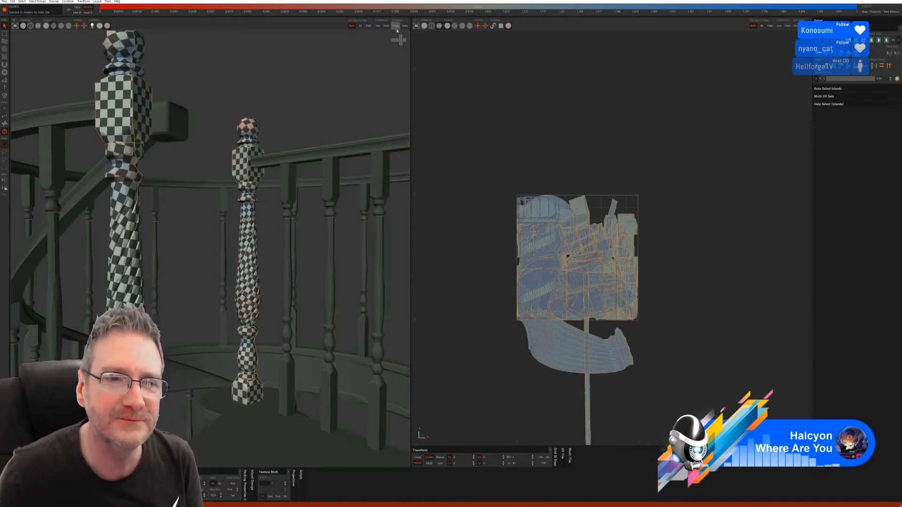
alt+drag(292, 237, 325, 190)
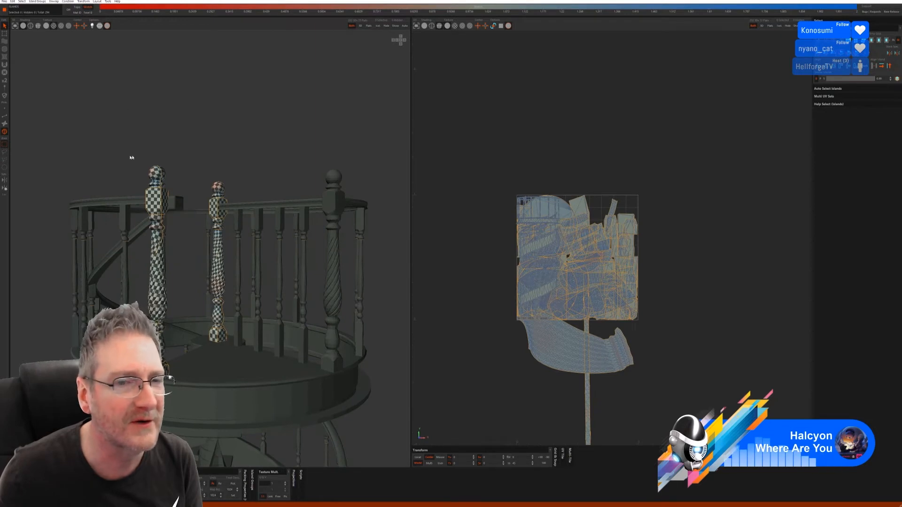
click(342, 202)
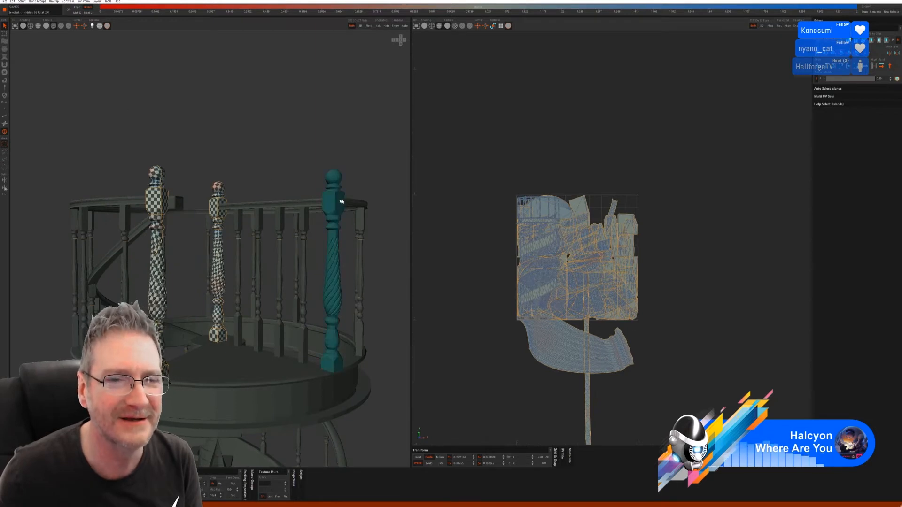
click(378, 25)
alt+drag(300, 265, 277, 235)
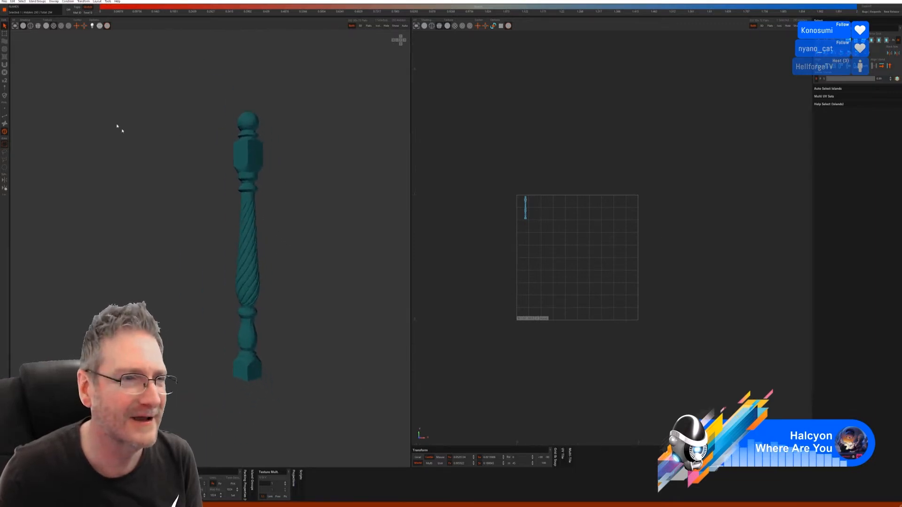
- Switch to edge selection, generate automatic seams on the isolated post, and unfold and pack its islands
key(F2)
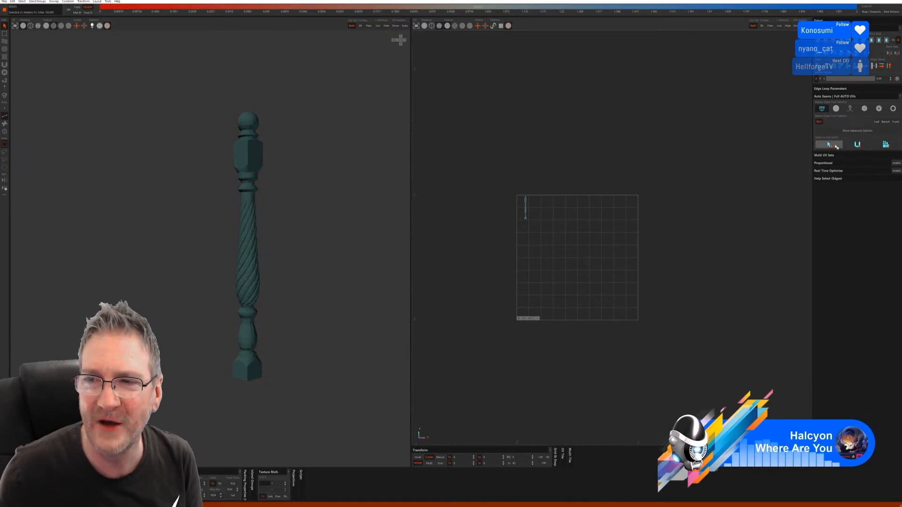
click(859, 143)
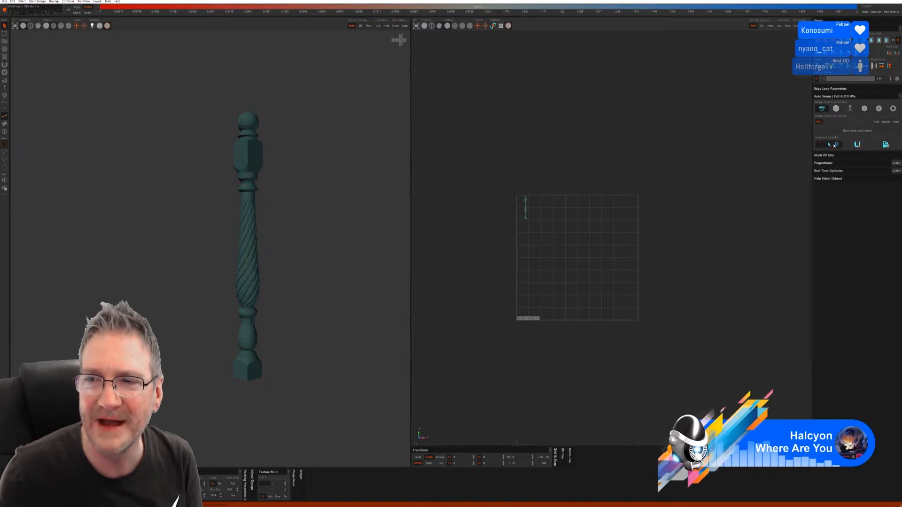
click(886, 144)
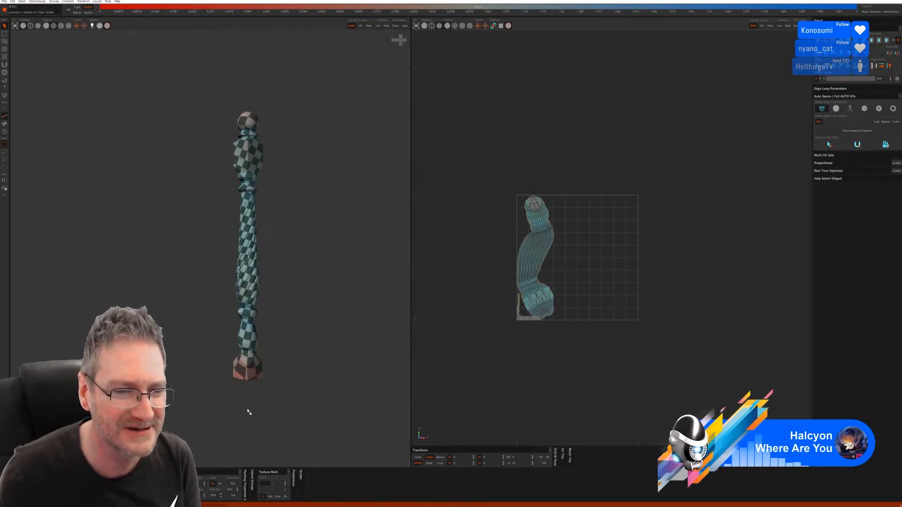
- Select the edges all the way around the underside of the post's base block and cut them as a seam
scroll(271, 339, up, 8)
mouse_move(271, 340)
alt+mouse_down()
mouse_move(287, 362)
mouse_move(279, 330)
alt+mouse_up()
scroll(286, 362, up, 4)
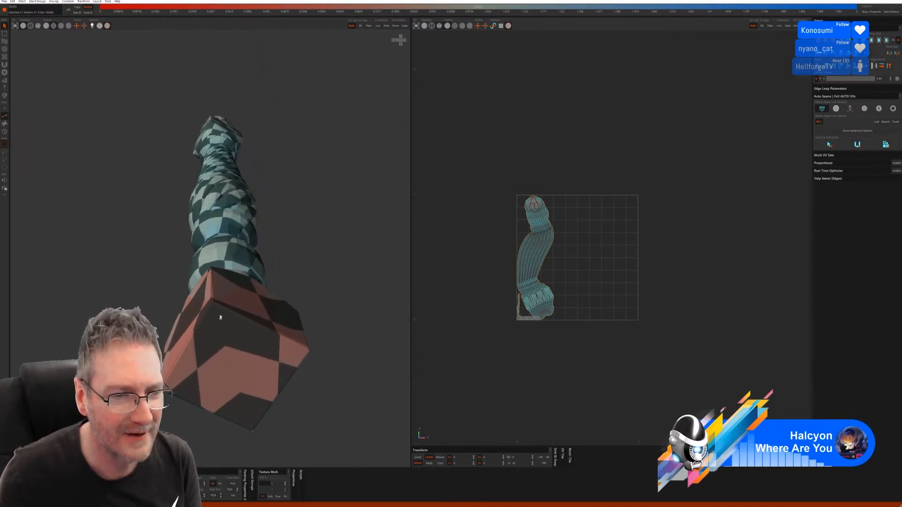
alt+drag(231, 319, 224, 349)
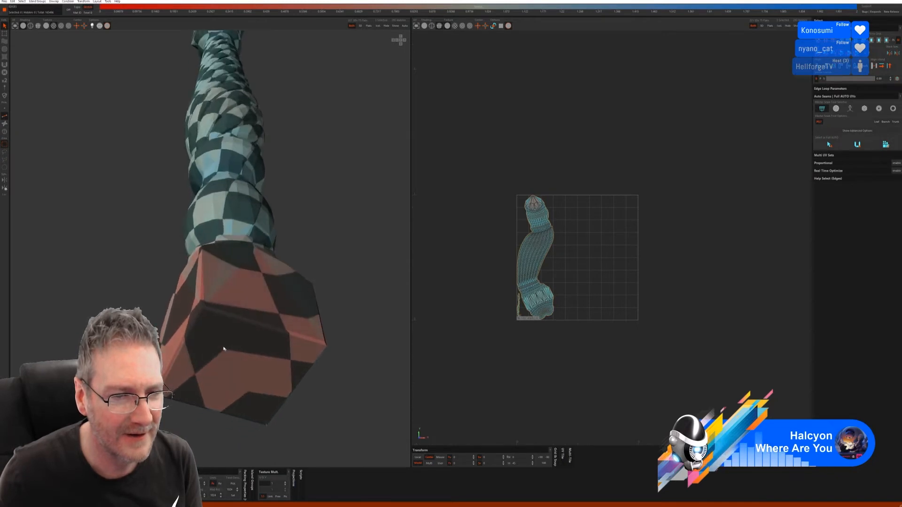
click(206, 313)
alt+drag(212, 318, 228, 413)
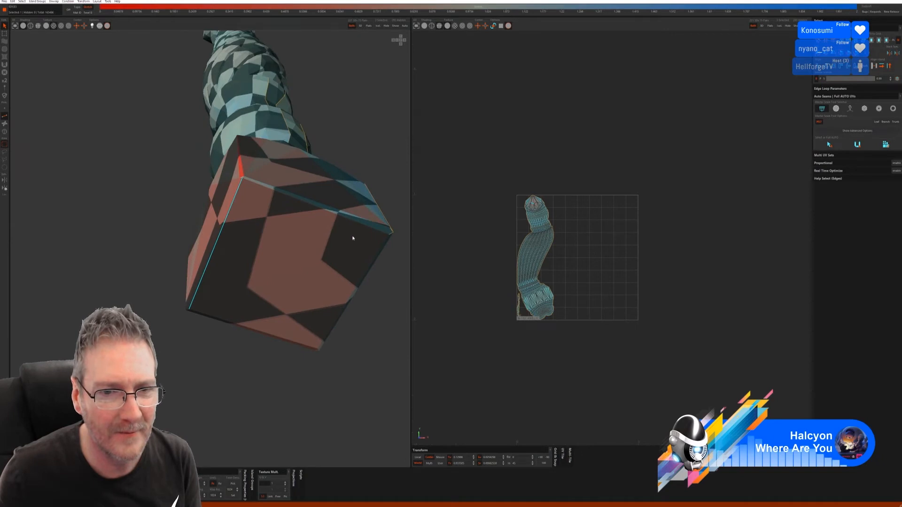
shift+click(367, 228)
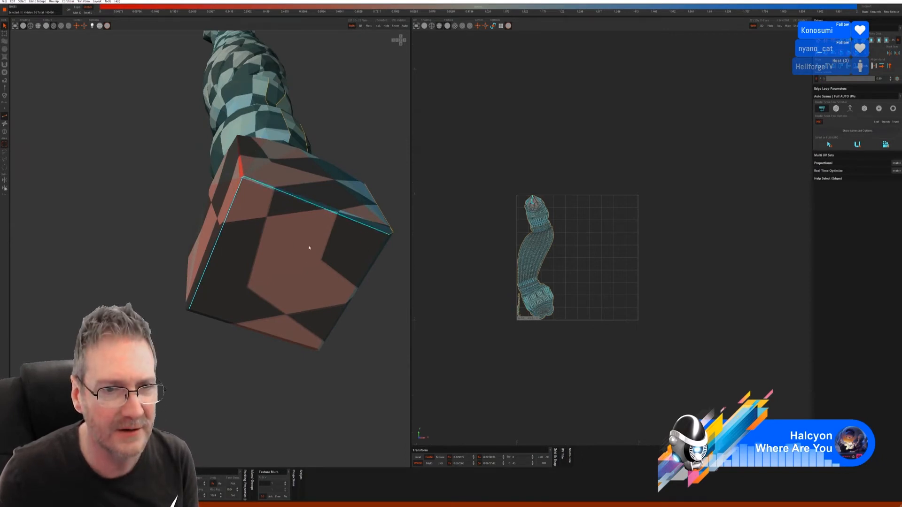
key(ctrl+z)
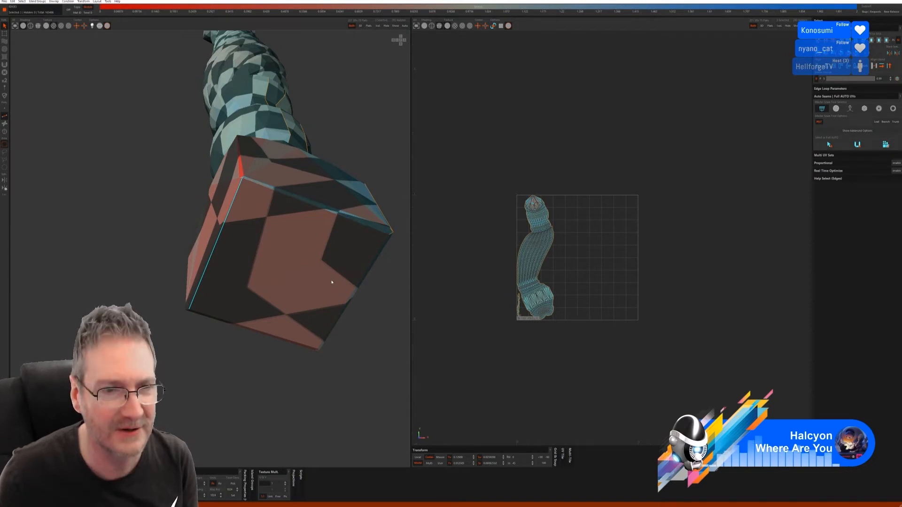
shift+click(379, 234)
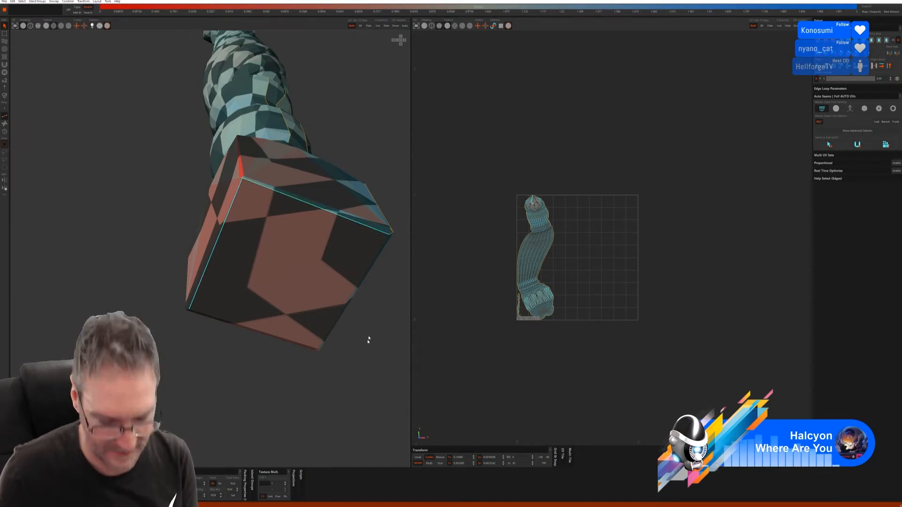
middle_drag(366, 338, 317, 367)
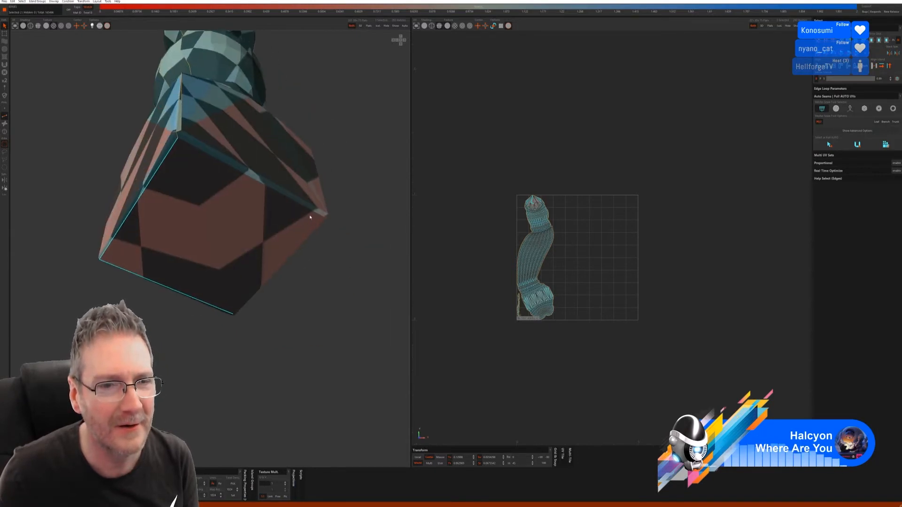
middle_drag(336, 286, 271, 291)
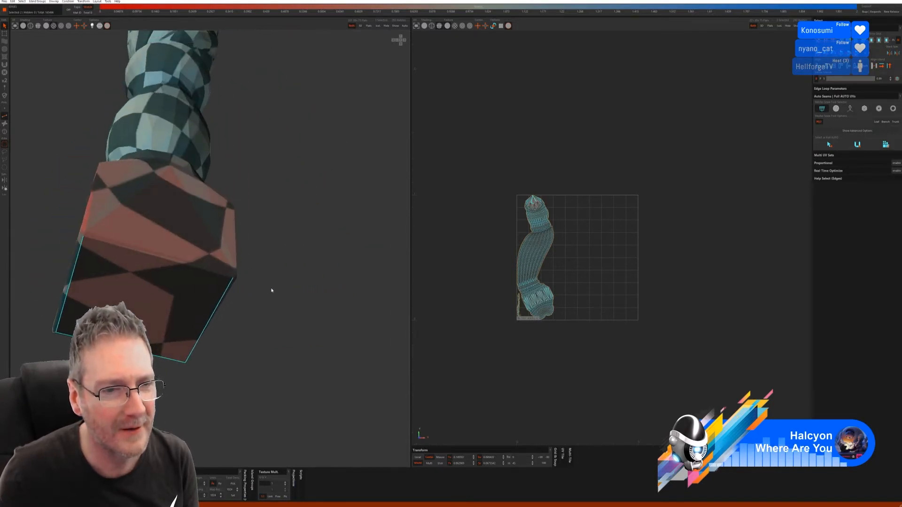
shift+click(221, 275)
key(c)
- Cut seams down the first two vertical corners of the base block, from beneath the collar to the underside
middle_drag(221, 277, 155, 423)
middle_drag(152, 341, 188, 305)
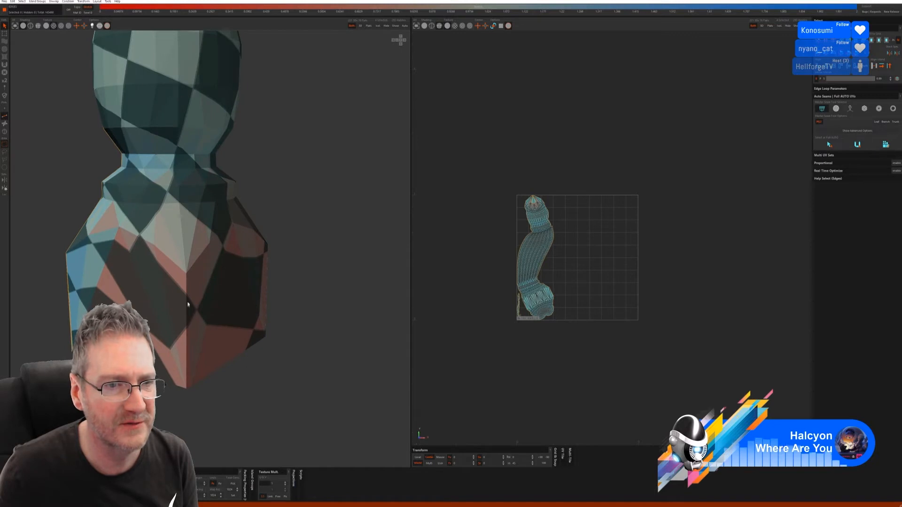
click(180, 218)
middle_drag(232, 367, 175, 357)
double_click(163, 337)
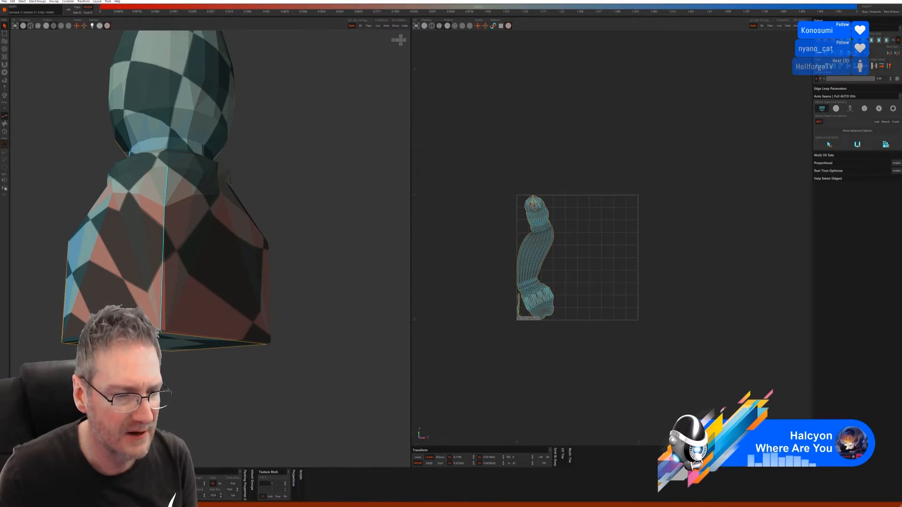
click(188, 413)
middle_drag(187, 413, 193, 369)
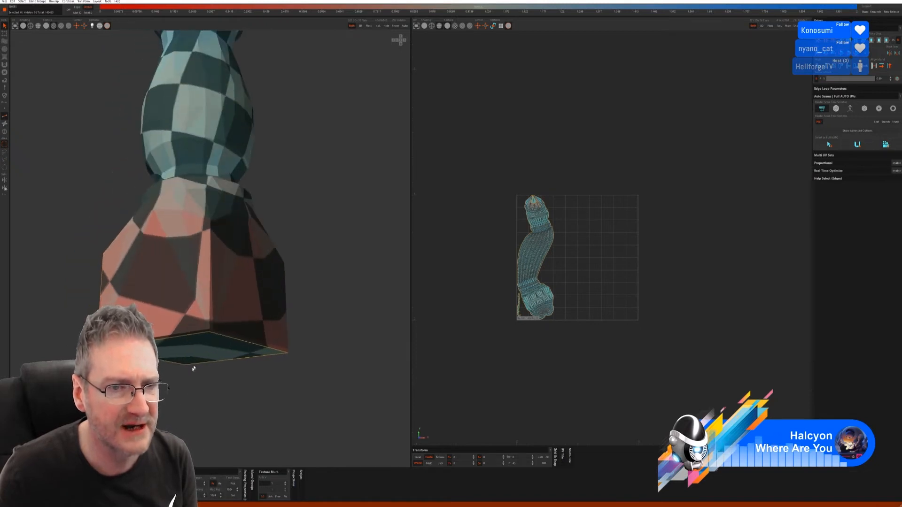
click(207, 207)
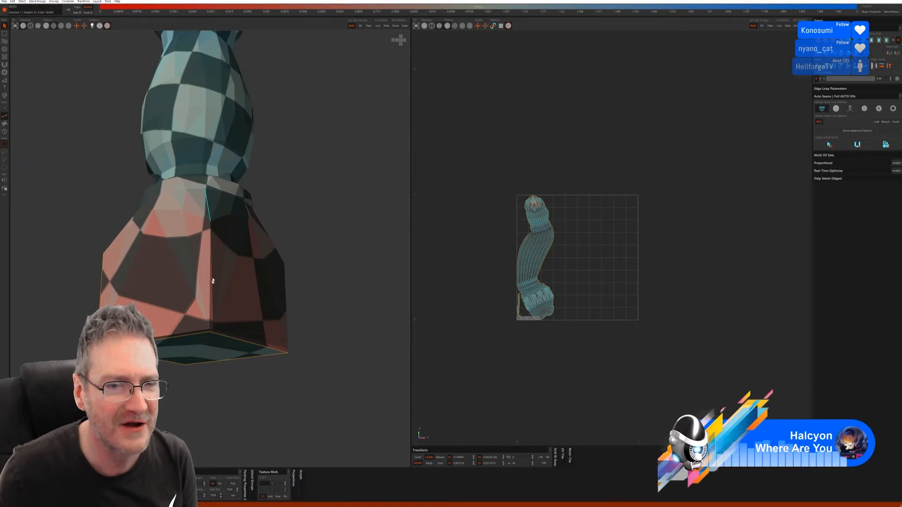
click(210, 331)
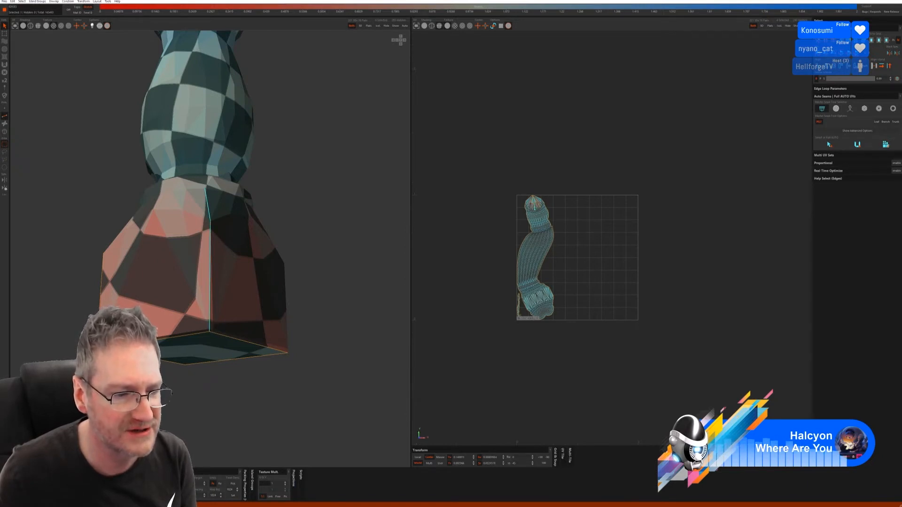
key(c)
- Cut a seam down the base block's third vertical corner, from beneath the collar to the underside
middle_drag(210, 331, 188, 408)
click(261, 221)
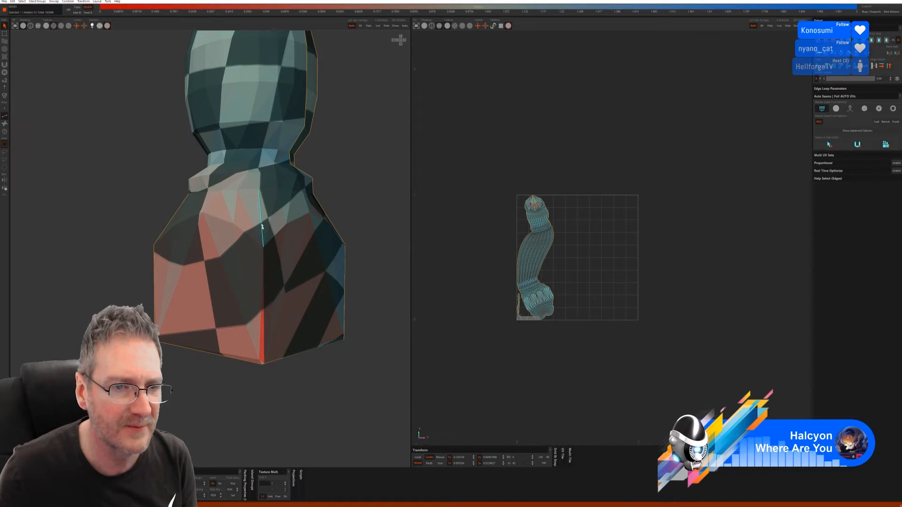
middle_drag(262, 221, 274, 372)
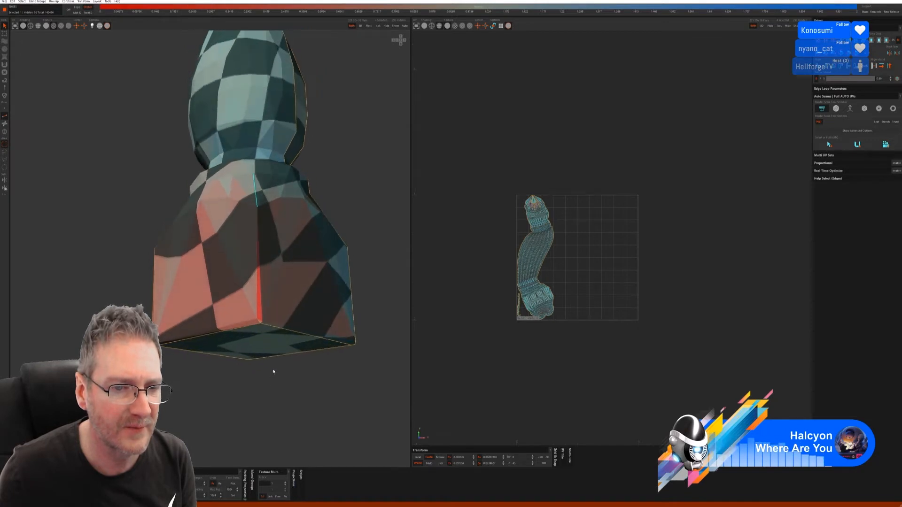
click(259, 324)
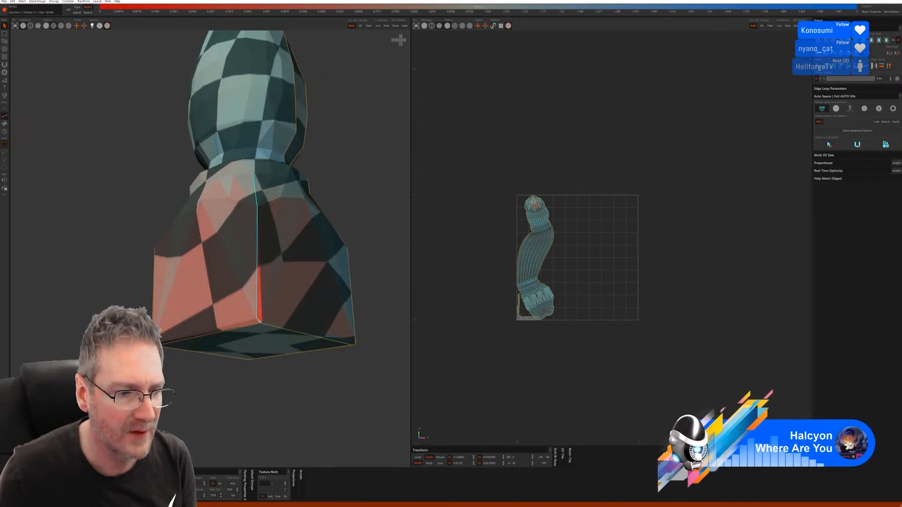
click(226, 371)
- Weld the short stray edge at the lower end of the base block's already split fourth corner
middle_drag(225, 371, 251, 335)
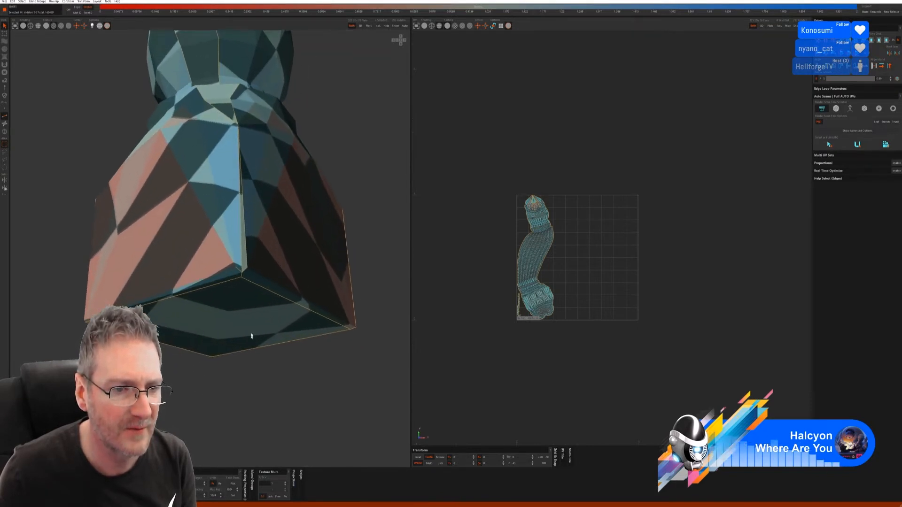
click(239, 271)
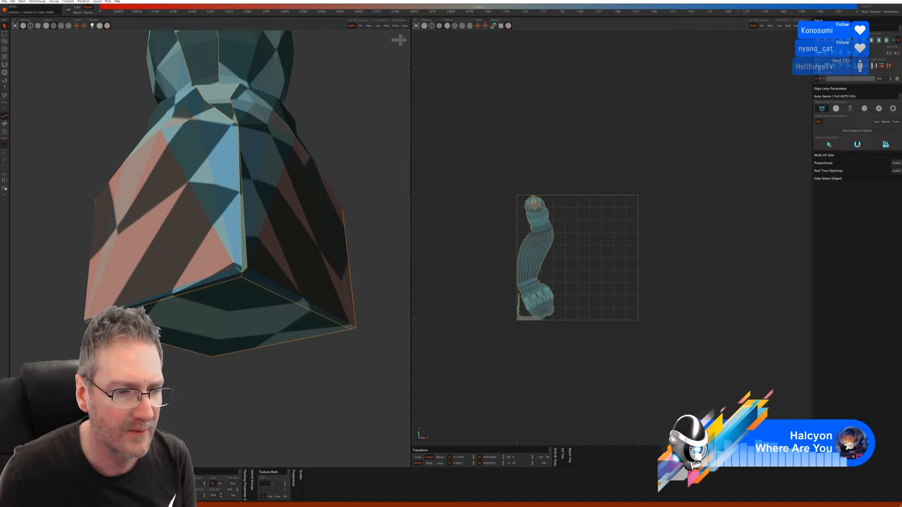
key(w)
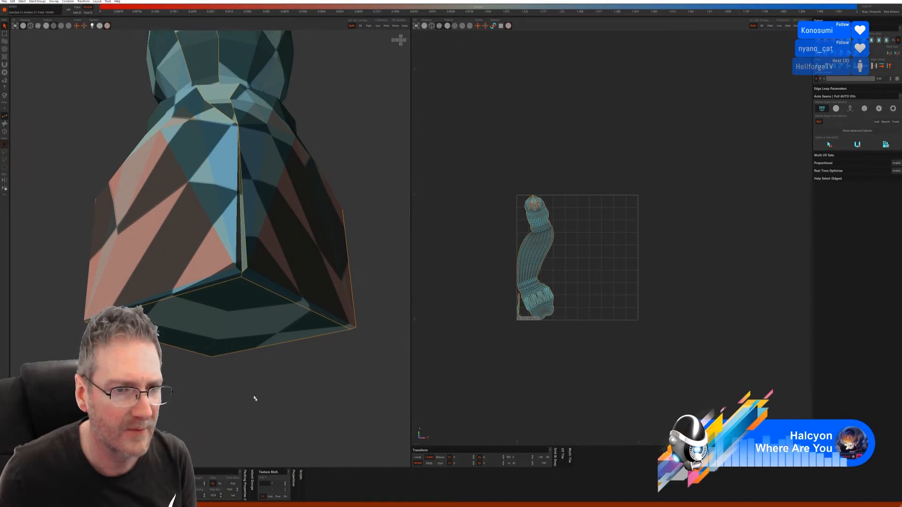
- Select the full edge ring where the base block meets the collar and cut it to separate the block
middle_drag(244, 393, 186, 369)
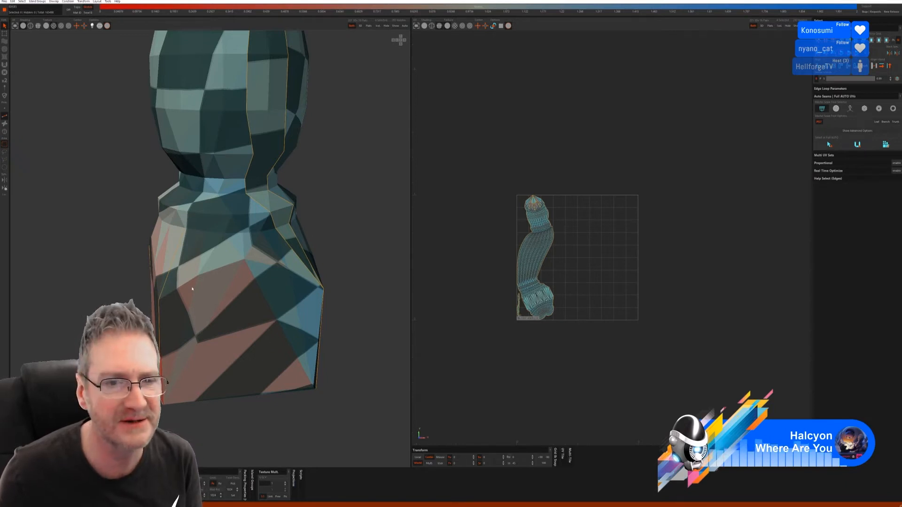
middle_drag(321, 281, 171, 259)
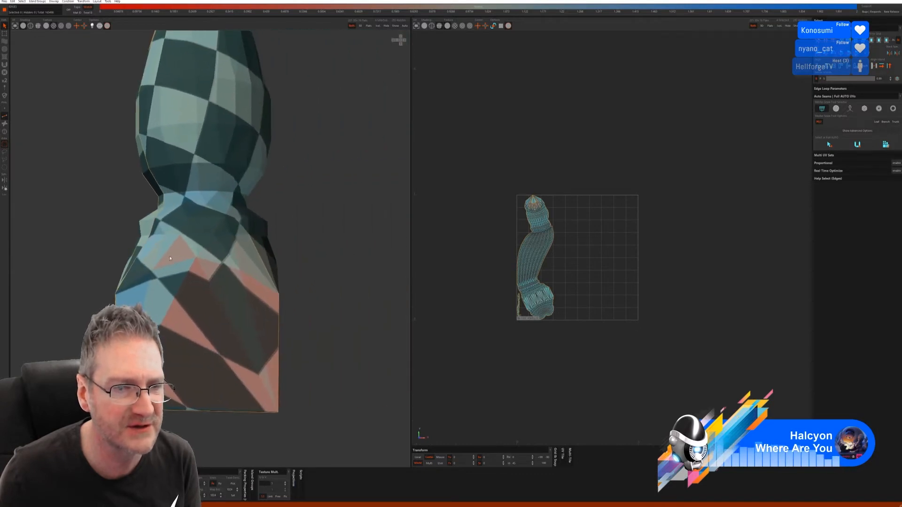
click(153, 235)
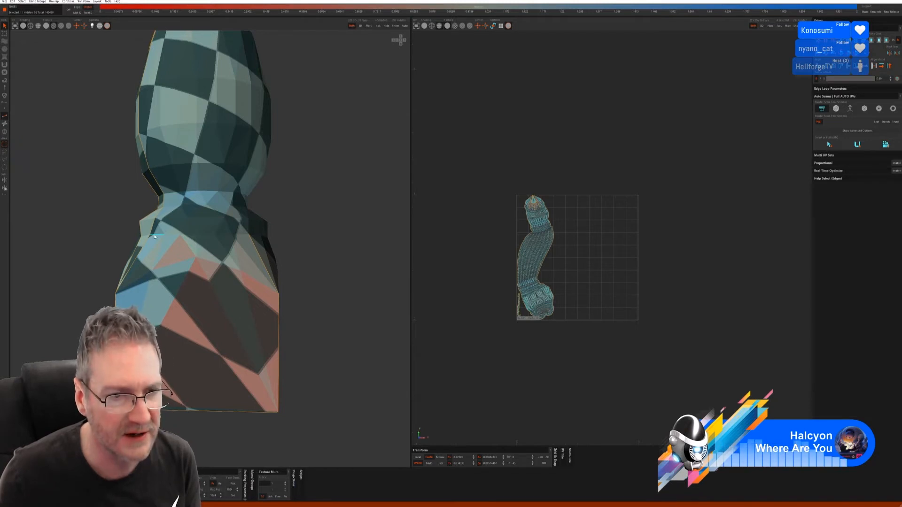
shift+click(245, 236)
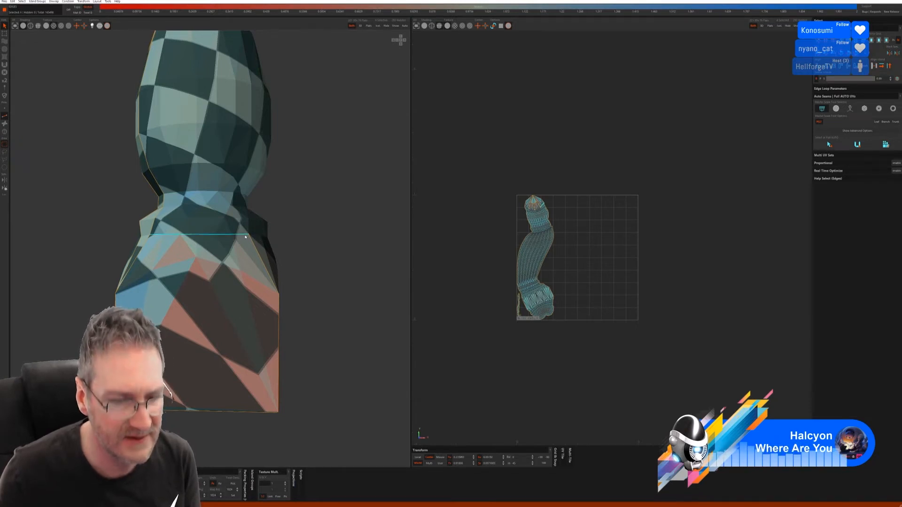
alt+drag(290, 253, 258, 259)
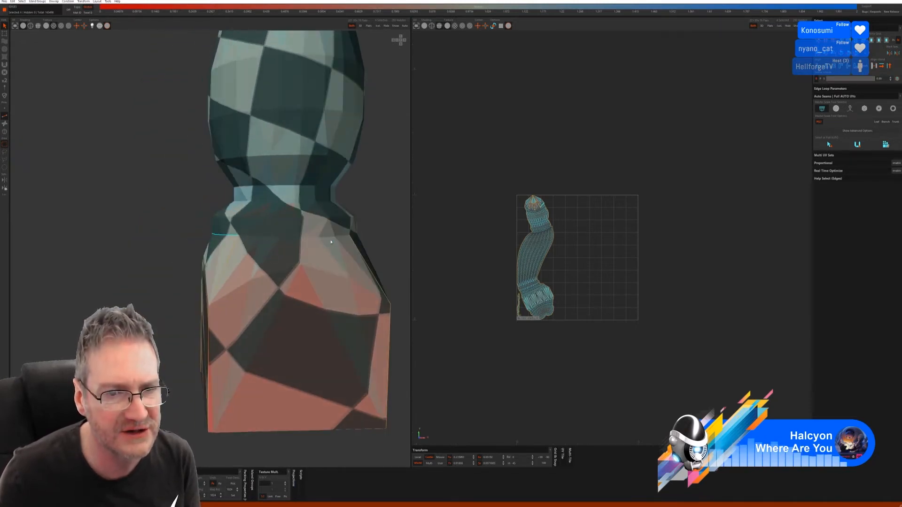
shift+click(331, 241)
alt+middle_drag(185, 234, 152, 228)
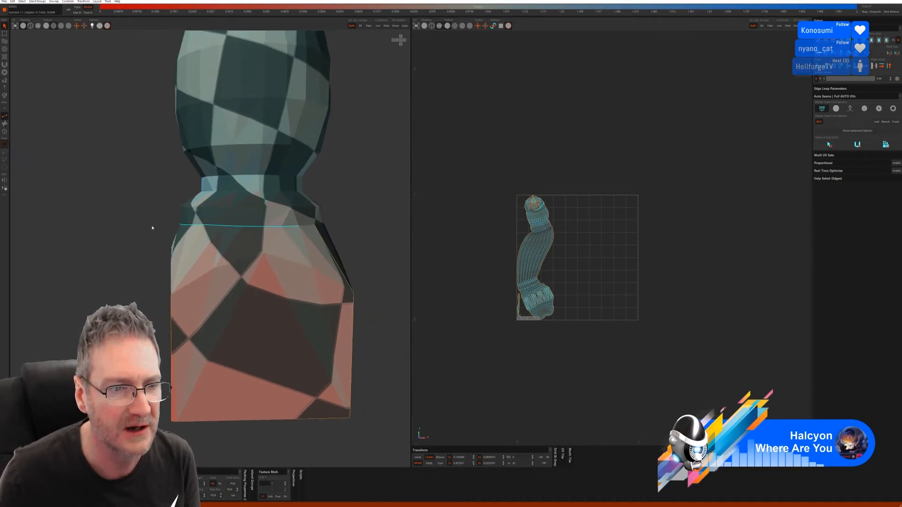
alt+drag(151, 227, 312, 226)
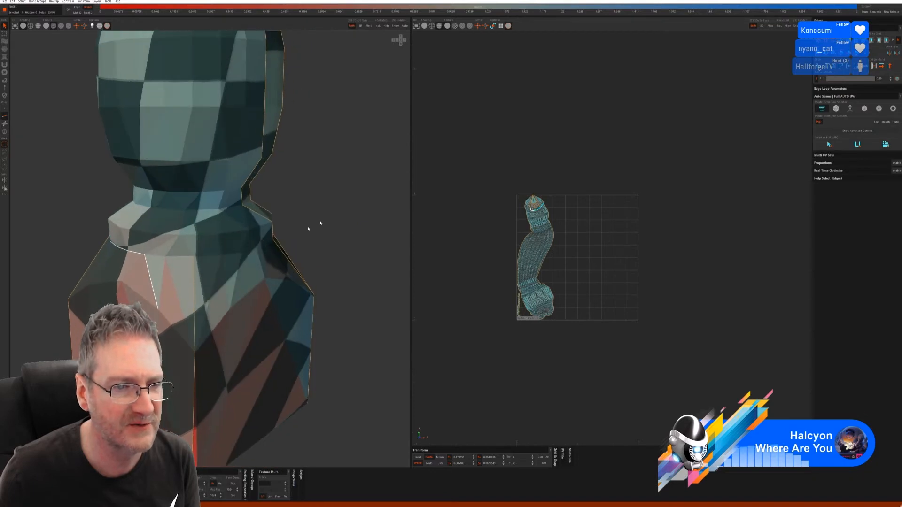
shift+click(223, 255)
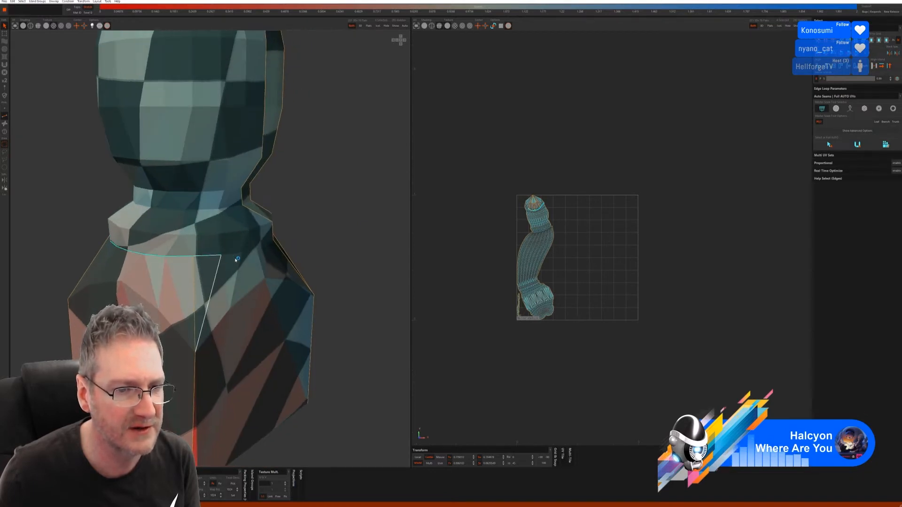
alt+drag(235, 256, 292, 238)
shift+click(177, 254)
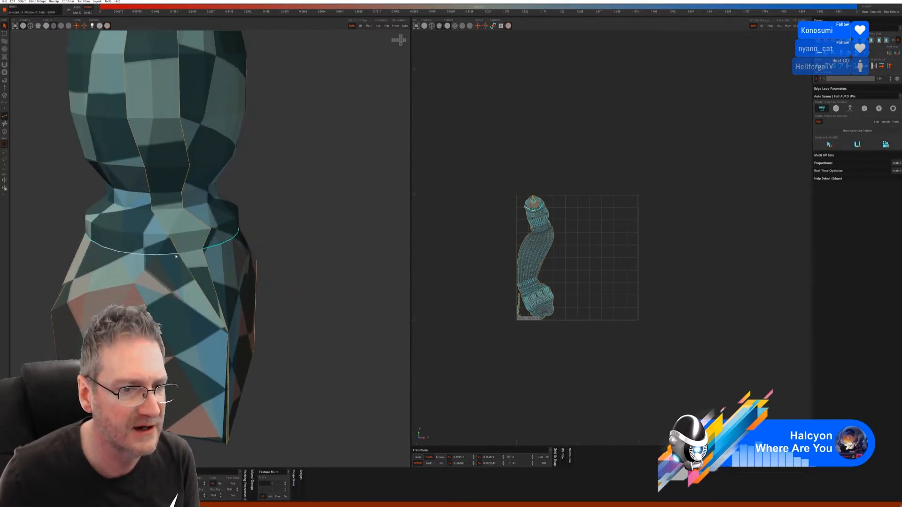
key(c)
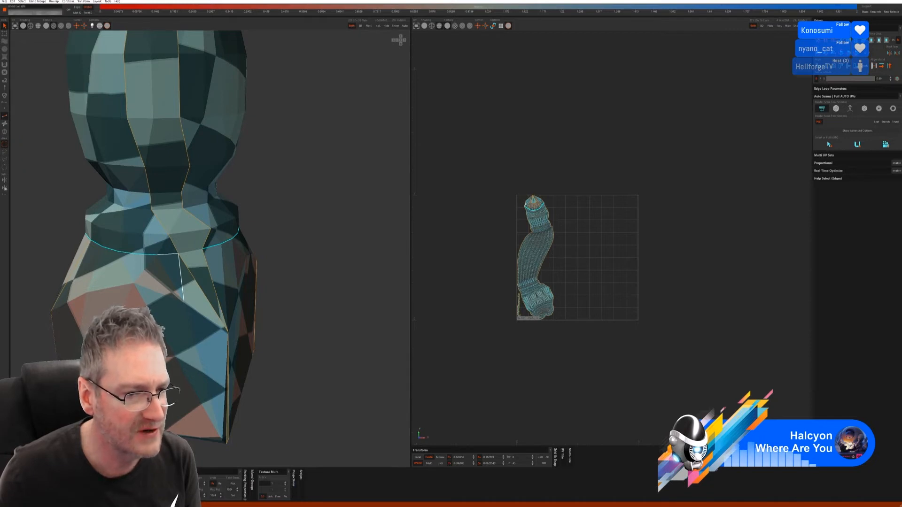
- Cut the edge ring around the narrow neck between the collar and the bulb, including the thin strip's edge
alt+drag(275, 362, 219, 279)
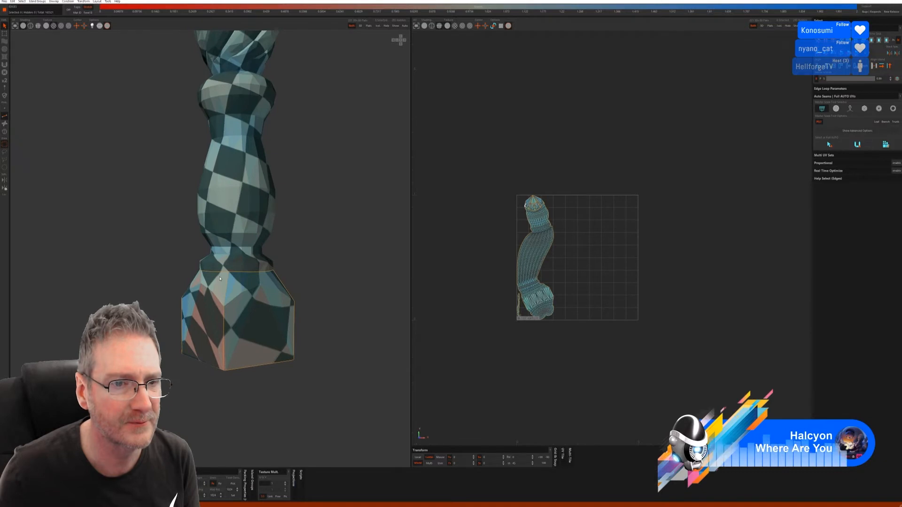
scroll(248, 256, up, 3)
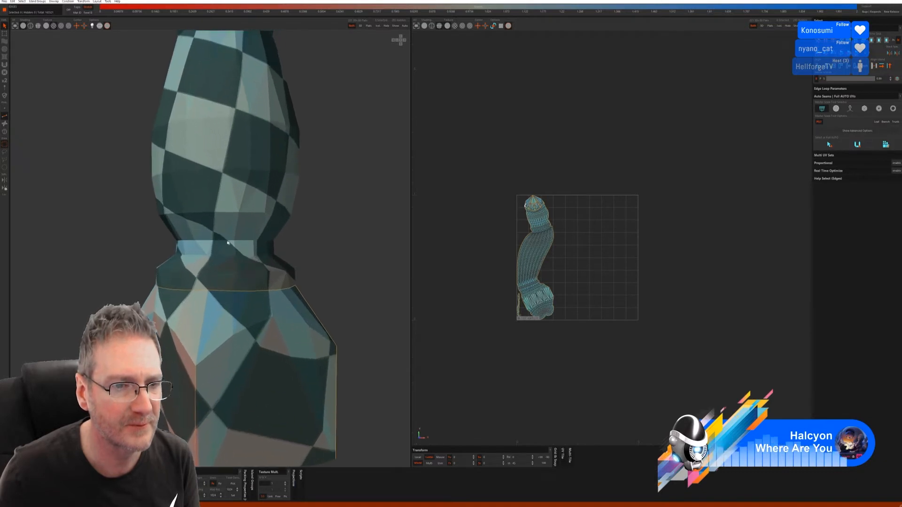
mouse_move(249, 246)
alt+mouse_down()
mouse_move(270, 256)
mouse_move(254, 255)
alt+mouse_up()
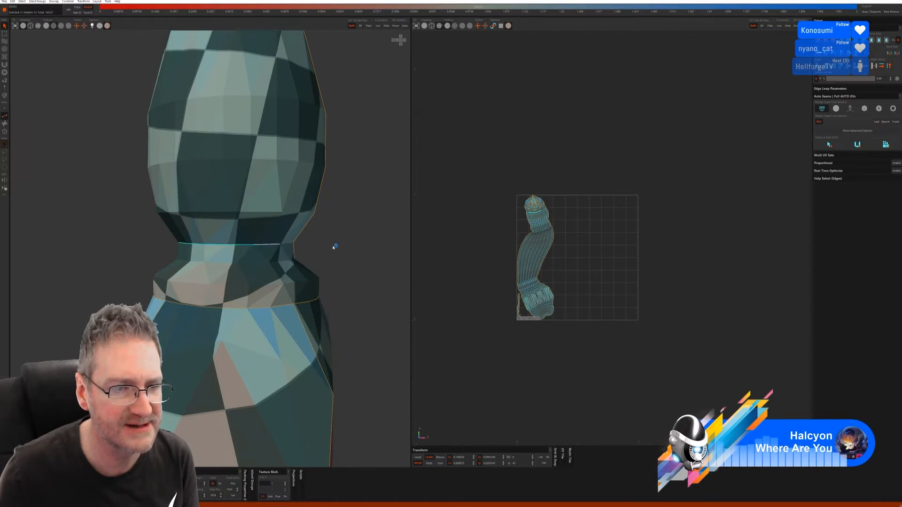
alt+drag(332, 248, 212, 255)
click(209, 253)
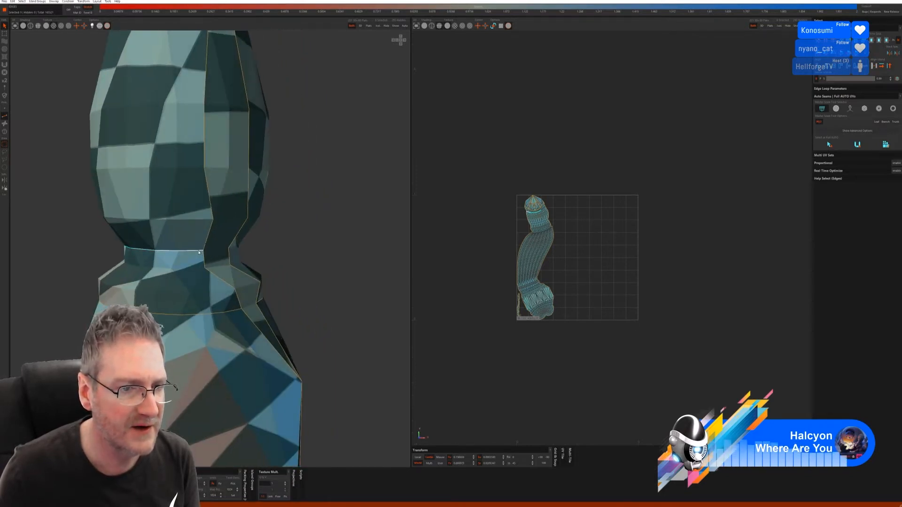
key(c)
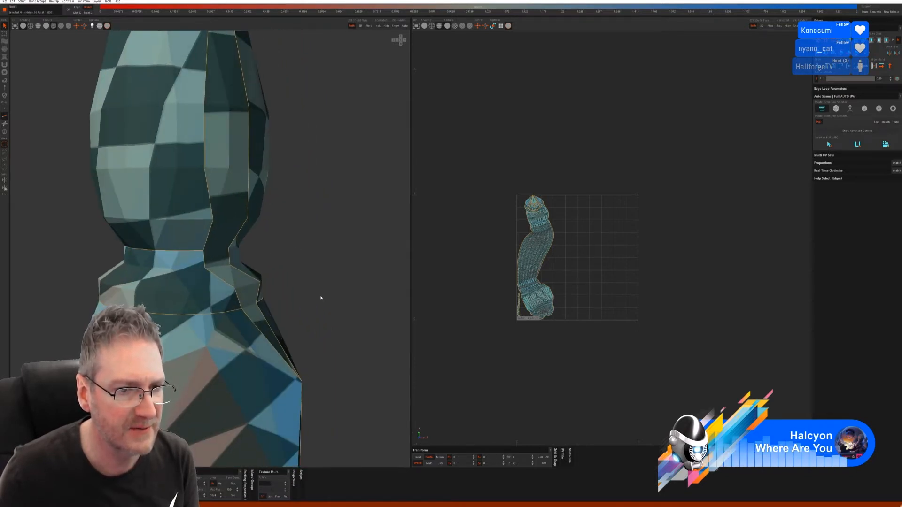
alt+drag(319, 298, 270, 296)
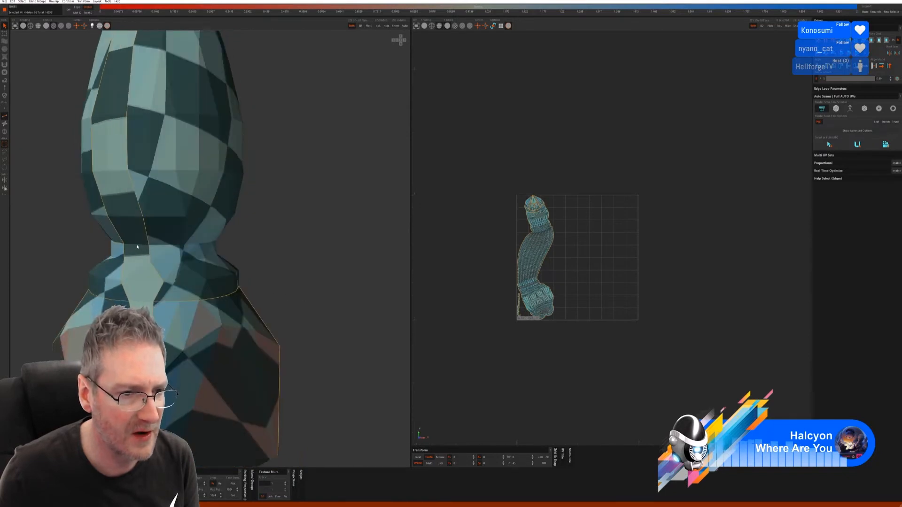
click(136, 245)
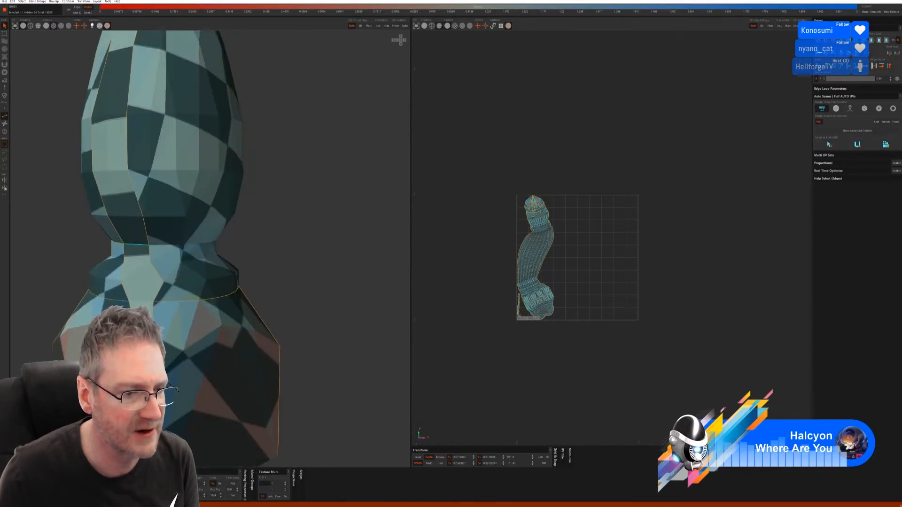
key(c)
alt+drag(310, 292, 211, 245)
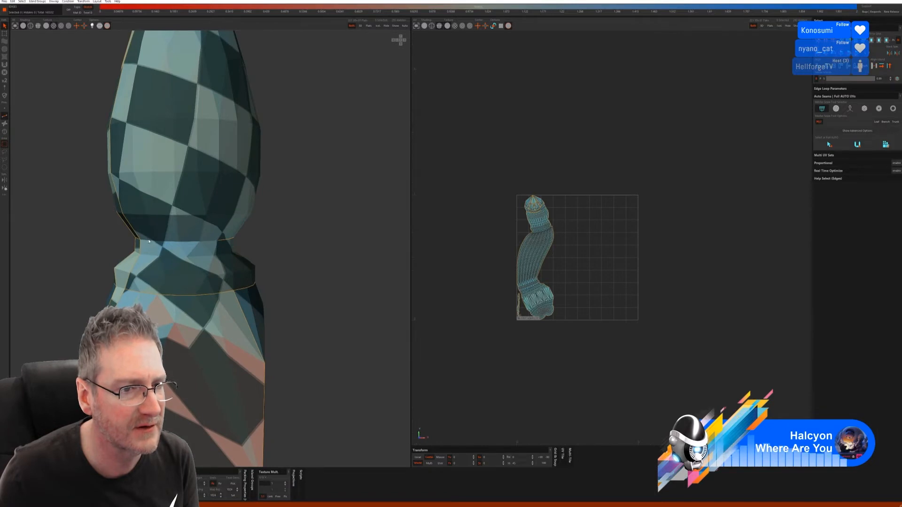
drag(149, 242, 212, 245)
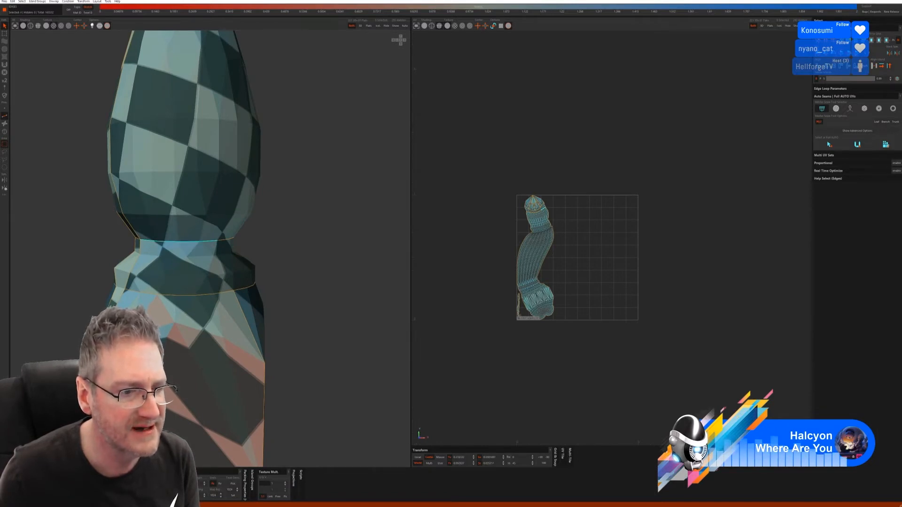
key(c)
- Select the edge ring around the narrow neck between the twisted shaft and the rounded ring beneath it
mouse_move(282, 325)
alt+mouse_down()
mouse_move(249, 318)
mouse_move(298, 319)
alt+mouse_up()
scroll(298, 318, down, 4)
alt+drag(251, 251, 305, 284)
alt+drag(236, 269, 277, 267)
click(241, 265)
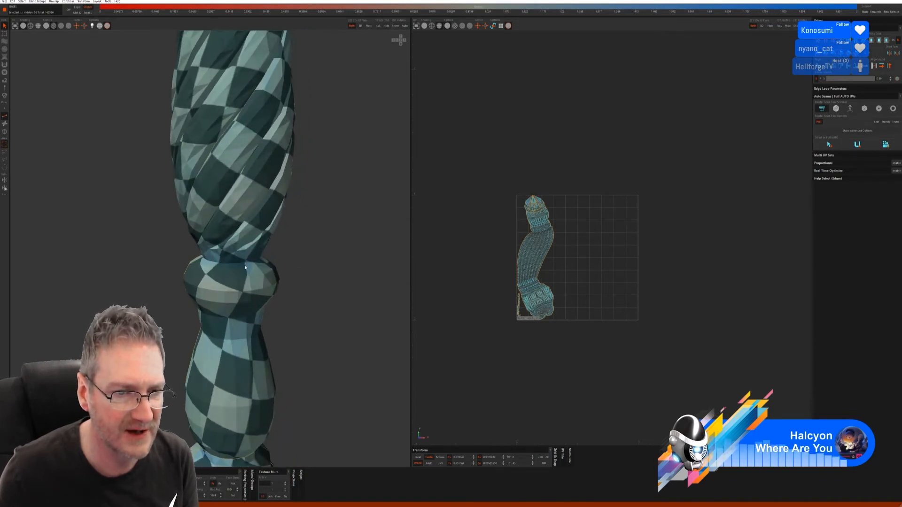
alt+drag(311, 264, 244, 262)
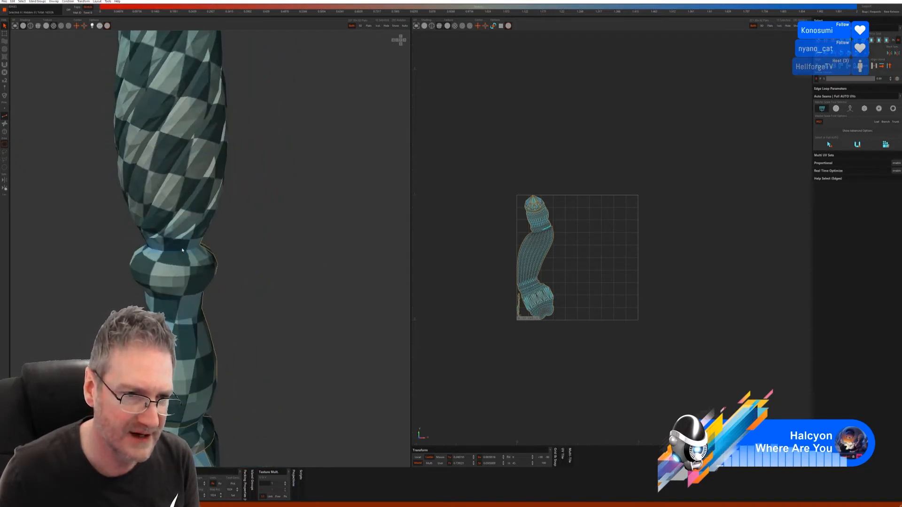
- Cut a UV seam along the edge loop around the neck between the twisted shaft and the rounded bead
alt+drag(185, 252, 233, 250)
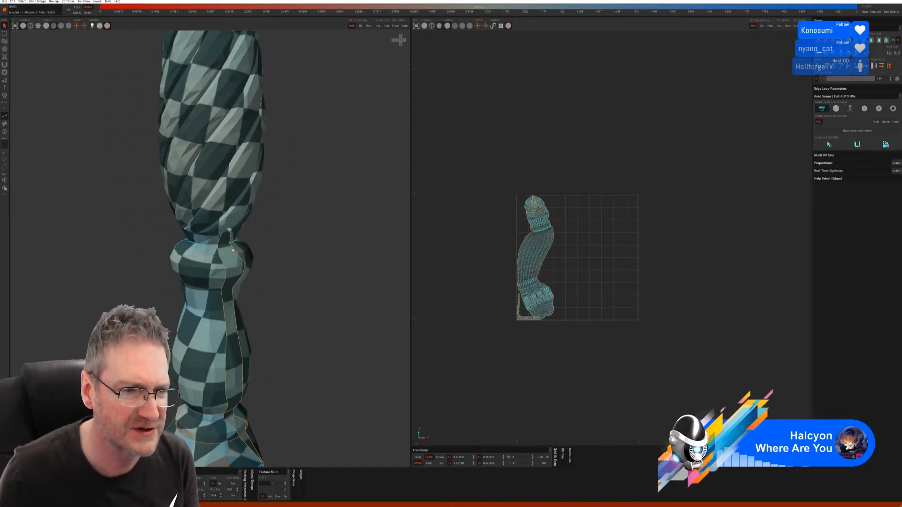
ctrl+click(207, 246)
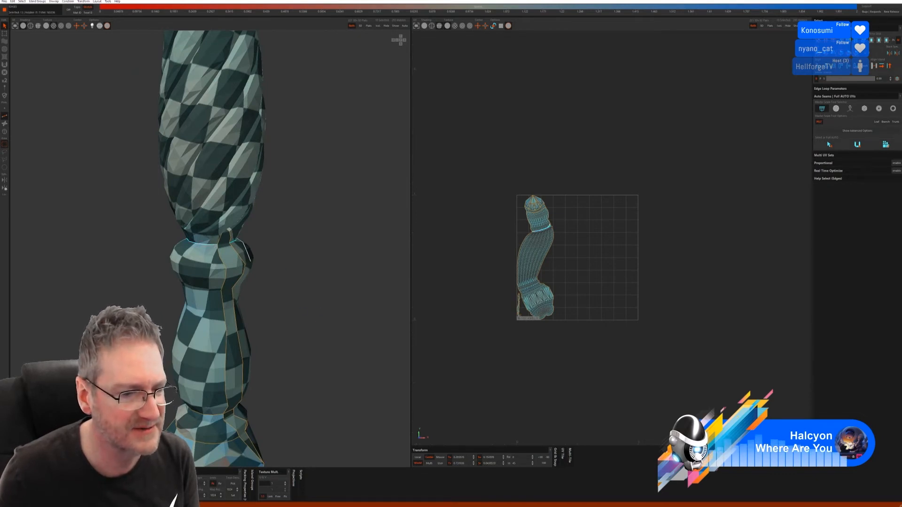
key(c)
click(221, 245)
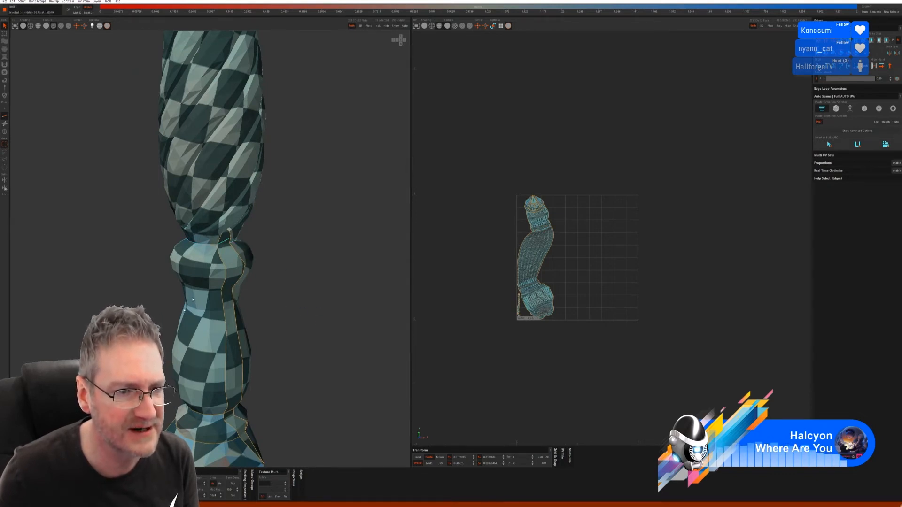
click(225, 245)
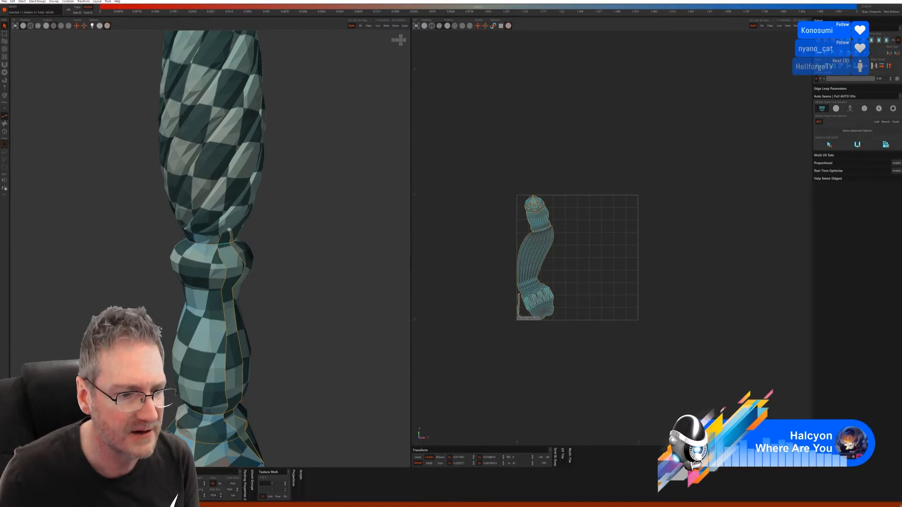
key(c)
- Cut a UV seam along the edge loop at the other end of the twisted shaft, directly below the collar
middle_drag(282, 310, 312, 292)
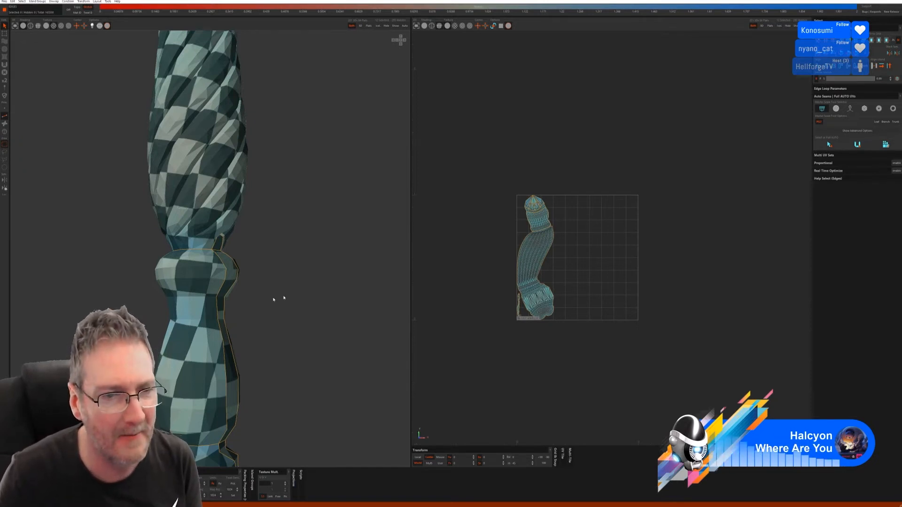
scroll(306, 280, down, 5)
alt+middle_drag(246, 164, 225, 325)
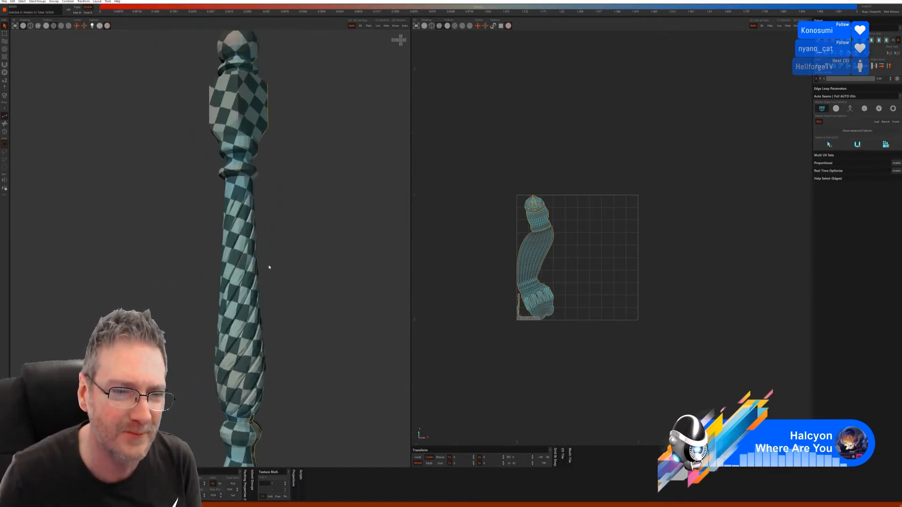
alt+drag(270, 267, 293, 287)
alt+middle_drag(249, 216, 264, 230)
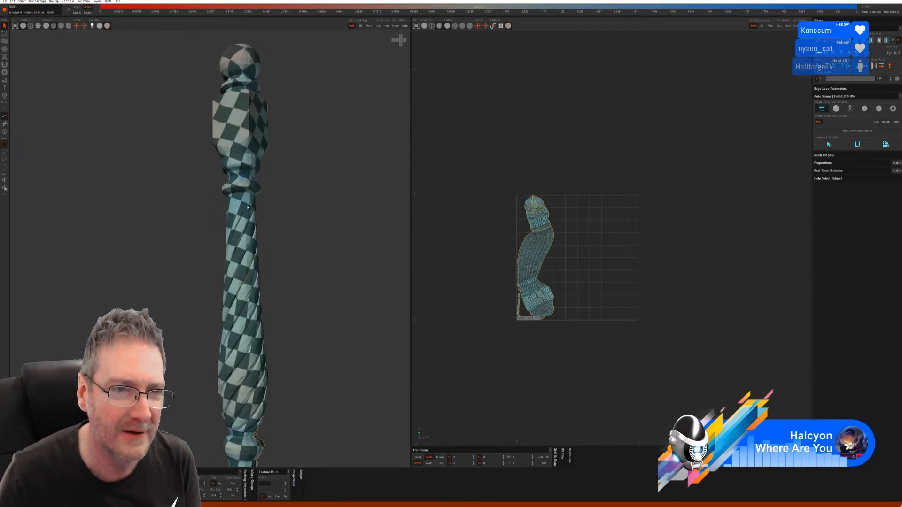
scroll(269, 212, up, 2)
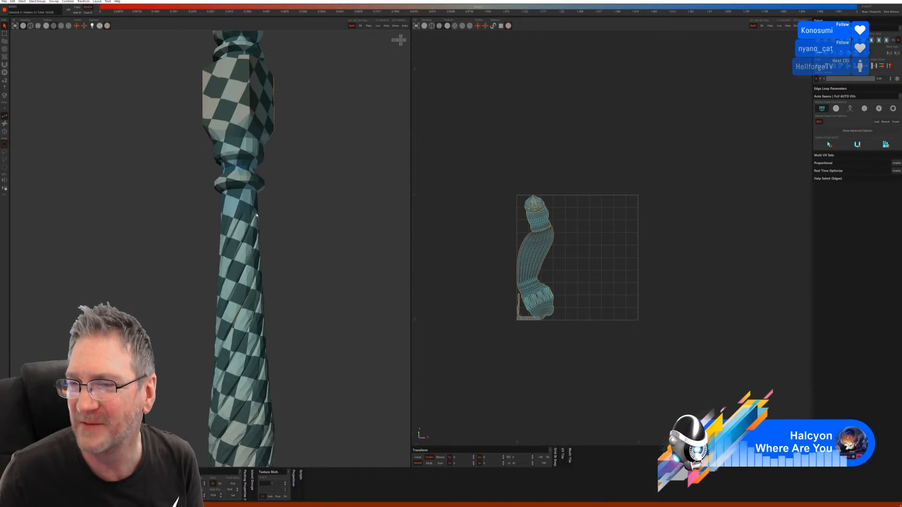
middle_drag(262, 224, 161, 226)
scroll(161, 226, up, 3)
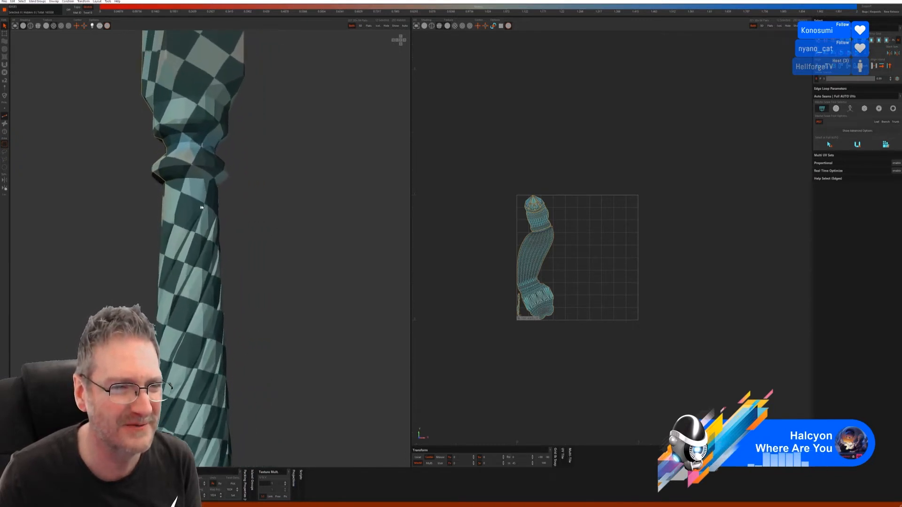
scroll(257, 213, down, 3)
scroll(249, 215, up, 2)
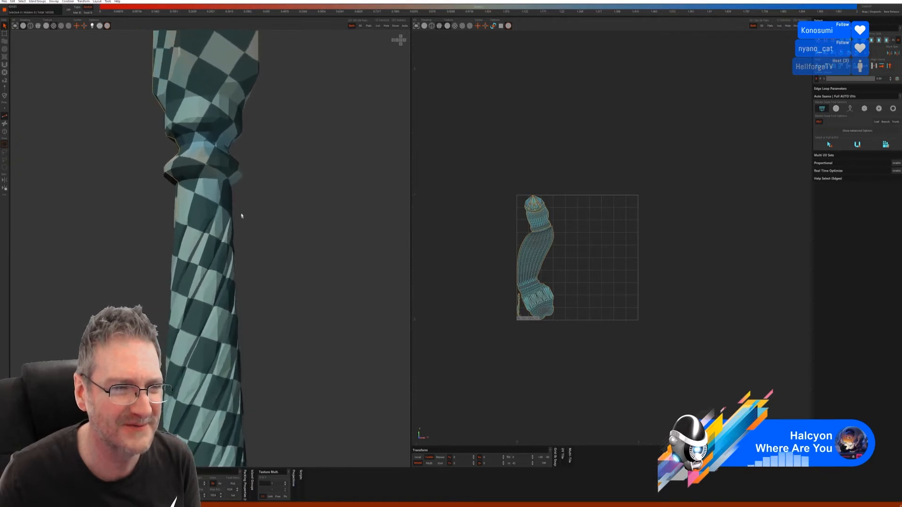
scroll(242, 215, down, 1)
click(192, 186)
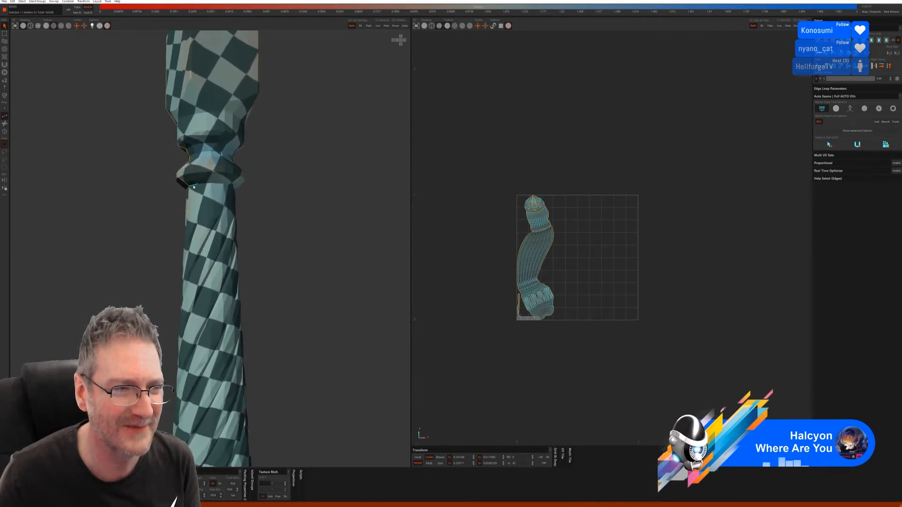
alt+drag(294, 223, 194, 217)
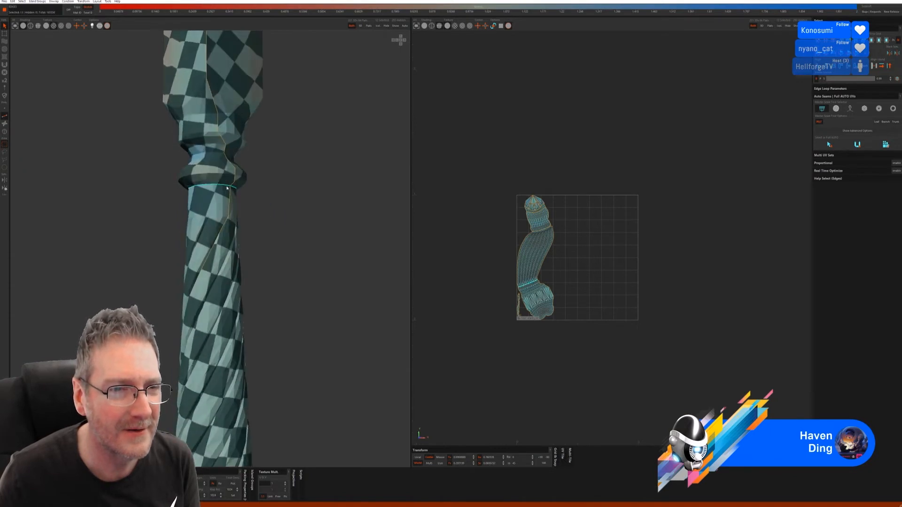
click(292, 279)
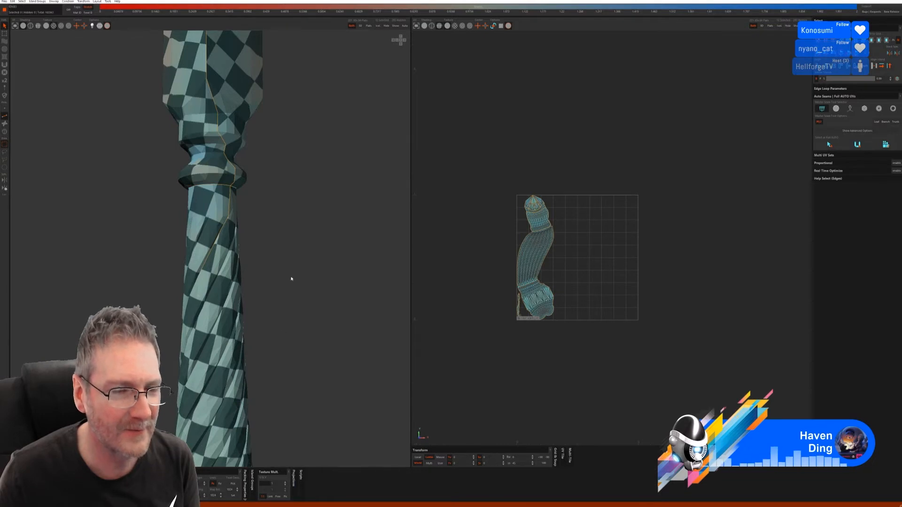
- Cut a UV seam along the edge loop between the collar and the underside of the square block
scroll(291, 279, down, 3)
scroll(309, 239, up, 5)
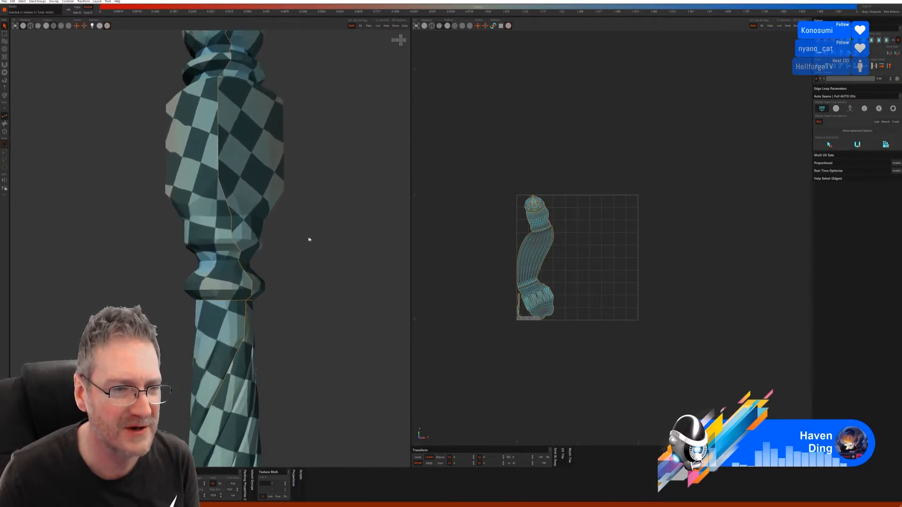
mouse_move(309, 240)
alt+mouse_down()
mouse_move(312, 252)
mouse_move(296, 244)
mouse_move(309, 243)
alt+mouse_up()
alt+drag(243, 252, 248, 253)
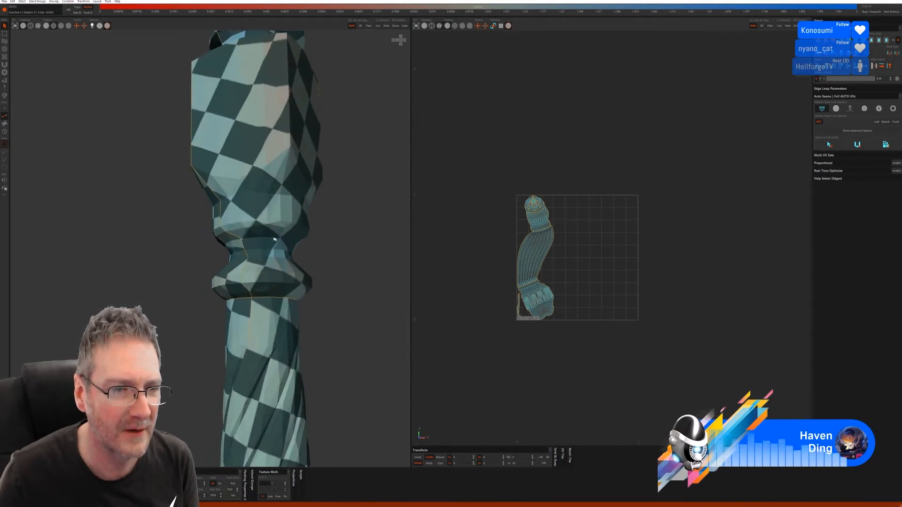
alt+drag(318, 258, 249, 253)
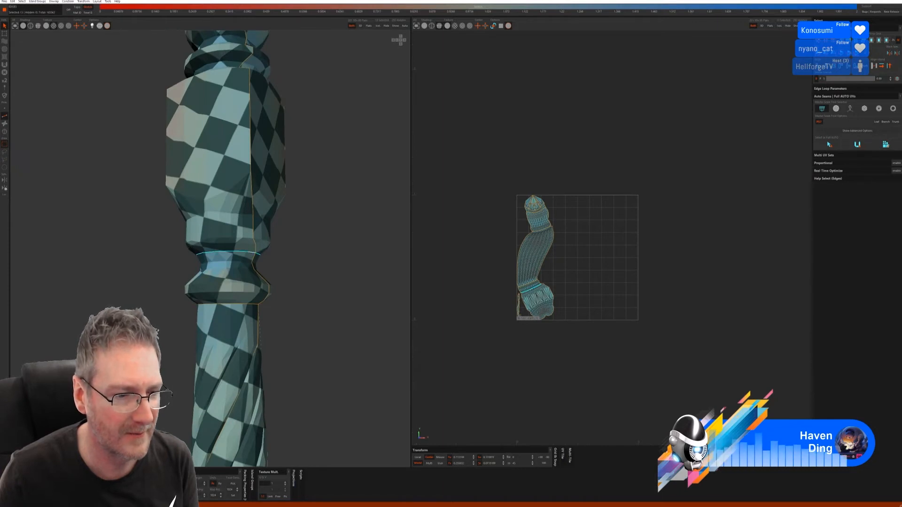
click(271, 225)
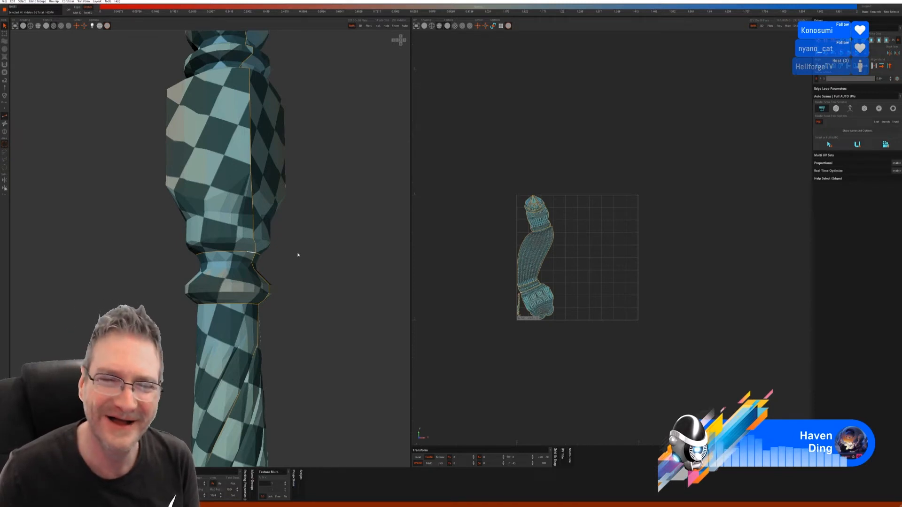
- Cut a vertical seam down an uncut corner of the square block, from its upper neck to the seam loop below
mouse_move(297, 255)
alt+mouse_down()
mouse_move(227, 267)
mouse_move(291, 268)
mouse_move(329, 249)
mouse_move(275, 258)
mouse_move(296, 251)
alt+mouse_up()
scroll(245, 272, down, 3)
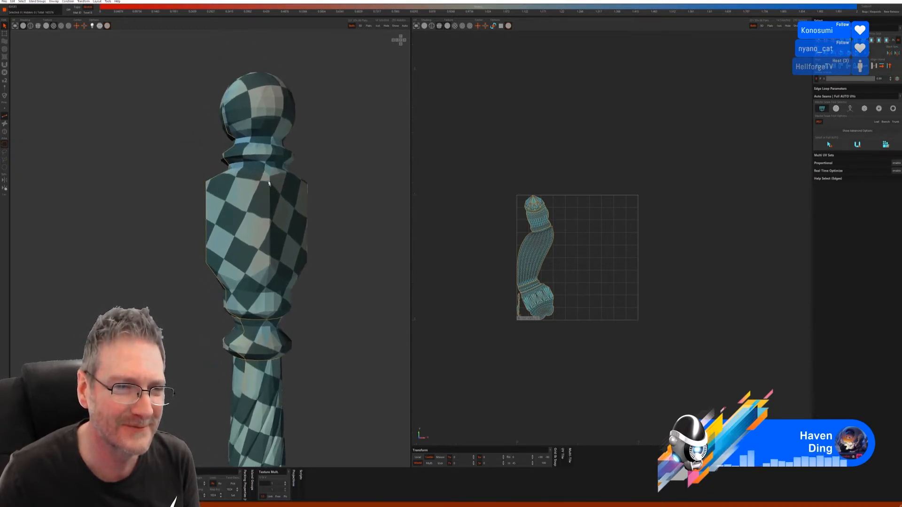
click(266, 165)
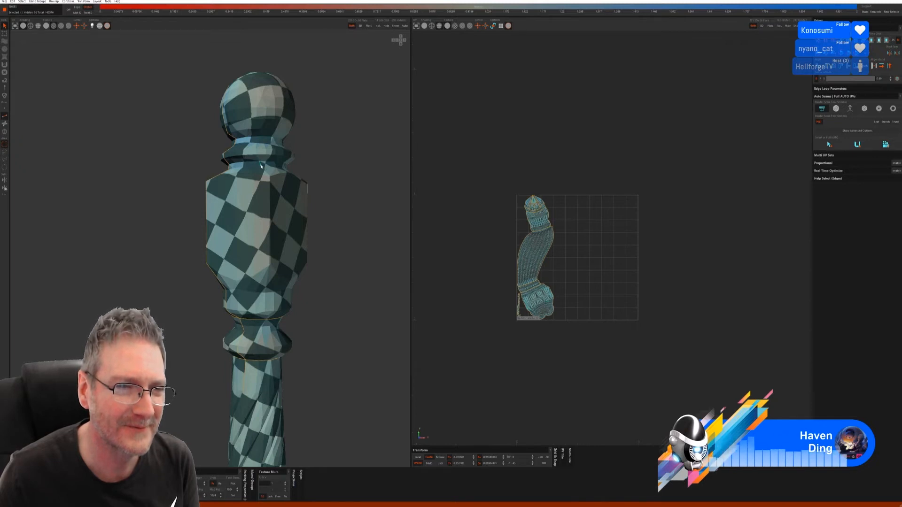
click(270, 196)
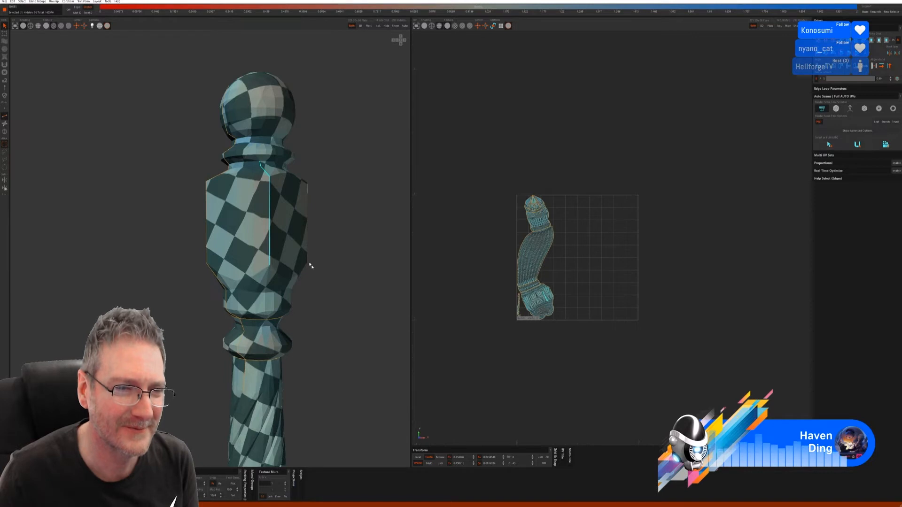
middle_drag(310, 266, 260, 292)
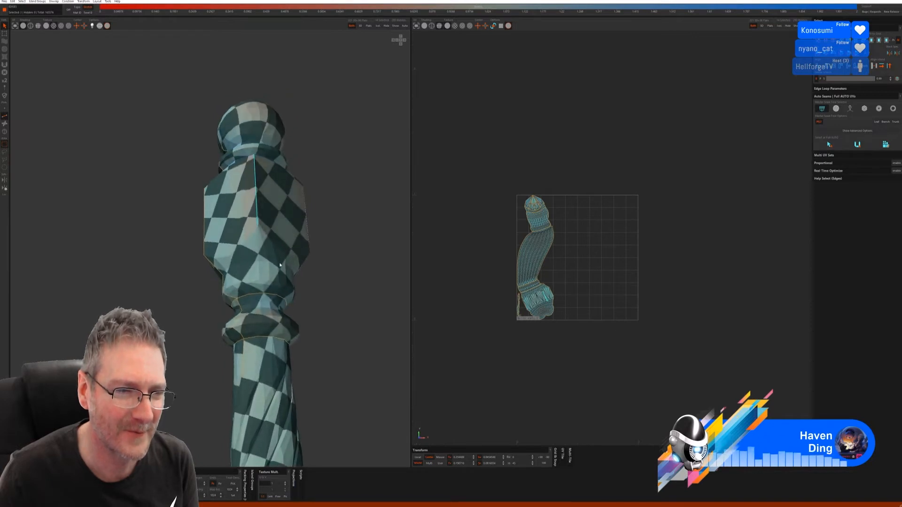
click(260, 291)
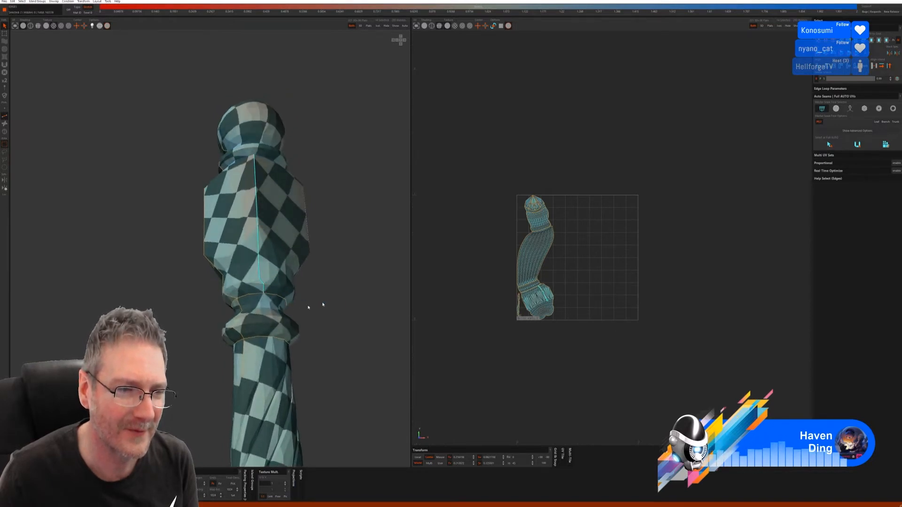
- Cut a matching vertical seam down the next uncut corner of the square block, ending at the lower seam loop
middle_drag(258, 301, 252, 327)
middle_drag(237, 209, 236, 181)
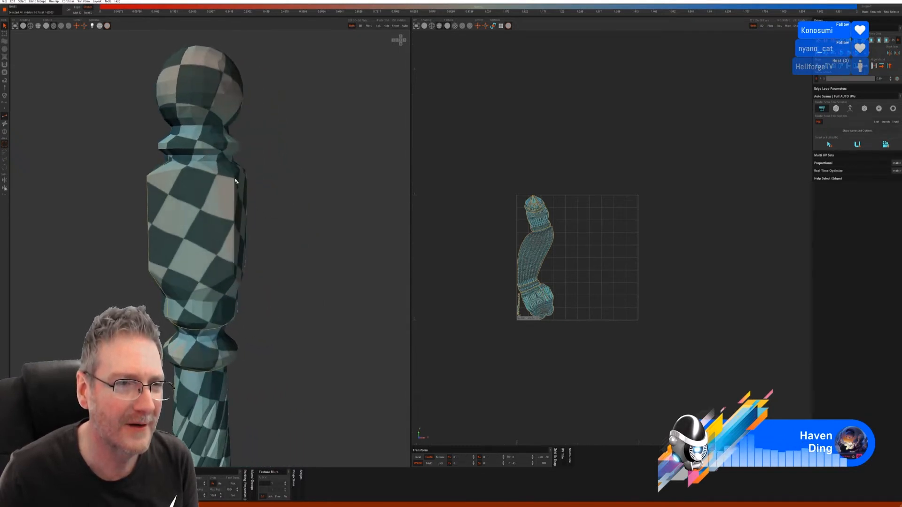
click(218, 162)
middle_drag(279, 203, 218, 171)
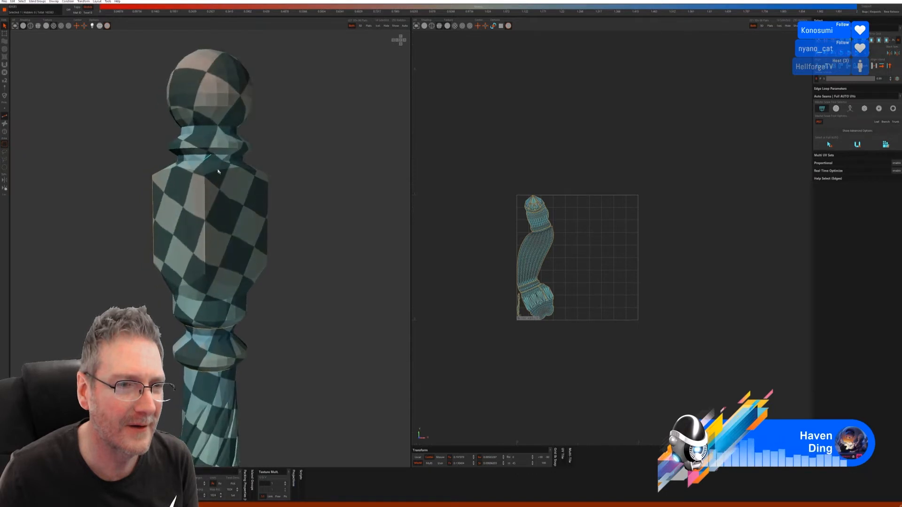
click(206, 275)
middle_drag(205, 275, 268, 288)
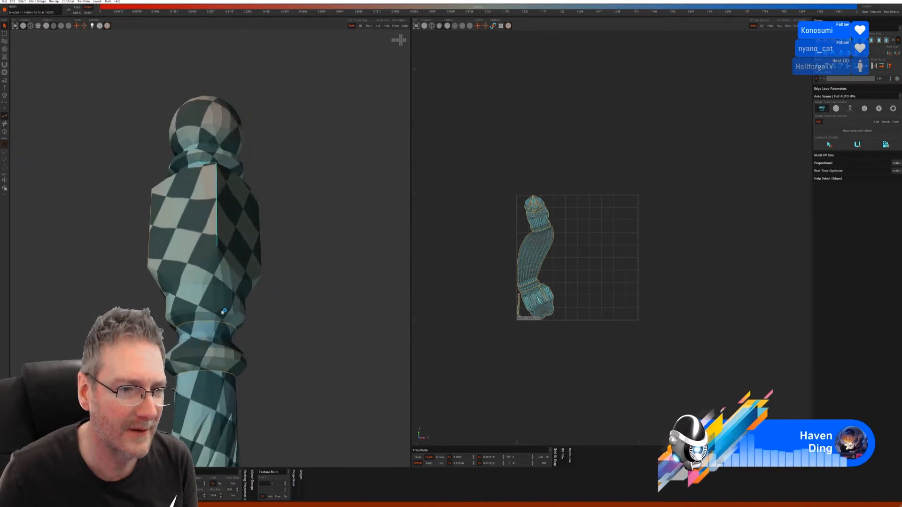
click(226, 326)
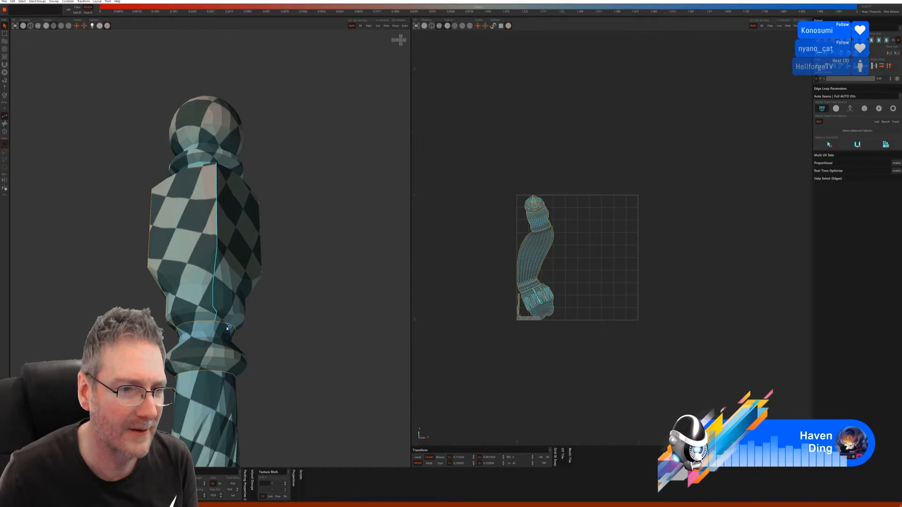
- Select the vertical edge path down the square block's remaining uncut corner to the lower seam loop and cut it
middle_drag(275, 313, 250, 335)
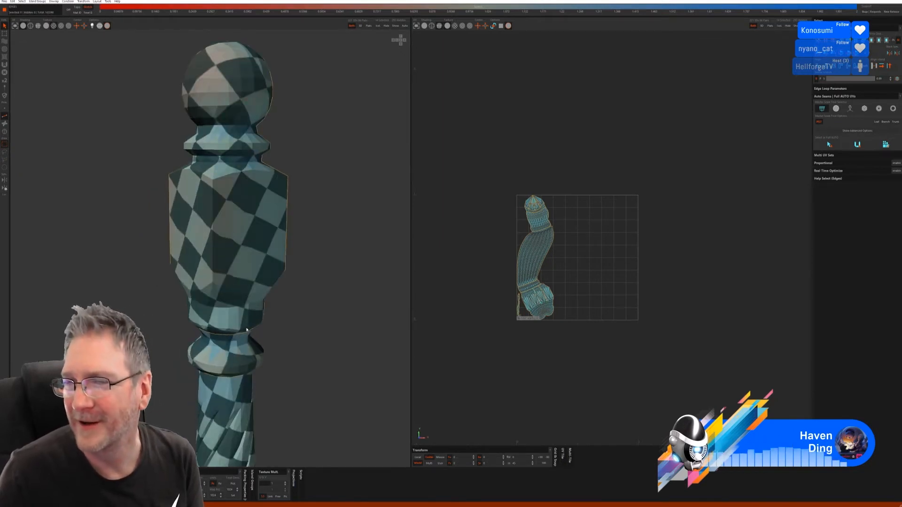
mouse_move(258, 237)
middle_down()
mouse_move(325, 234)
mouse_move(244, 164)
middle_up()
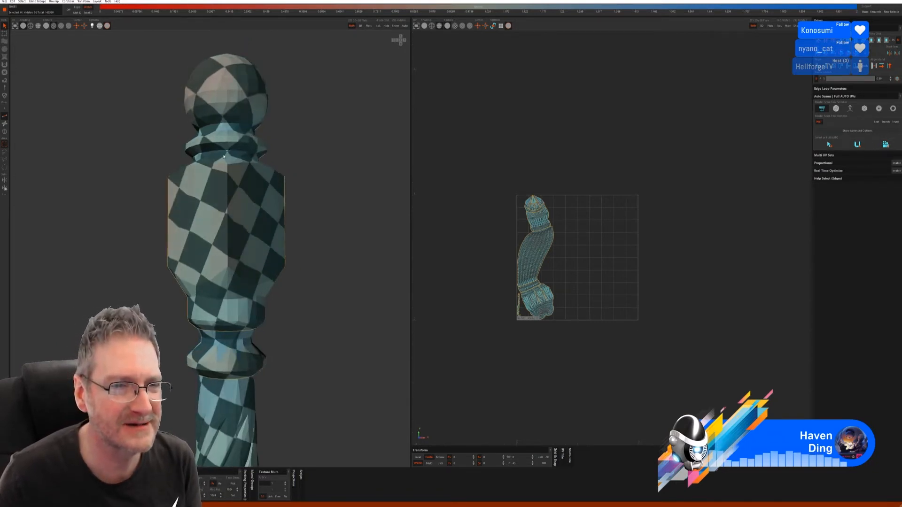
click(225, 155)
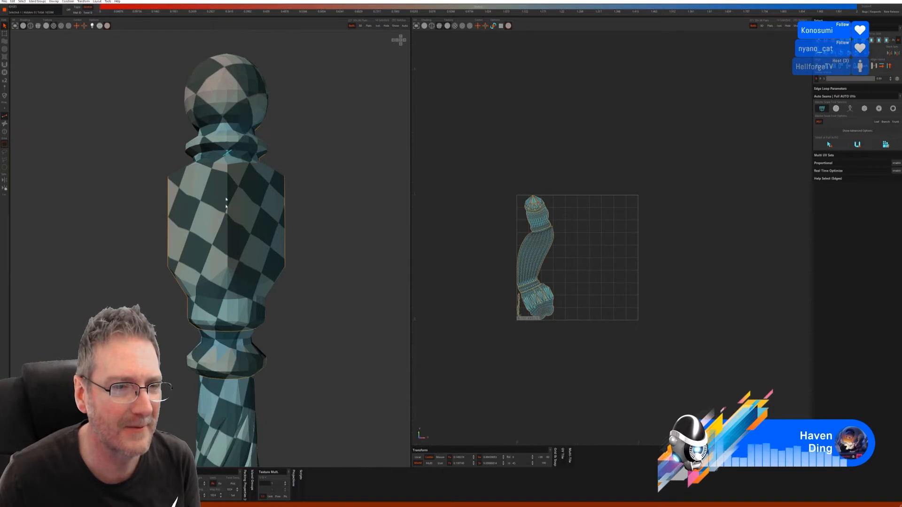
drag(226, 202, 228, 332)
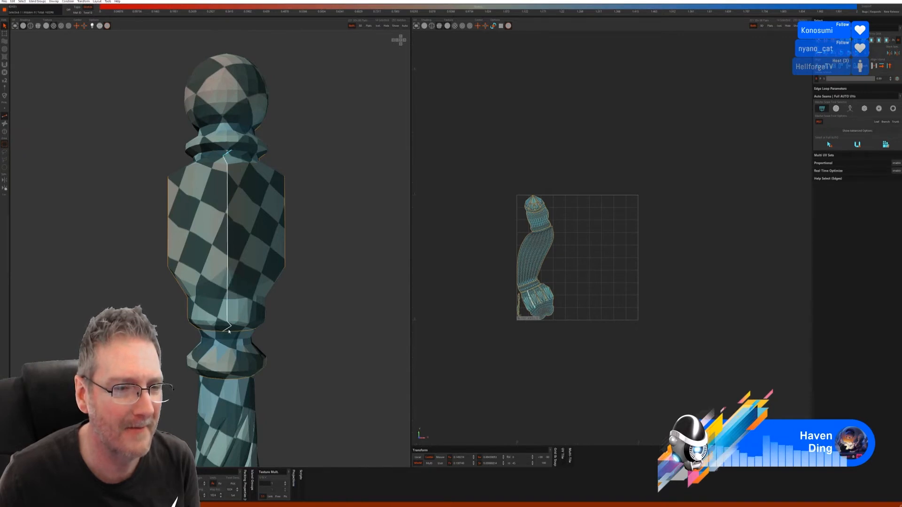
click(227, 329)
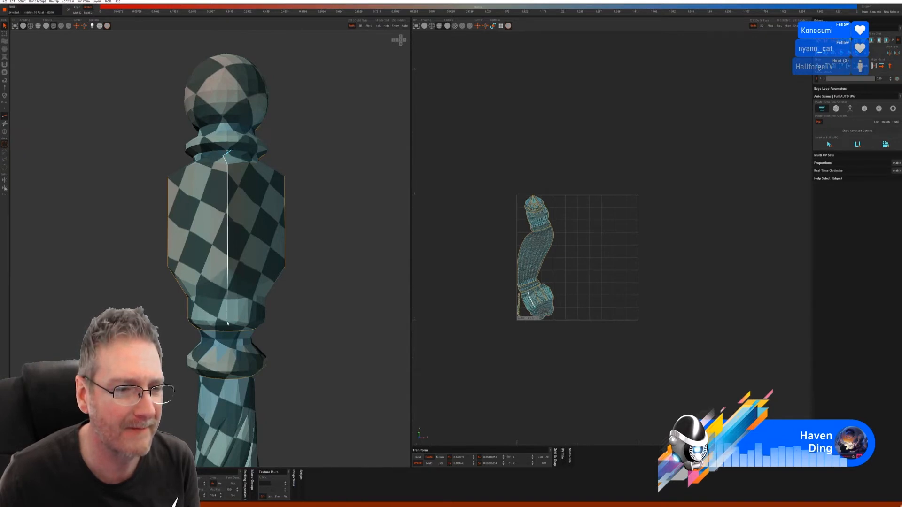
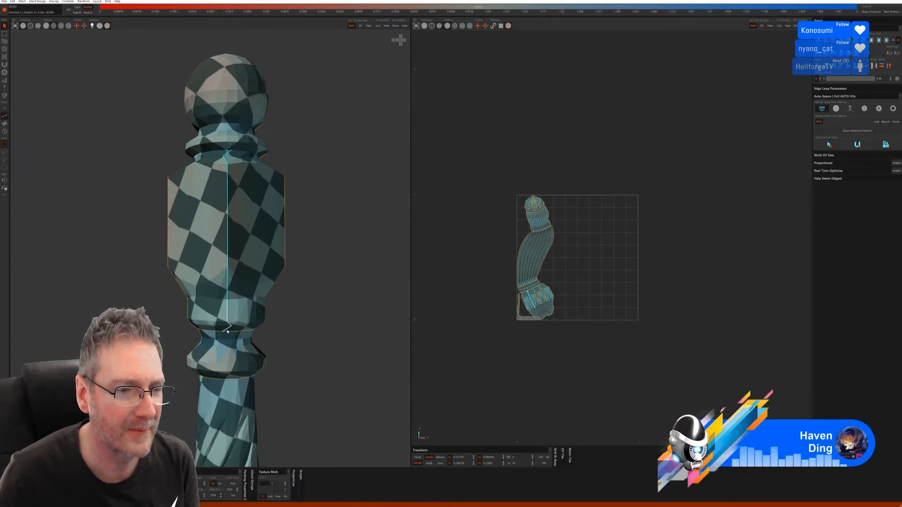
click(227, 330)
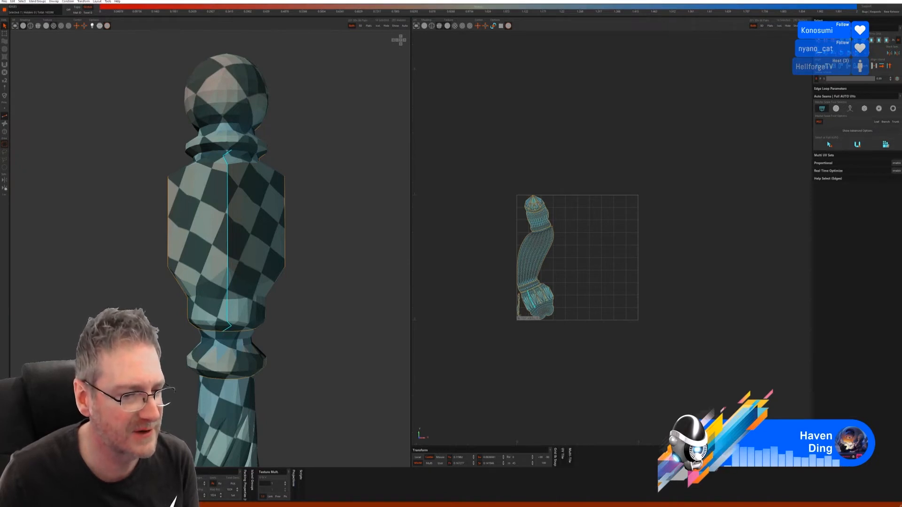
key(c)
- Select the edge loop around the neck between the upper collar and the top of the square block, and cut it as a seam
alt+drag(290, 299, 228, 254)
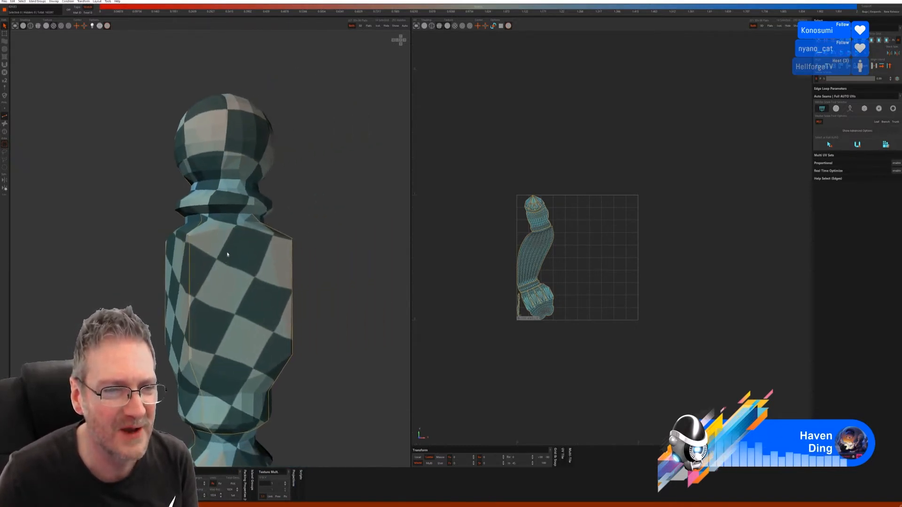
click(204, 216)
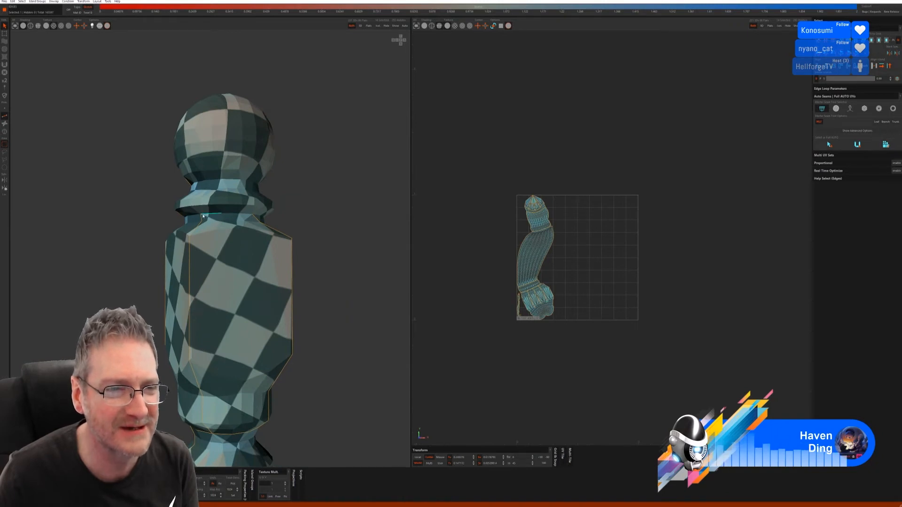
shift+click(249, 217)
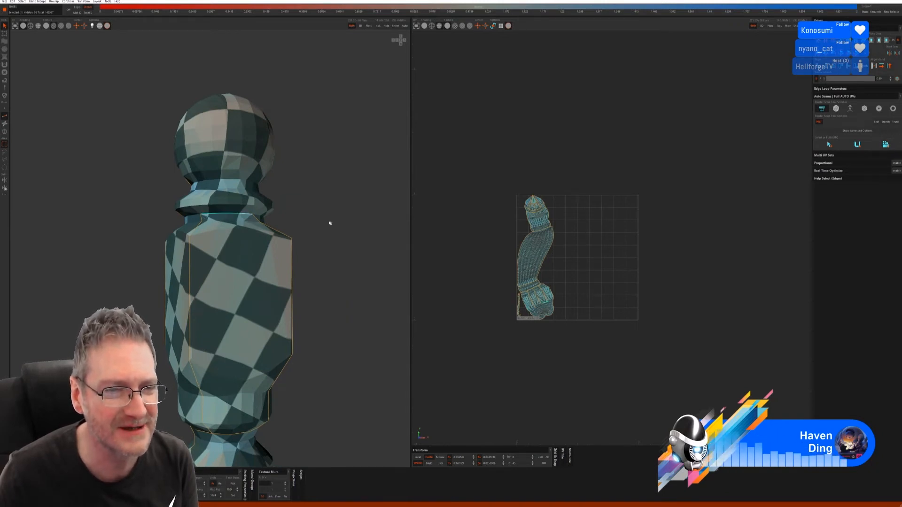
alt+drag(330, 223, 270, 221)
shift+click(261, 214)
alt+drag(334, 217, 253, 218)
shift+click(198, 204)
shift+click(191, 211)
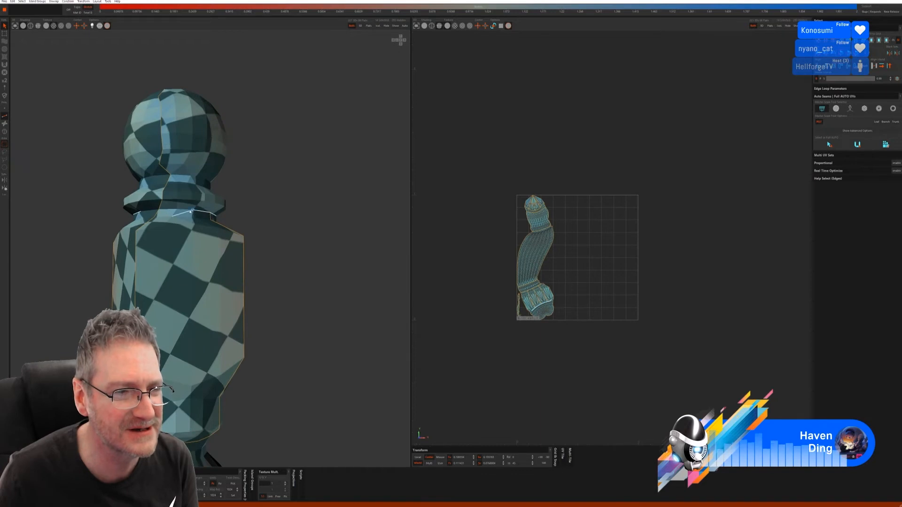
shift+click(154, 213)
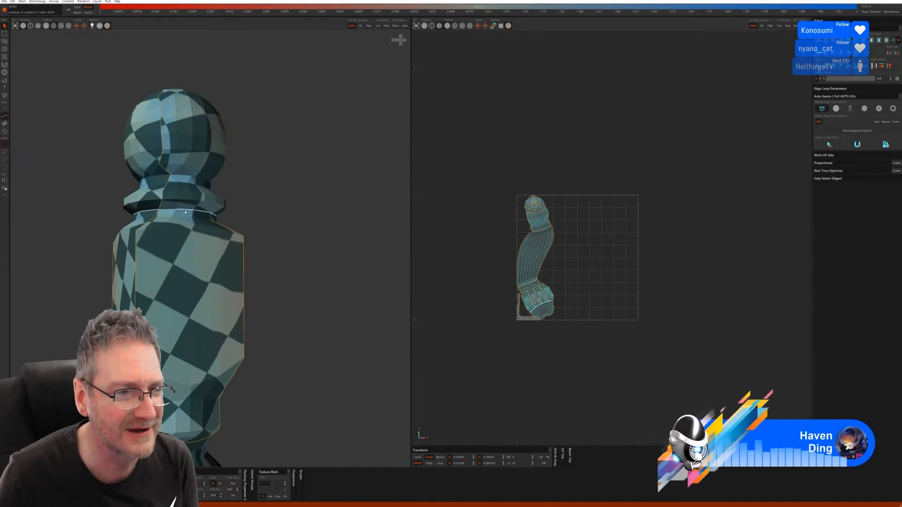
shift+click(172, 212)
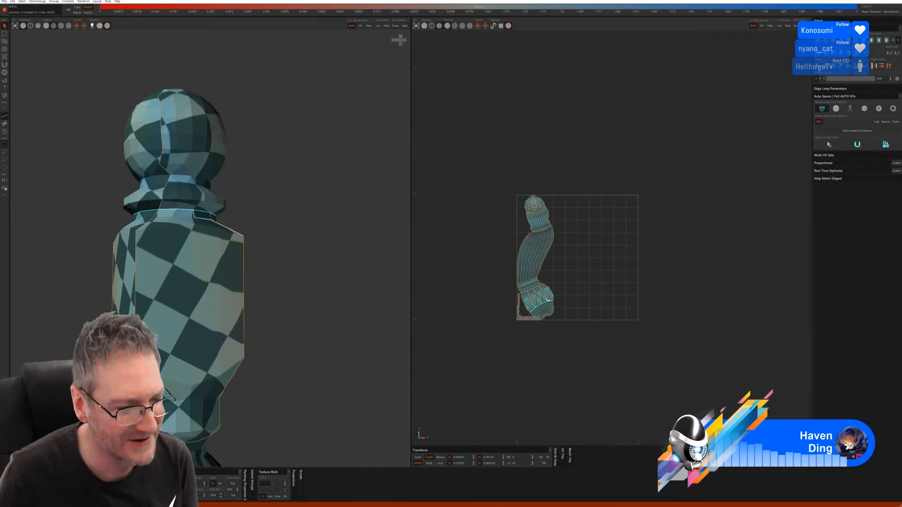
key(c)
scroll(258, 317, down, 2)
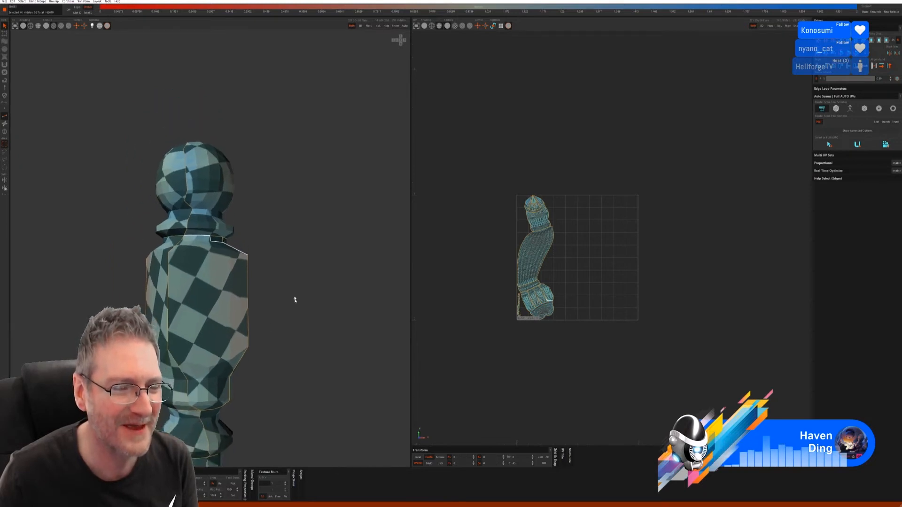
- Switch to island selection and unfold the first two side islands of the square base at the foot of the post
alt+drag(205, 310, 234, 311)
alt+middle_drag(244, 328, 242, 260)
scroll(249, 292, down, 4)
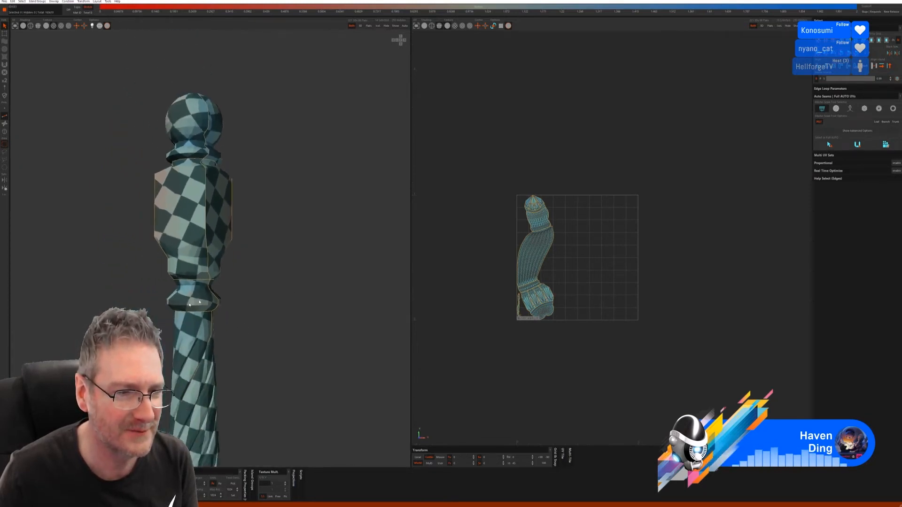
alt+middle_drag(245, 329, 260, 251)
scroll(187, 308, down, 3)
alt+drag(188, 309, 288, 365)
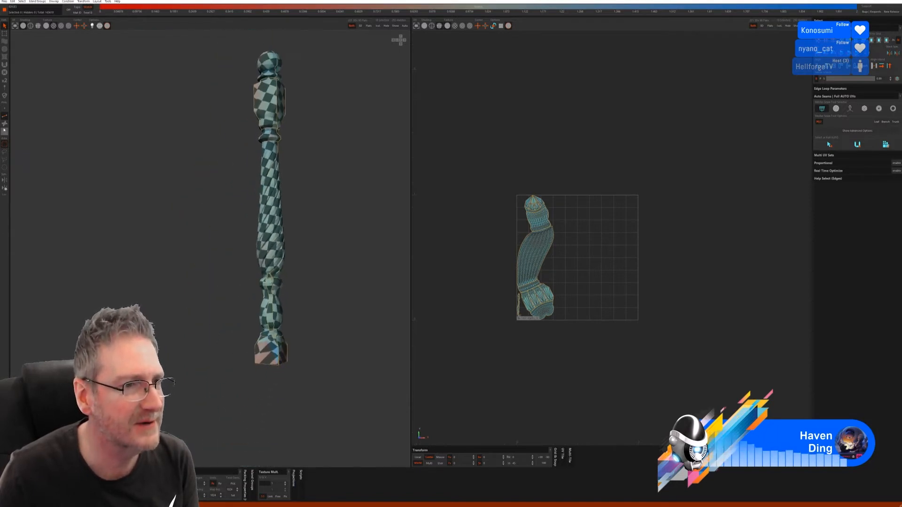
key(F4)
click(266, 349)
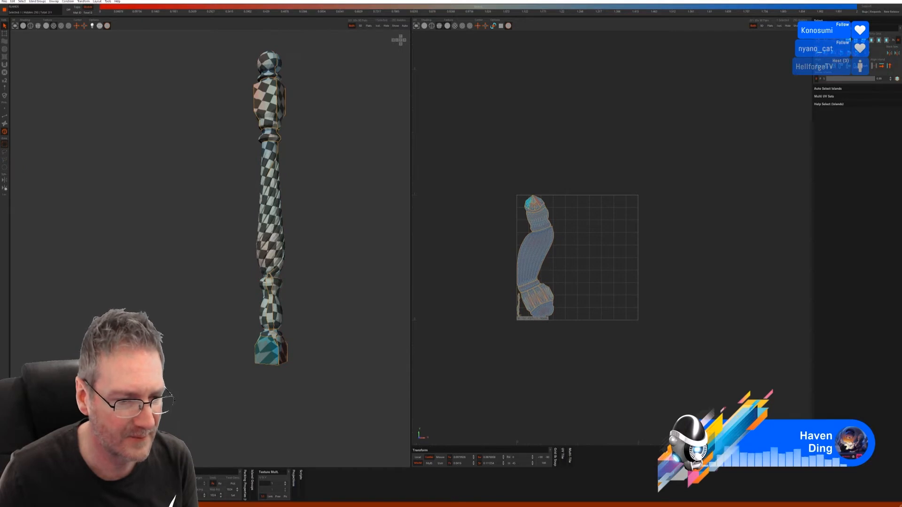
key(u)
alt+drag(235, 463, 198, 446)
click(214, 370)
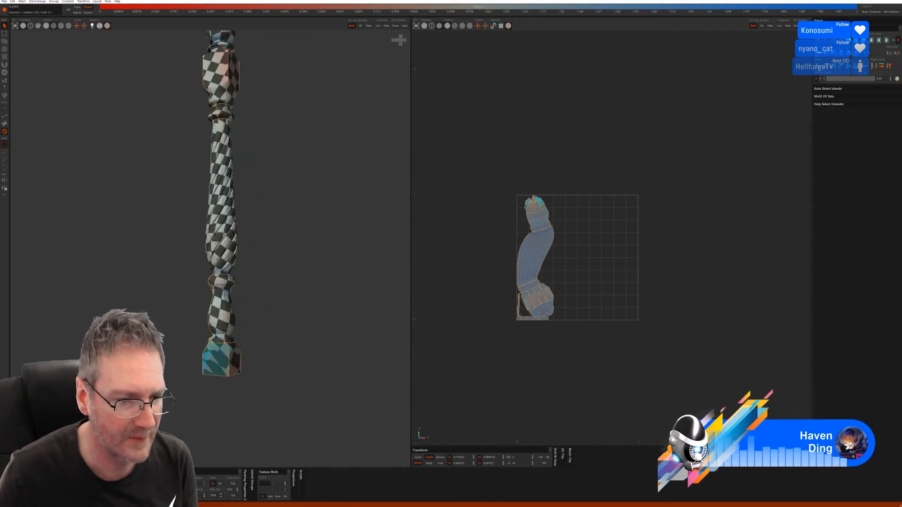
key(u)
- Unfold the next side island and the underside island of the post's square base
alt+drag(226, 400, 255, 378)
key(u)
click(261, 344)
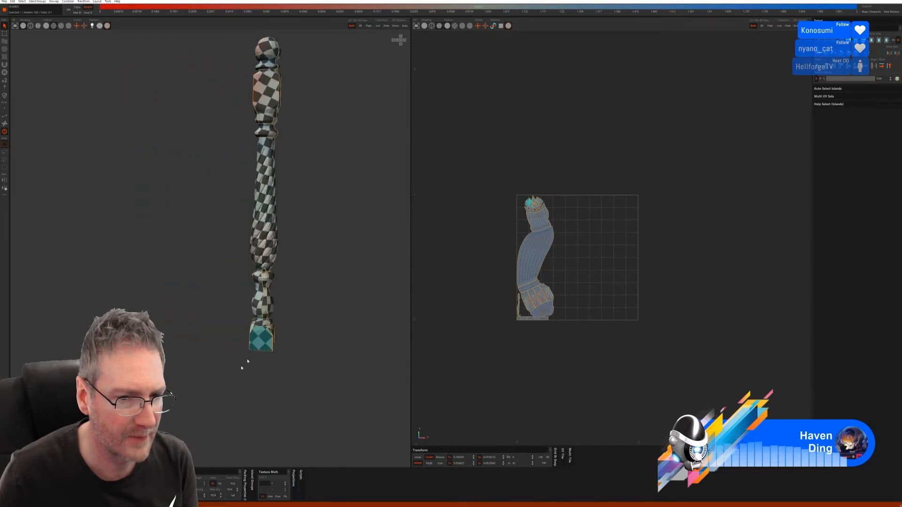
alt+drag(281, 405, 278, 360)
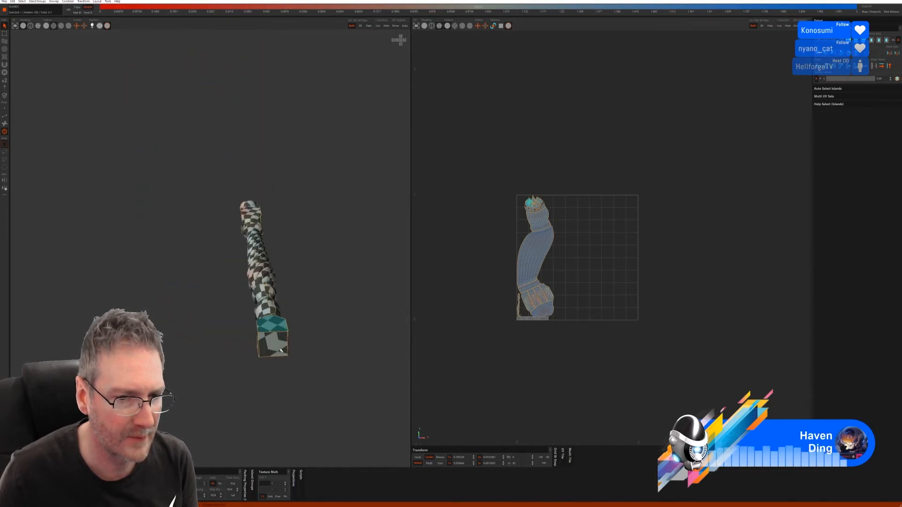
click(274, 346)
alt+drag(232, 413, 417, 369)
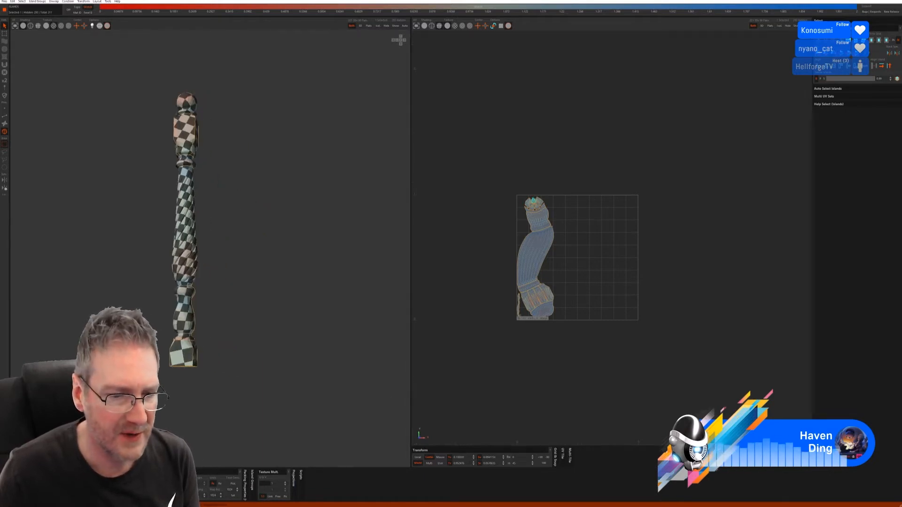
click(522, 312)
click(311, 304)
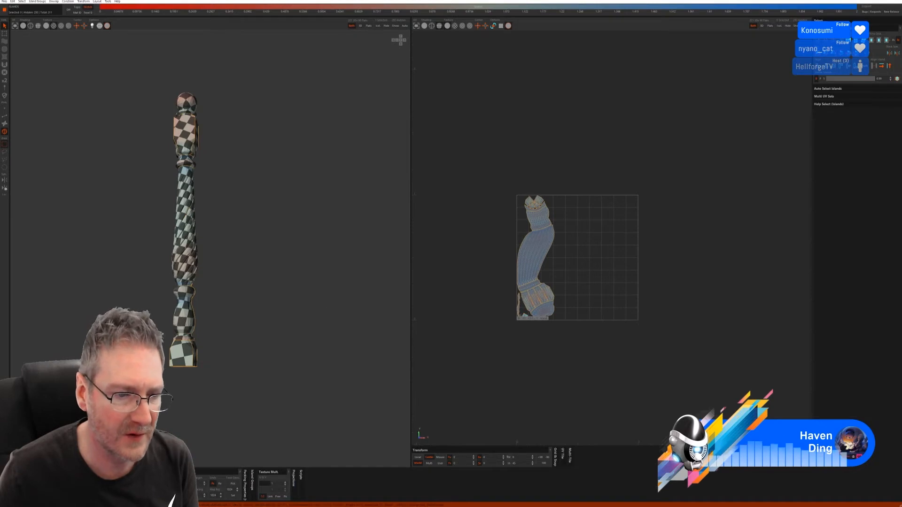
- Select the remaining side island of the square base and repack it inside the UV tile
alt+drag(217, 347, 221, 319)
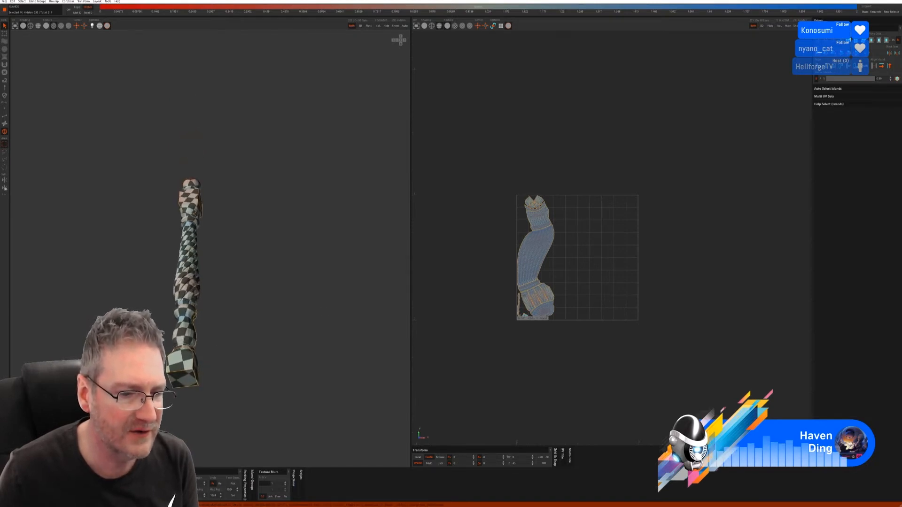
click(184, 358)
alt+middle_drag(232, 333, 273, 321)
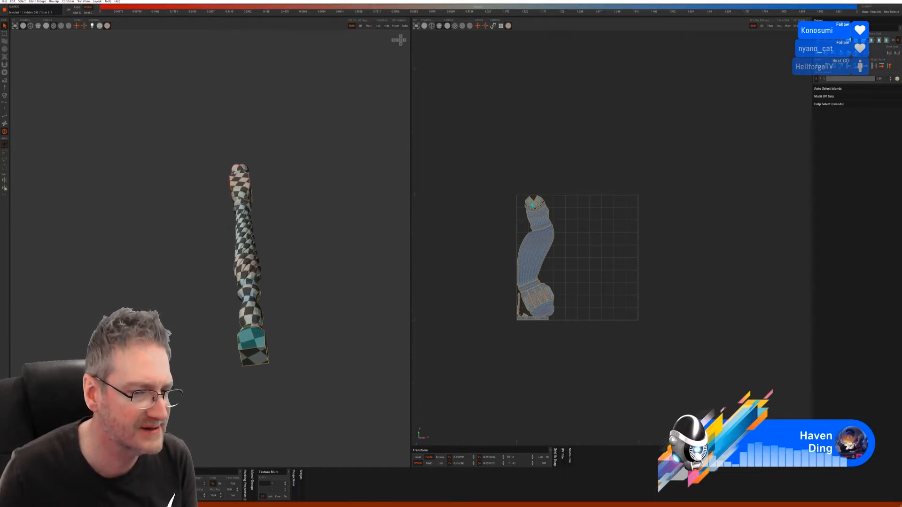
click(163, 482)
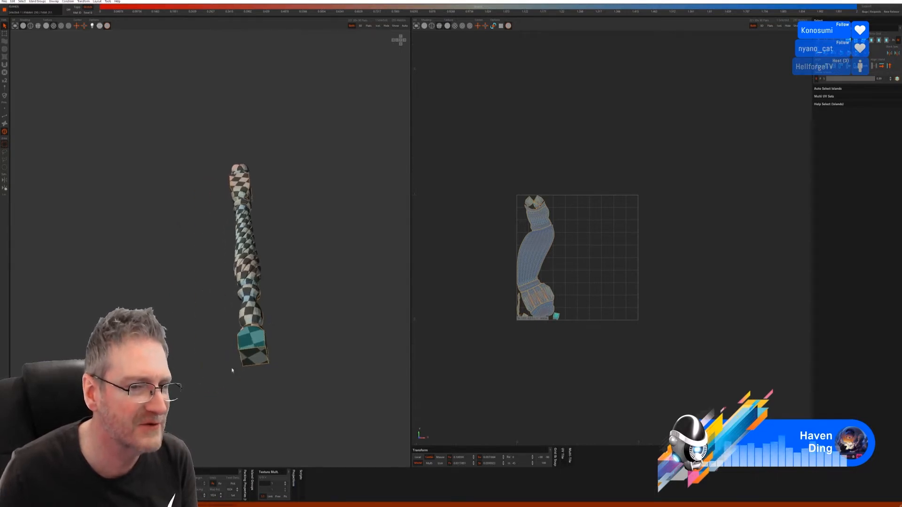
click(297, 335)
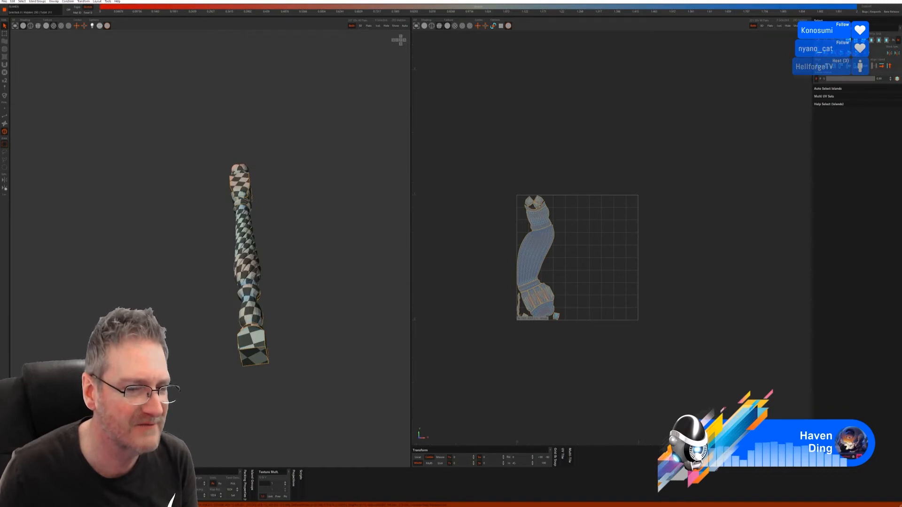
- Select all islands of the post, then unfold and pack them to fill the UV tile
drag(171, 136, 316, 420)
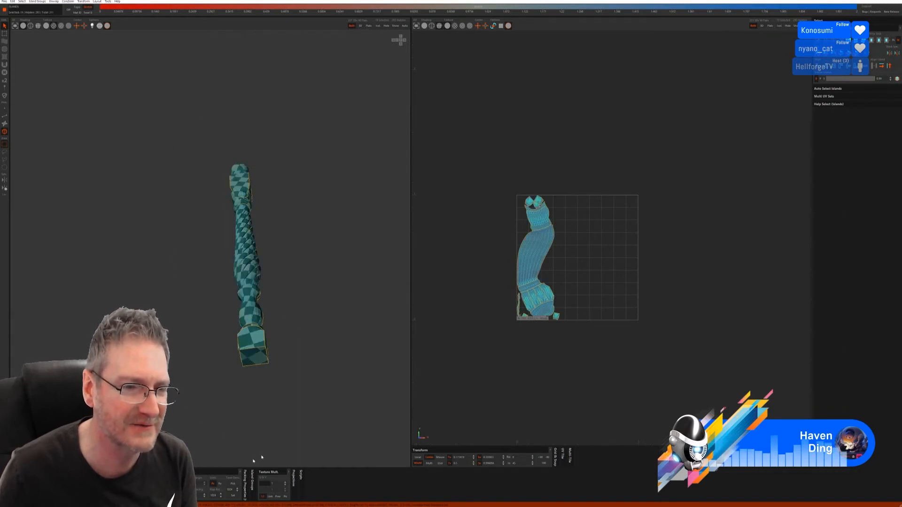
click(164, 482)
click(305, 283)
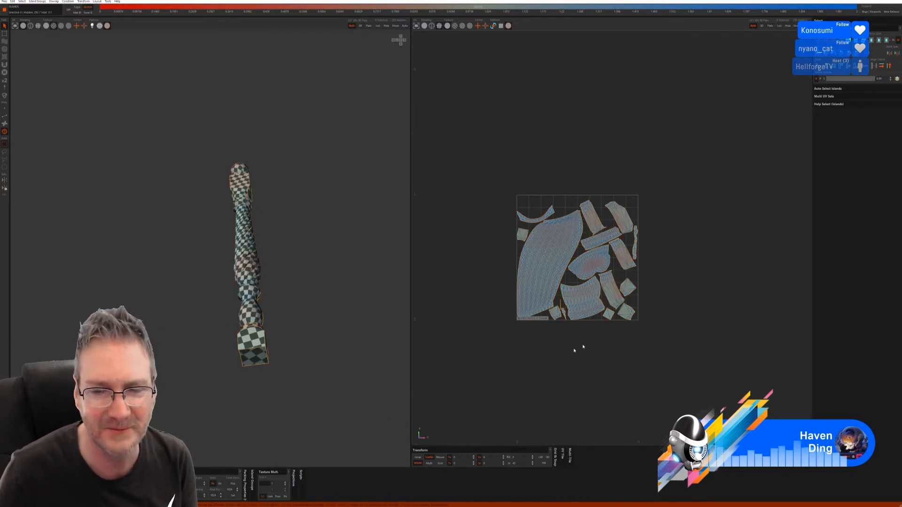
- Rotate two of the square base's side islands in the UV layout so both stand upright with their narrow ends up
scroll(629, 317, up, 3)
click(628, 303)
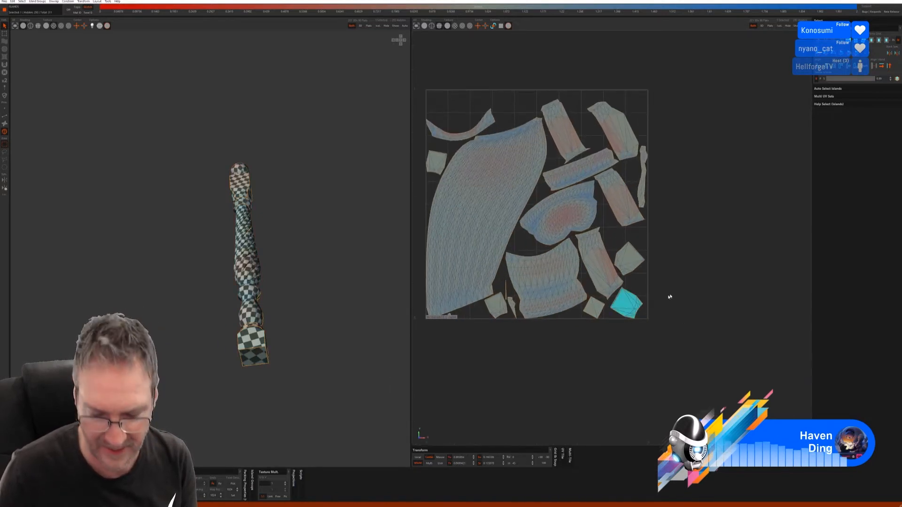
drag(645, 308, 632, 343)
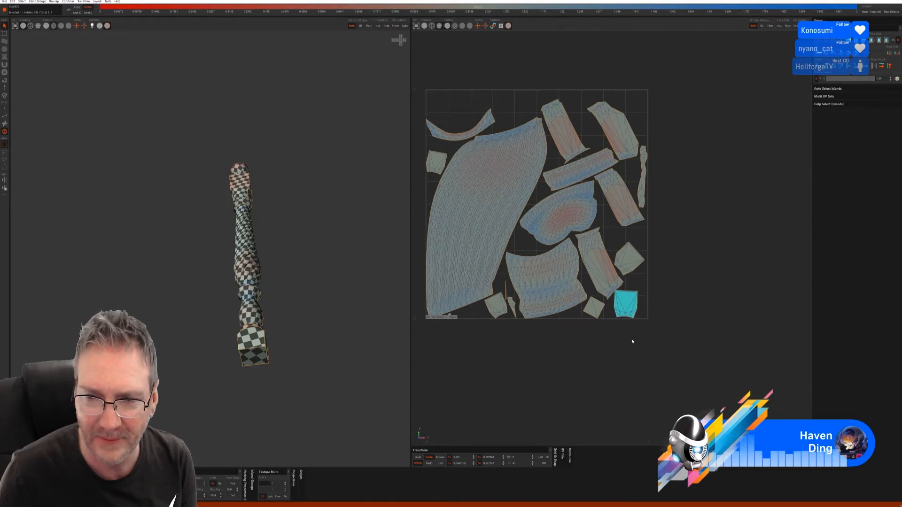
click(636, 259)
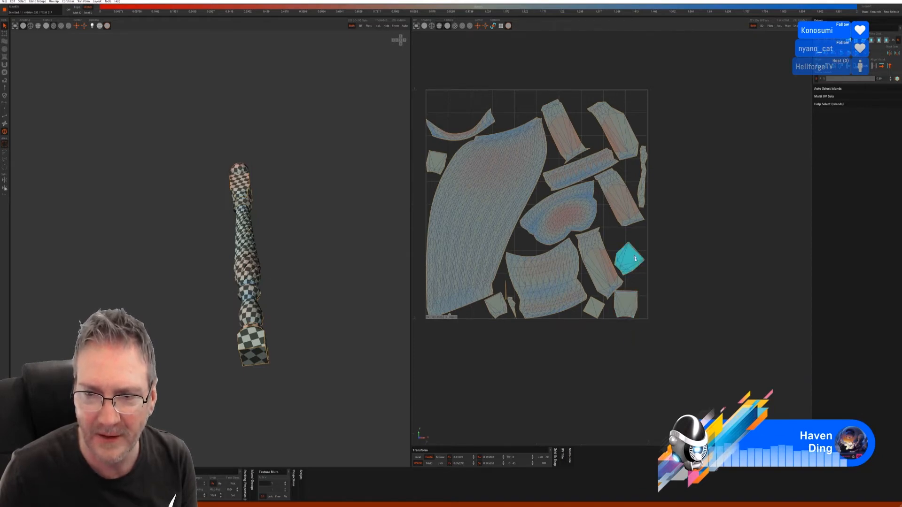
drag(634, 264, 578, 339)
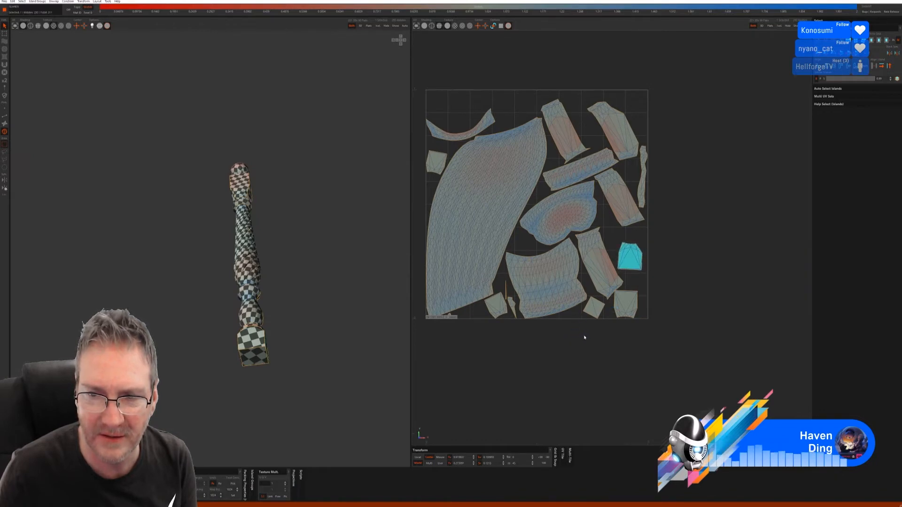
click(624, 309)
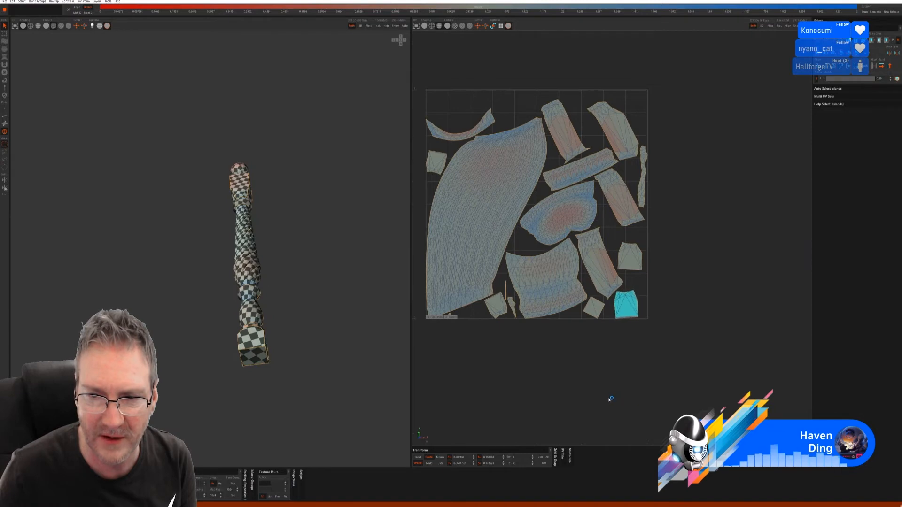
drag(605, 400, 596, 402)
- Rotate the other two base side islands upright to match, and repack the layout
click(494, 303)
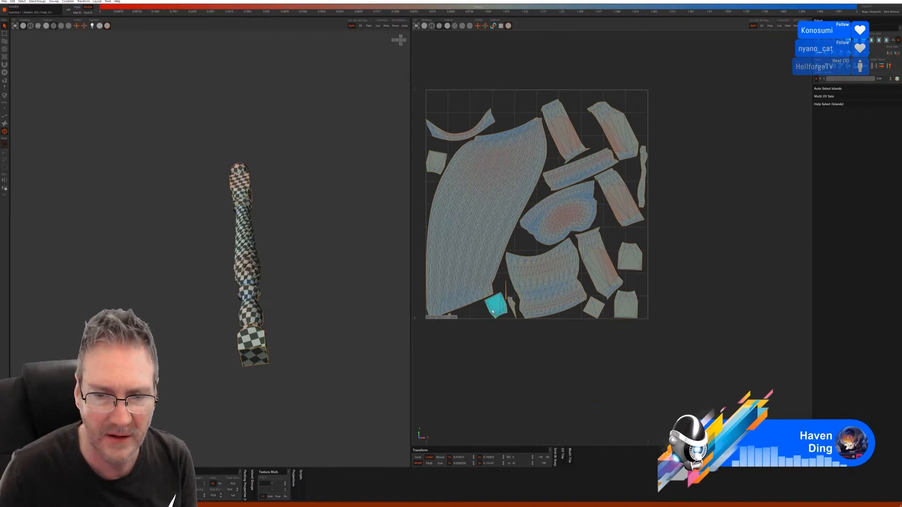
drag(494, 303, 514, 421)
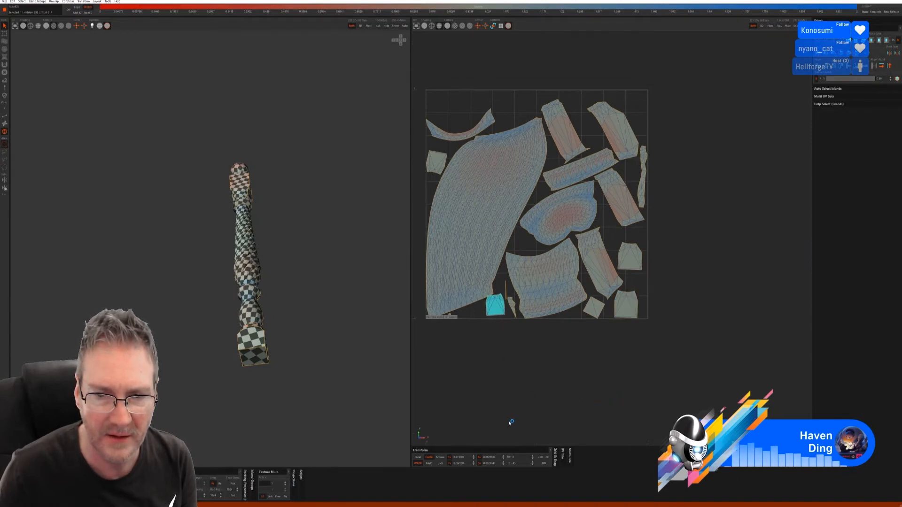
click(436, 162)
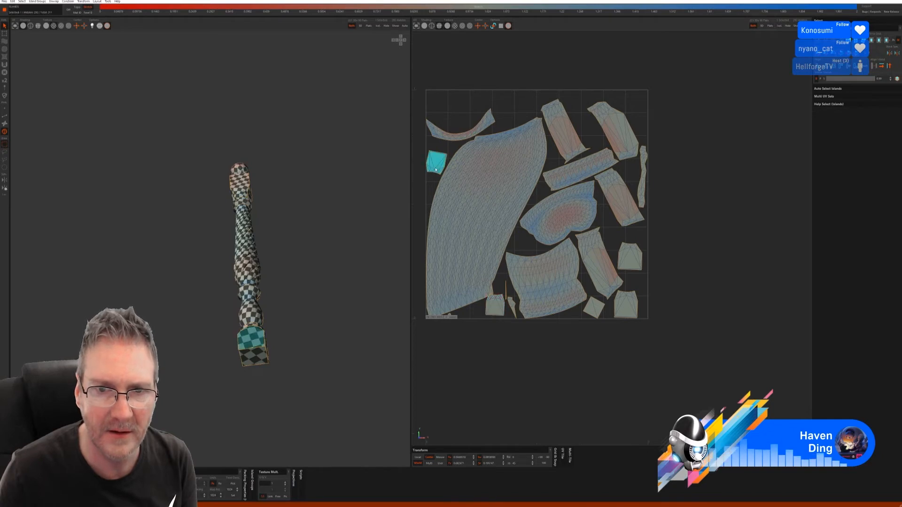
drag(432, 257, 431, 258)
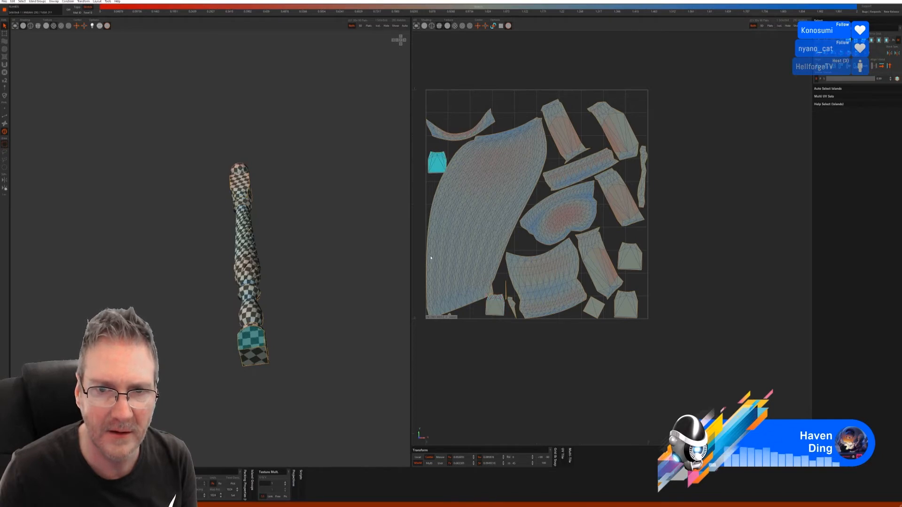
click(467, 362)
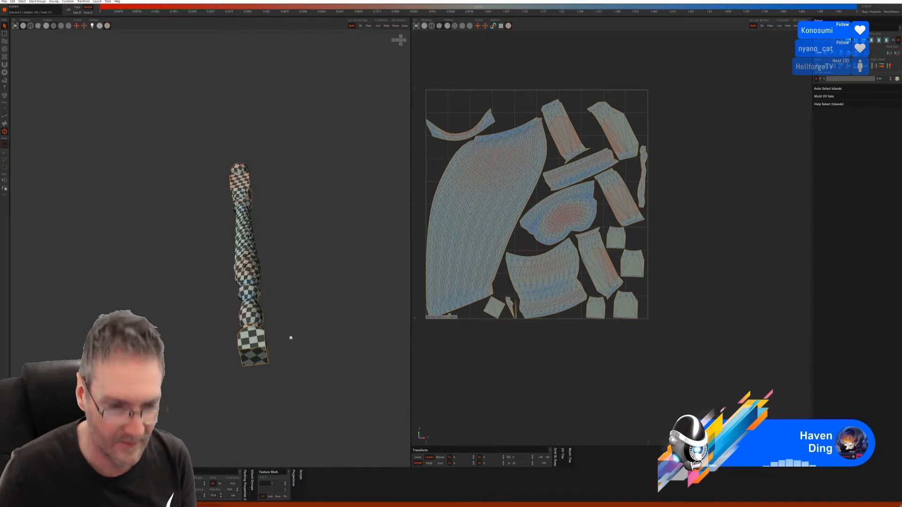
- Select the front side island of the post's upper square block and unfold it
key(f)
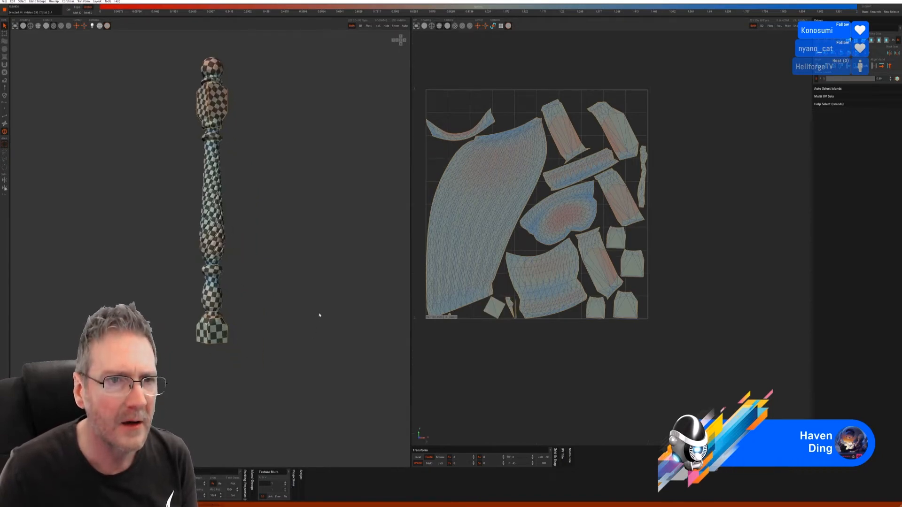
scroll(319, 315, down, 3)
scroll(308, 254, up, 6)
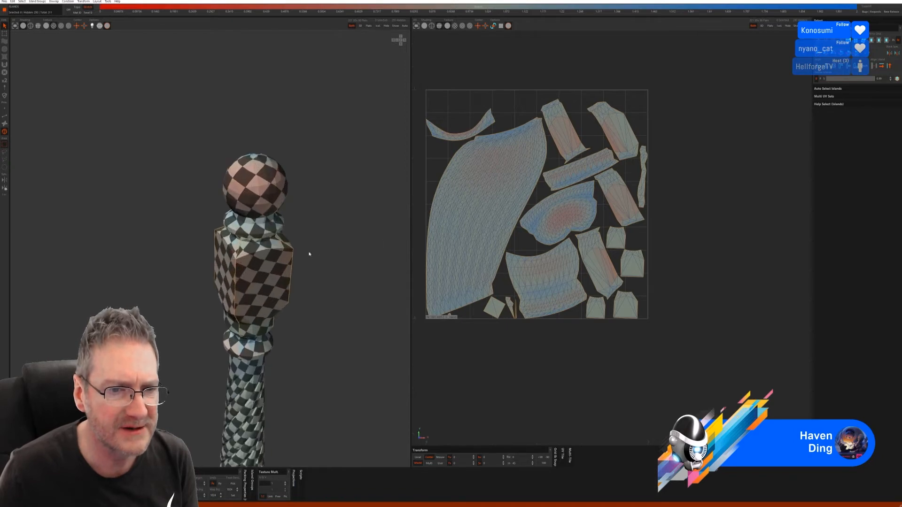
middle_drag(309, 254, 287, 246)
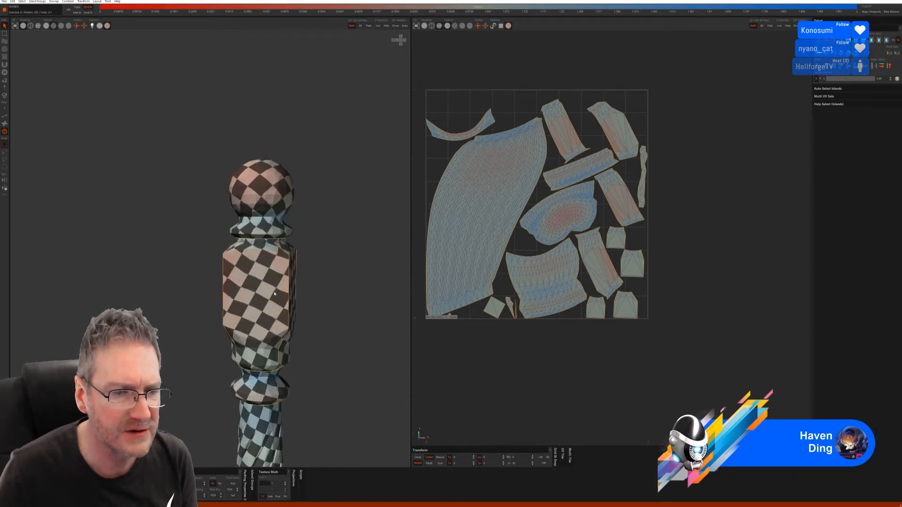
click(256, 310)
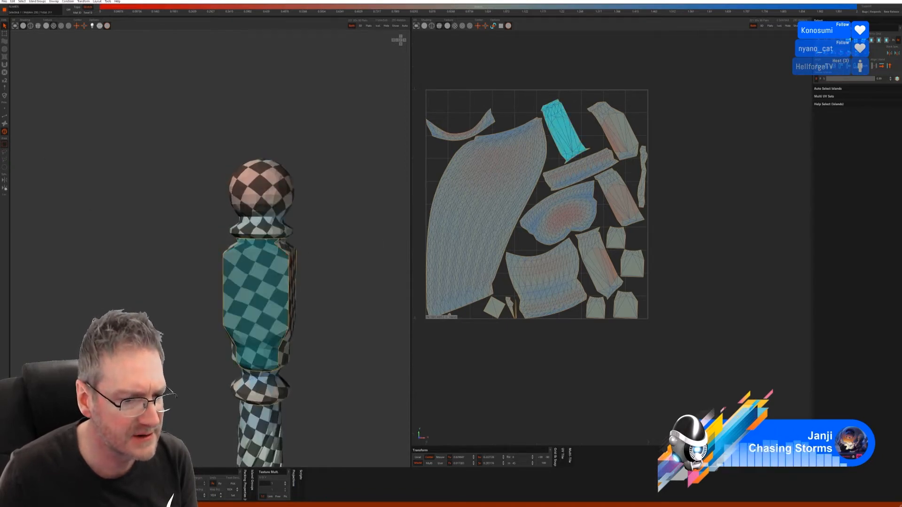
key(u)
- Unfold the other three side islands of the upper square block one by one
middle_drag(302, 409, 253, 396)
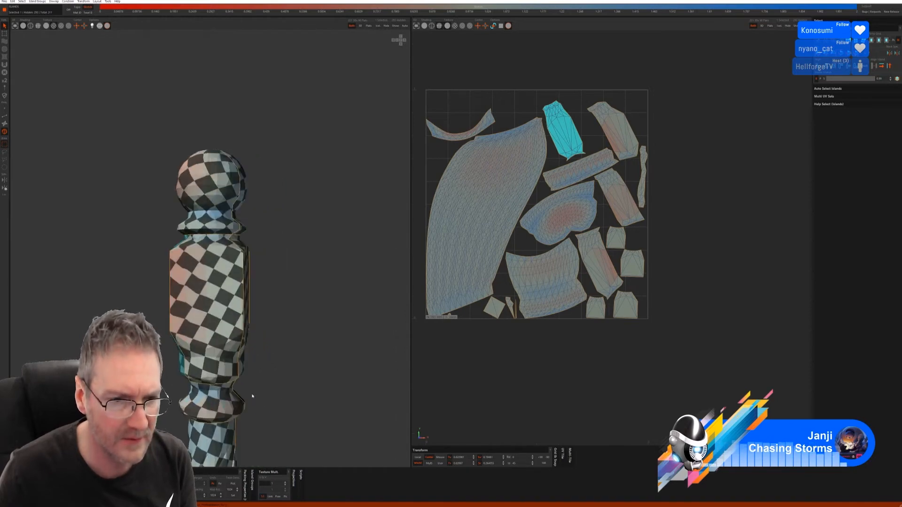
click(198, 296)
middle_drag(198, 296, 142, 296)
click(142, 296)
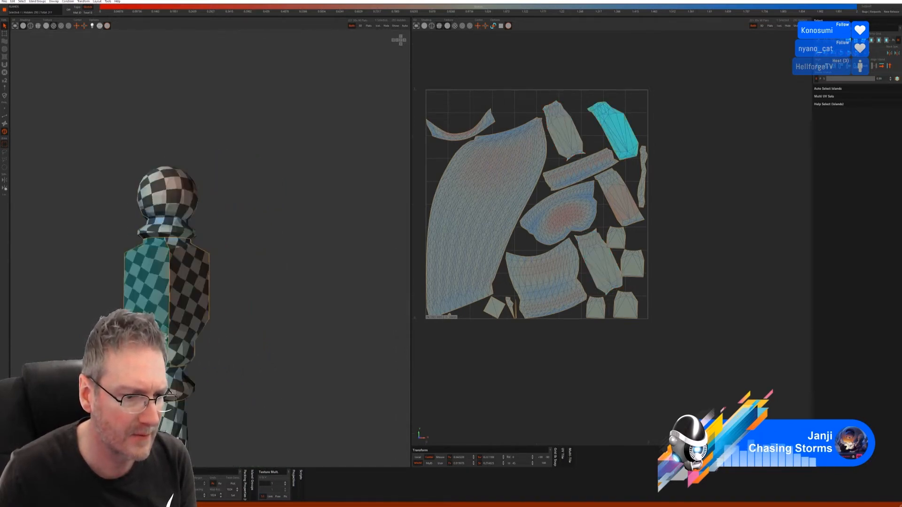
click(171, 366)
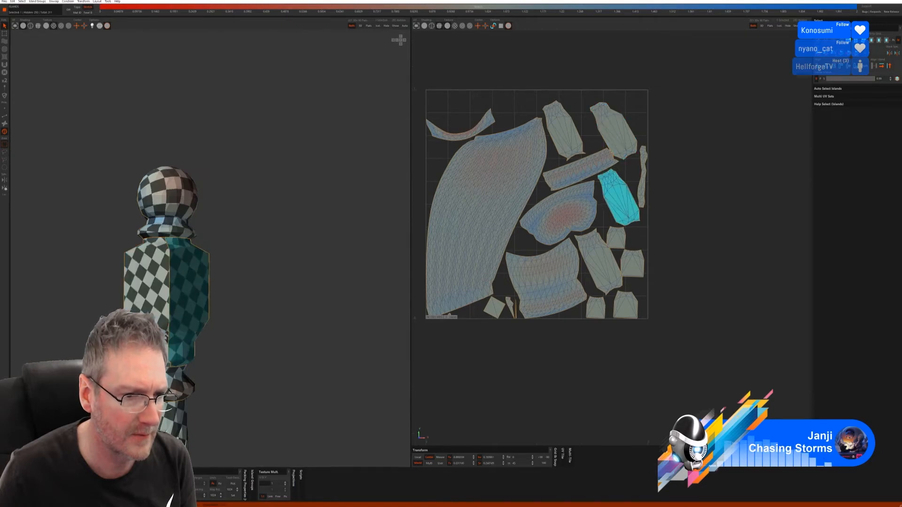
middle_drag(197, 360, 283, 359)
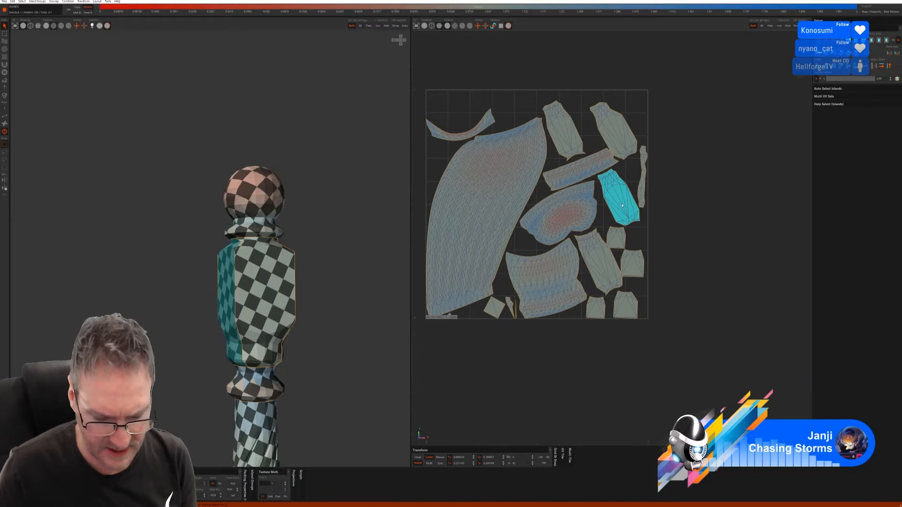
- Rotate the upper block's four side islands and the small square island upright, and repack all islands into the UV tile
key(u)
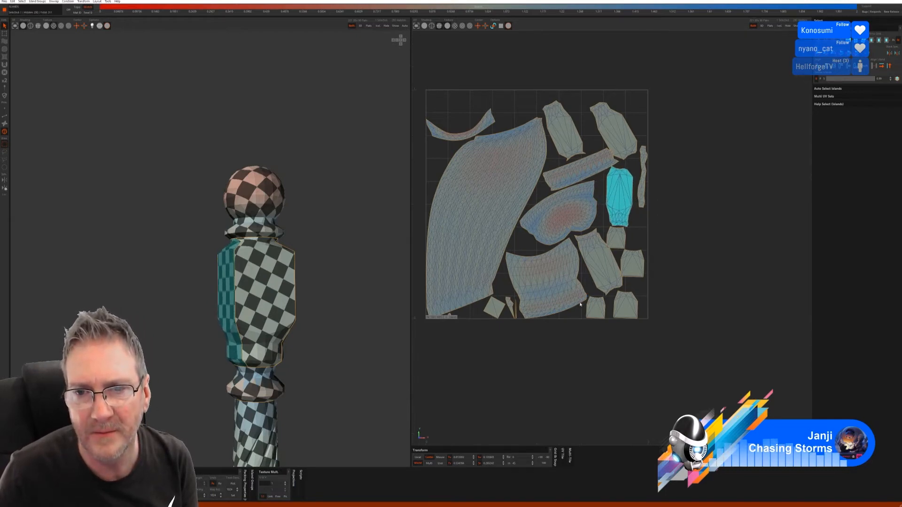
click(613, 132)
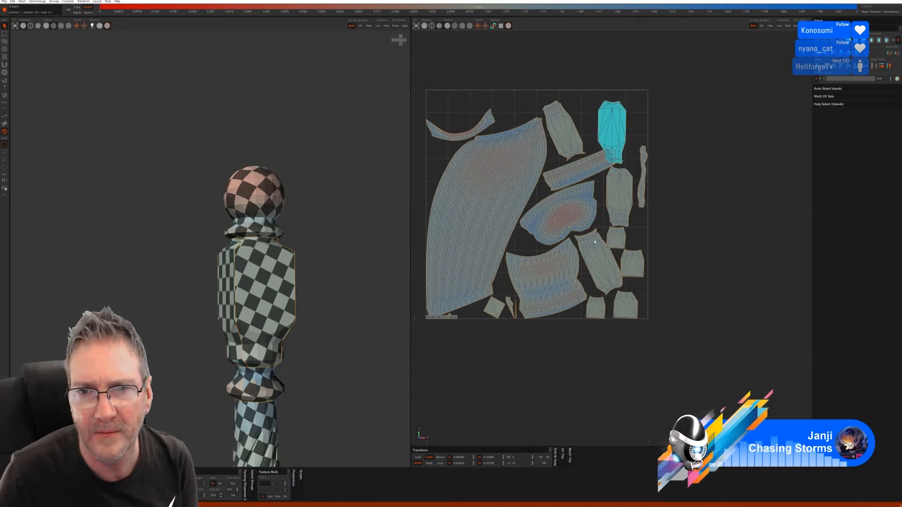
click(564, 132)
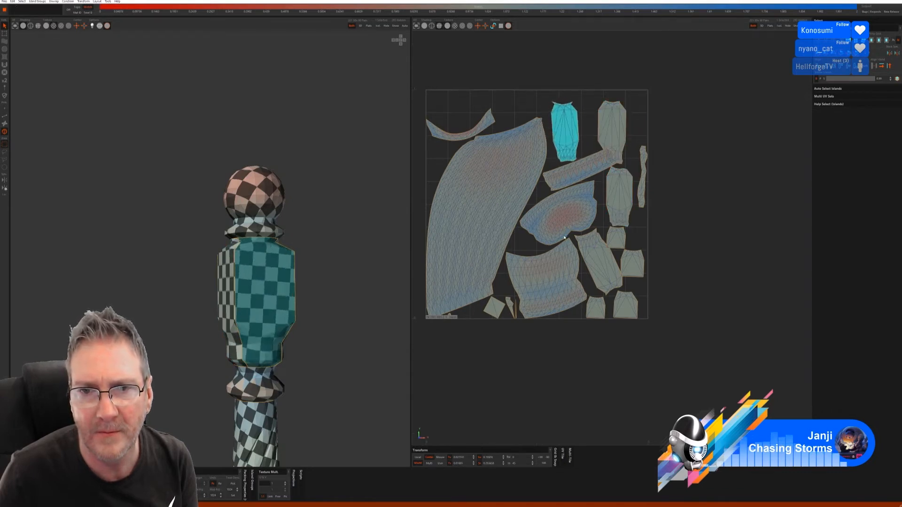
click(593, 259)
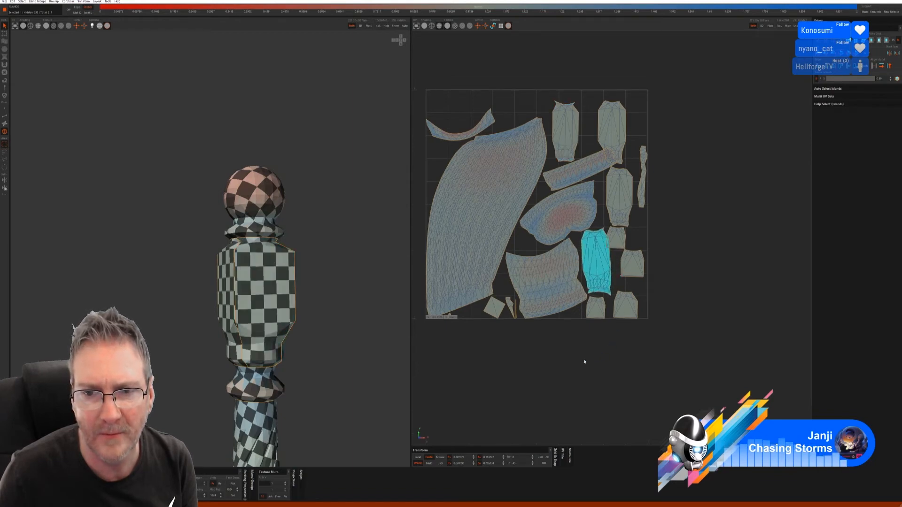
click(493, 314)
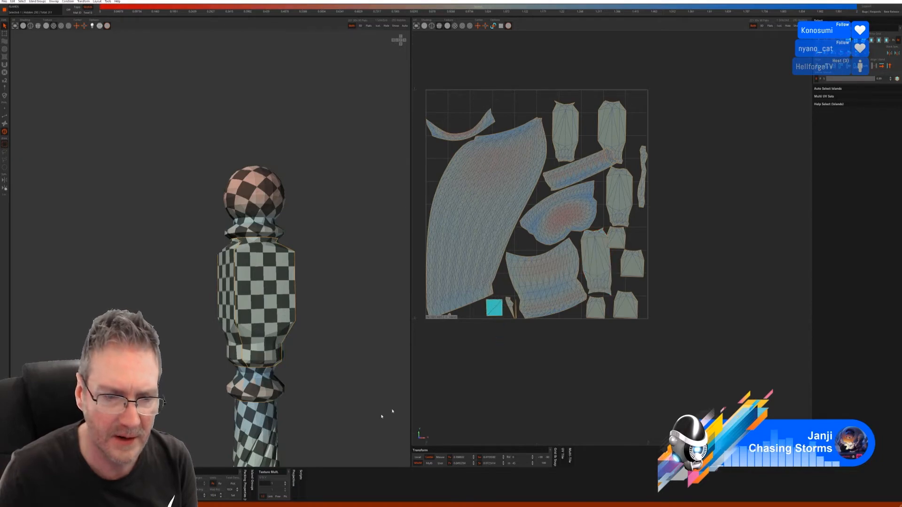
click(476, 372)
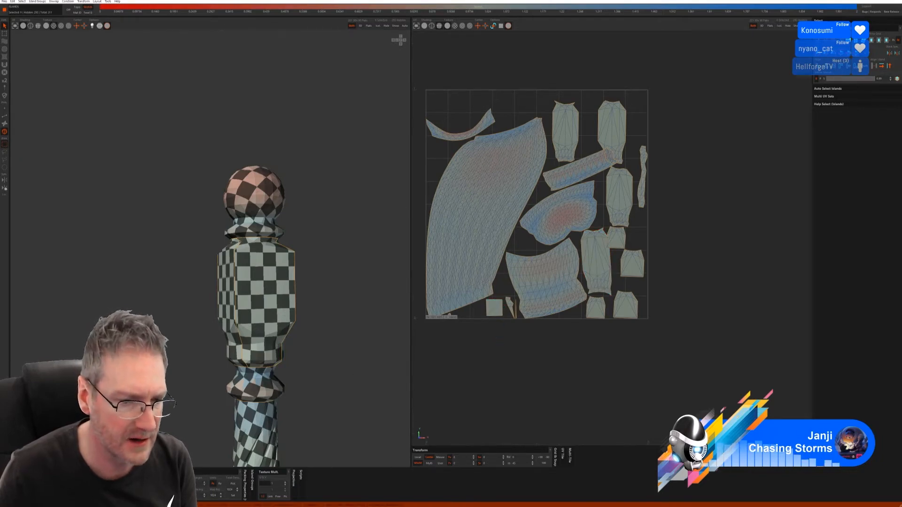
key(p)
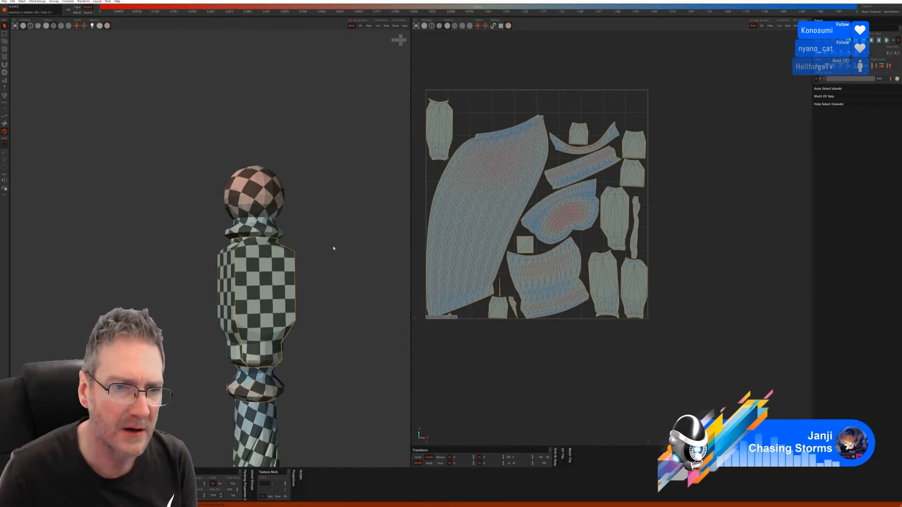
- Weld the short stray seam at the lower end of the twisted shaft, just above the turned ring
scroll(306, 282, down, 5)
alt+drag(248, 360, 259, 360)
scroll(259, 360, down, 3)
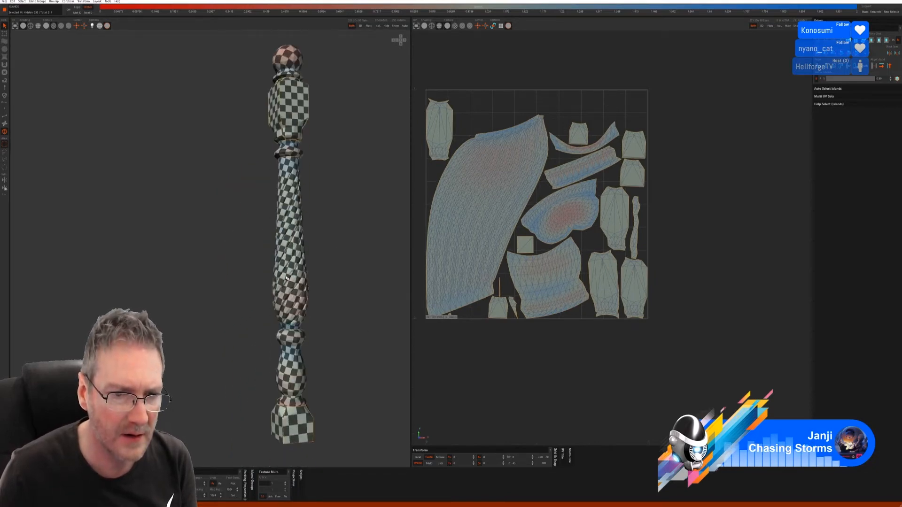
alt+drag(256, 312, 294, 322)
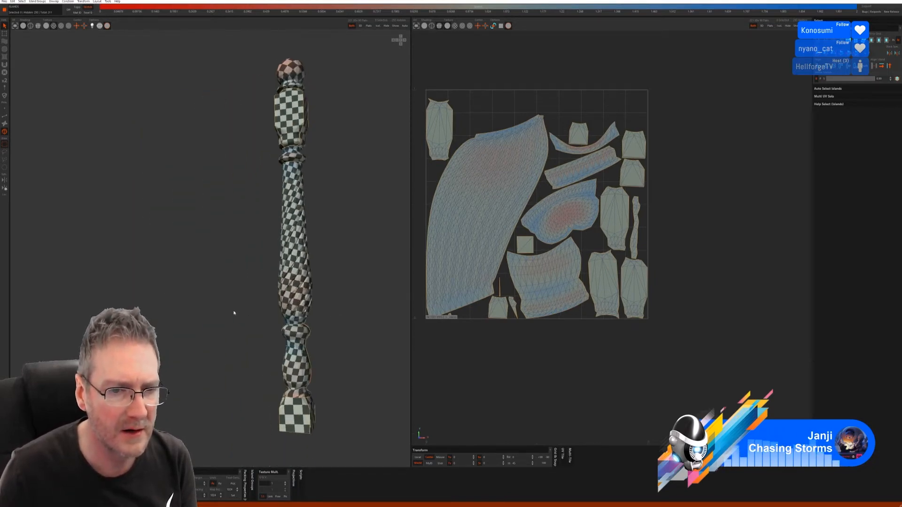
scroll(310, 336, up, 5)
scroll(309, 336, up, 3)
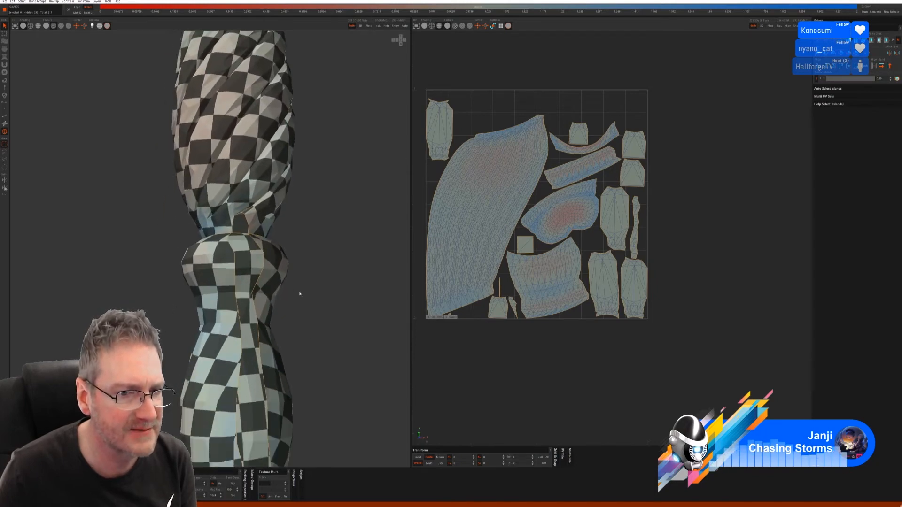
alt+drag(298, 296, 281, 254)
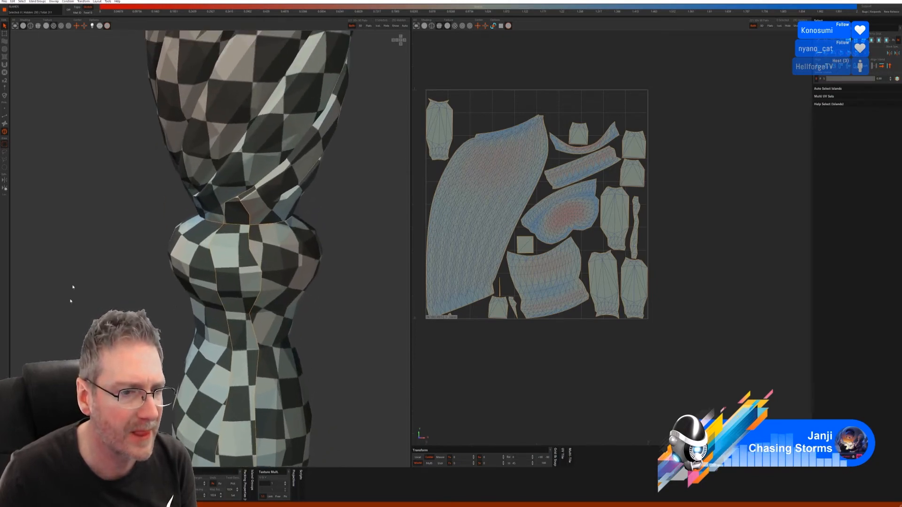
click(5, 116)
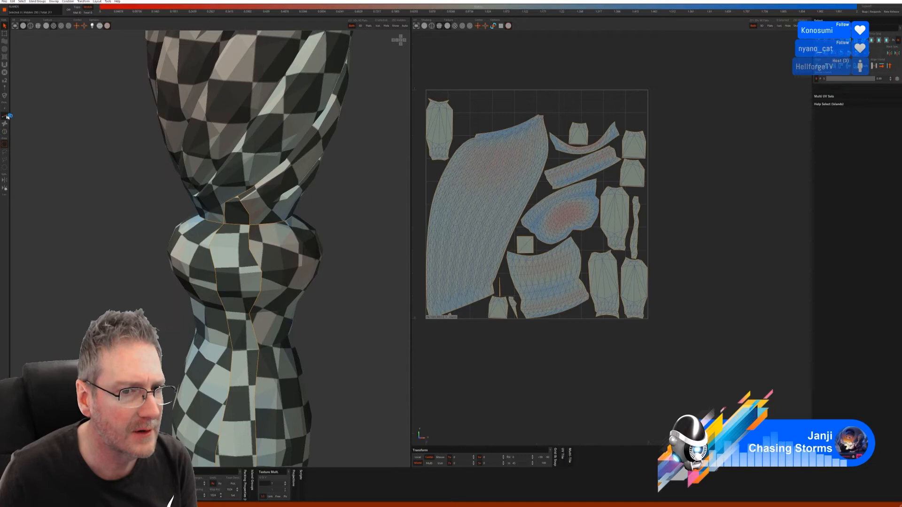
click(240, 201)
click(251, 226)
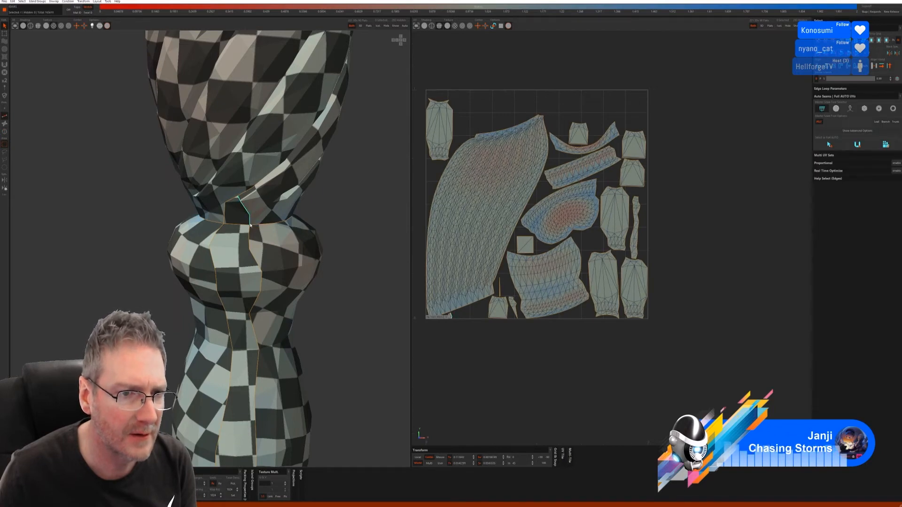
key(c)
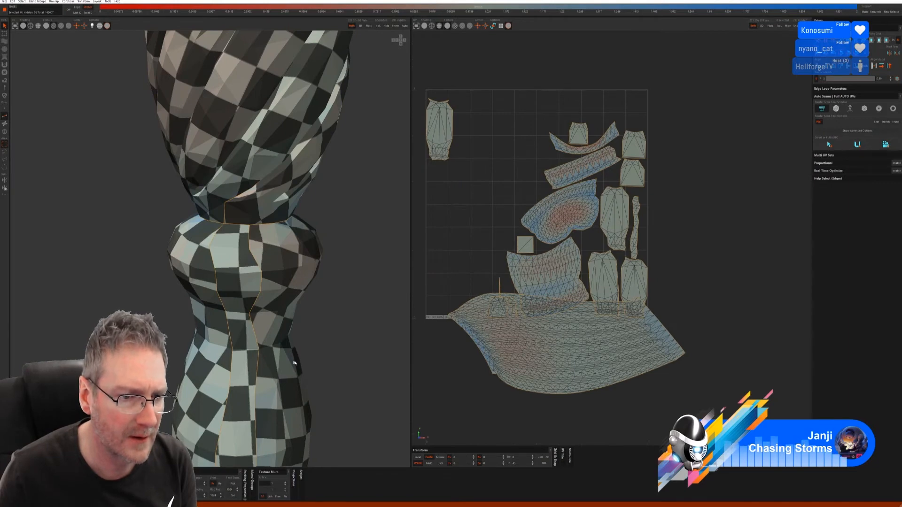
- Select the vertical seam beside the narrow strip on the lower turned section and weld the strip back to that section
middle_drag(295, 363, 282, 263)
middle_drag(251, 130, 285, 193)
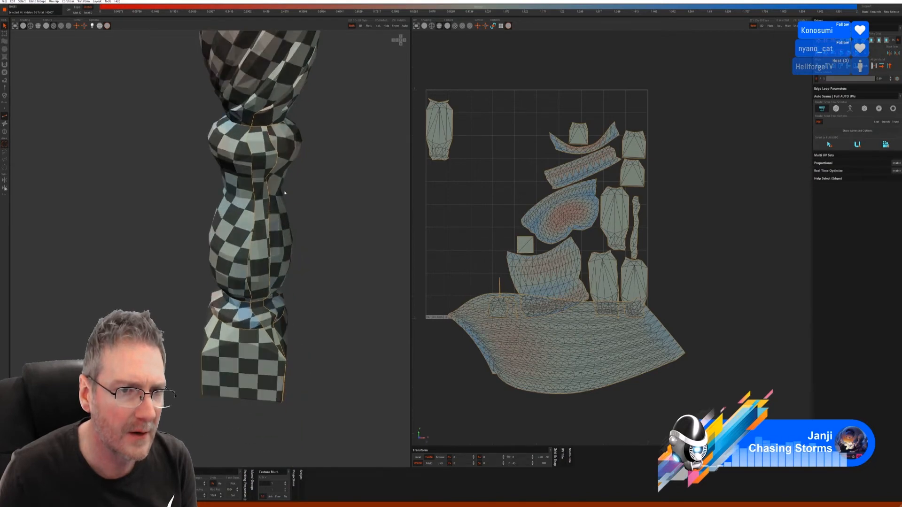
click(251, 131)
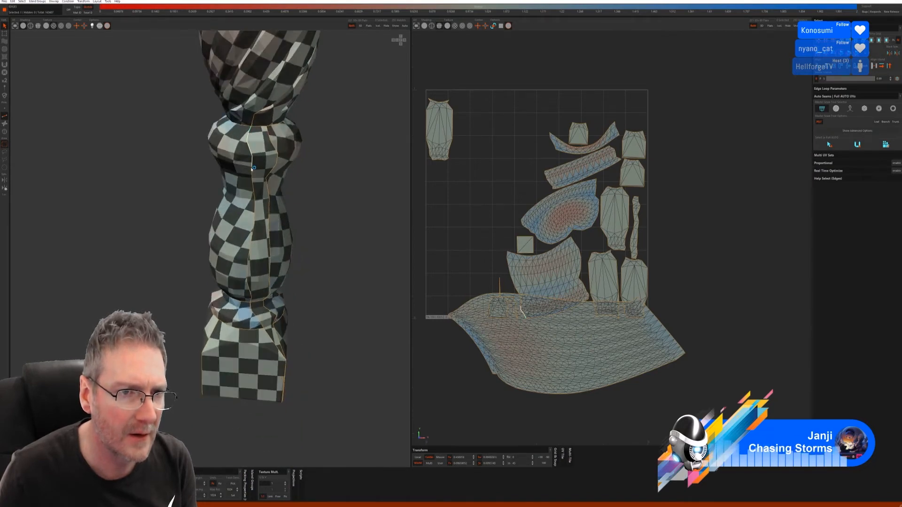
shift+click(247, 263)
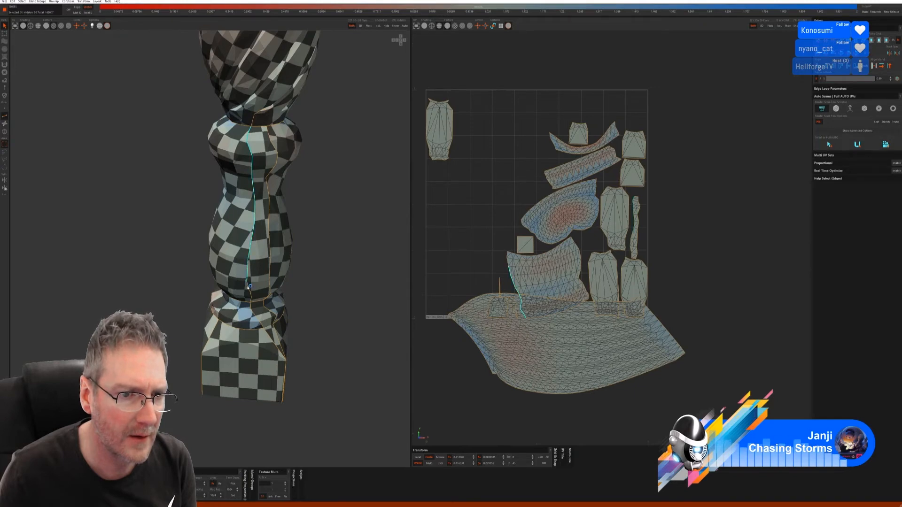
shift+click(251, 301)
key(c)
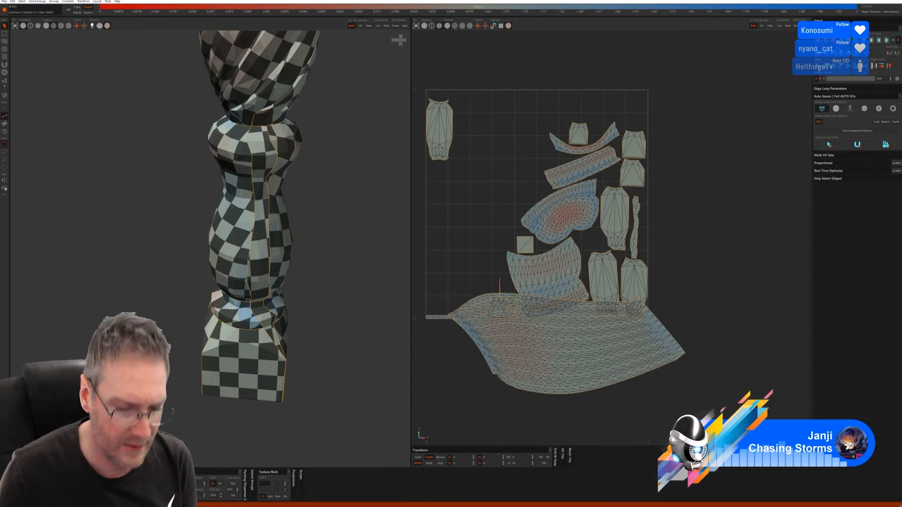
double_click(254, 211)
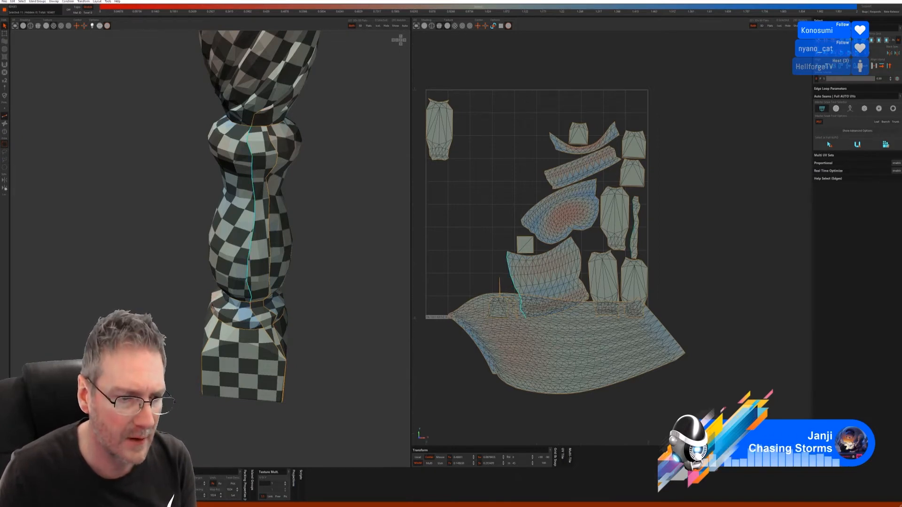
key(w)
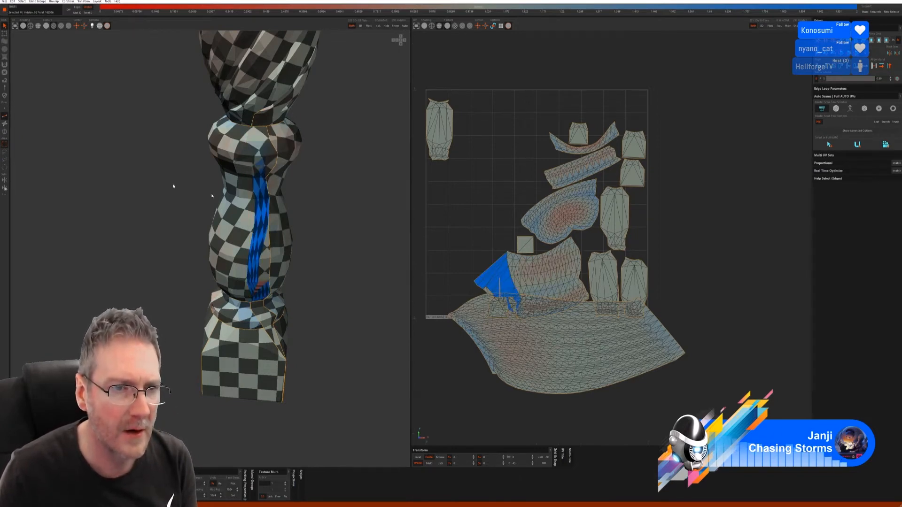
- Unfold the lower turned section's island and rotate it upright, and repack all islands into the UV tile
click(4, 132)
click(241, 237)
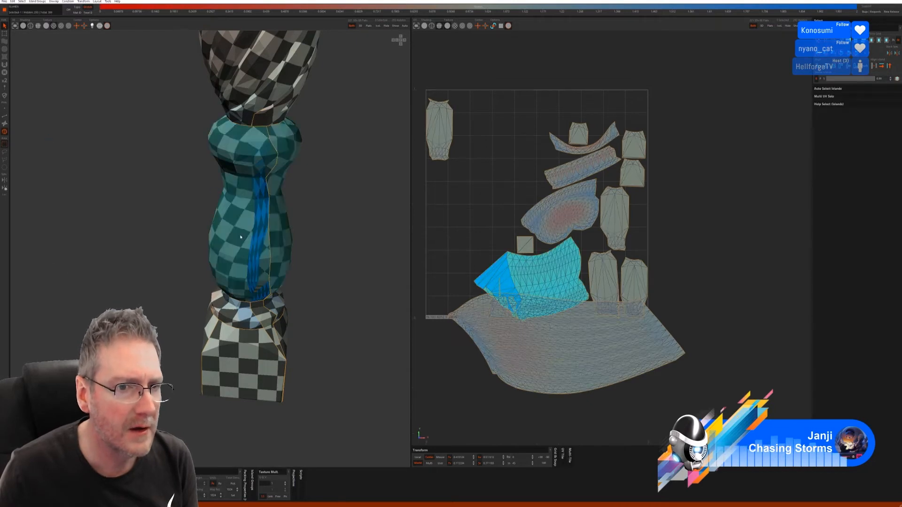
key(ctrl+u)
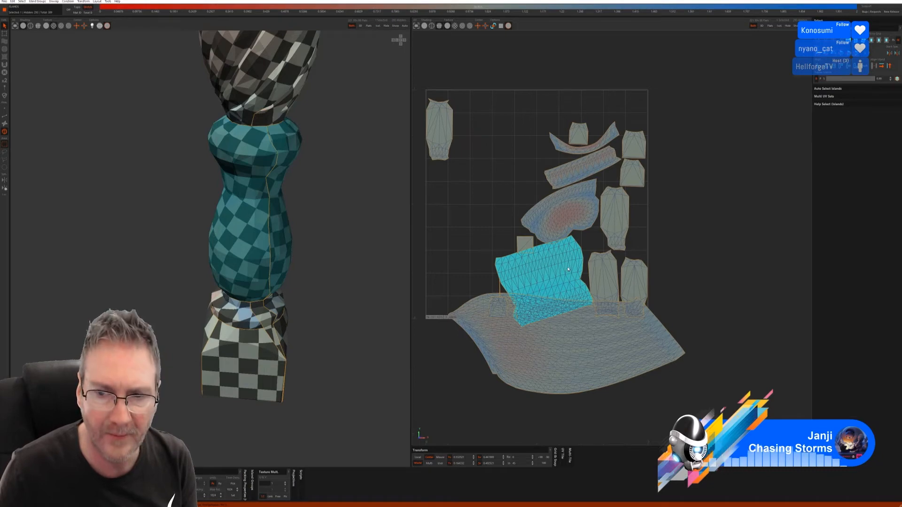
drag(570, 261, 569, 269)
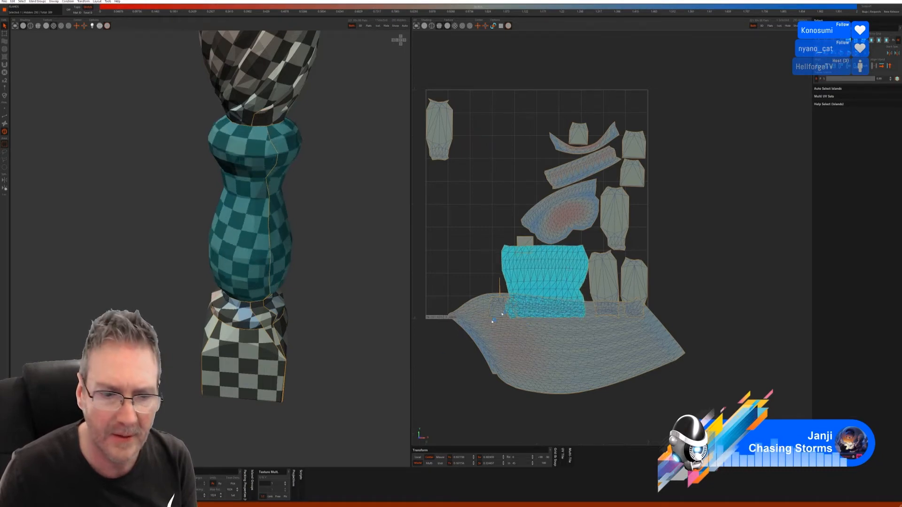
click(329, 425)
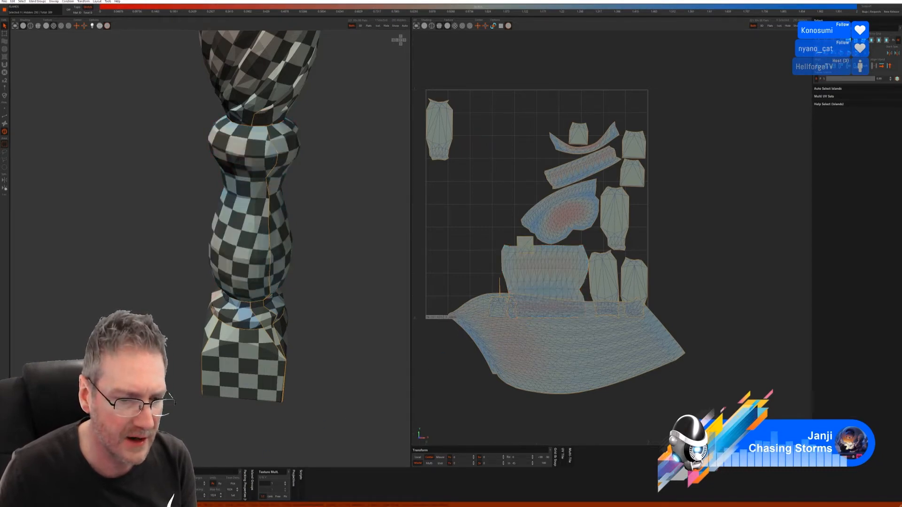
alt+right_drag(336, 344, 209, 340)
alt+drag(210, 340, 292, 179)
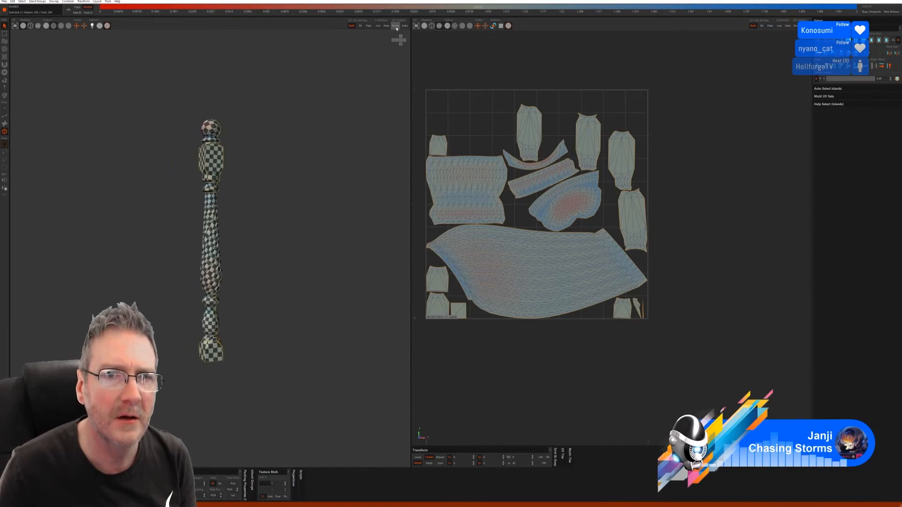
- Bring all hidden objects back into view and examine the whole spiral staircase around the finished post
click(396, 26)
alt+right_drag(298, 224, 175, 305)
alt+drag(174, 305, 233, 316)
alt+drag(255, 250, 280, 300)
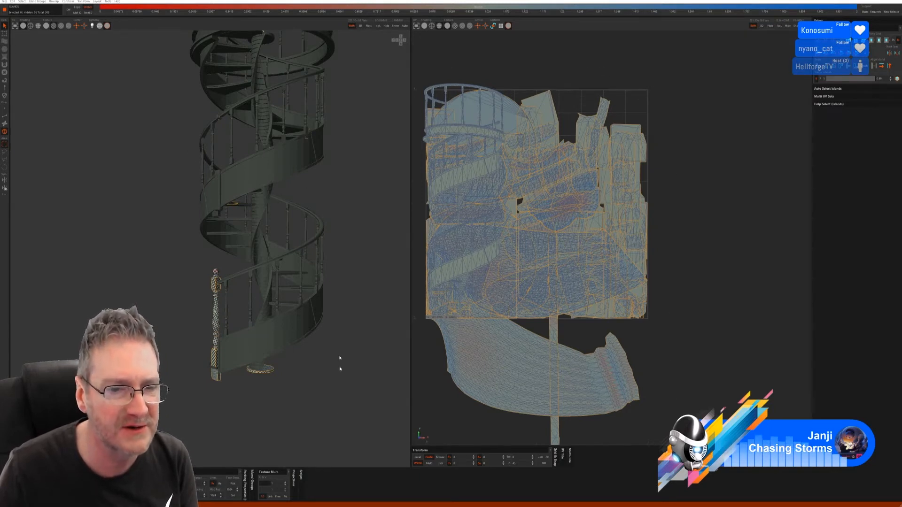
middle_drag(303, 406, 457, 313)
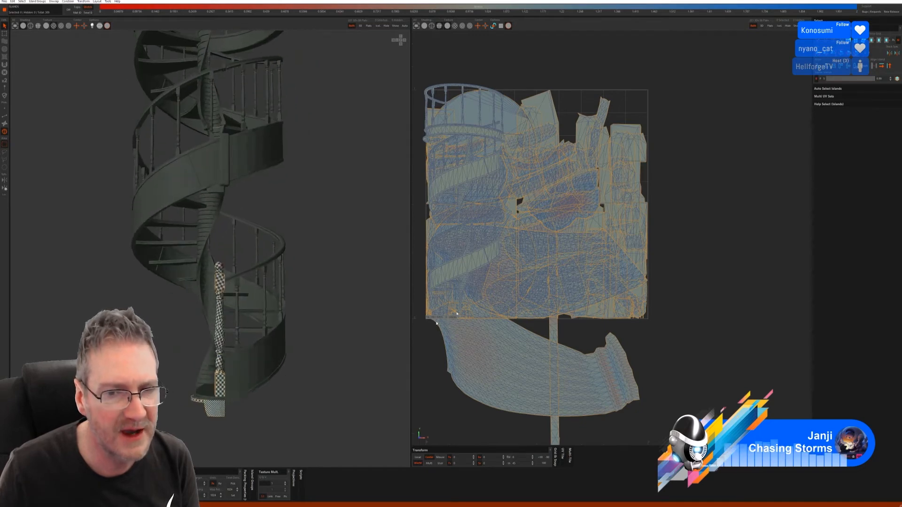
- Isolate the outer spiral stringer band and switch to edge selection
middle_drag(324, 354, 232, 385)
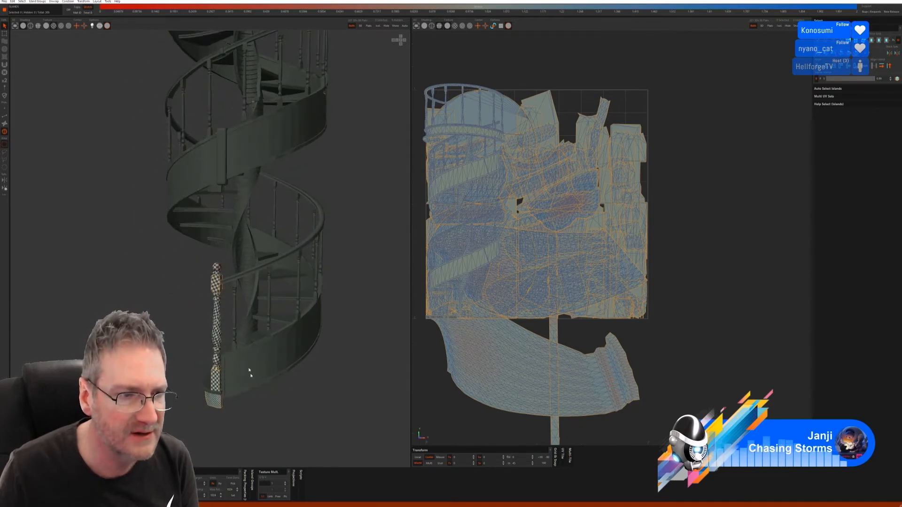
click(225, 379)
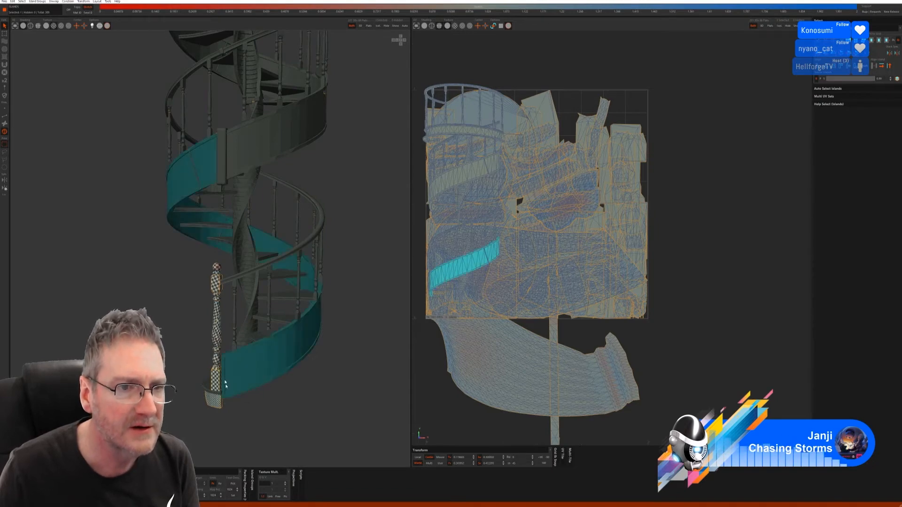
click(379, 26)
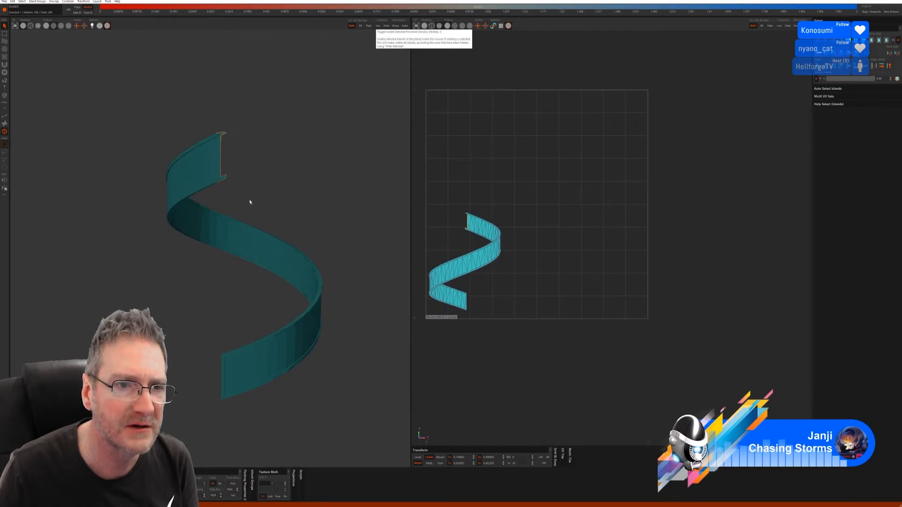
middle_drag(249, 201, 296, 197)
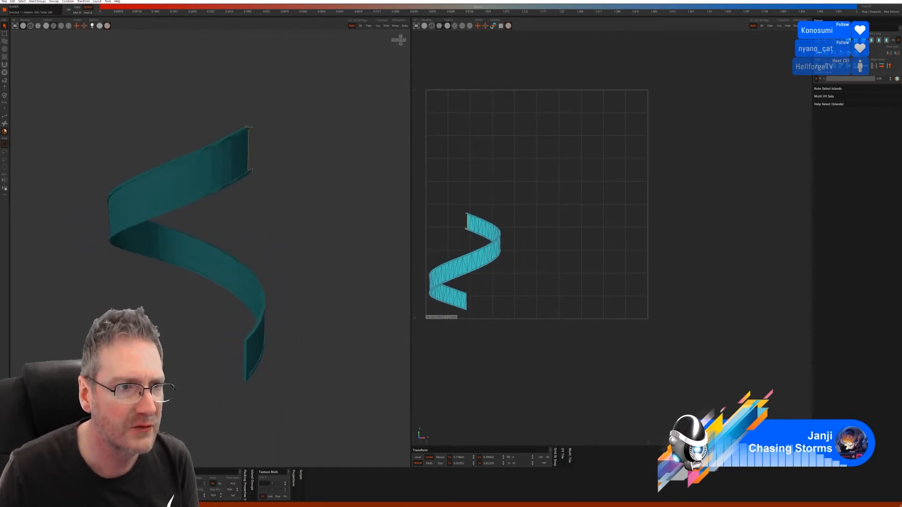
click(5, 116)
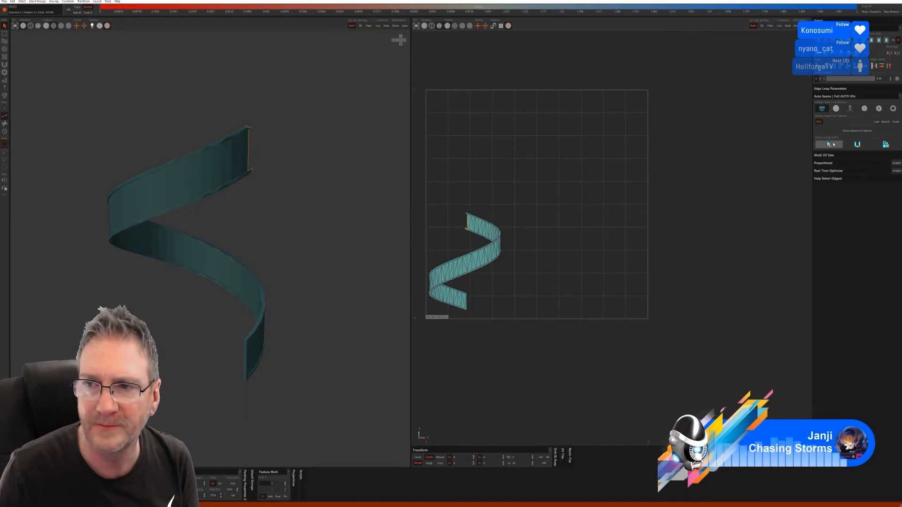
- Try unfolding and packing the spiral band with the automatic seam method that offers leaf, branch and trunk options, then undo it
click(829, 144)
click(858, 145)
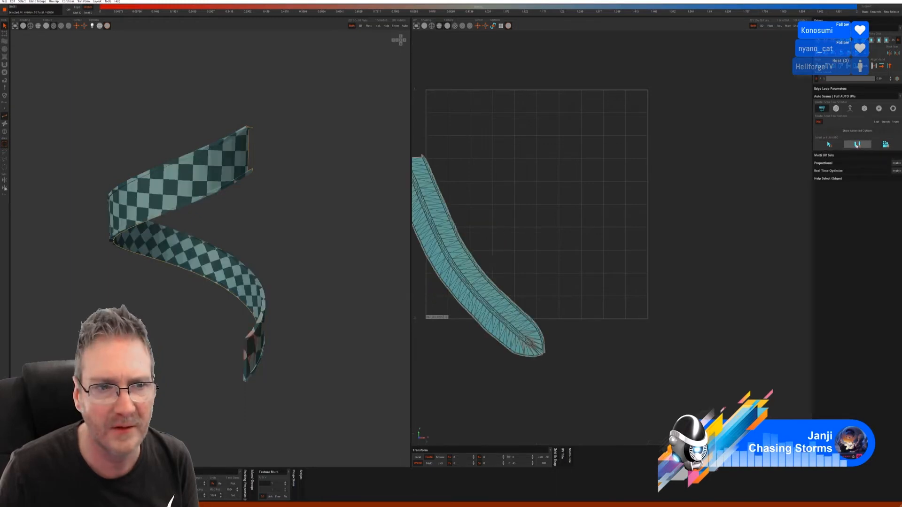
click(887, 146)
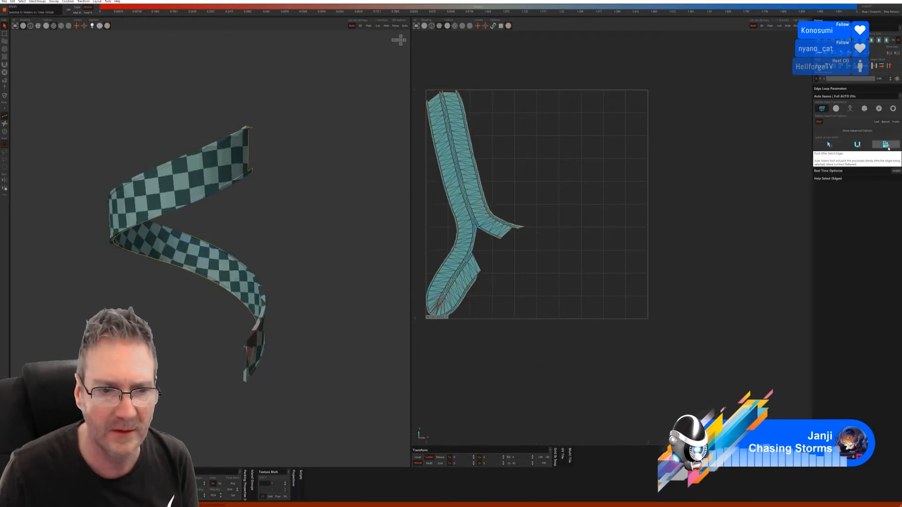
middle_drag(412, 289, 289, 296)
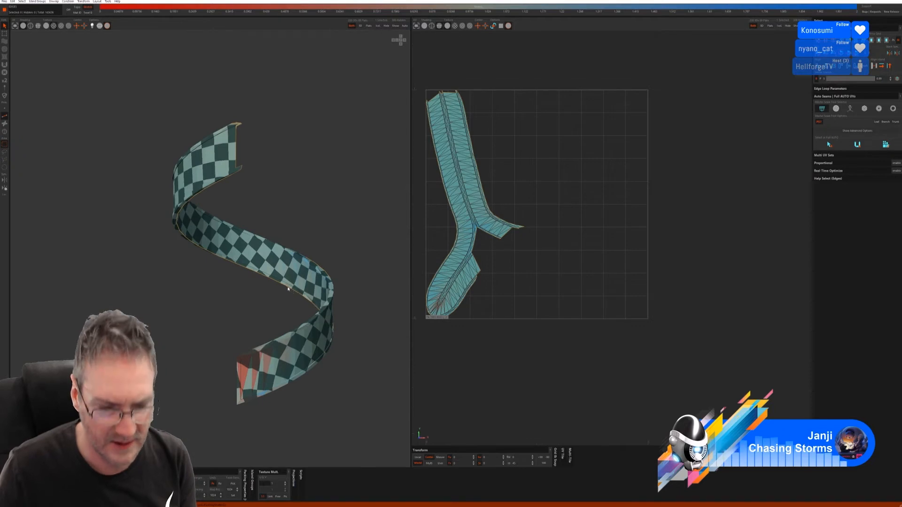
key(ctrl+z)
key(ctrl+z)
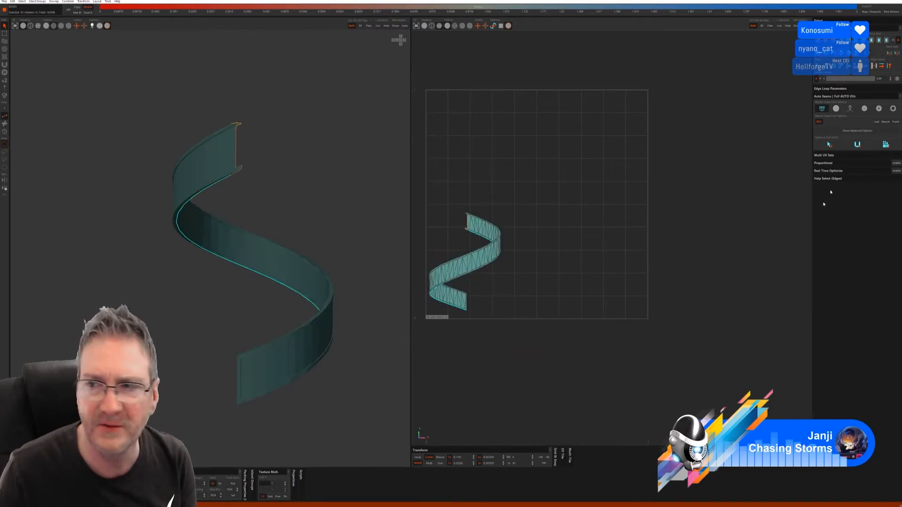
- Try the mosaic-style automatic seam method on the spiral band
click(803, 173)
click(837, 109)
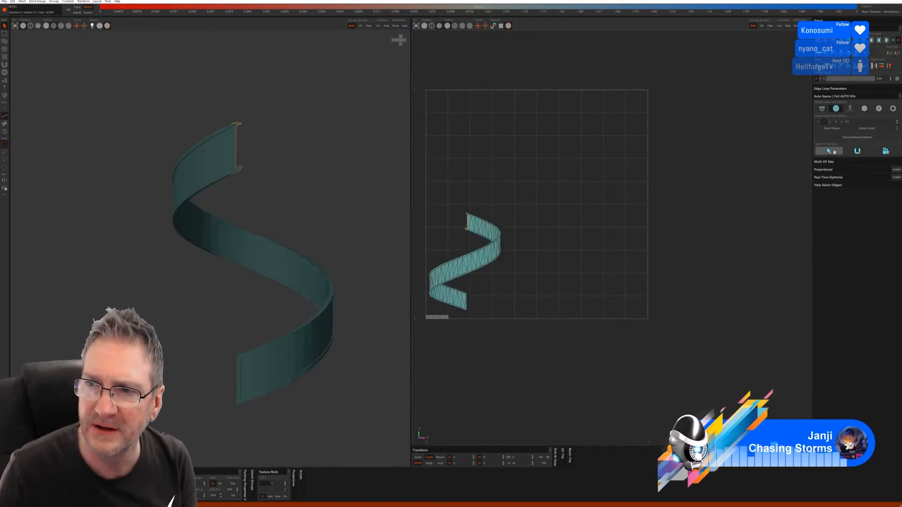
click(857, 151)
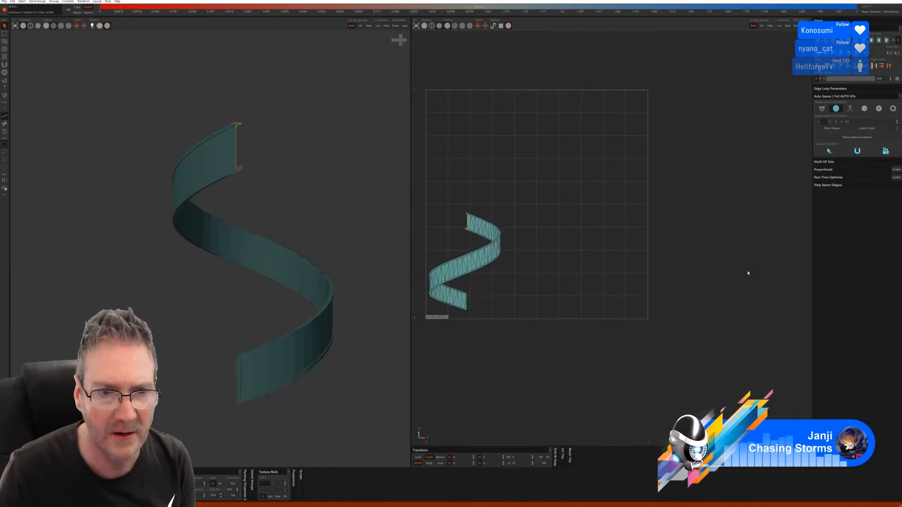
- Try automatic seams along the spiral band's sharp edges with unfolding and packing, then undo the result
click(849, 109)
click(829, 144)
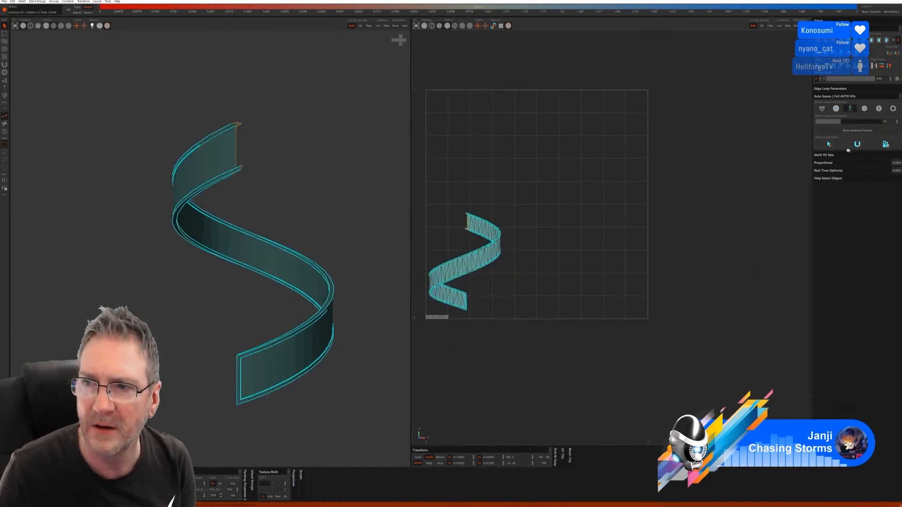
click(857, 145)
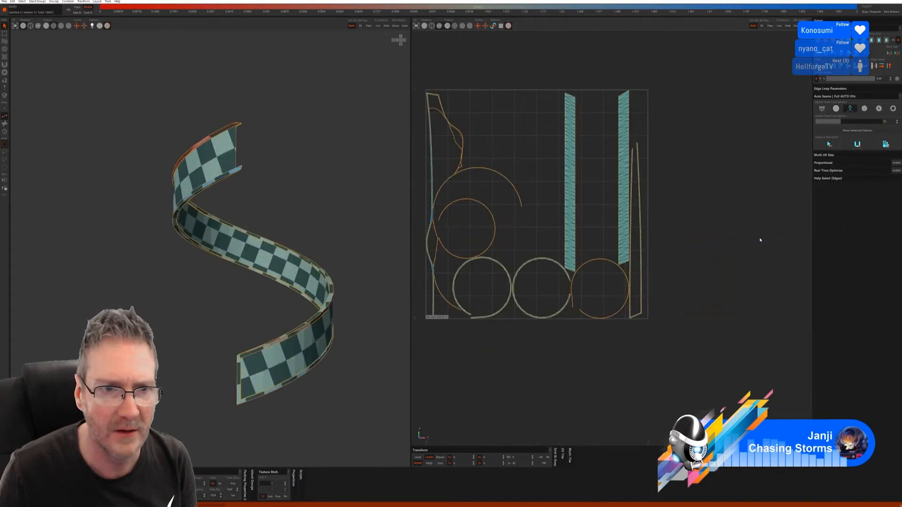
middle_drag(373, 275, 297, 295)
key(ctrl+z)
key(ctrl+z)
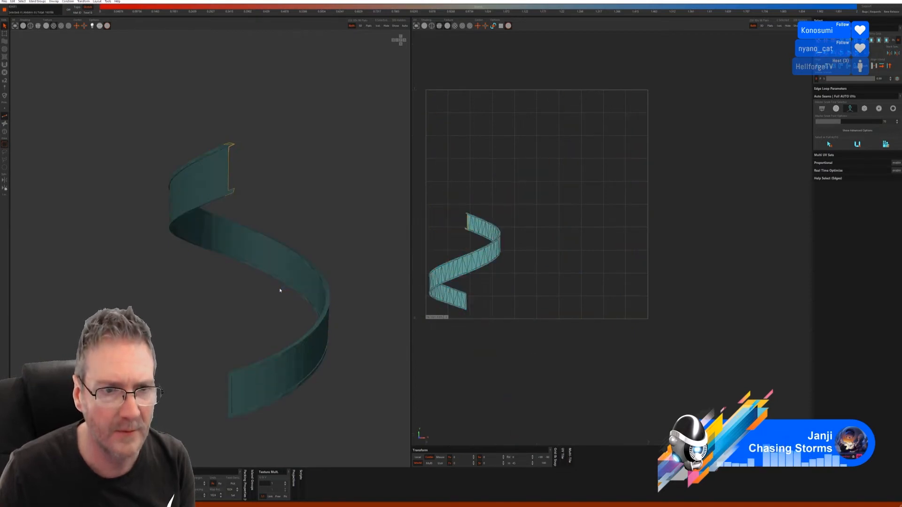
- Generate box-style automatic seams on the spiral band, then unfold and pack the resulting islands
click(864, 108)
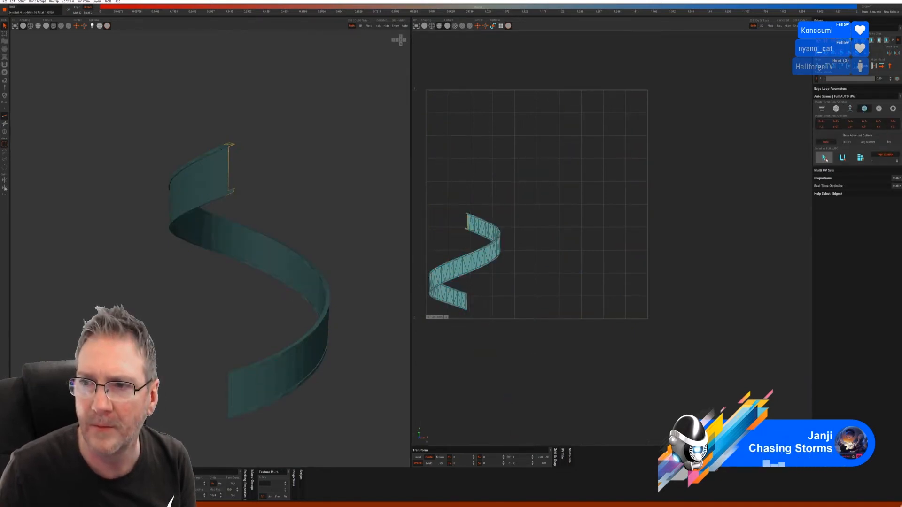
click(829, 158)
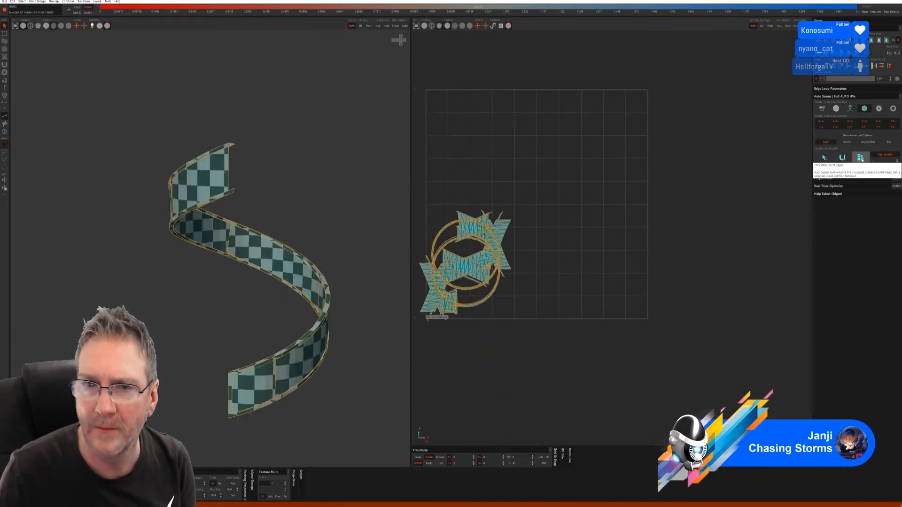
click(861, 158)
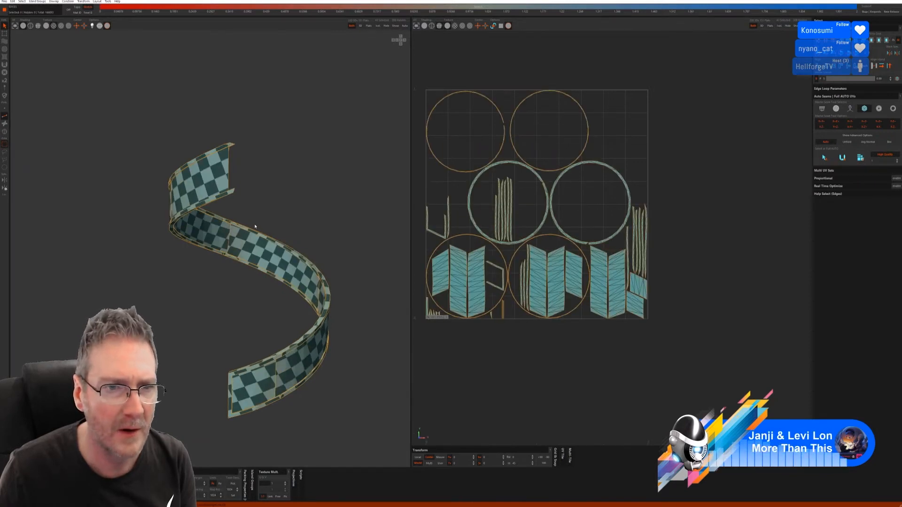
- Weld the first two vertical seams crossing the spiral band's outer face, joining the neighbouring panels
middle_drag(273, 225, 316, 218)
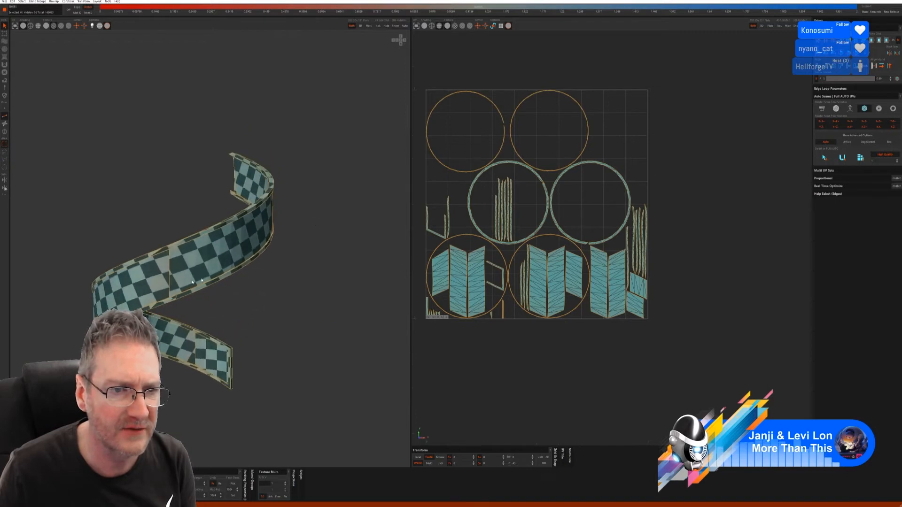
scroll(201, 263, up, 5)
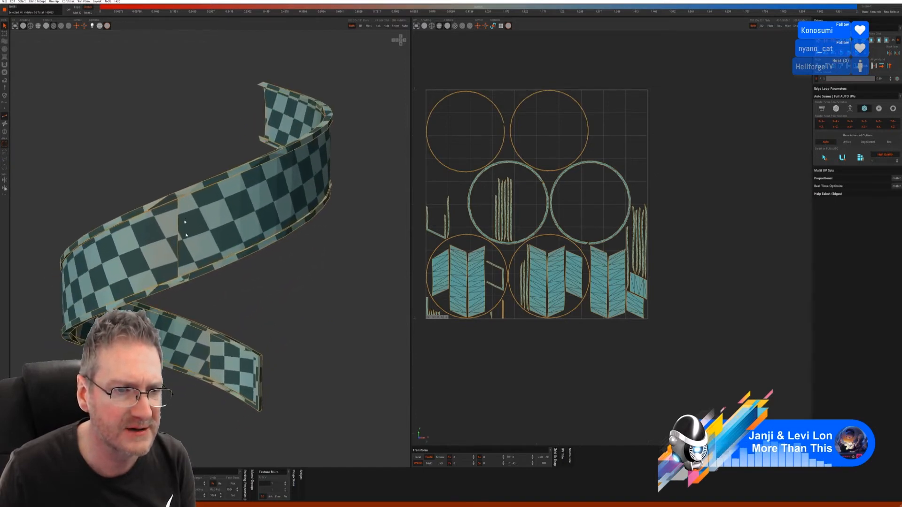
middle_drag(201, 263, 183, 276)
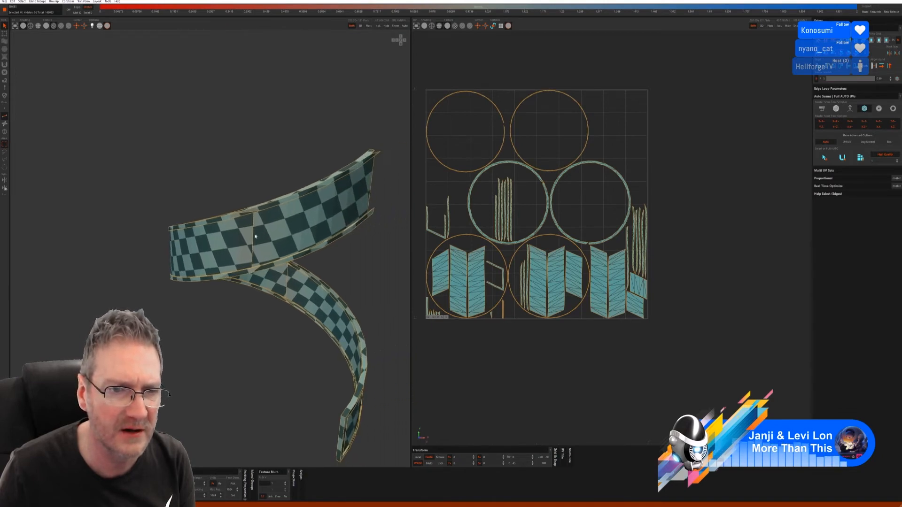
key(c)
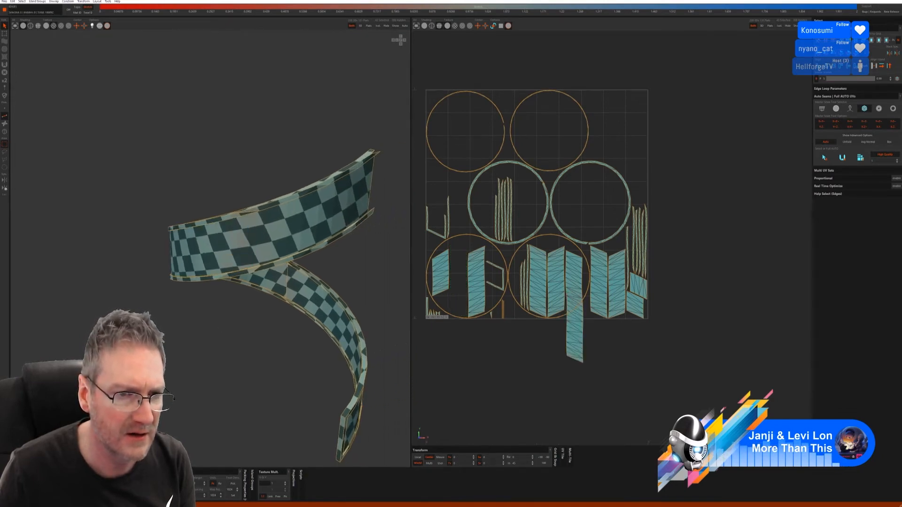
middle_drag(183, 276, 245, 315)
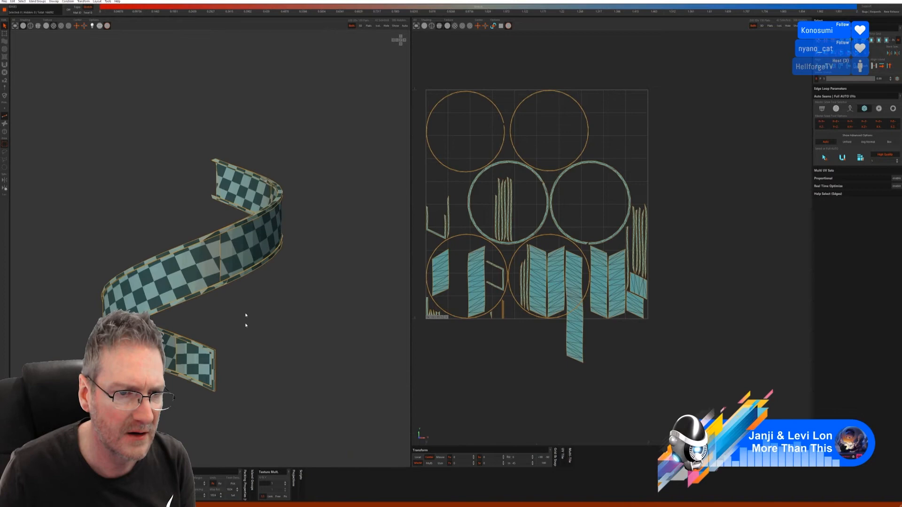
click(221, 260)
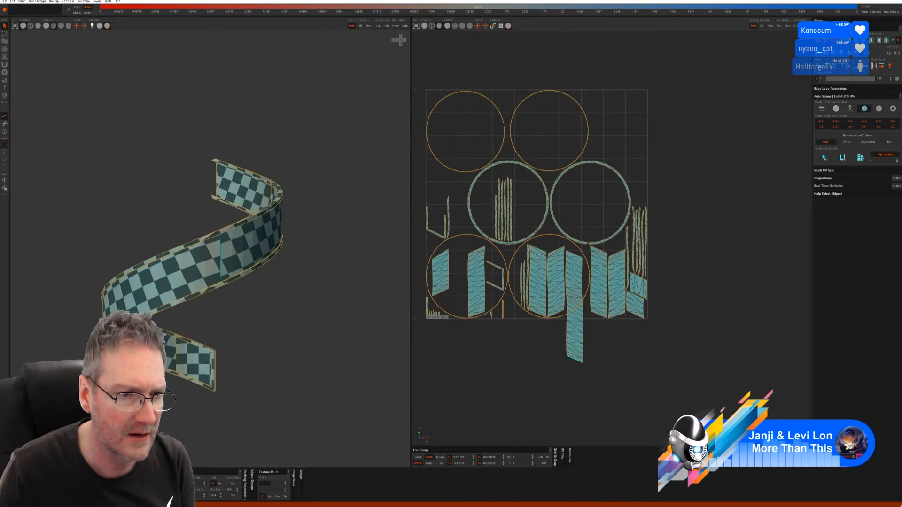
key(c)
- Weld the remaining two vertical seams across the outer face so its panels form one long strip
middle_drag(220, 260, 212, 322)
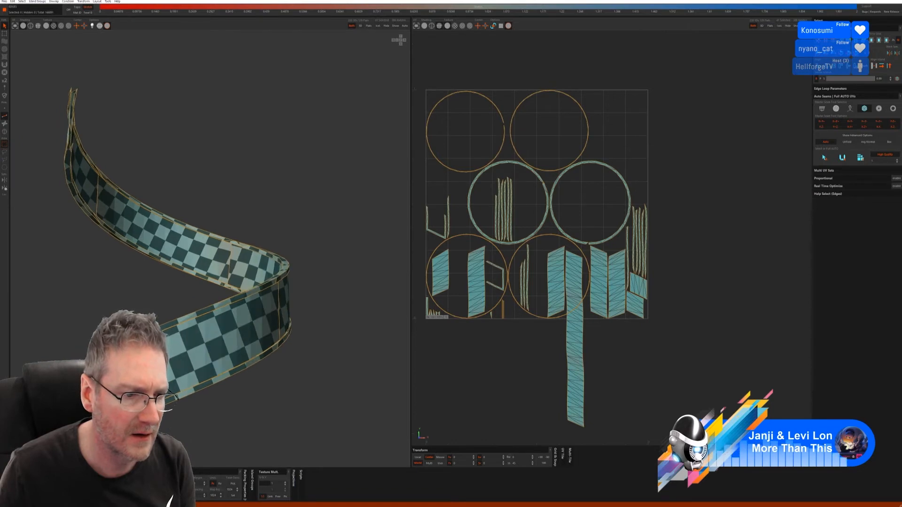
key(c)
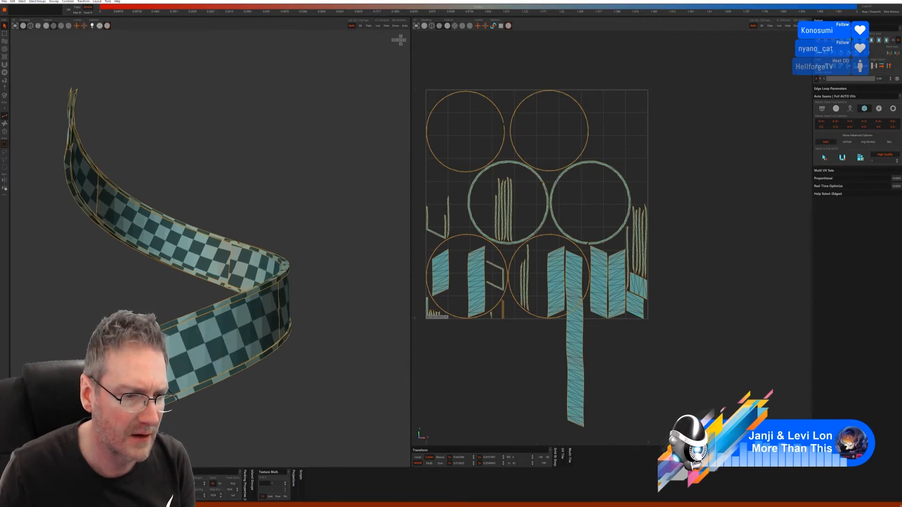
middle_drag(221, 357, 190, 365)
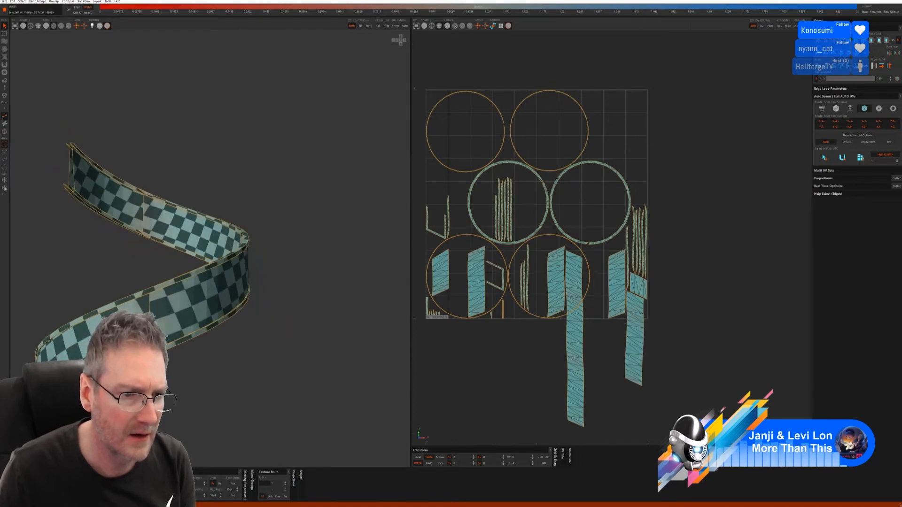
click(150, 304)
key(w)
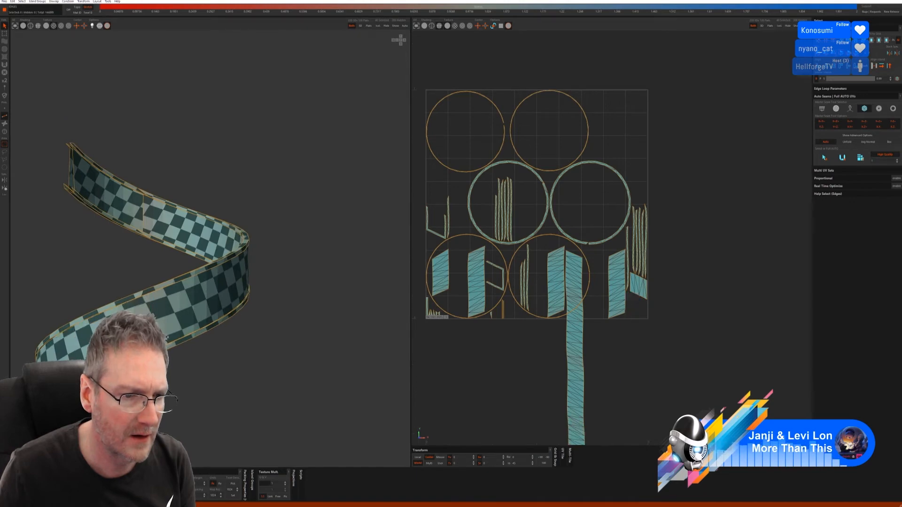
- Weld the first two vertical seams crossing the spiral band's inner face, joining its neighbouring panels
middle_drag(150, 304, 176, 269)
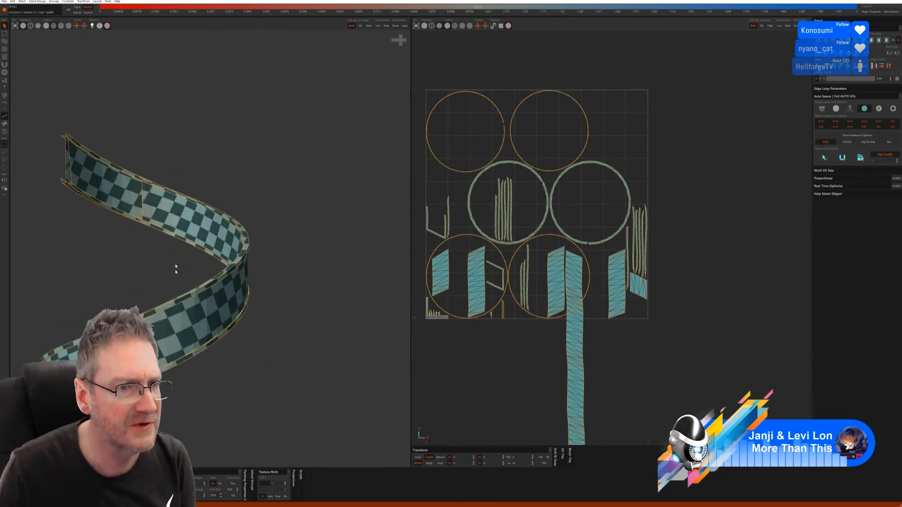
middle_drag(125, 205, 101, 221)
scroll(109, 167, up, 5)
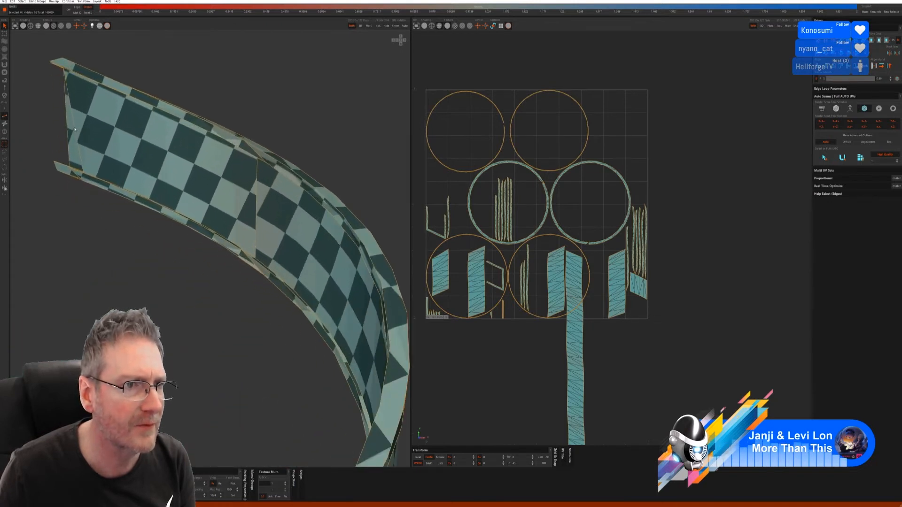
click(77, 155)
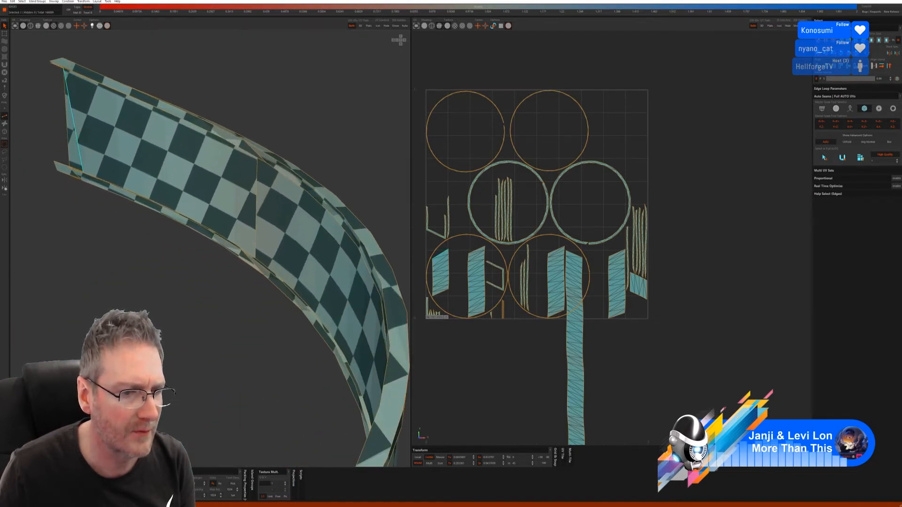
key(Escape)
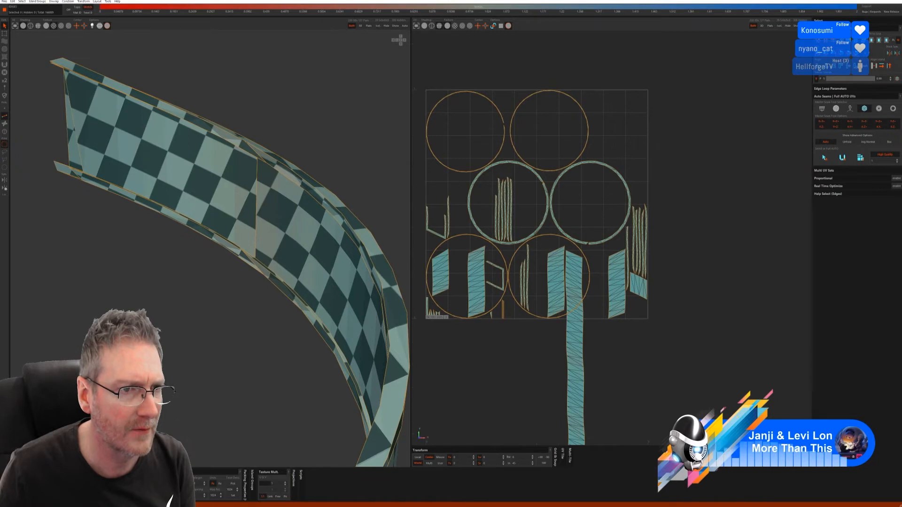
click(256, 225)
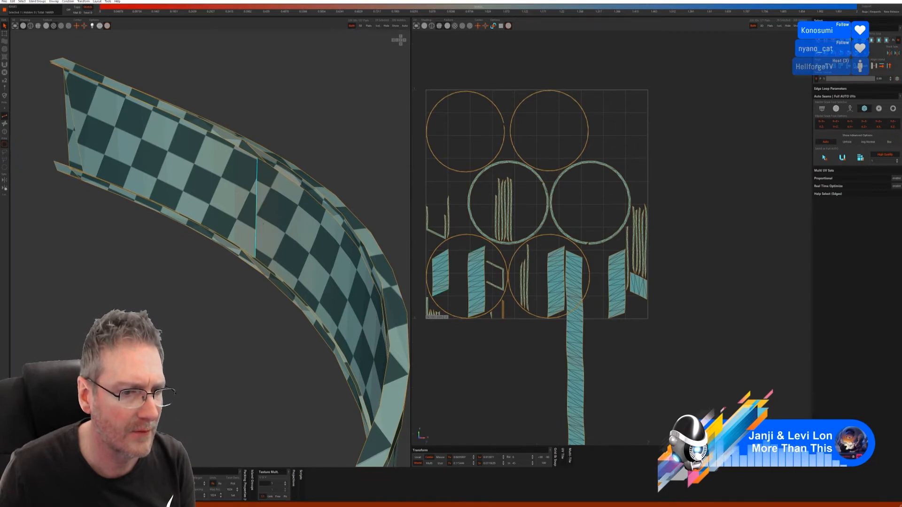
key(c)
middle_drag(256, 226, 298, 302)
click(266, 288)
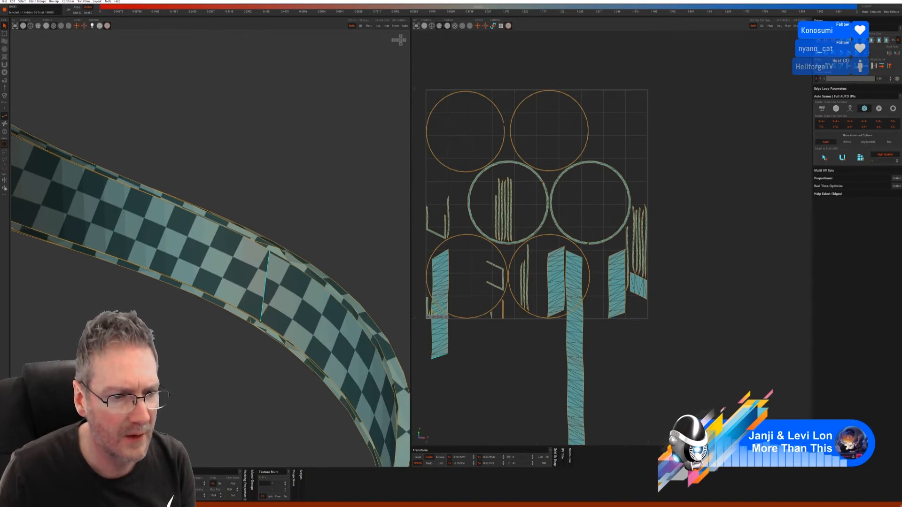
key(c)
- Weld the remaining two vertical seams across the spiral band's inner face to make it one long strip
middle_drag(266, 287, 203, 235)
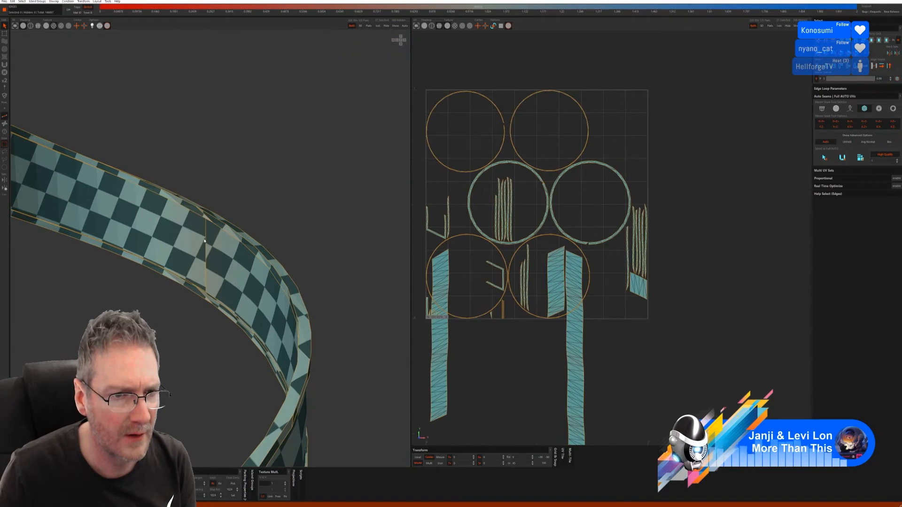
click(205, 241)
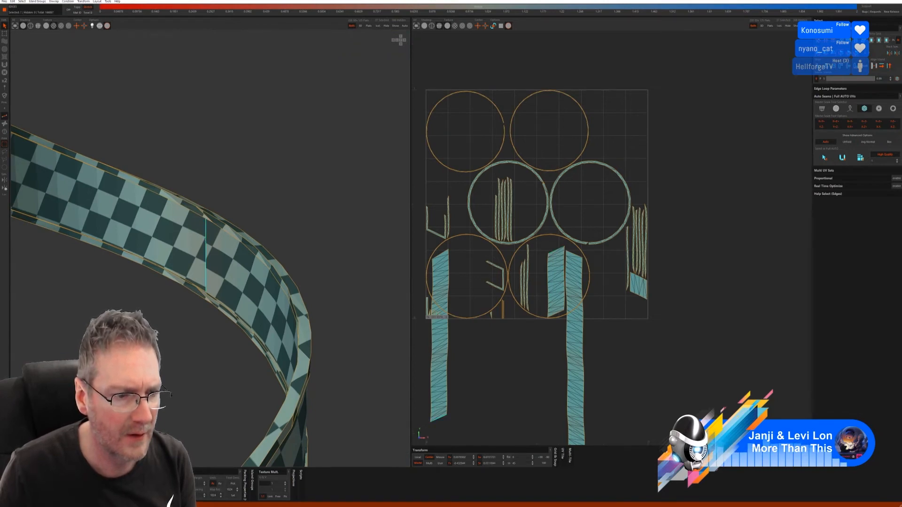
key(c)
middle_drag(206, 241, 174, 321)
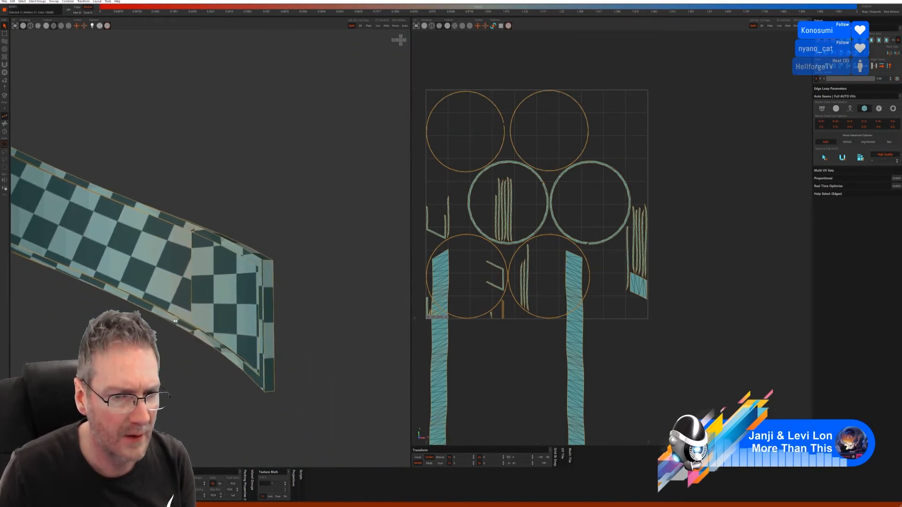
click(192, 301)
key(c)
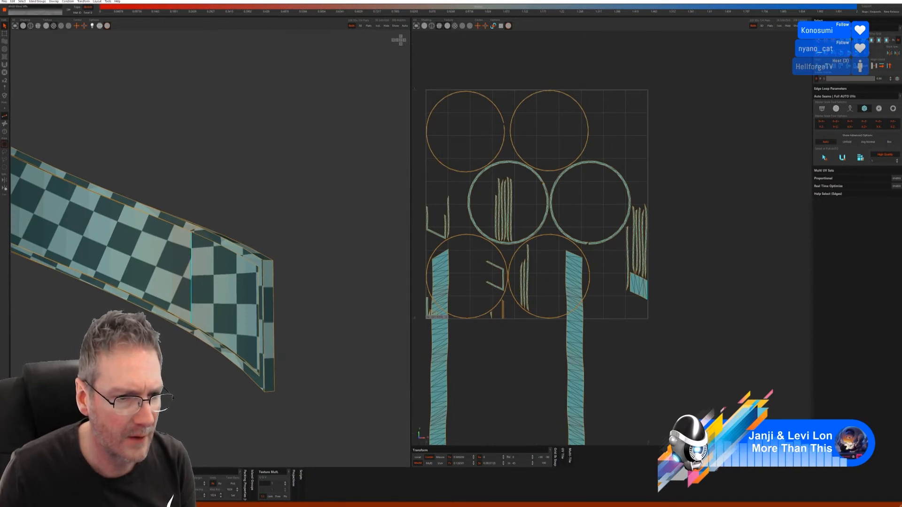
- Unfold the two long strip islands of the spiral band's inner and outer faces, one after the other
middle_drag(203, 399, 219, 382)
scroll(219, 382, down, 6)
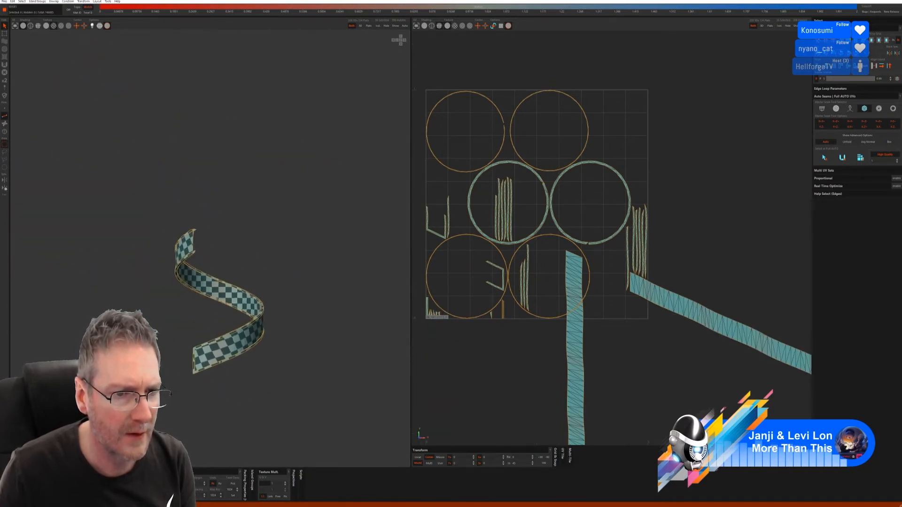
middle_drag(141, 349, 161, 343)
scroll(242, 315, up, 4)
middle_drag(260, 281, 275, 295)
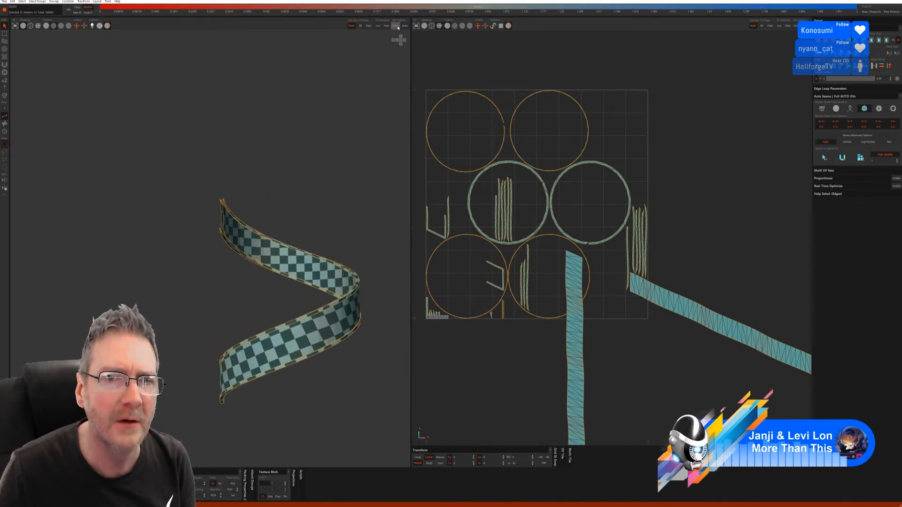
scroll(539, 255, down, 4)
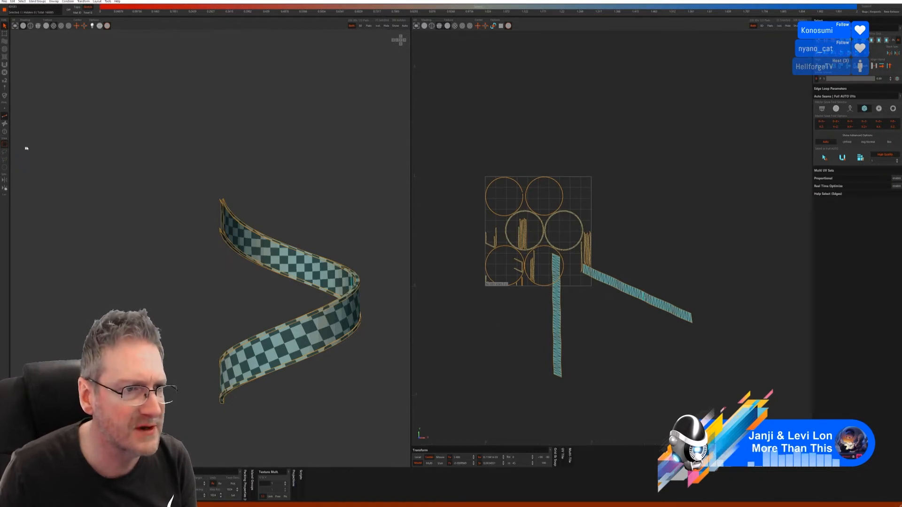
click(4, 132)
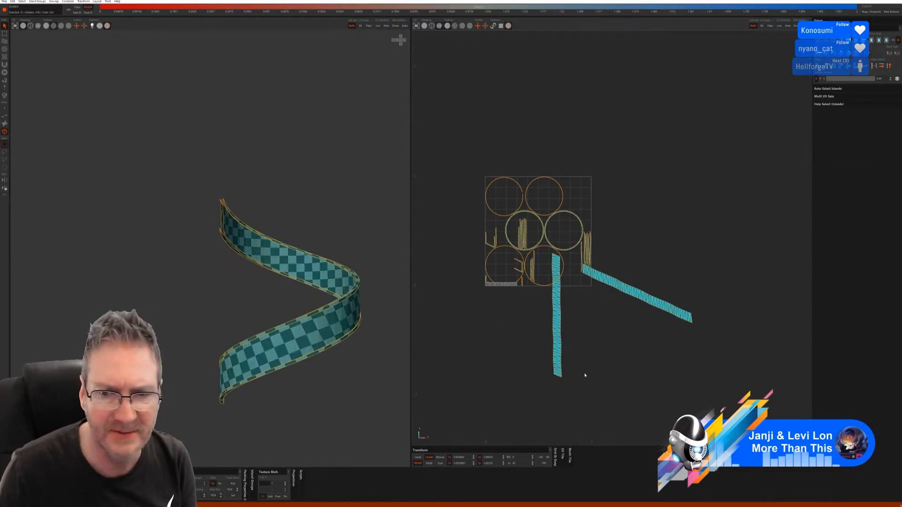
click(630, 291)
key(u)
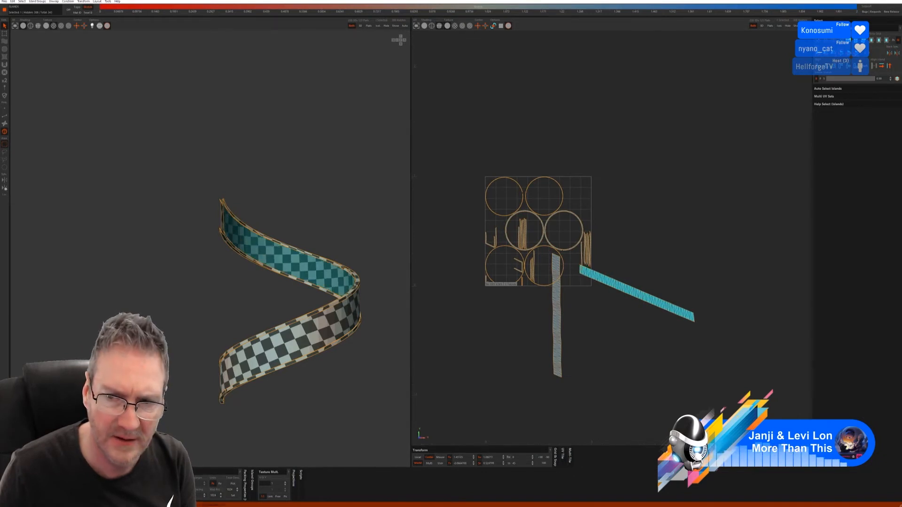
click(559, 345)
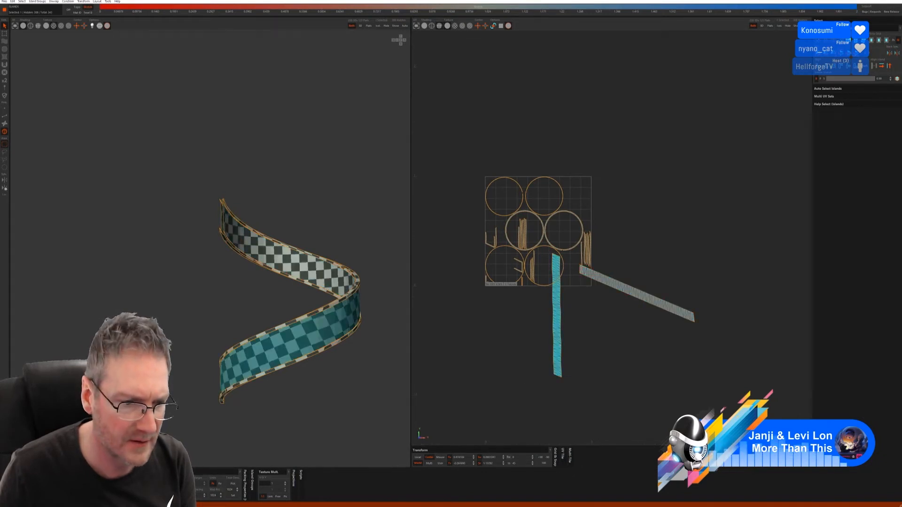
key(u)
- Turn the slanted inner-face strip upright and pack all of the band's islands into the UV tile
click(645, 318)
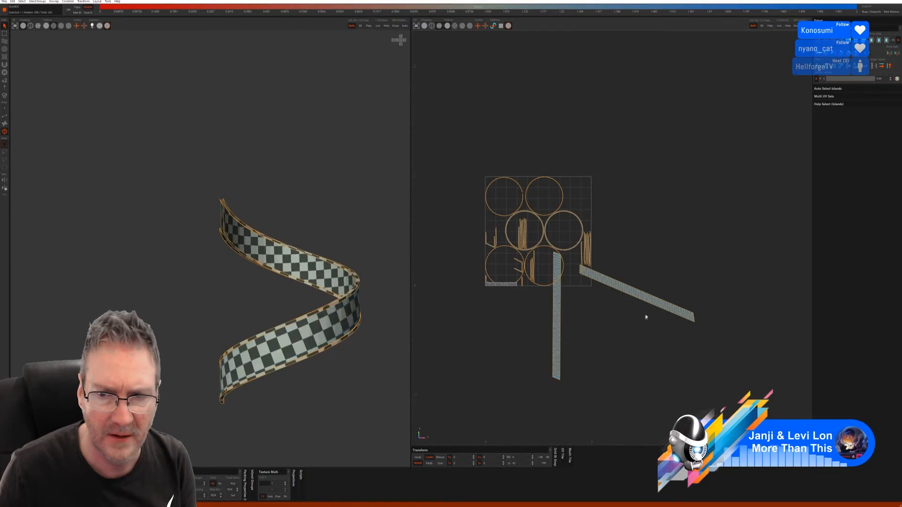
click(644, 301)
drag(641, 309, 532, 344)
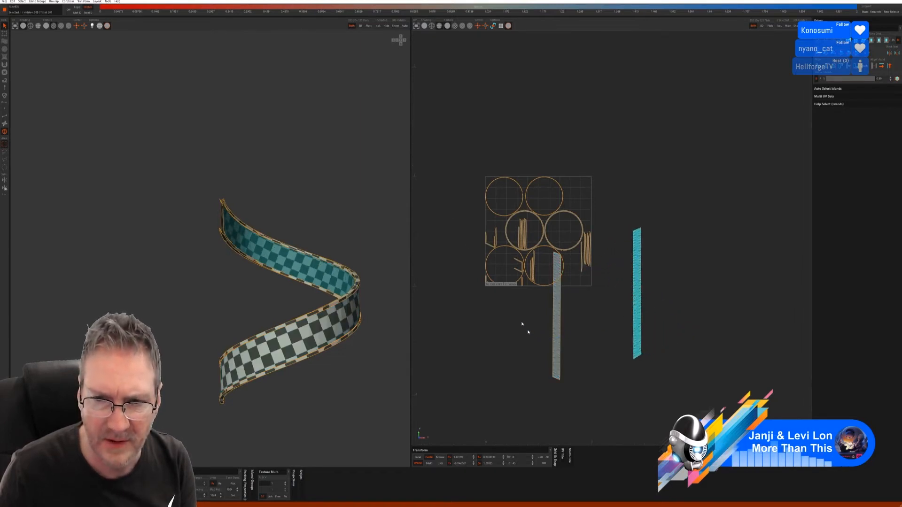
click(331, 403)
click(4, 188)
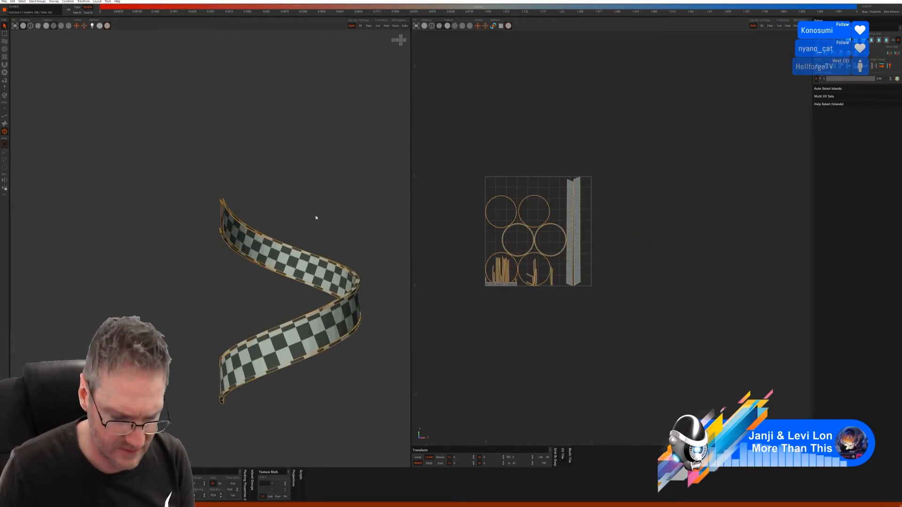
- Isolate the spiral band of the staircase's next flight up and generate its box-style automatic seams with unfolding and packing
middle_drag(314, 216, 335, 135)
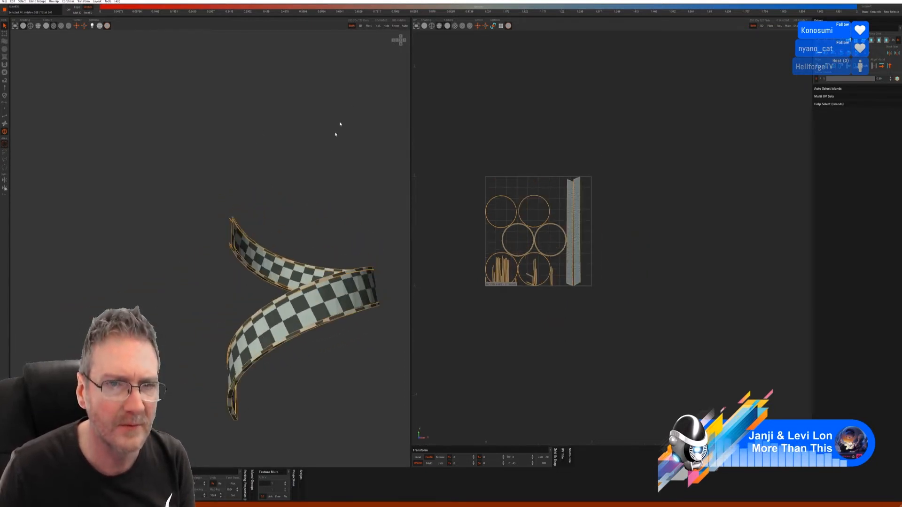
click(396, 25)
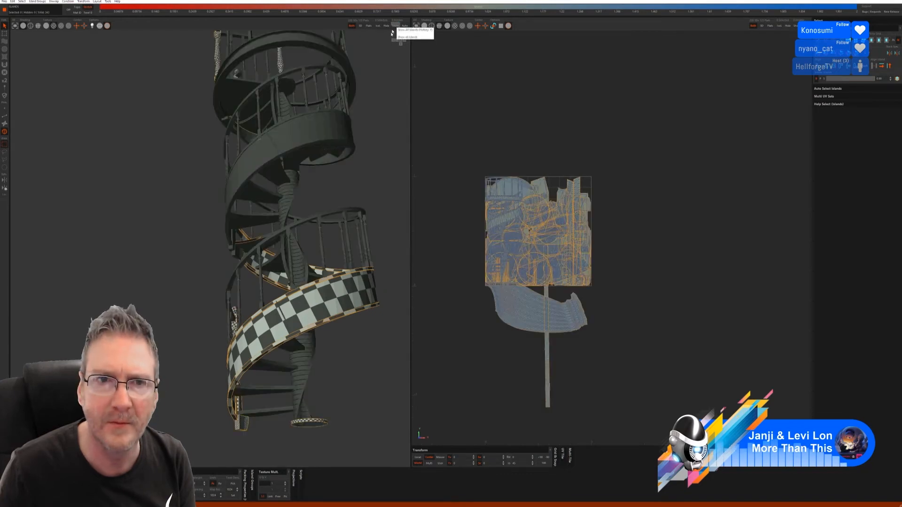
middle_drag(358, 242, 289, 197)
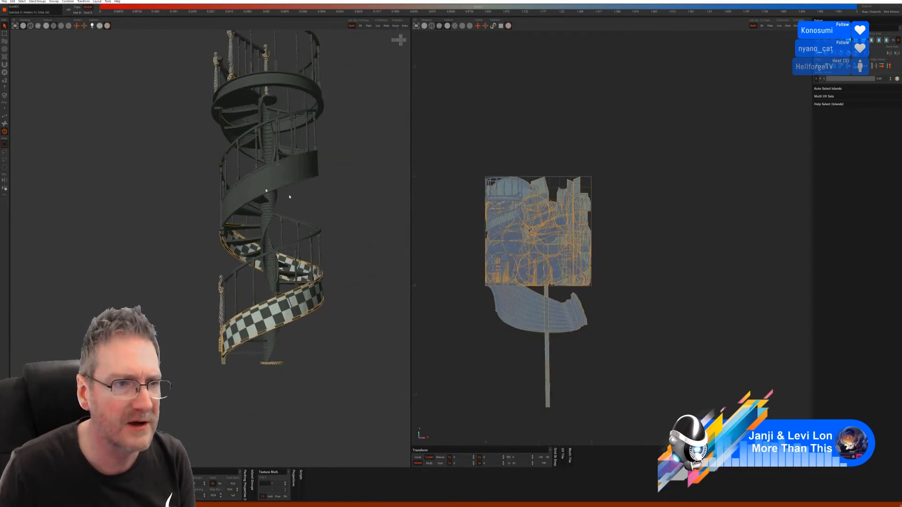
click(251, 192)
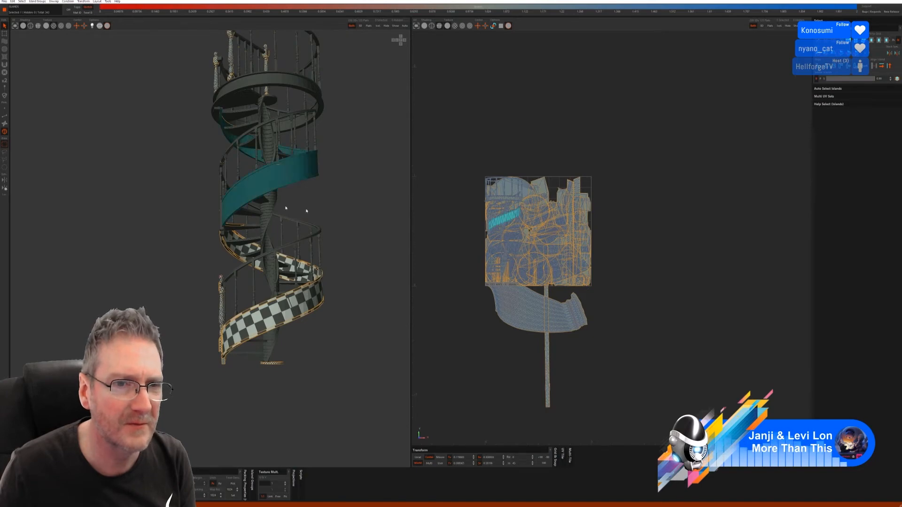
click(379, 27)
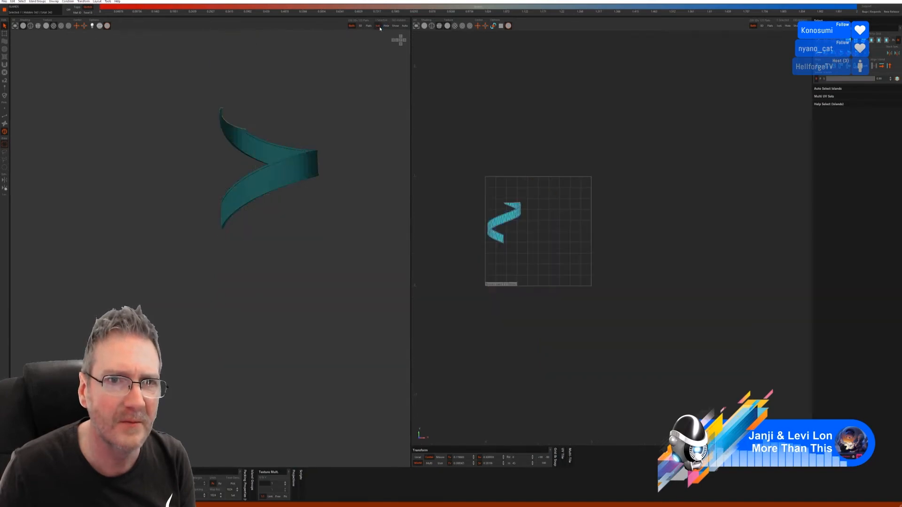
click(4, 116)
click(824, 157)
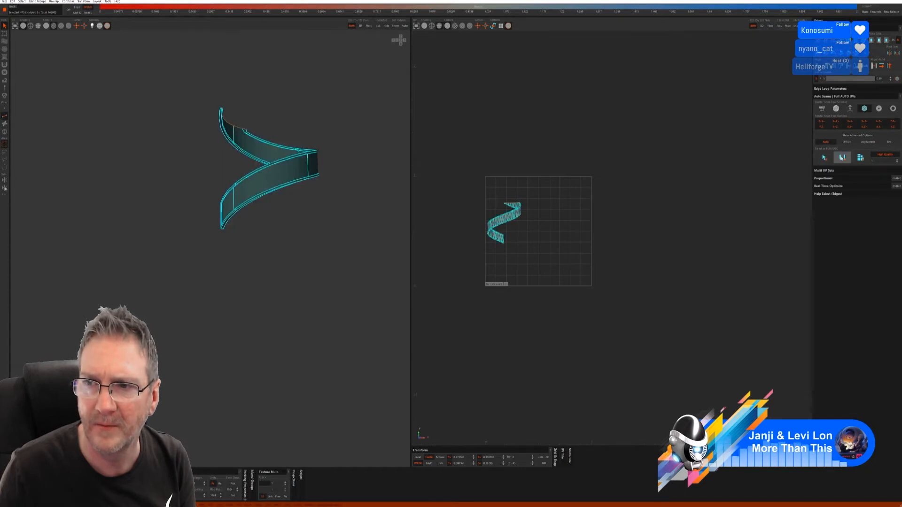
- Weld the first two vertical seams across the upper spiral band's outer face, starting from its lower end
alt+right_drag(262, 203, 332, 220)
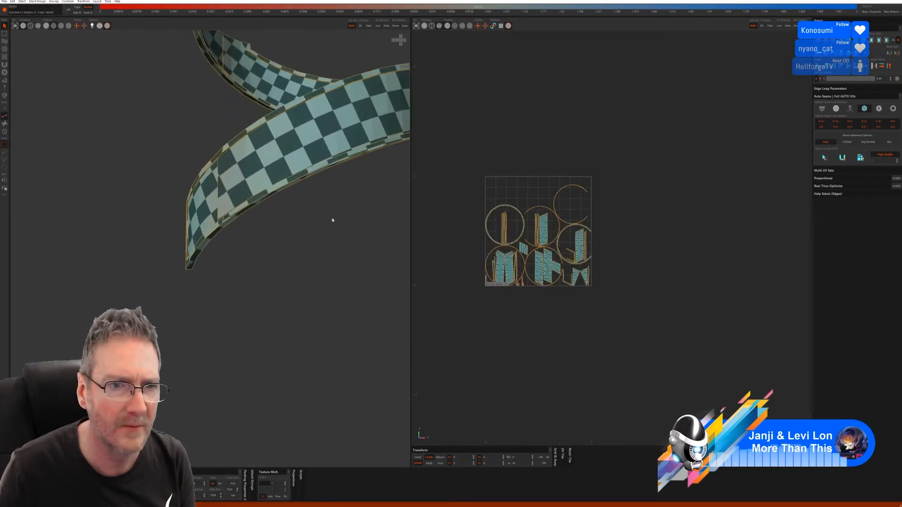
alt+drag(333, 219, 276, 244)
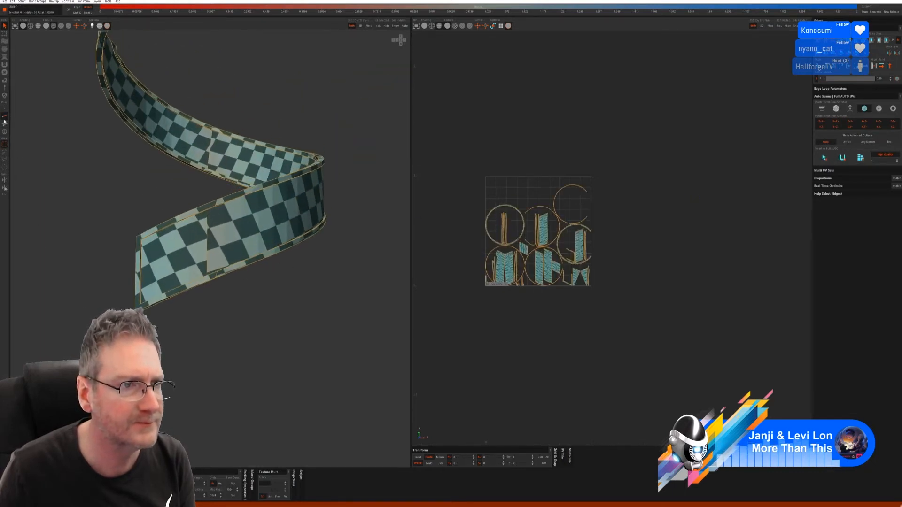
click(209, 254)
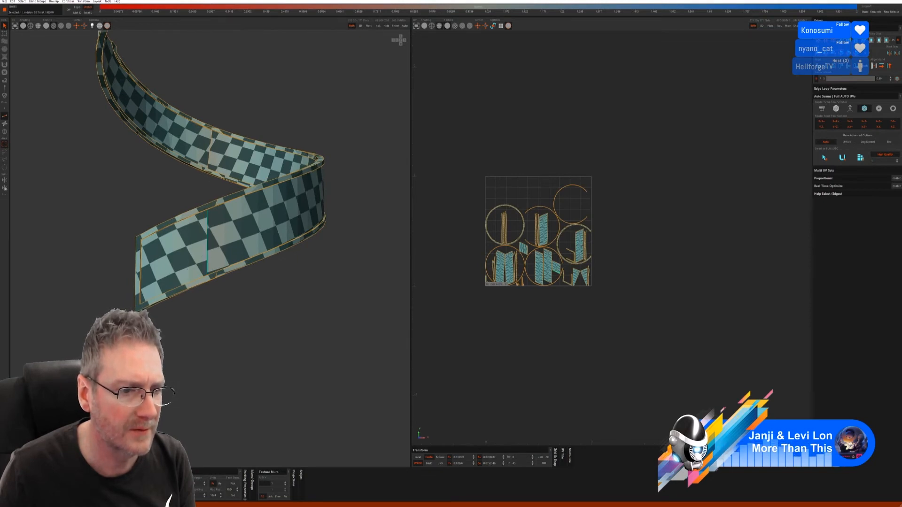
key(c)
alt+drag(276, 377, 220, 380)
alt+right_drag(219, 380, 204, 380)
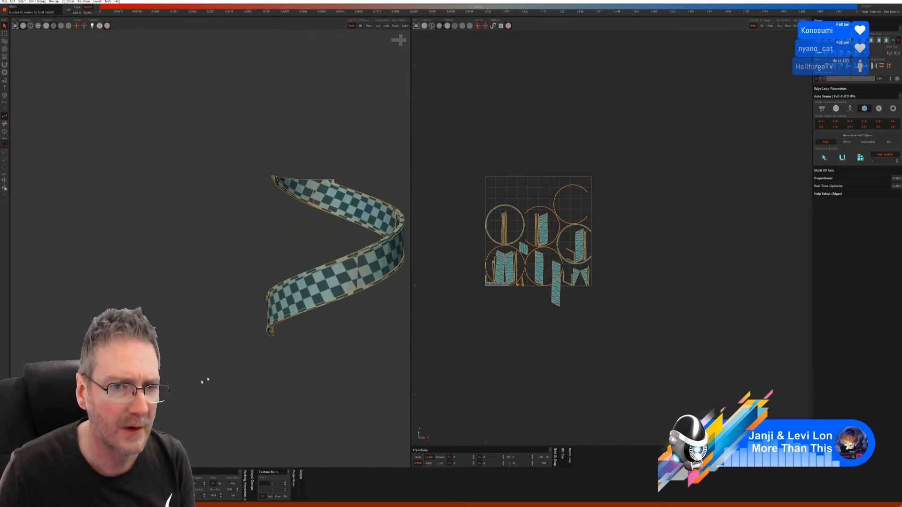
alt+middle_drag(203, 380, 173, 358)
alt+right_drag(173, 358, 230, 334)
click(192, 276)
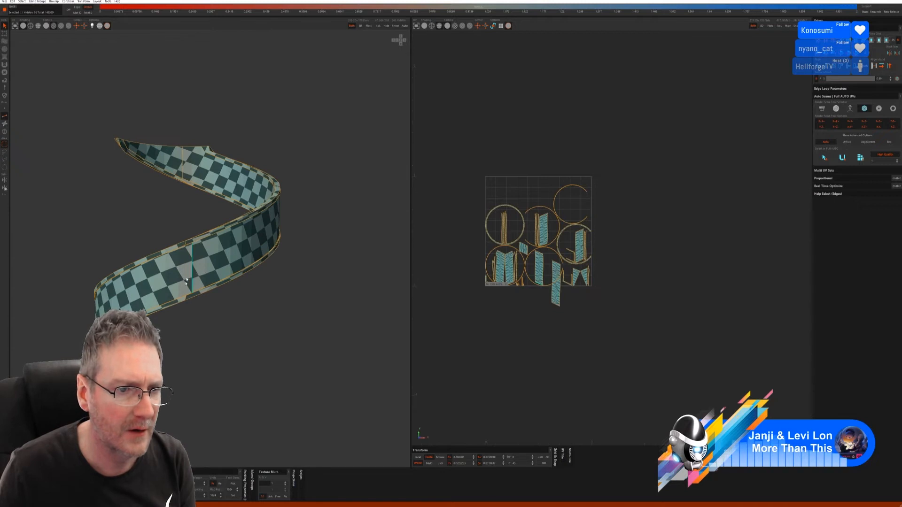
key(w)
- Weld the other two vertical seams on the upper band's outer face so its panels form one strip
alt+drag(334, 328, 243, 304)
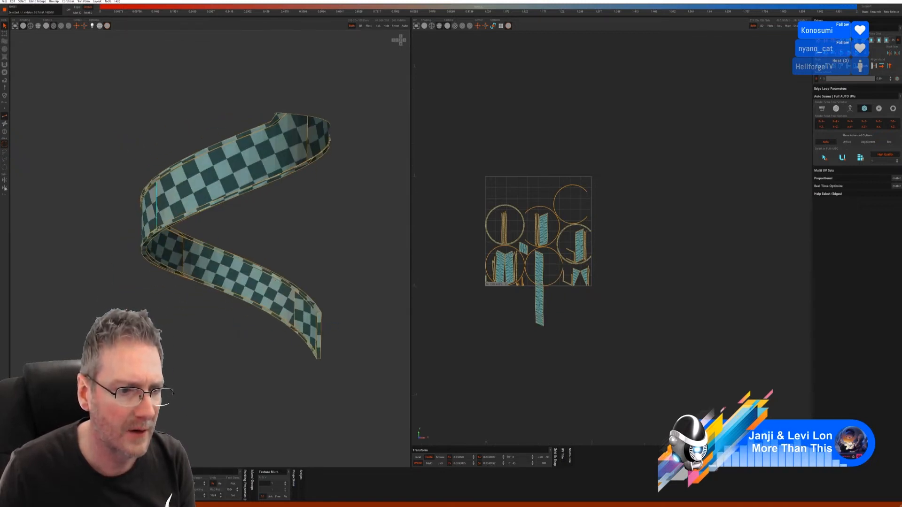
key(w)
alt+drag(285, 295, 276, 180)
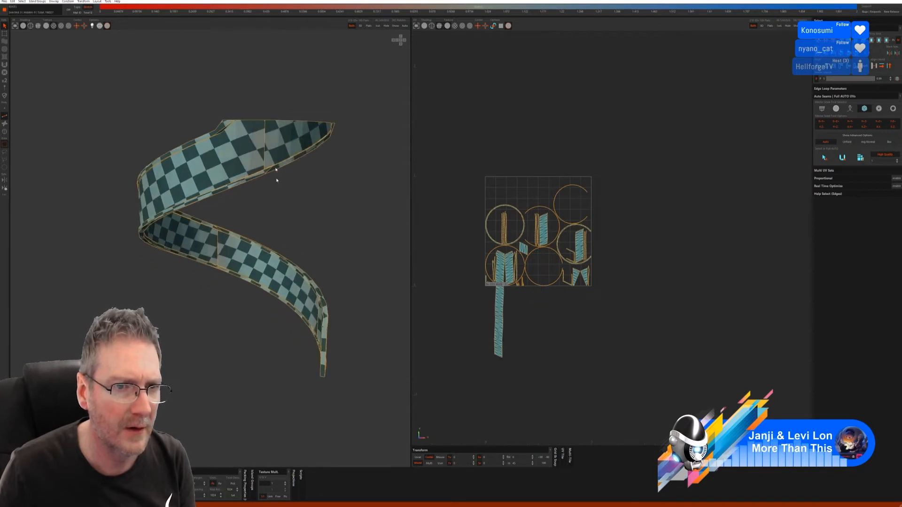
click(265, 153)
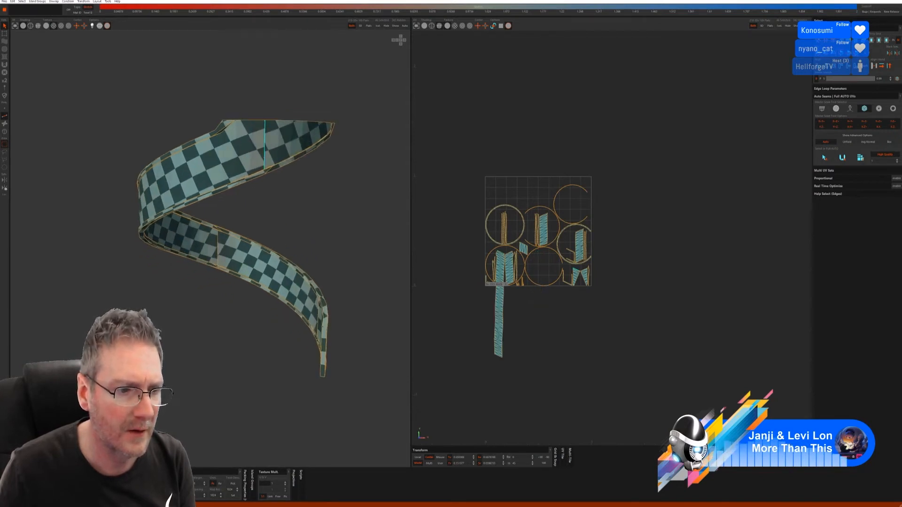
key(w)
- Weld the vertical seams on the upper spiral band's inner face so its panels form one continuous strip
alt+drag(265, 155, 243, 286)
click(132, 135)
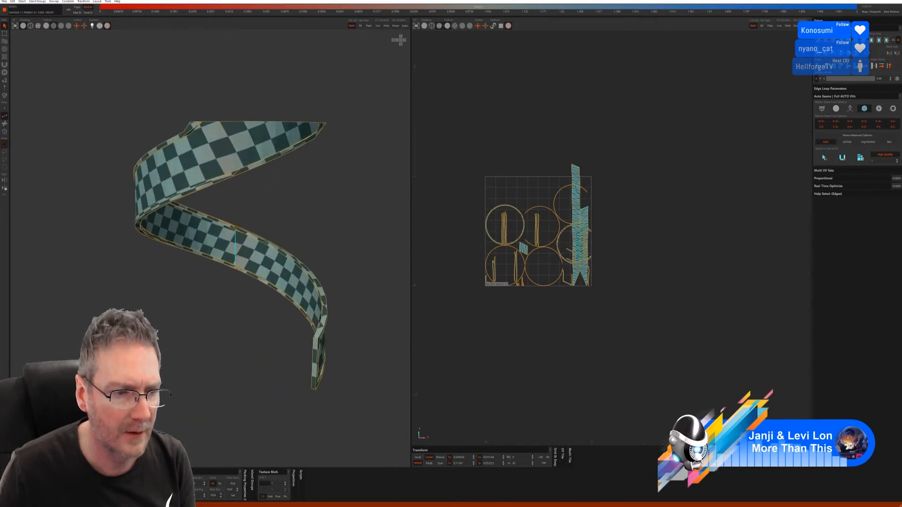
alt+drag(207, 391, 277, 330)
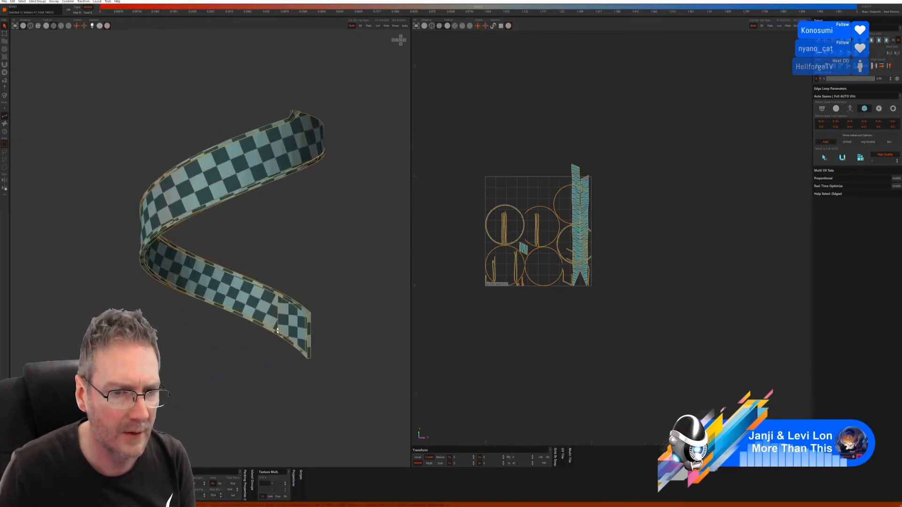
click(279, 314)
key(c)
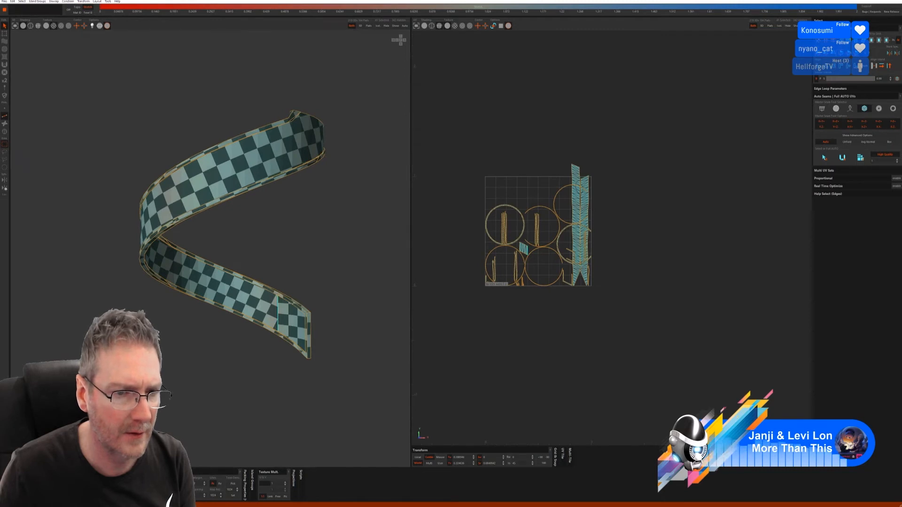
alt+drag(278, 376, 214, 377)
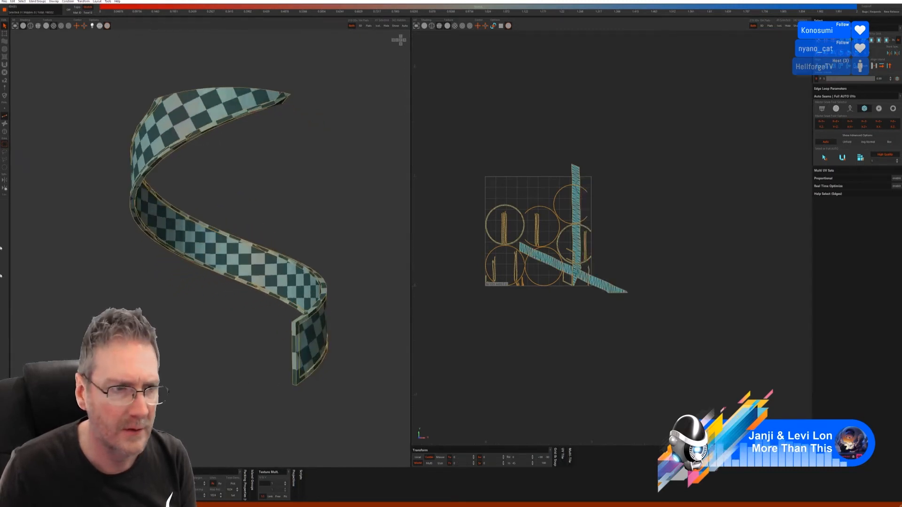
- Optimize the upper band's two long strip islands and turn the slanted inner-face strip upright
click(4, 132)
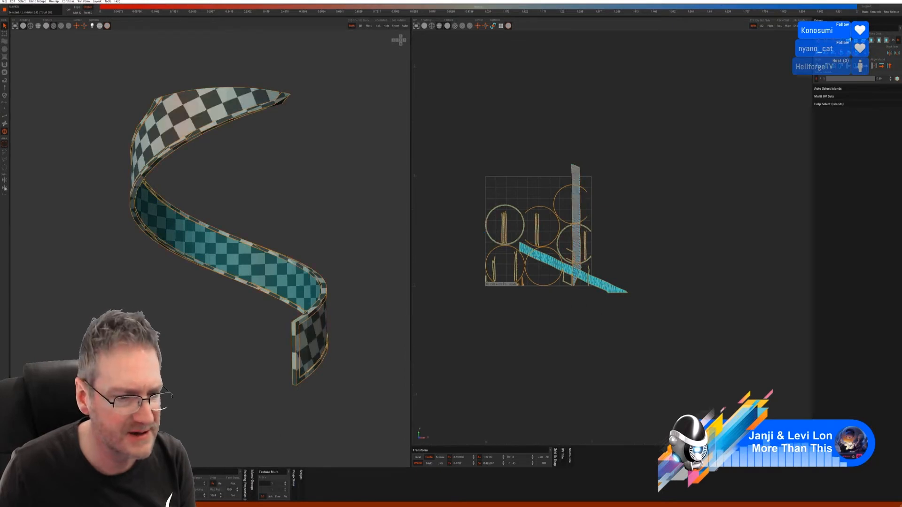
key(o)
click(578, 183)
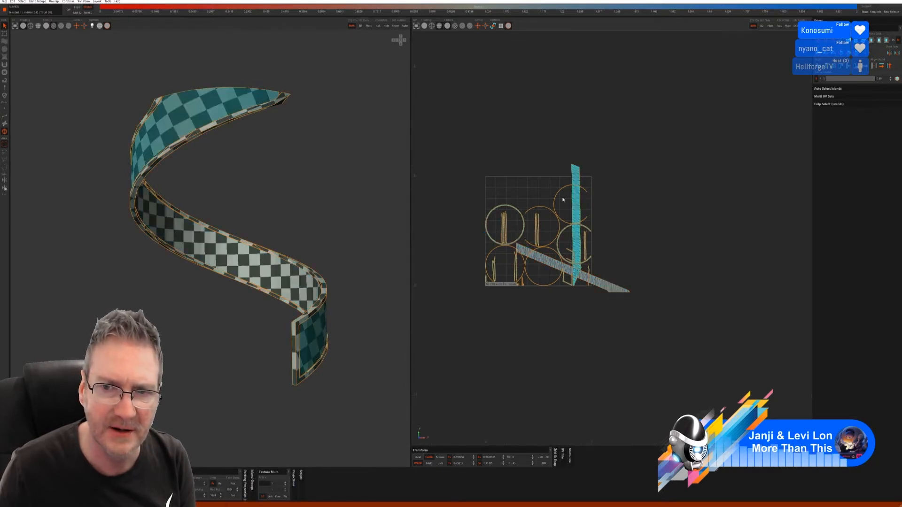
click(622, 297)
drag(613, 292, 500, 325)
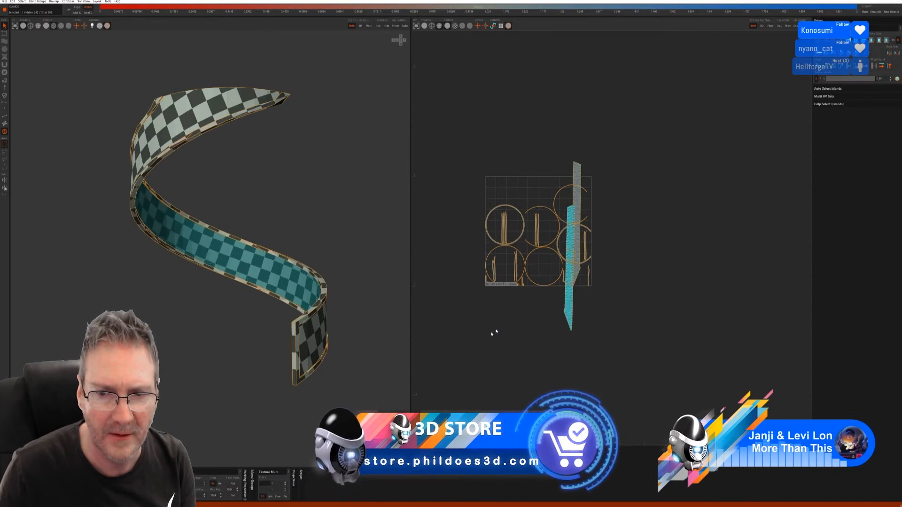
- Pack all of the upper band's islands into the UV tile and show the whole staircase again
click(448, 385)
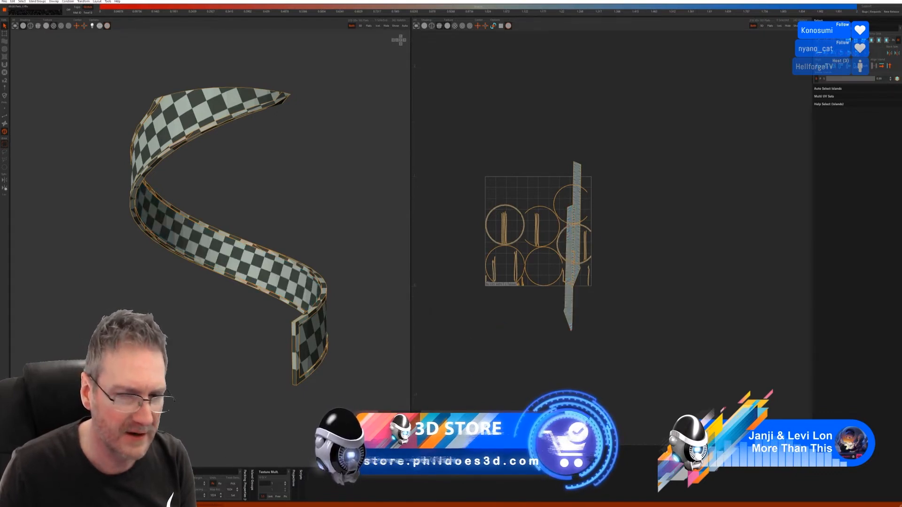
key(p)
middle_drag(268, 385, 333, 182)
click(398, 27)
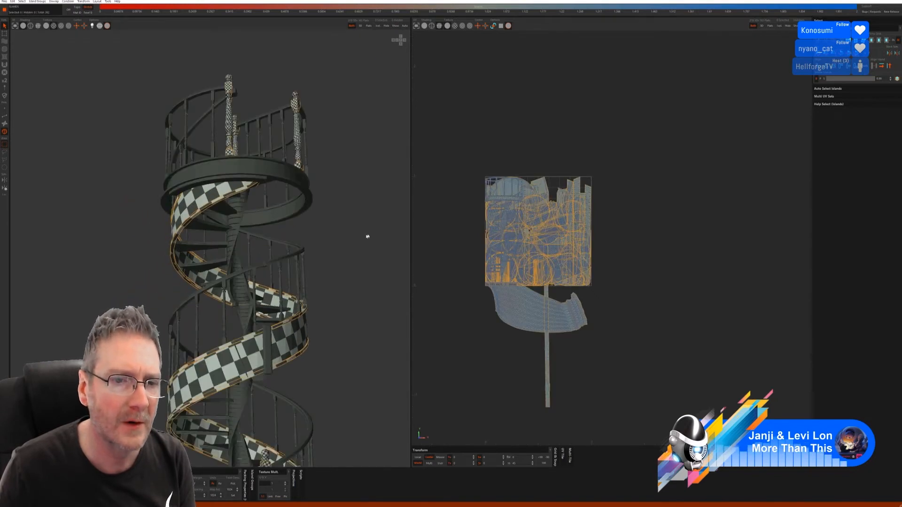
scroll(368, 236, down, 2)
middle_drag(368, 236, 312, 240)
middle_drag(324, 197, 338, 224)
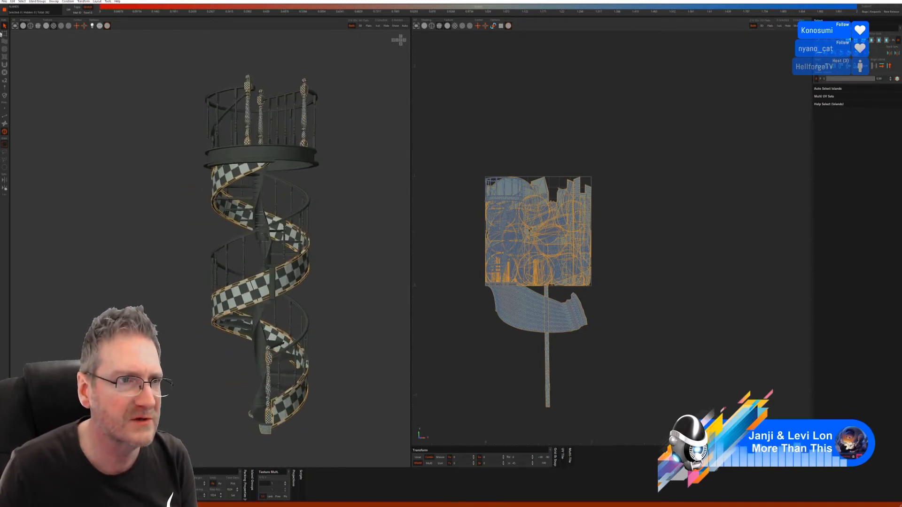
- Save the staircase as a new FBX binary file named SpiralStair
click(4, 1)
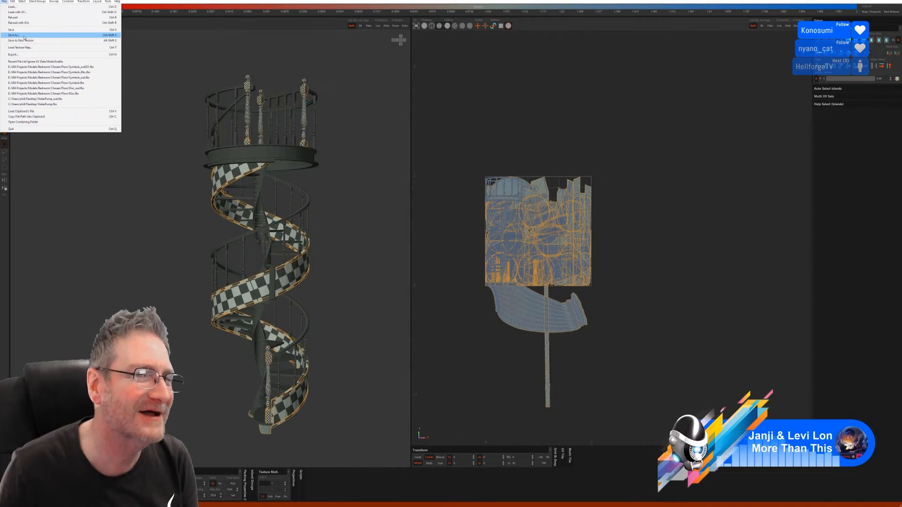
click(24, 37)
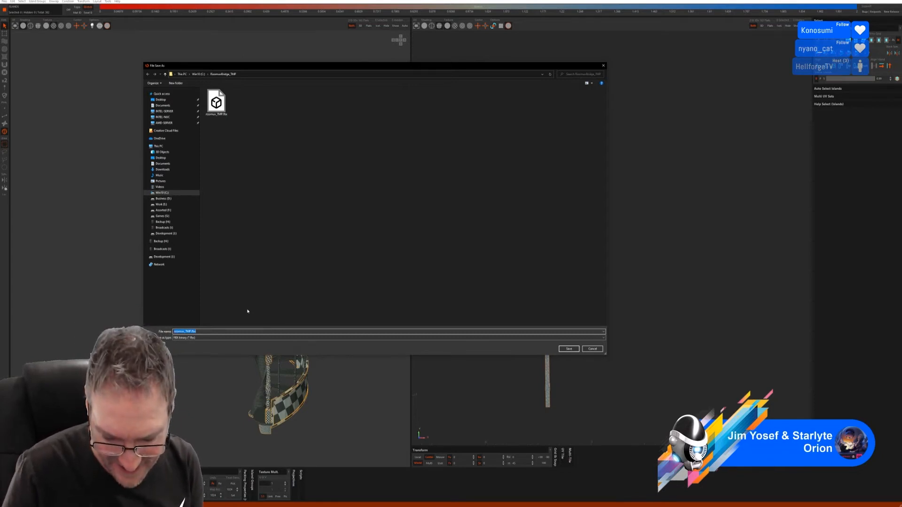
text(iralSteel)
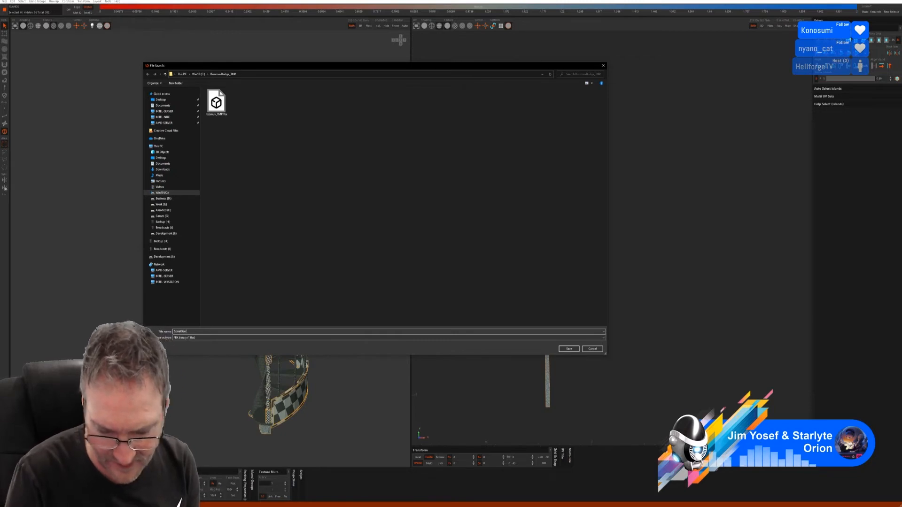
key(Return)
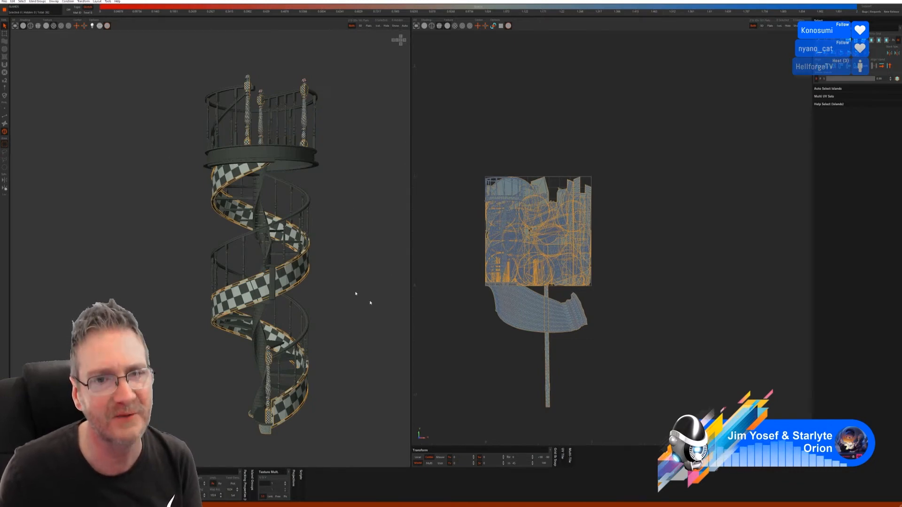
- Isolate the vertical ring band that runs around the edge of the staircase's top platform
alt+drag(322, 381, 308, 300)
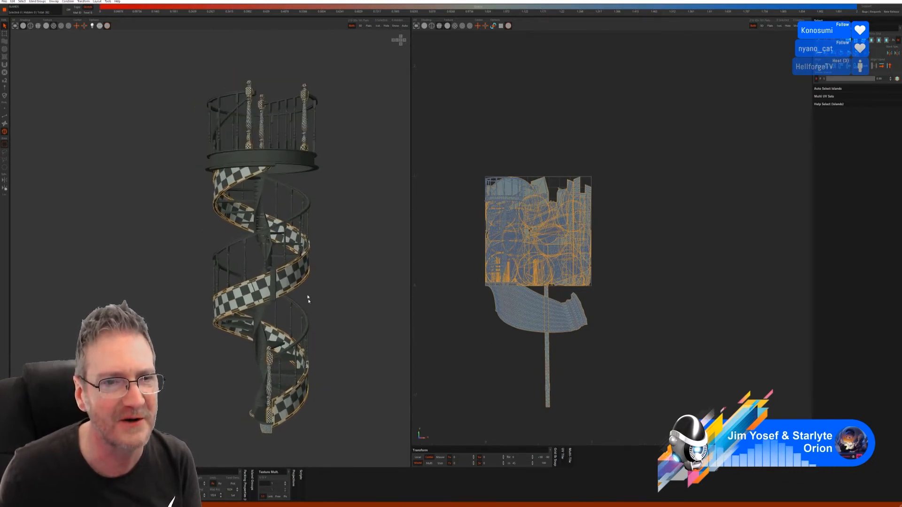
alt+middle_drag(308, 300, 310, 322)
alt+drag(310, 322, 311, 283)
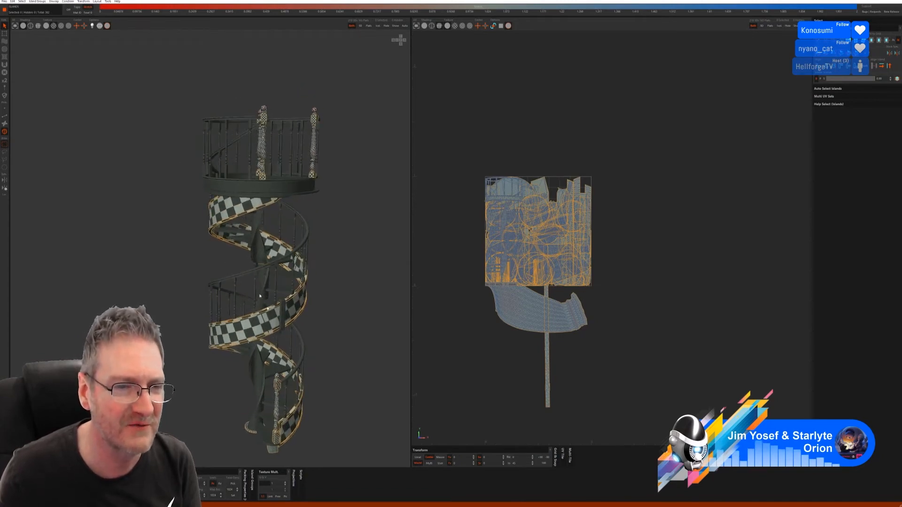
click(265, 192)
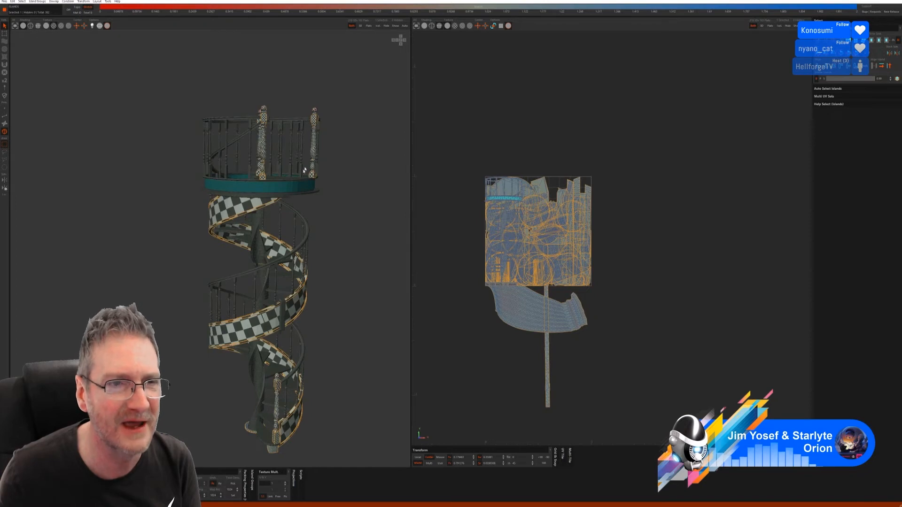
click(378, 26)
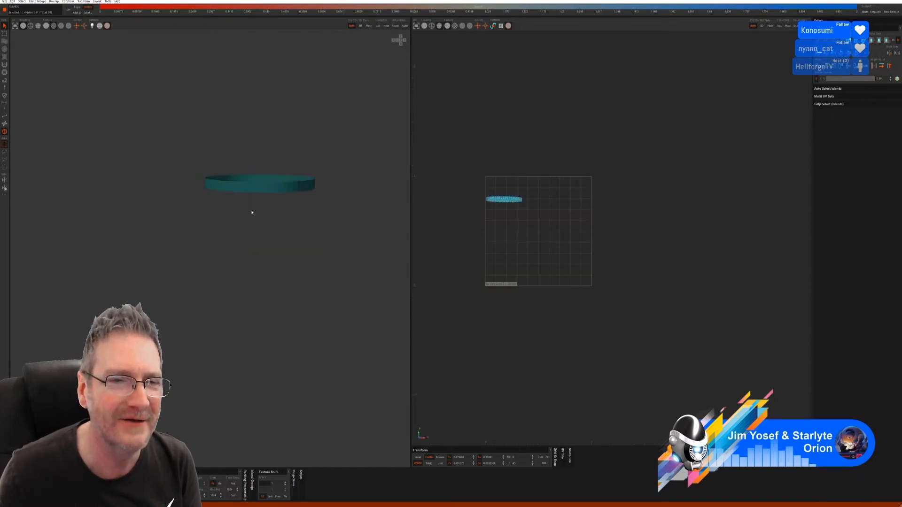
scroll(254, 214, up, 2)
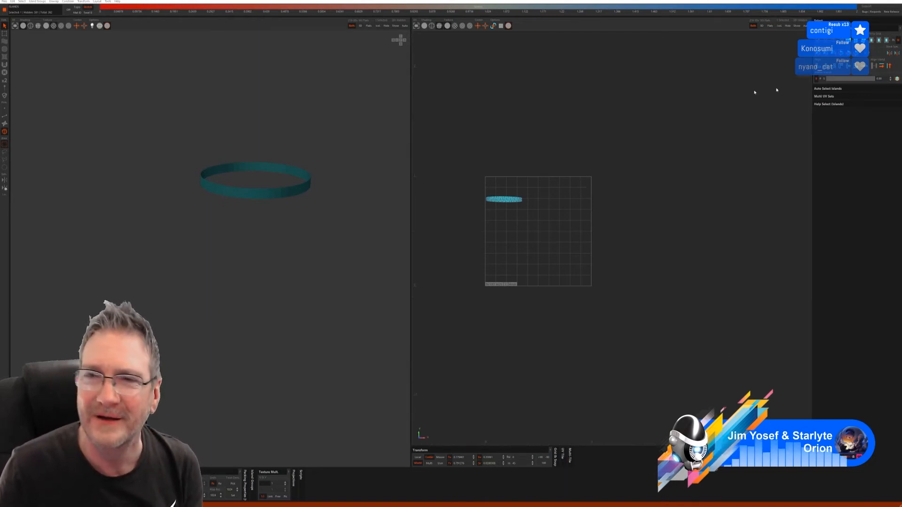
- Generate ring-style automatic seams with unfolding and packing for the platform's ring band, and show the whole staircase again
click(5, 116)
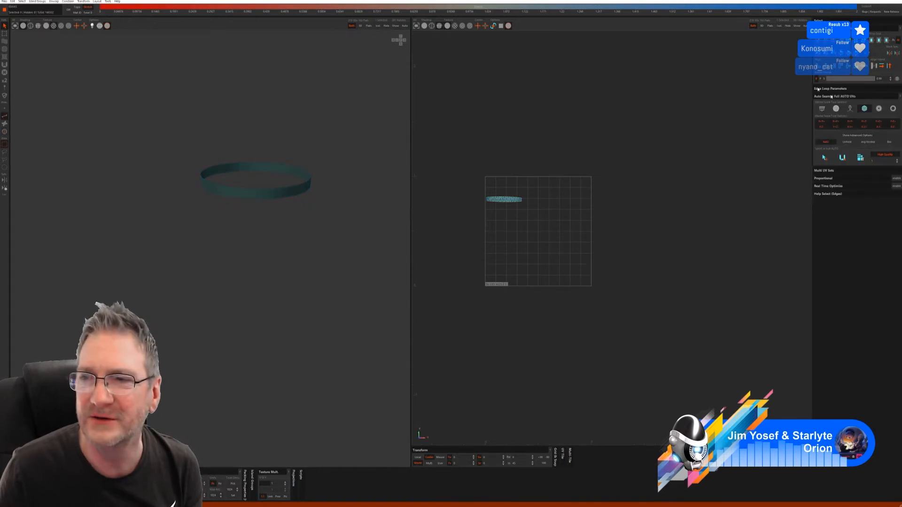
click(893, 108)
click(892, 139)
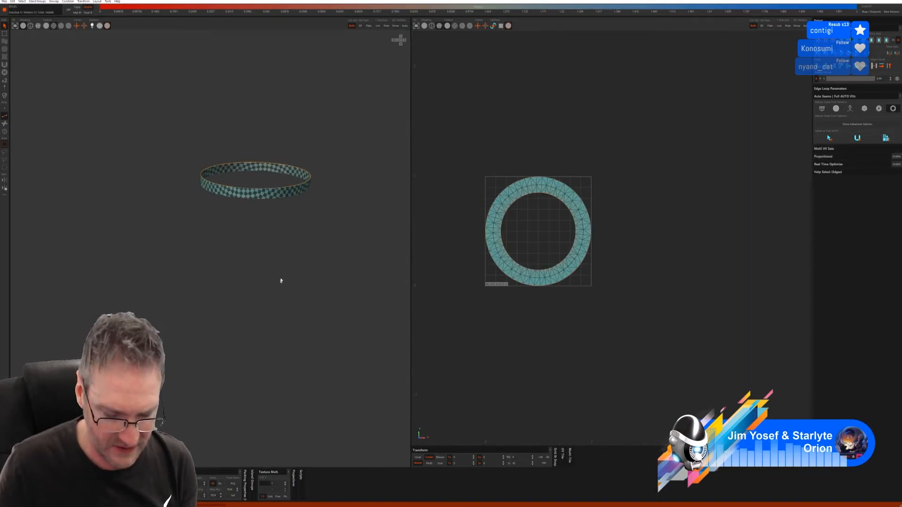
middle_drag(281, 281, 275, 254)
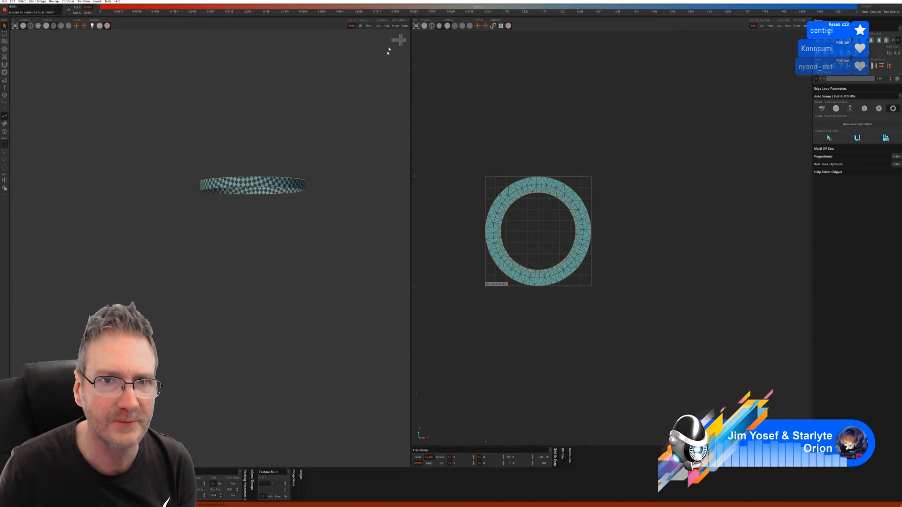
click(395, 26)
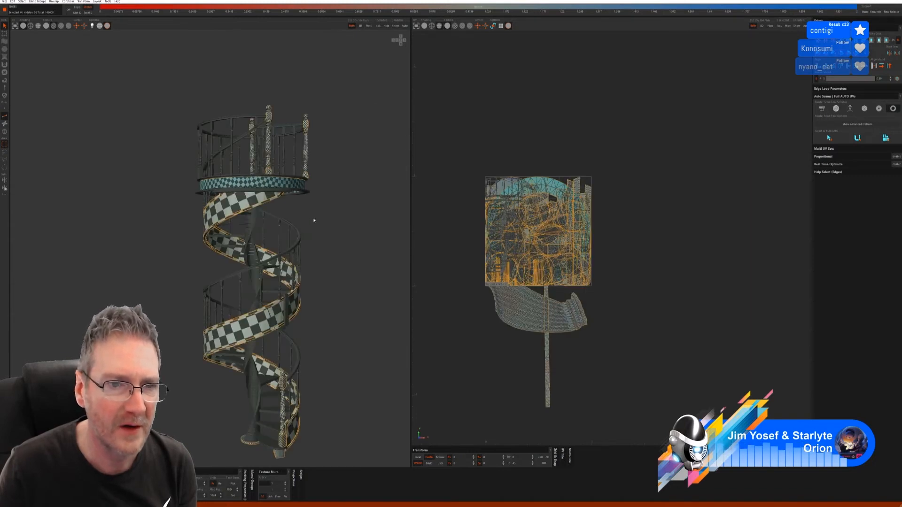
- Isolate the thin rim ring along the upper edge of the top platform's band
middle_drag(311, 241, 291, 216)
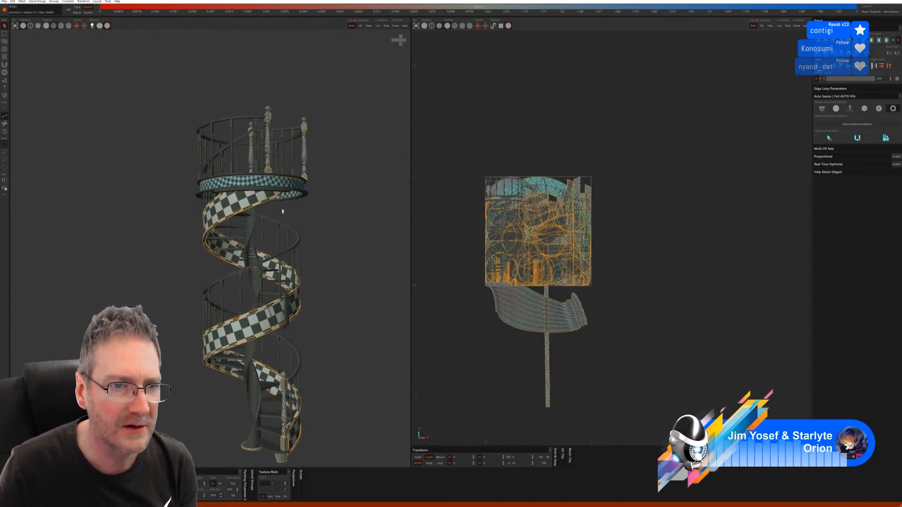
scroll(285, 212, up, 3)
click(5, 131)
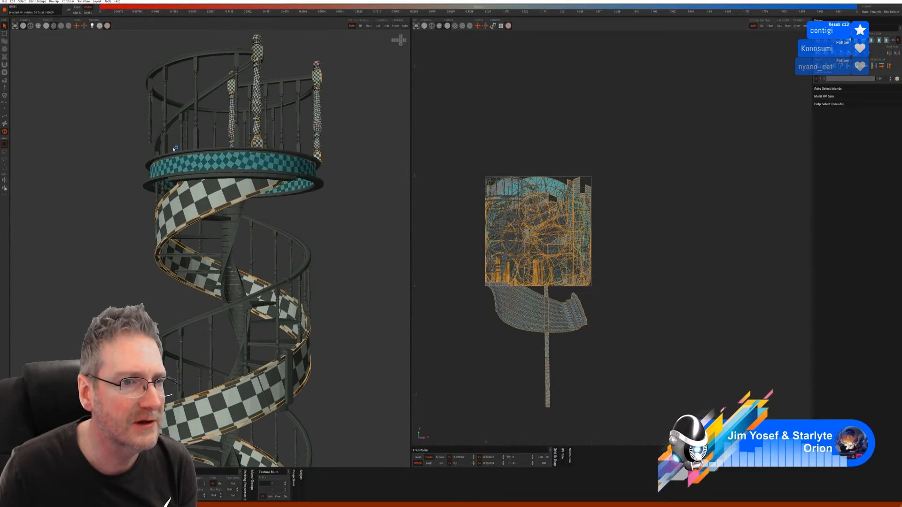
click(184, 158)
click(241, 165)
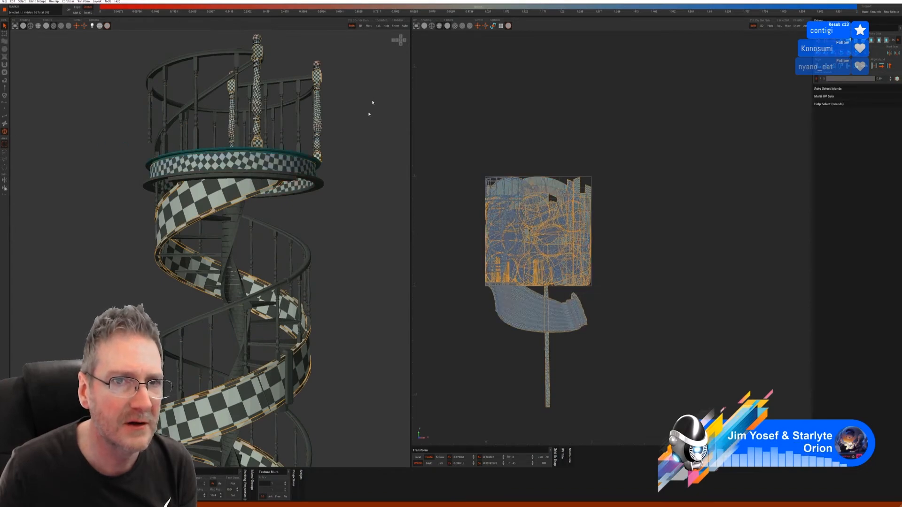
click(380, 28)
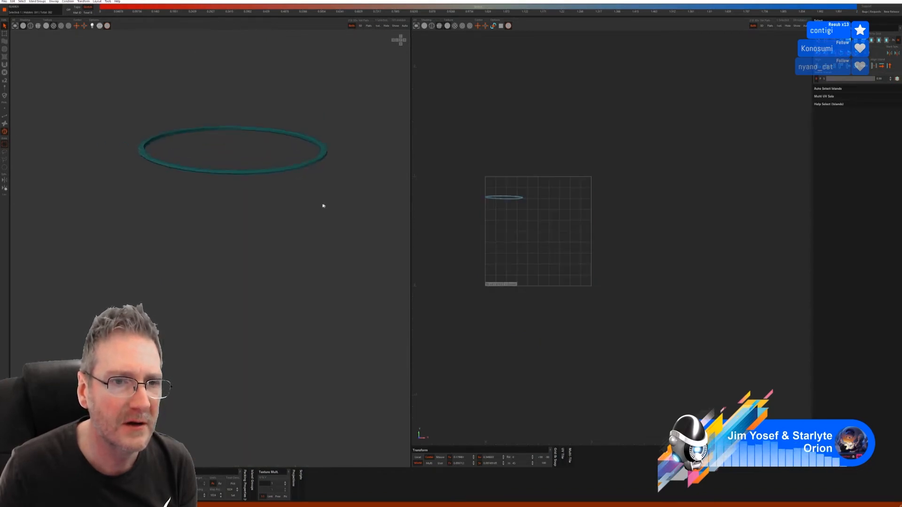
mouse_move(322, 201)
middle_down()
mouse_move(322, 182)
mouse_move(324, 197)
middle_up()
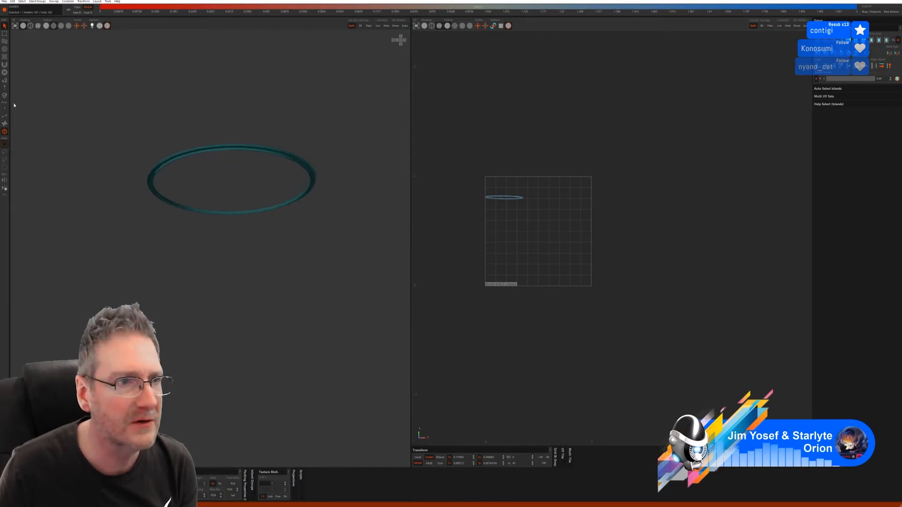
- Try unfolding the isolated rim with ring-style automatic seams and undo the result
click(5, 117)
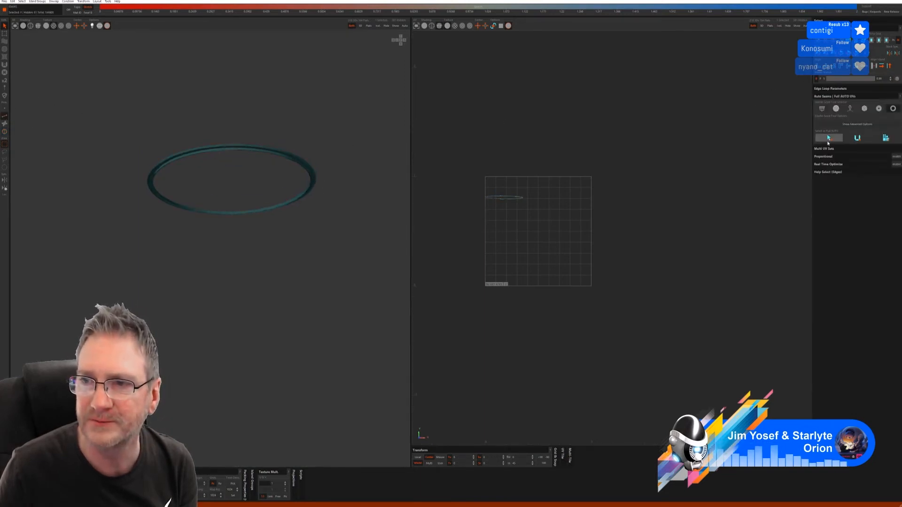
click(857, 138)
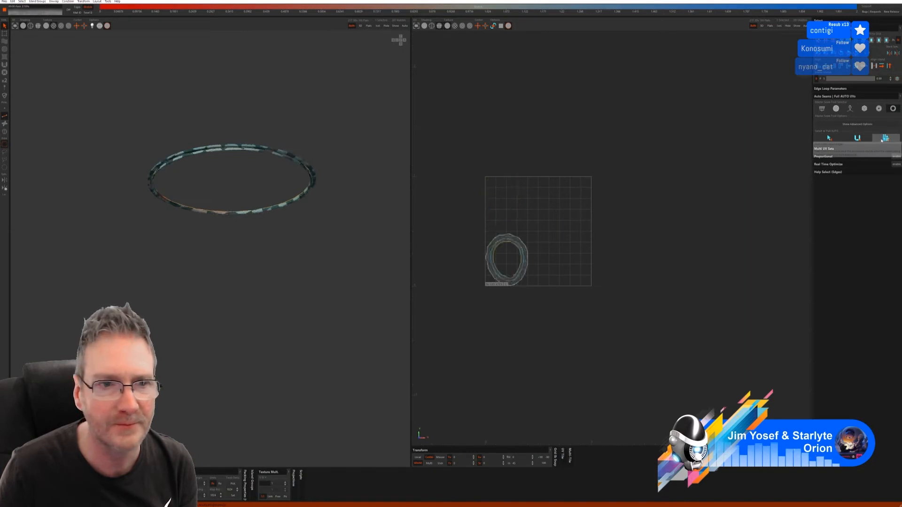
middle_drag(317, 220, 248, 256)
key(ctrl+z)
key(ctrl+z)
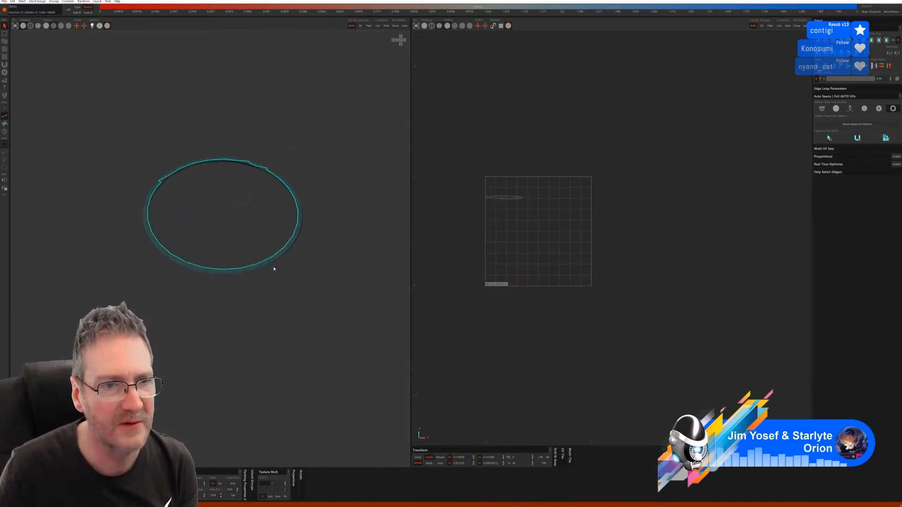
- Try automatic seam selection on the rim with the leaf, branch and trunk mode and the mode after it
click(829, 140)
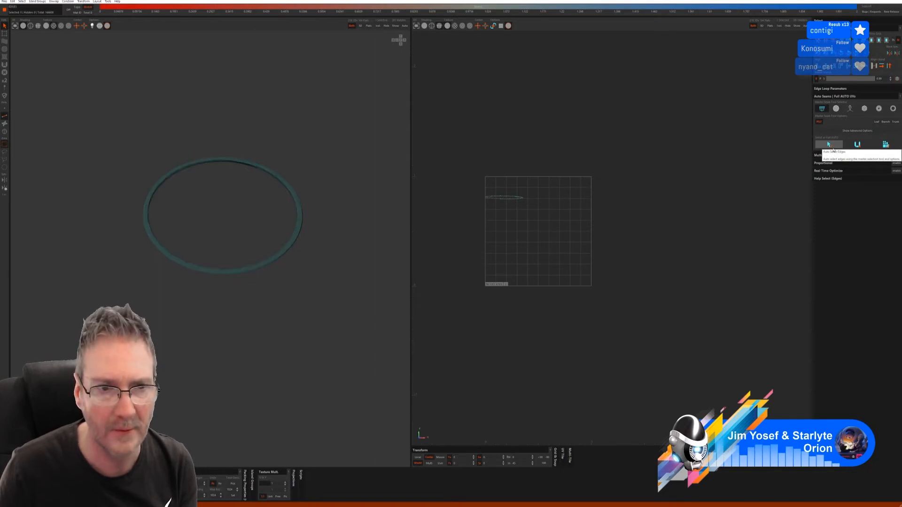
click(836, 108)
click(829, 152)
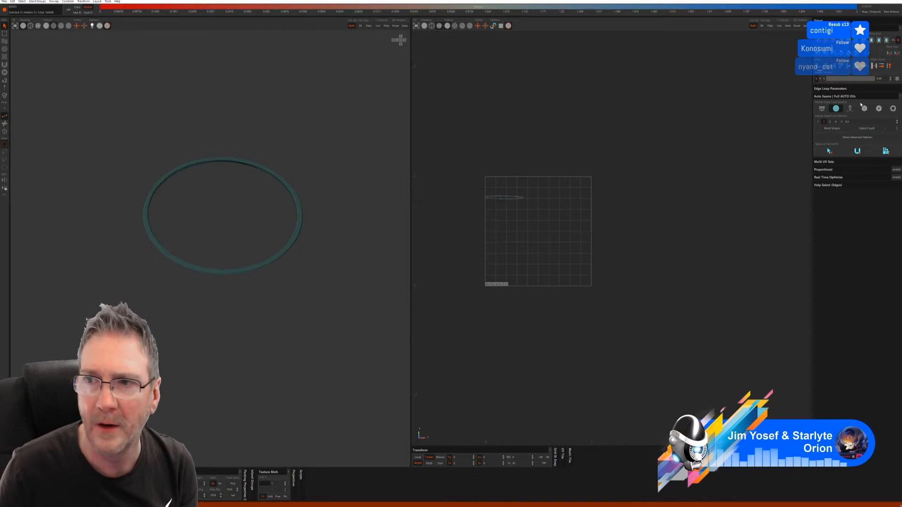
- Generate the rim's automatic seams with the third auto-seam mode, cutting, unfolding and packing the resulting loops
click(849, 108)
click(833, 146)
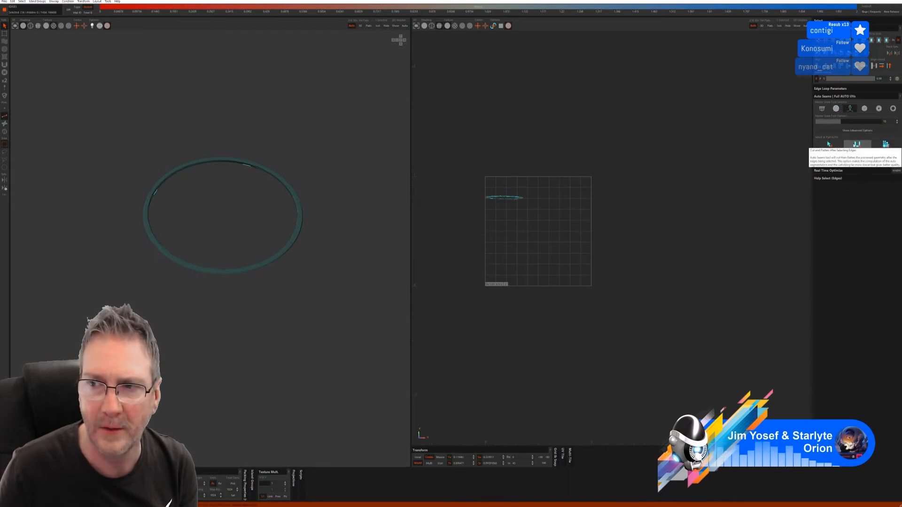
click(890, 145)
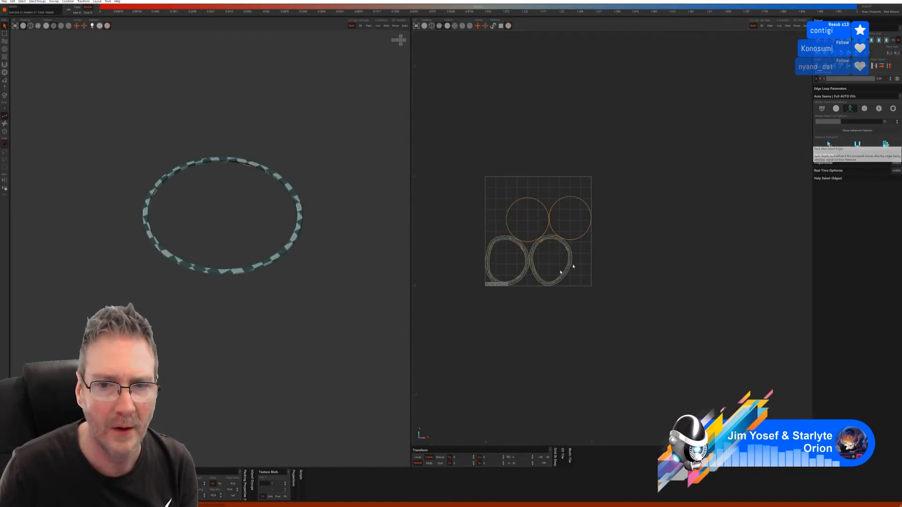
- Optimize the first distorted rim loop island repeatedly until its UV outline is rounder
mouse_move(280, 262)
alt+mouse_down()
mouse_move(292, 198)
mouse_move(277, 243)
alt+mouse_up()
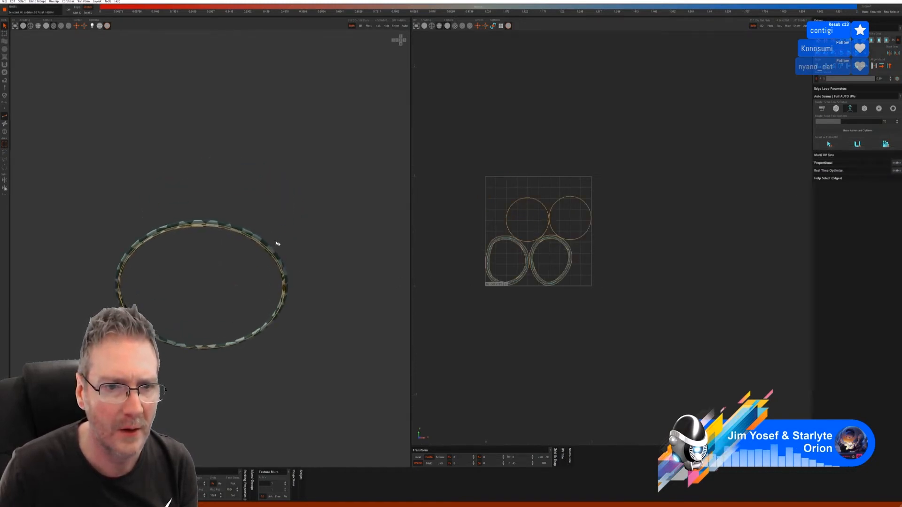
alt+right_drag(278, 244, 348, 245)
alt+middle_drag(475, 207, 454, 134)
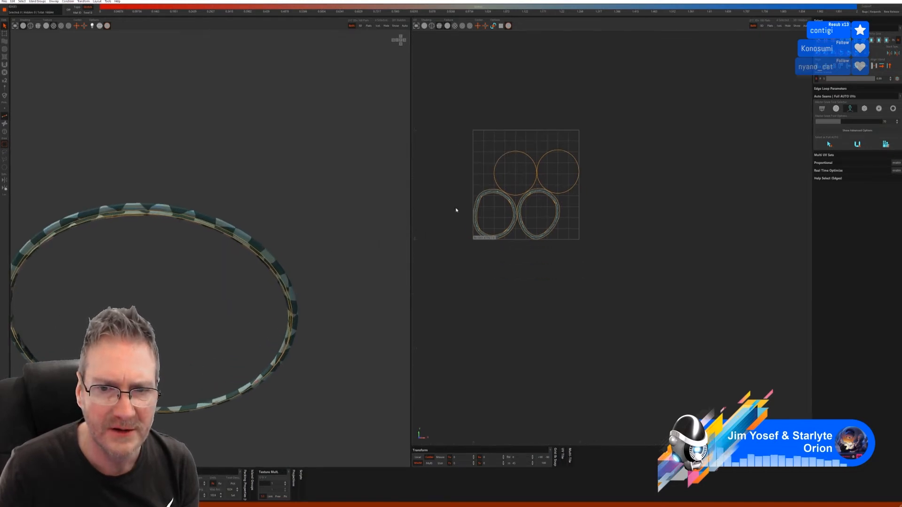
click(5, 133)
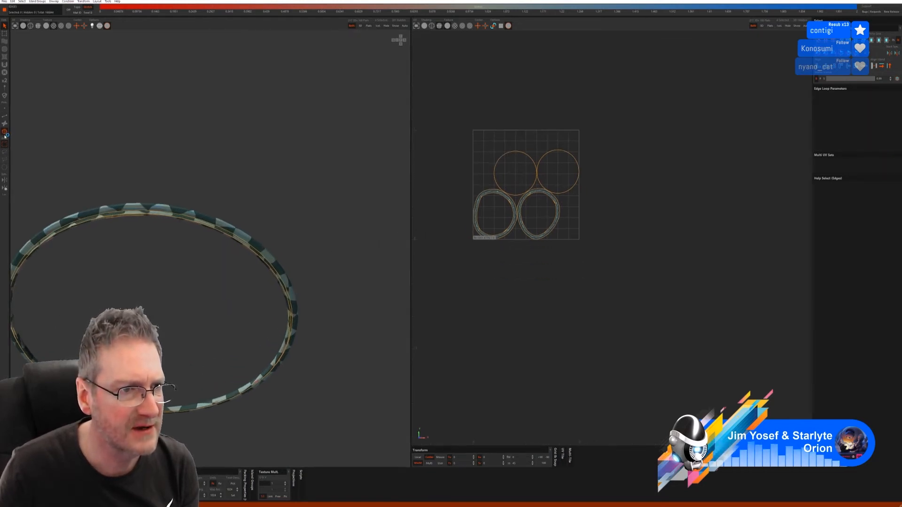
click(474, 213)
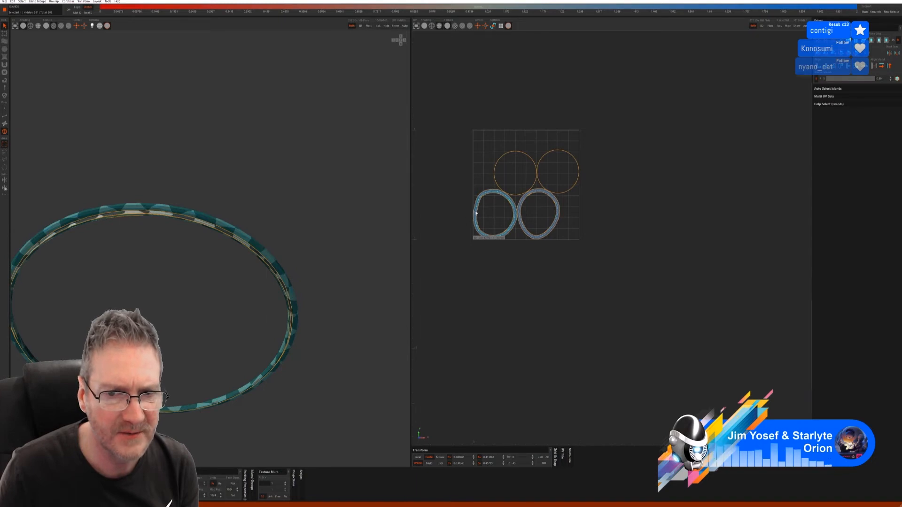
key(o)
key(o)
key(o)
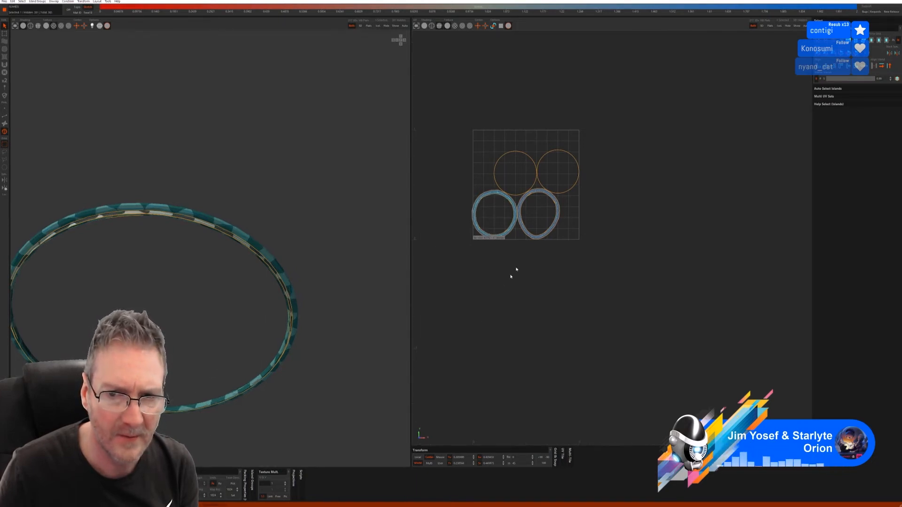
- Optimize the second distorted rim loop island and repack the rim's islands
click(539, 238)
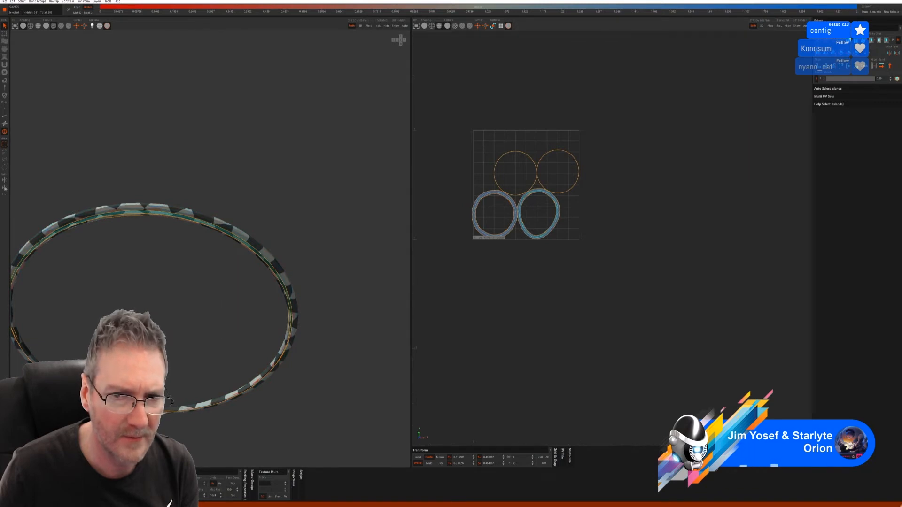
key(o)
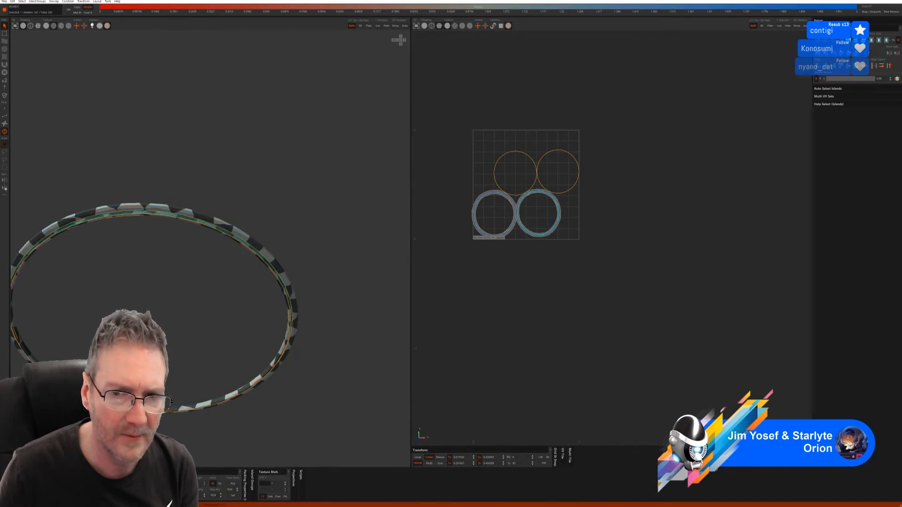
key(p)
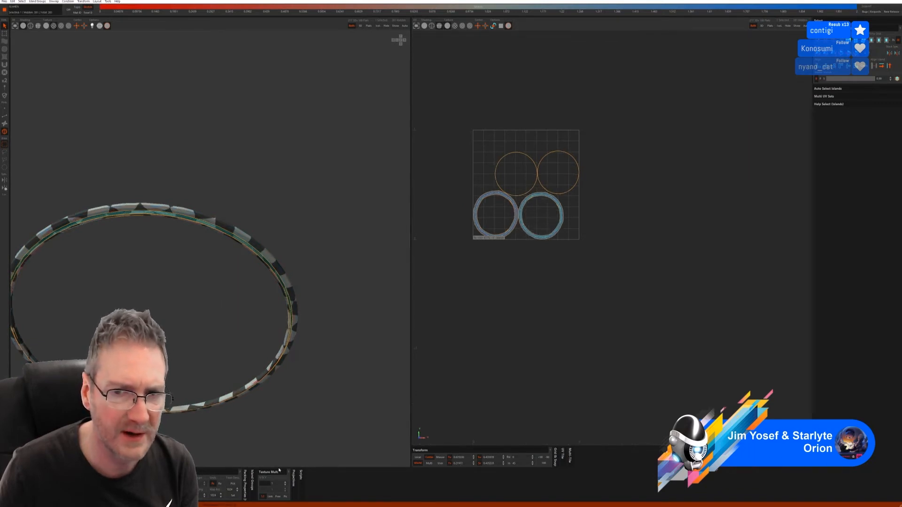
alt+drag(201, 332, 276, 270)
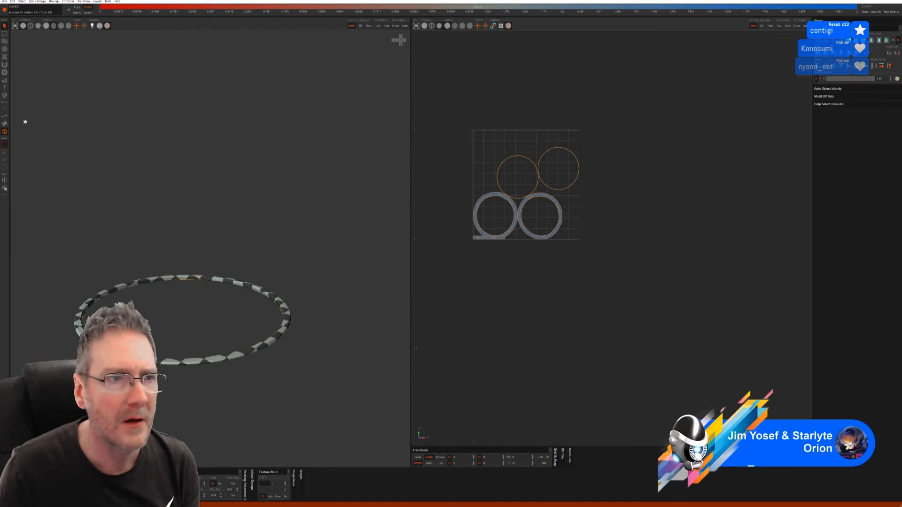
- Restore the whole staircase and isolate the flat outer ring below the top platform's checkered band
click(4, 116)
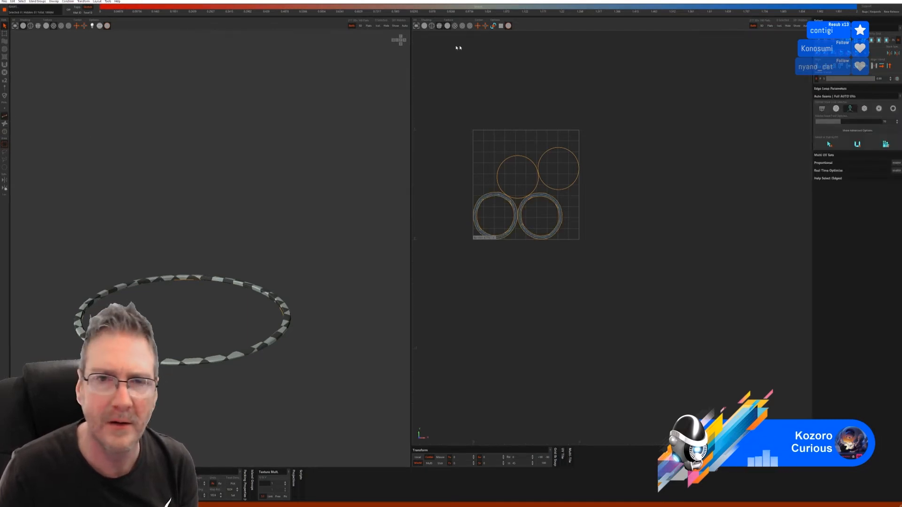
click(396, 25)
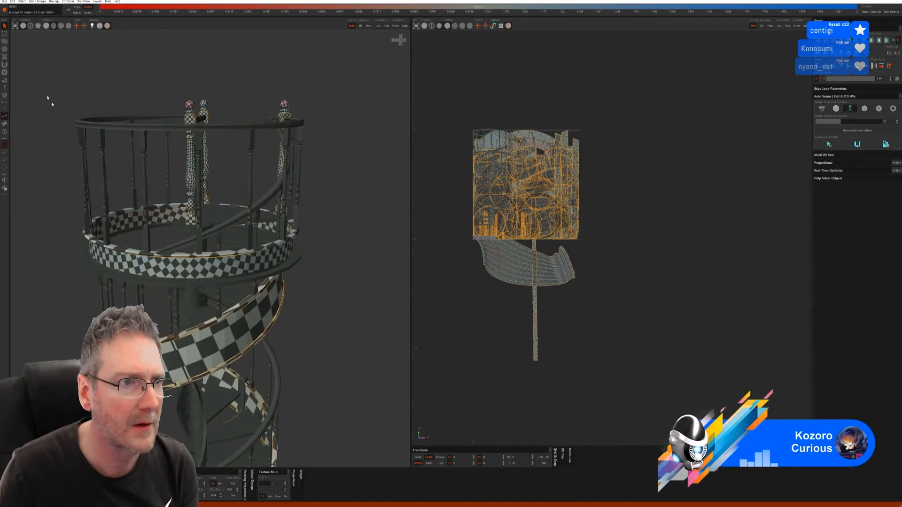
click(5, 132)
click(295, 261)
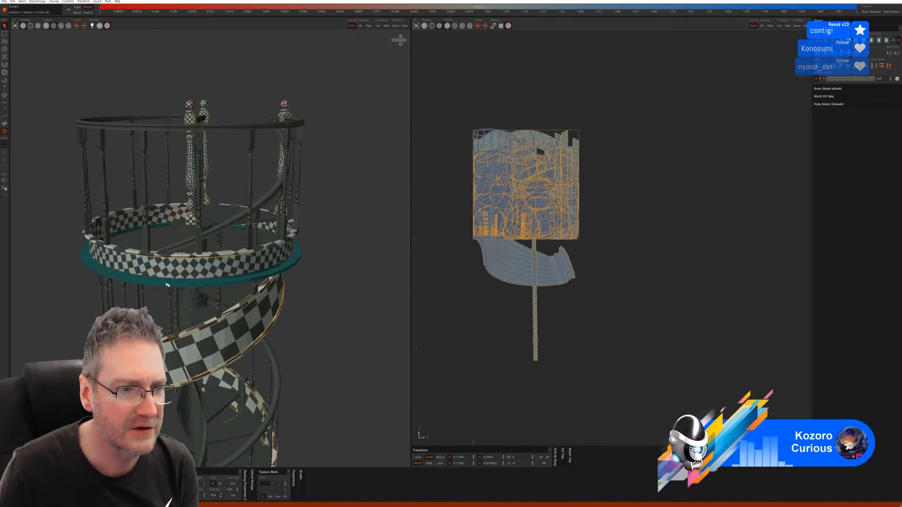
click(377, 25)
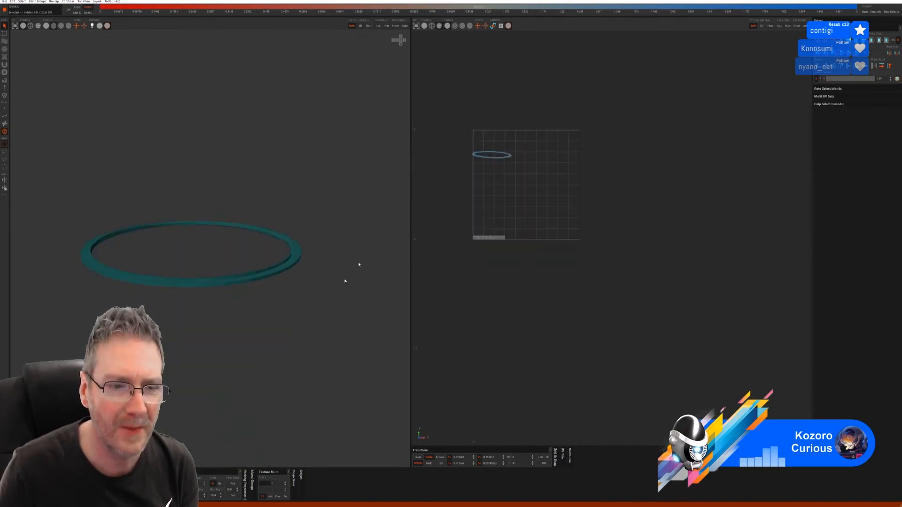
- Generate automatic seams on the flat outer ring with the third auto-seam mode, including cutting, unfolding and packing its loops
click(7, 117)
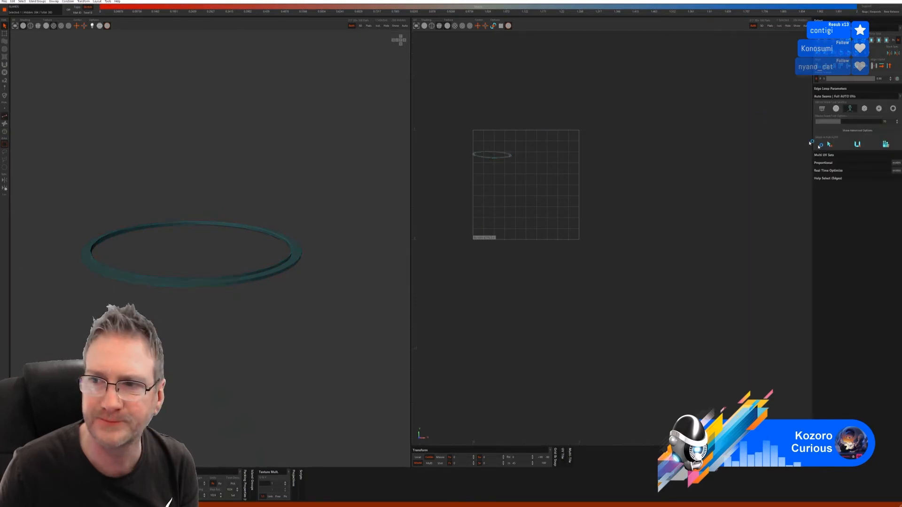
click(828, 145)
click(857, 146)
click(880, 146)
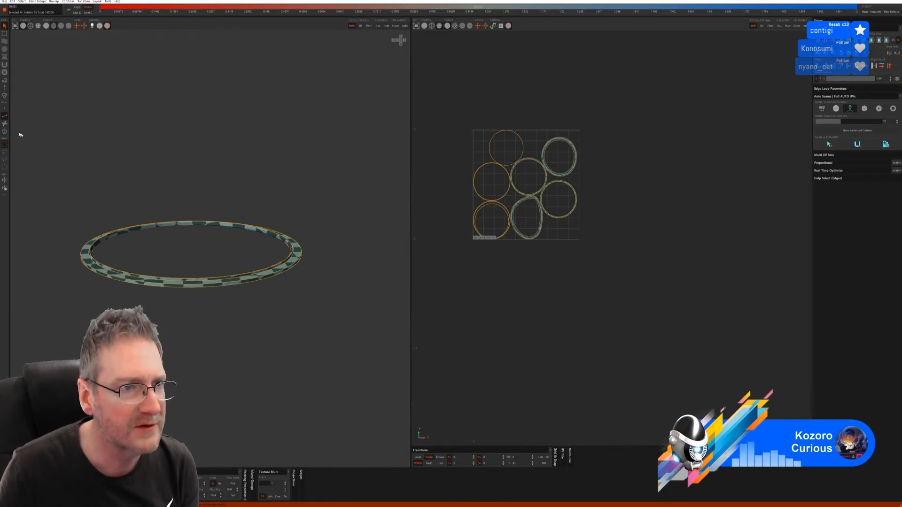
- Try unfolding the ring's most distorted loop island and undo the result
click(5, 132)
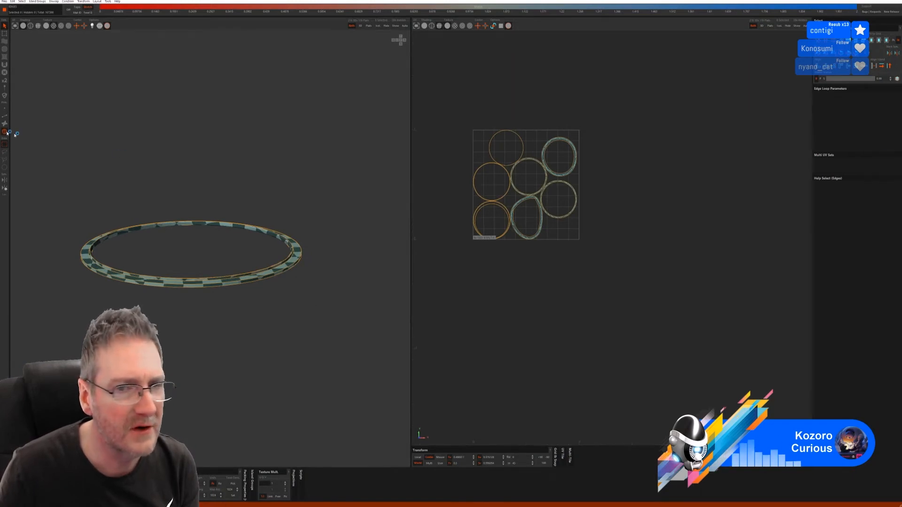
click(540, 229)
key(u)
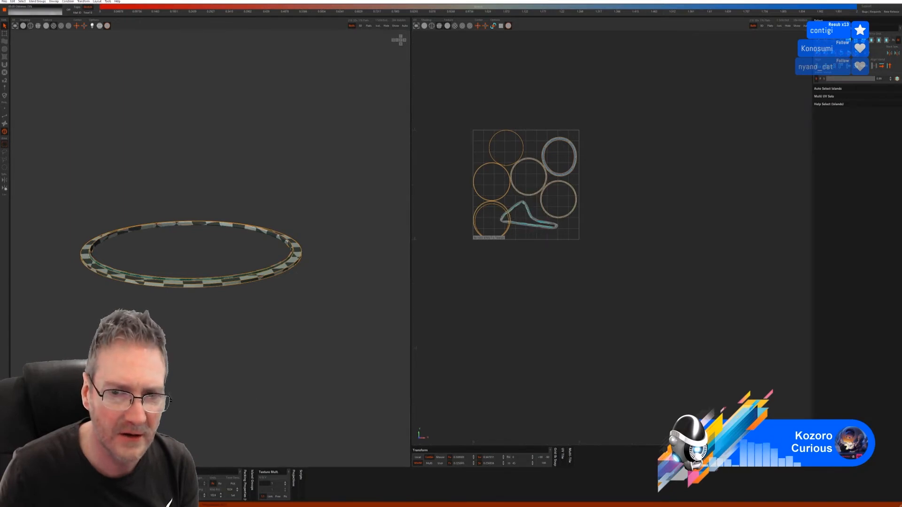
middle_drag(240, 318, 222, 306)
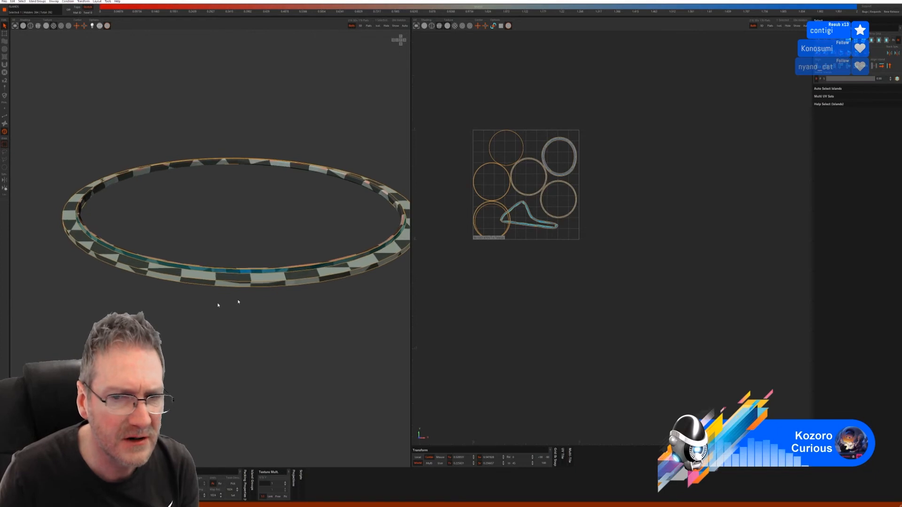
scroll(538, 234, up, 3)
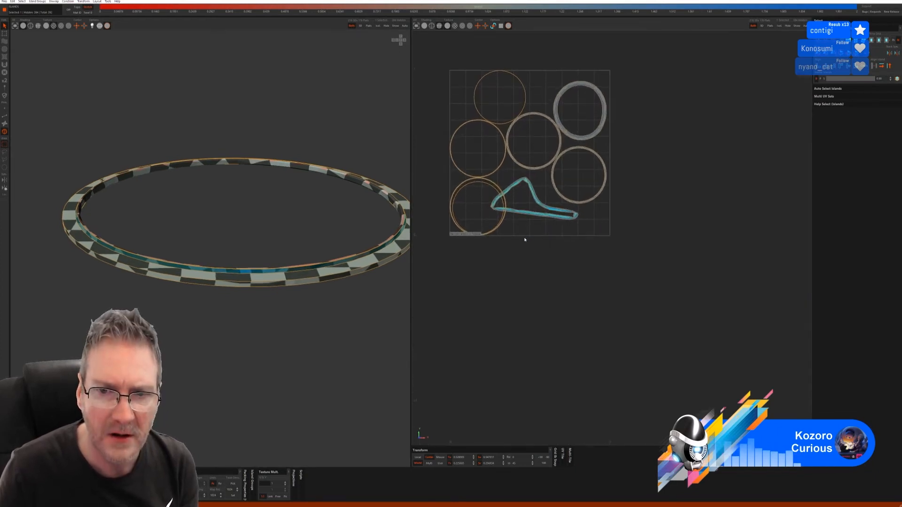
key(ctrl+z)
key(ctrl+z)
key(ctrl+z)
key(ctrl+z)
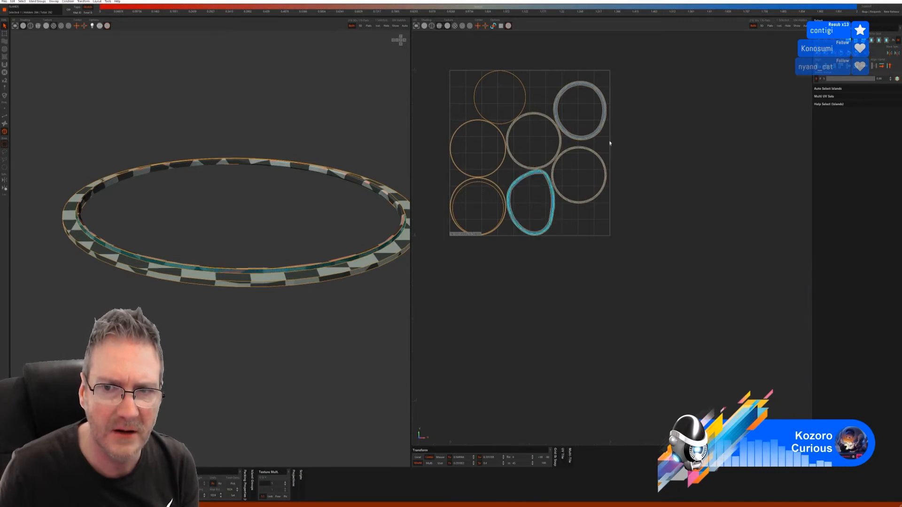
- Try unfolding the ring's distorted loop island repeatedly to even out its shape
alt+drag(295, 314, 277, 273)
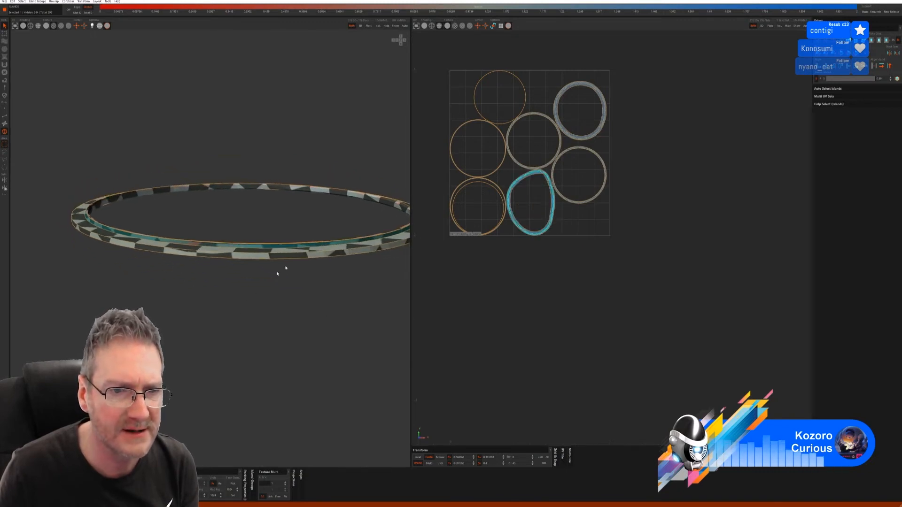
click(309, 299)
alt+drag(309, 299, 295, 291)
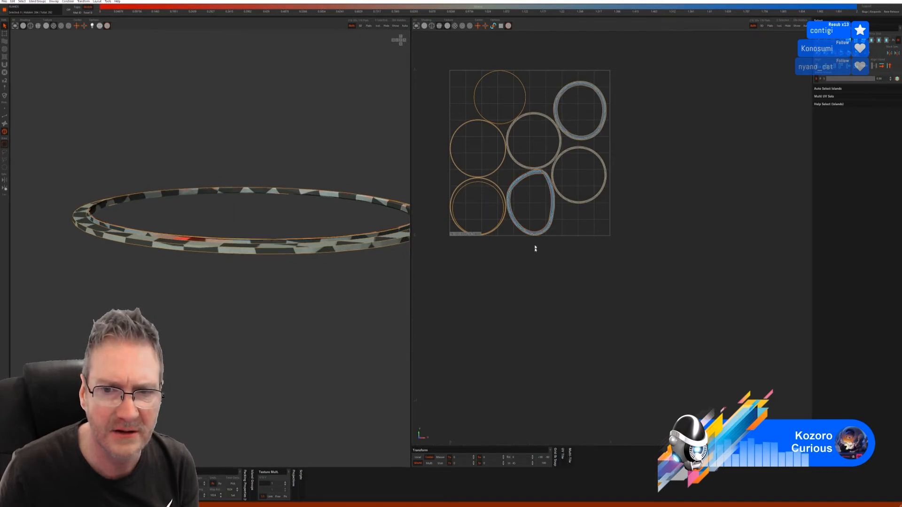
click(529, 236)
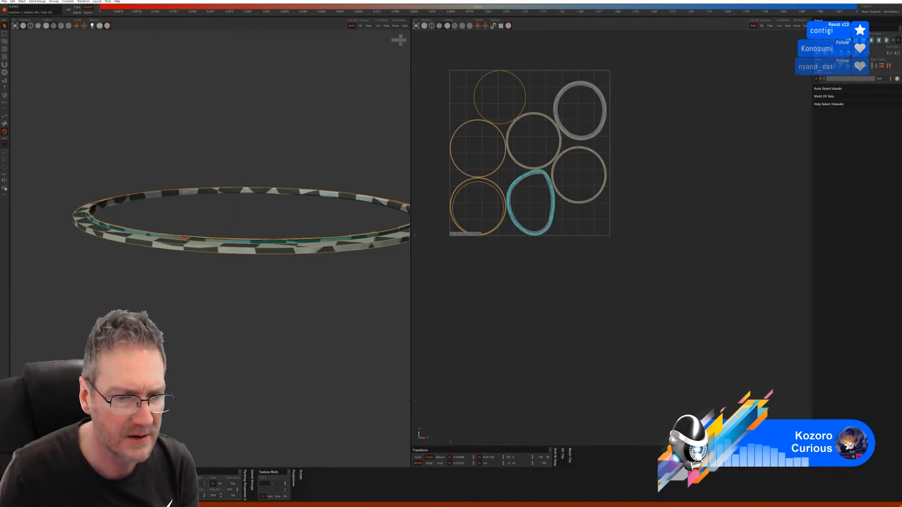
key(u)
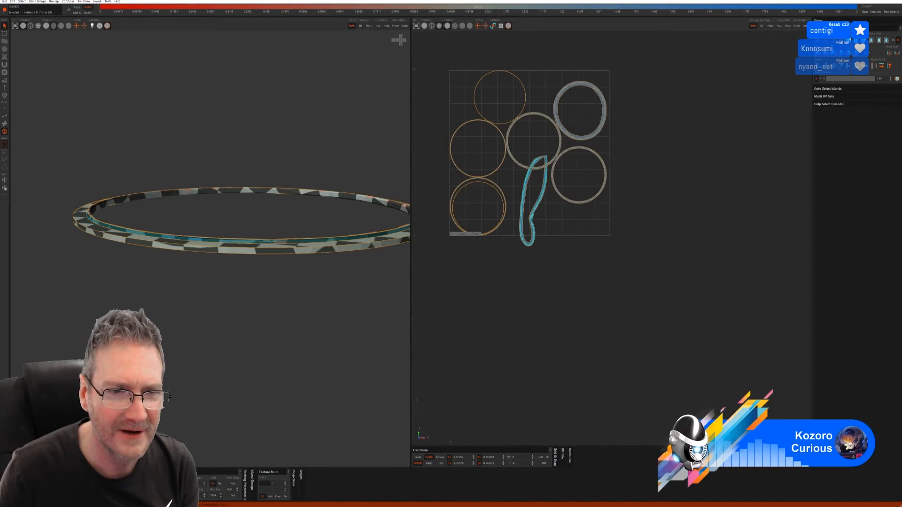
key(u)
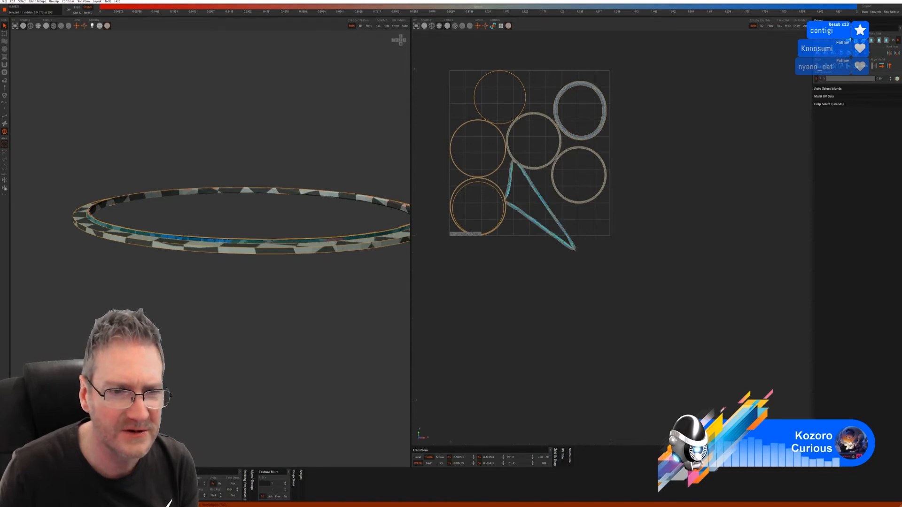
key(u)
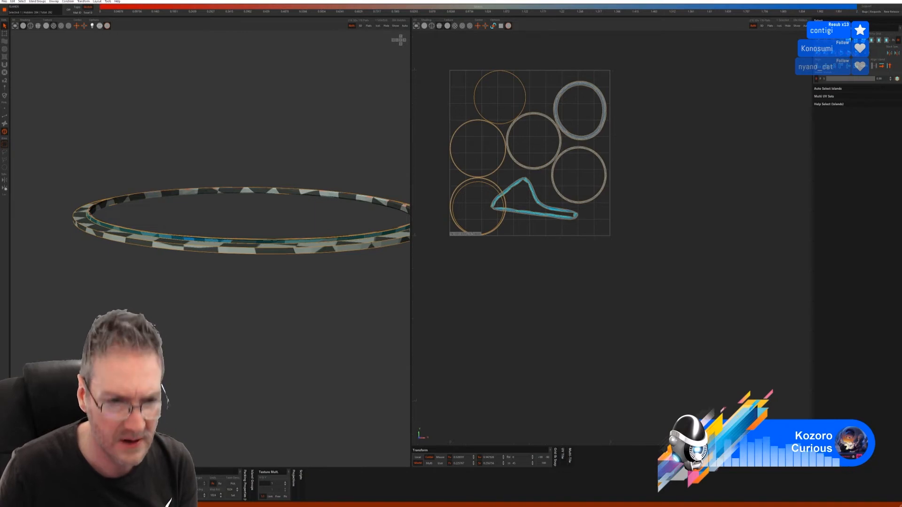
key(u)
key(u)
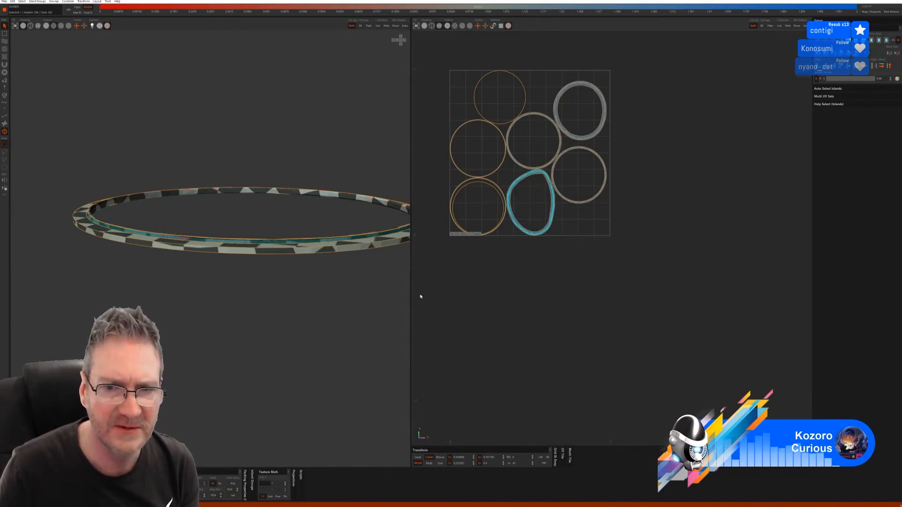
- Examine the ring's seams and the stretched area along its inner edge from several angles
click(306, 304)
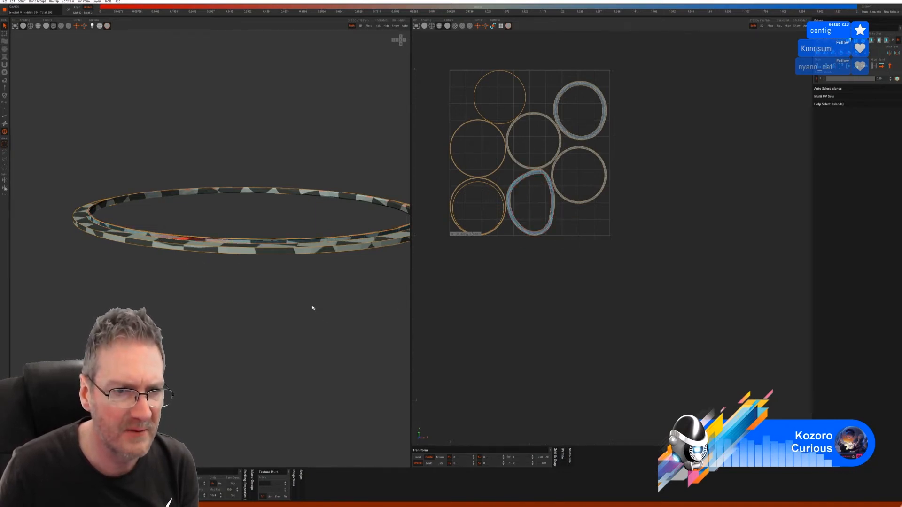
alt+drag(312, 308, 231, 306)
alt+right_drag(230, 306, 164, 319)
alt+drag(164, 319, 219, 318)
alt+right_drag(219, 318, 244, 308)
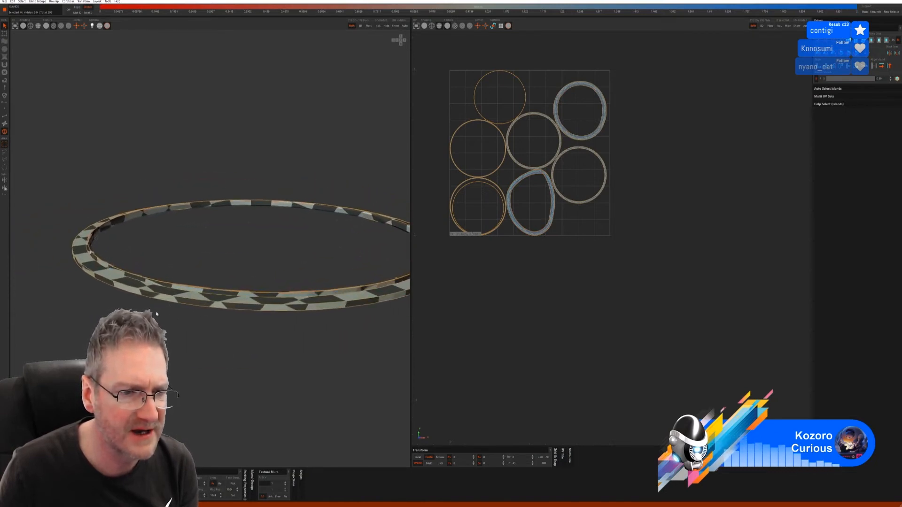
alt+middle_drag(244, 307, 96, 324)
alt+drag(97, 324, 106, 343)
alt+middle_drag(105, 343, 223, 280)
alt+drag(223, 279, 158, 271)
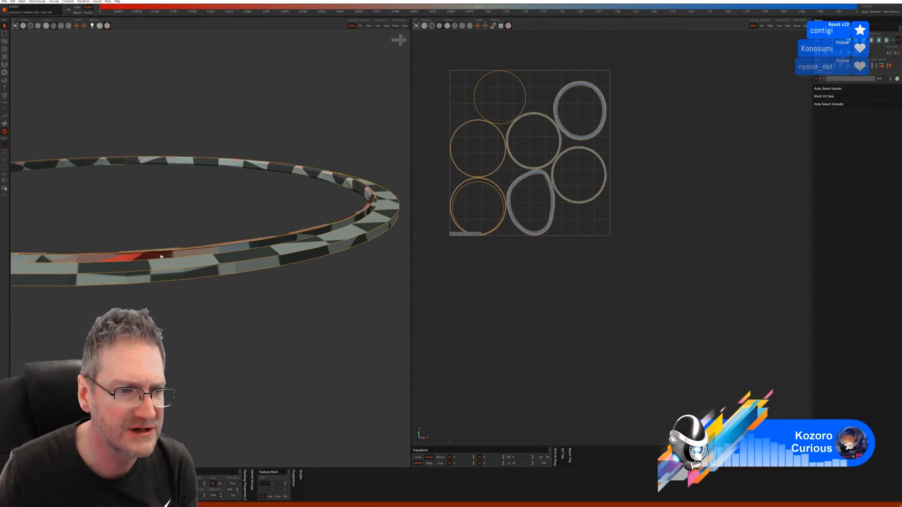
- Restore the whole staircase and isolate only the distorted loop island of the ring below the platform's band
click(395, 26)
middle_drag(293, 263, 215, 290)
scroll(215, 290, up, 3)
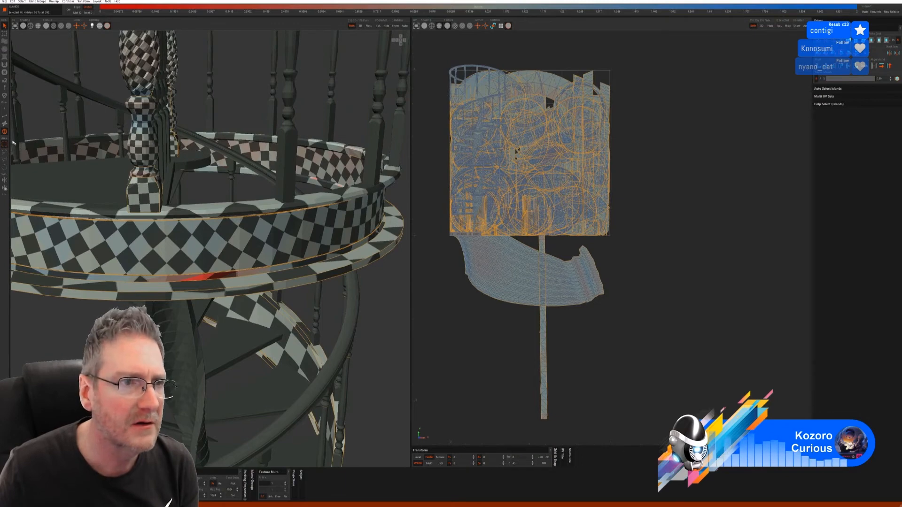
click(334, 258)
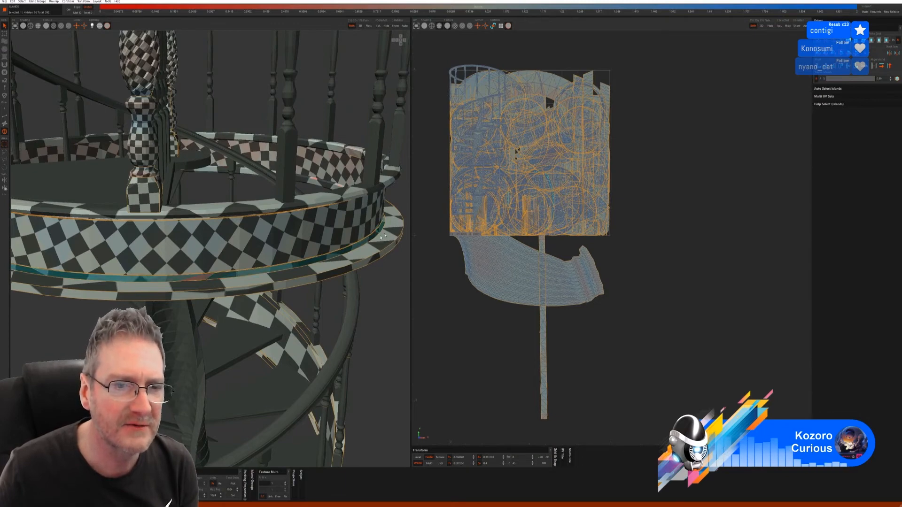
scroll(317, 292, down, 4)
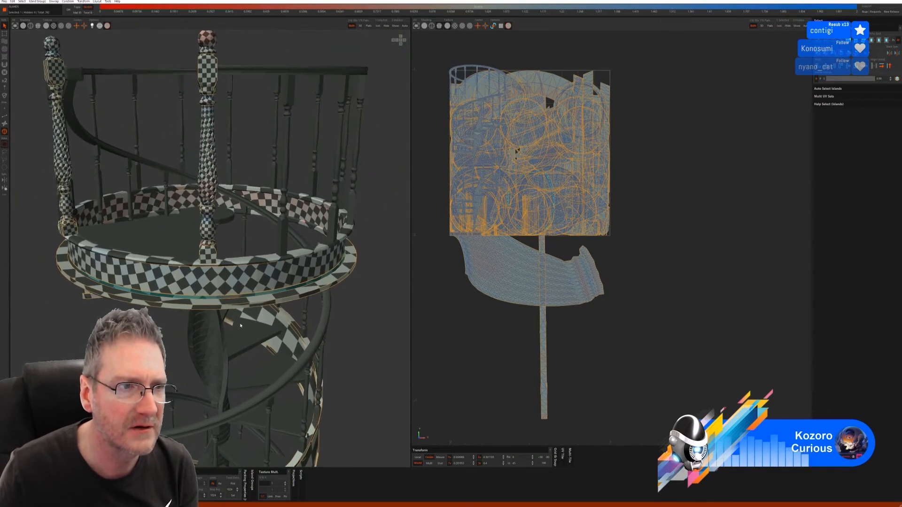
click(377, 27)
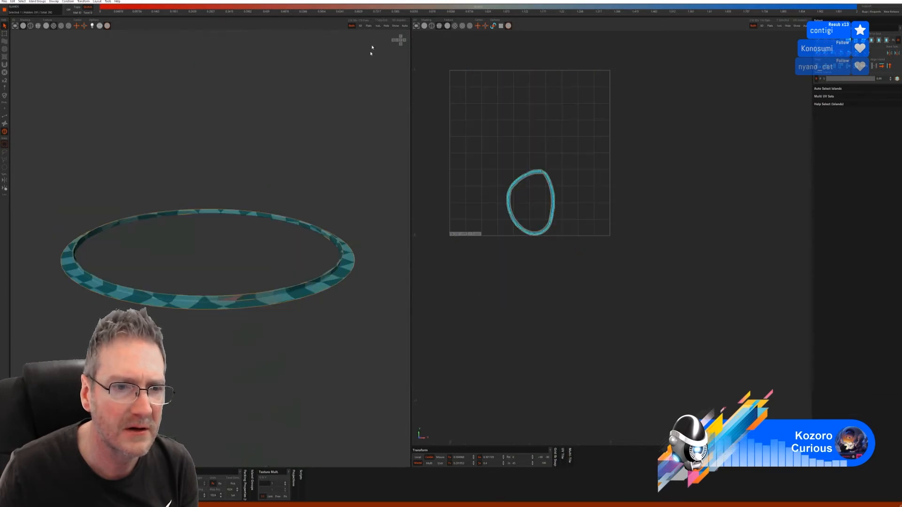
scroll(289, 324, up, 1)
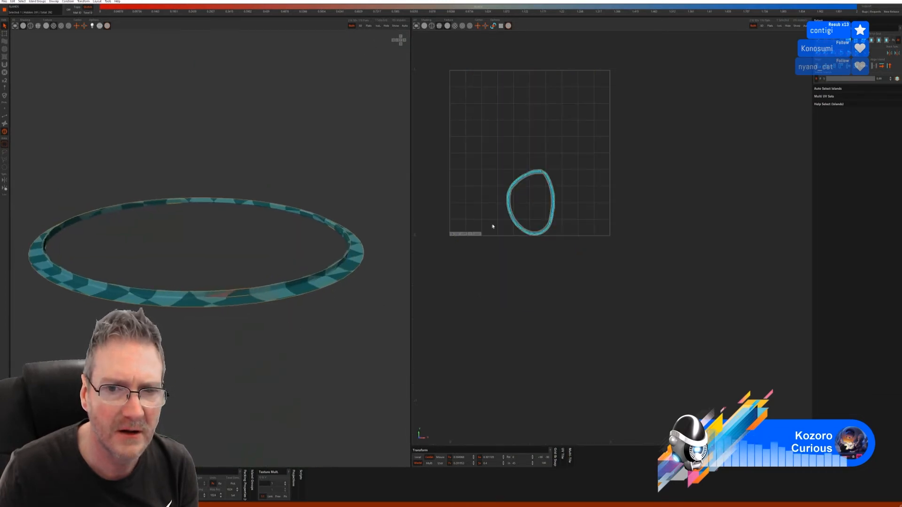
- Try the automatic seam detection on the isolated loop island in edge mode with a different seam algorithm
scroll(505, 251, up, 1)
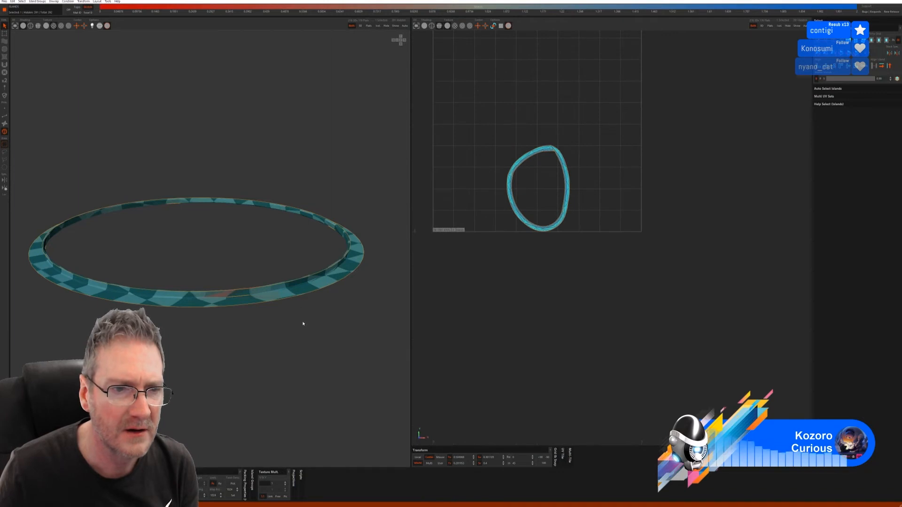
click(5, 116)
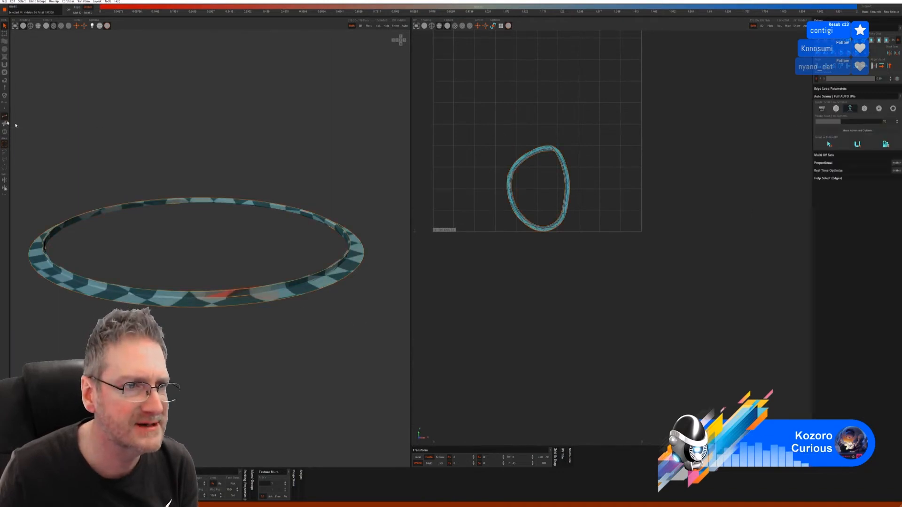
click(865, 108)
click(823, 159)
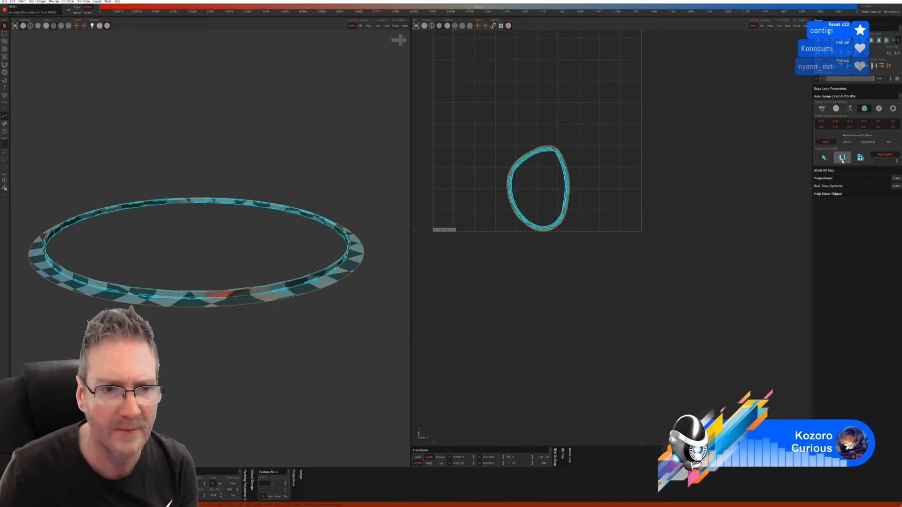
click(842, 159)
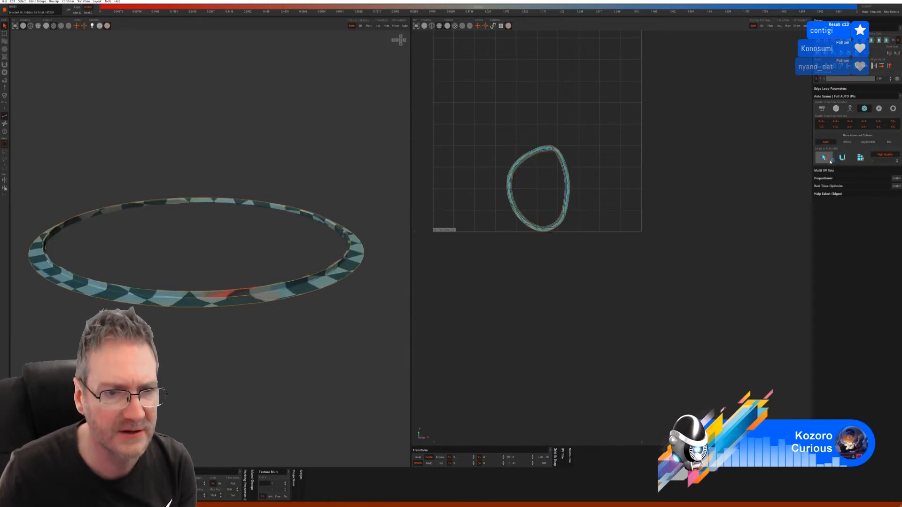
- Show the whole staircase again and isolate the ring's distorted loop island once more in island mode
key(i)
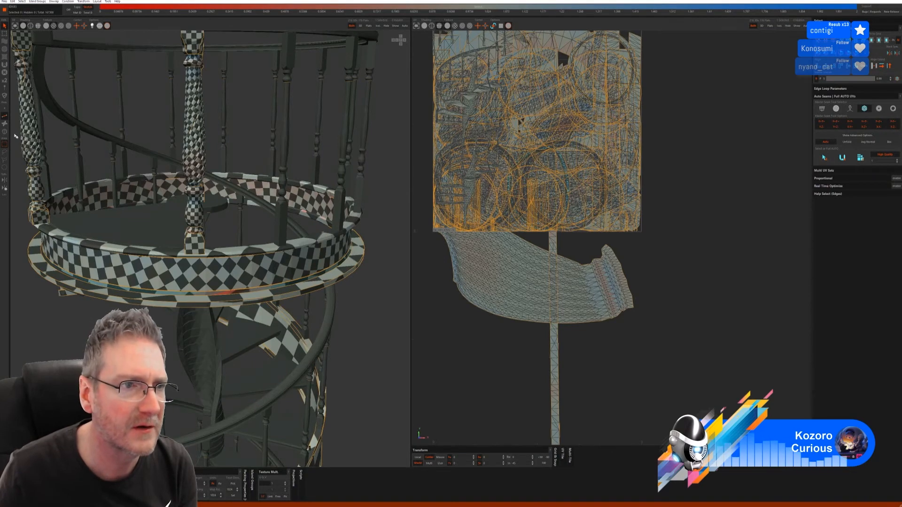
key(F4)
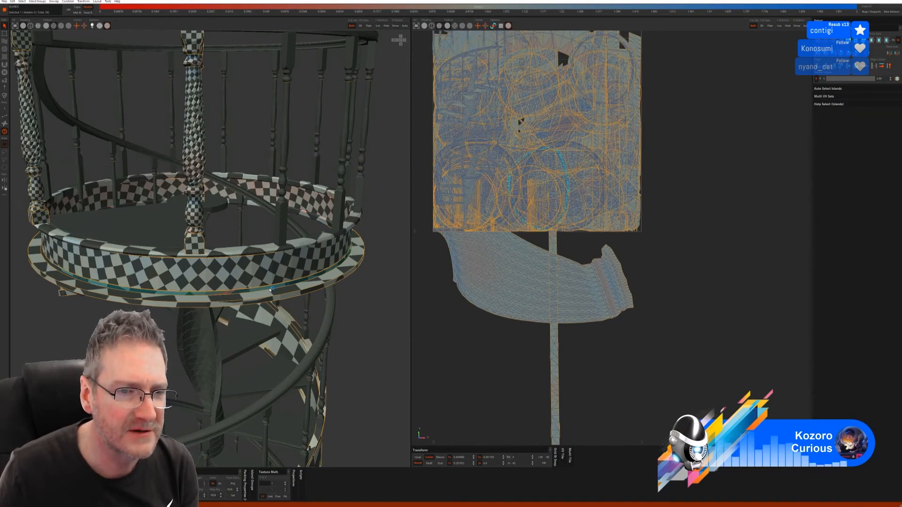
click(378, 26)
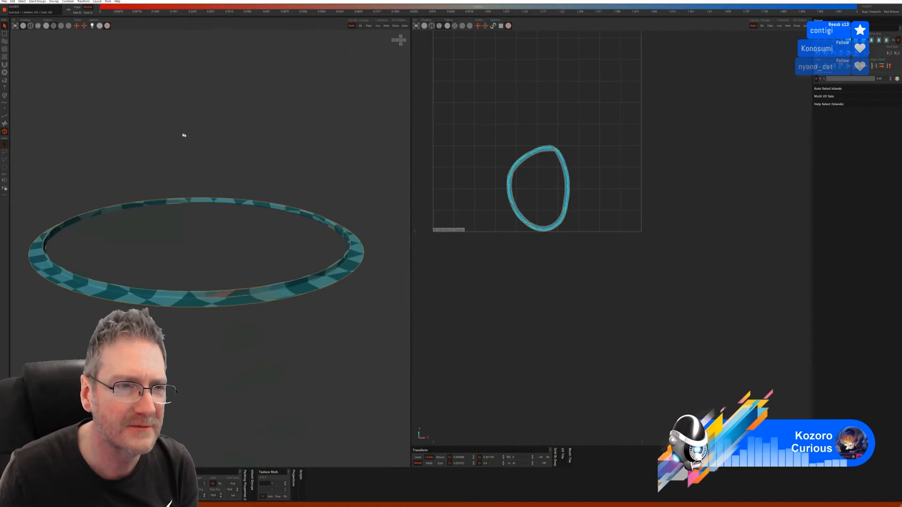
- Run automatic seams on the isolated loop in edge mode, flattening the island and packing it into the UV tile
click(5, 118)
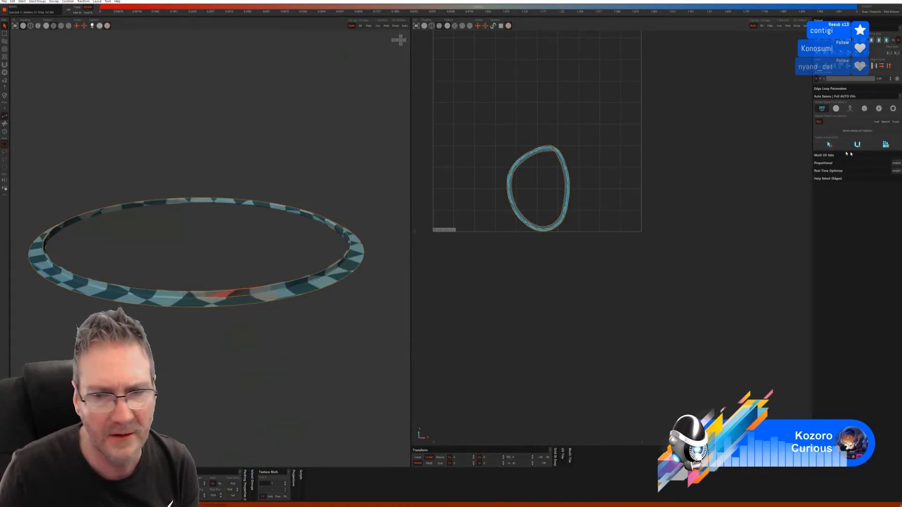
click(858, 146)
click(858, 146)
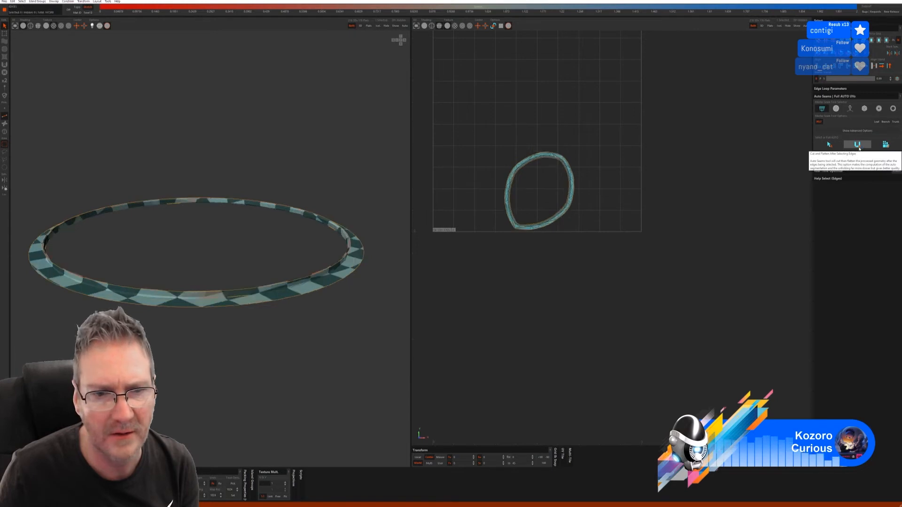
click(888, 146)
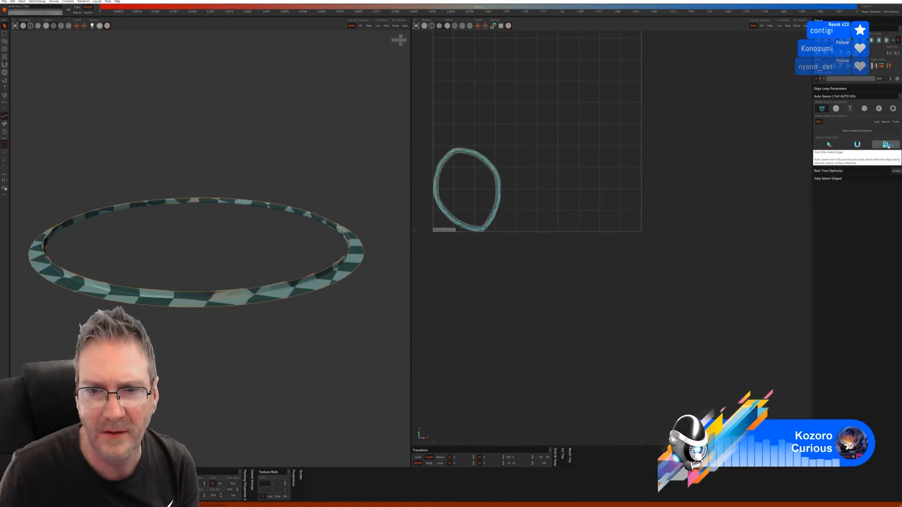
- Try unfolding the packed loop island and undo the result
scroll(652, 234, down, 2)
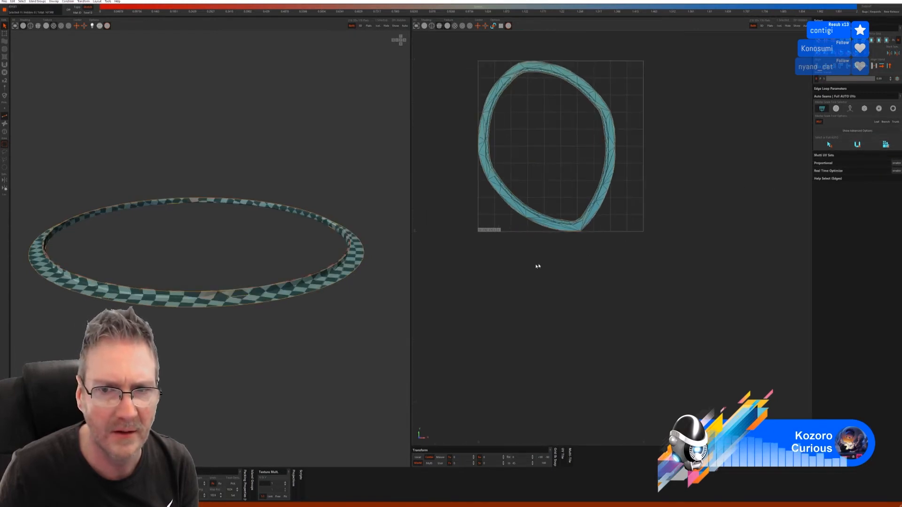
key(u)
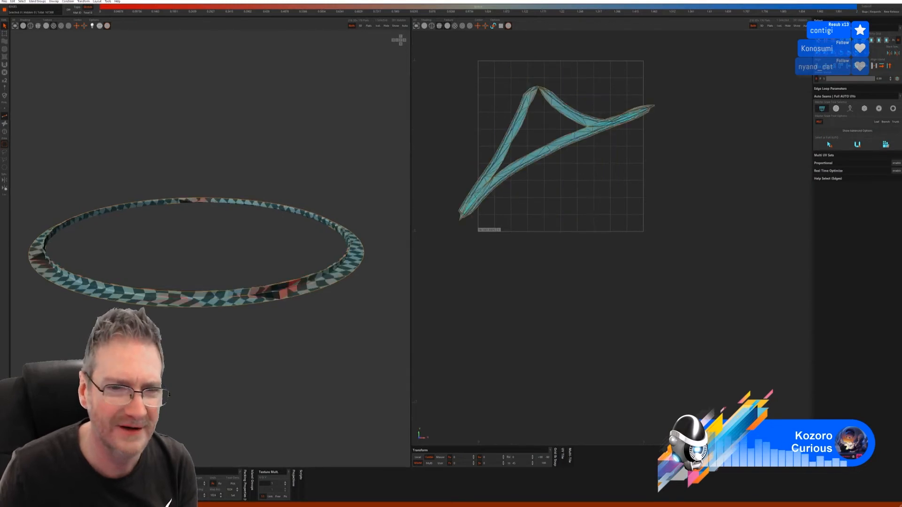
key(u)
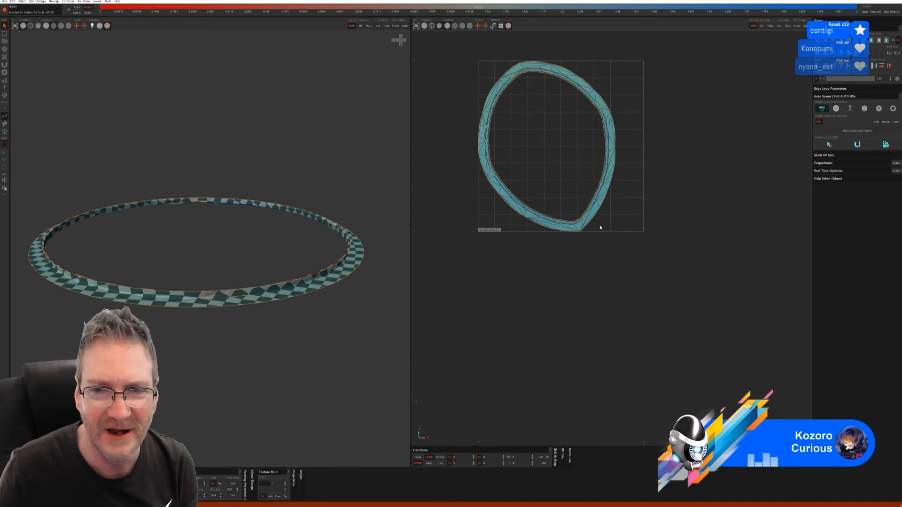
- Select the edge path across the loop island's sharp lower corner, from inner to outer border, and cut it
scroll(600, 227, up, 3)
scroll(524, 244, down, 4)
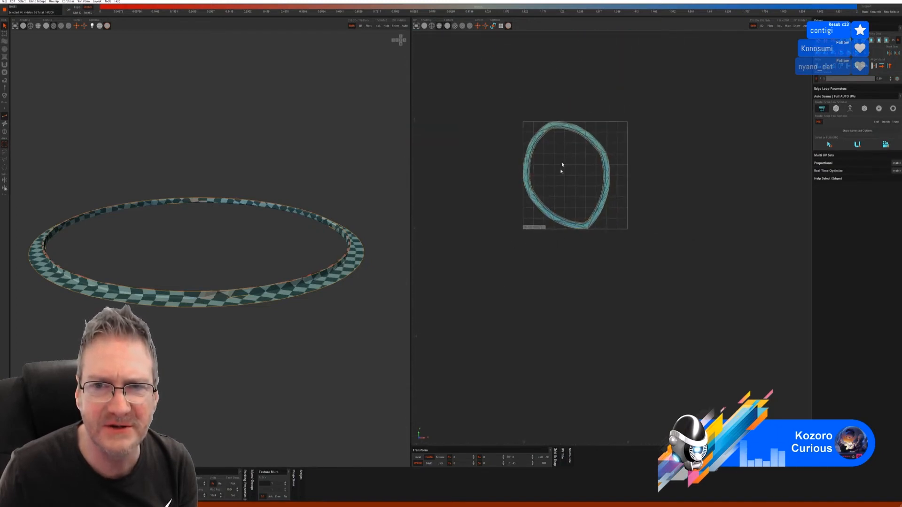
scroll(598, 225, up, 4)
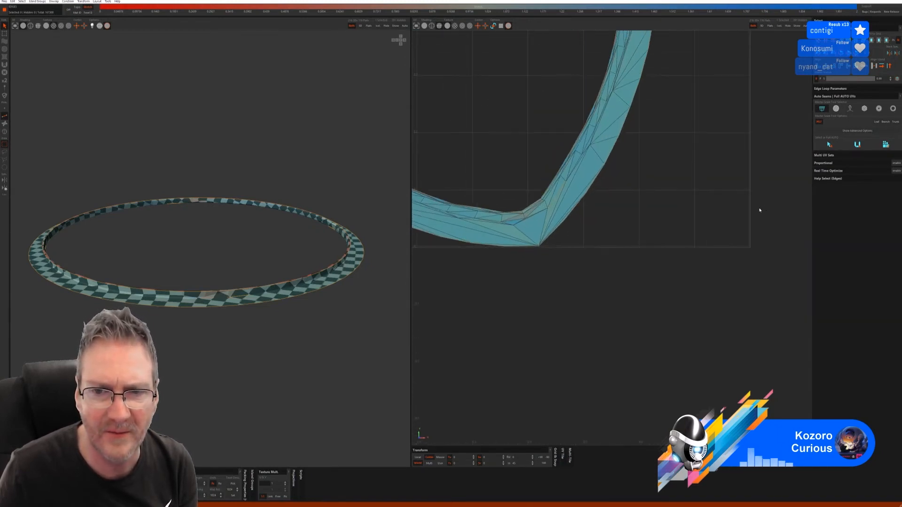
scroll(527, 216, up, 3)
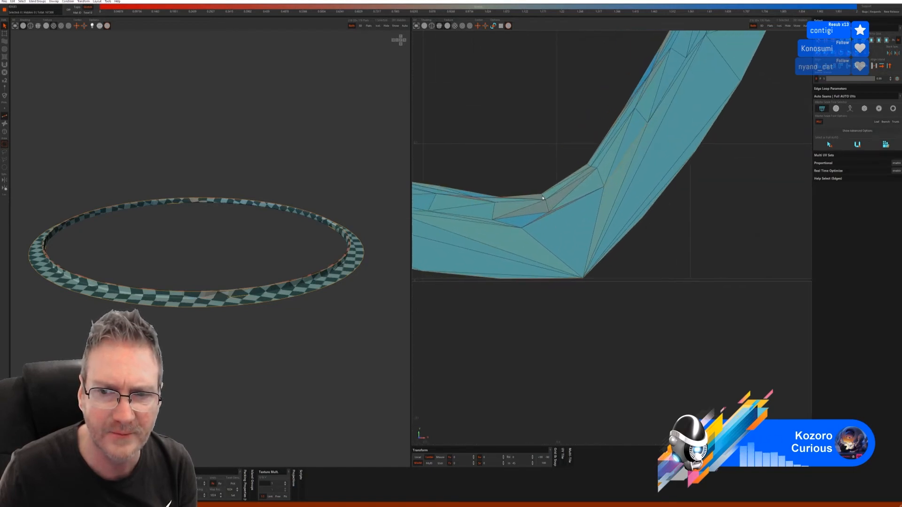
click(547, 207)
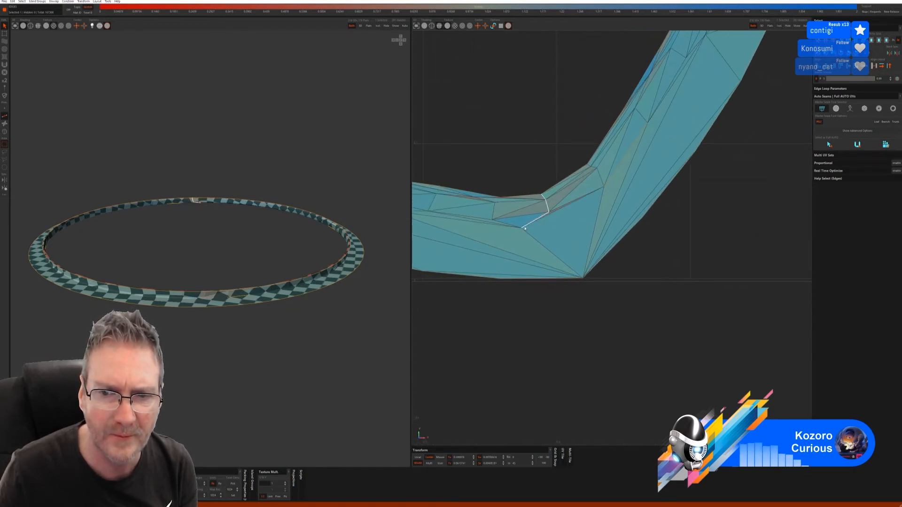
click(582, 278)
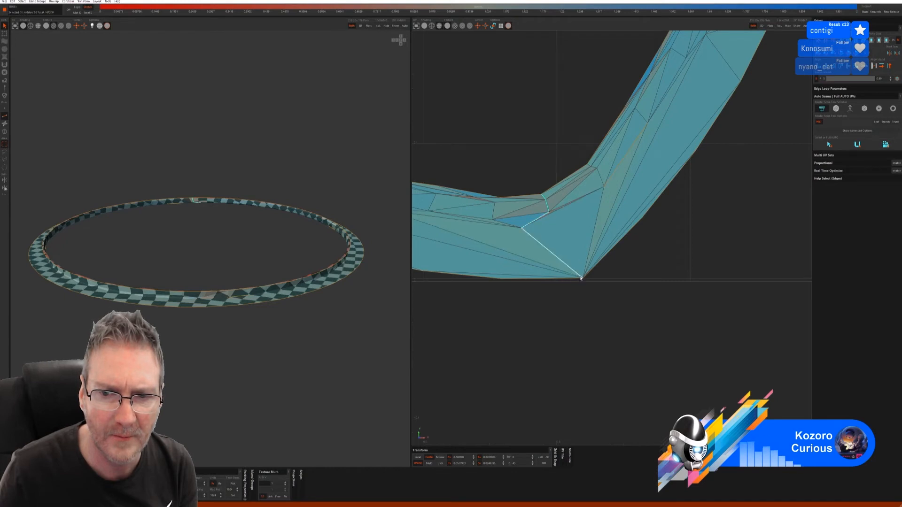
key(c)
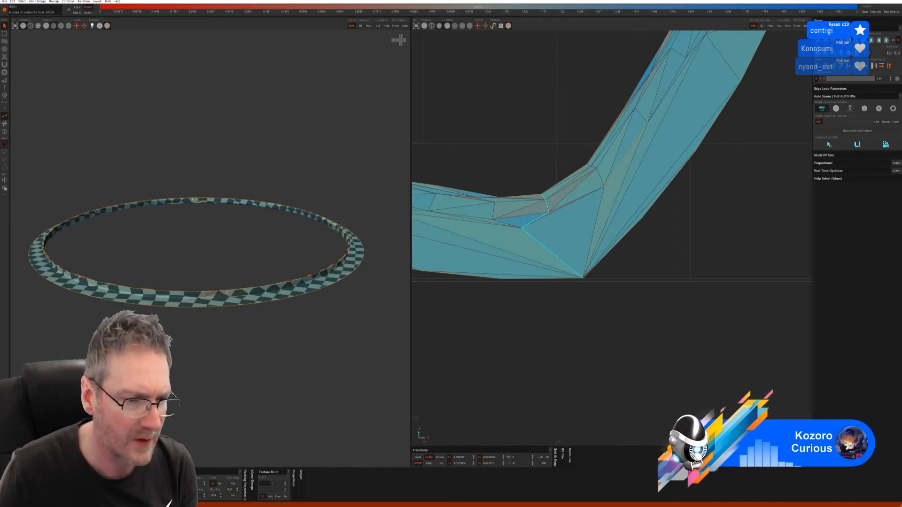
- Try unfolding the loop island with the corner cut and undo the result
key(Escape)
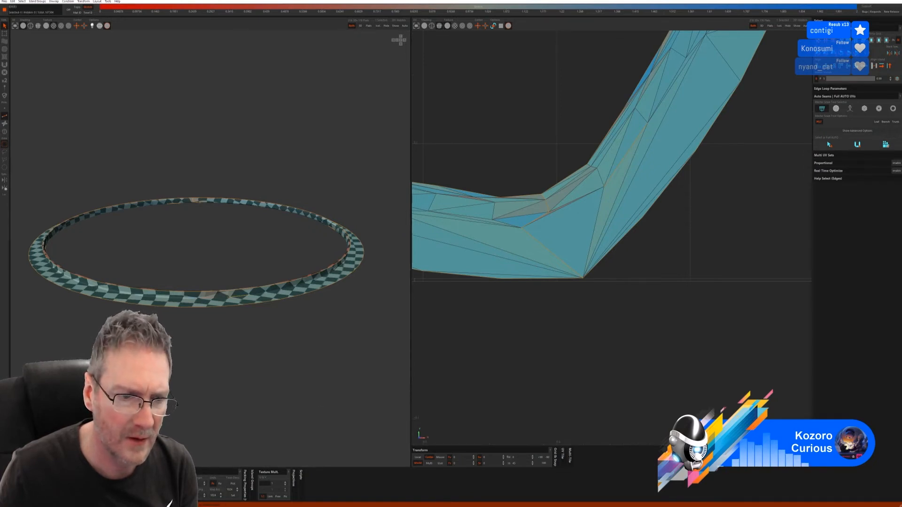
key(ctrl+z)
key(ctrl+z)
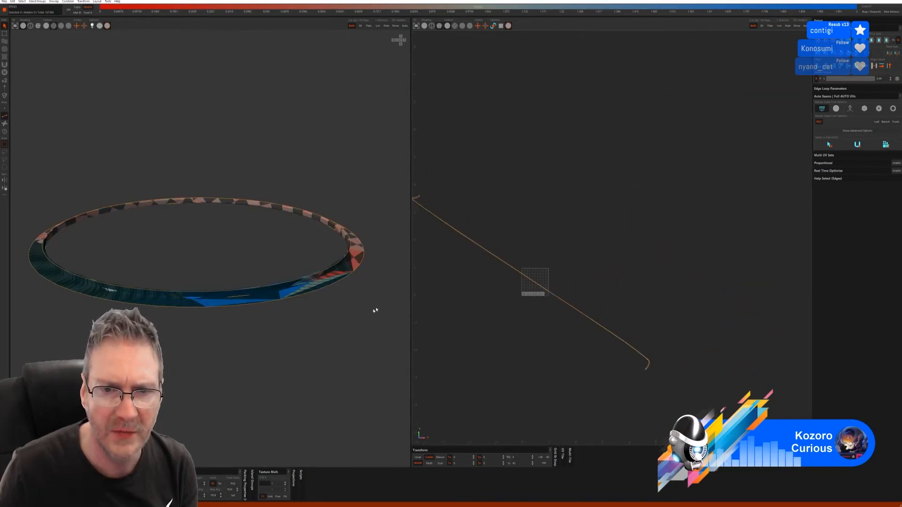
alt+drag(375, 310, 388, 266)
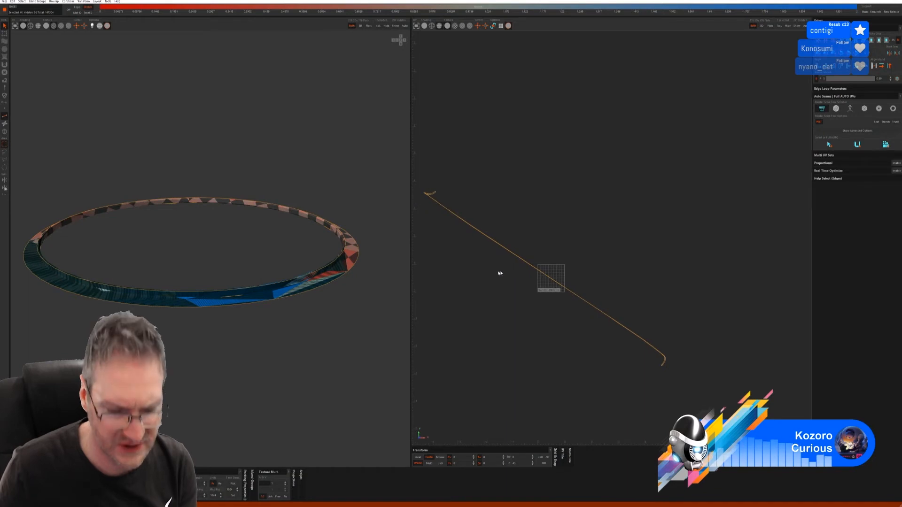
key(ctrl+z)
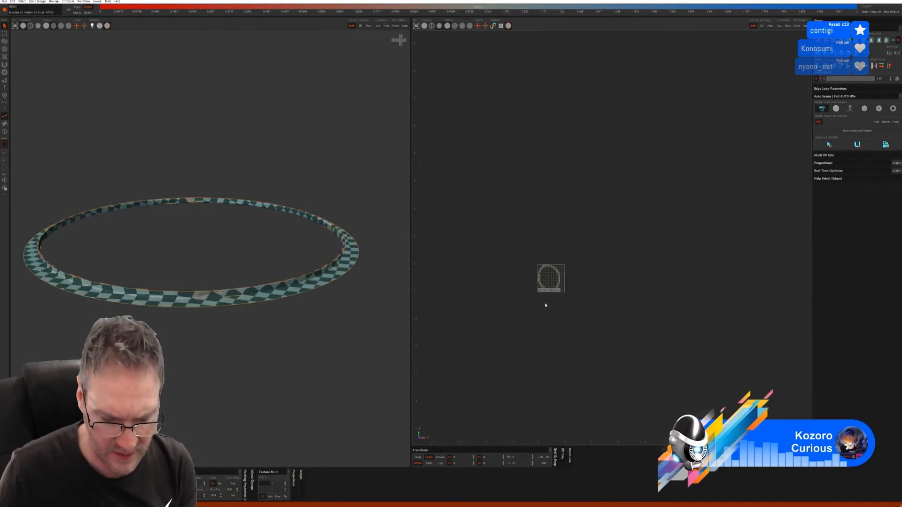
- Examine the loop island's sharp corner in the UV layout and the checker pattern along the ring in 3D
alt+right_drag(546, 306, 781, 268)
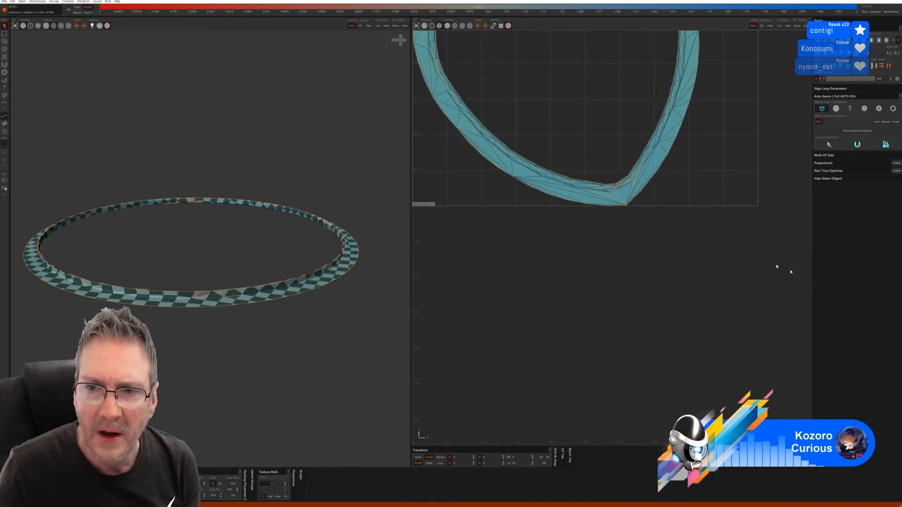
alt+right_drag(669, 284, 650, 256)
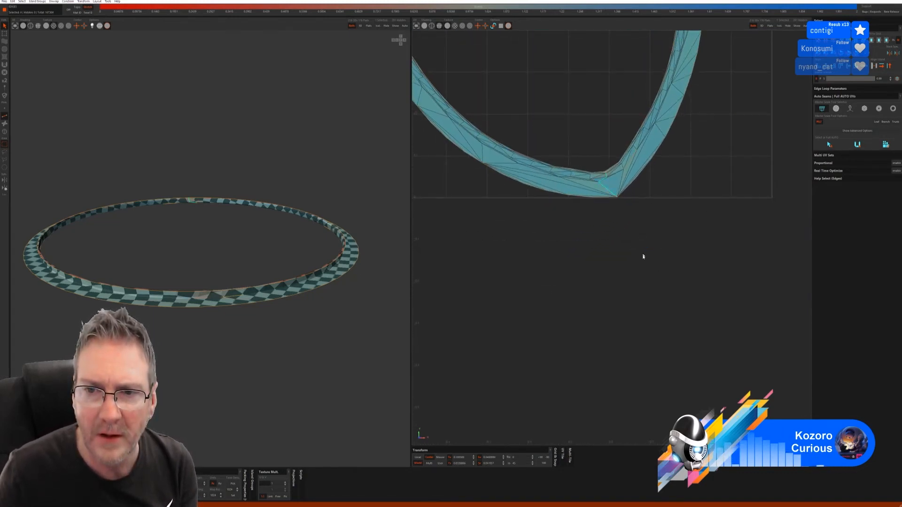
alt+right_drag(626, 248, 475, 286)
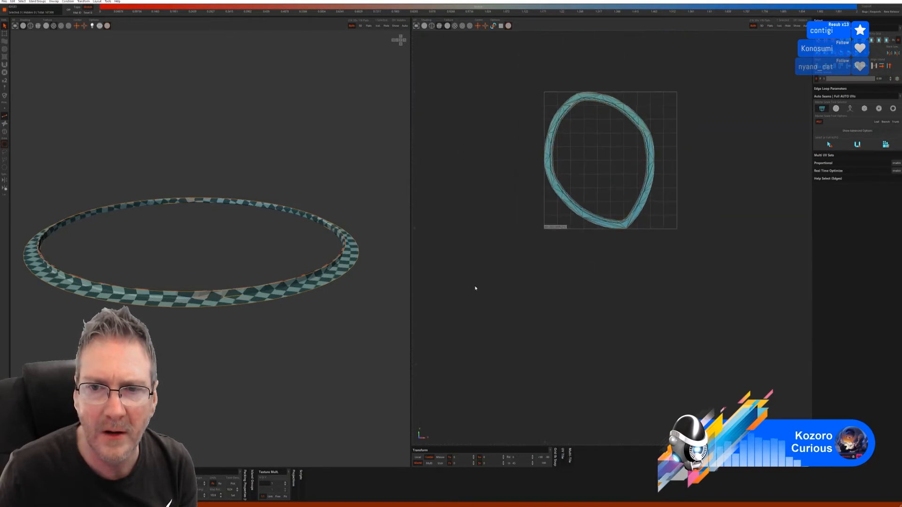
alt+drag(239, 309, 212, 314)
alt+right_drag(212, 315, 225, 327)
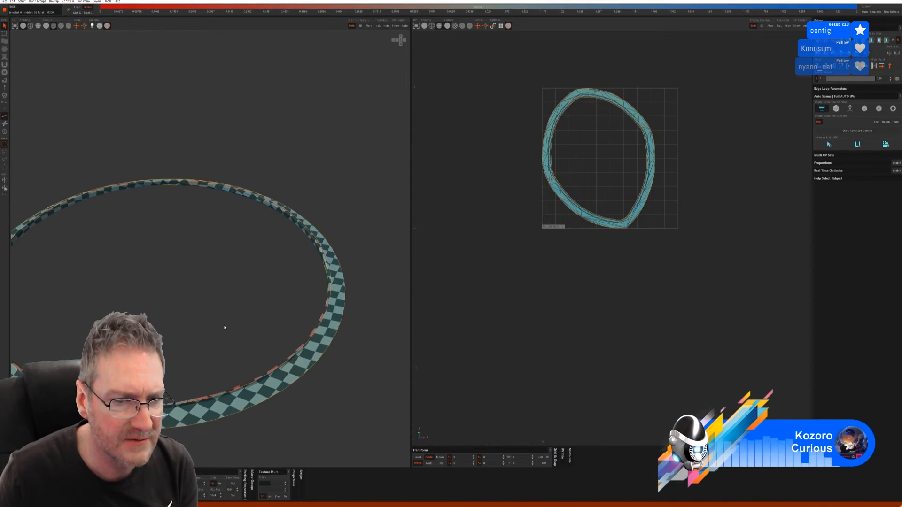
alt+drag(224, 329, 229, 286)
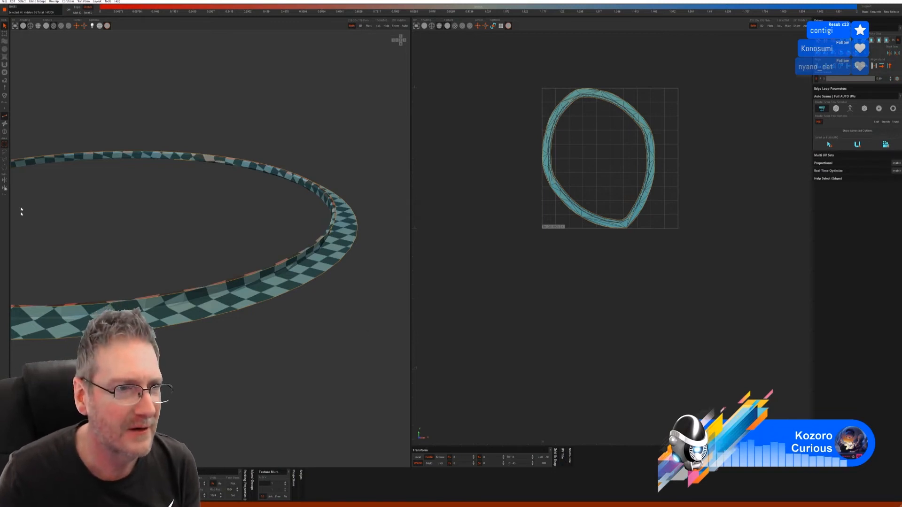
- Save the model as SpiralStairs.fbx, replacing the existing file
click(4, 2)
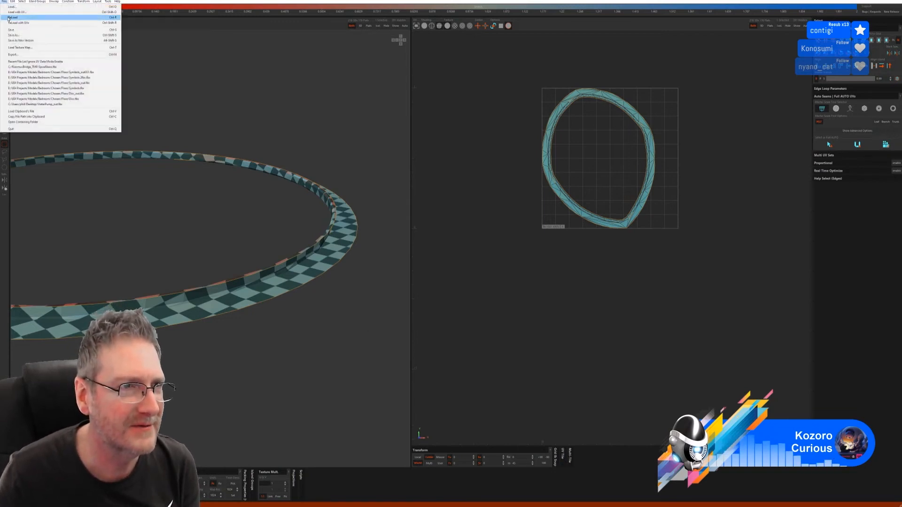
click(14, 35)
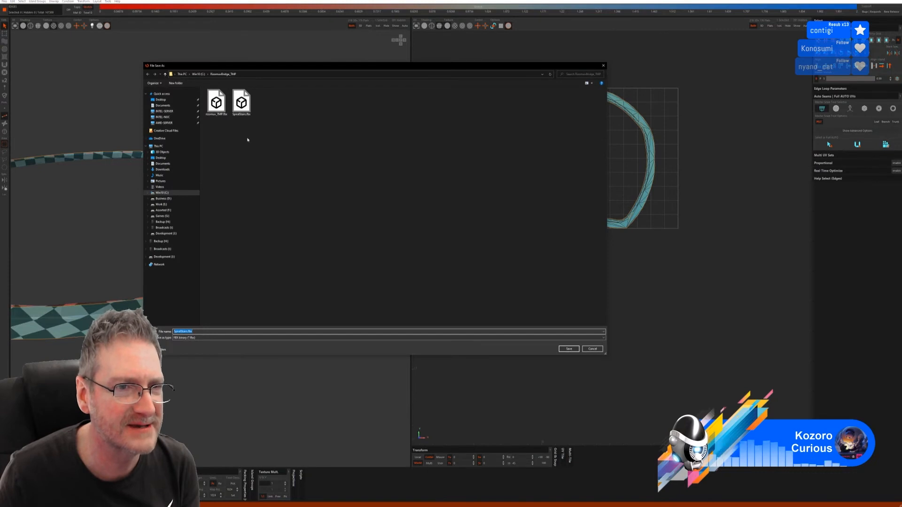
double_click(241, 101)
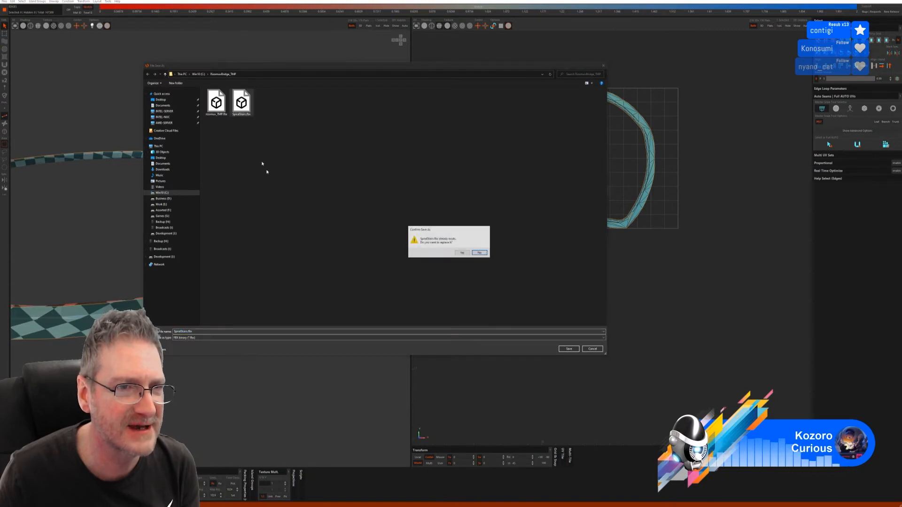
click(462, 253)
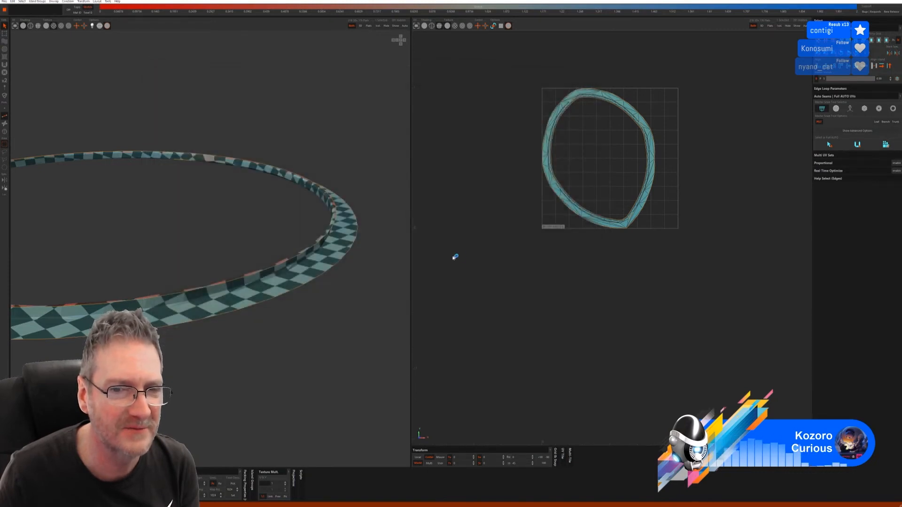
- Select the middle crease edges along the first stretch of the top platform's ring and cut them
click(152, 308)
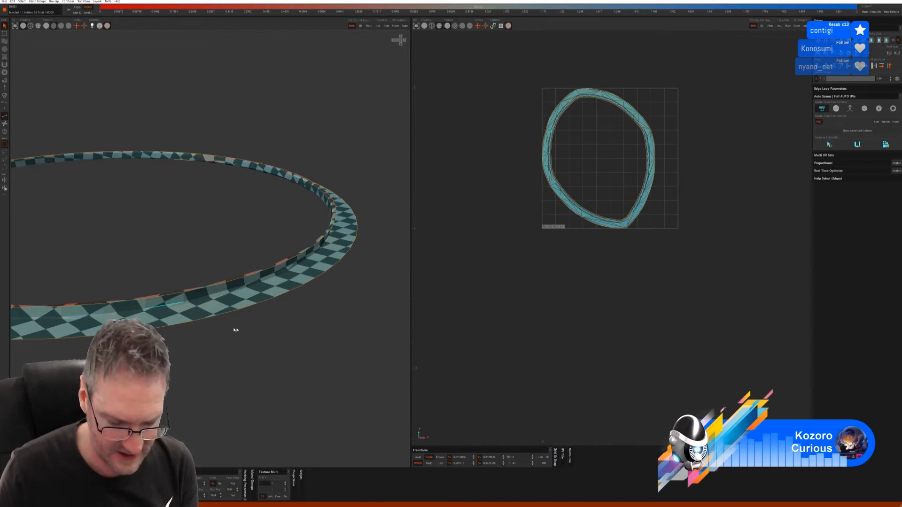
middle_drag(289, 342, 226, 344)
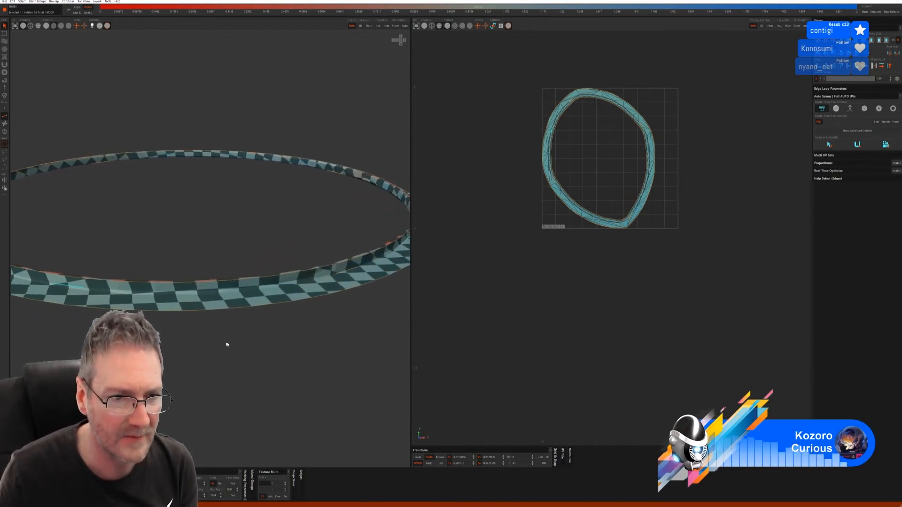
click(262, 291)
mouse_move(298, 351)
middle_down()
mouse_move(277, 359)
mouse_move(280, 351)
middle_up()
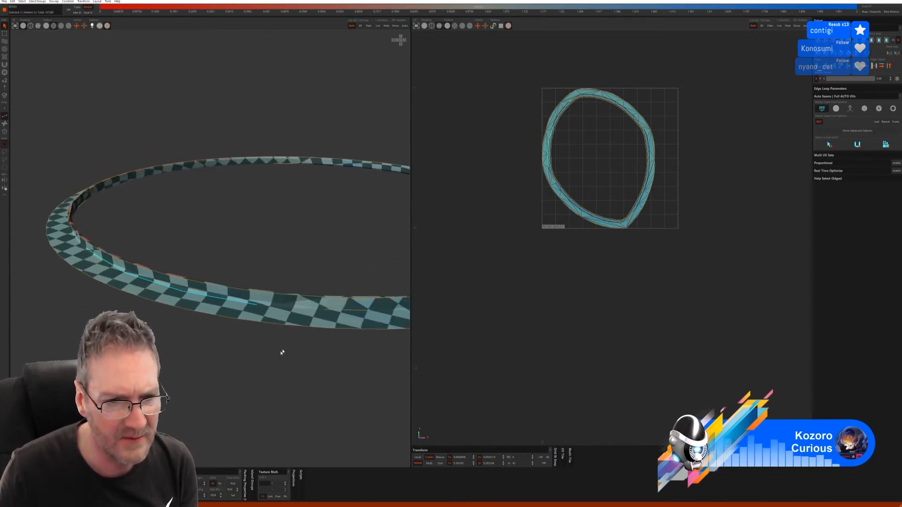
click(318, 312)
click(219, 425)
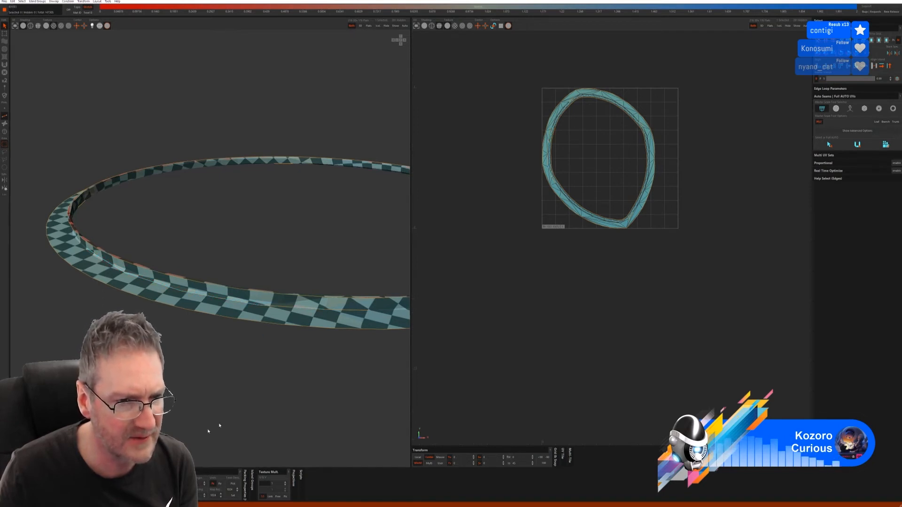
- Continue the seam around the ring by selecting and cutting the next stretches of middle crease edges
middle_drag(255, 374, 235, 357)
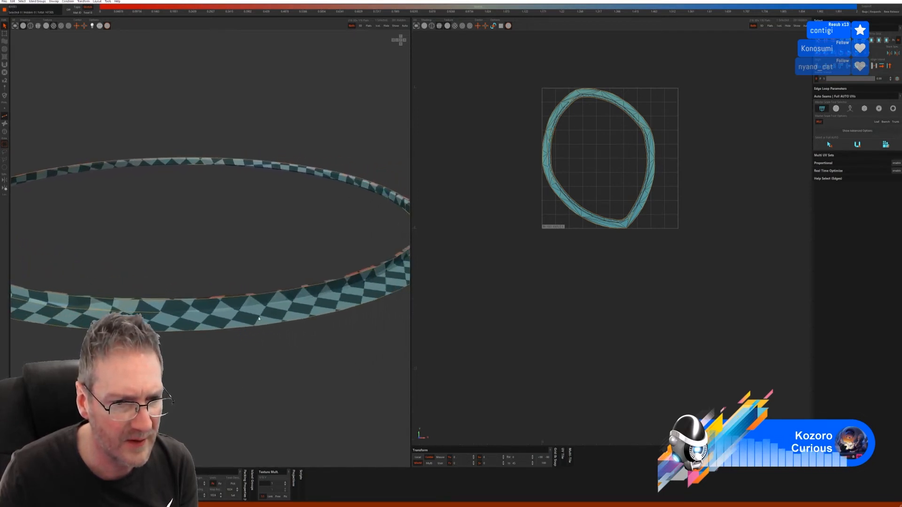
click(163, 315)
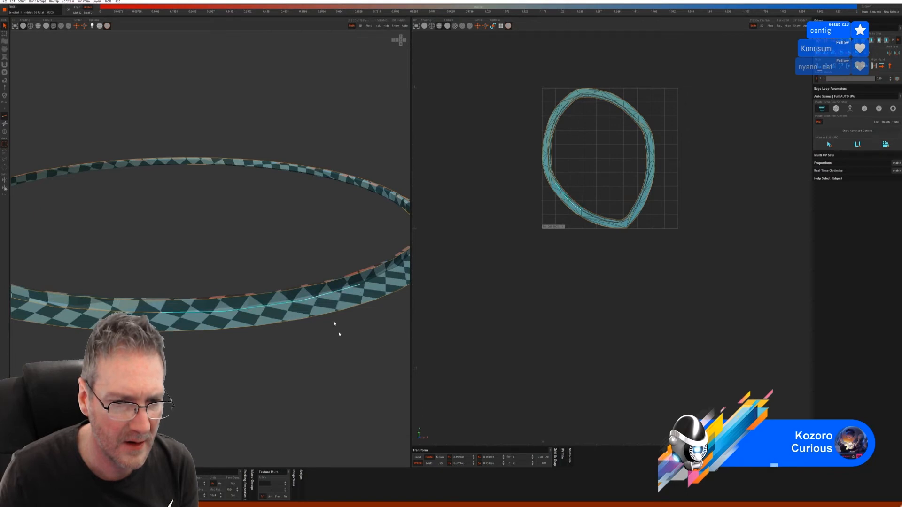
alt+drag(336, 329, 302, 329)
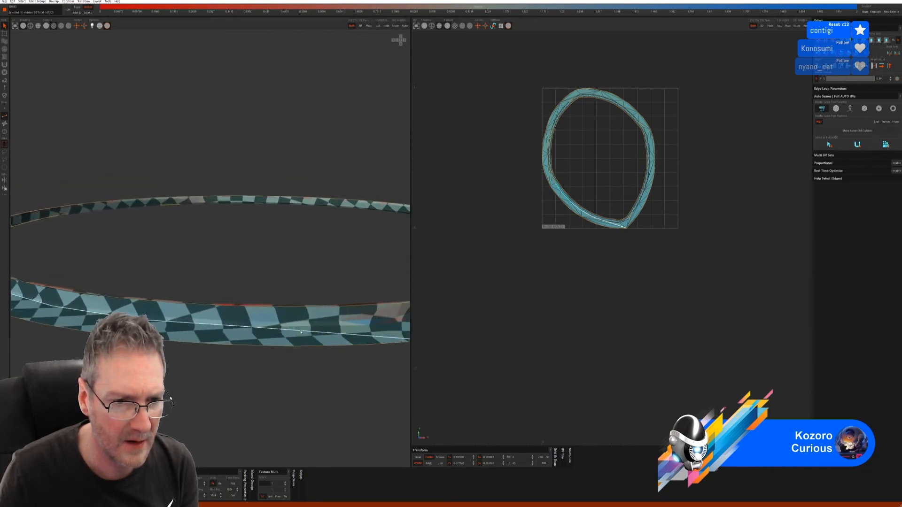
alt+drag(310, 383, 258, 373)
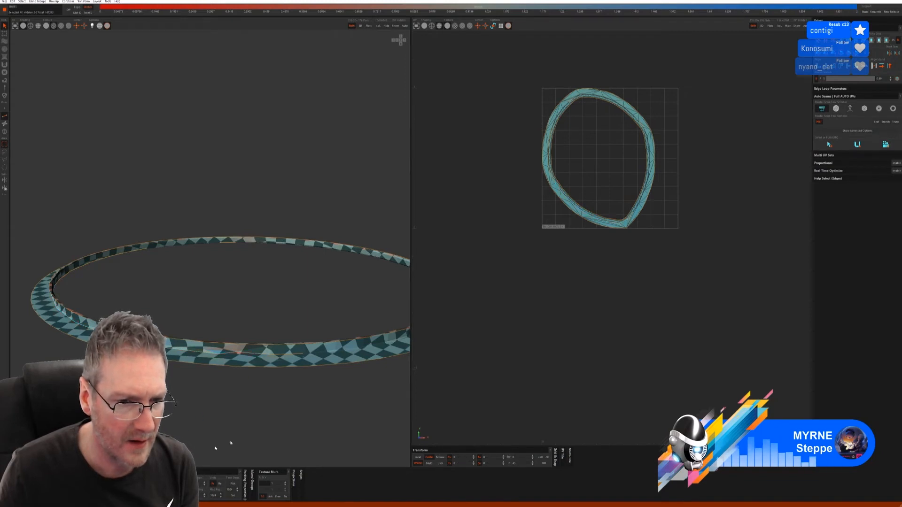
alt+drag(228, 447, 189, 324)
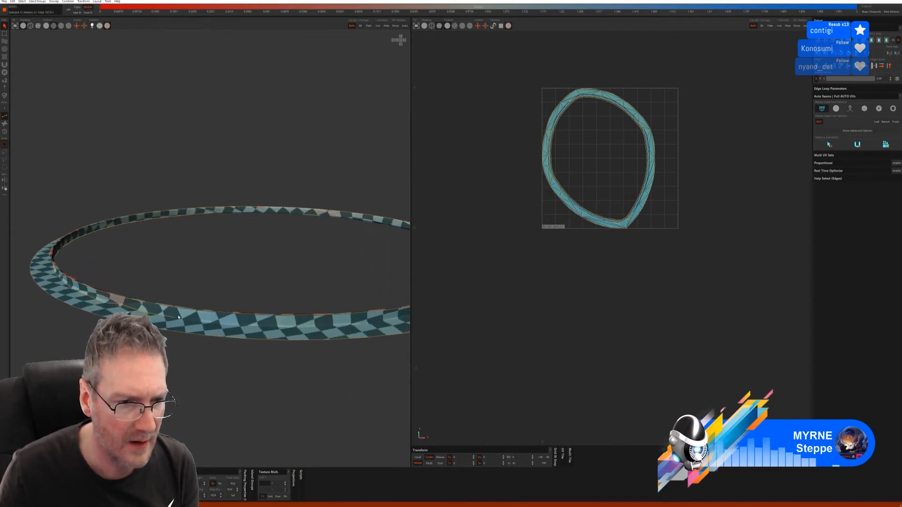
click(355, 327)
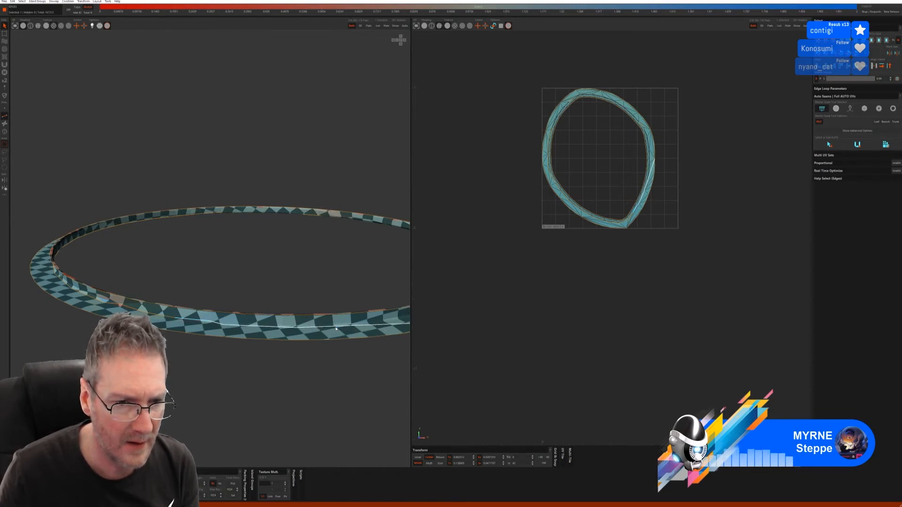
shift+click(287, 329)
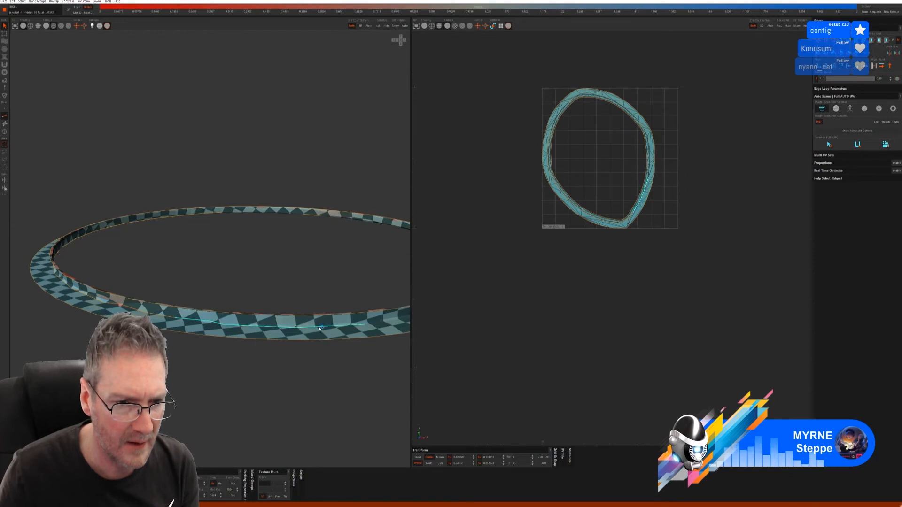
alt+drag(333, 382, 262, 339)
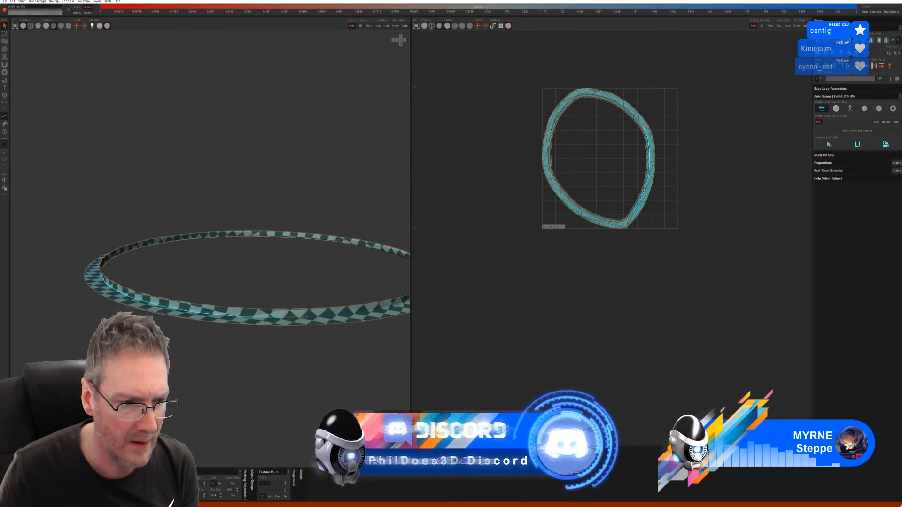
alt+drag(274, 320, 179, 322)
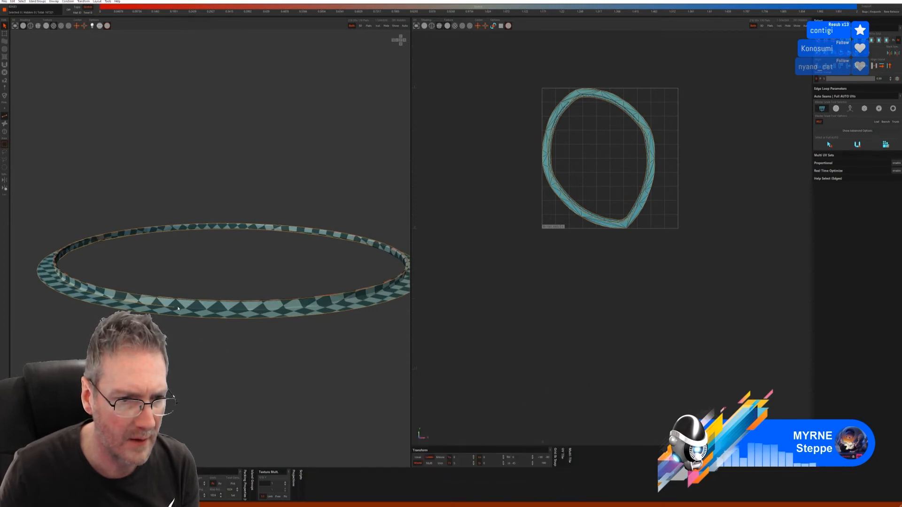
- Select the following crease edges around the ring, undoing the path that strays off the crease, and cut them
click(178, 308)
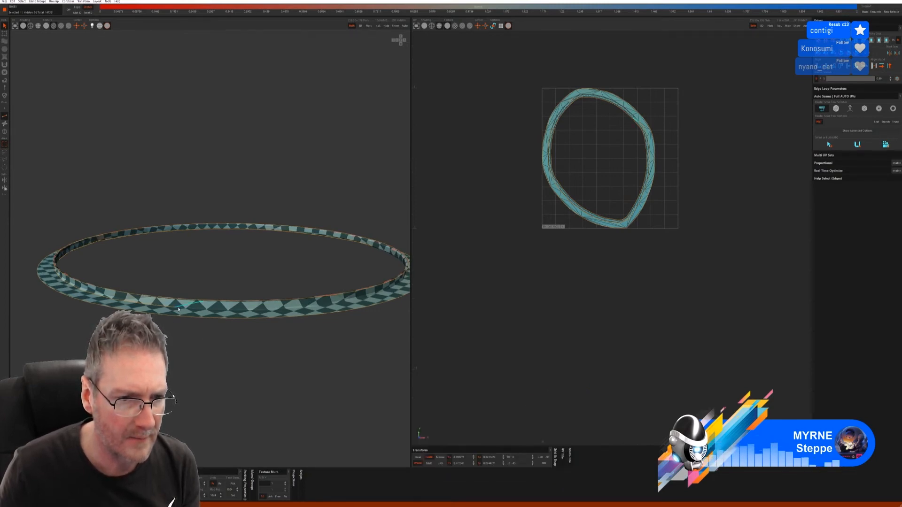
shift+click(311, 310)
alt+drag(311, 309, 252, 322)
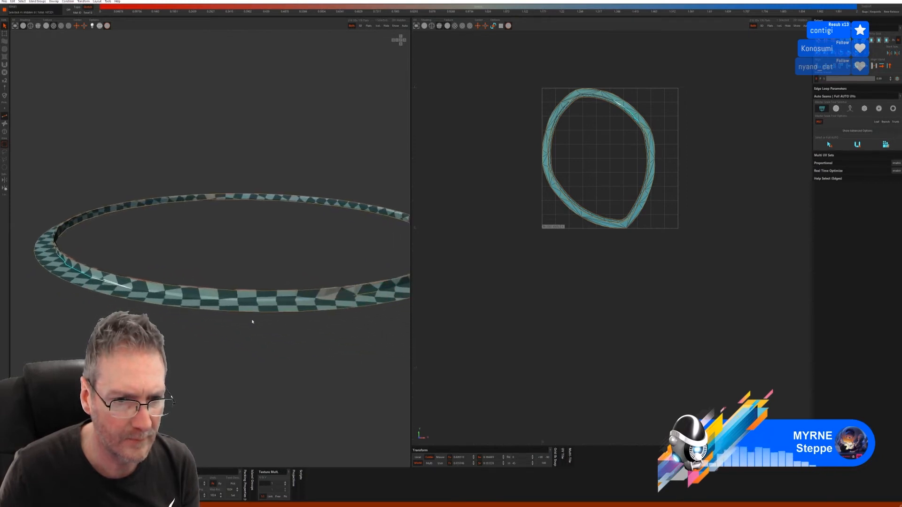
shift+click(350, 298)
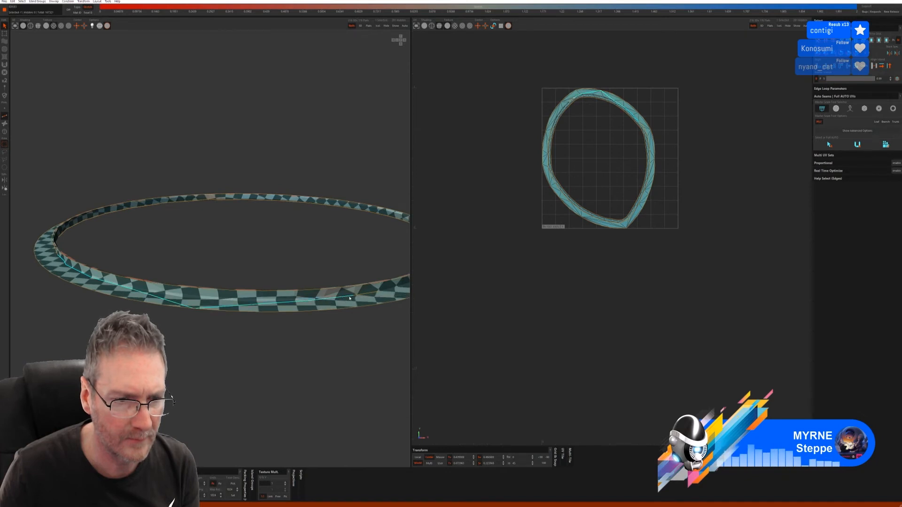
key(ctrl+z)
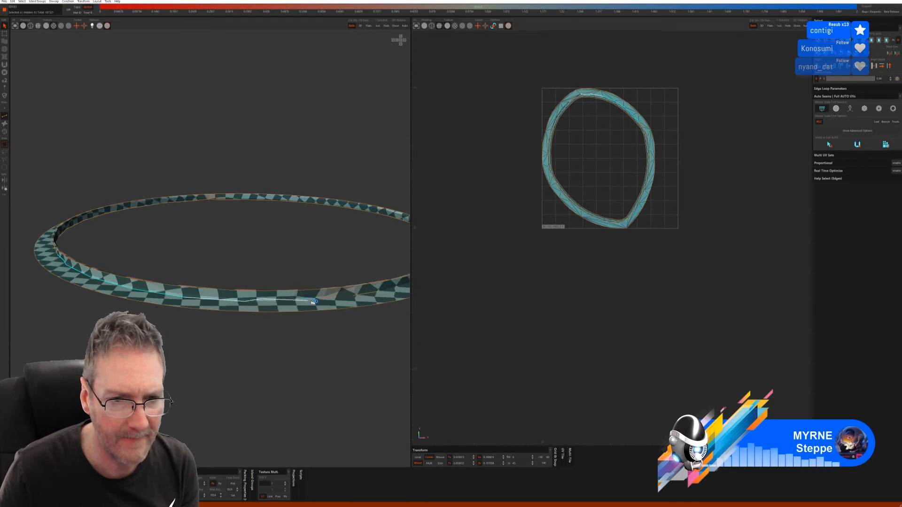
shift+click(347, 296)
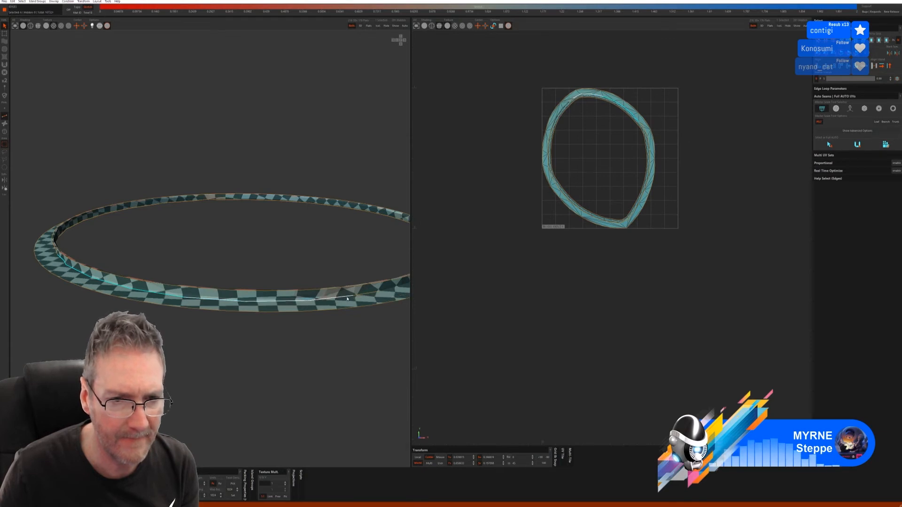
shift+click(348, 297)
key(c)
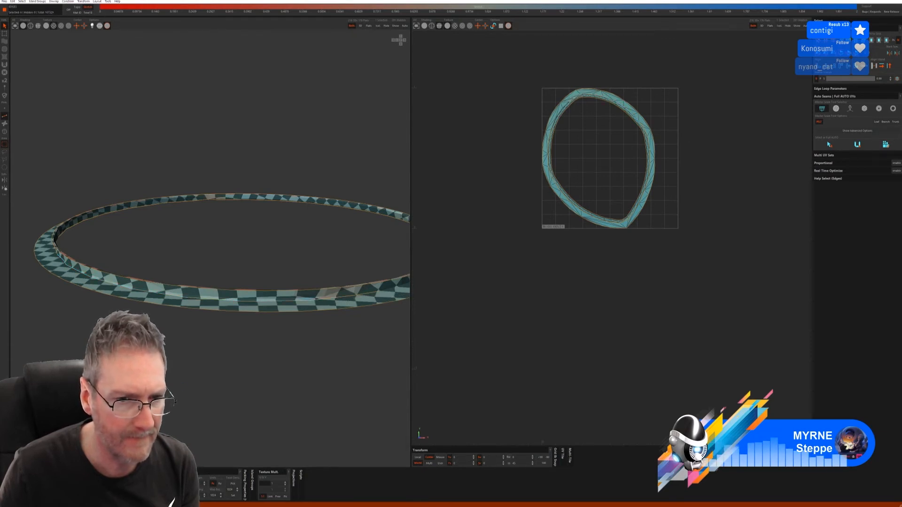
- Cut the last stretch of the ring's middle crease to split the loop island in two, and unfold the pieces
alt+drag(286, 391, 167, 389)
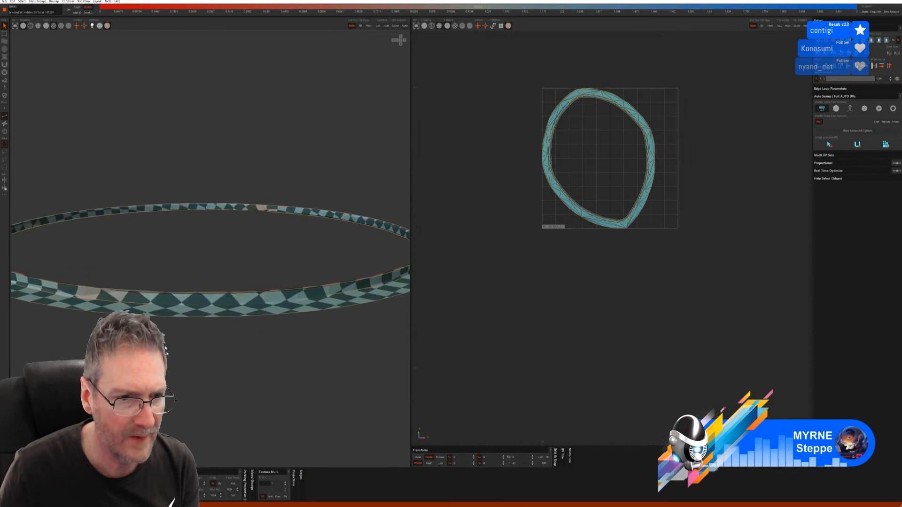
click(159, 305)
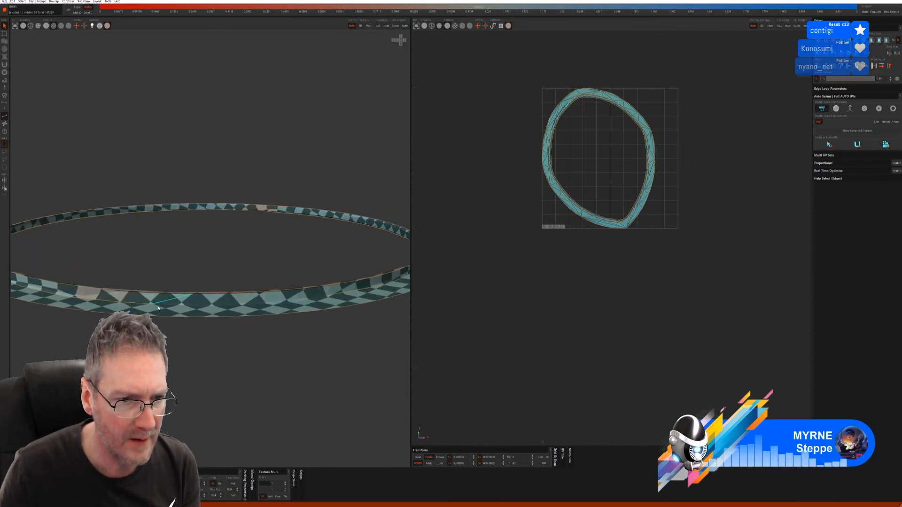
click(164, 305)
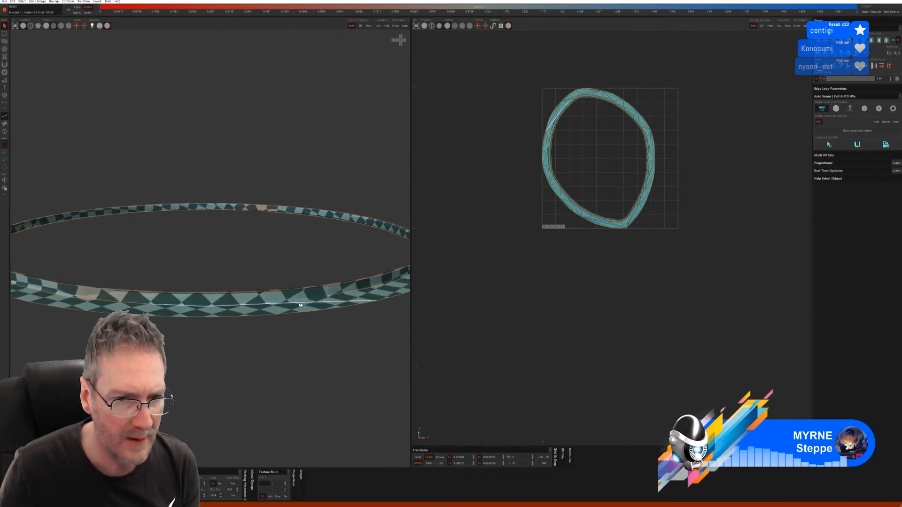
click(321, 299)
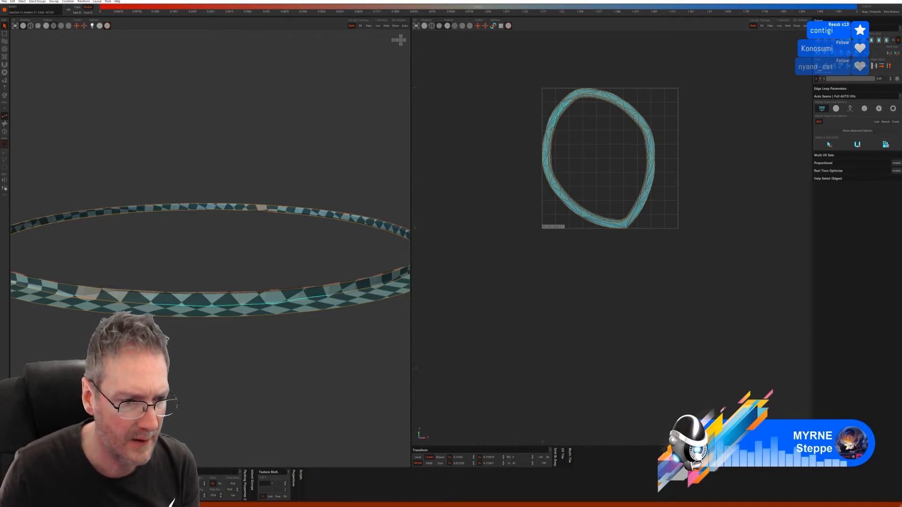
key(c)
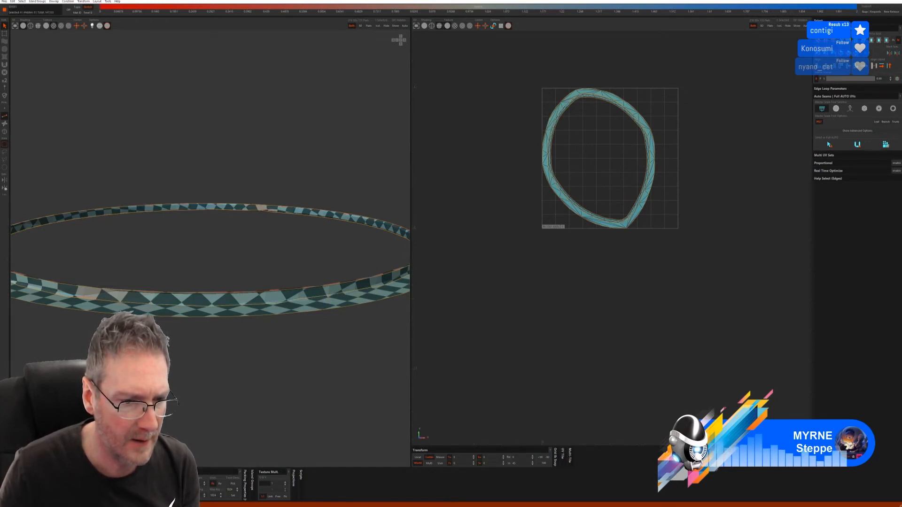
key(u)
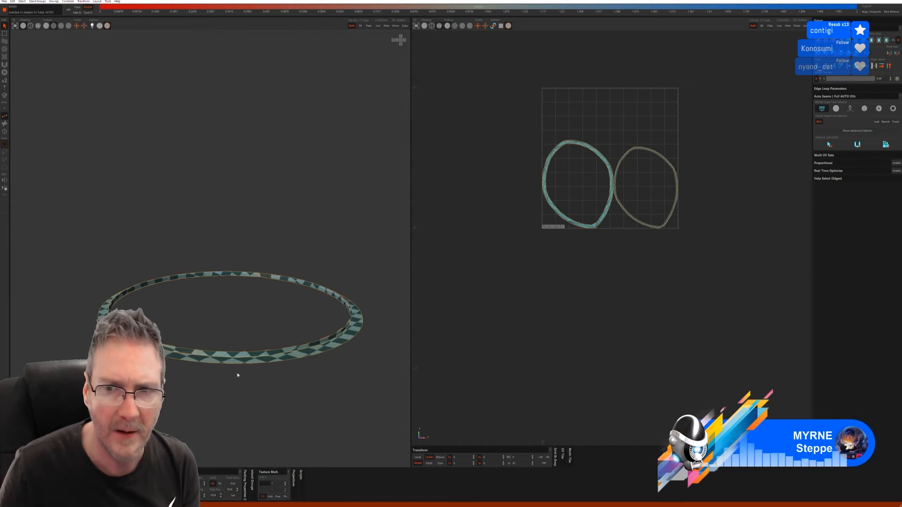
- Bring all the hidden staircase parts back into view
middle_drag(237, 375, 236, 356)
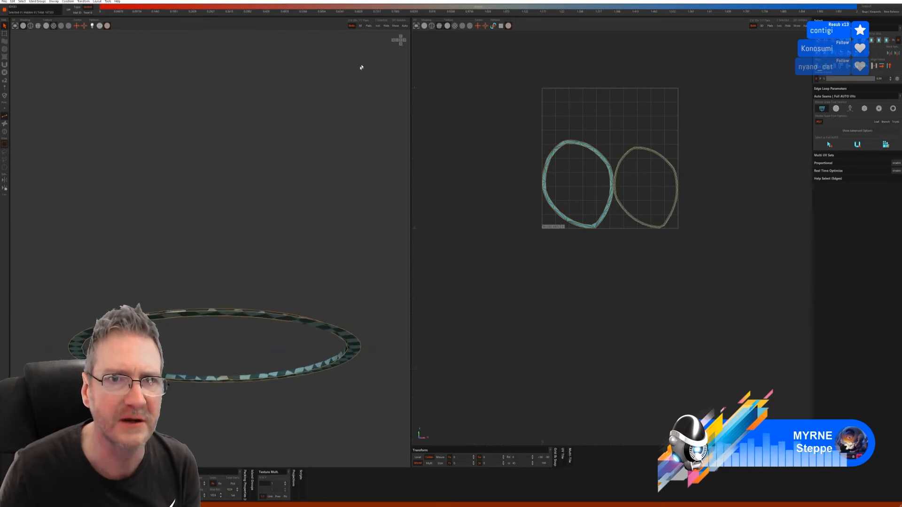
click(394, 26)
middle_drag(346, 301, 284, 314)
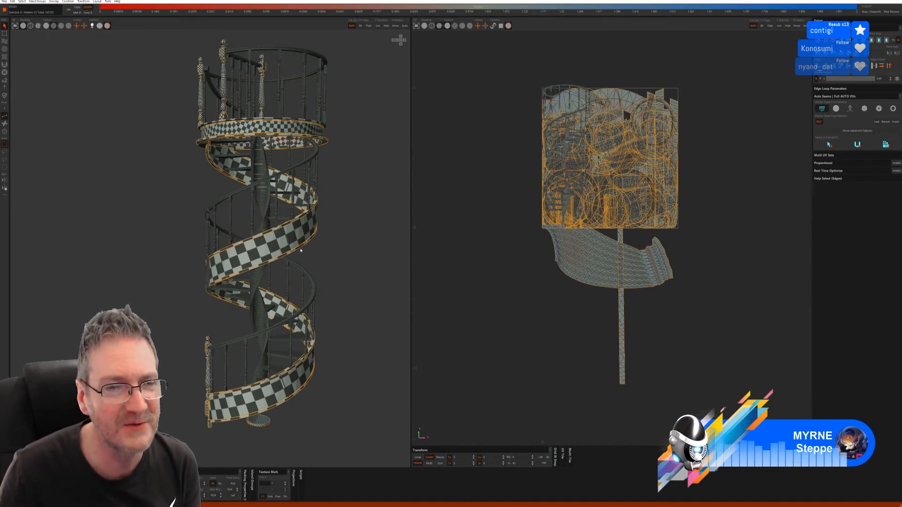
- Switch to island selection and select the stair treads from the bottom of the staircase upwards
middle_drag(308, 413, 299, 351)
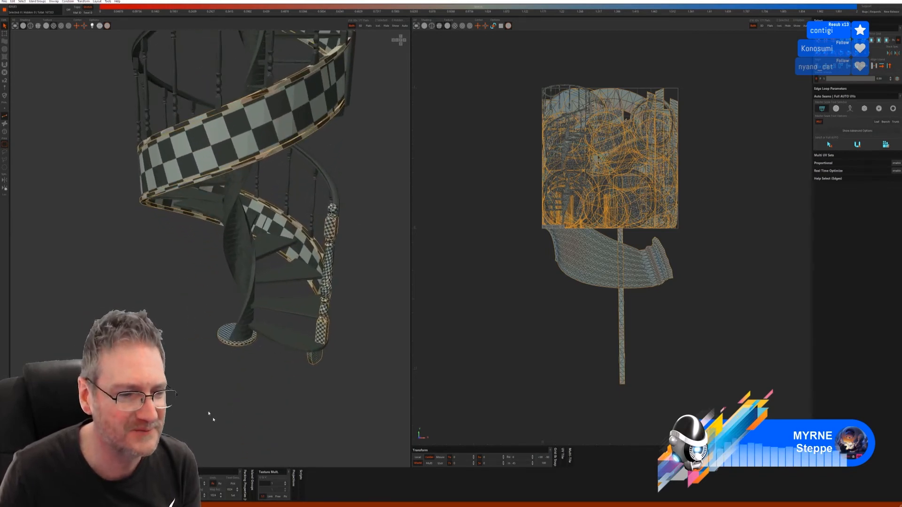
click(5, 133)
click(286, 335)
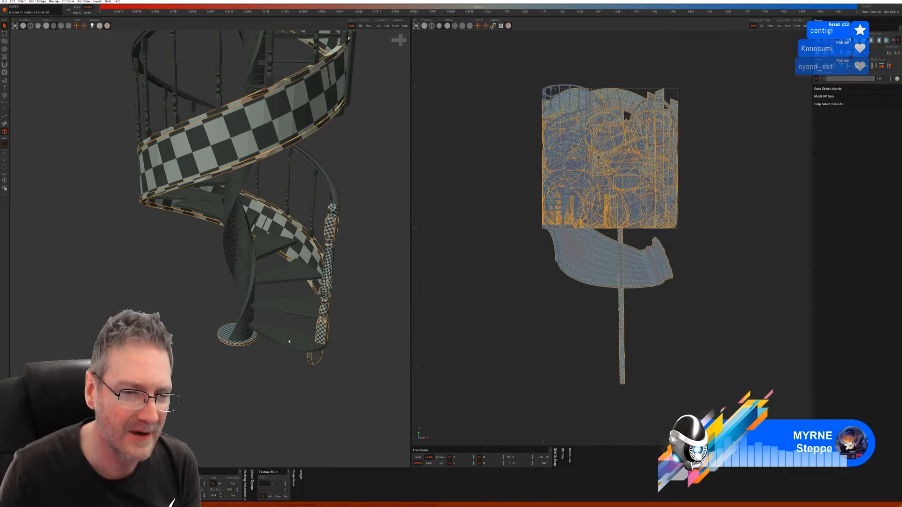
click(289, 342)
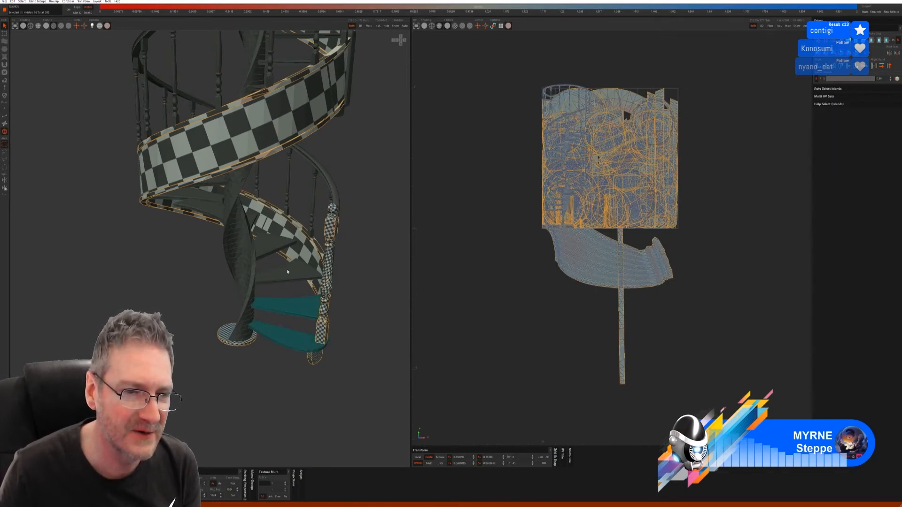
alt+drag(269, 250, 229, 305)
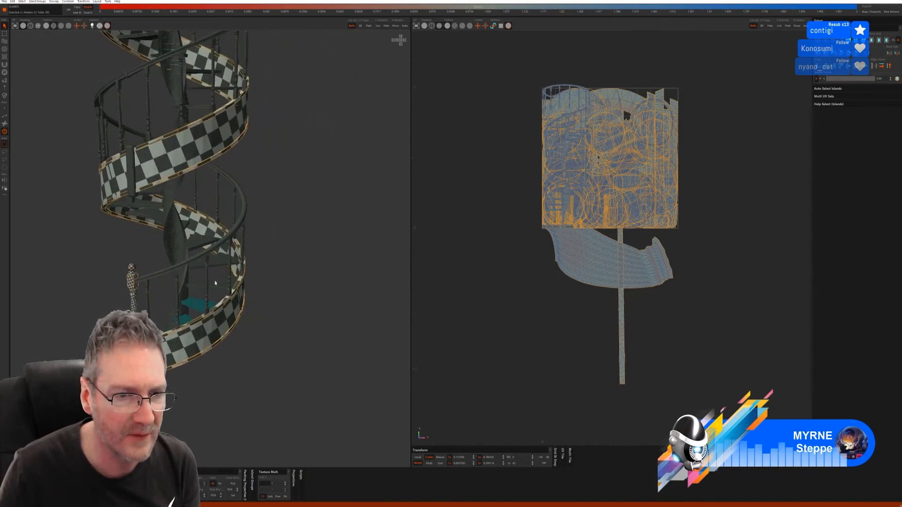
shift+click(218, 285)
shift+click(218, 267)
- Add the remaining upper treads and the top platform's floor to the tread selection
alt+drag(253, 267, 305, 226)
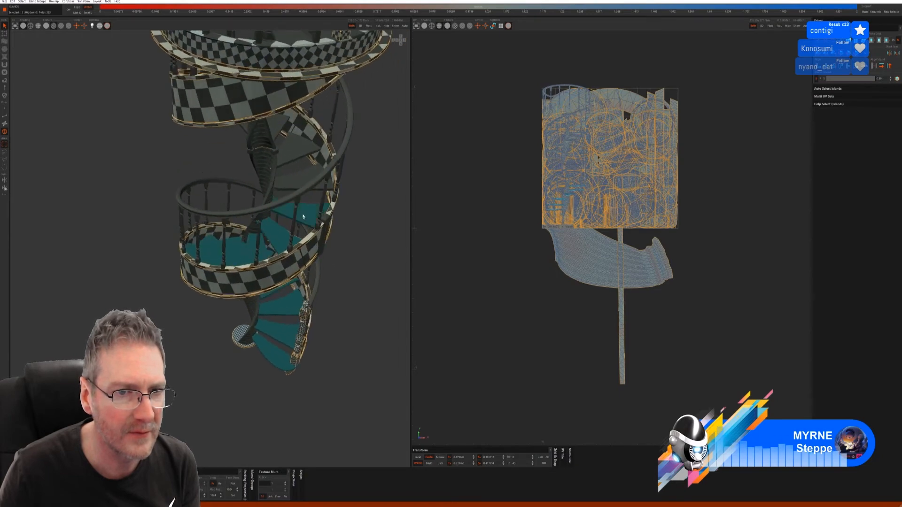
alt+drag(299, 186, 247, 207)
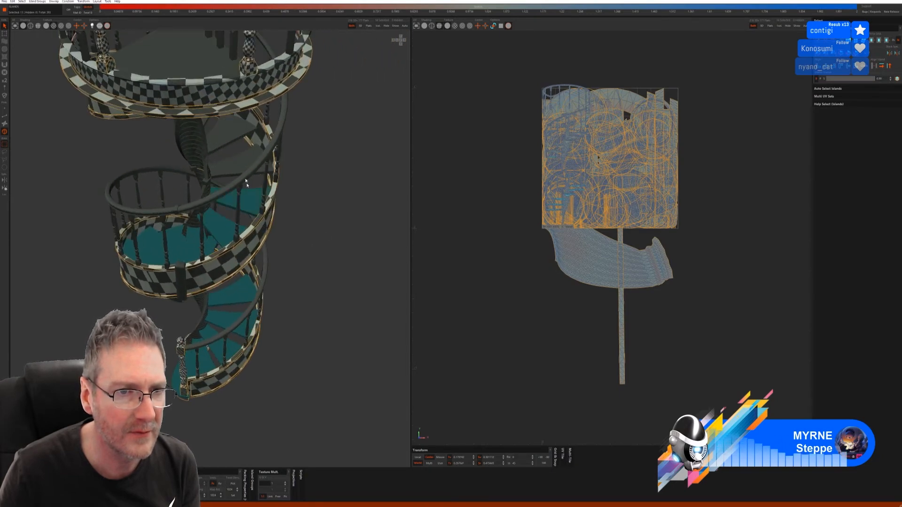
alt+drag(292, 177, 224, 210)
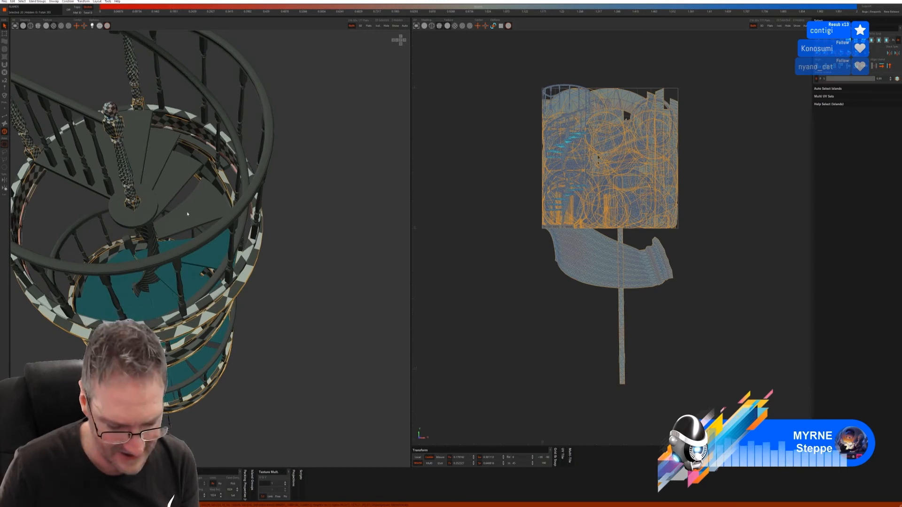
shift+click(192, 220)
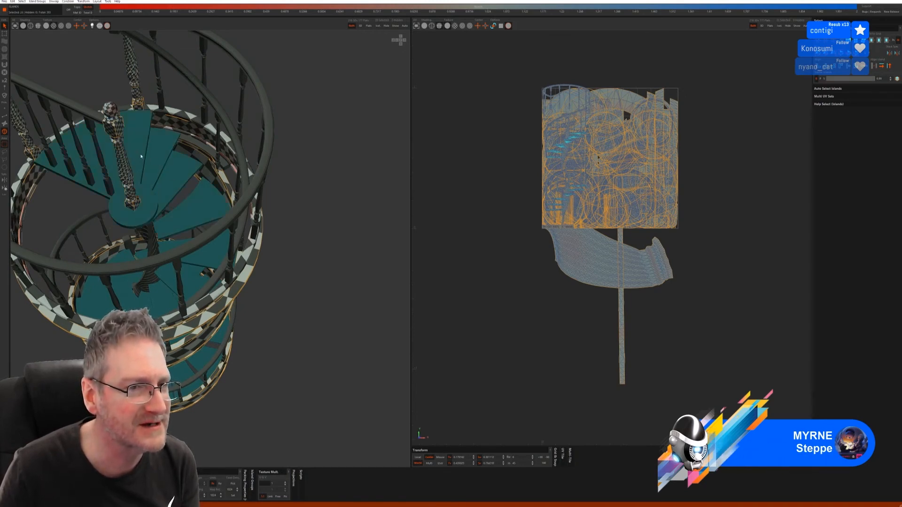
- Isolate the selected stair treads in the 3D view, clear the selection and switch to edge selection
alt+drag(141, 157, 325, 206)
scroll(281, 219, down, 5)
alt+middle_drag(324, 207, 363, 227)
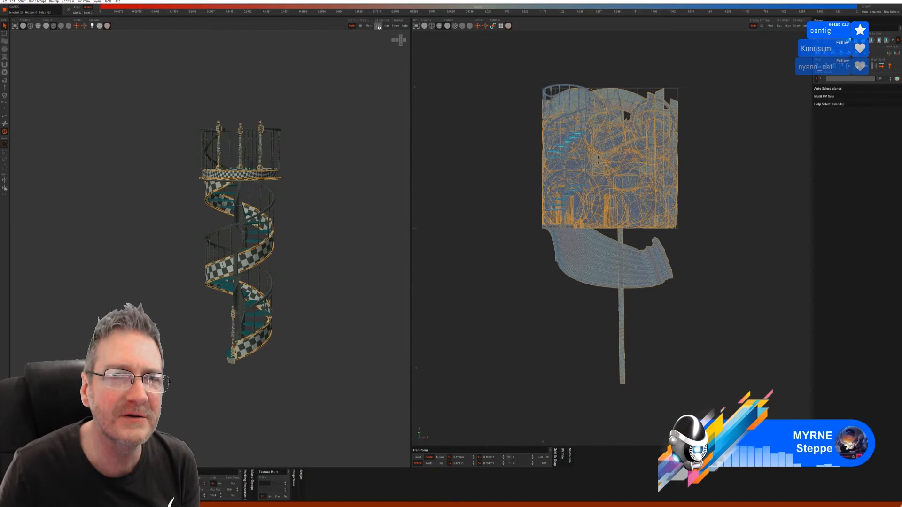
click(379, 27)
alt+drag(288, 256, 342, 259)
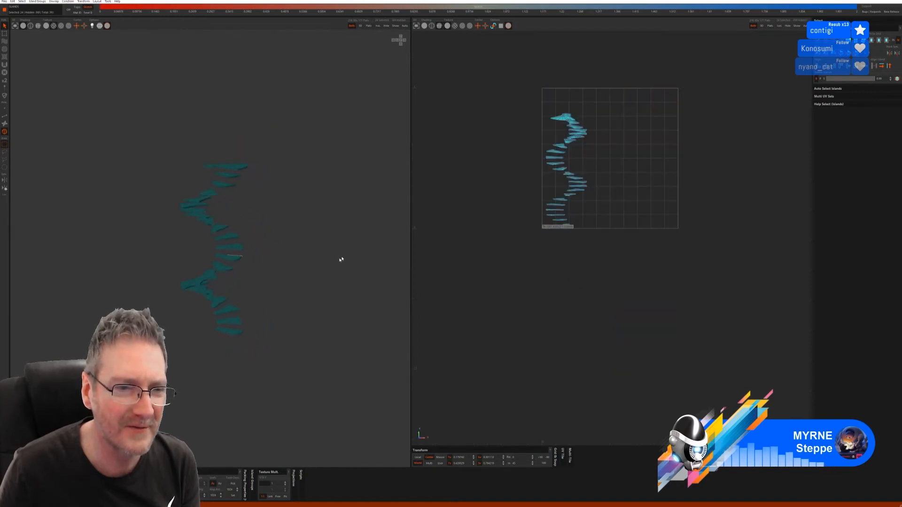
scroll(304, 288, up, 4)
alt+drag(304, 288, 325, 271)
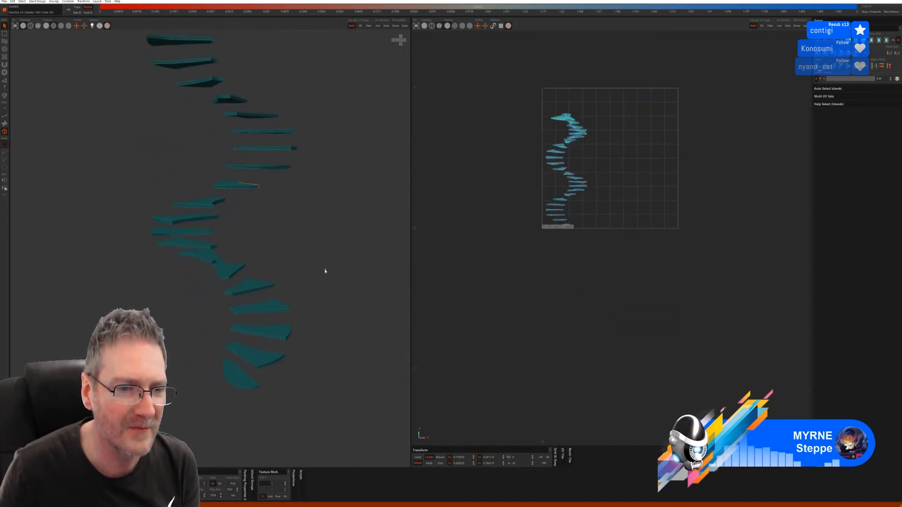
click(325, 272)
click(5, 116)
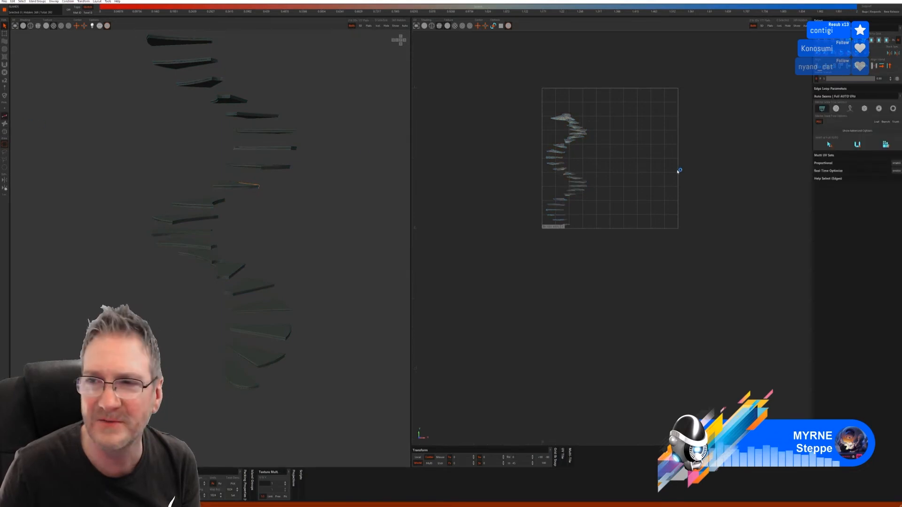
- Try selecting seams on the treads with the first auto-seam method, cut and flatten them, and undo the result
click(828, 144)
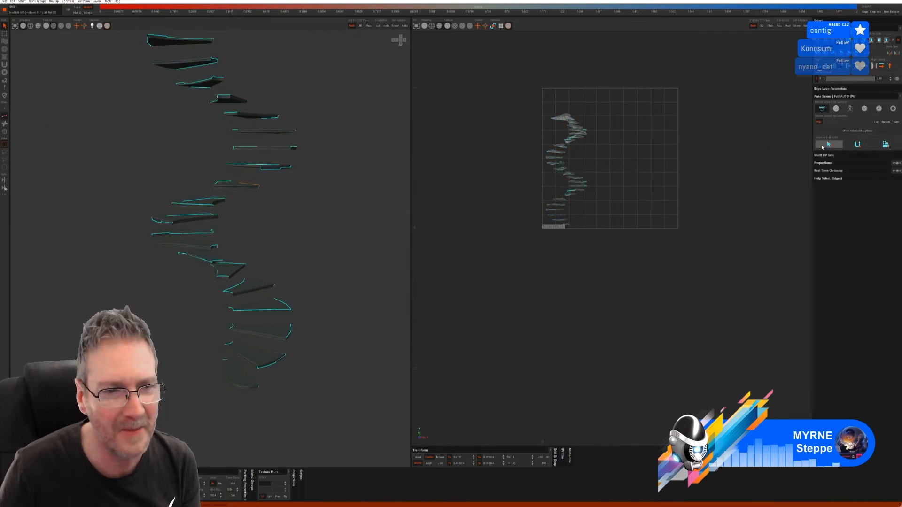
click(858, 145)
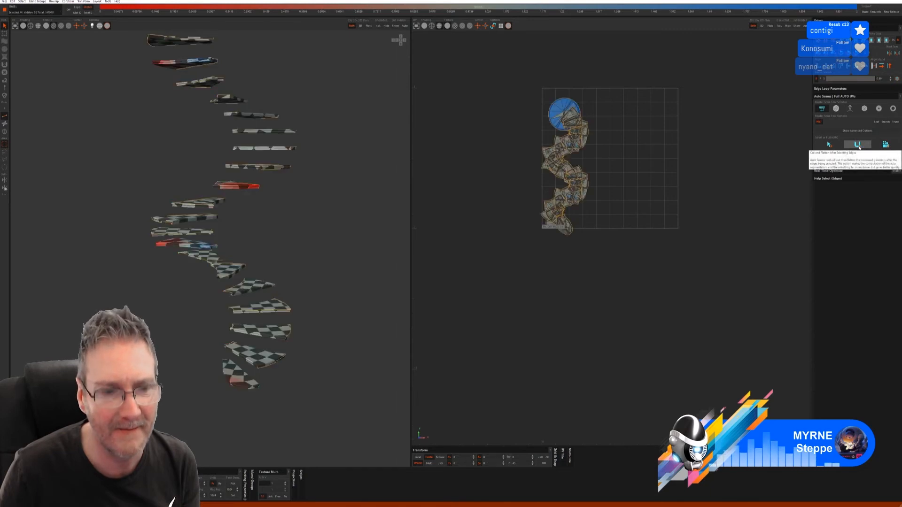
key(ctrl+z)
key(ctrl+z)
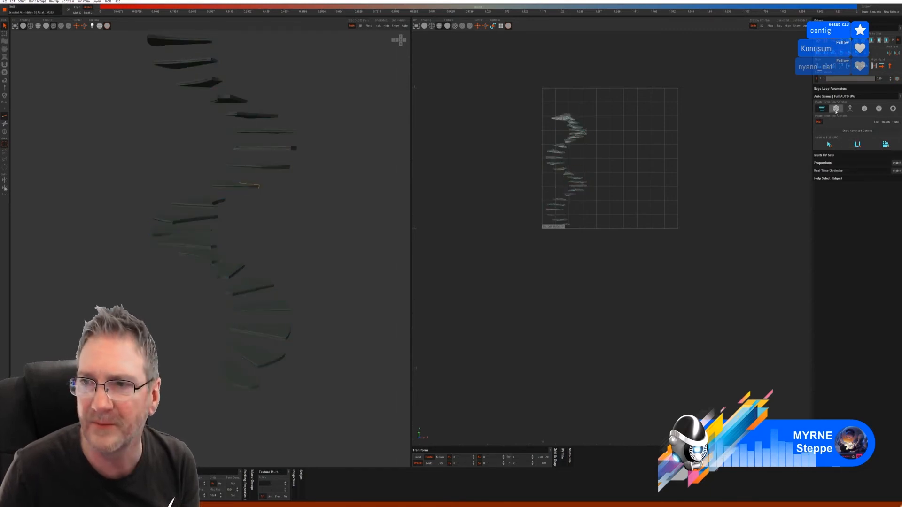
- Try unfolding and packing the treads with the second auto-seam method, check the checker pattern, and undo it
click(836, 109)
click(829, 150)
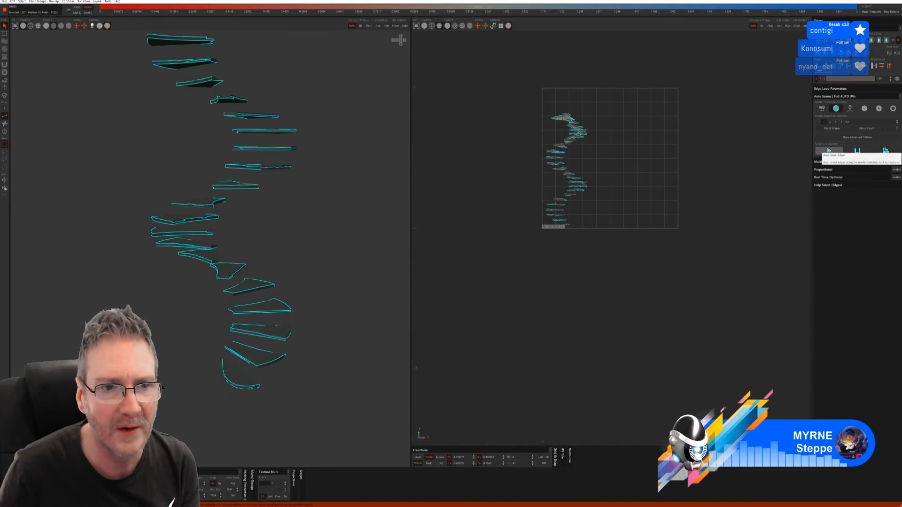
click(862, 153)
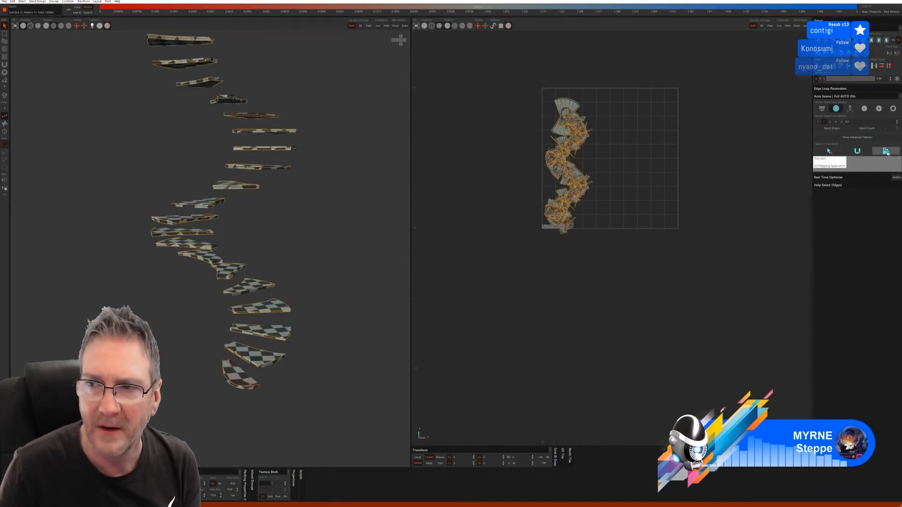
click(887, 153)
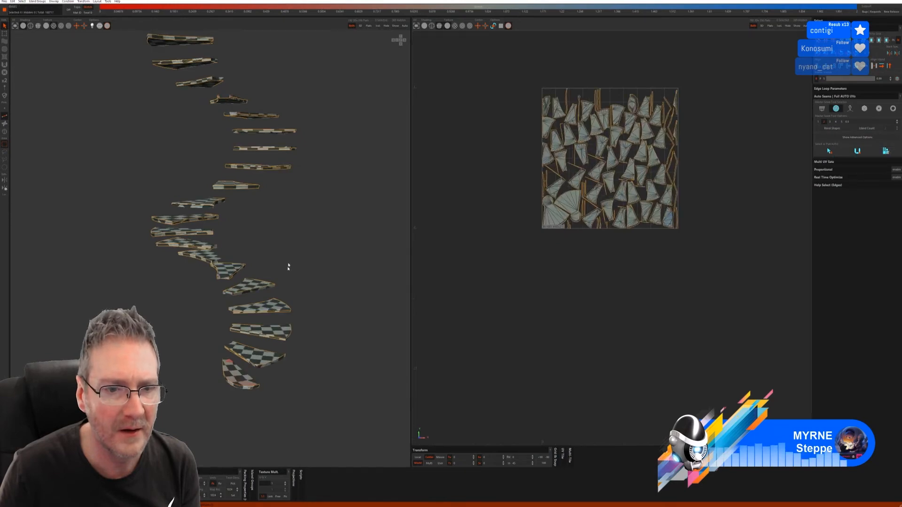
alt+drag(288, 266, 227, 188)
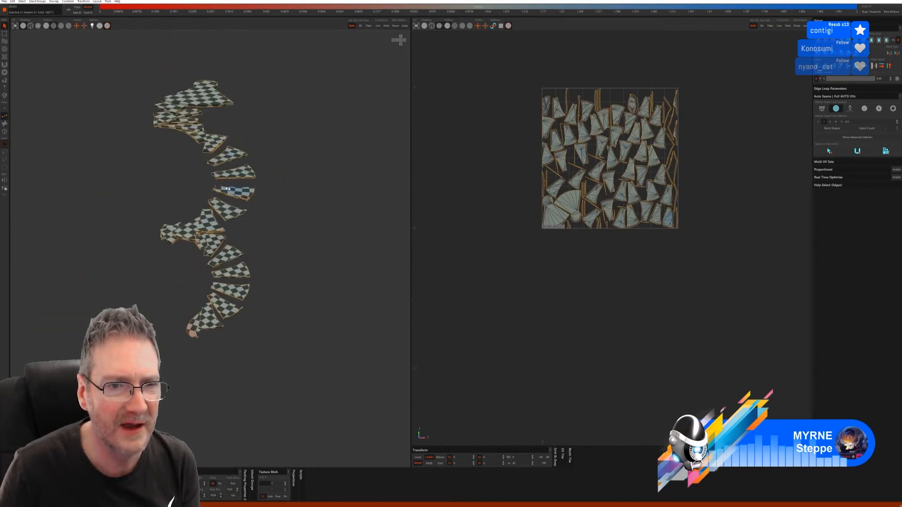
alt+right_drag(228, 188, 314, 221)
key(ctrl+z)
key(ctrl+z)
key(ctrl+z)
key(ctrl+z)
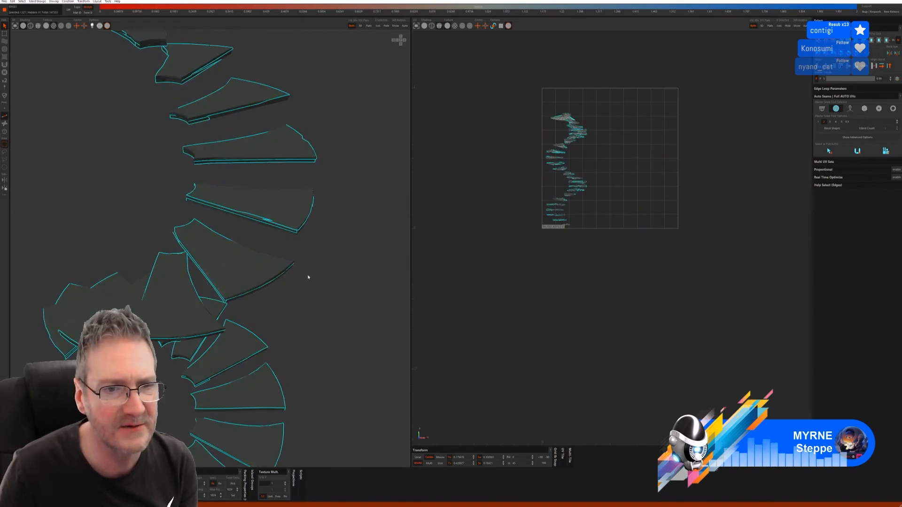
- Try cutting and flattening the treads with the third auto-seam method, and undo the result
click(850, 108)
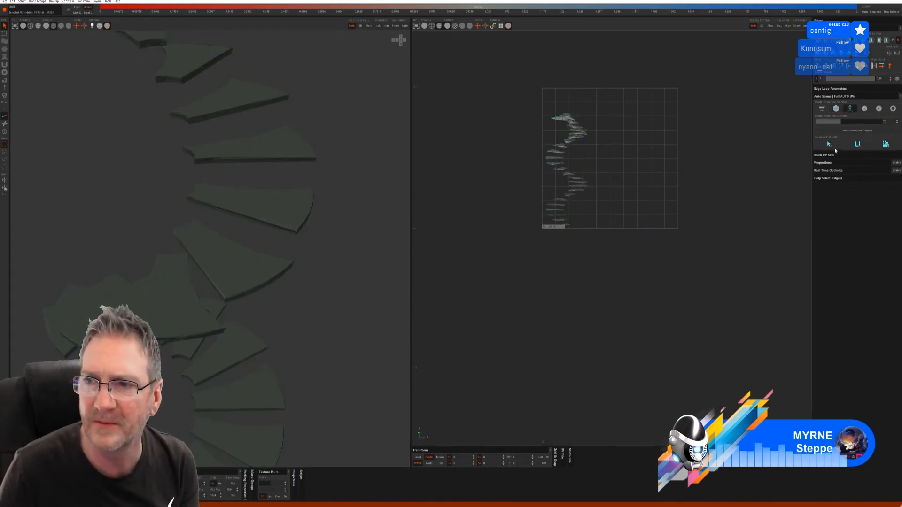
click(857, 144)
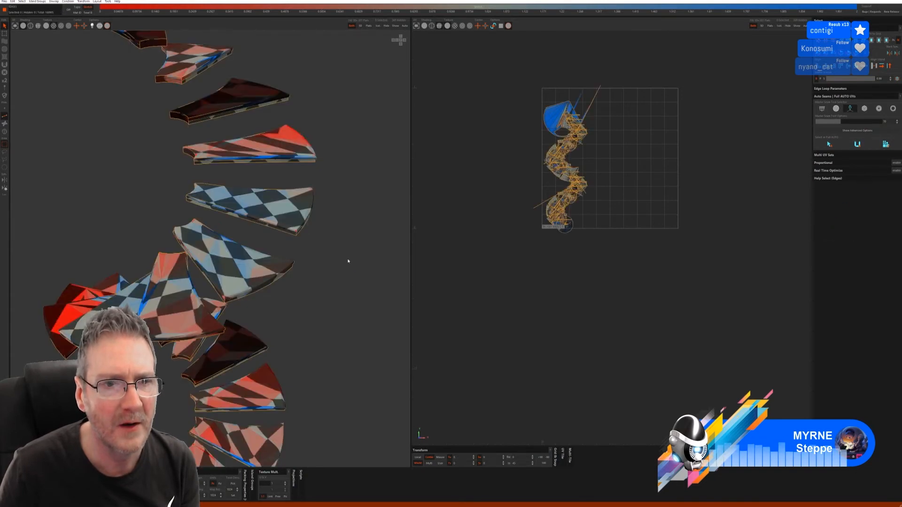
key(ctrl+z)
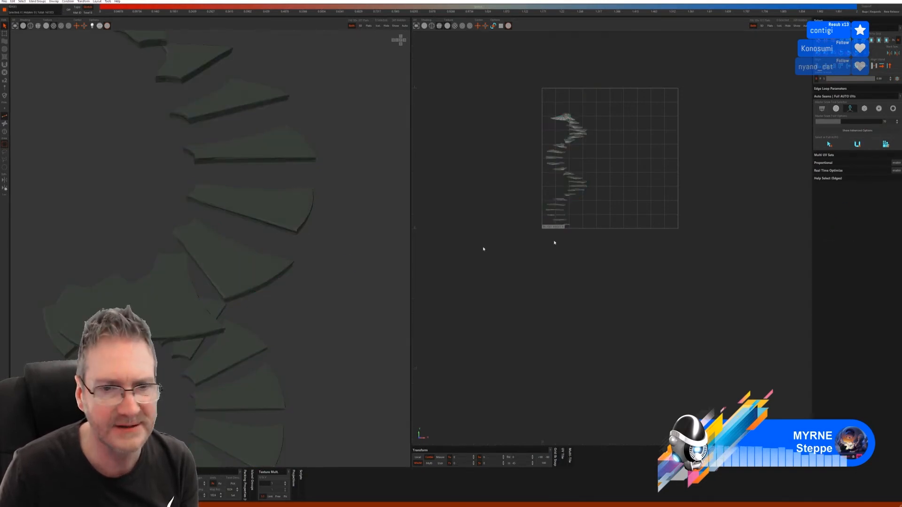
- Select the treads' seams with the fourth auto-seam method, then cut, unfold and pack the islands
click(866, 109)
click(824, 157)
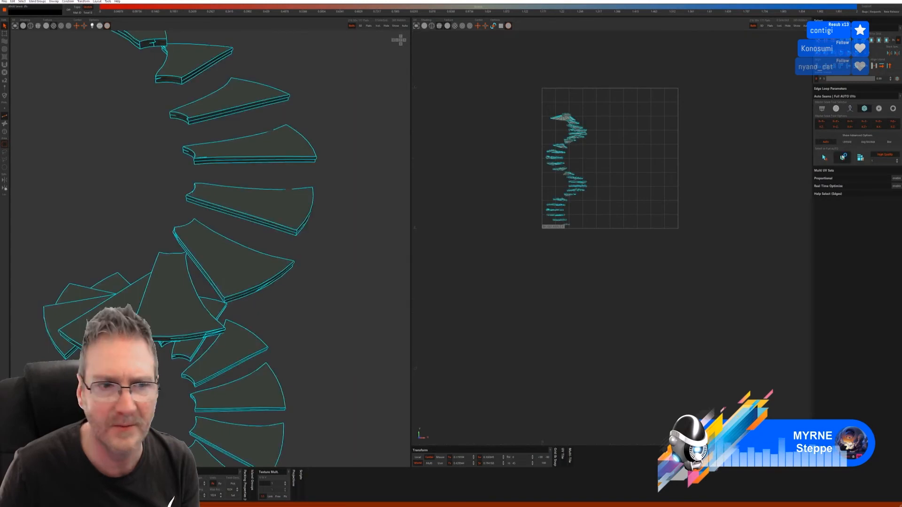
click(860, 157)
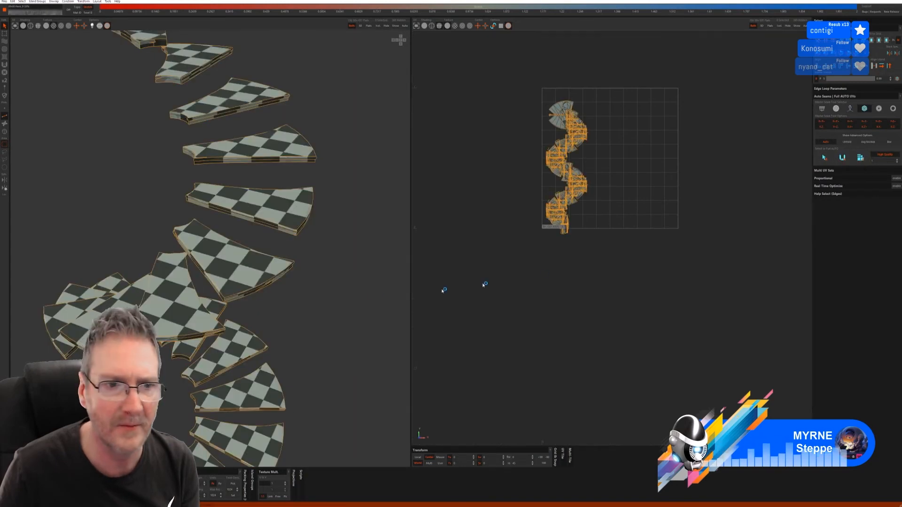
scroll(334, 286, down, 4)
alt+drag(335, 286, 318, 303)
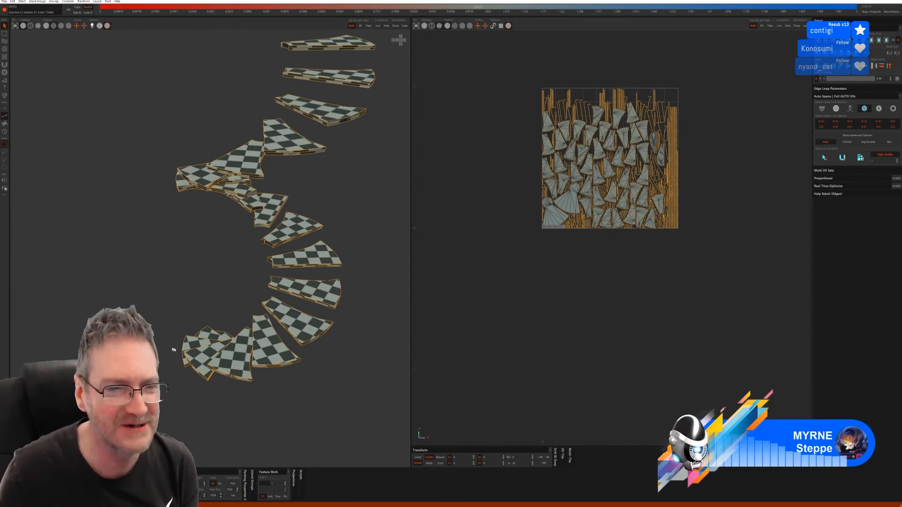
middle_drag(200, 274, 259, 283)
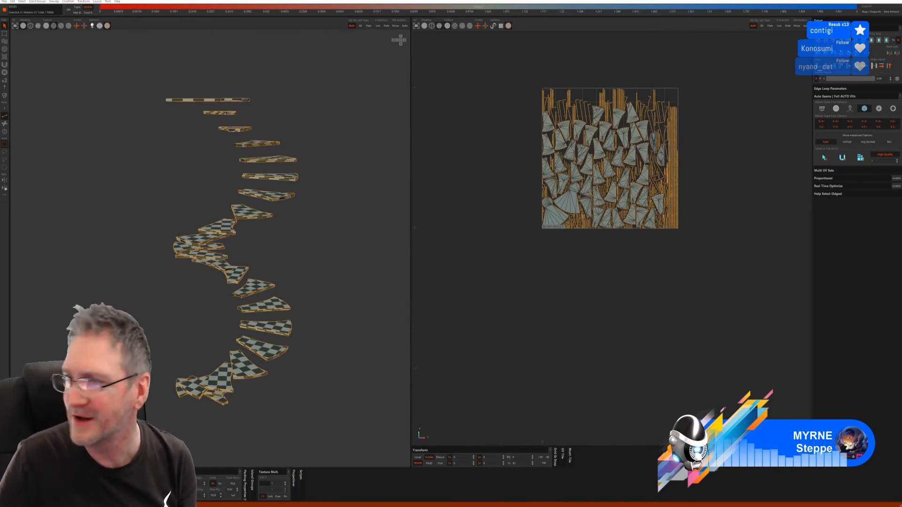
- Bring all the hidden staircase parts back into view
click(396, 26)
scroll(353, 243, down, 5)
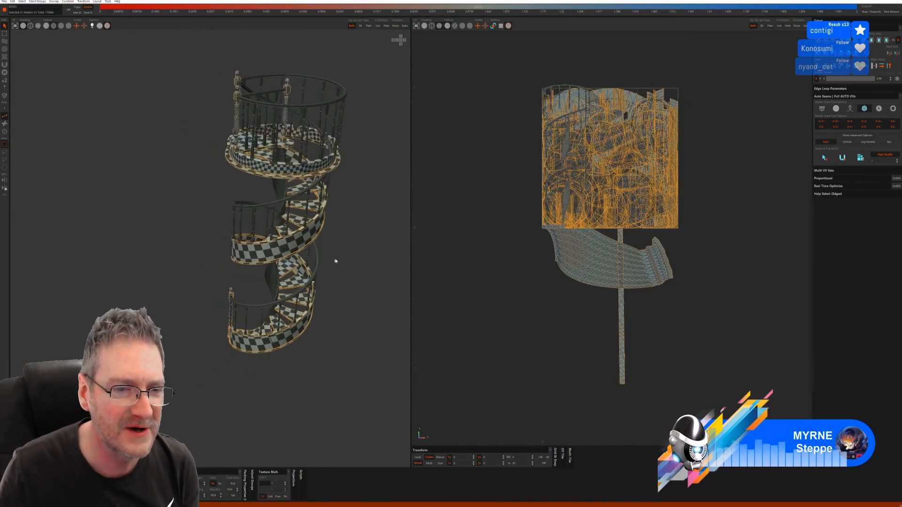
middle_drag(334, 257, 322, 272)
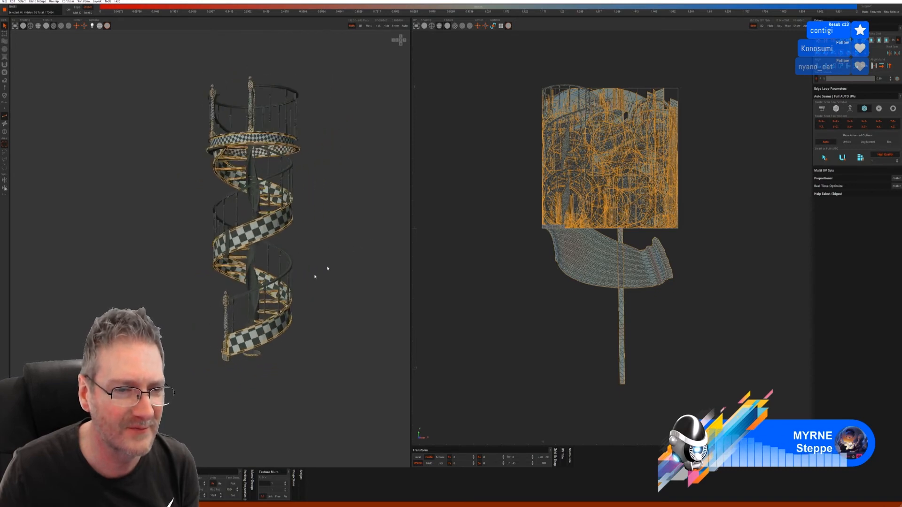
scroll(322, 272, up, 5)
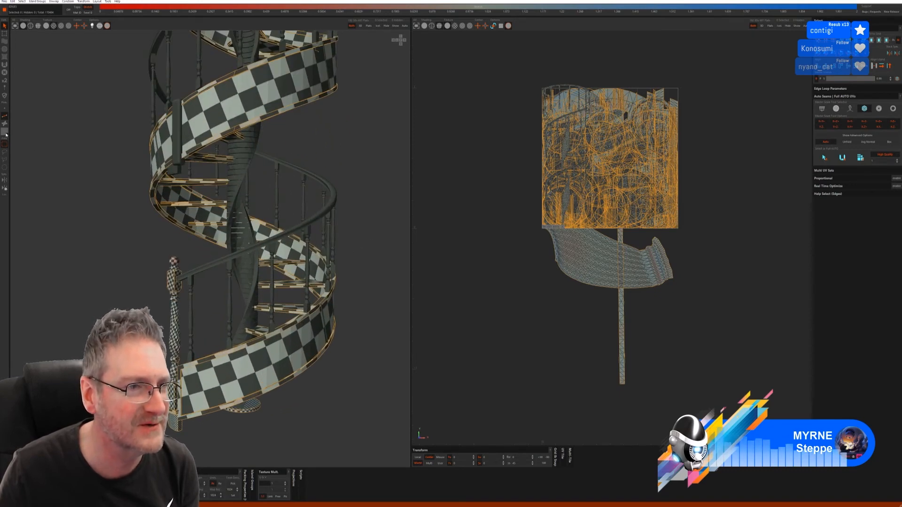
- Select and isolate the first baluster beside the bottom newel post, then switch to edge selection
click(5, 132)
click(192, 295)
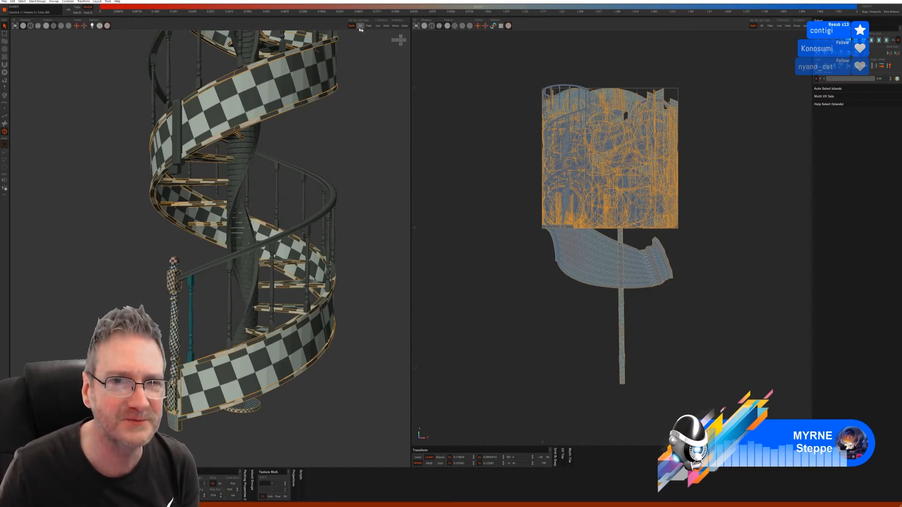
click(394, 26)
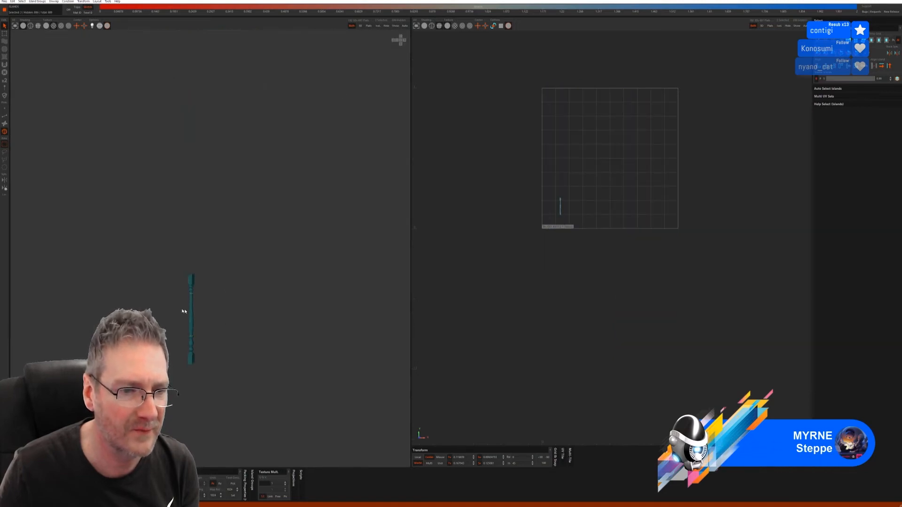
alt+right_drag(183, 310, 255, 296)
alt+middle_drag(256, 296, 246, 204)
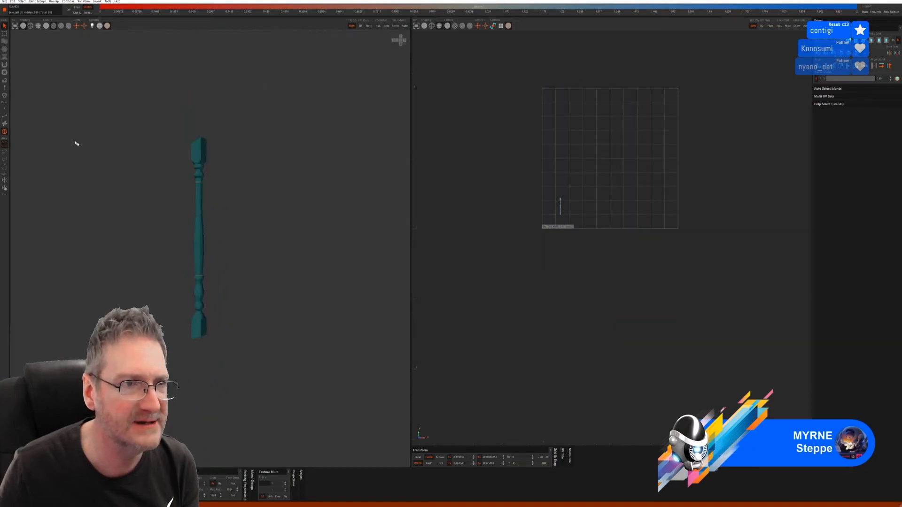
click(7, 116)
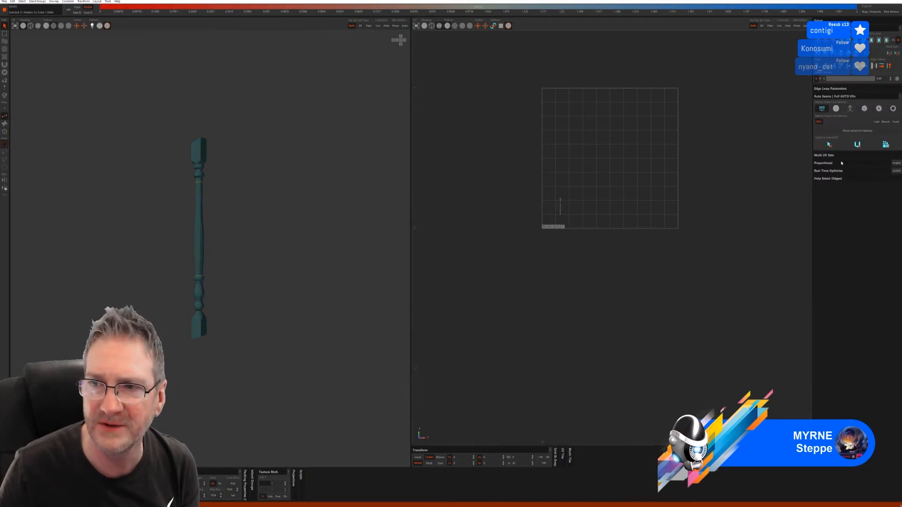
- Try generating and cutting seams on the baluster with the first auto-seam method
click(830, 145)
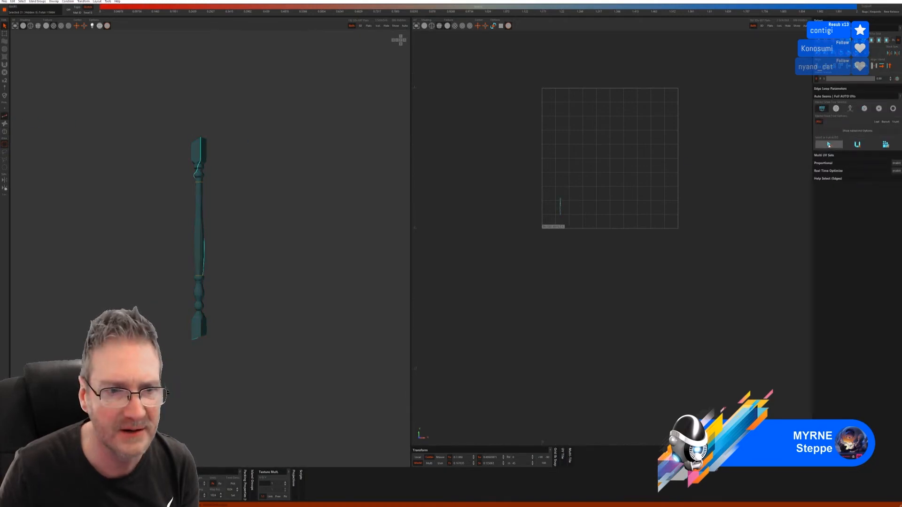
click(858, 144)
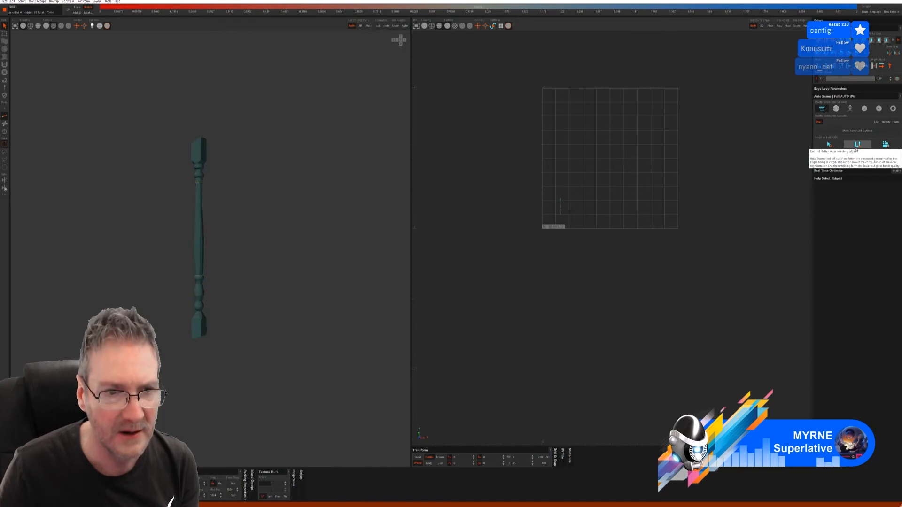
- Select the baluster's seams with the second auto-seam method, then cut and flatten it
click(836, 109)
click(829, 151)
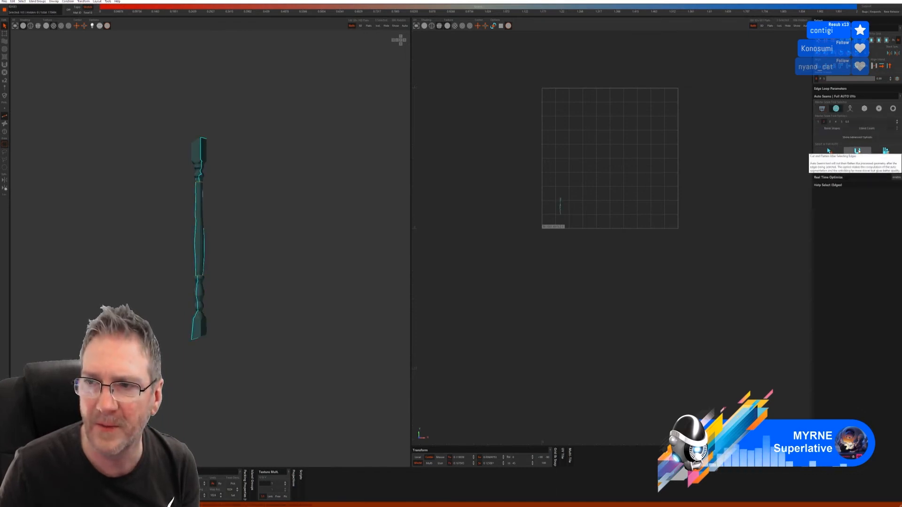
click(857, 150)
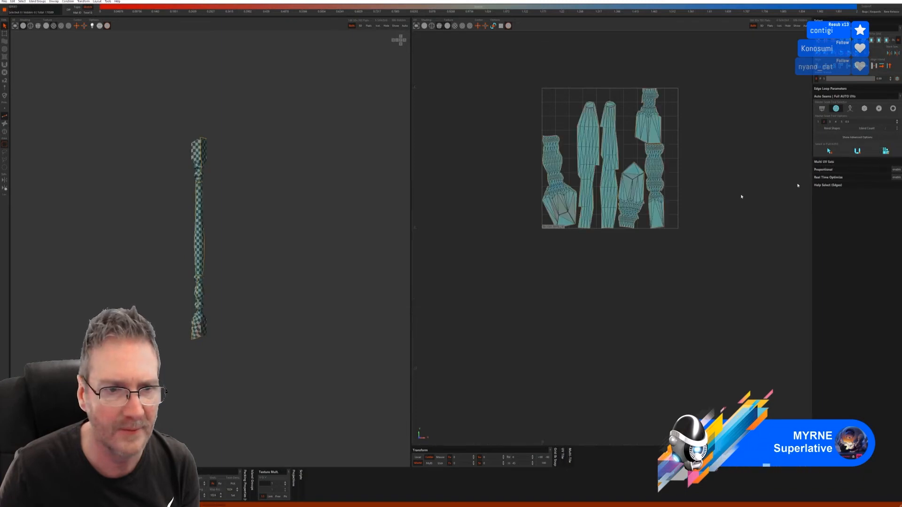
middle_drag(298, 272, 263, 269)
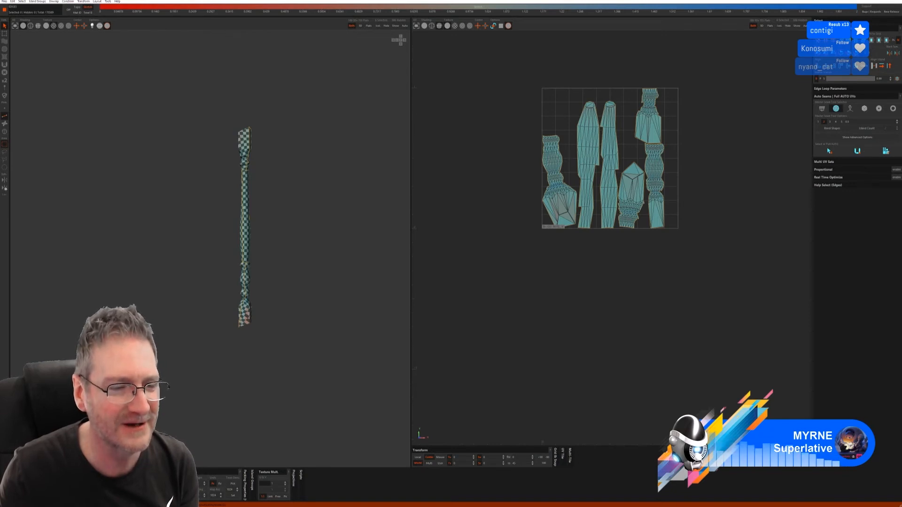
key(super)
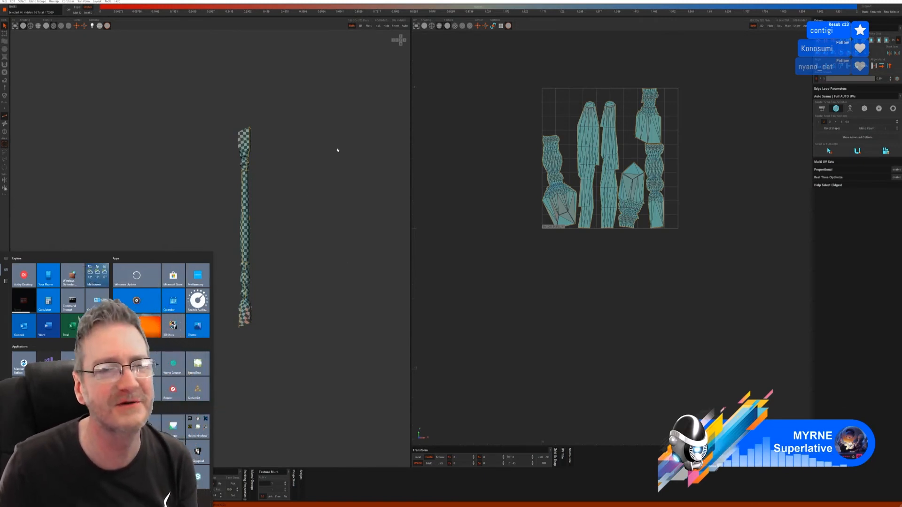
click(340, 176)
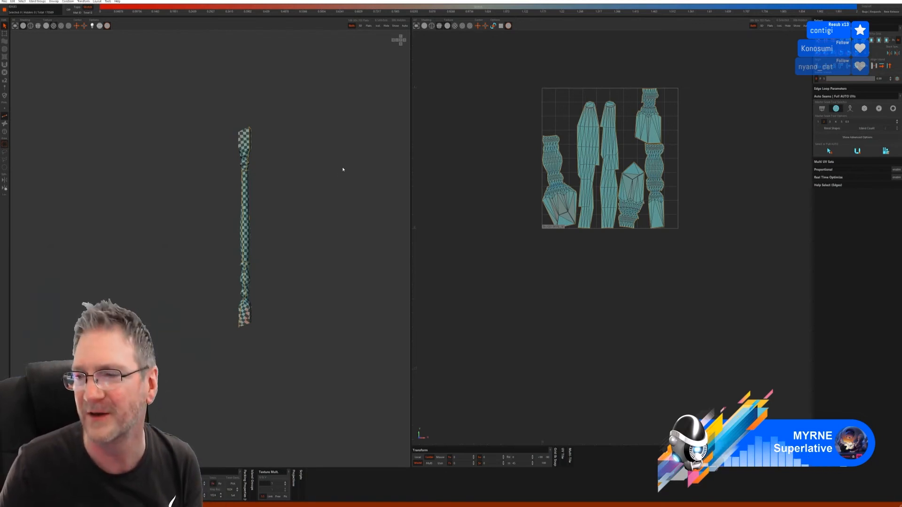
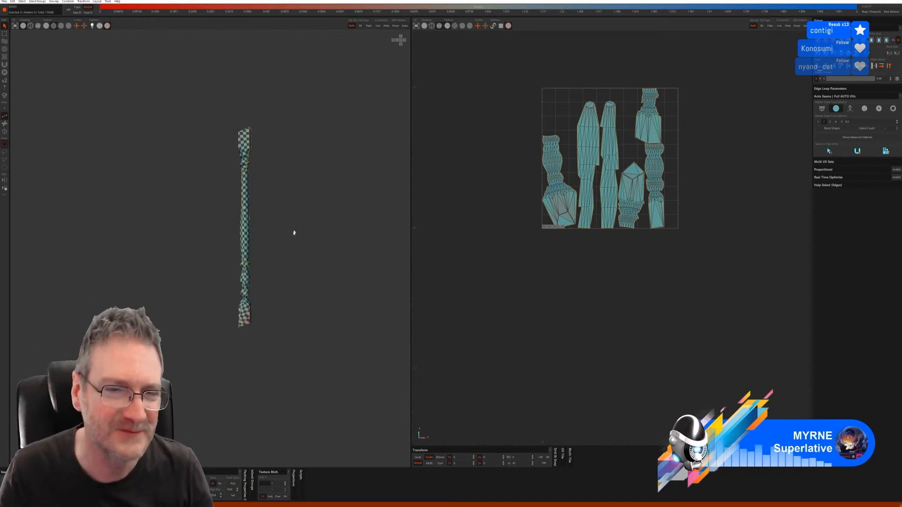
mouse_move(308, 266)
alt+mouse_down()
mouse_move(294, 271)
mouse_move(301, 256)
alt+mouse_up()
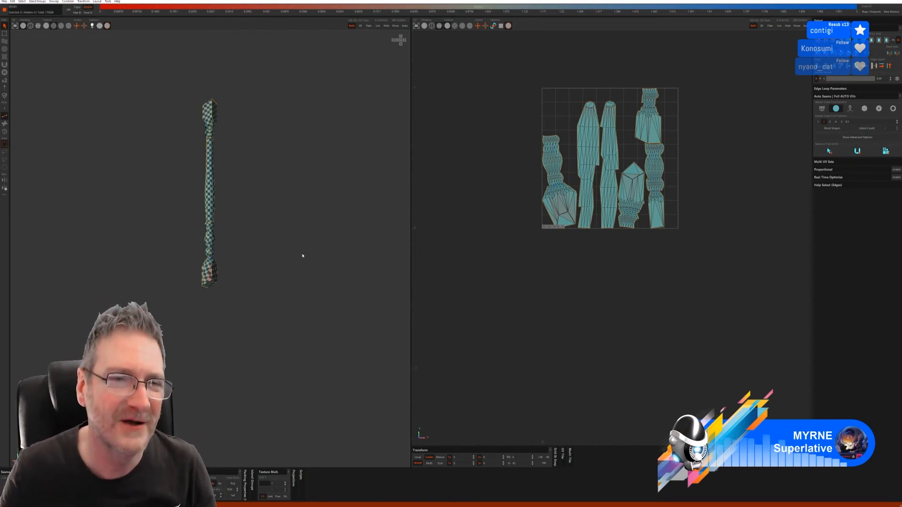
- Undo the cutting, flattening and packing made with the second auto-seam method on the baluster
alt+drag(249, 238, 274, 244)
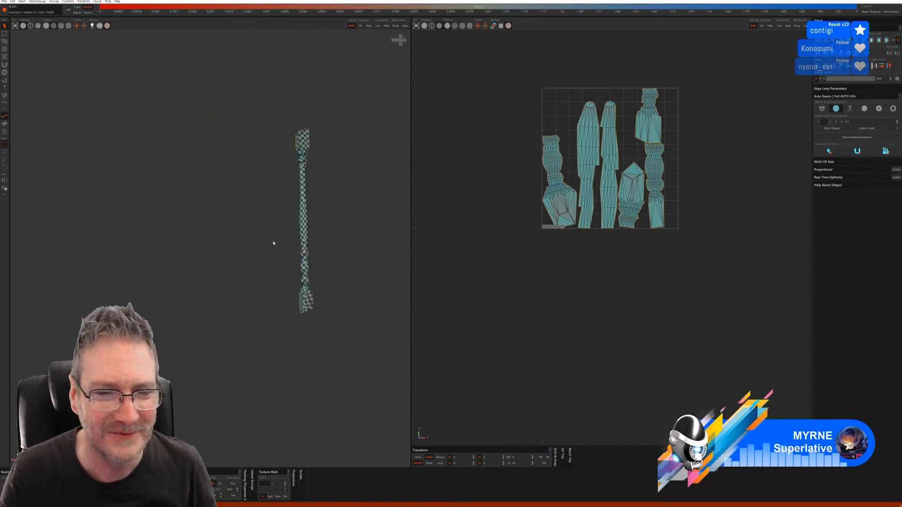
key(ctrl+z)
key(ctrl+z)
key(ctrl+z)
key(ctrl+z)
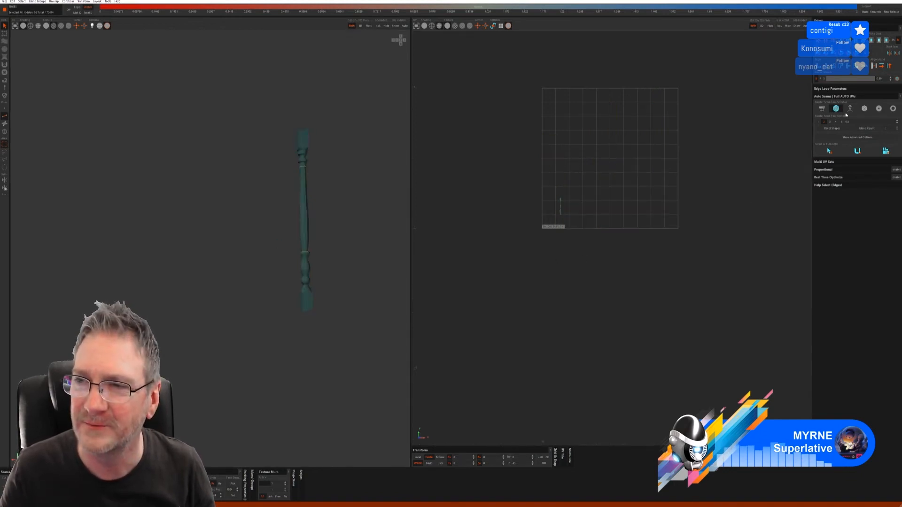
- Try auto-selecting the baluster's seam edges with the third auto-seam method, then undo the selection
click(850, 108)
click(830, 144)
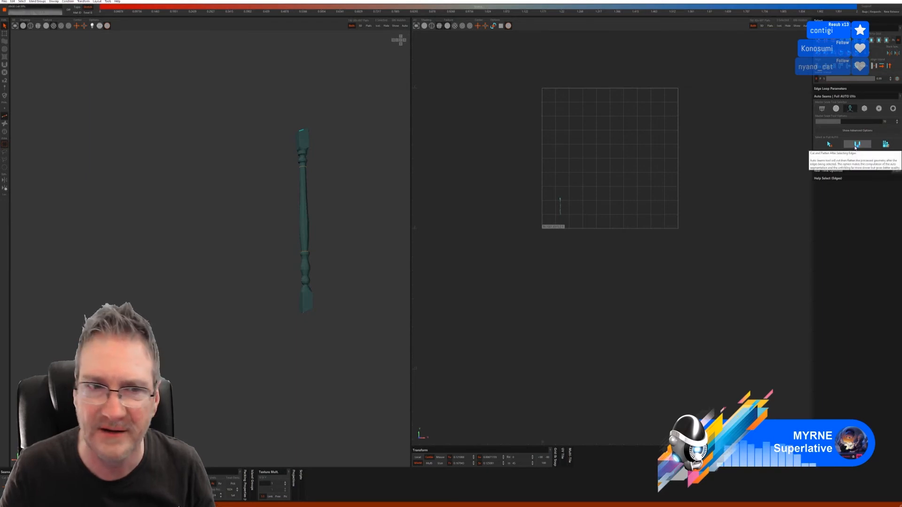
key(ctrl+z)
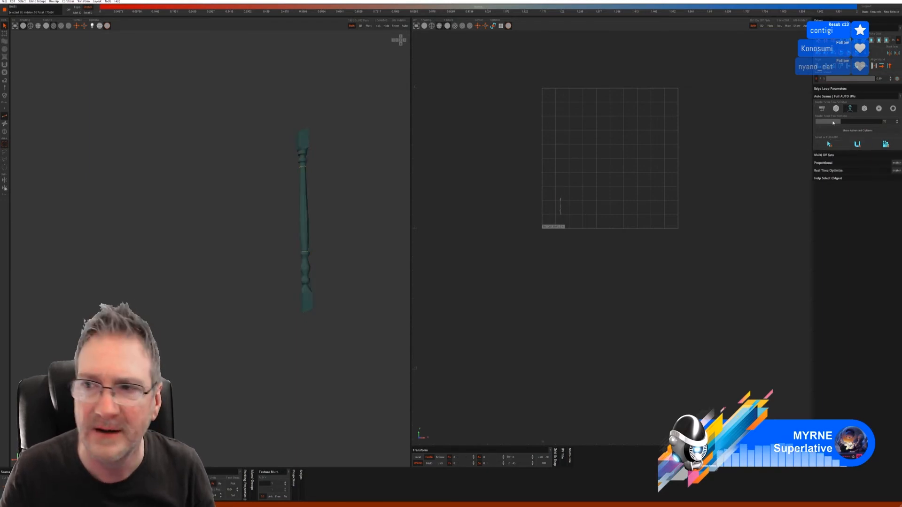
- Try the fourth auto-seam method on the baluster, selecting its seams, cutting and flattening them, and packing the islands
click(864, 109)
click(825, 159)
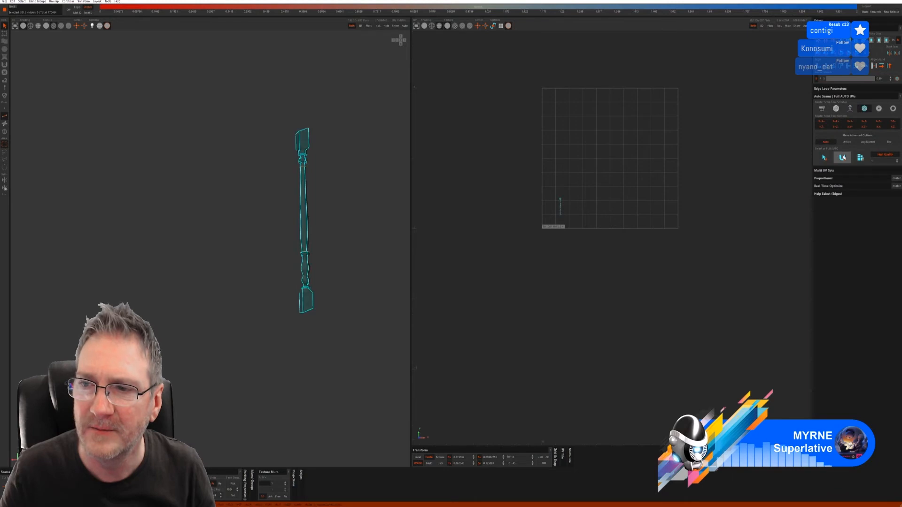
click(842, 158)
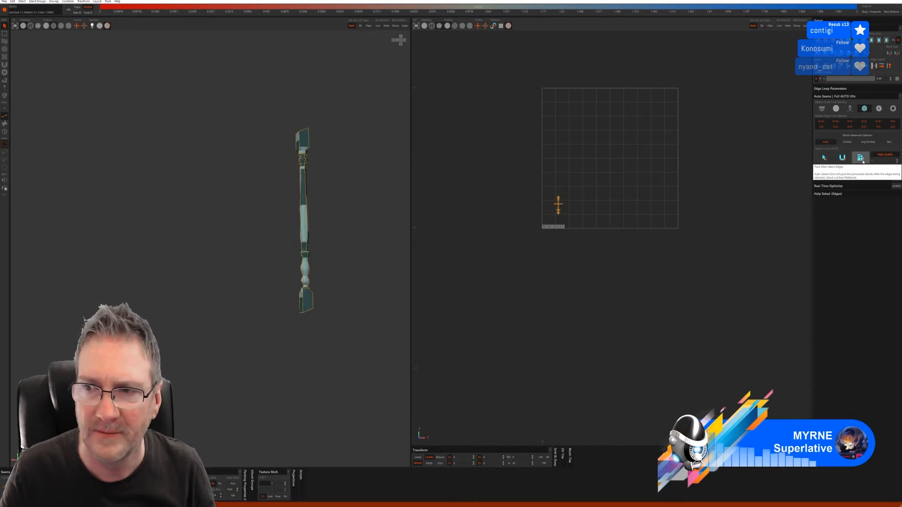
click(863, 160)
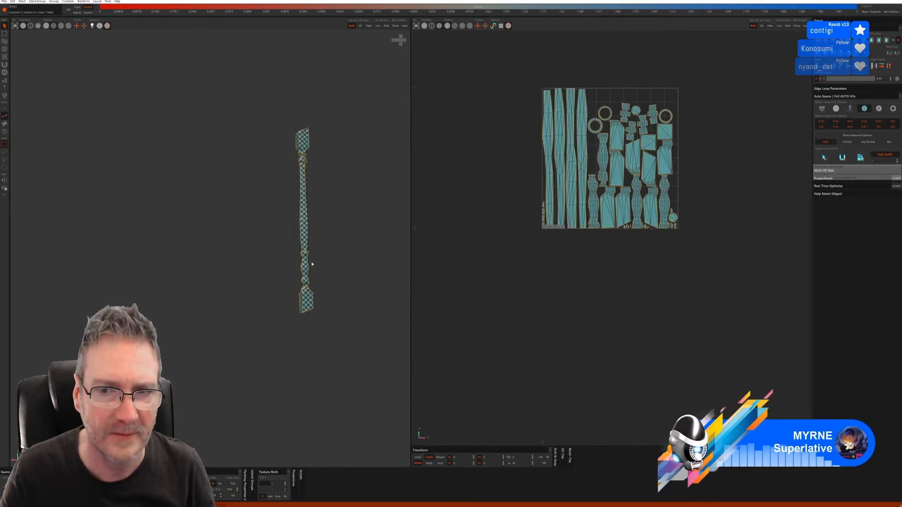
- Examine the checker pattern and seam placement along the baluster's base, shaft and cap
middle_drag(312, 261, 327, 295)
scroll(327, 295, up, 5)
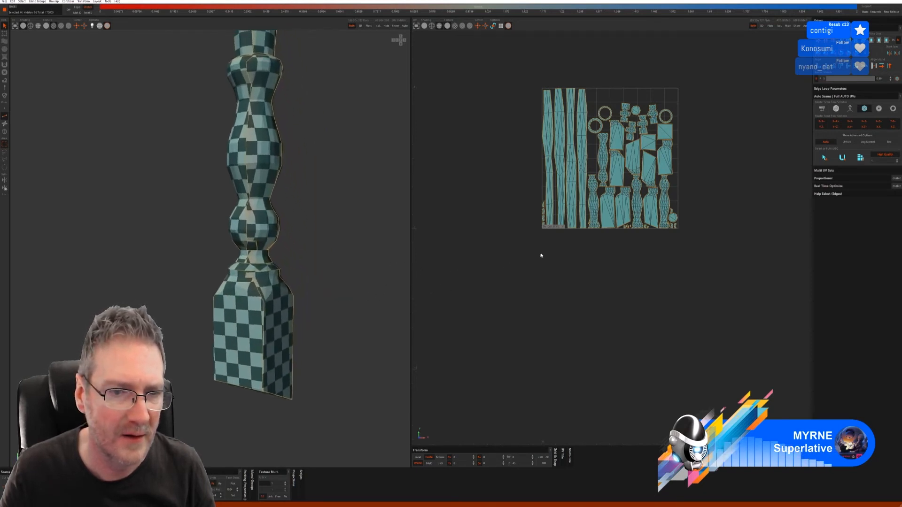
alt+right_drag(611, 230, 362, 279)
alt+drag(362, 279, 300, 260)
alt+right_drag(300, 260, 277, 268)
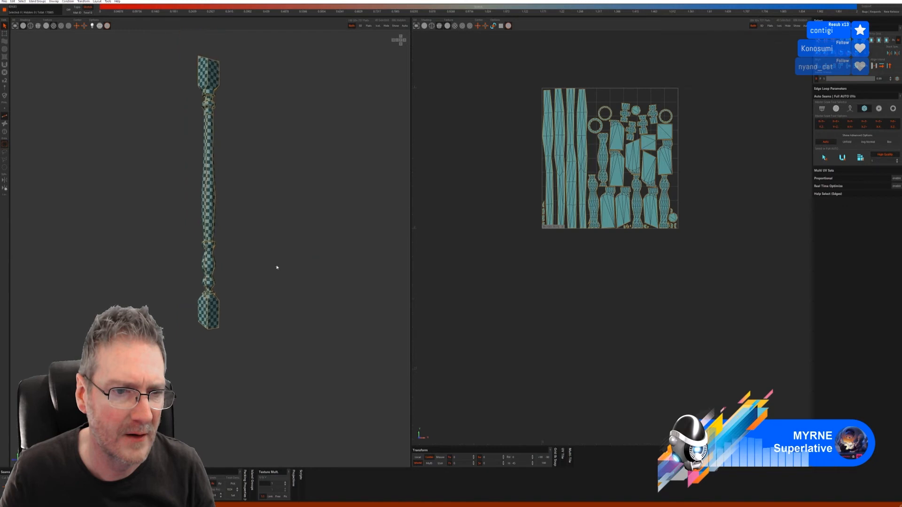
alt+middle_drag(276, 238, 292, 268)
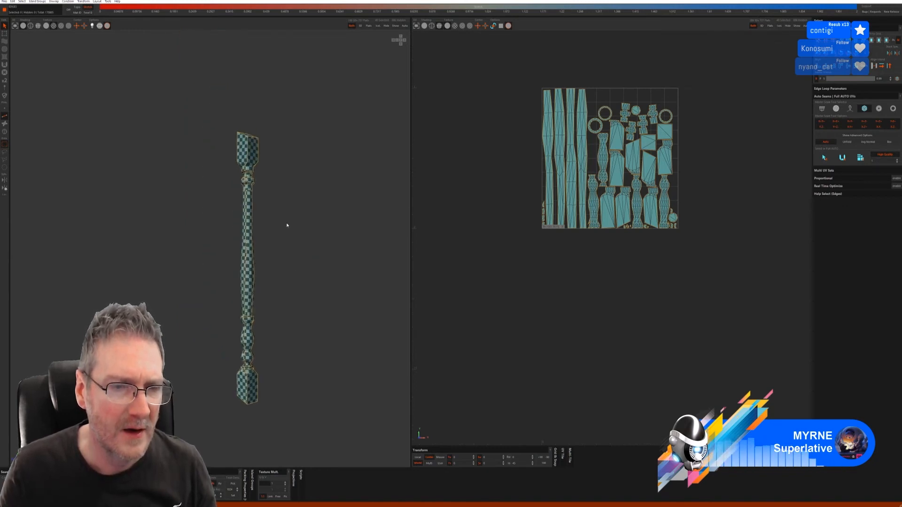
alt+right_drag(271, 247, 283, 248)
alt+drag(283, 247, 292, 255)
- Undo the seams, flattening and packing made with the fourth auto-seam method
key(ctrl+z)
key(ctrl+z)
key(ctrl+z)
key(ctrl+z)
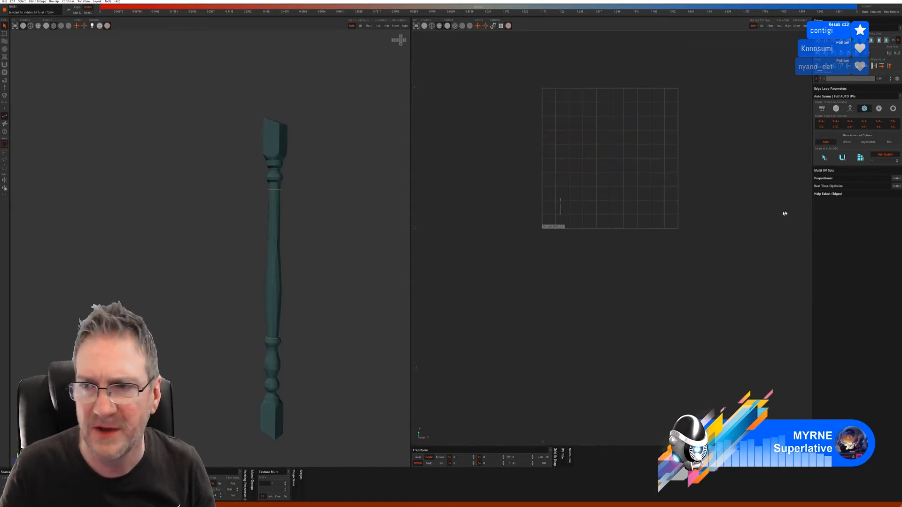
- Set auto seams back to the third method for the baluster
click(850, 109)
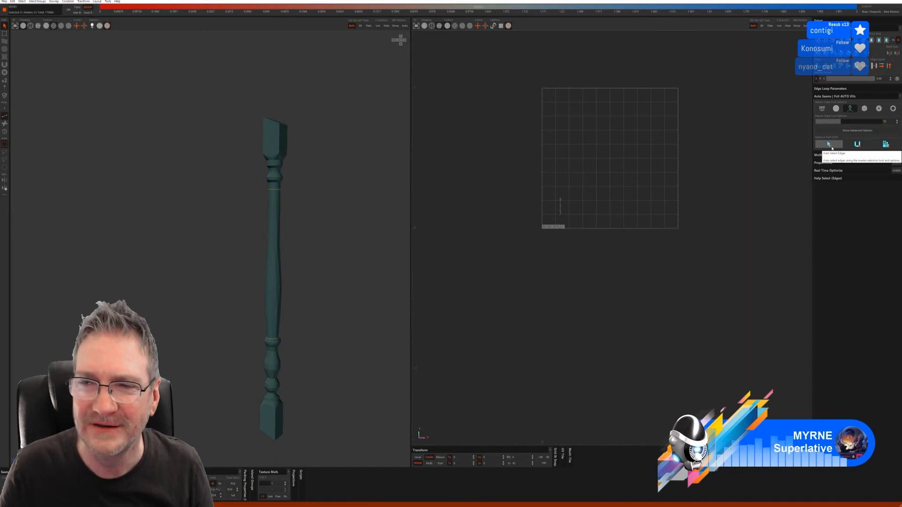
- Try auto-selecting seams on the isolated baluster with the Pelt method and unwrapping it
click(830, 146)
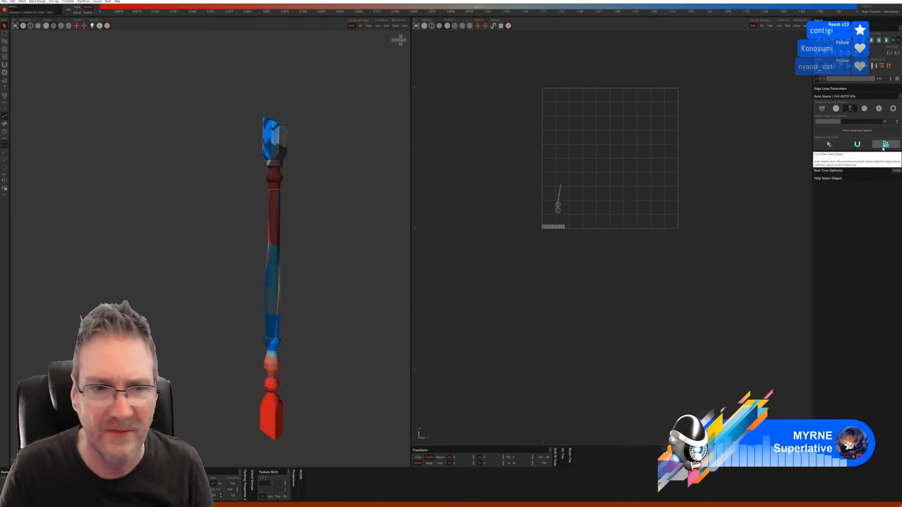
key(ctrl+z)
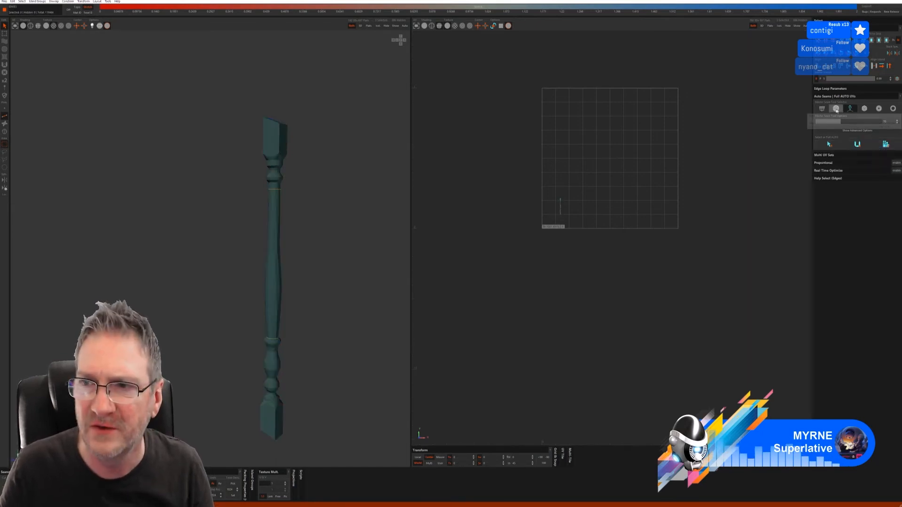
- Auto-seam the isolated baluster with the Mosaic method, unfold and pack it, check its checker pattern, and show the whole staircase
click(837, 109)
click(829, 151)
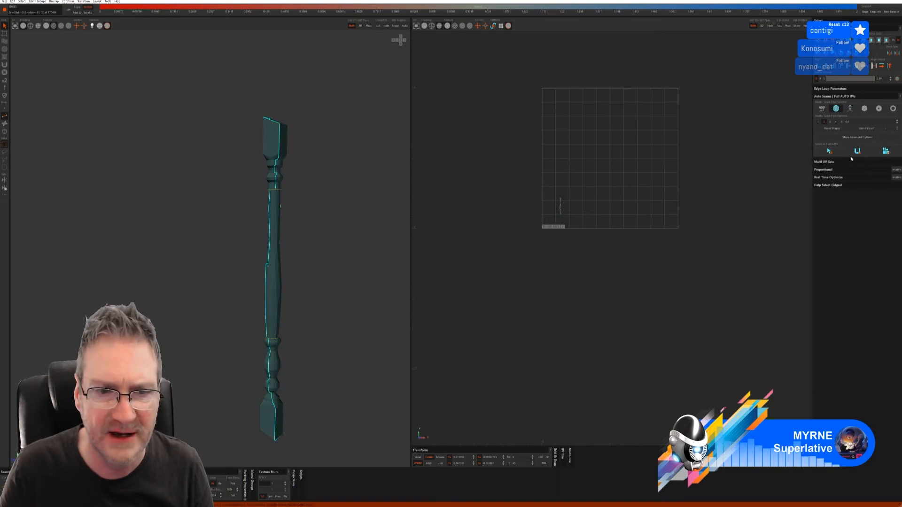
click(885, 151)
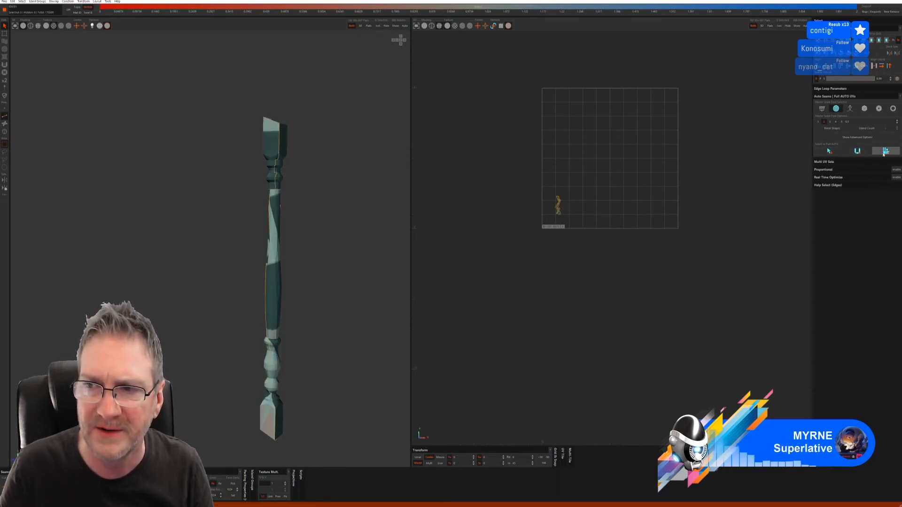
scroll(315, 305, down, 2)
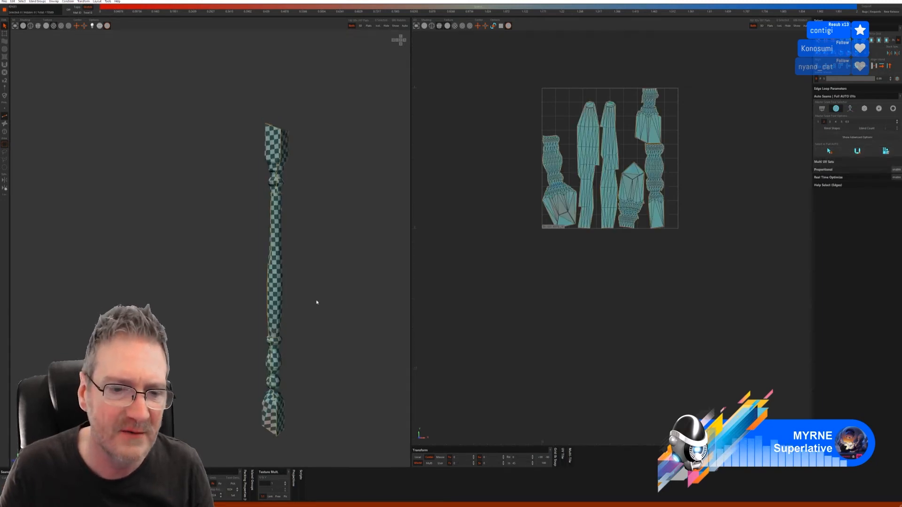
alt+drag(309, 314, 270, 309)
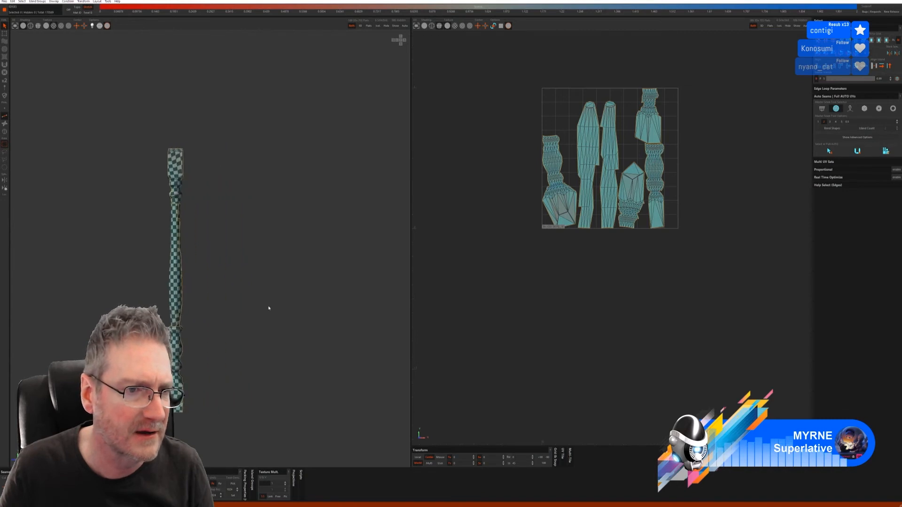
scroll(197, 290, up, 3)
alt+drag(197, 290, 274, 325)
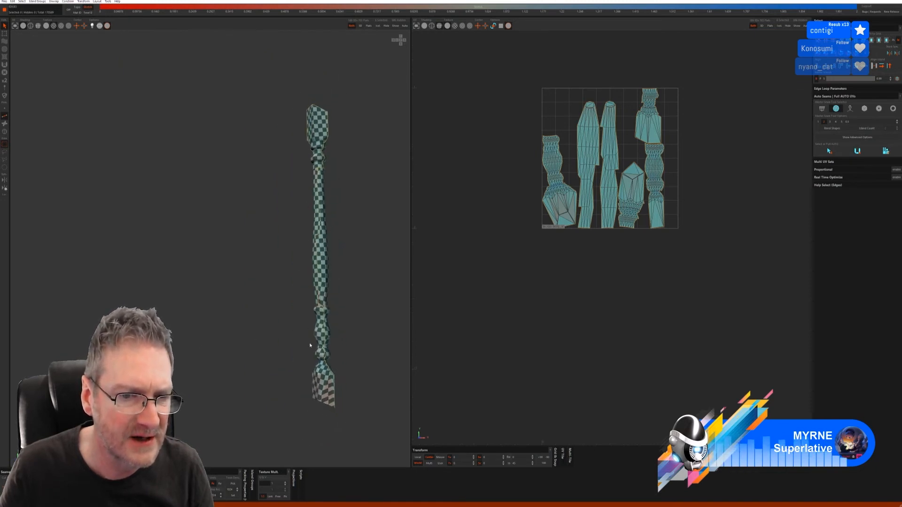
alt+drag(307, 160, 228, 258)
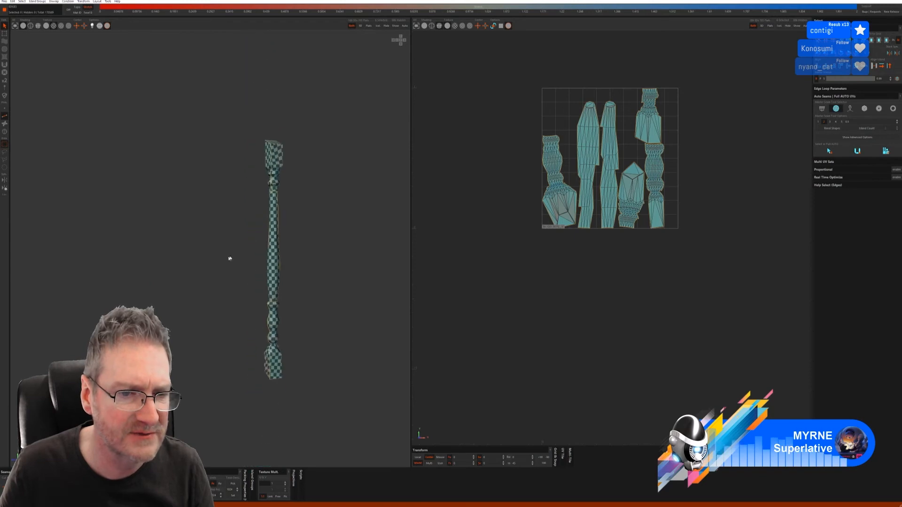
click(395, 27)
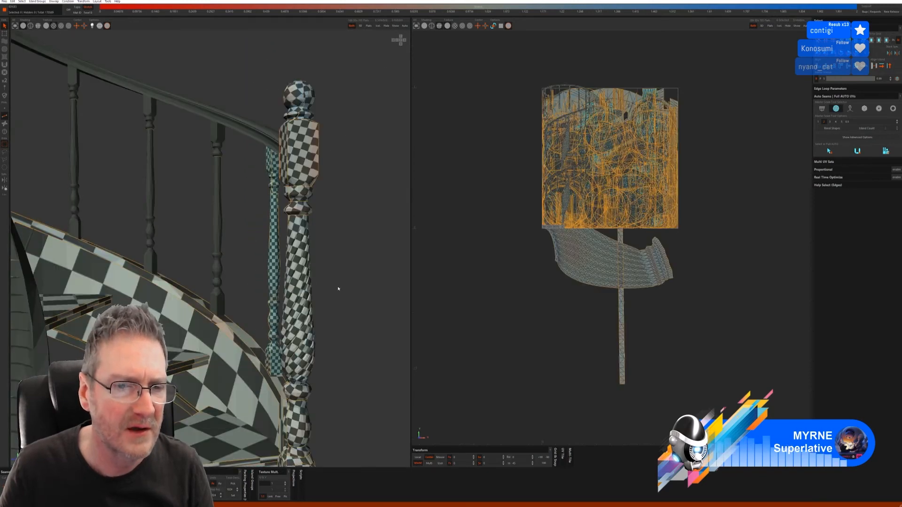
- Isolate the second baluster from the newel post, unwrap it with Mosaic auto seams, and show all geometry again
alt+drag(338, 288, 185, 301)
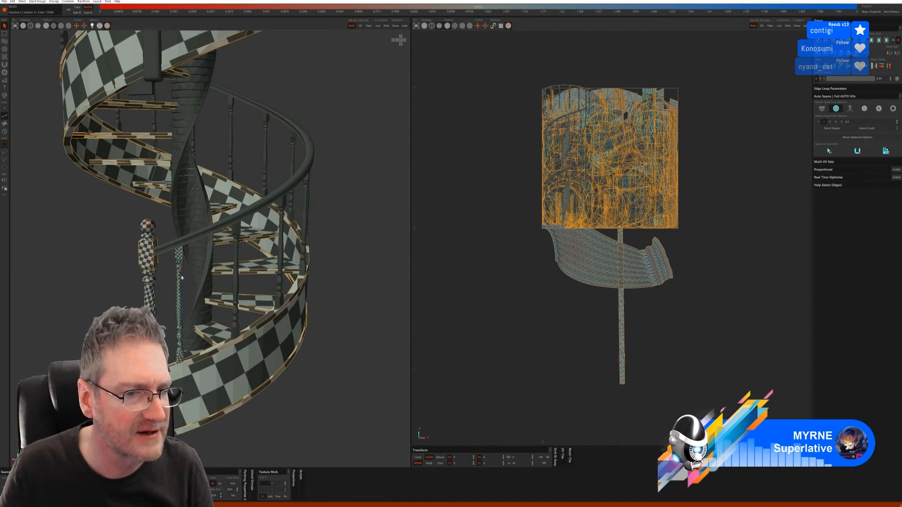
click(5, 131)
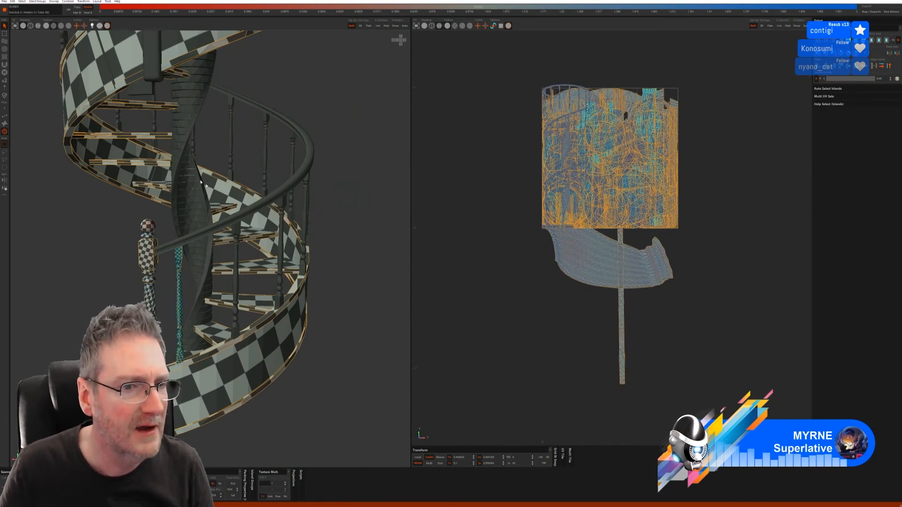
click(241, 233)
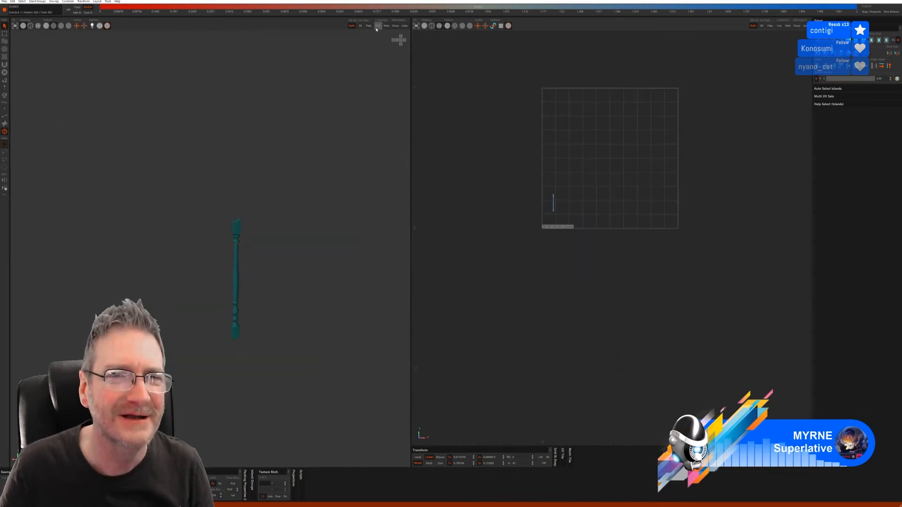
click(379, 26)
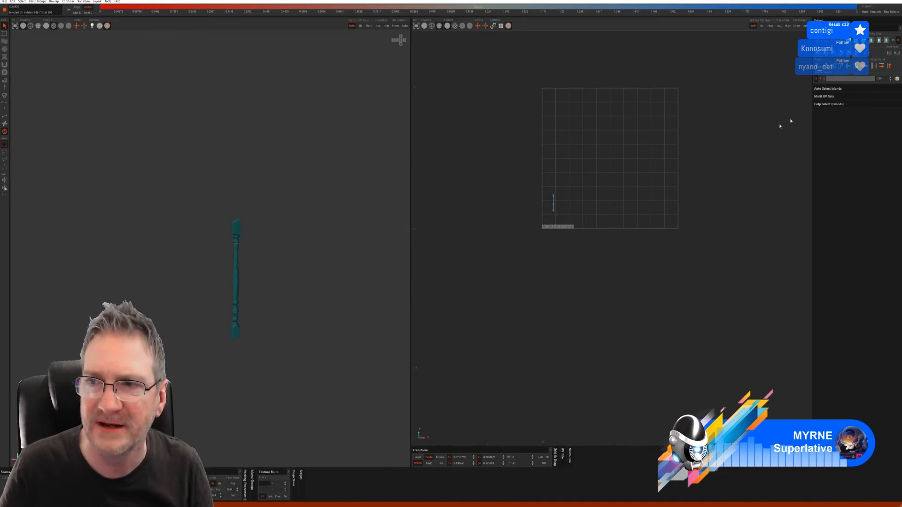
click(5, 118)
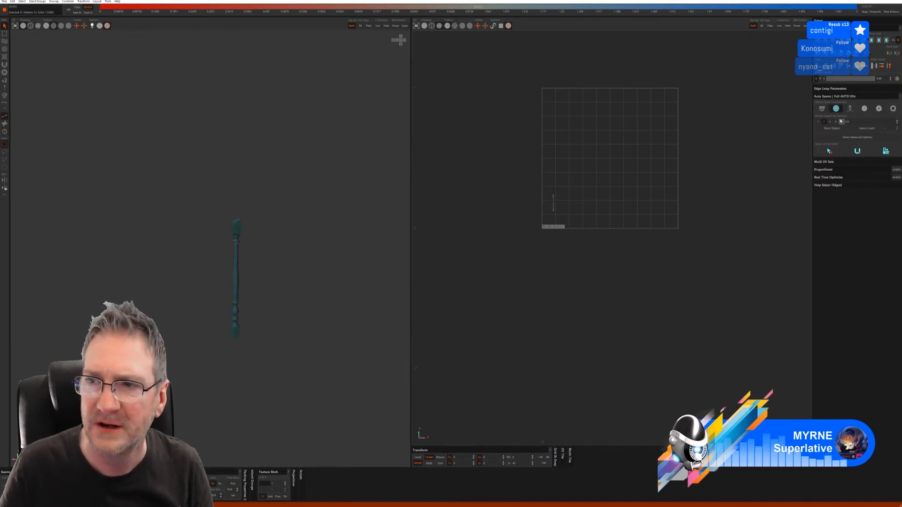
click(829, 150)
click(879, 153)
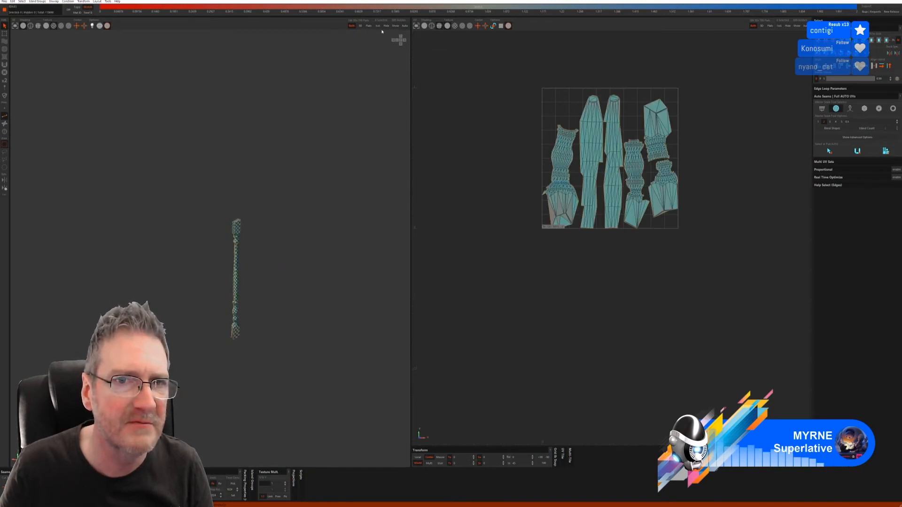
click(396, 26)
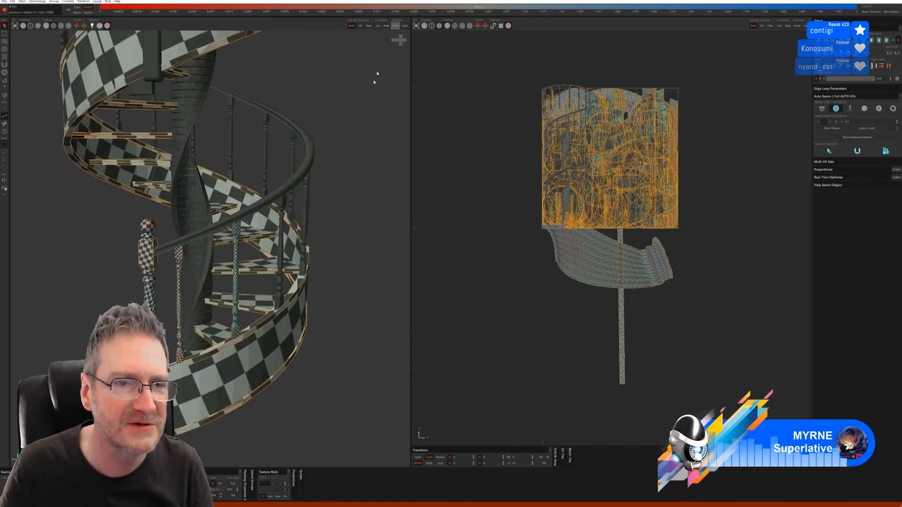
- Isolate the third baluster along the lower railing, auto-select its Mosaic seams, unfold and pack it, and restore the full staircase
alt+drag(377, 73, 301, 263)
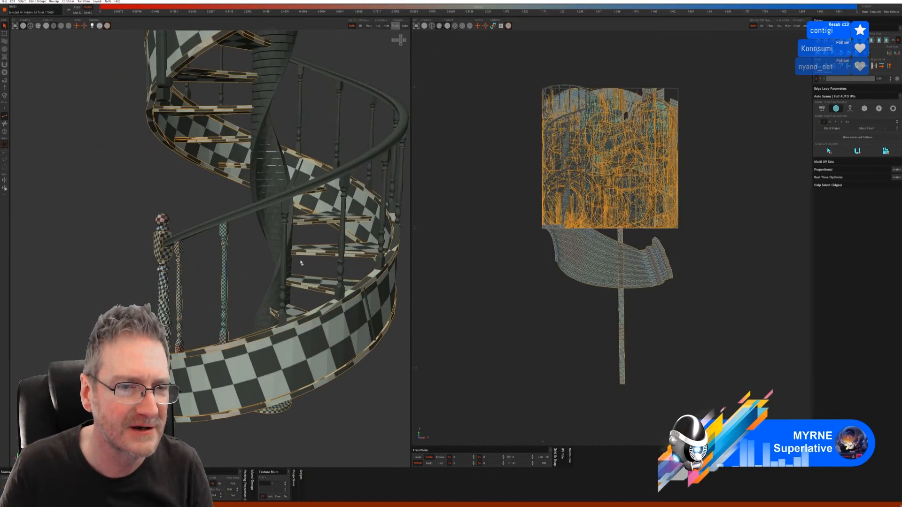
click(4, 131)
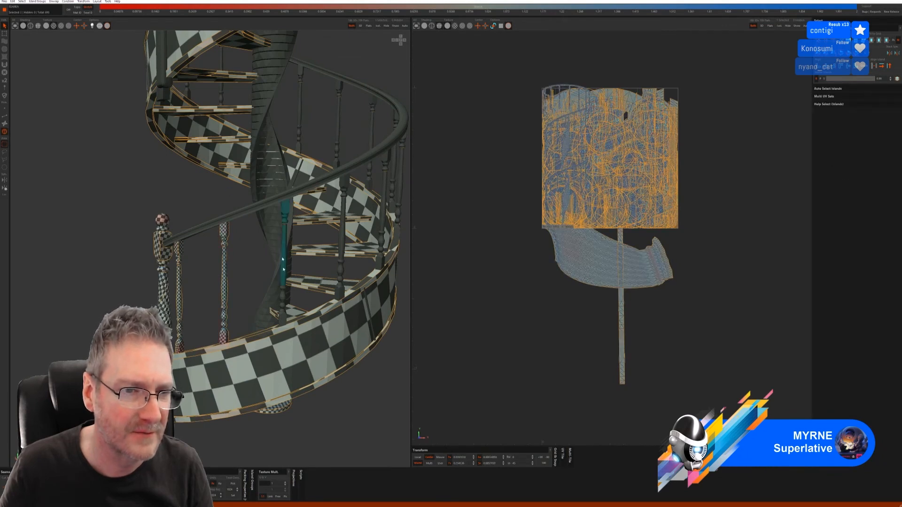
click(377, 25)
click(4, 121)
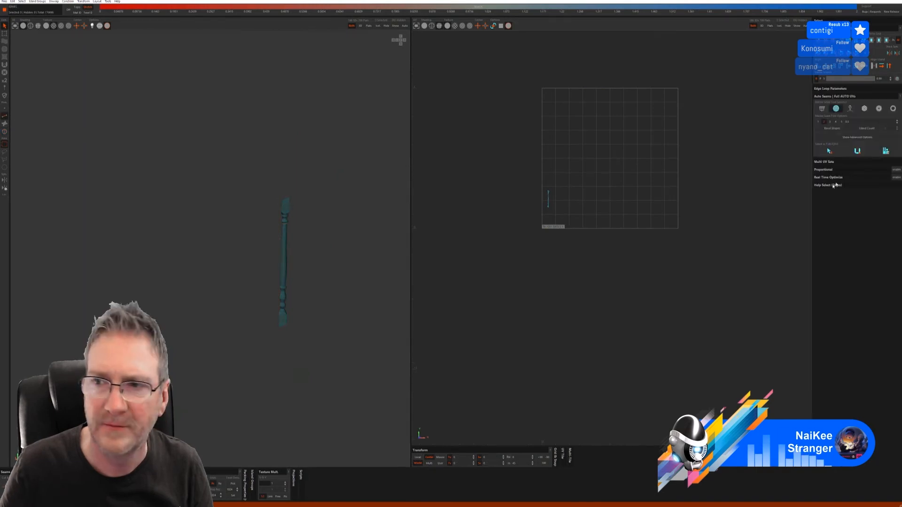
click(828, 150)
click(885, 151)
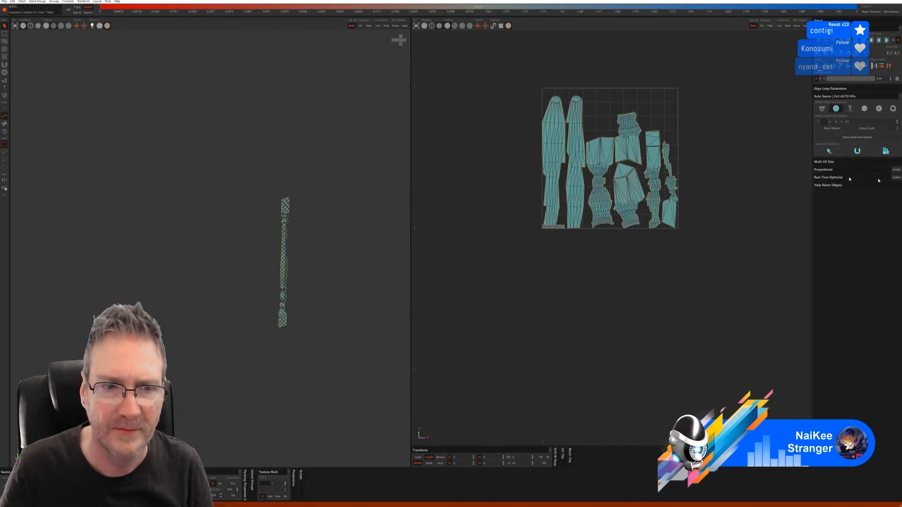
click(395, 25)
- Isolate the fourth baluster along the railing, auto-seam and unwrap it with the Mosaic method, and unhide the rest
middle_drag(339, 247, 249, 236)
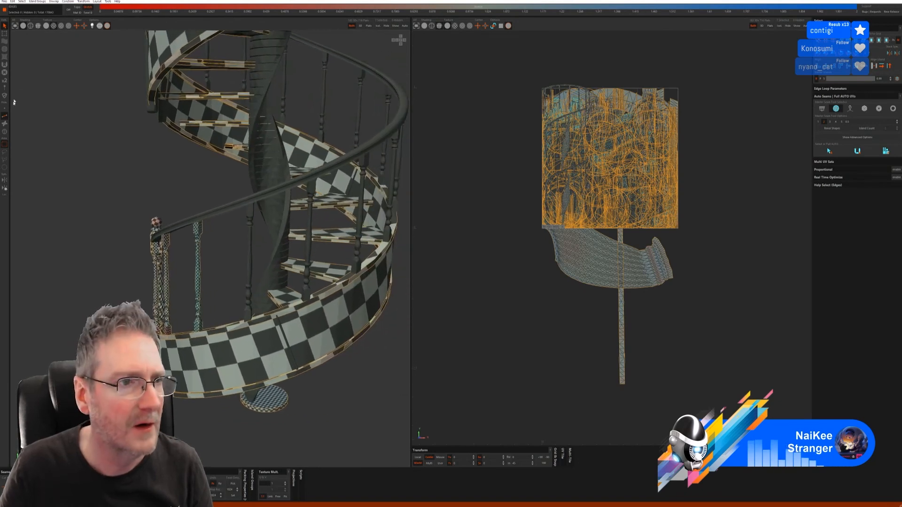
click(4, 132)
click(250, 224)
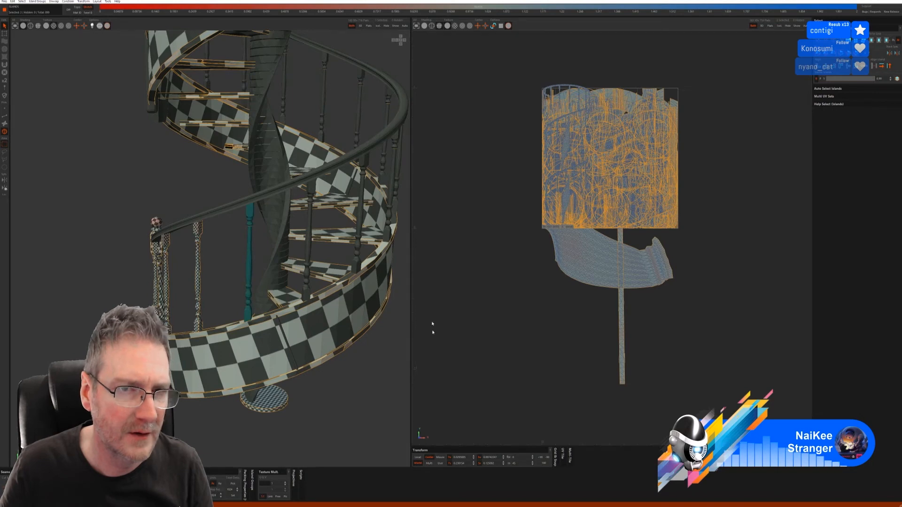
click(378, 26)
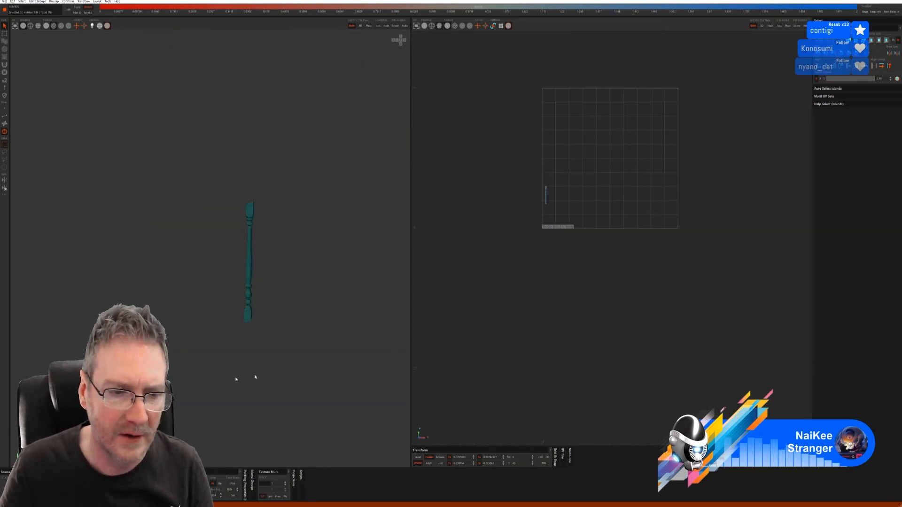
click(4, 116)
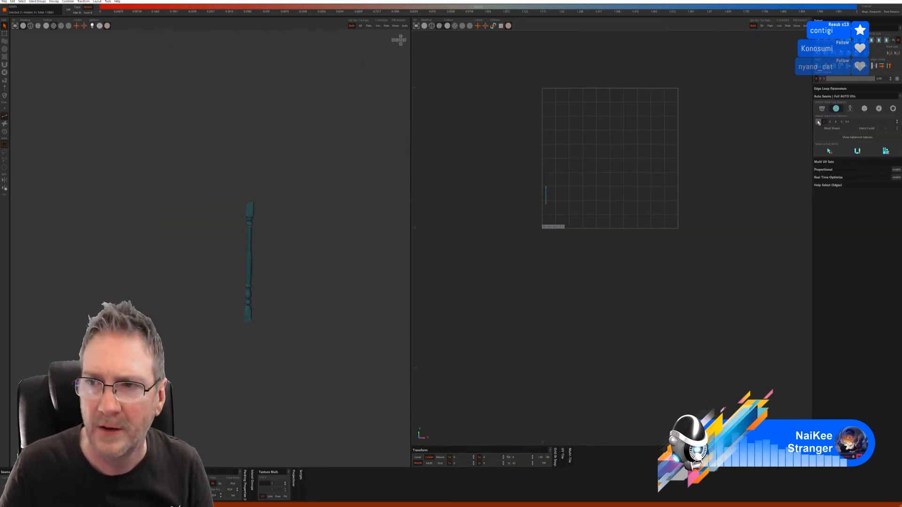
click(829, 152)
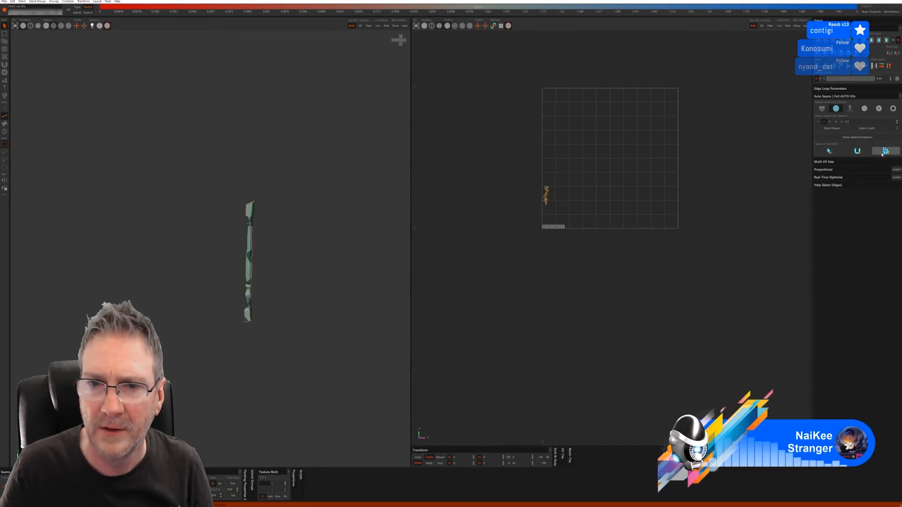
click(395, 26)
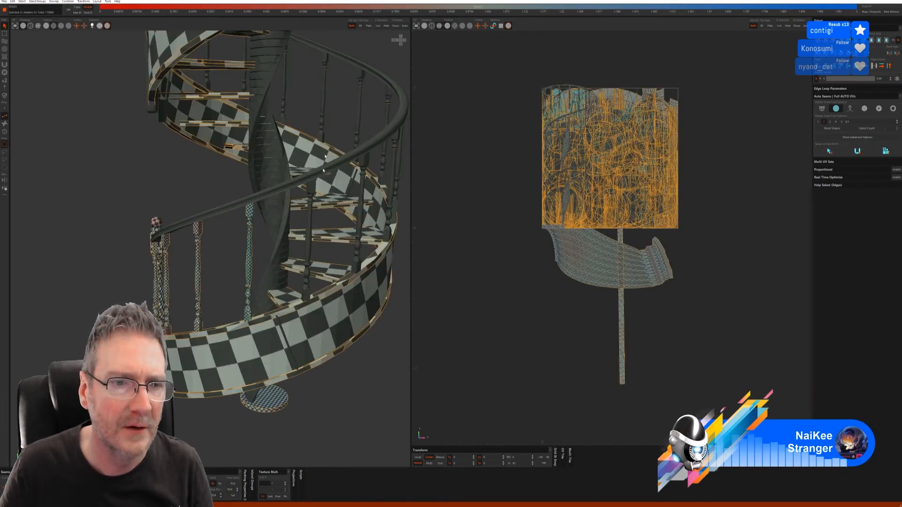
- Isolate the fifth baluster along the railing, unwrap it using Mosaic auto seams, and display the complete staircase
middle_drag(284, 282, 264, 282)
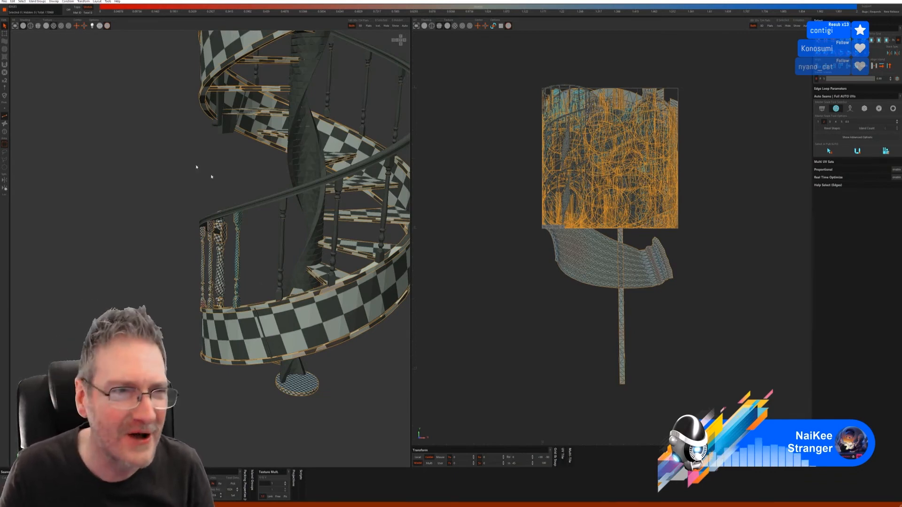
click(5, 132)
click(283, 219)
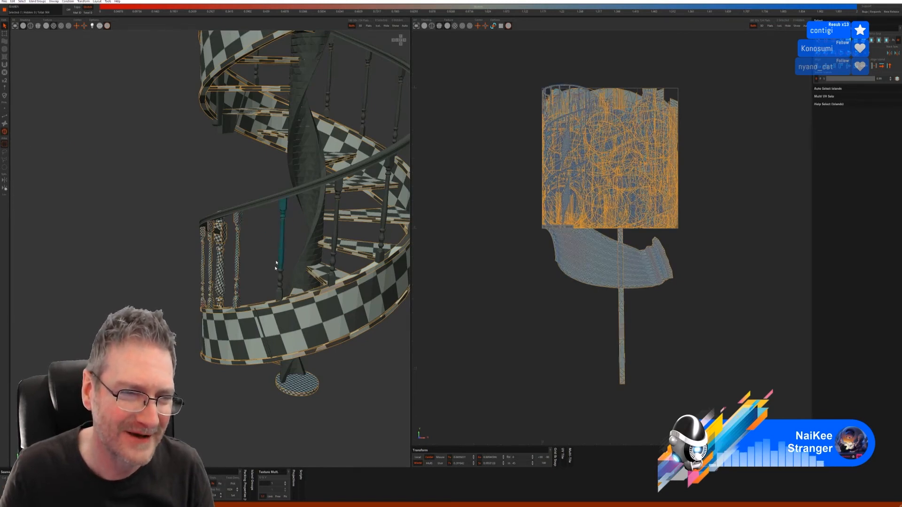
click(381, 27)
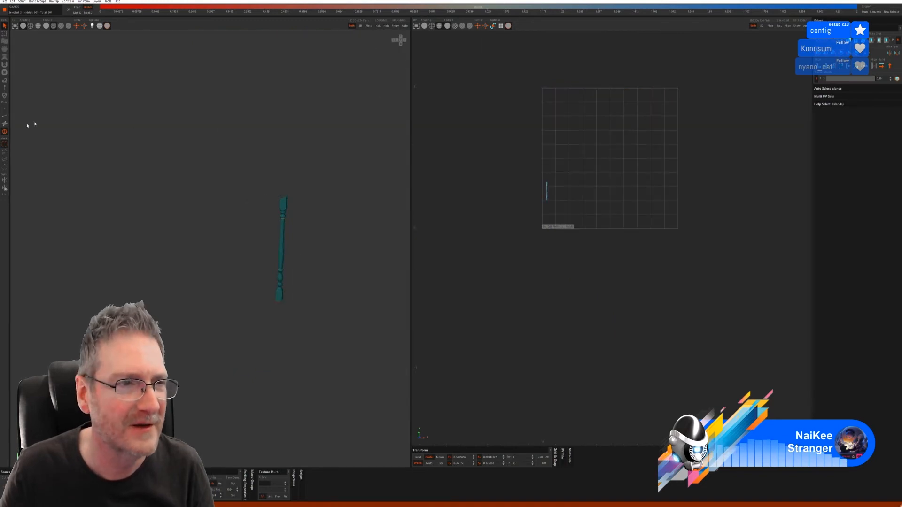
click(5, 116)
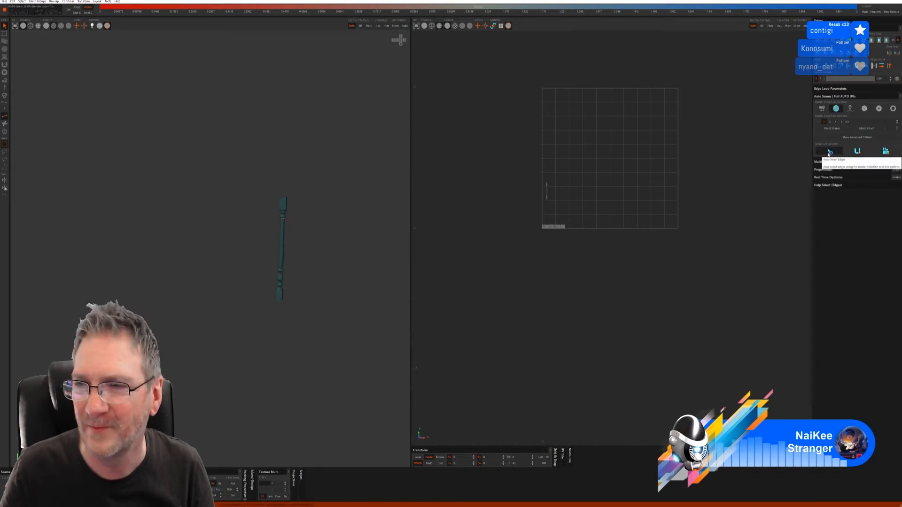
click(829, 152)
click(885, 151)
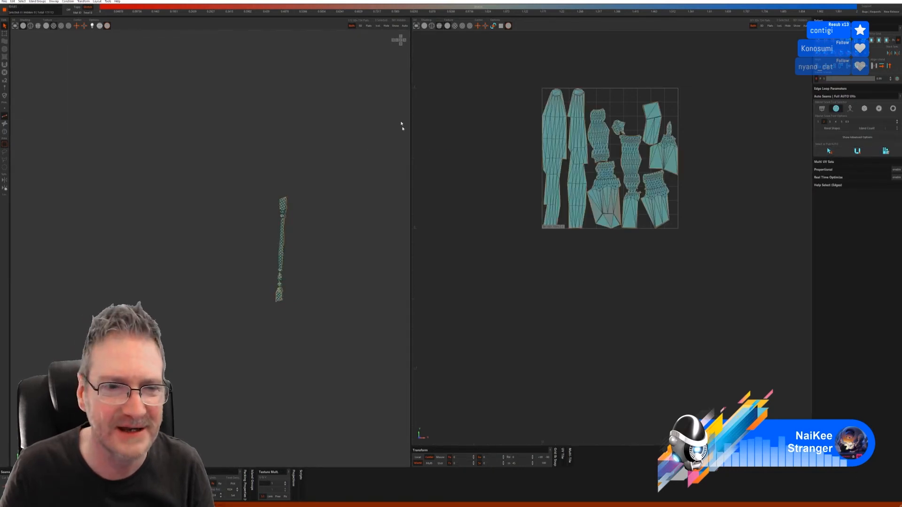
click(389, 28)
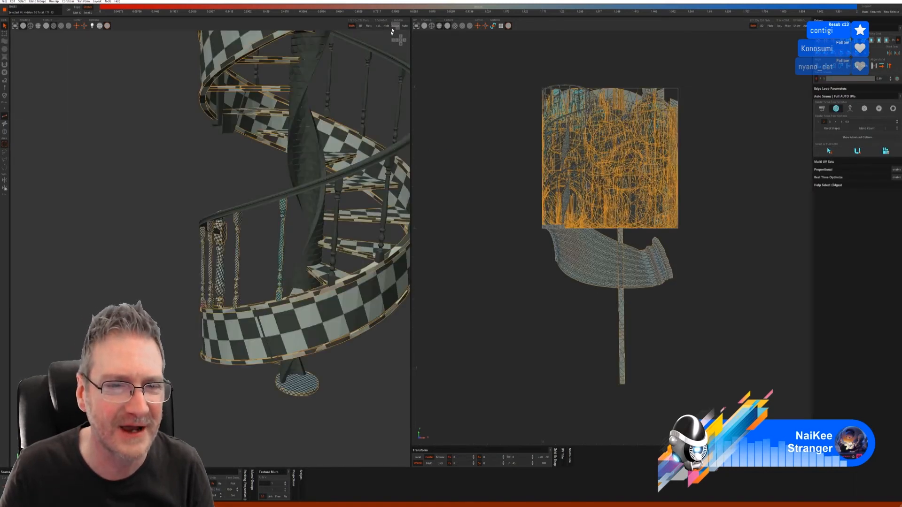
- Select the sixth baluster along the lower railing, the next one without a clean unwrap, as an island
alt+drag(263, 235, 271, 261)
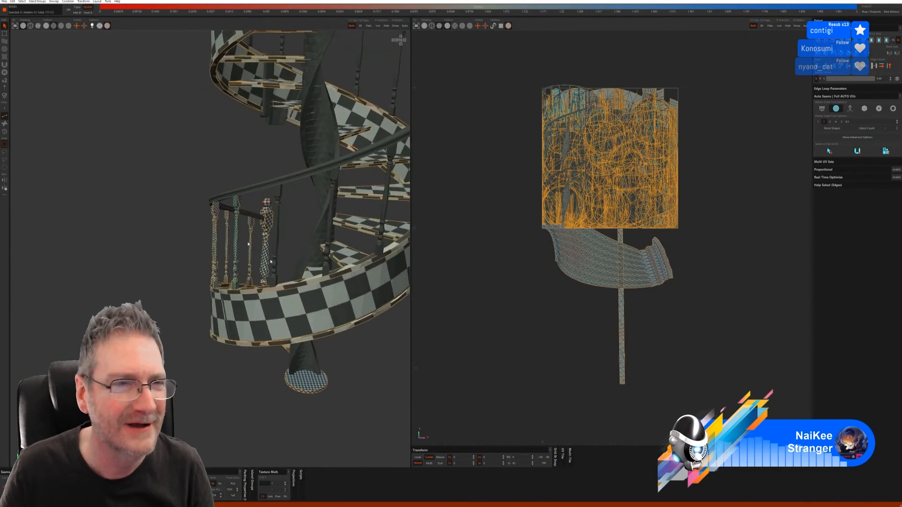
click(5, 132)
click(282, 194)
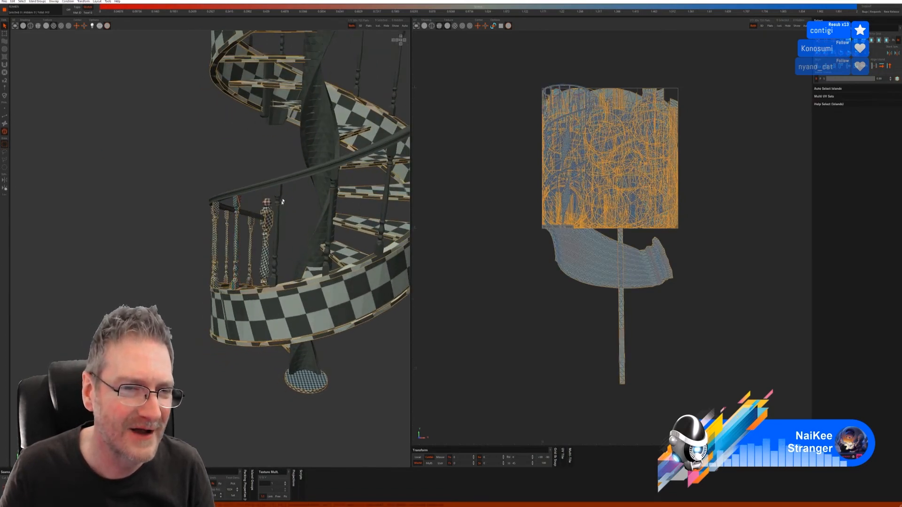
- Examine the checker pattern on the newel post and the unwrapped balusters up close and from several angles
alt+drag(263, 232, 329, 277)
scroll(339, 297, up, 5)
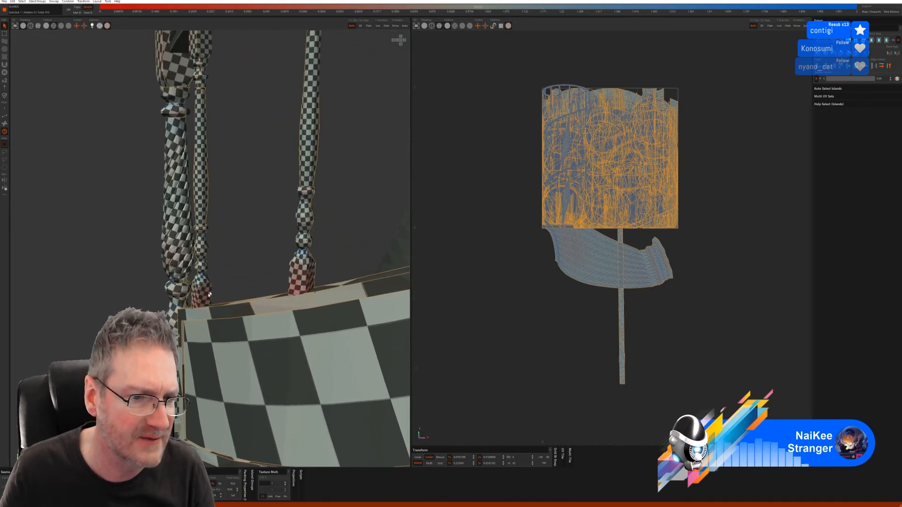
scroll(330, 271, down, 5)
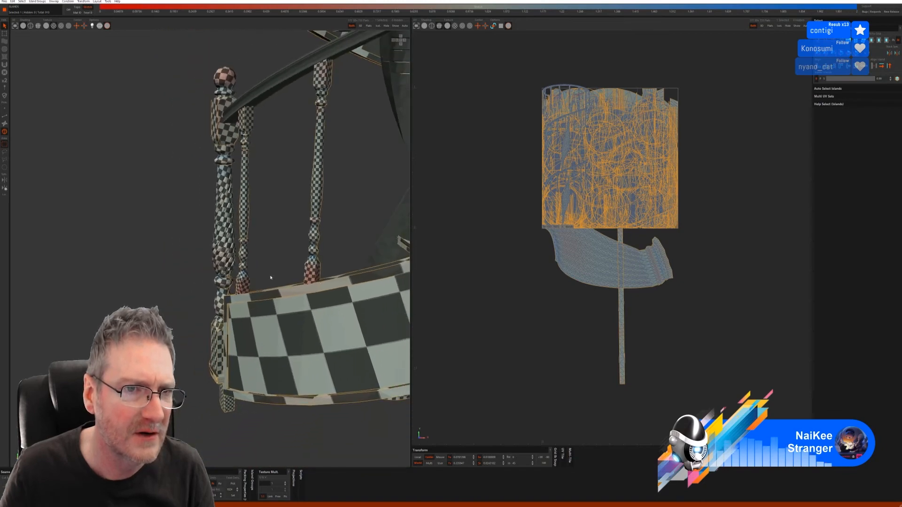
alt+drag(330, 272, 298, 271)
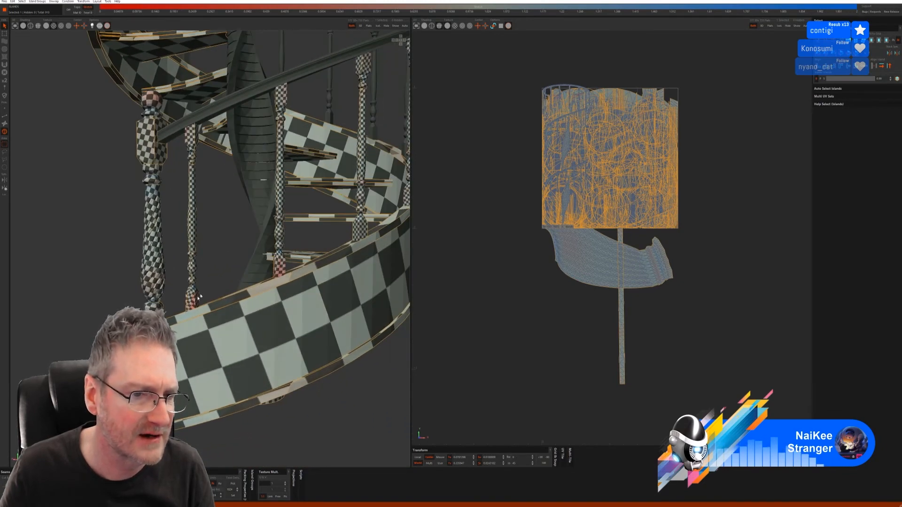
mouse_move(259, 291)
alt+mouse_down()
mouse_move(199, 302)
mouse_move(262, 290)
alt+mouse_up()
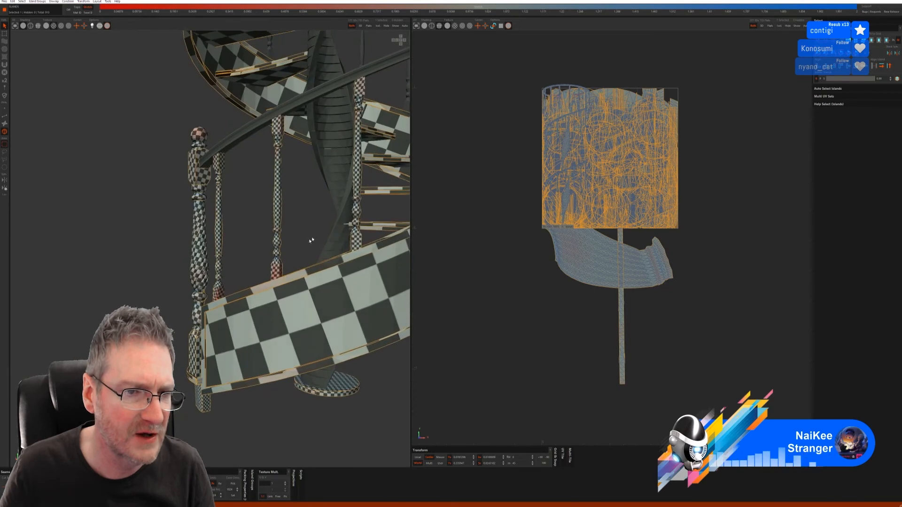
alt+right_drag(326, 277, 195, 300)
alt+middle_drag(407, 230, 304, 269)
alt+drag(304, 269, 249, 282)
alt+right_drag(279, 299, 285, 226)
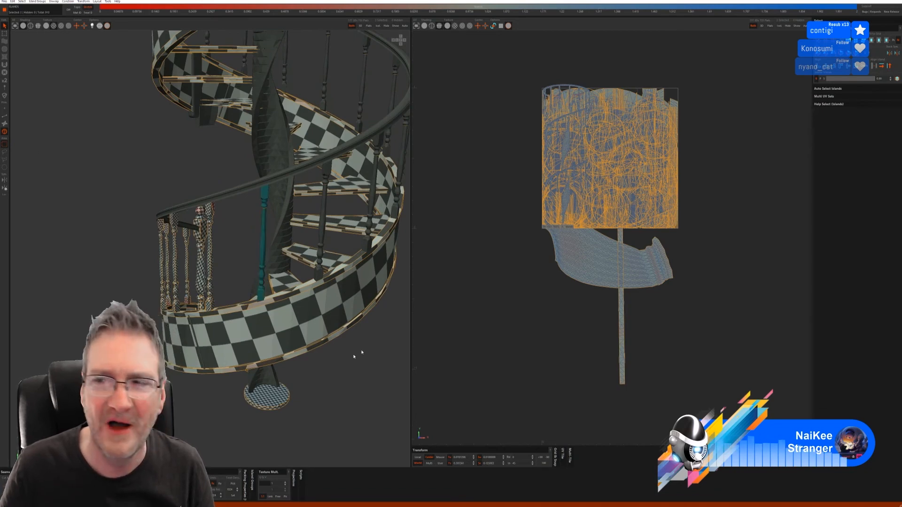
click(5, 116)
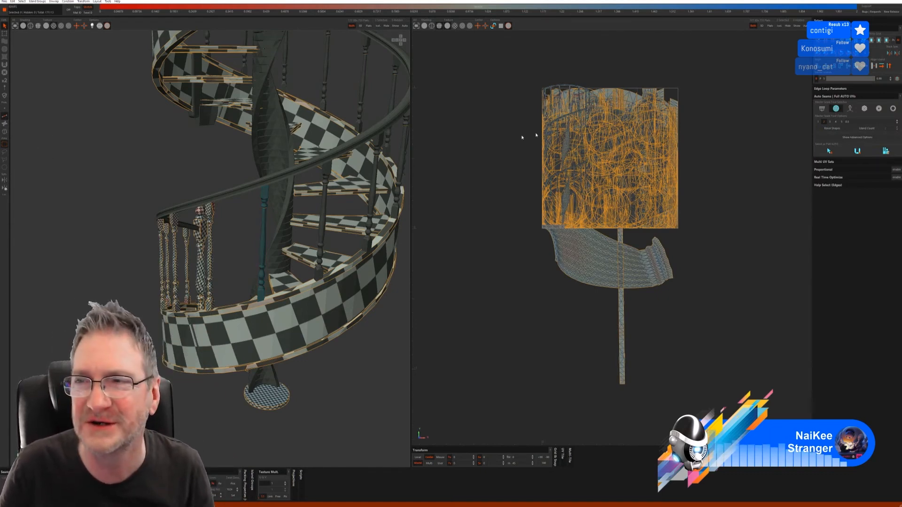
click(830, 152)
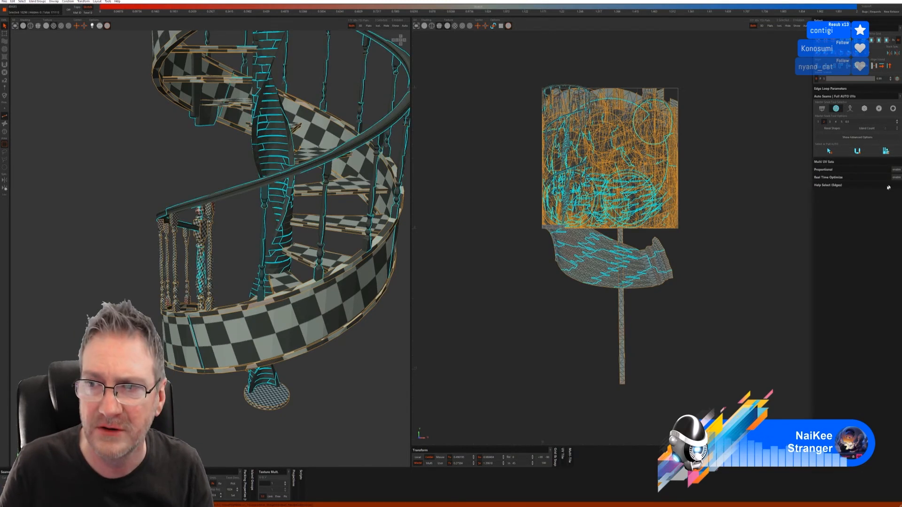
key(Escape)
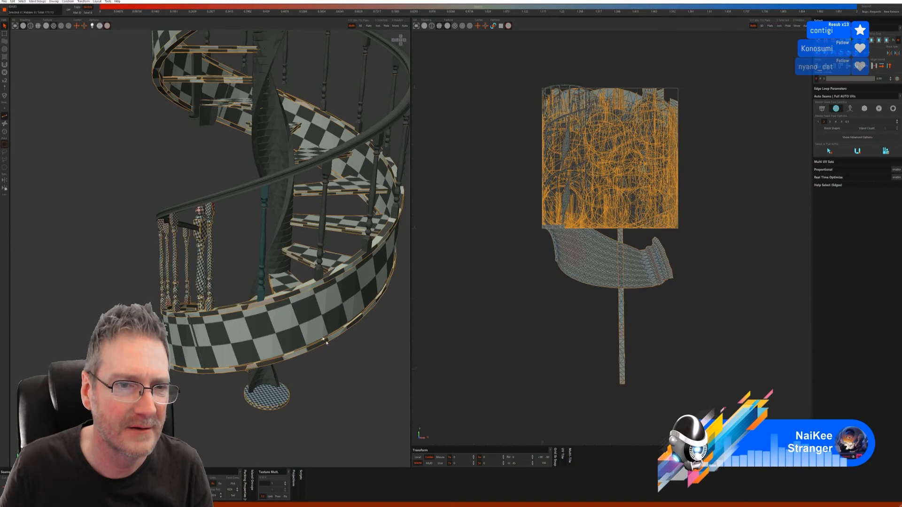
- Isolate the selected sixth baluster, unwrap and pack it with Mosaic auto seams, and show the full staircase again
click(6, 131)
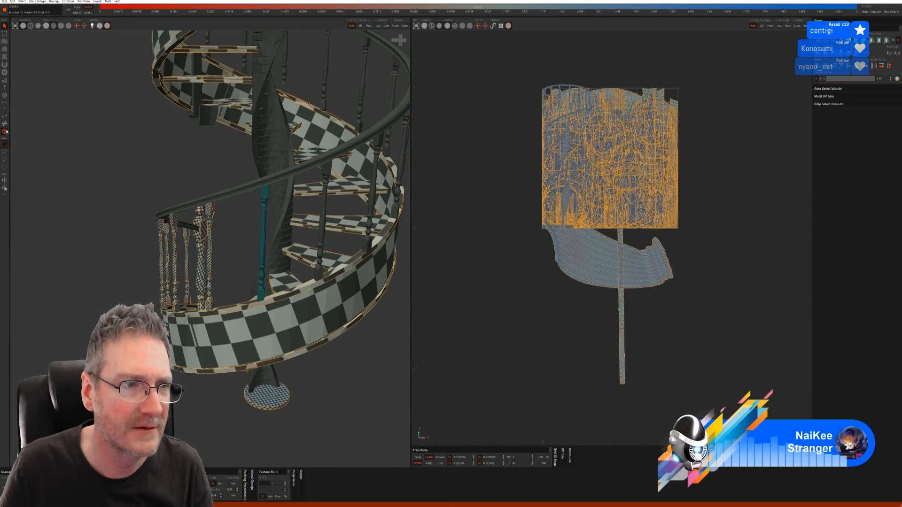
click(378, 26)
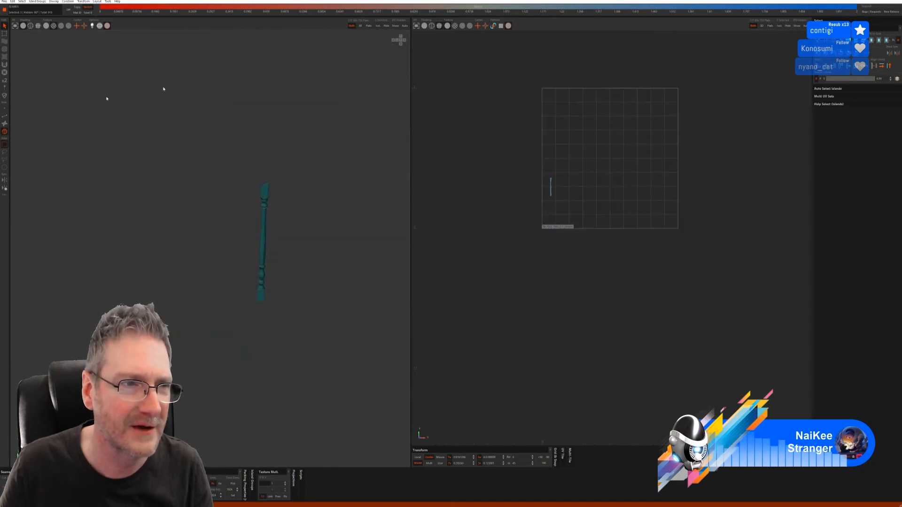
click(5, 116)
click(828, 151)
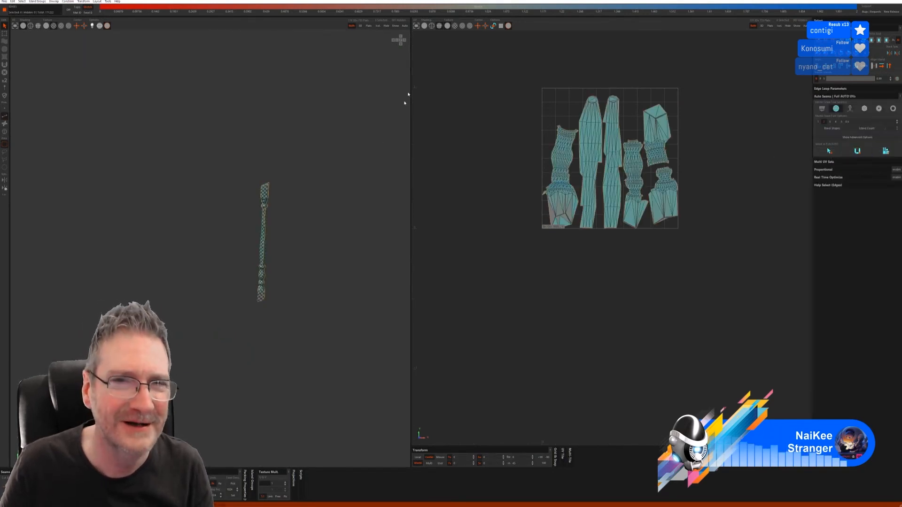
click(393, 26)
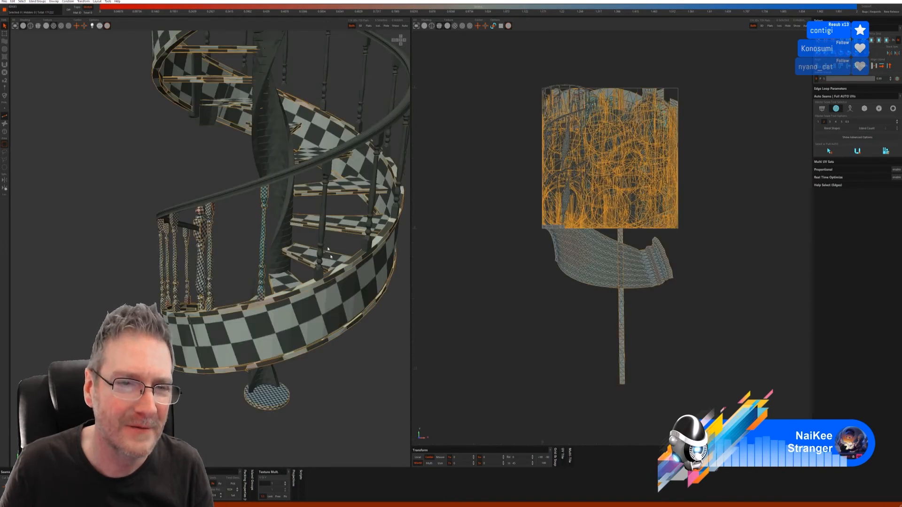
- Isolate the seventh baluster along the railing, auto-select its Mosaic seams, unfold and pack it, and unhide the remaining geometry
middle_drag(308, 252, 282, 252)
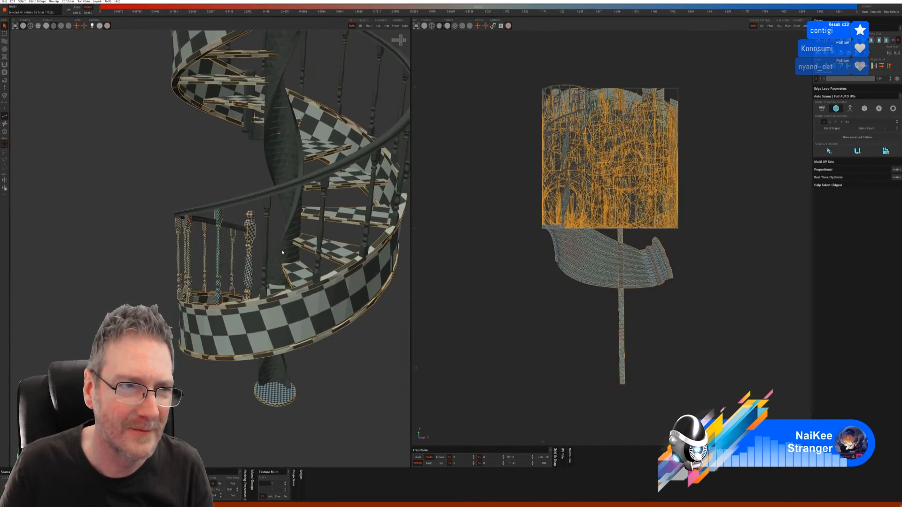
click(4, 131)
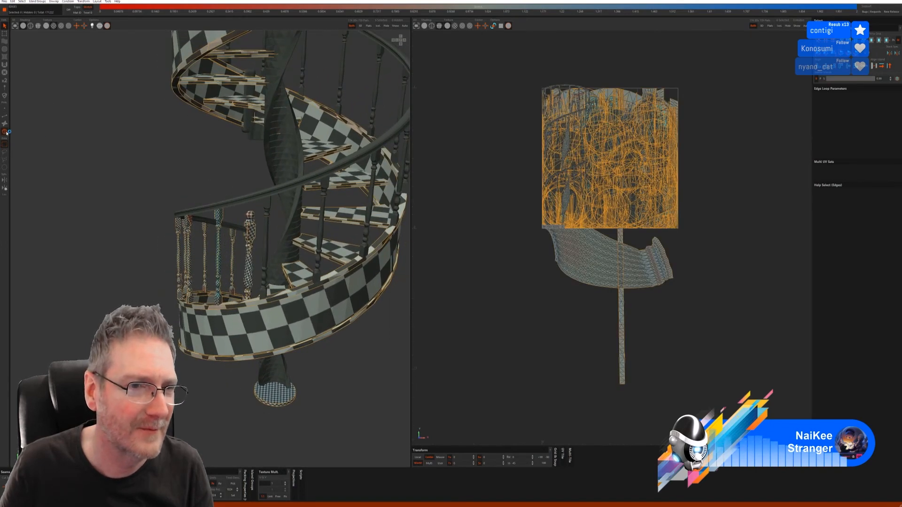
click(268, 206)
shift+click(263, 261)
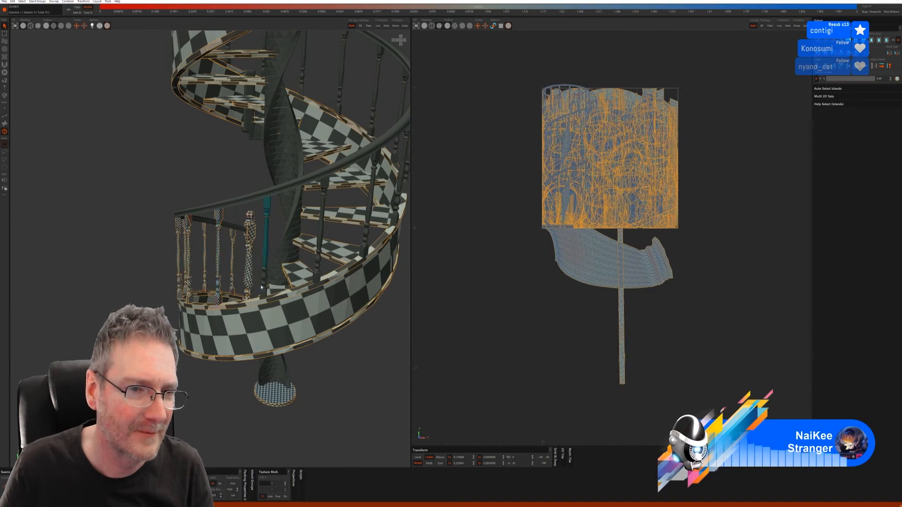
click(378, 26)
click(4, 116)
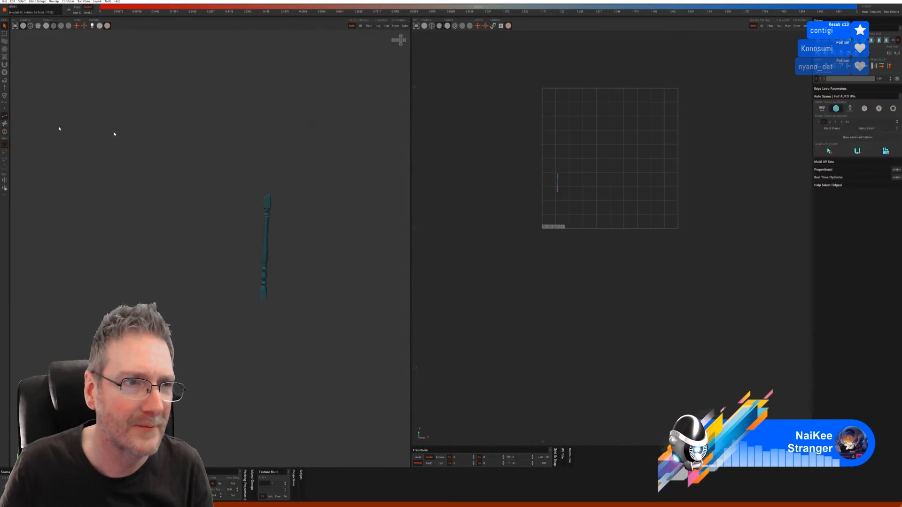
click(829, 151)
click(886, 151)
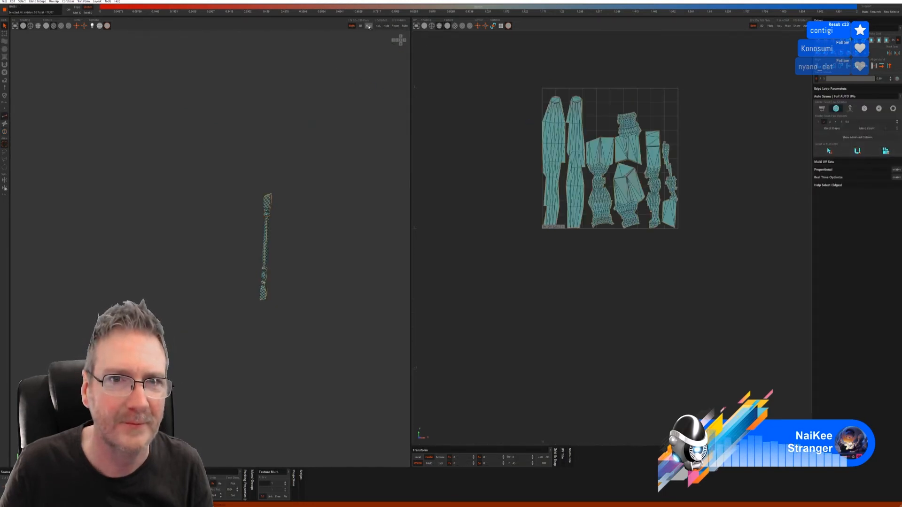
click(396, 25)
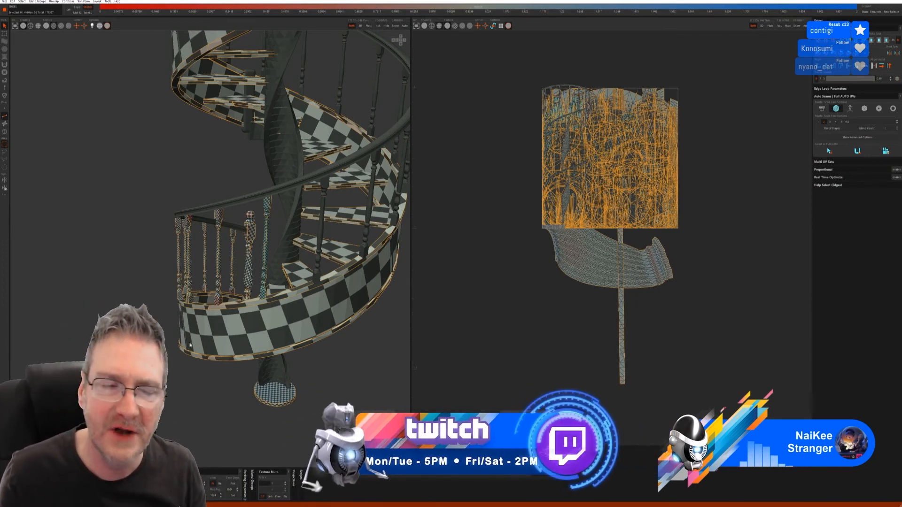
- Isolate the eighth baluster along the railing, unwrap it with the Mosaic auto-seam method, and bring back the whole model
scroll(191, 346, up, 5)
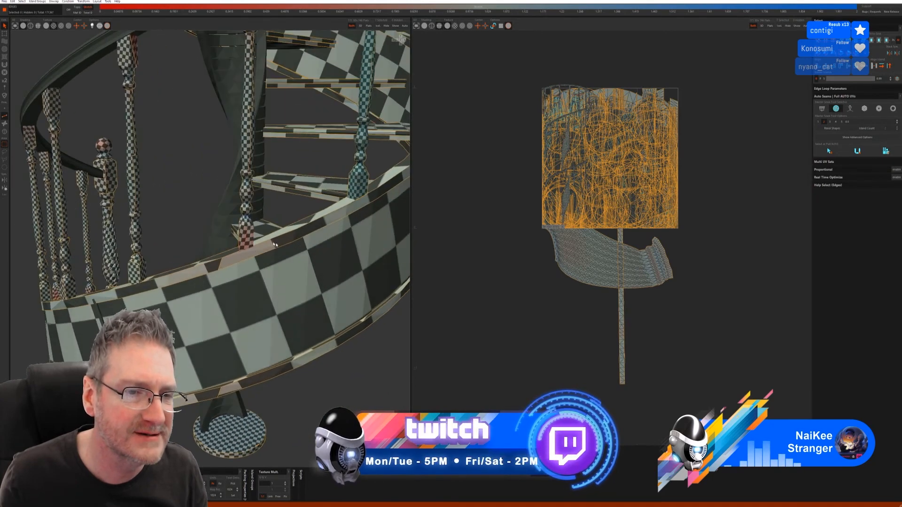
scroll(275, 244, up, 4)
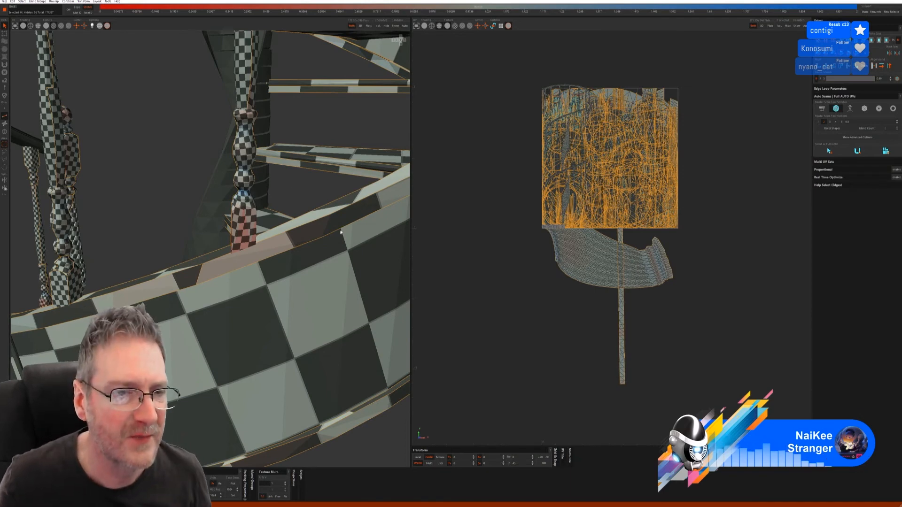
scroll(233, 184, down, 10)
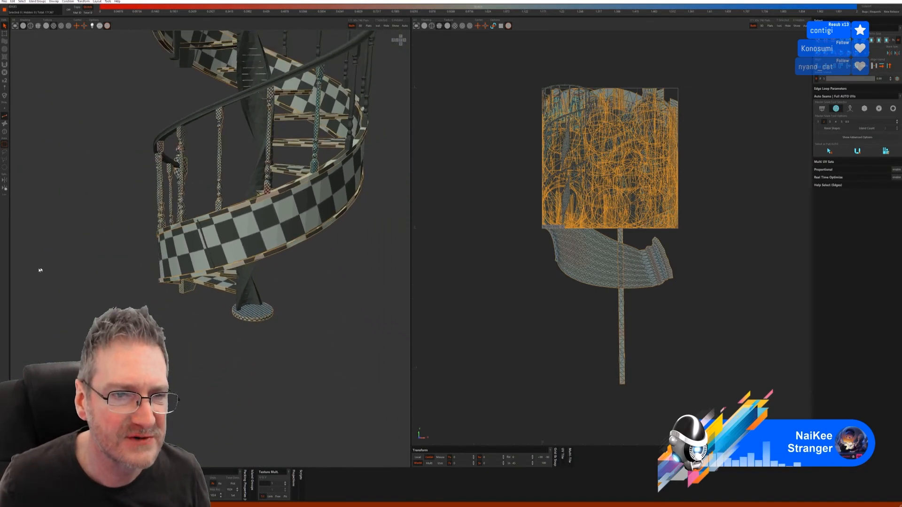
alt+drag(232, 229, 169, 278)
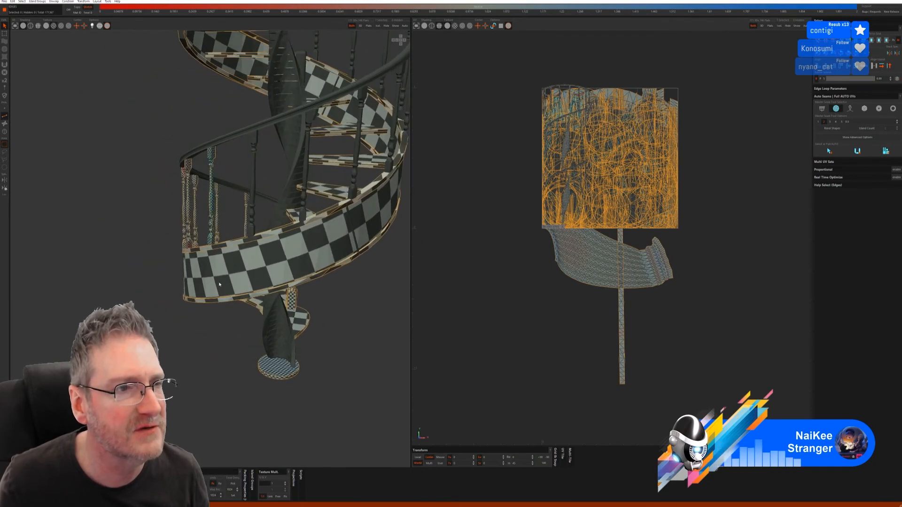
click(4, 132)
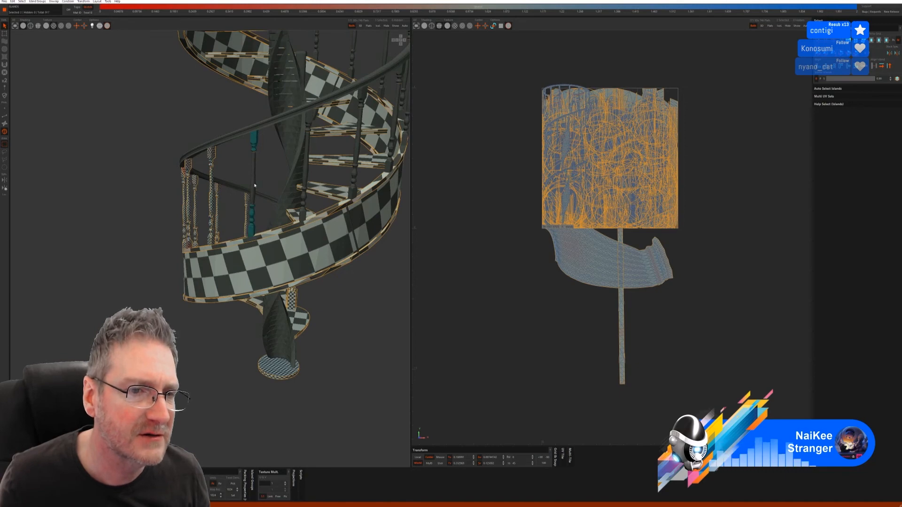
click(379, 27)
click(5, 115)
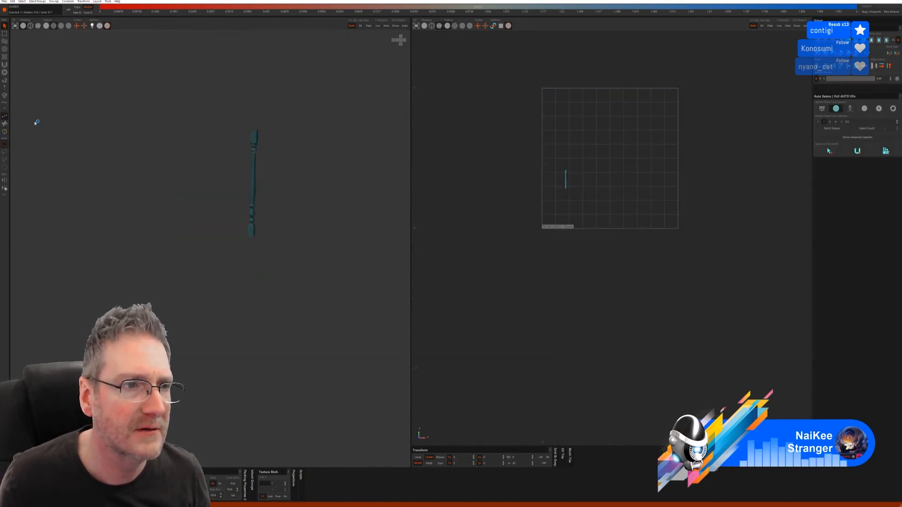
click(829, 152)
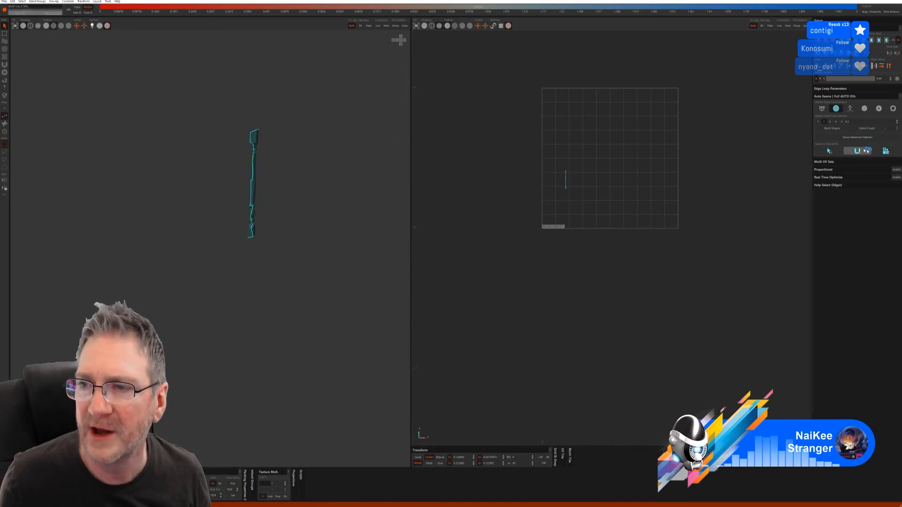
click(395, 27)
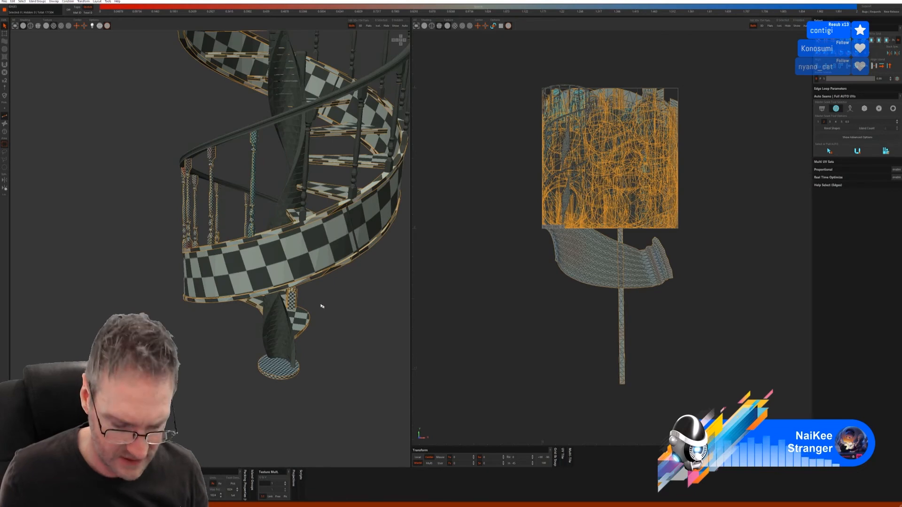
- Isolate the ninth baluster along the railing, unfold and pack it using Mosaic auto seams, and restore the hidden parts
alt+drag(318, 289, 298, 296)
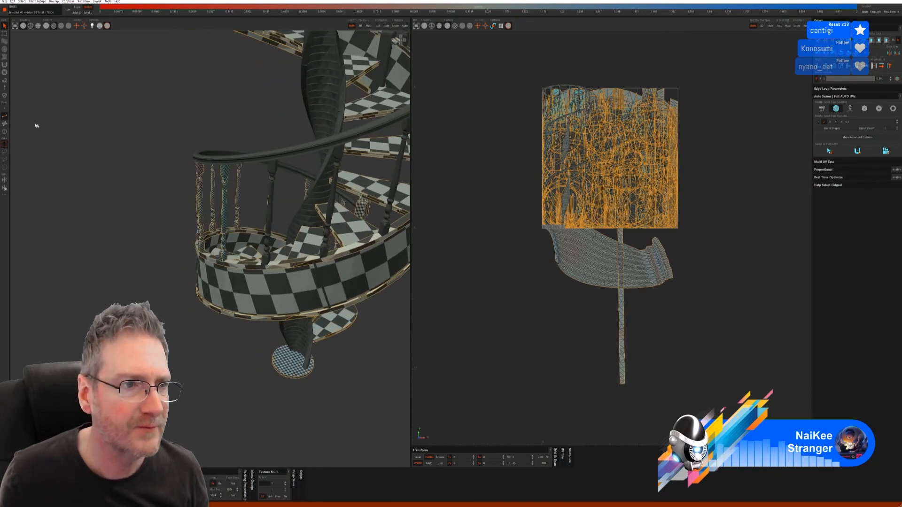
click(5, 131)
click(272, 174)
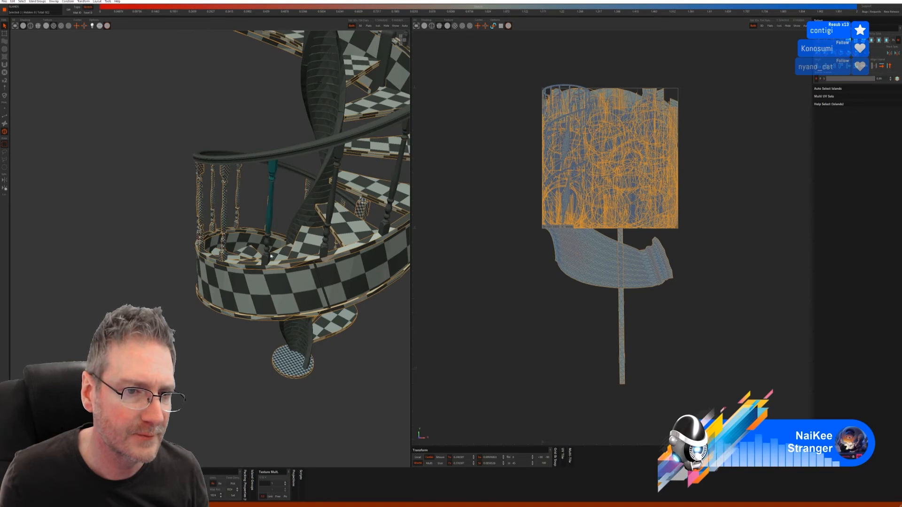
click(377, 26)
click(4, 116)
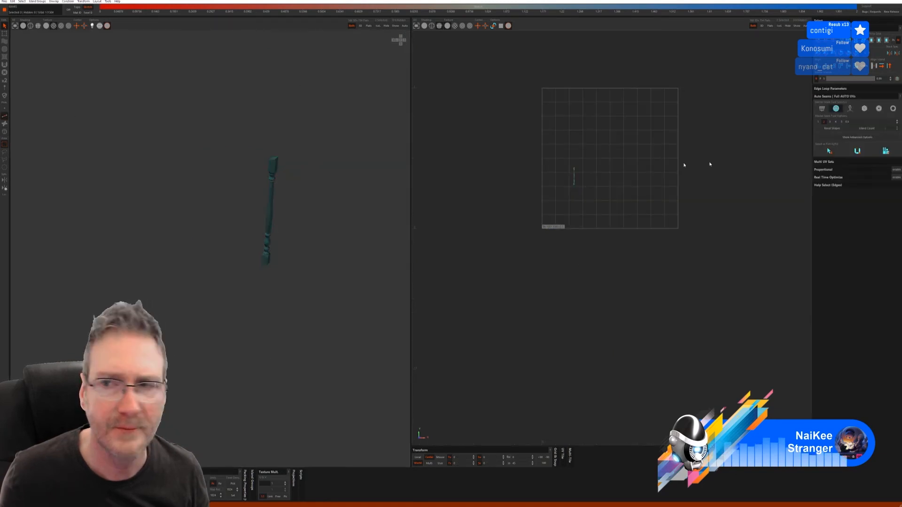
click(829, 150)
click(874, 151)
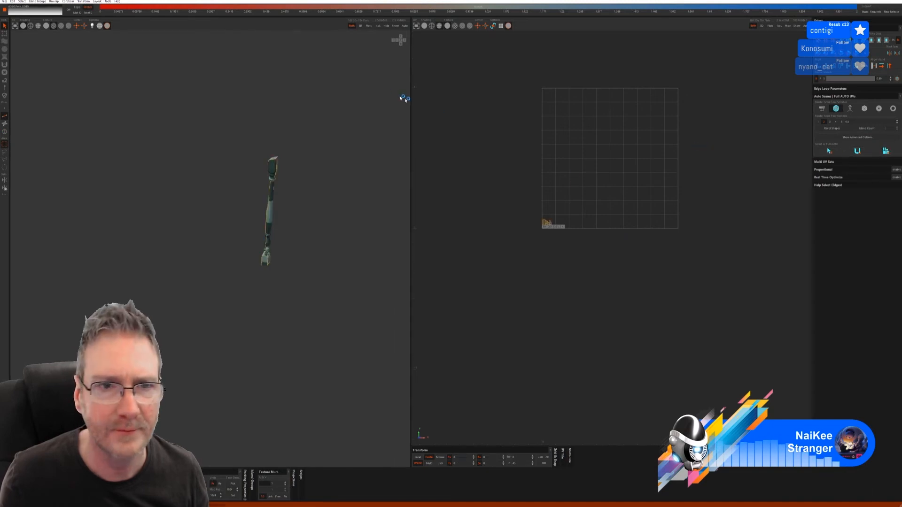
click(395, 26)
- Isolate the tenth baluster along the railing, unfold and pack it with Mosaic auto seams, and show the full staircase again
middle_drag(298, 205, 289, 152)
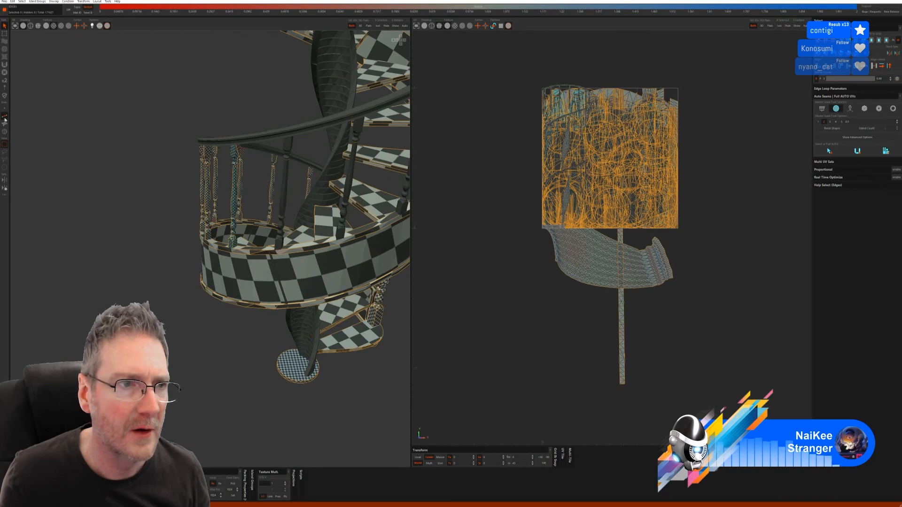
click(5, 132)
click(288, 178)
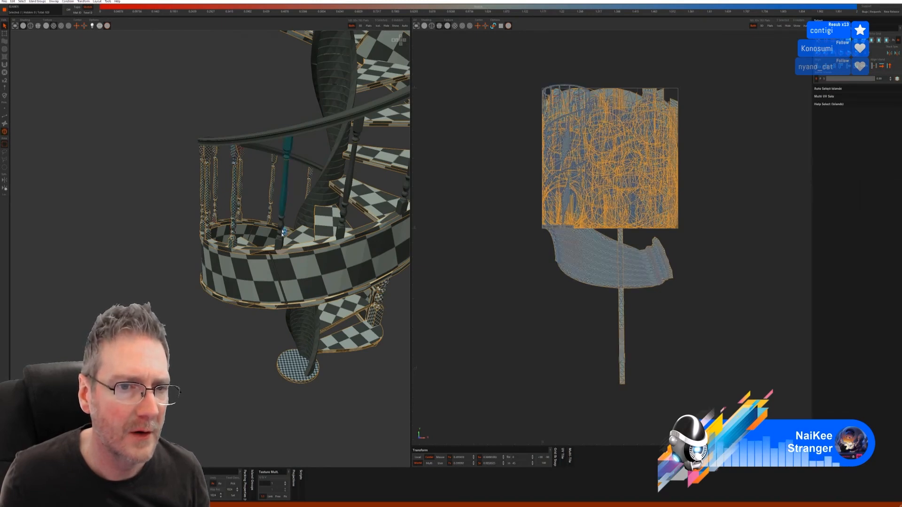
click(378, 26)
click(4, 115)
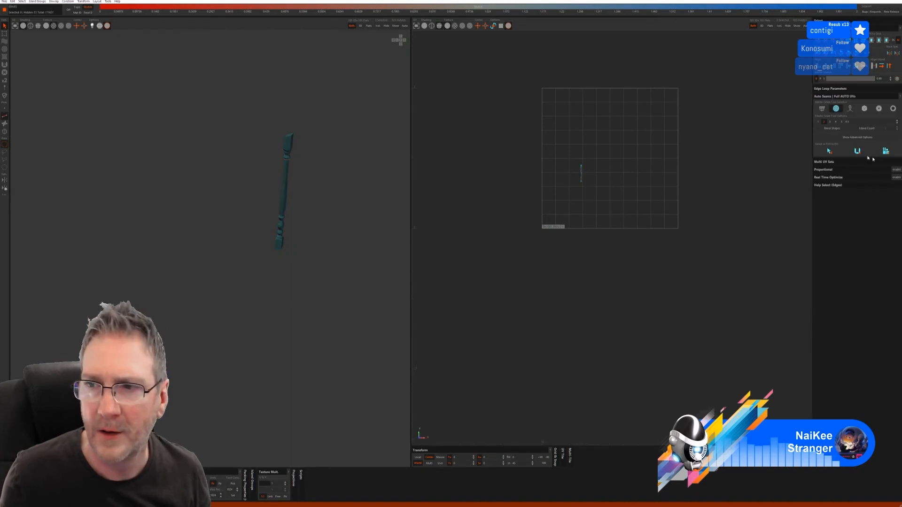
click(830, 151)
click(859, 151)
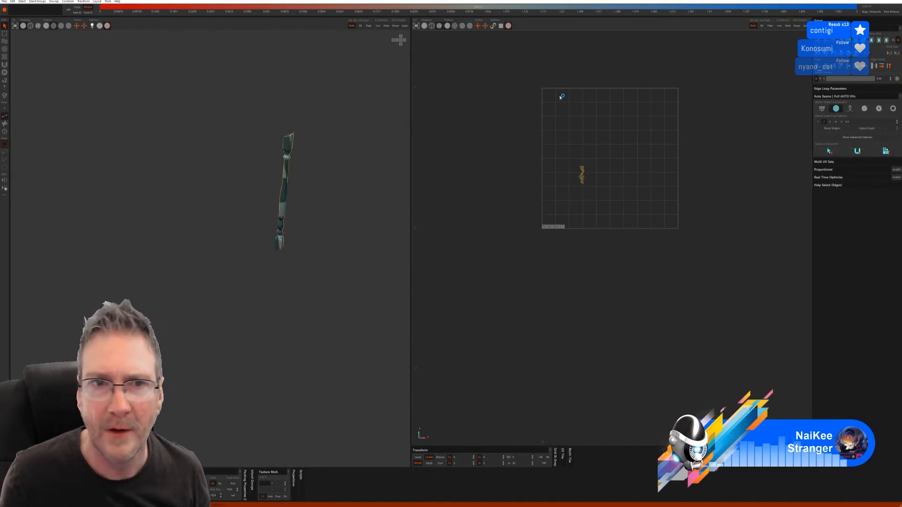
click(387, 27)
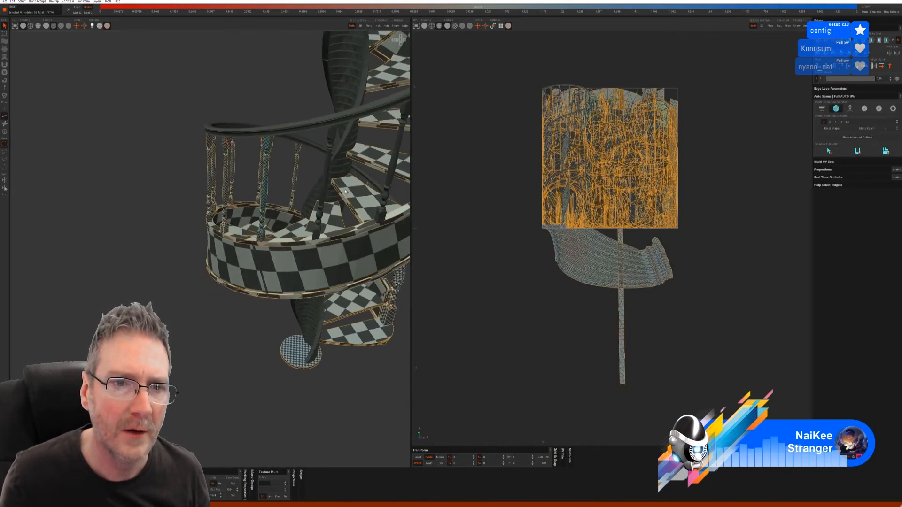
- Isolate the eleventh baluster along the railing, cut and unwrap it using Mosaic auto seams, pack it, and unhide the other geometry
click(4, 132)
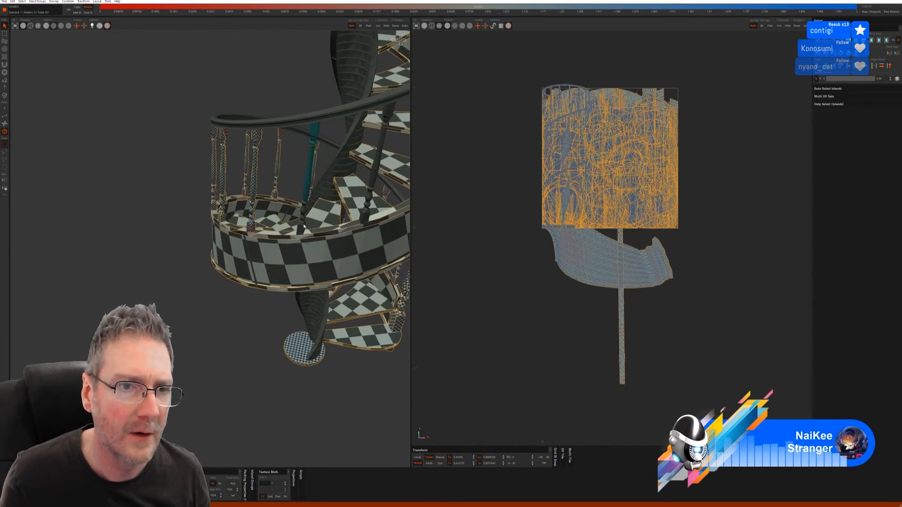
click(377, 26)
click(4, 115)
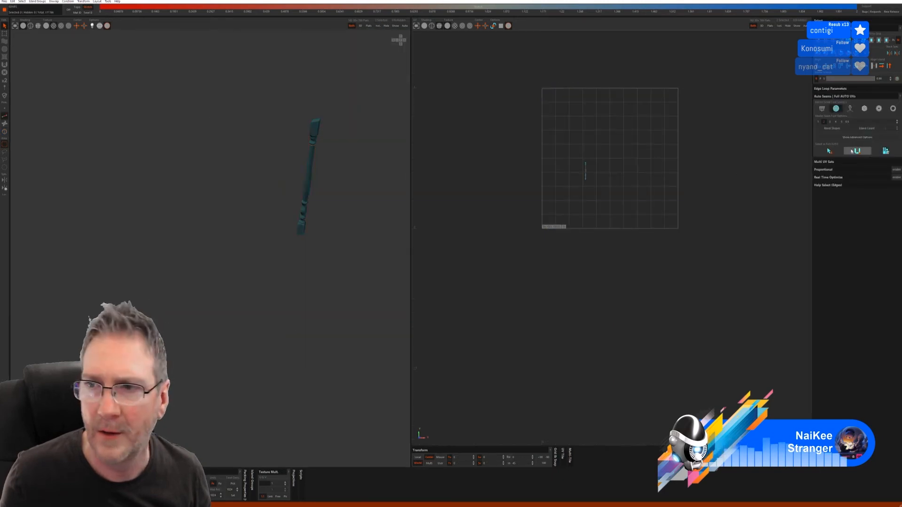
click(852, 151)
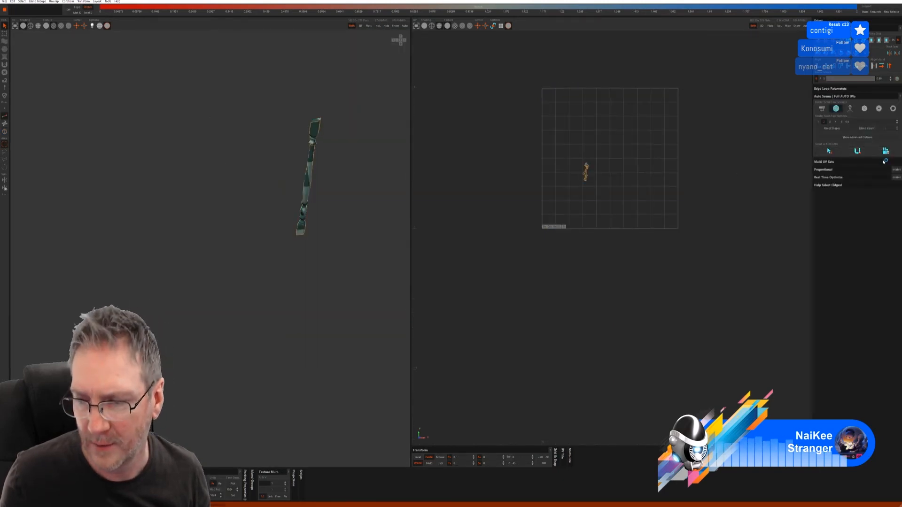
click(395, 26)
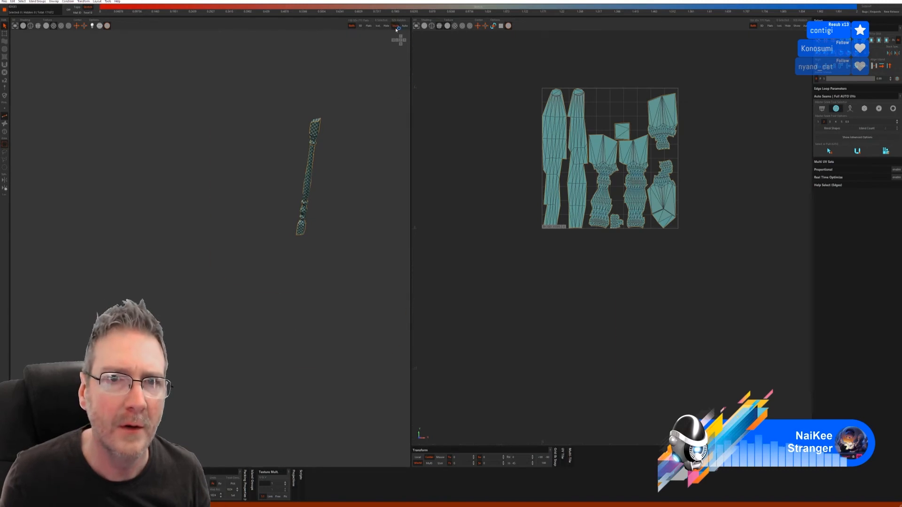
- Select all parts of the twelfth baluster, isolate and unwrap it with the Mosaic auto-seam method, and restore the hidden parts
alt+drag(354, 121, 335, 121)
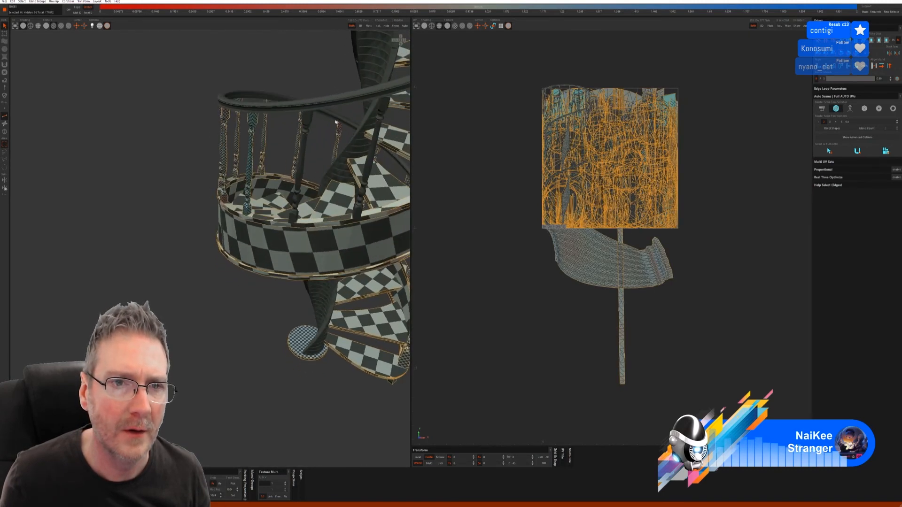
click(4, 132)
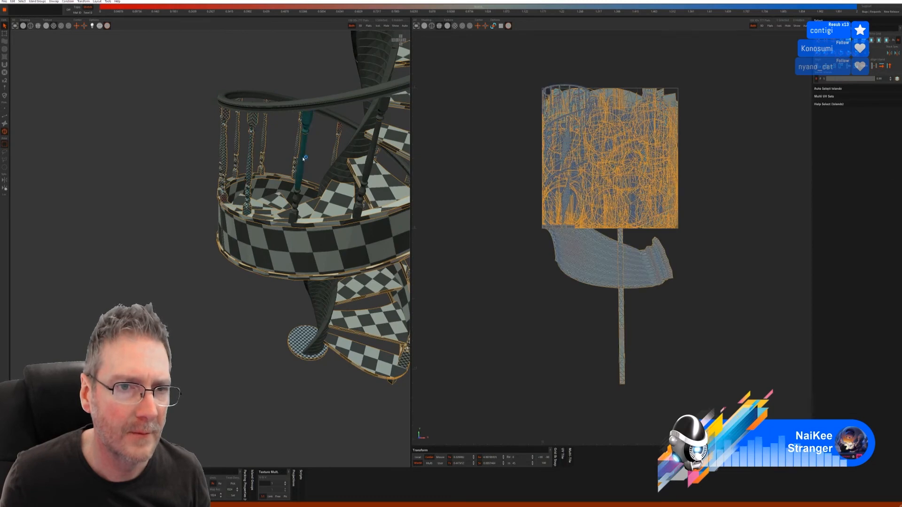
shift+click(297, 209)
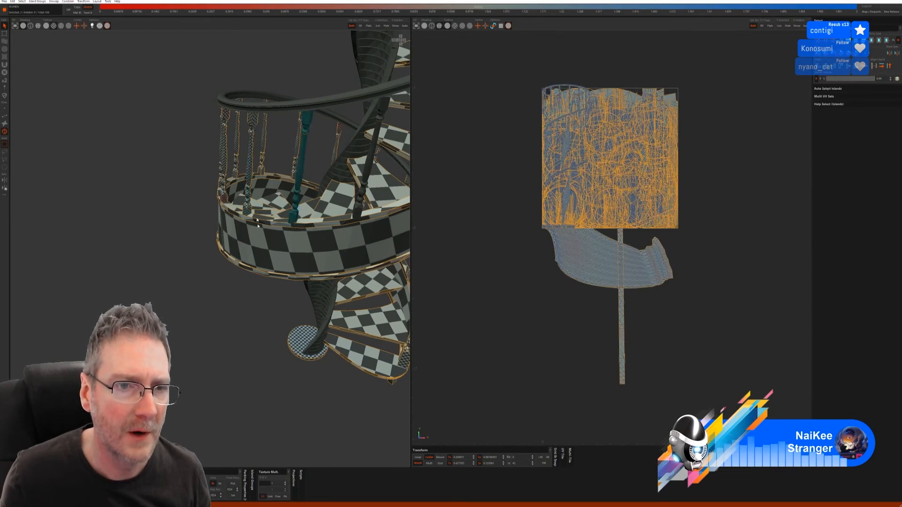
click(378, 26)
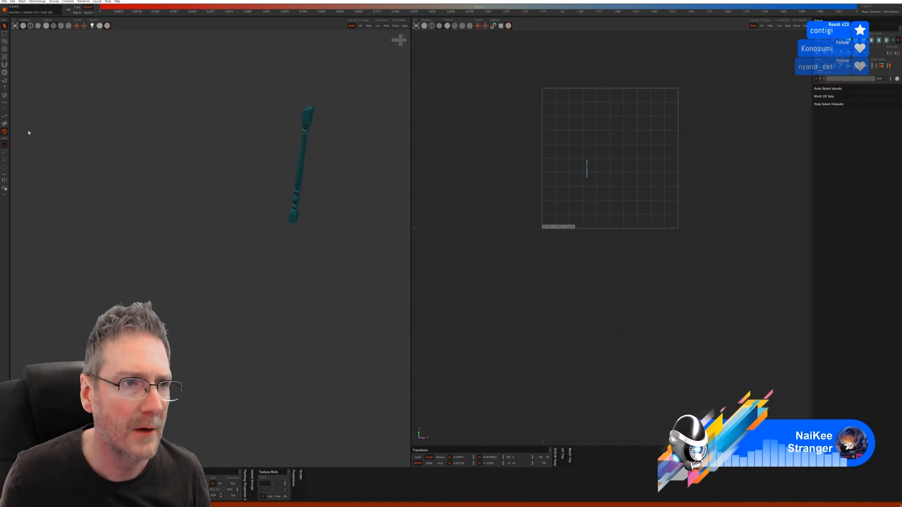
click(6, 116)
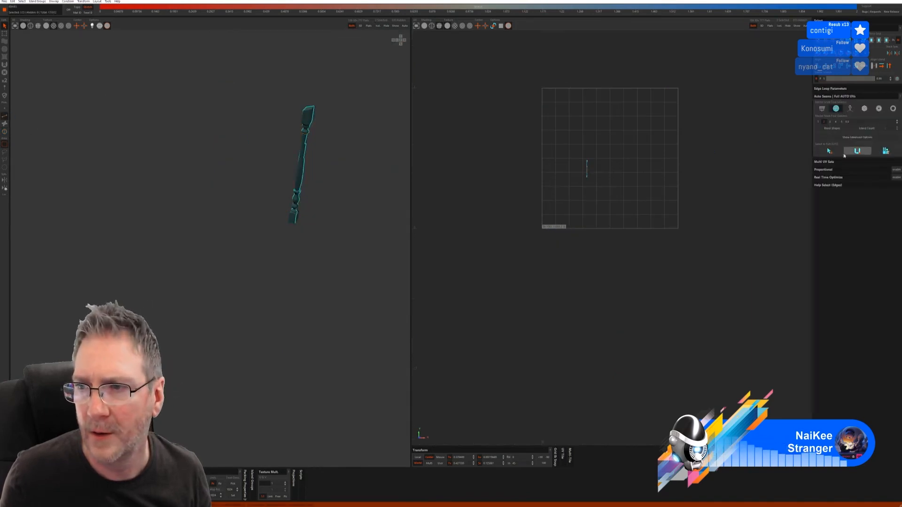
click(869, 155)
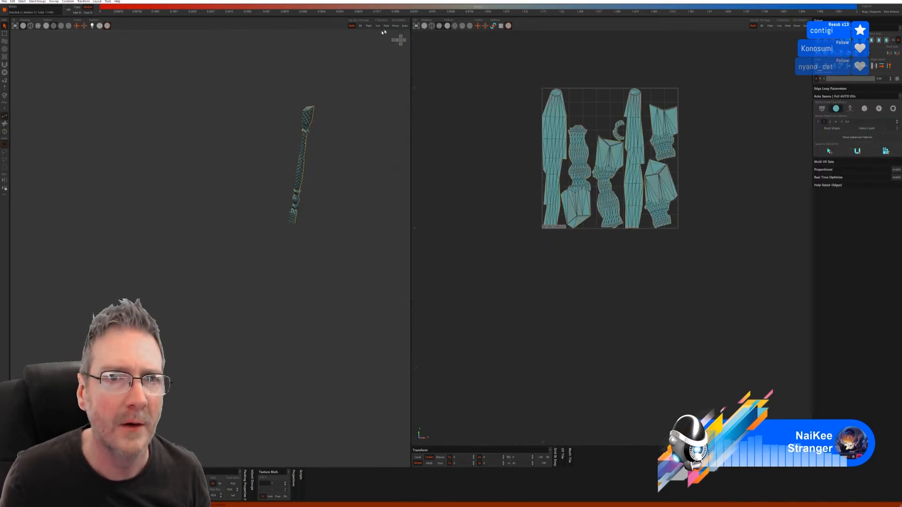
click(395, 25)
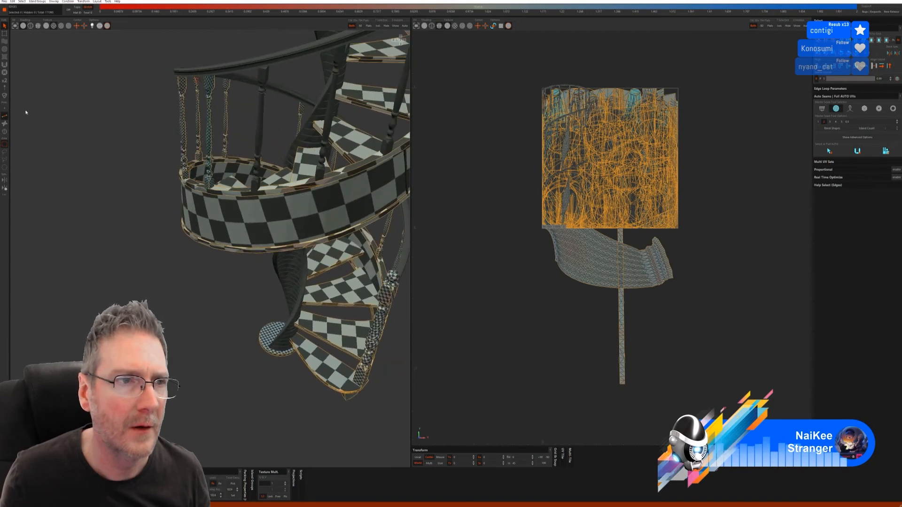
- Isolate the thirteenth baluster along the railing, auto-select its Mosaic seams, unfold and pack it, and bring back the whole model
click(5, 132)
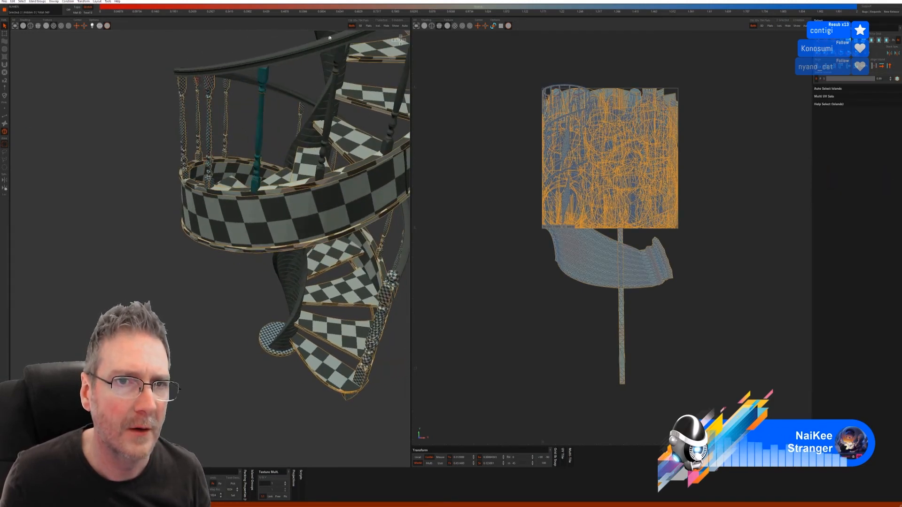
click(378, 26)
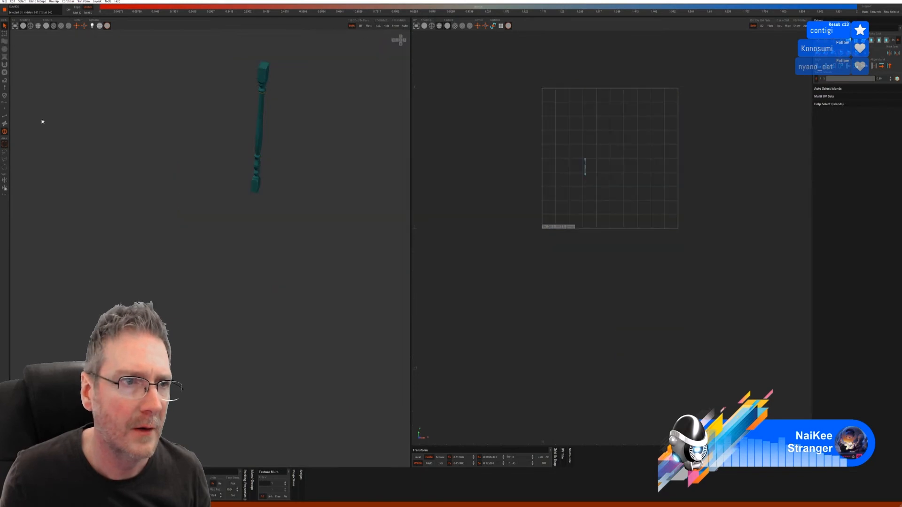
click(4, 116)
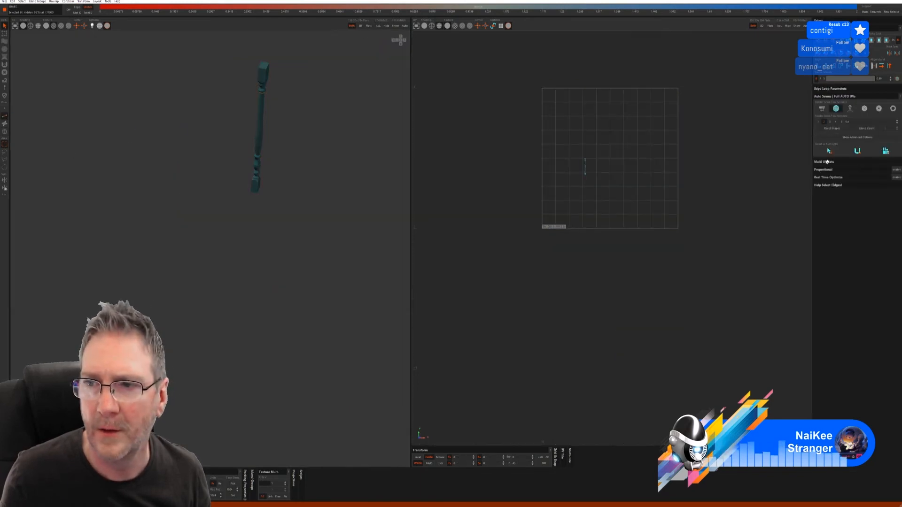
click(829, 151)
click(884, 151)
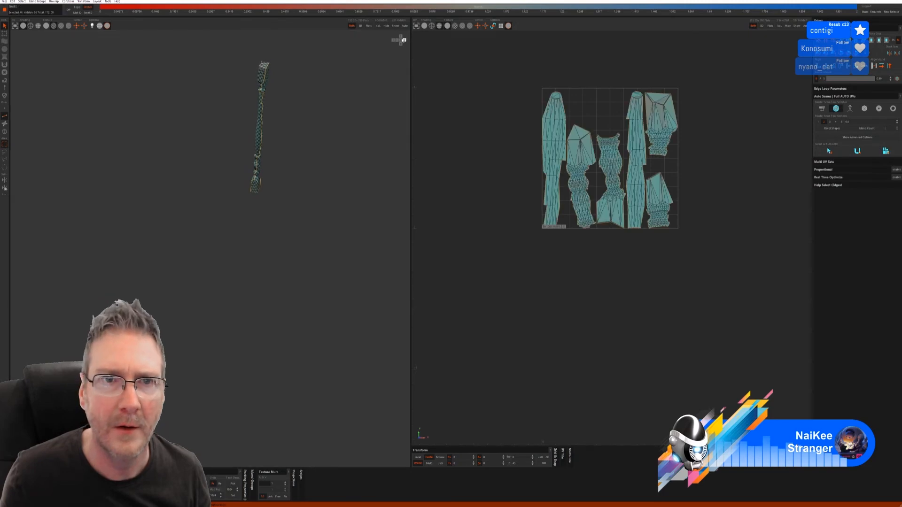
click(387, 27)
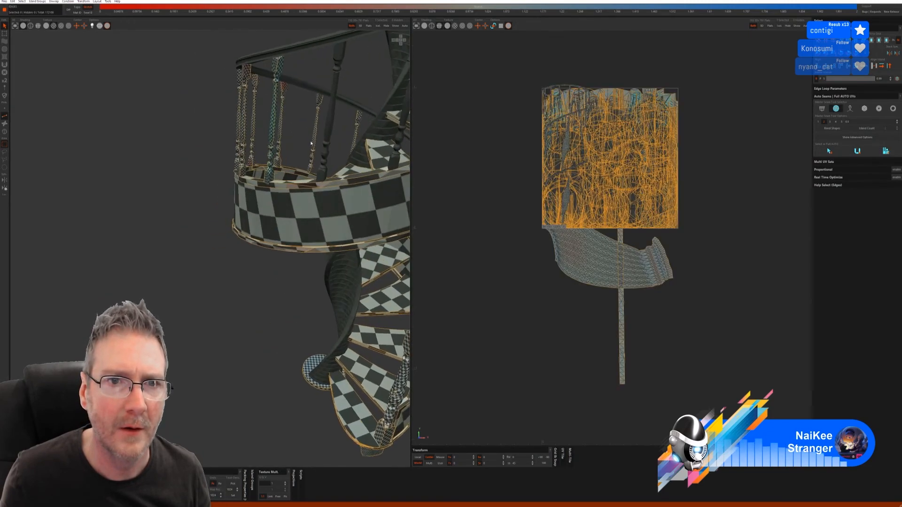
- Isolate all segments of the fourteenth baluster, unwrap and pack them with Mosaic auto seams, and display the complete staircase
middle_drag(259, 150, 42, 143)
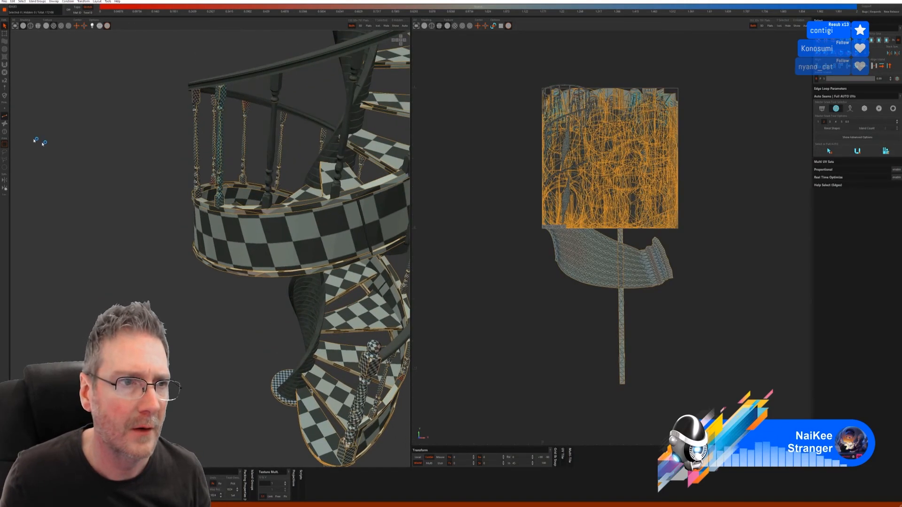
click(5, 131)
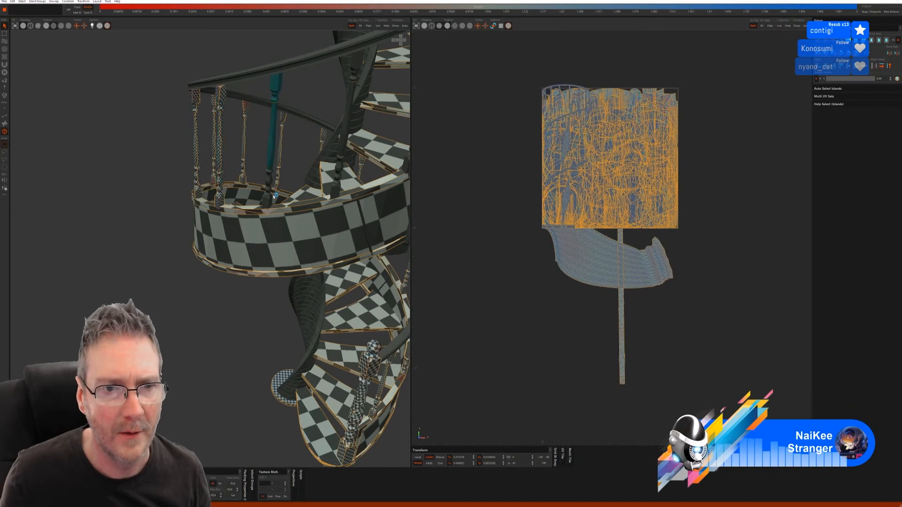
click(276, 92)
ctrl+click(266, 196)
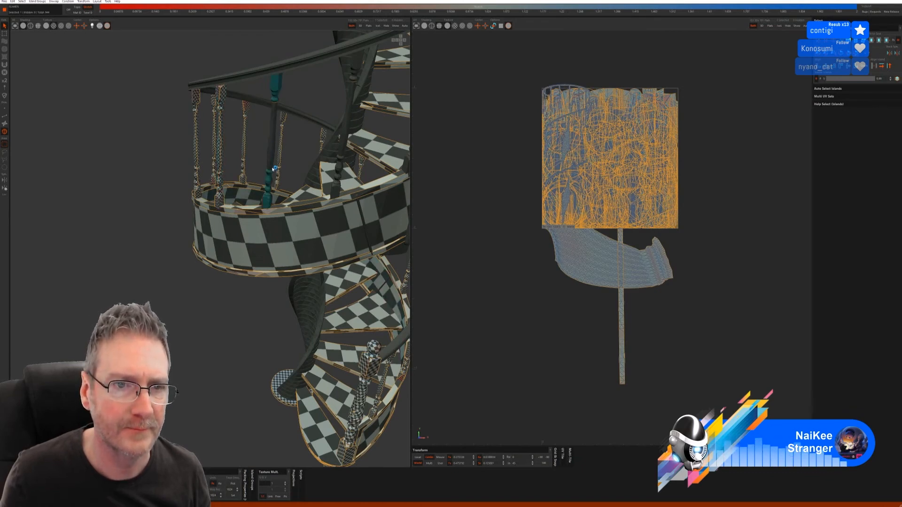
click(378, 25)
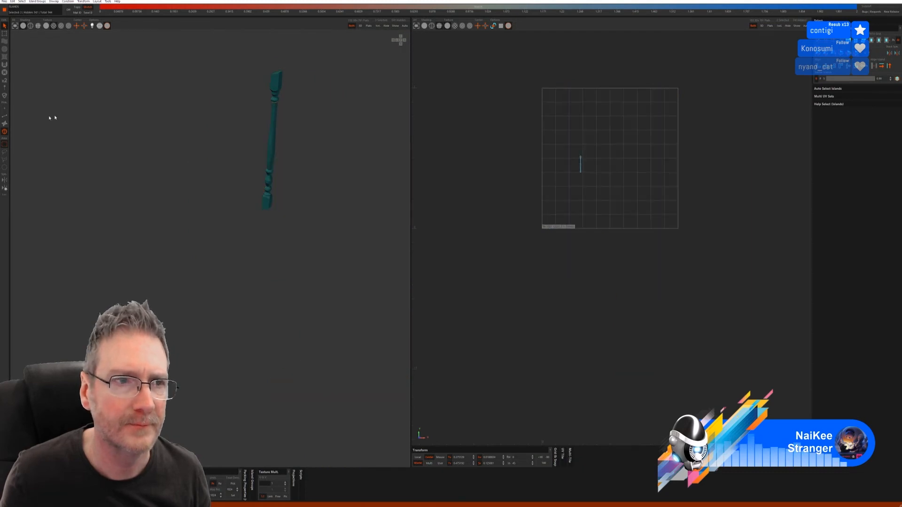
click(5, 125)
click(829, 151)
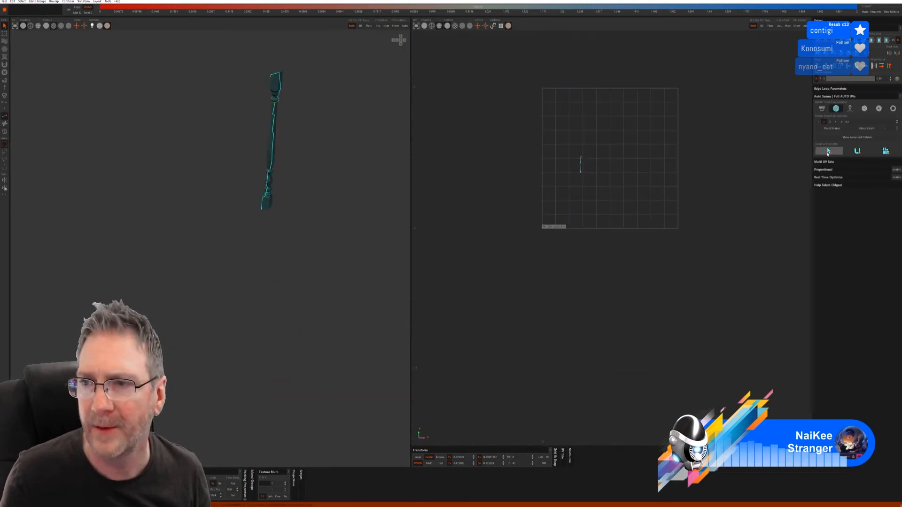
click(389, 27)
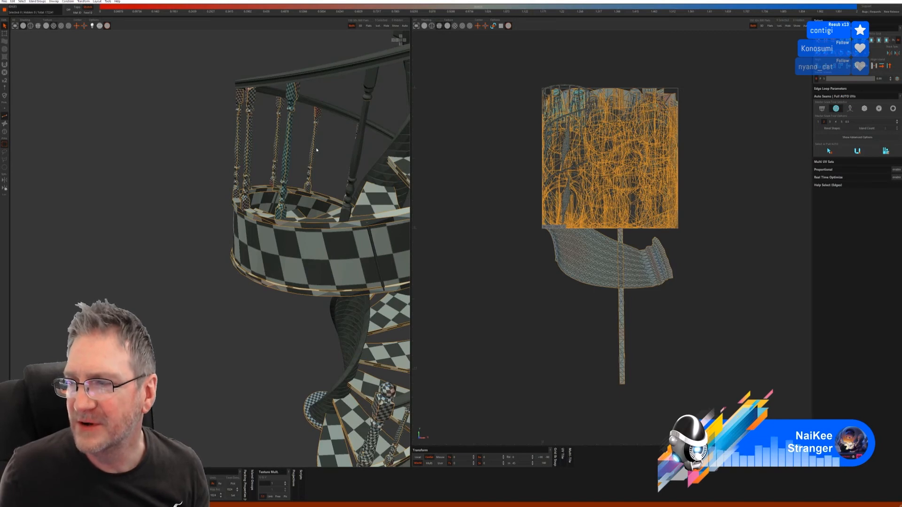
- Examine the checker pattern up close on the unwrapped balusters, newel post, treads and curved side panels for texture scale and distortion
alt+right_drag(296, 179, 536, 226)
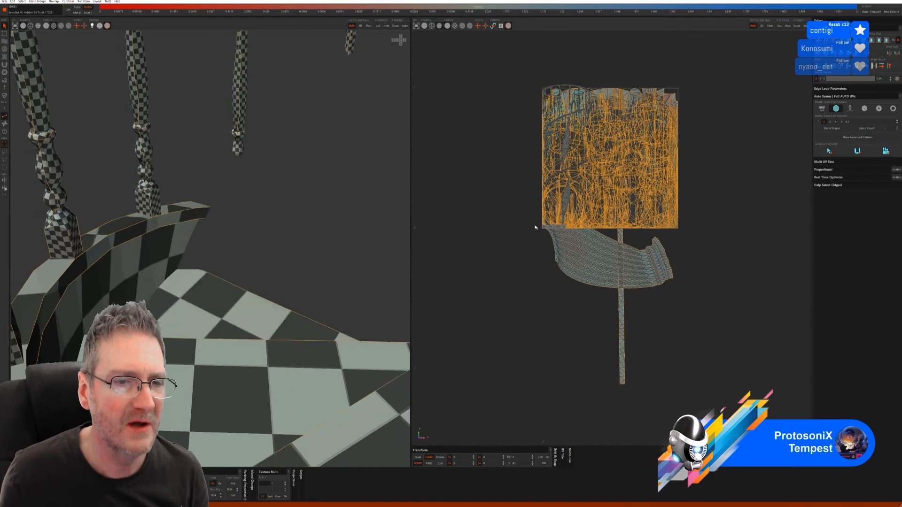
alt+drag(282, 265, 368, 252)
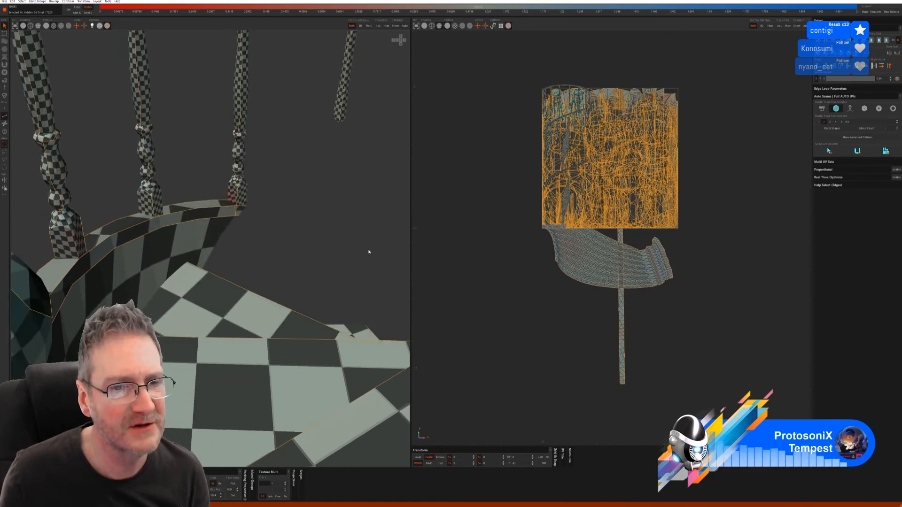
alt+right_drag(369, 252, 175, 309)
alt+middle_drag(339, 270, 229, 264)
alt+drag(229, 264, 280, 265)
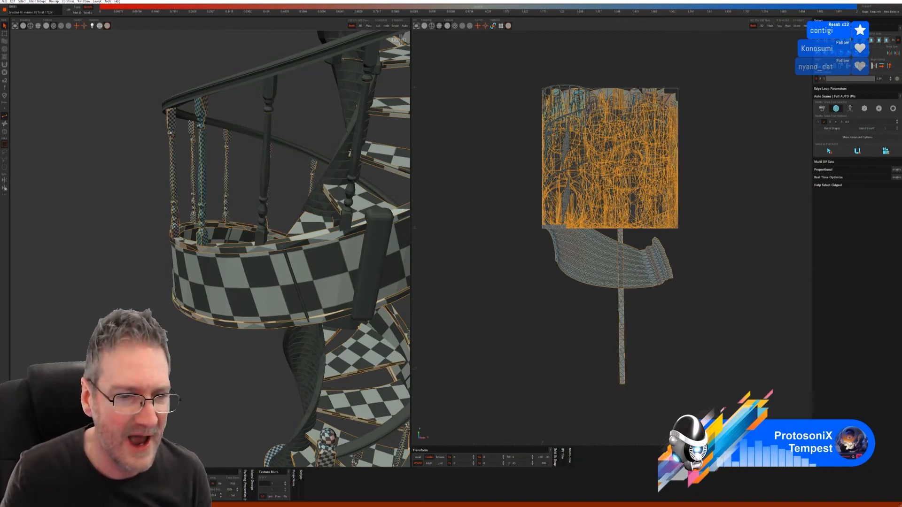
scroll(259, 404, up, 5)
scroll(260, 404, down, 8)
alt+drag(259, 404, 139, 348)
alt+right_drag(138, 348, 296, 365)
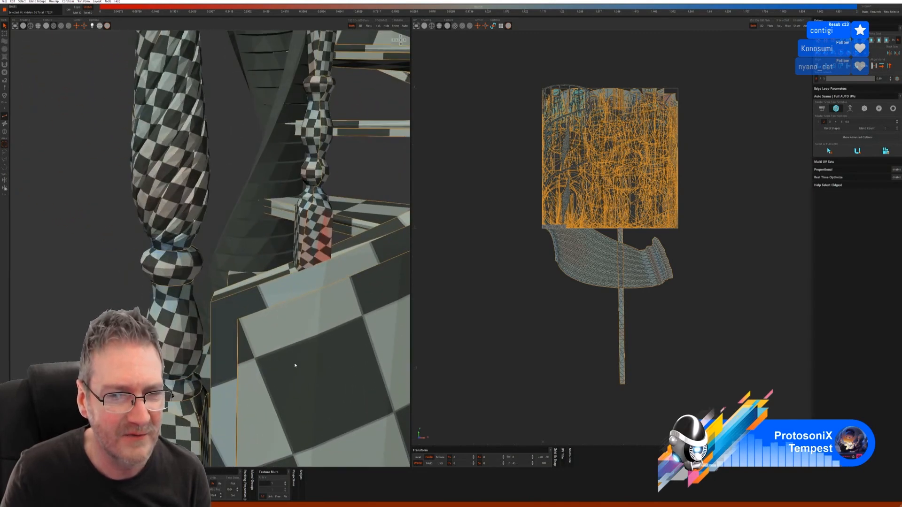
alt+drag(295, 366, 230, 314)
alt+right_drag(230, 314, 197, 310)
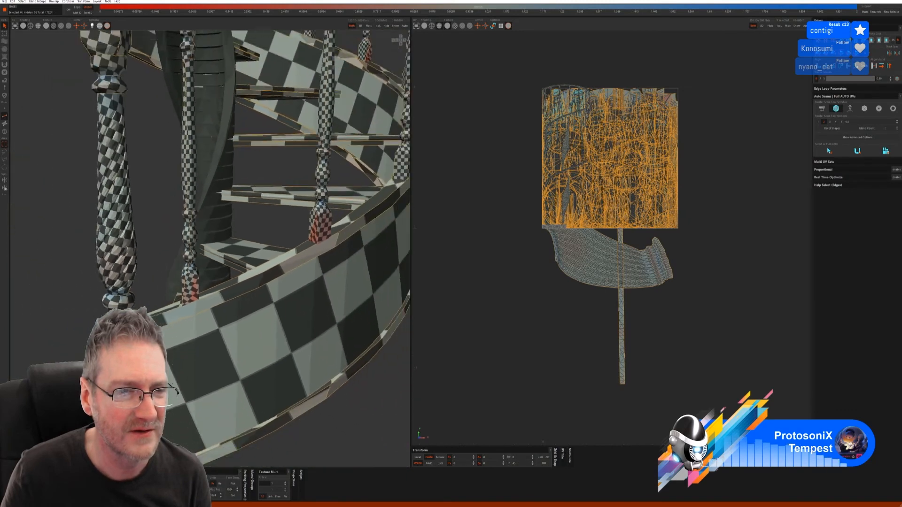
alt+right_drag(301, 350, 256, 362)
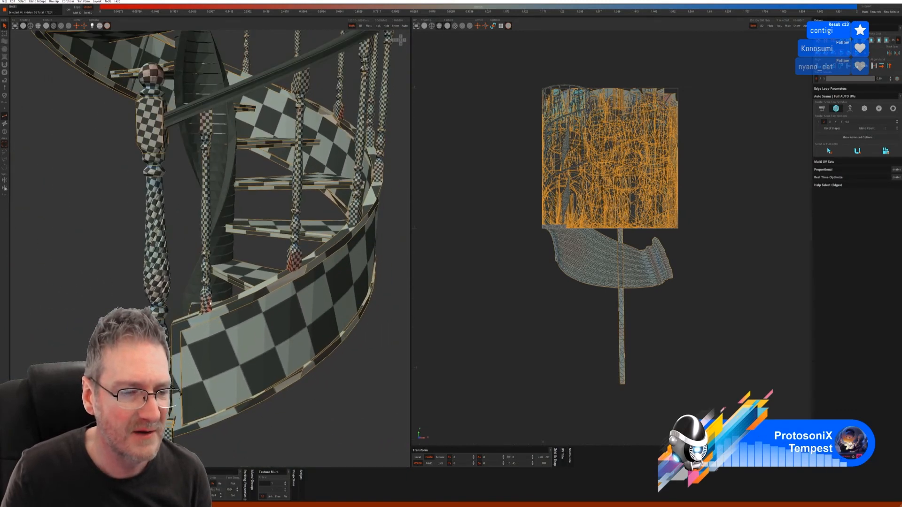
alt+right_drag(208, 300, 186, 307)
alt+drag(186, 306, 134, 223)
alt+right_drag(133, 223, 191, 176)
alt+drag(190, 176, 76, 114)
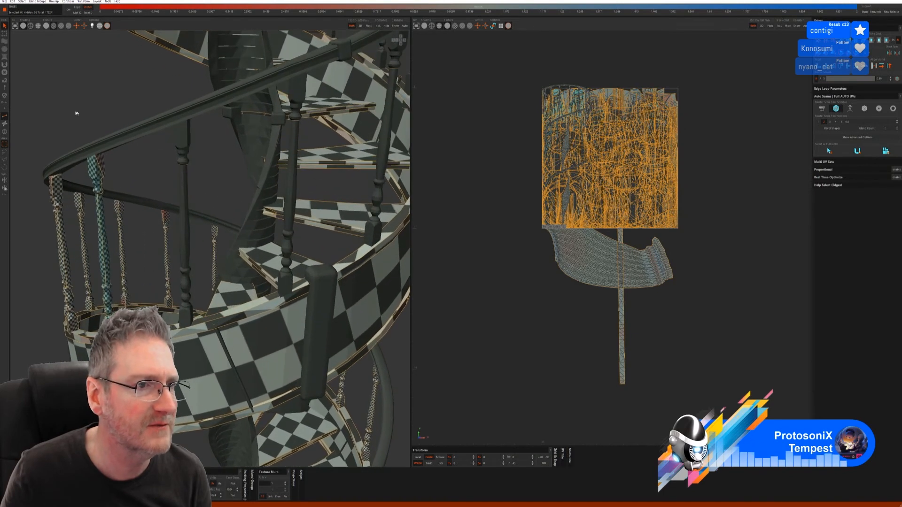
- Select all segments of the fifteenth baluster, isolate it, unwrap and pack it with Mosaic auto seams, and restore the hidden parts
click(5, 131)
click(182, 143)
ctrl+click(183, 206)
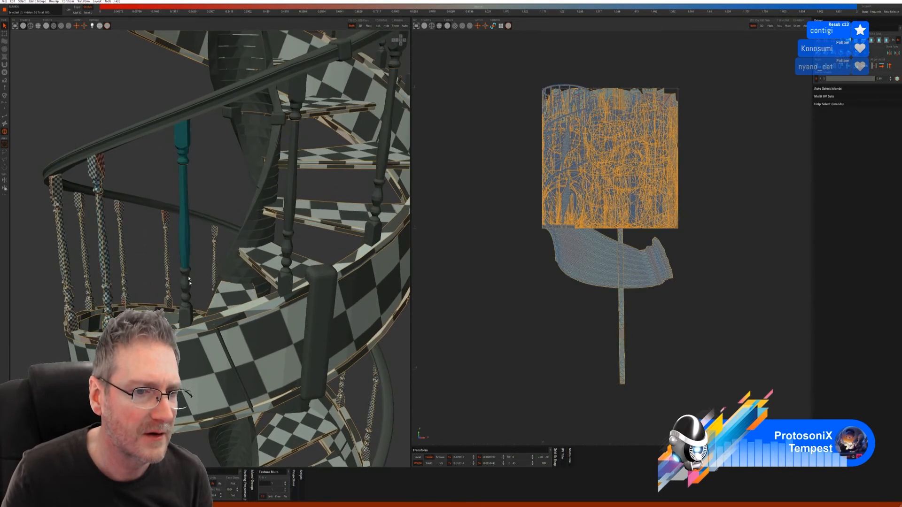
ctrl+click(184, 304)
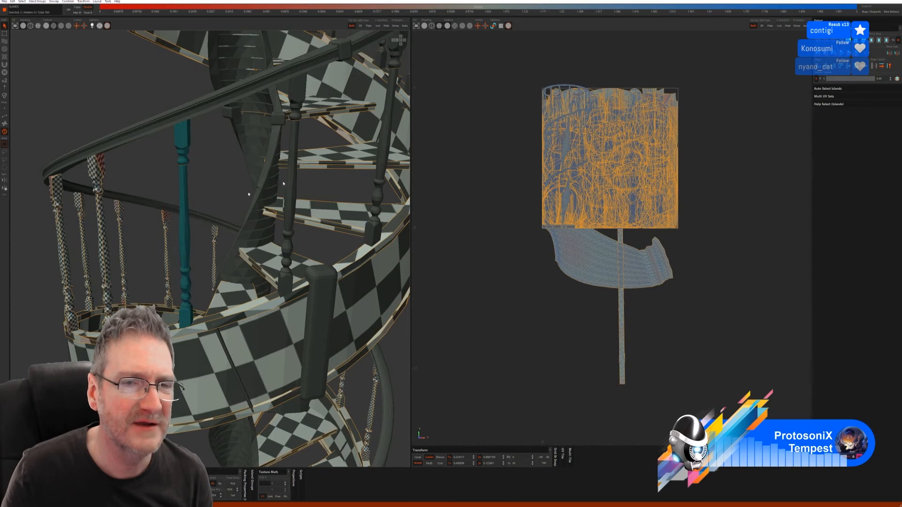
click(378, 26)
click(4, 117)
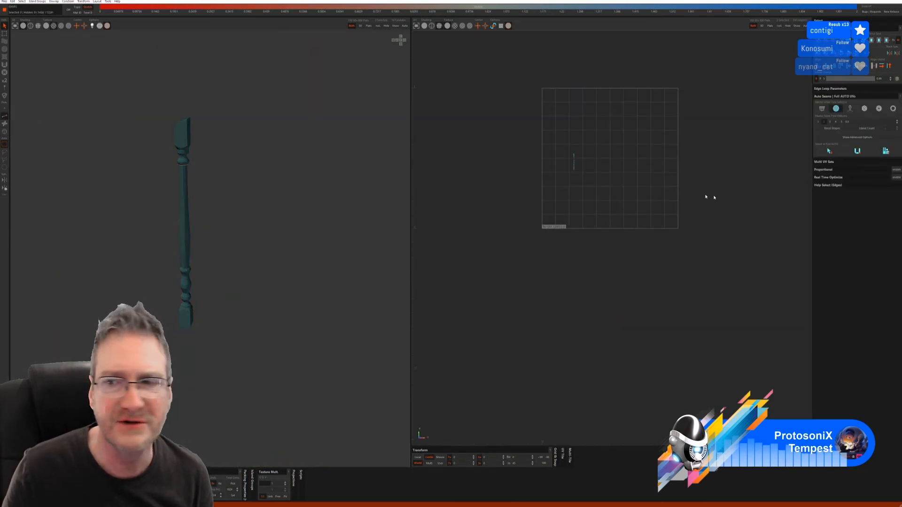
click(857, 151)
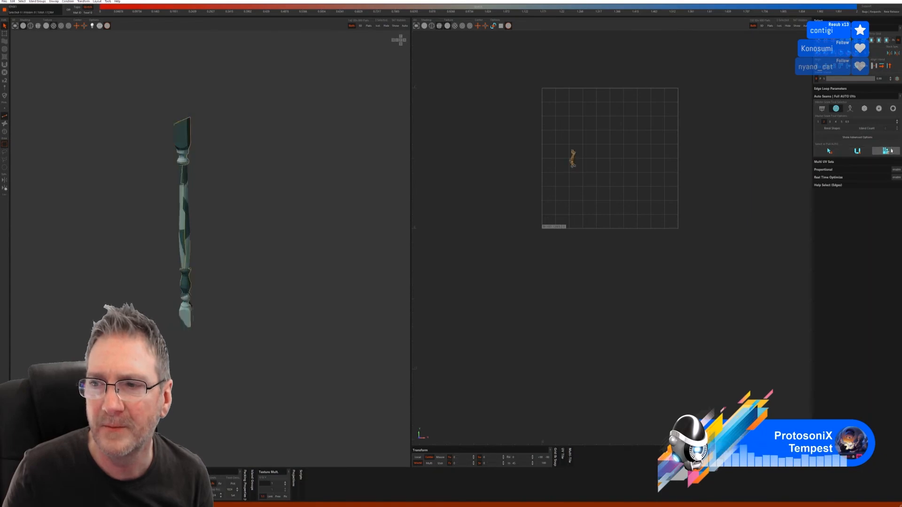
click(885, 151)
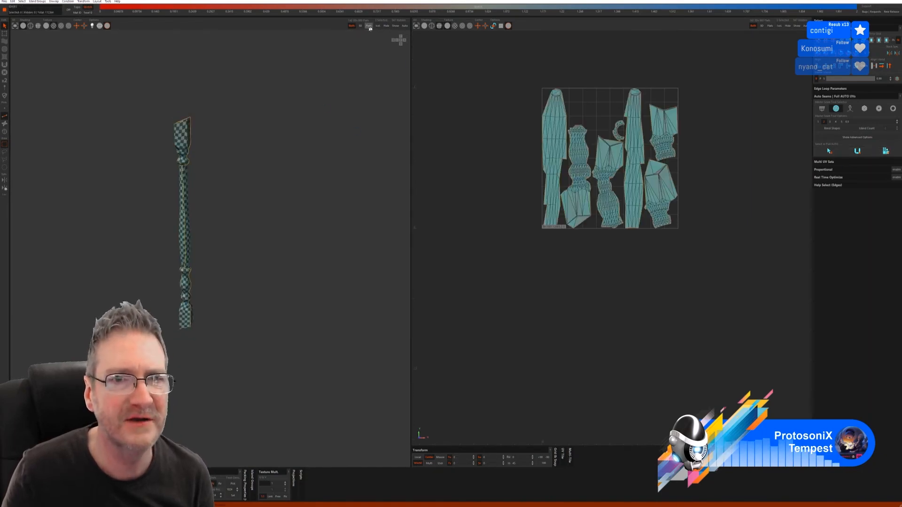
click(394, 27)
- Isolate the complete sixteenth baluster along the railing, auto-select its Mosaic seams, unfold and pack it, and show the whole staircase again
middle_drag(261, 185, 31, 150)
click(4, 131)
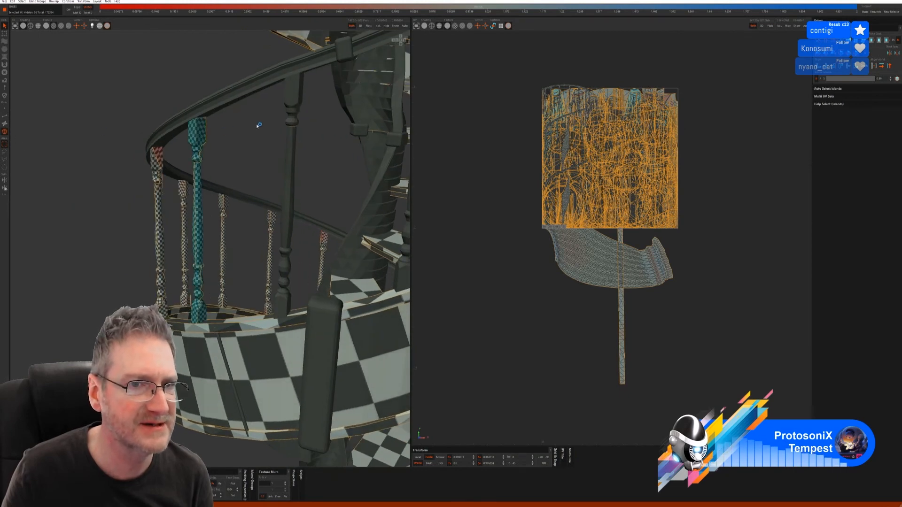
click(294, 101)
shift+click(289, 183)
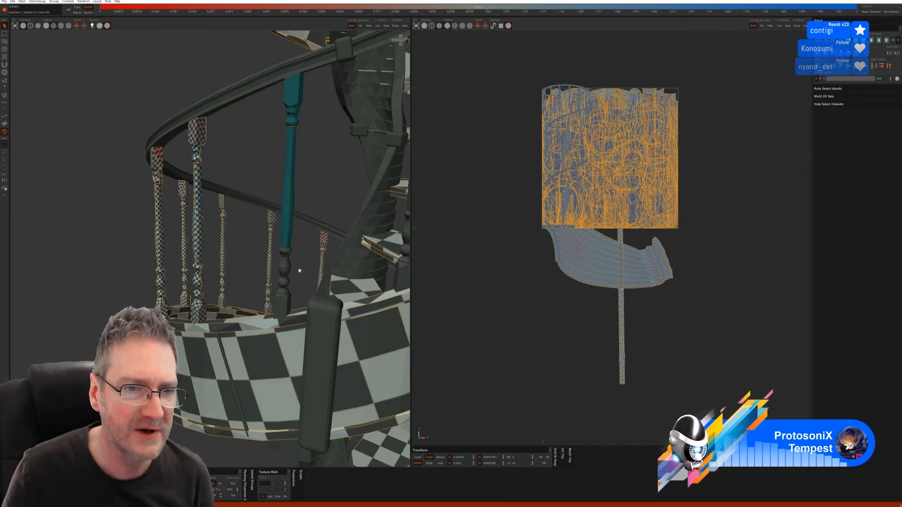
click(377, 26)
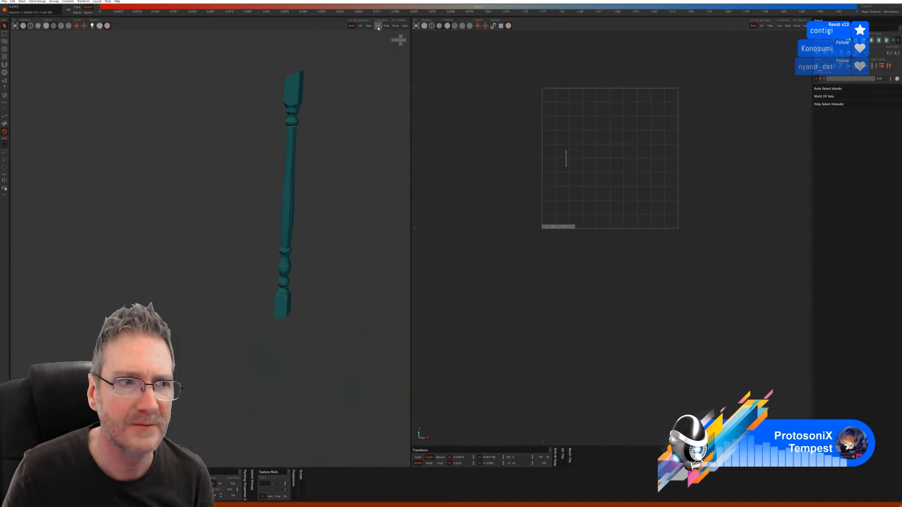
click(6, 116)
click(830, 151)
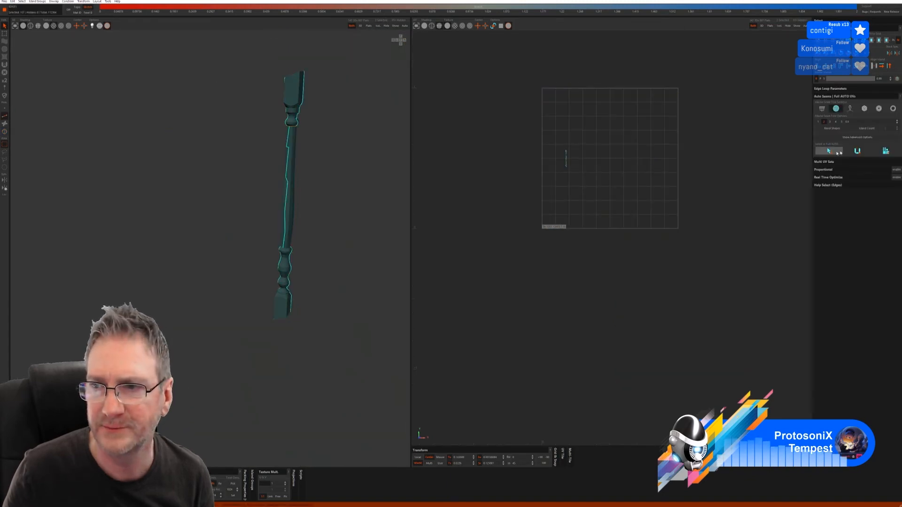
click(876, 155)
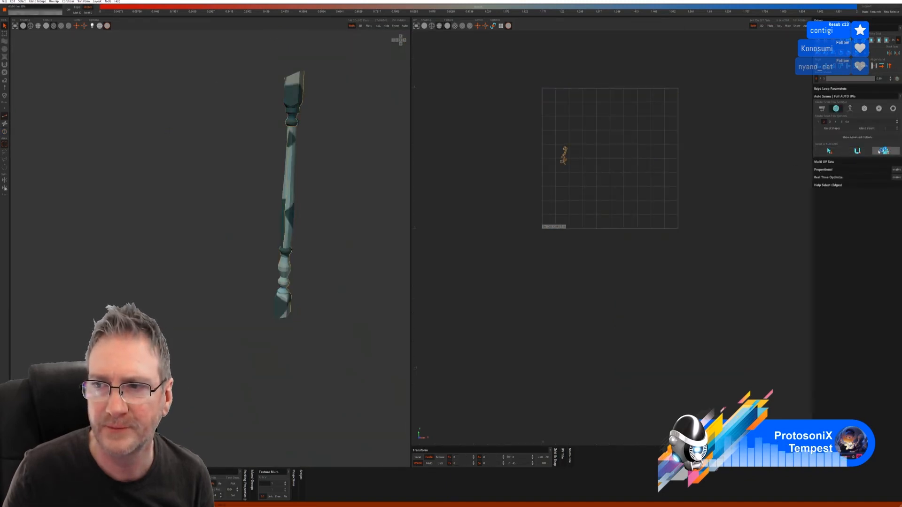
click(395, 25)
- Isolate the seventeenth baluster, cut it with Mosaic auto seams, unfold and pack its islands, and bring back the full model
alt+drag(329, 141, 45, 133)
click(4, 133)
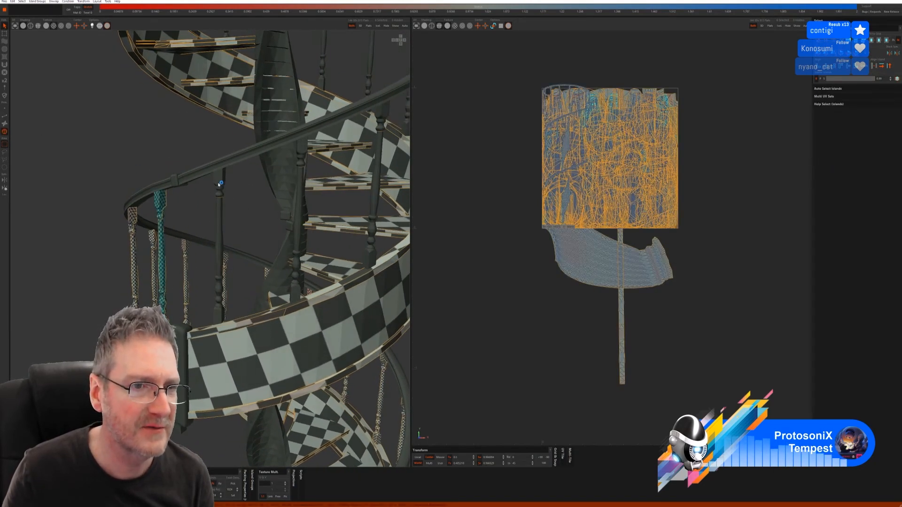
click(224, 180)
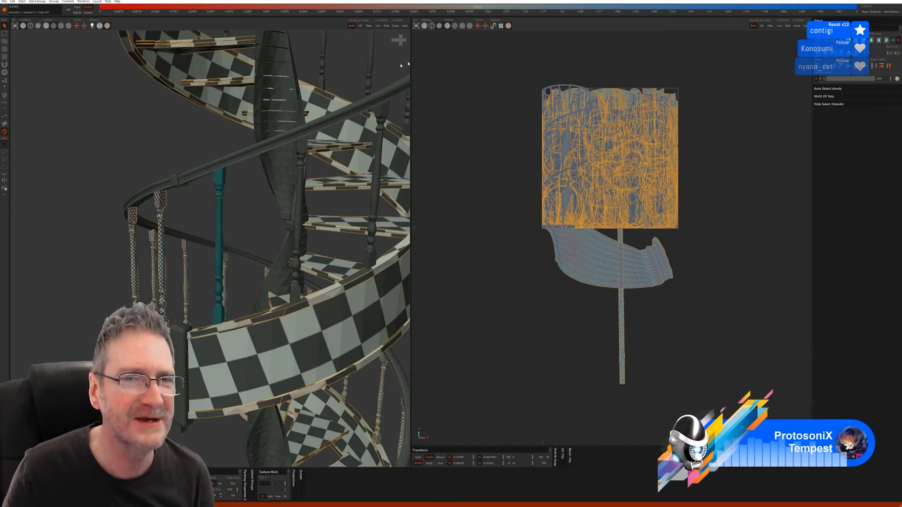
click(378, 27)
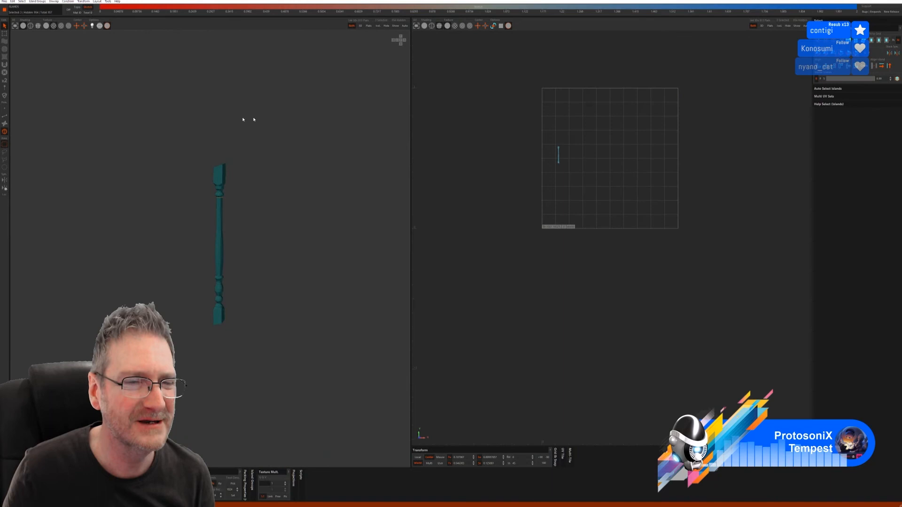
click(4, 116)
click(827, 151)
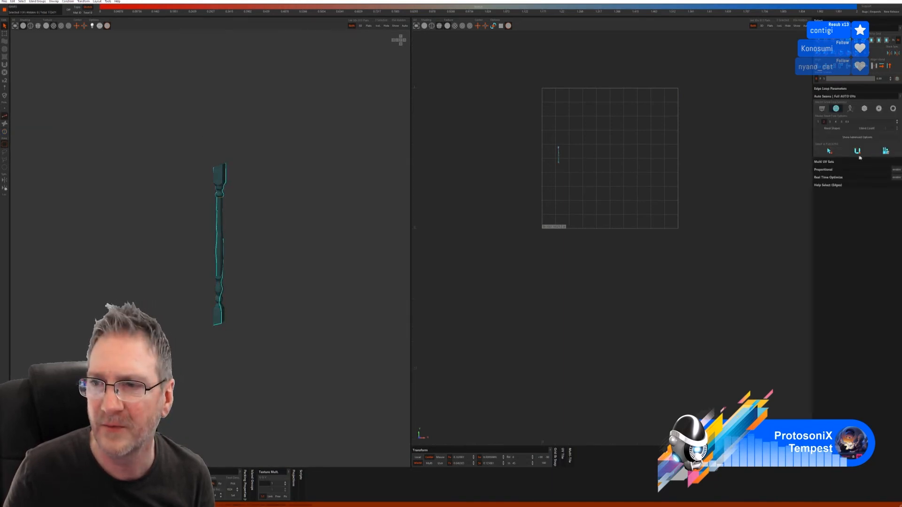
click(858, 154)
click(885, 151)
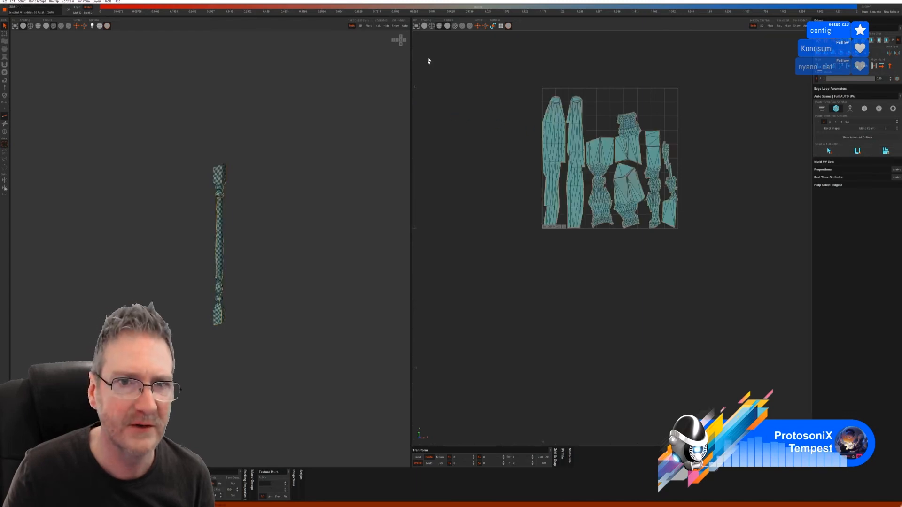
click(395, 26)
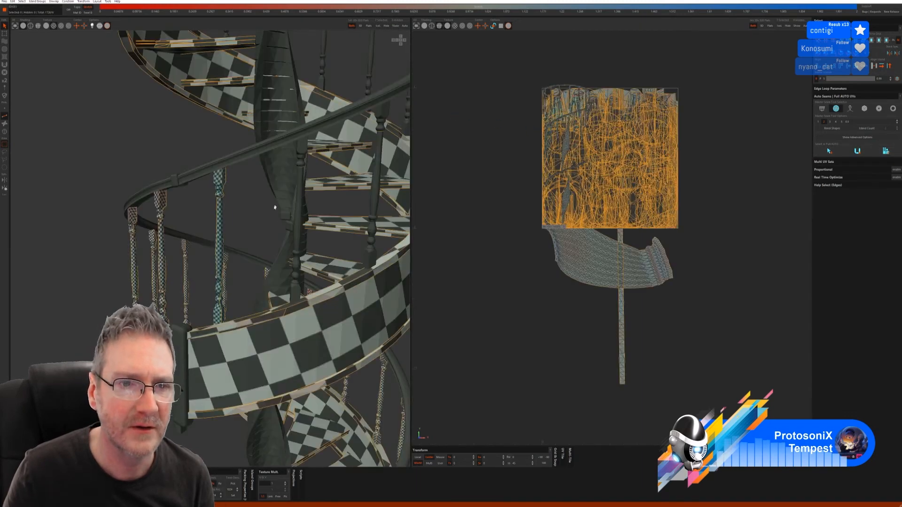
- Select every part of the eighteenth baluster, isolate and unwrap it with the Mosaic auto-seam method, and redisplay the hidden geometry
click(5, 131)
click(290, 159)
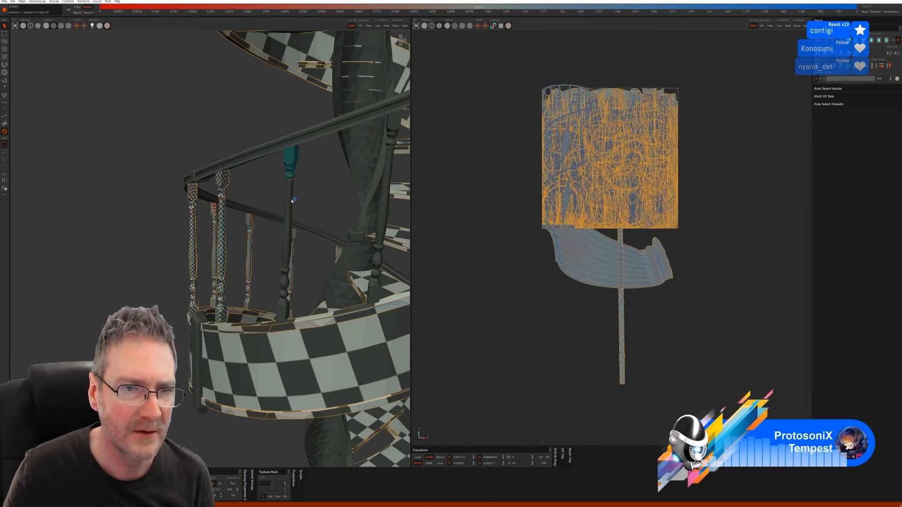
shift+click(292, 201)
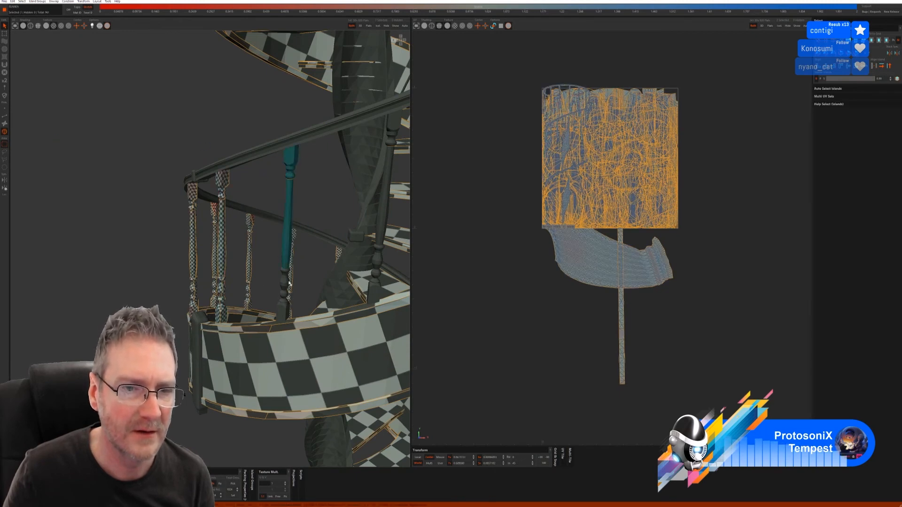
shift+click(288, 281)
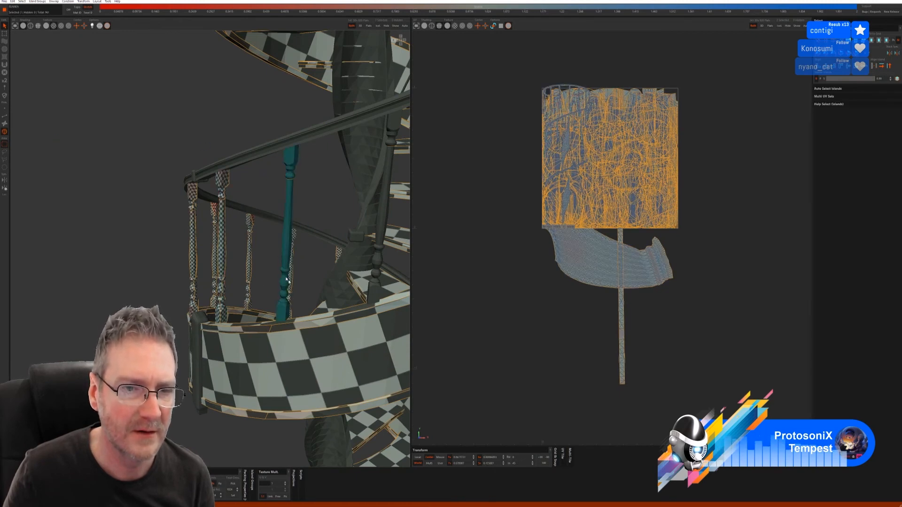
click(377, 25)
click(5, 116)
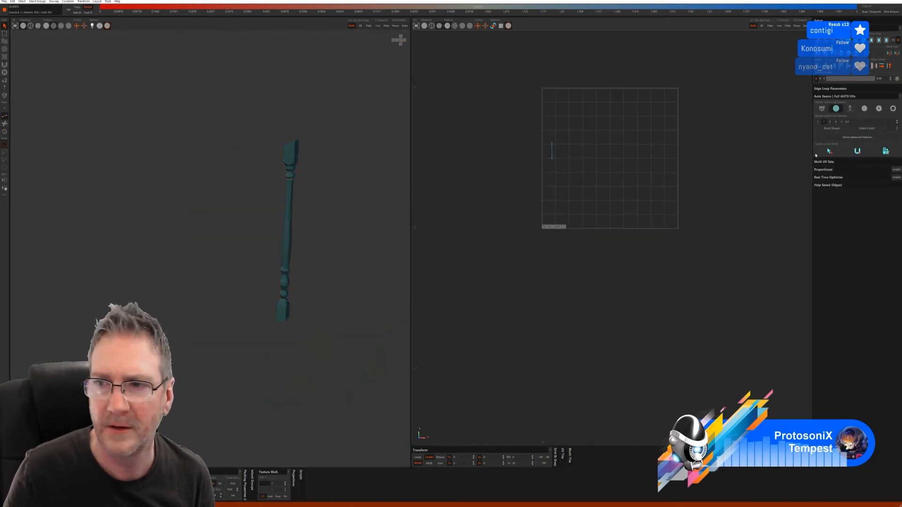
click(829, 151)
click(857, 152)
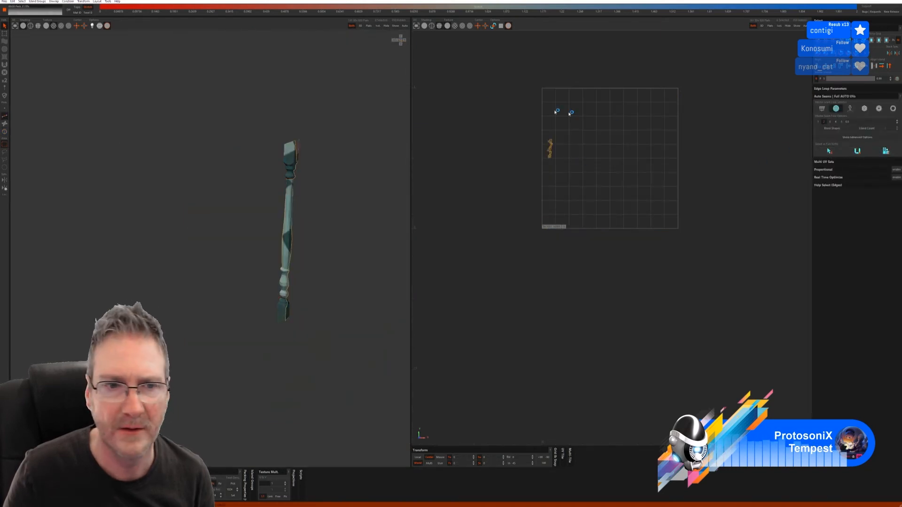
click(378, 26)
- Examine the entire spiral staircase from several sides to see which balusters are unwrapped and which still lack UVs
scroll(309, 189, down, 5)
alt+drag(310, 190, 254, 360)
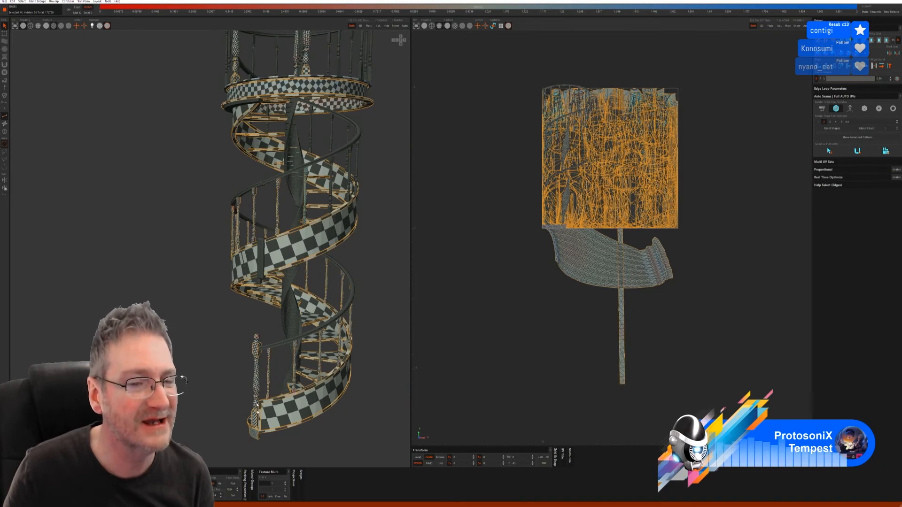
alt+drag(235, 361, 236, 393)
scroll(284, 387, up, 5)
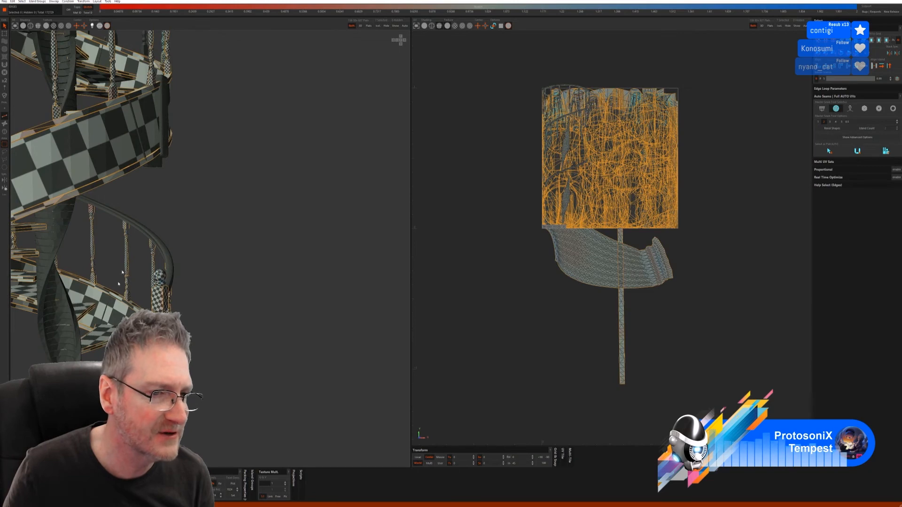
scroll(253, 291, down, 5)
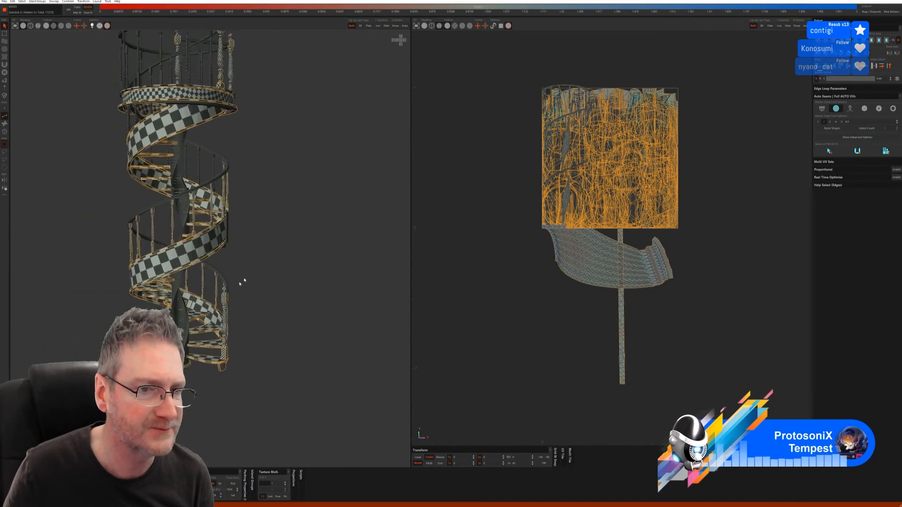
alt+drag(242, 282, 145, 288)
scroll(320, 227, up, 5)
scroll(320, 227, down, 3)
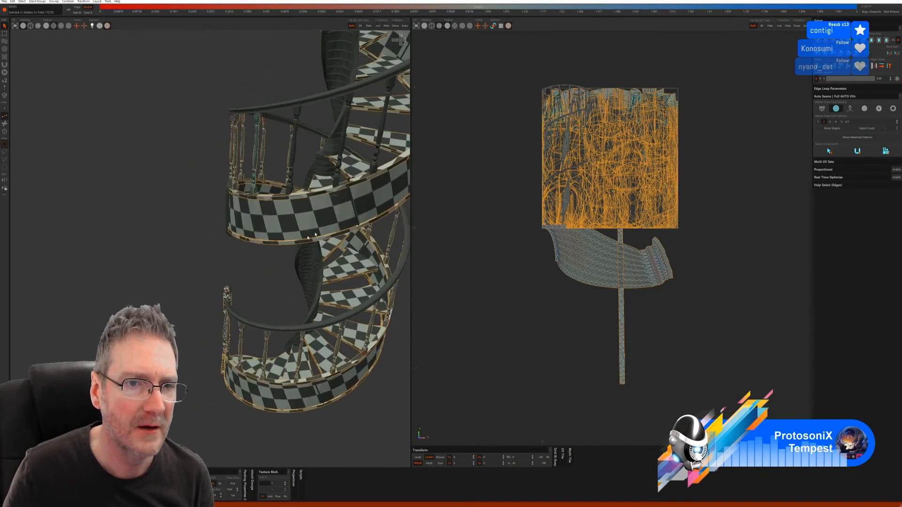
alt+drag(320, 227, 233, 228)
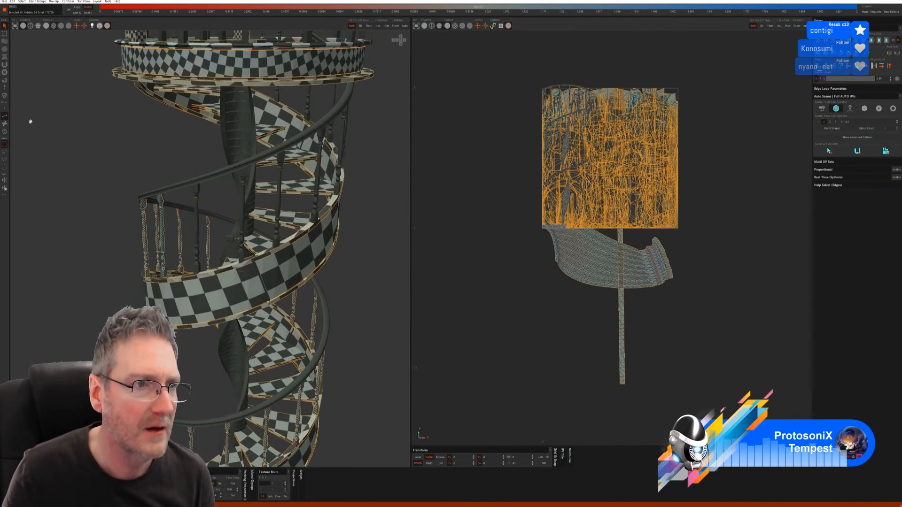
- Add all segments of the remaining untextured balusters on the flight below the upper platform to one island selection
click(4, 131)
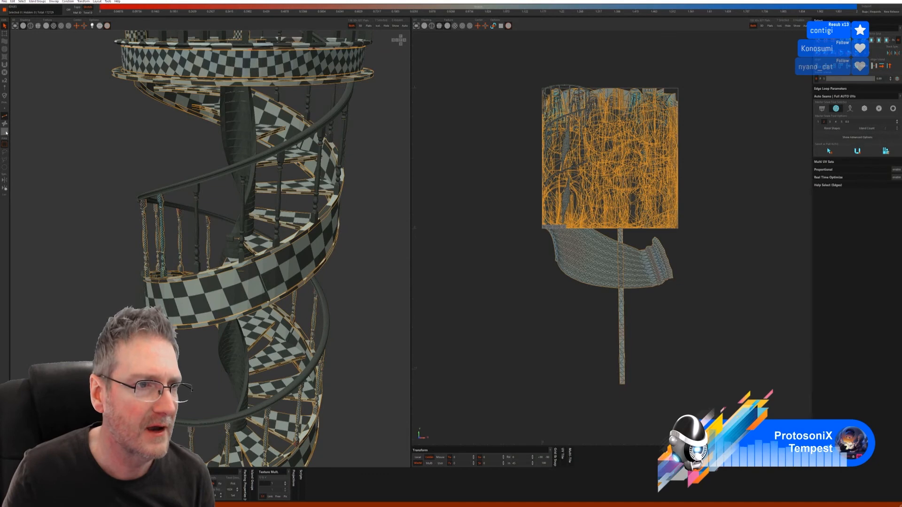
ctrl+click(197, 218)
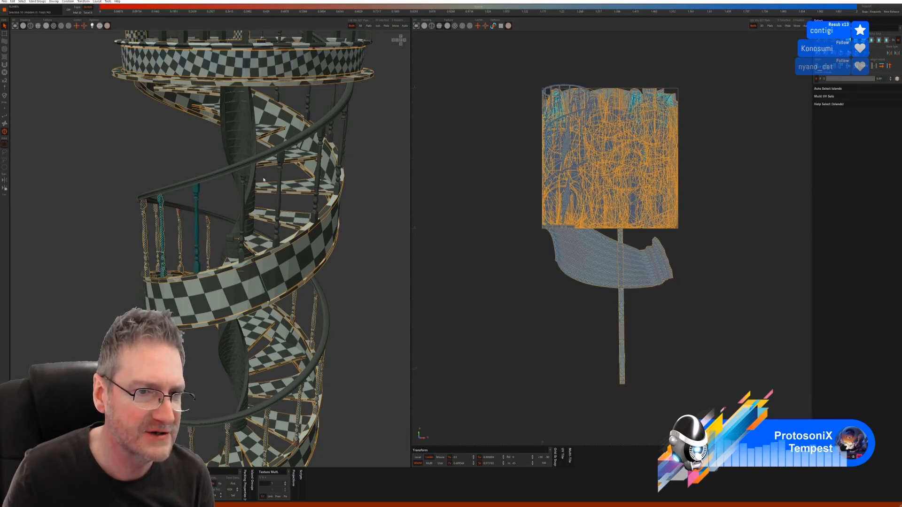
ctrl+click(244, 179)
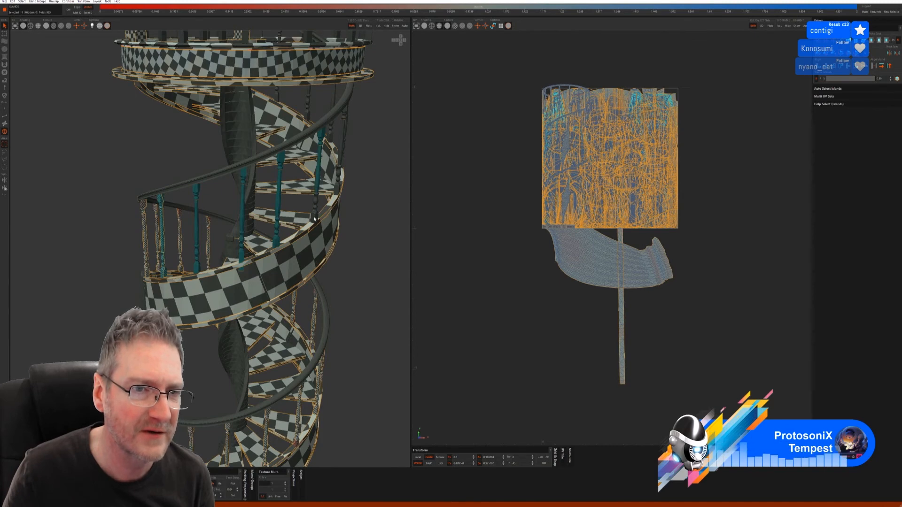
scroll(314, 218, up, 5)
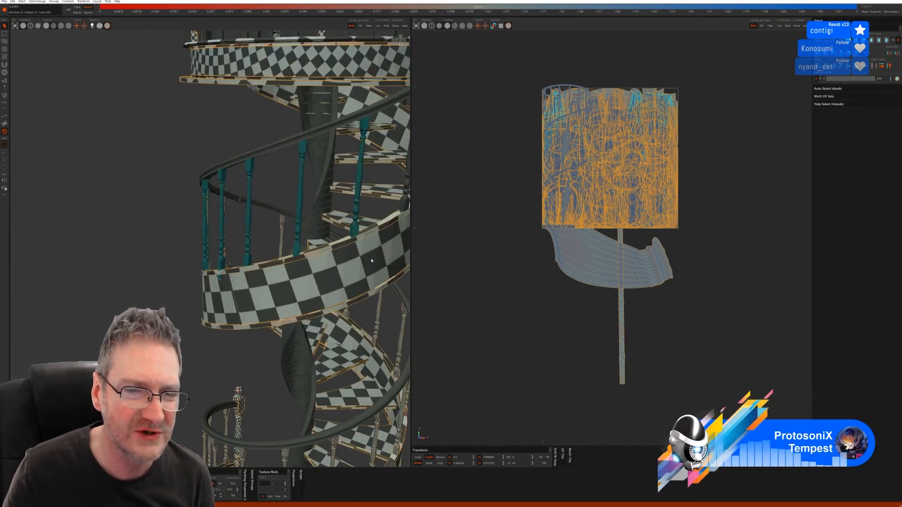
alt+drag(371, 260, 259, 257)
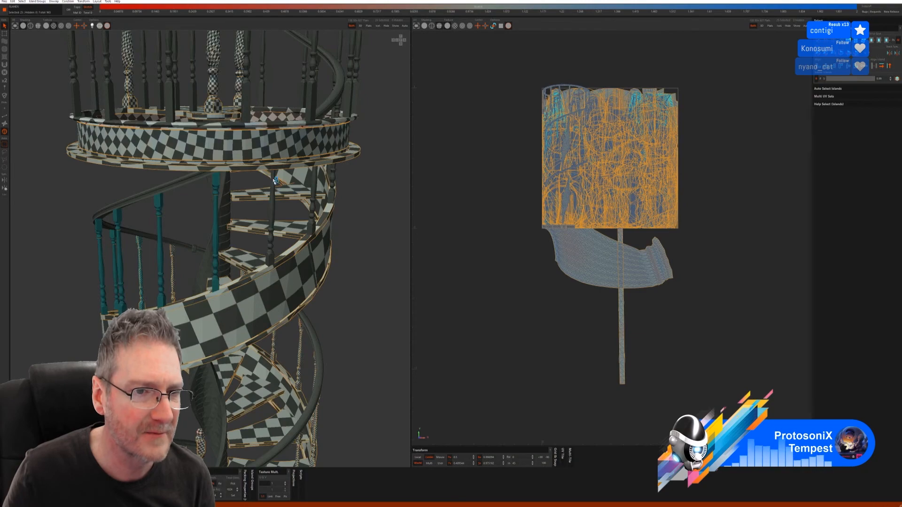
alt+drag(282, 248, 124, 285)
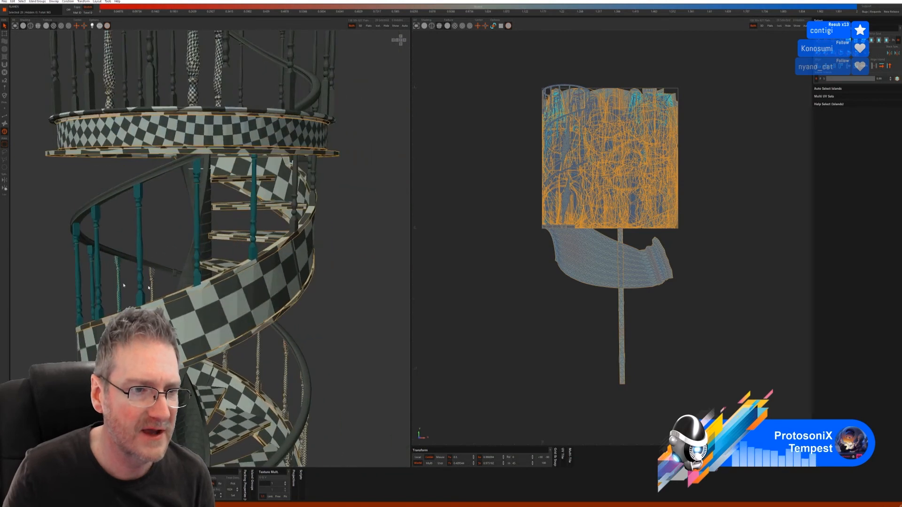
- Isolate the selected lower-flight balusters, cut them with Mosaic auto seams, and unfold and pack their islands
click(378, 26)
alt+drag(338, 141, 185, 323)
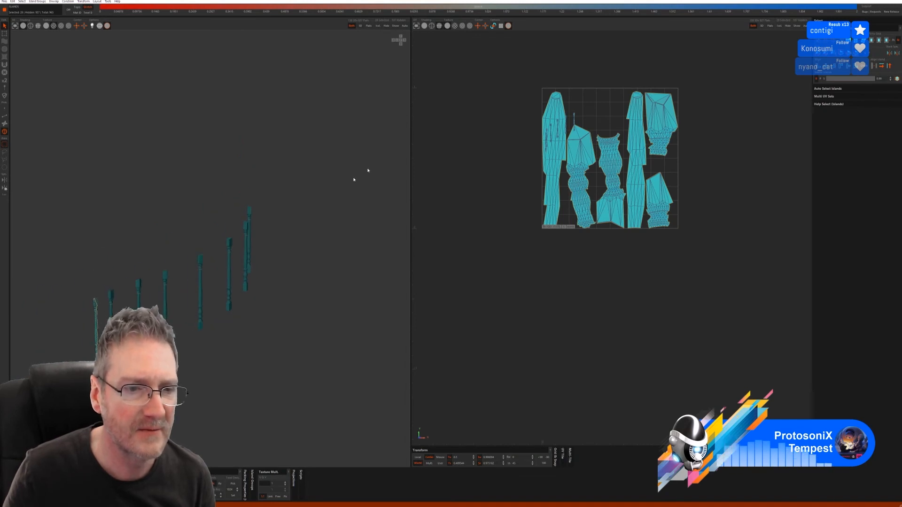
click(4, 116)
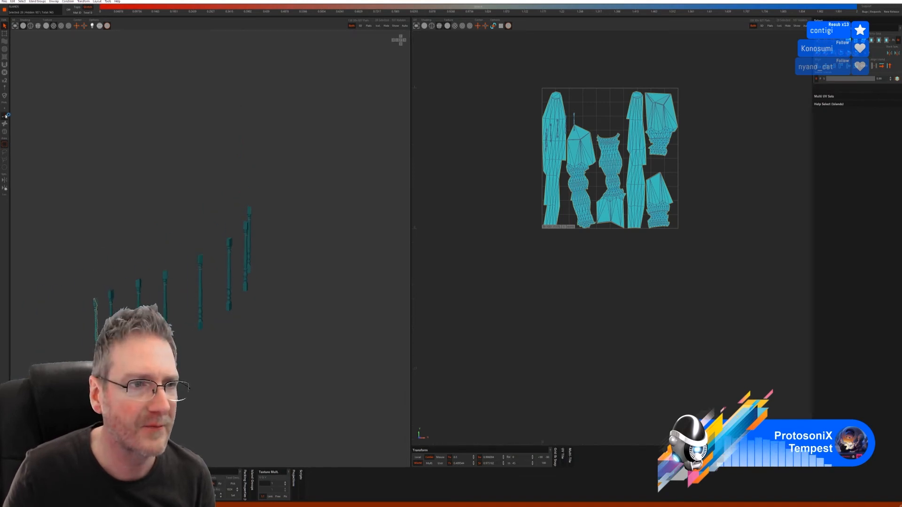
click(829, 151)
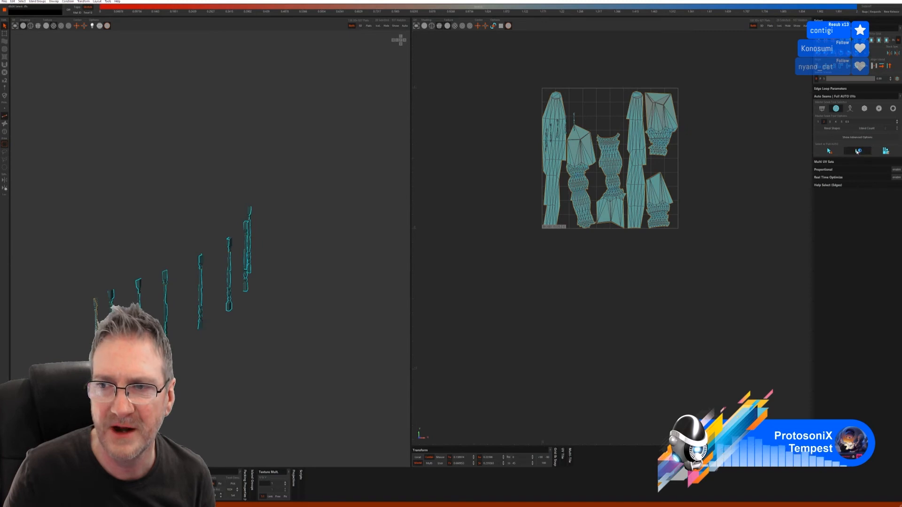
click(886, 151)
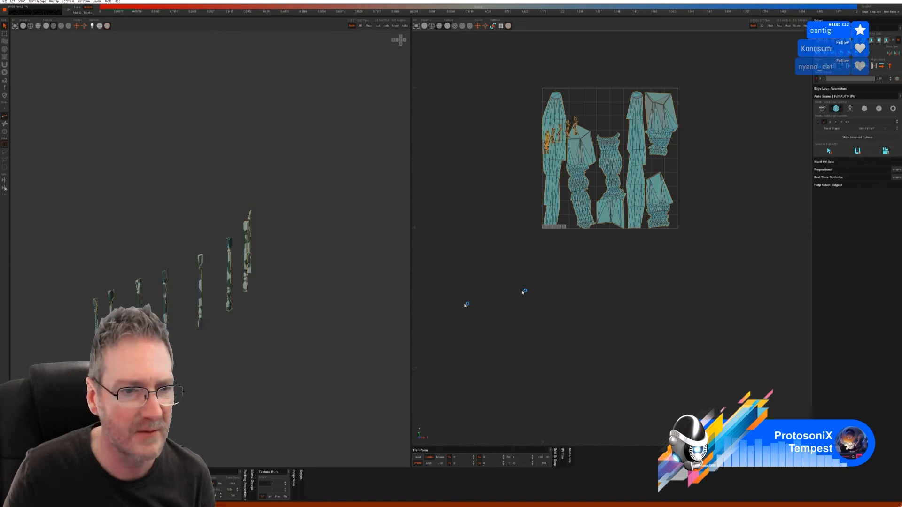
- Inspect the checker pattern on the isolated balusters from several angles and redisplay the whole staircase
scroll(212, 340, up, 5)
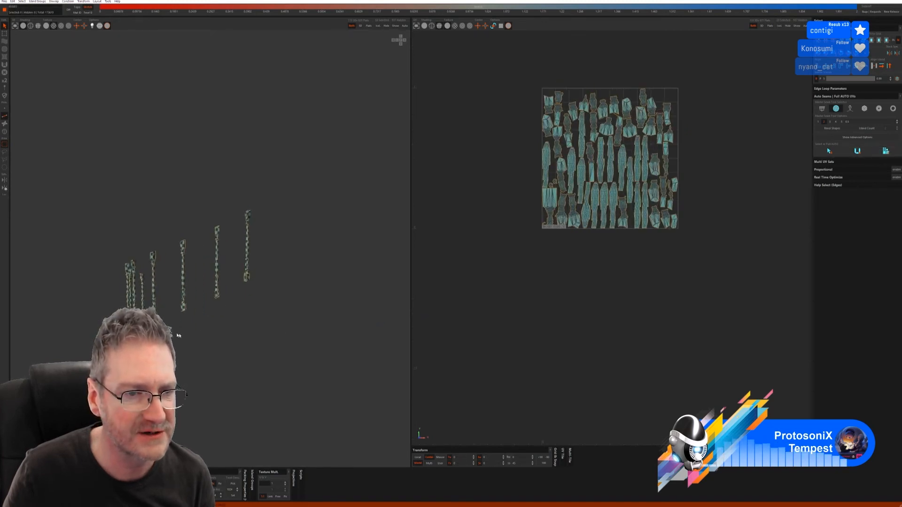
alt+drag(249, 341, 276, 298)
scroll(277, 303, down, 3)
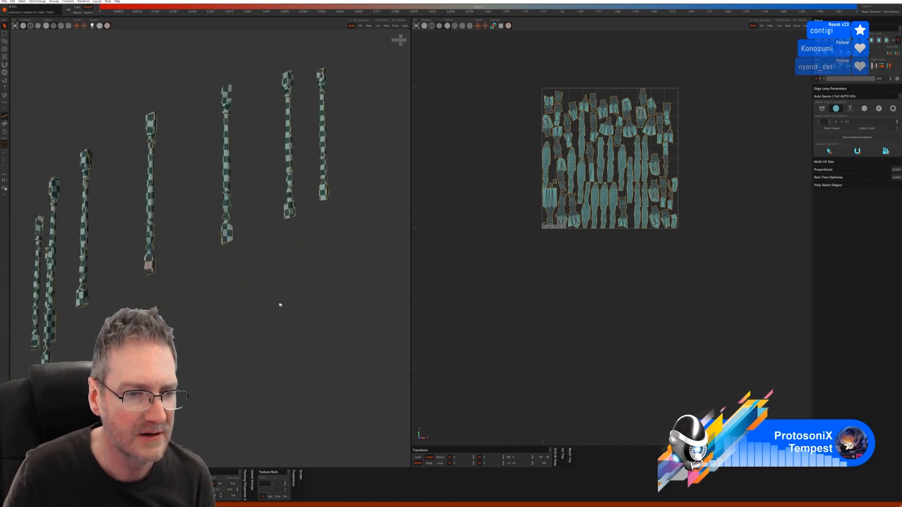
scroll(188, 255, up, 6)
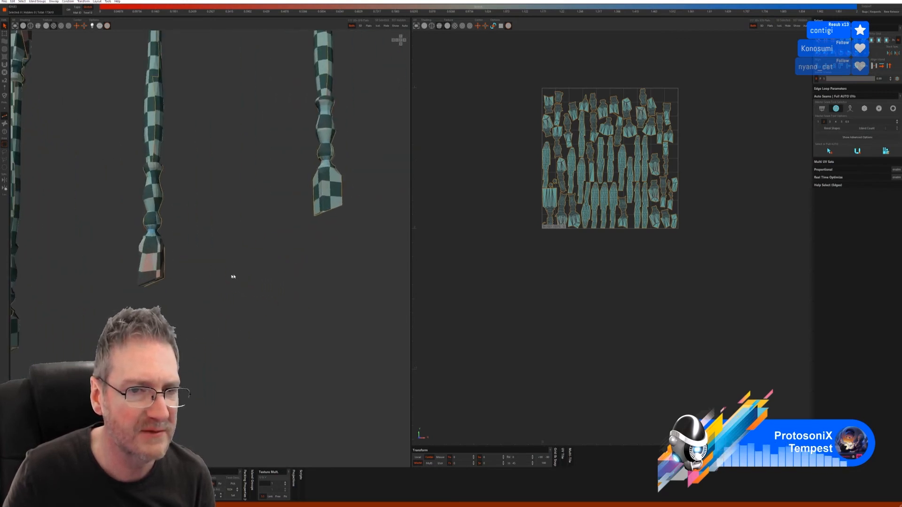
scroll(234, 276, down, 5)
alt+drag(233, 276, 195, 333)
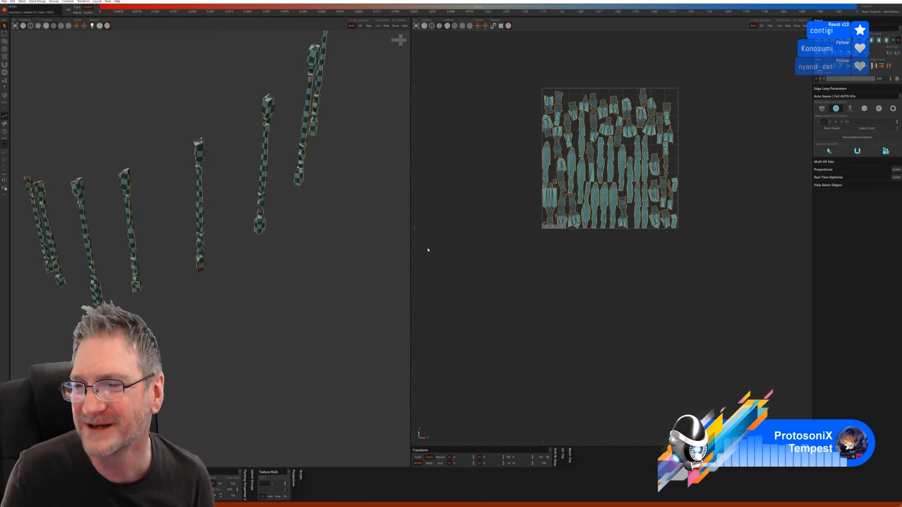
click(396, 26)
scroll(332, 242, down, 5)
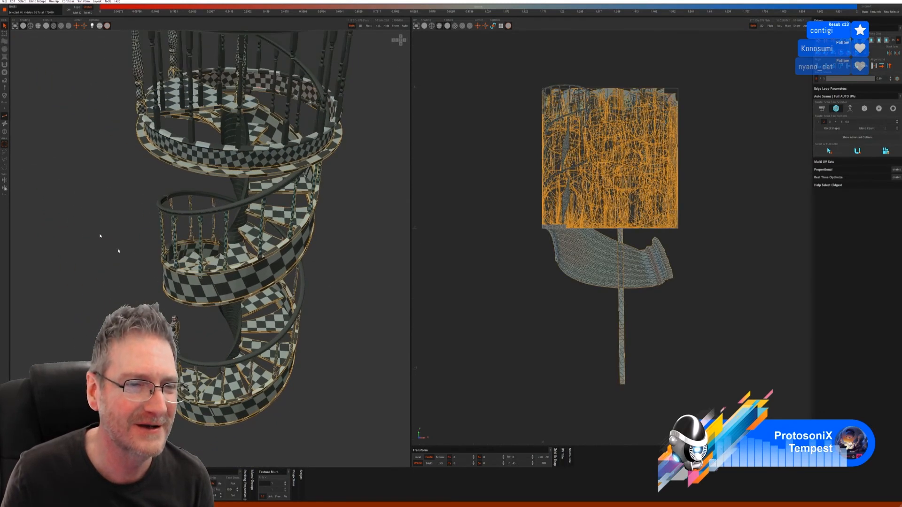
- Save the model over the existing spiral stairs FBX file, confirming the overwrite
click(4, 2)
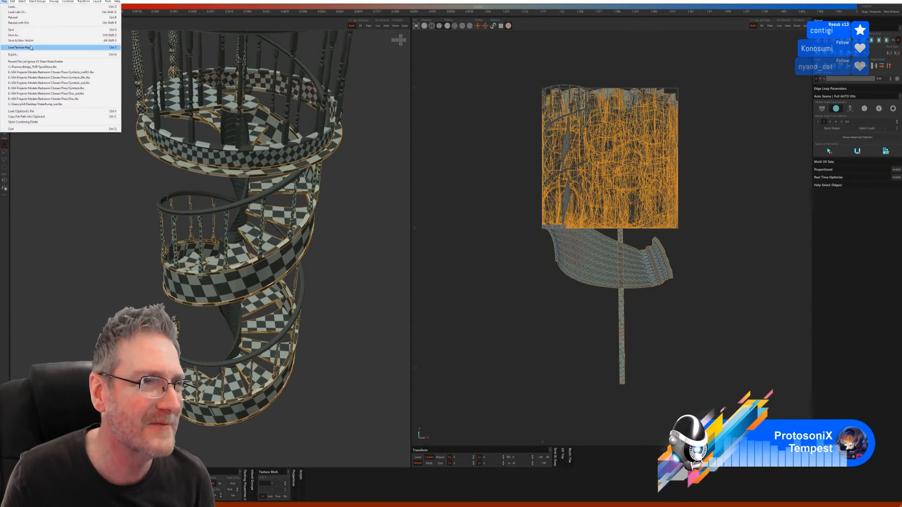
click(25, 37)
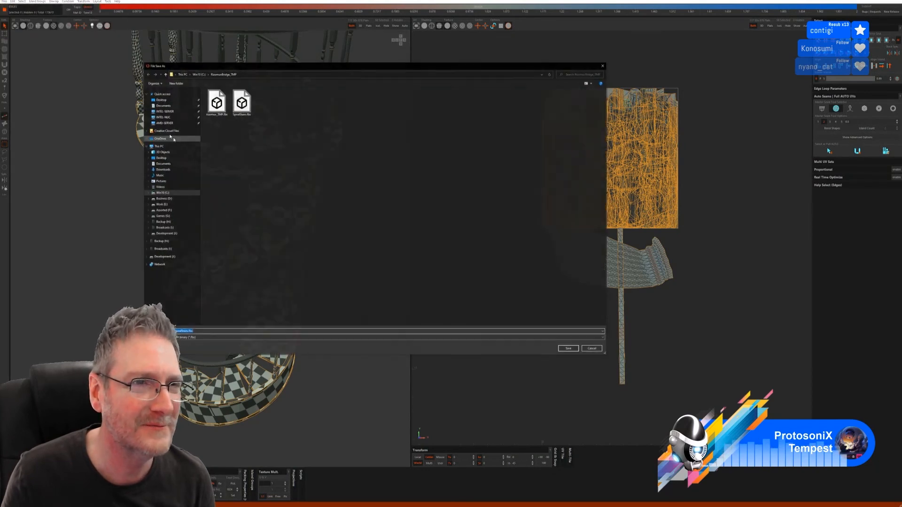
double_click(241, 103)
click(468, 254)
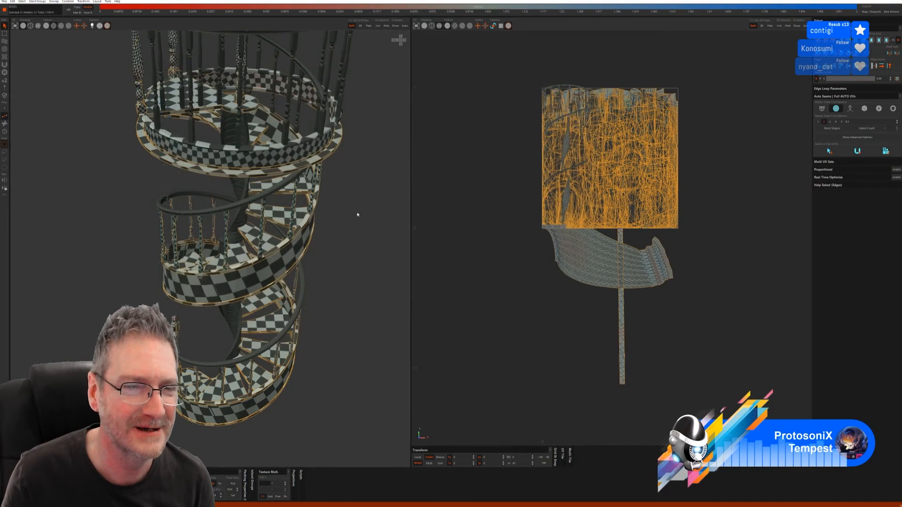
- Start a new island selection with two balusters without UVs on the flight just below the upper platform
scroll(312, 223, up, 4)
middle_drag(310, 223, 324, 324)
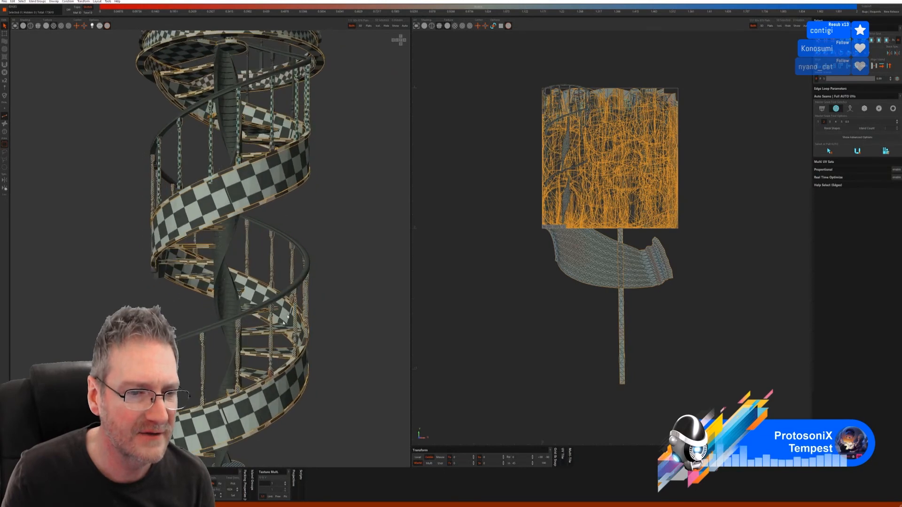
scroll(323, 328, up, 2)
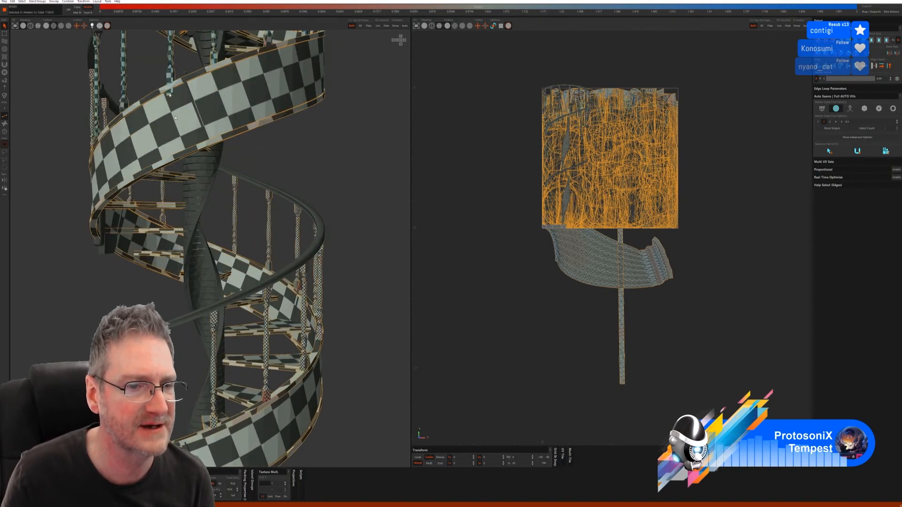
scroll(225, 207, down, 3)
middle_drag(225, 207, 296, 174)
scroll(301, 171, up, 3)
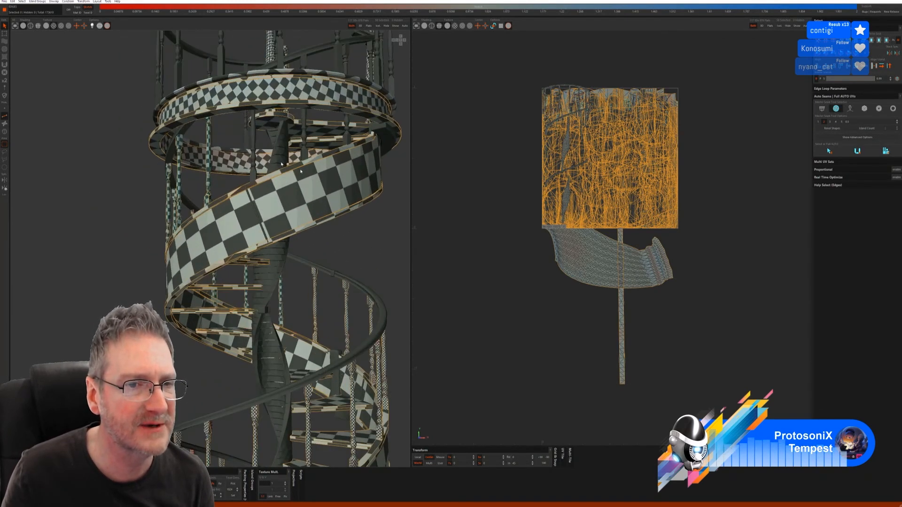
click(5, 131)
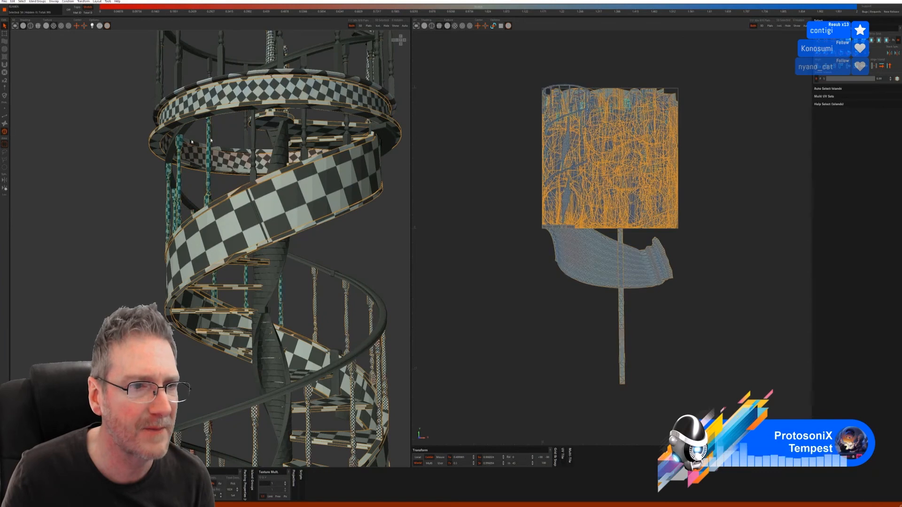
click(254, 133)
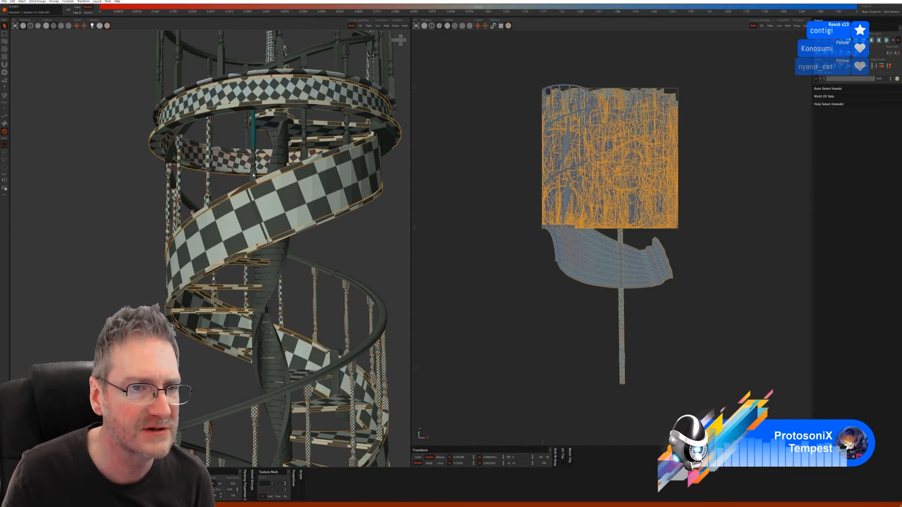
shift+click(304, 125)
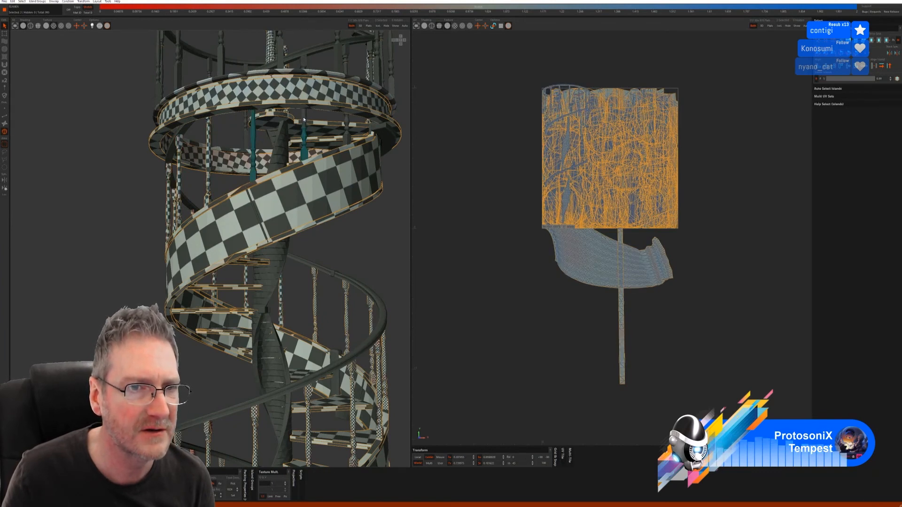
- Add the remaining segments of the four inner balusters where the flight meets the upper platform to the selection
alt+drag(345, 126, 303, 177)
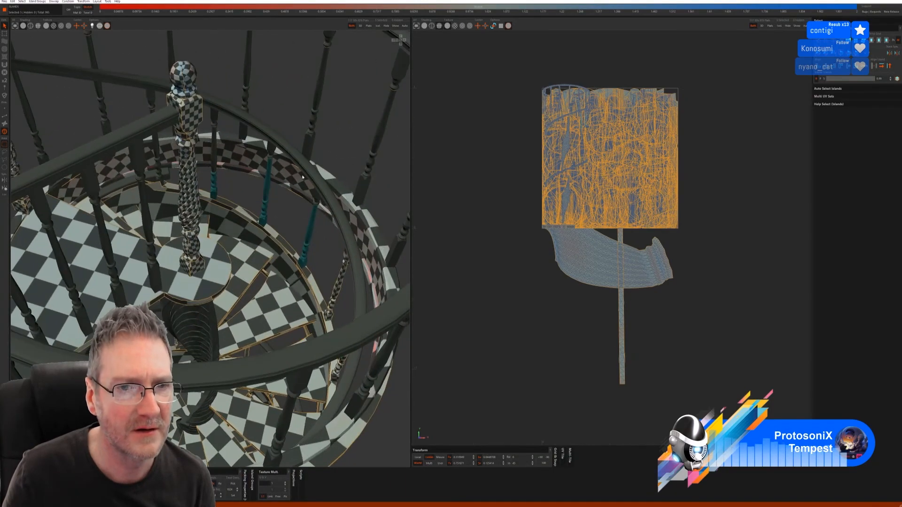
alt+drag(328, 214, 333, 222)
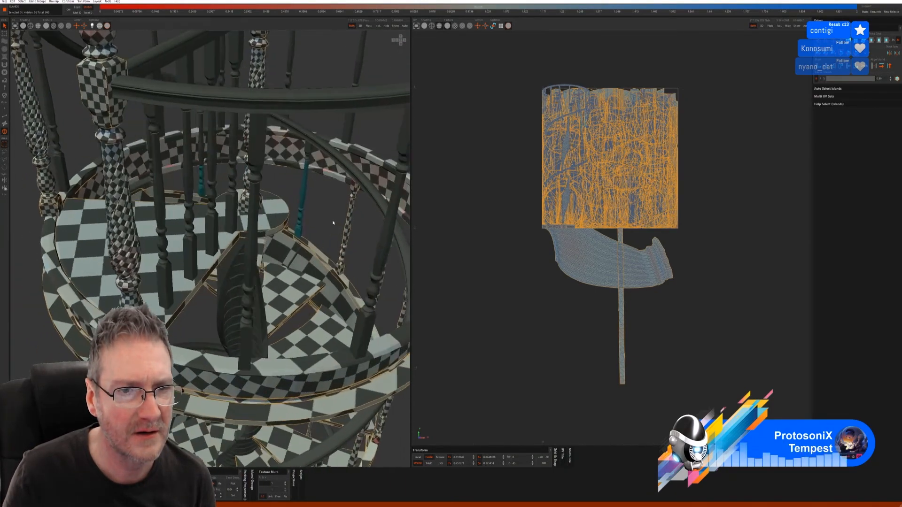
alt+drag(308, 151, 179, 127)
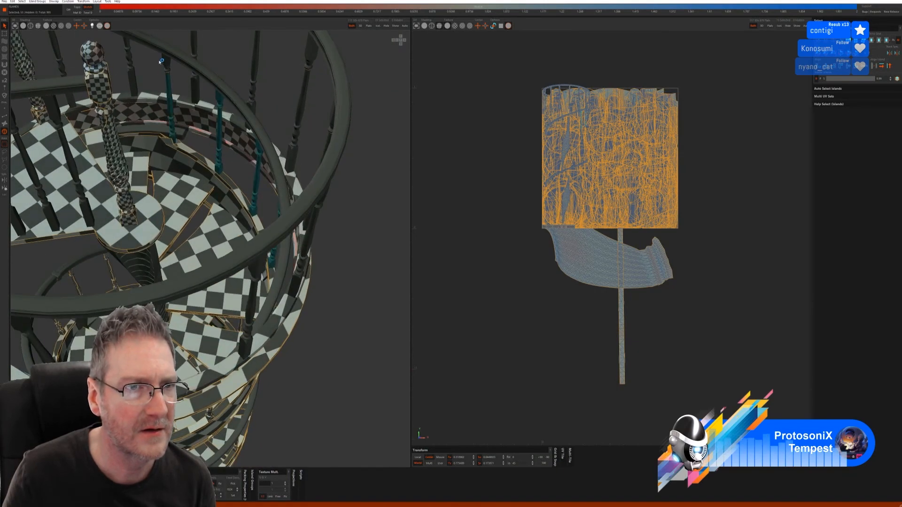
alt+drag(165, 65, 147, 194)
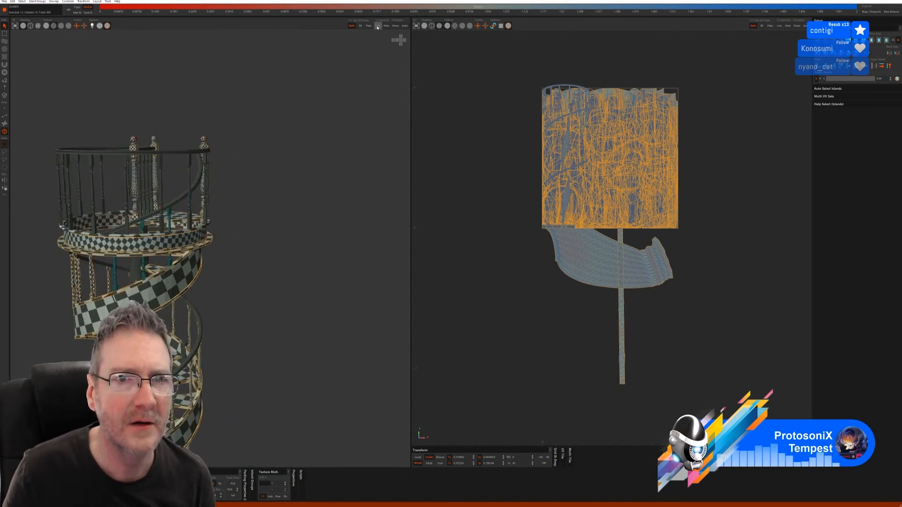
- Isolate the four selected balusters, unwrap and pack them with Mosaic auto seams, and redisplay the full model
click(378, 26)
click(5, 116)
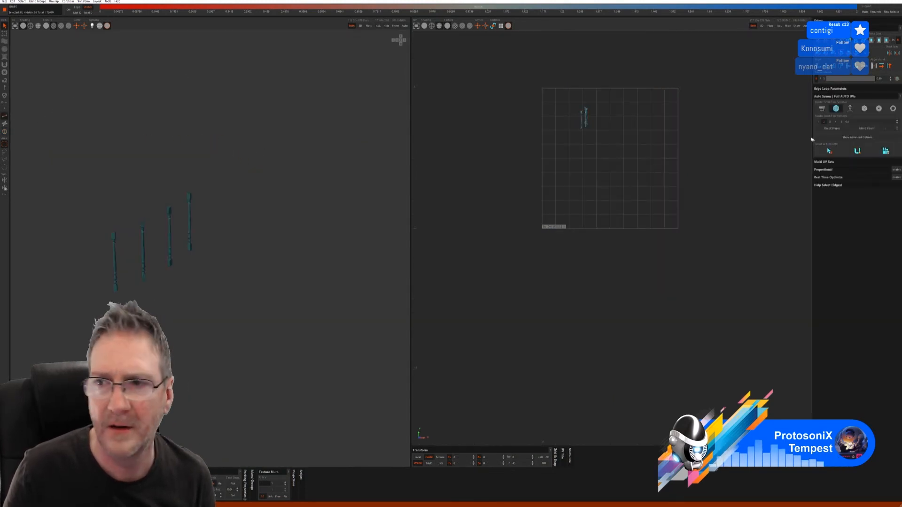
click(886, 151)
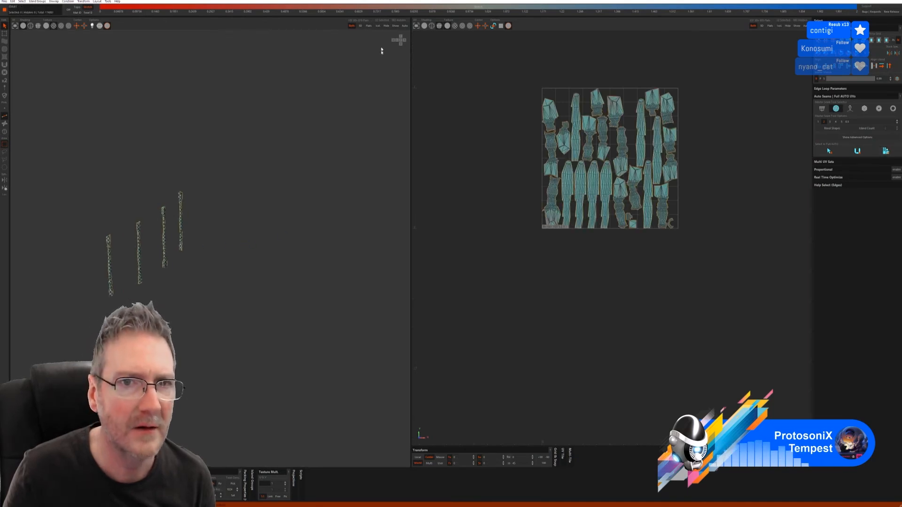
click(395, 26)
key(f)
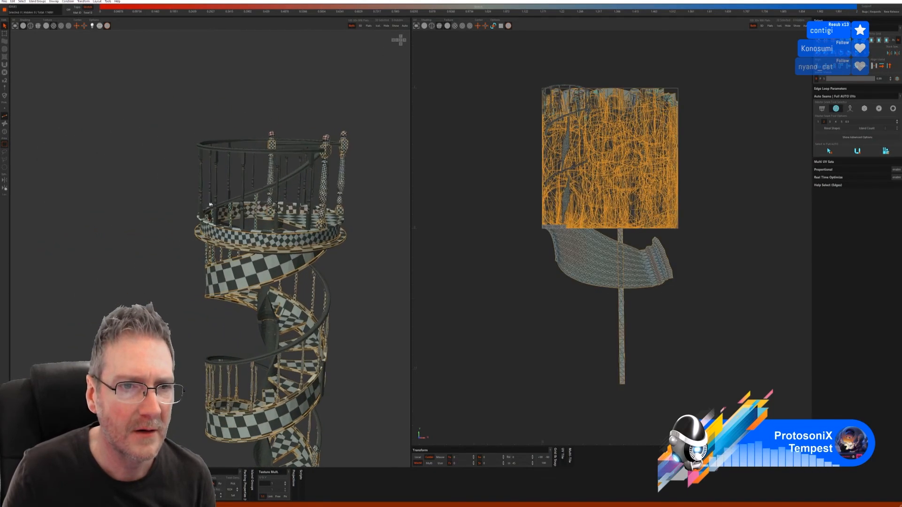
- Select the segments of the first untextured balusters around the upper platform's circular guard rail
middle_drag(273, 208, 252, 212)
scroll(253, 211, up, 4)
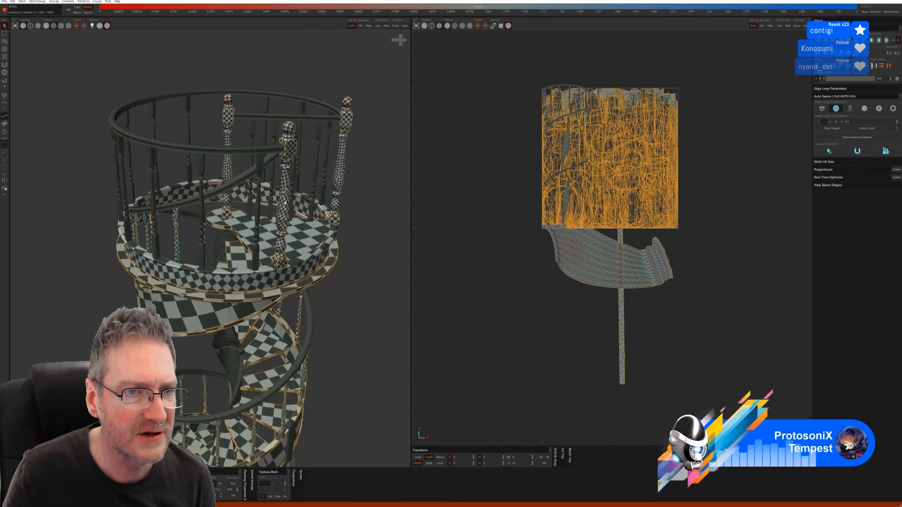
click(5, 132)
click(262, 164)
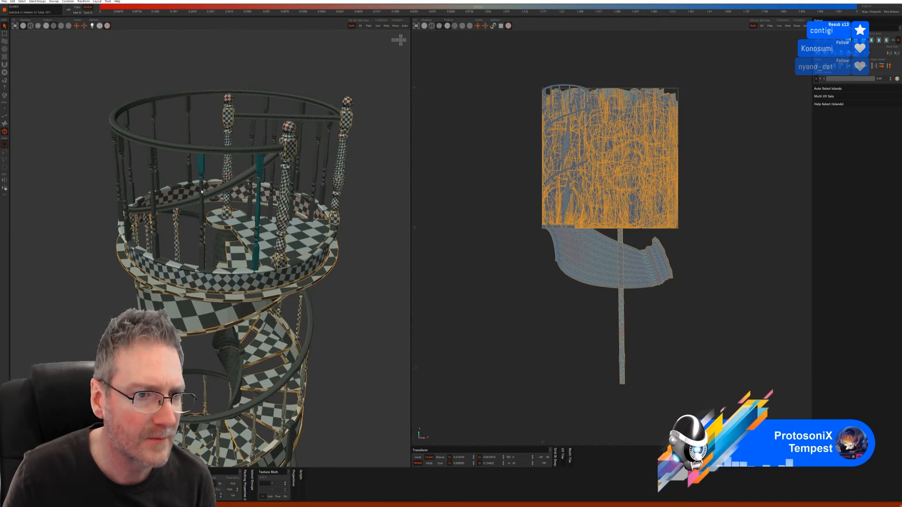
shift+click(201, 249)
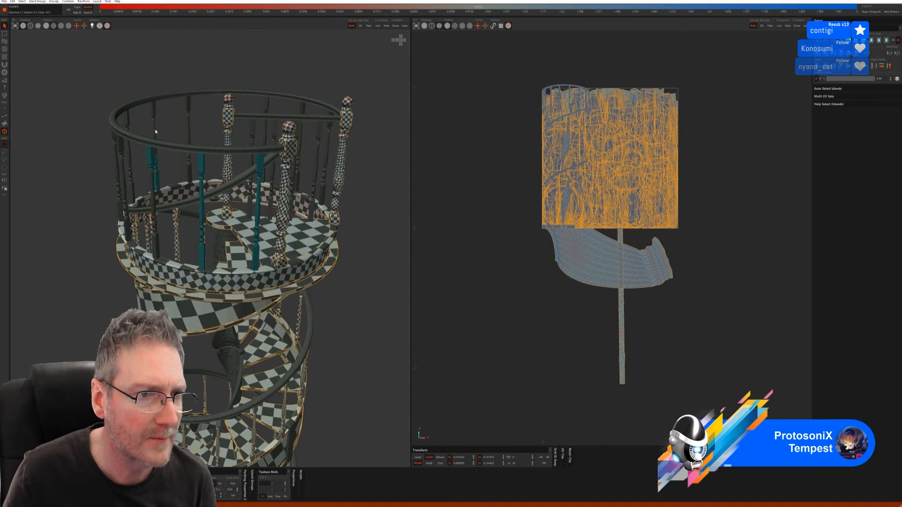
shift+click(154, 112)
shift+click(149, 174)
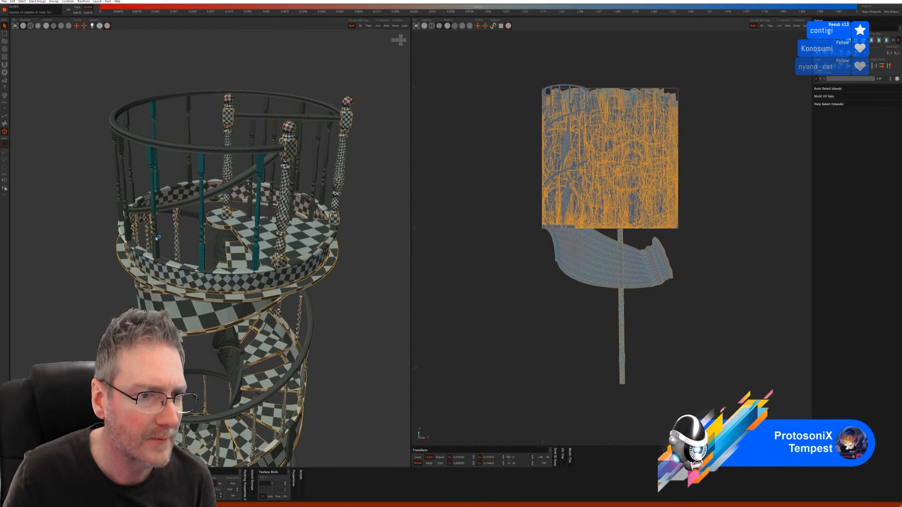
- Add the next three balusters along the near side of the platform's circular guard rail to the island selection
alt+drag(160, 253, 213, 230)
alt+middle_drag(97, 188, 199, 195)
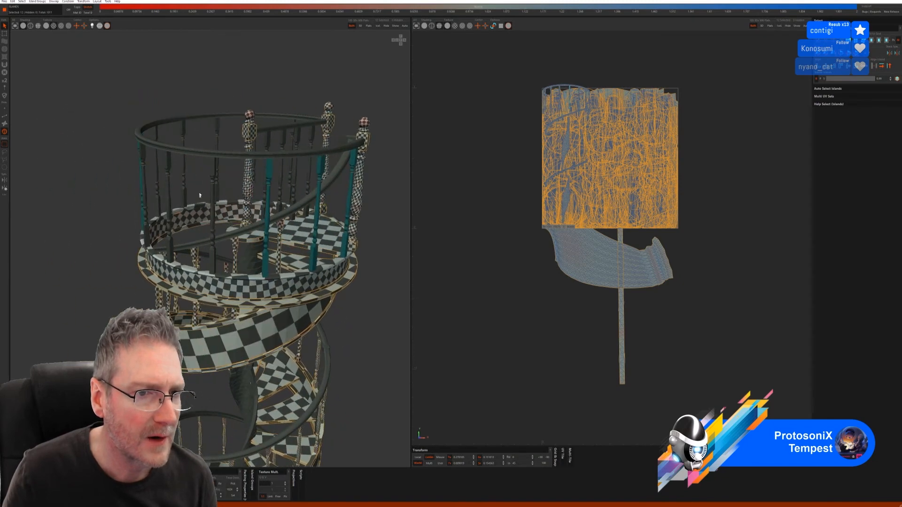
shift+click(216, 255)
shift+click(168, 175)
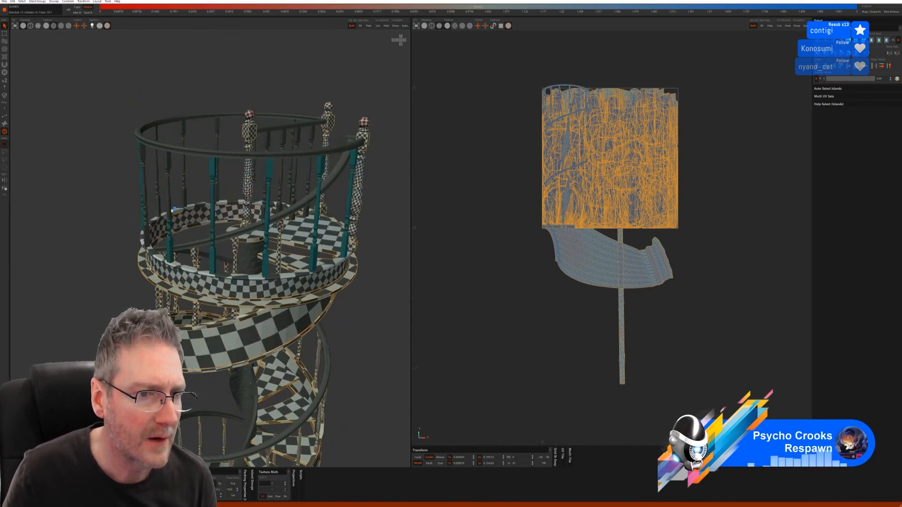
shift+click(157, 184)
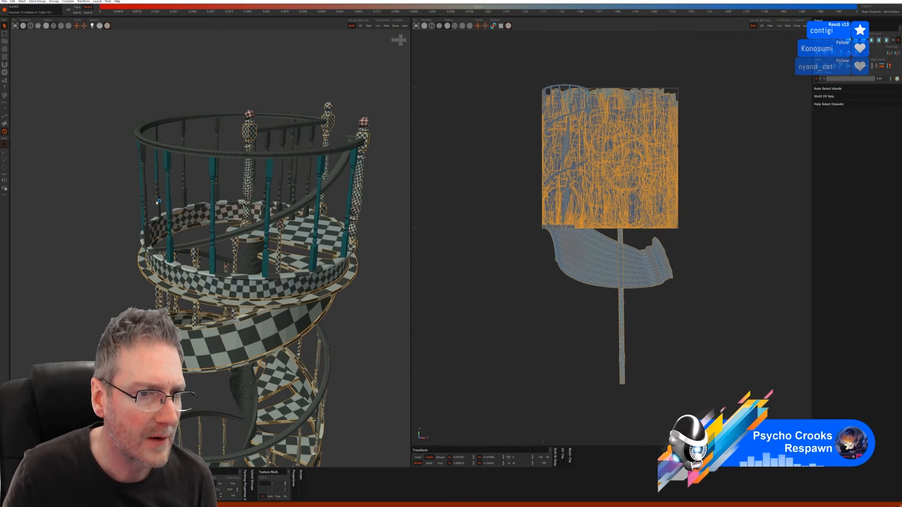
- Add the remaining balusters on the far side of the circular guard rail to complete the ring selection
ctrl+click(155, 135)
ctrl+click(184, 131)
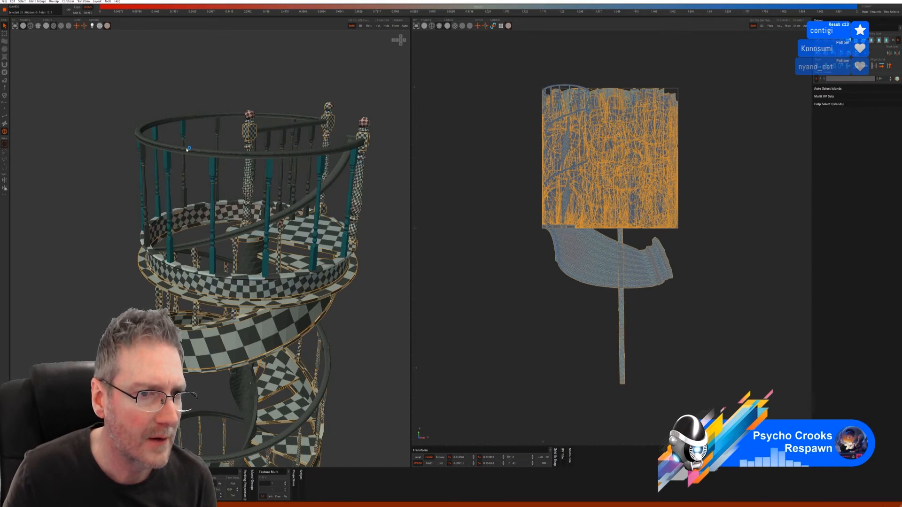
ctrl+click(184, 189)
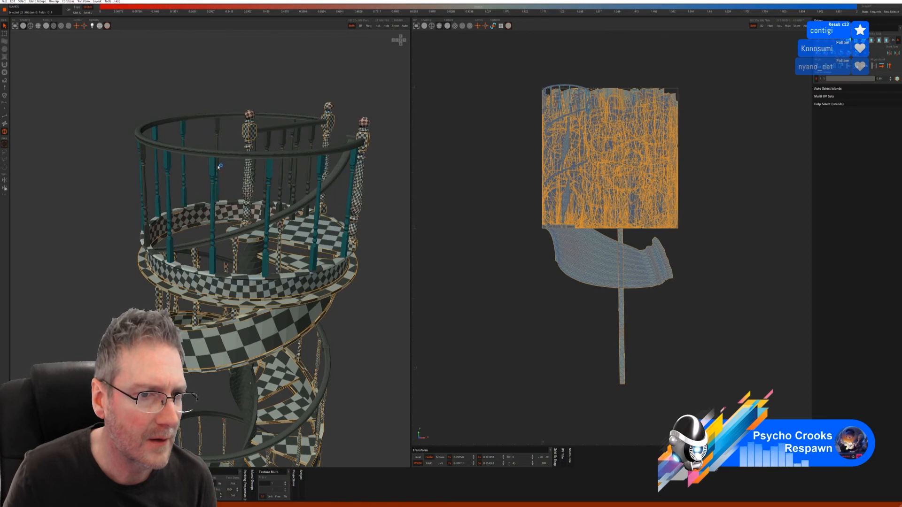
ctrl+click(219, 135)
middle_drag(219, 136, 253, 188)
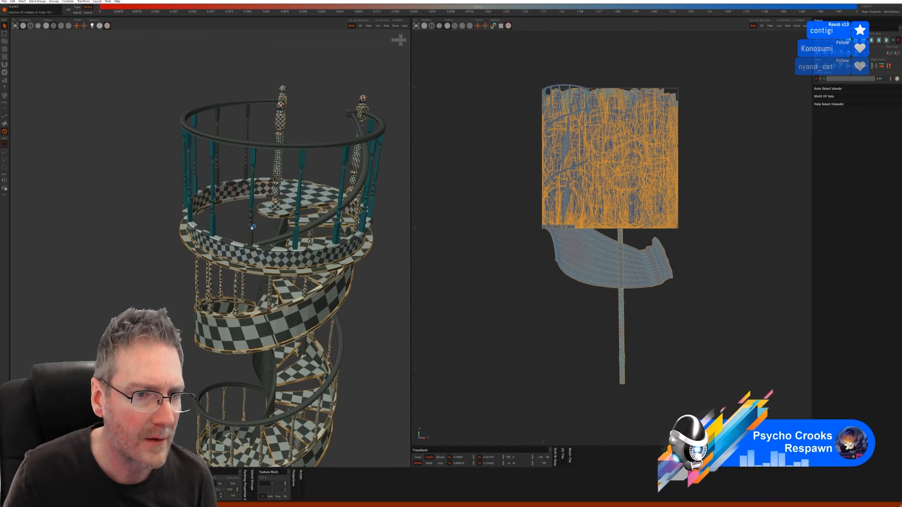
middle_drag(253, 227, 309, 236)
alt+drag(217, 218, 201, 248)
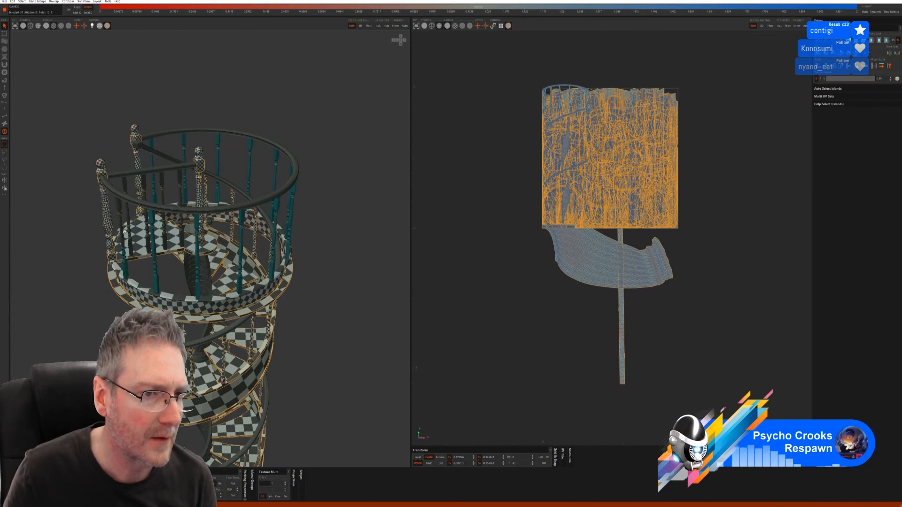
alt+drag(135, 217, 168, 234)
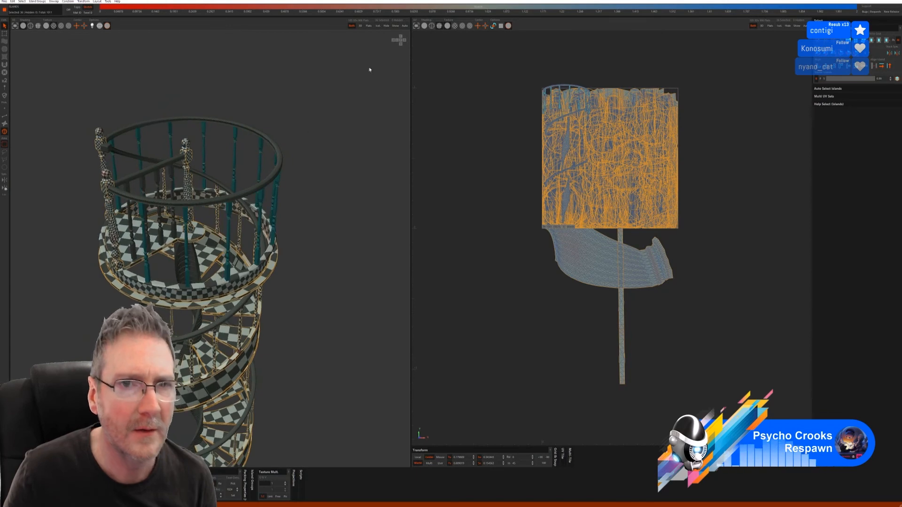
- Isolate the selected ring of balusters, unwrap and pack them with Mosaic auto seams, and redisplay the full model
click(378, 27)
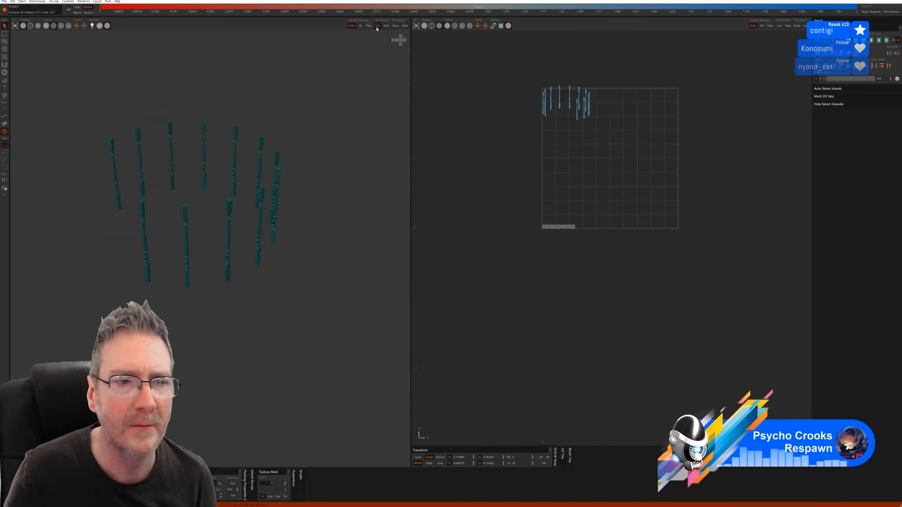
click(4, 118)
click(828, 151)
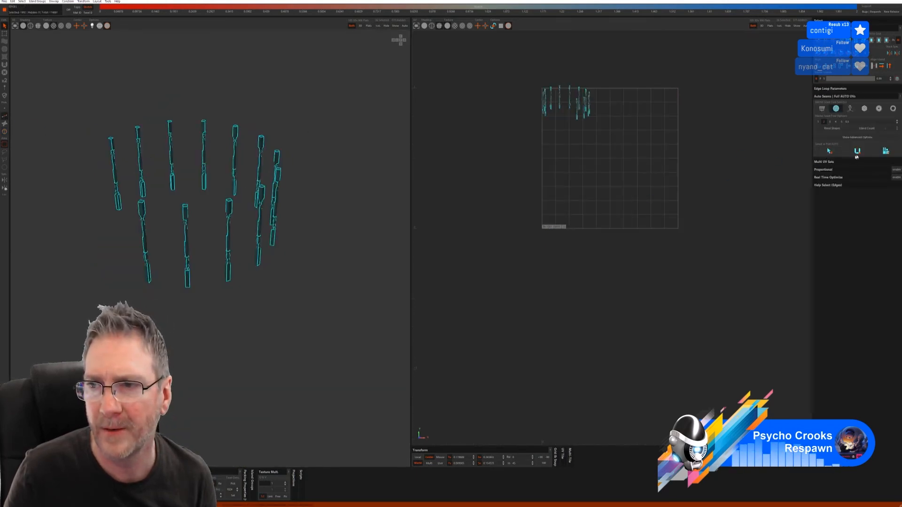
click(868, 153)
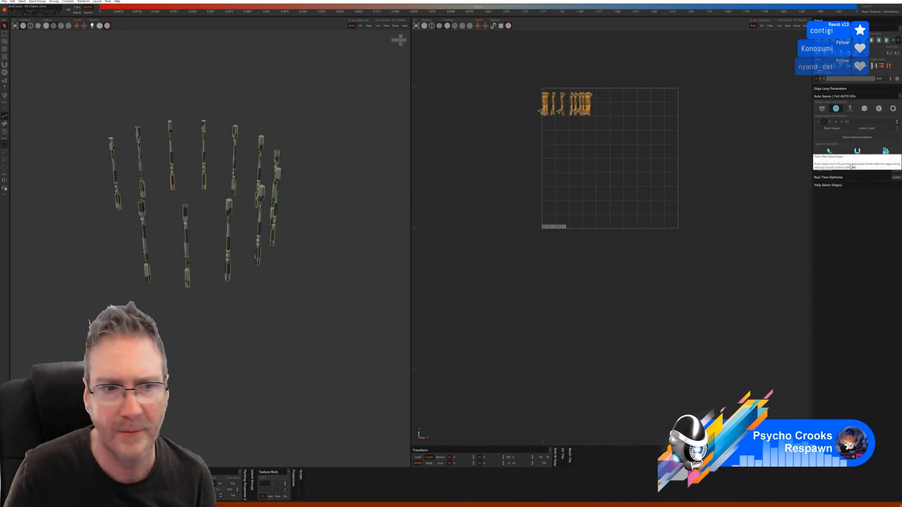
middle_drag(282, 257, 235, 242)
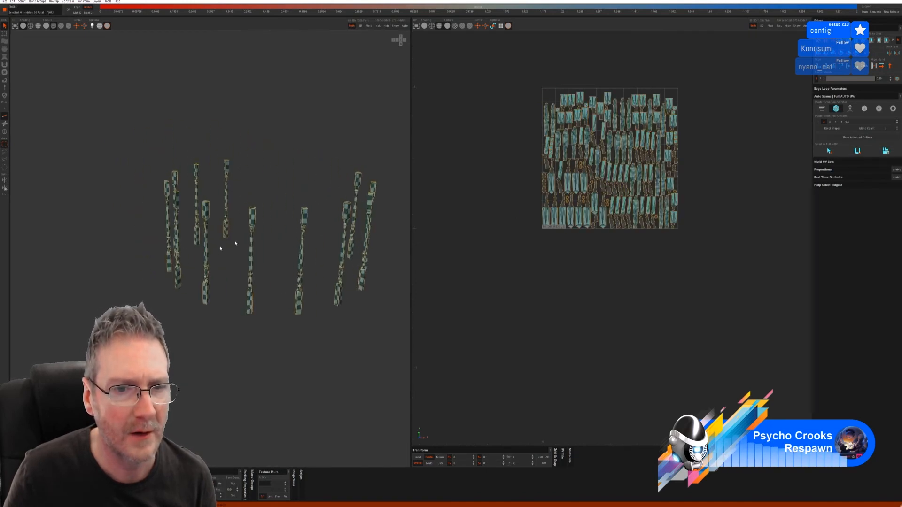
click(399, 28)
- Select the four untextured balusters under the straight rail between the upper platform's newel posts as islands
middle_drag(319, 153, 215, 222)
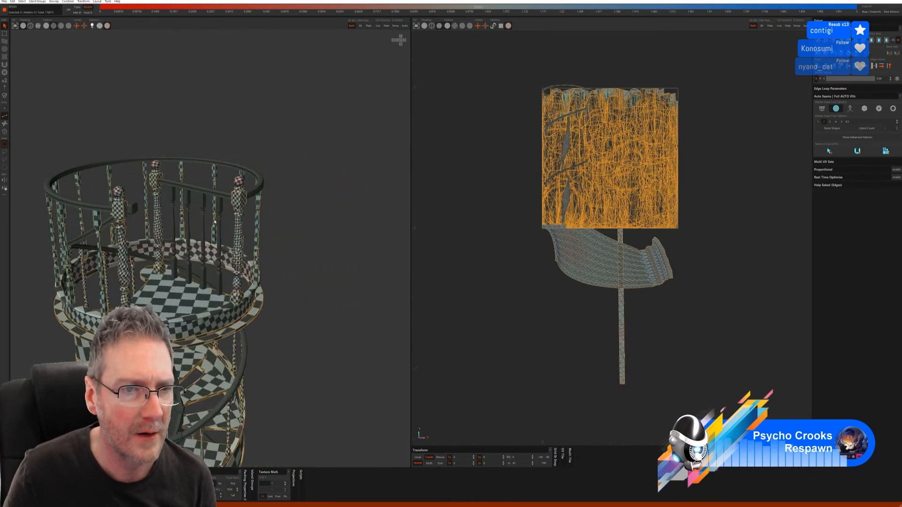
scroll(214, 222, up, 3)
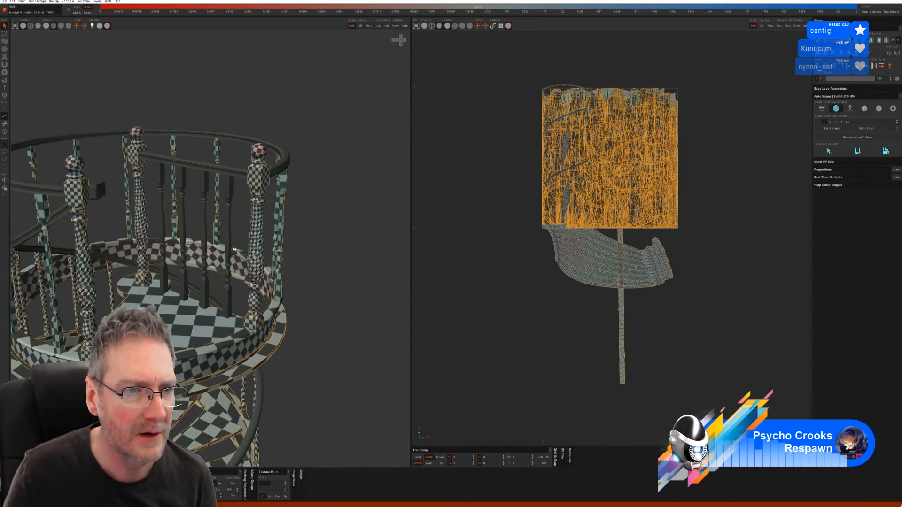
click(5, 132)
click(164, 190)
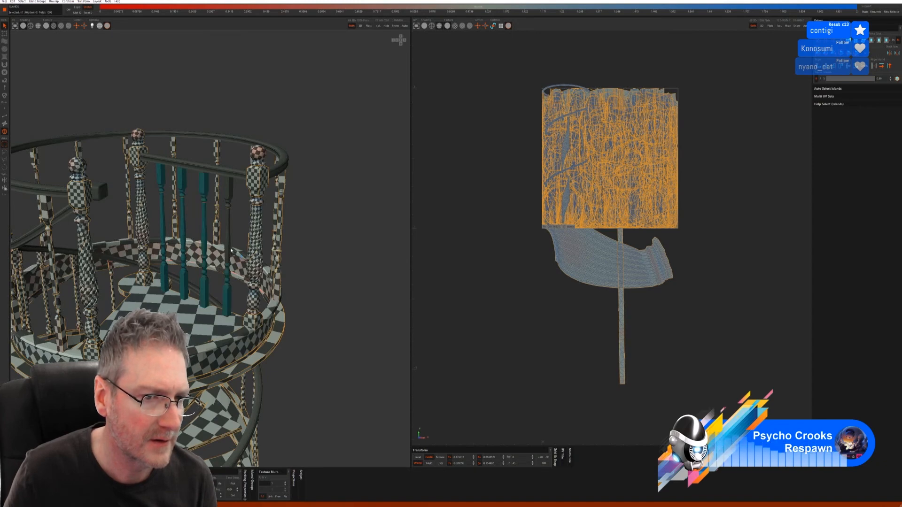
- Isolate the four straight-rail balusters, unwrap and pack them with Mosaic auto seams, and show the whole staircase again
click(378, 26)
click(5, 116)
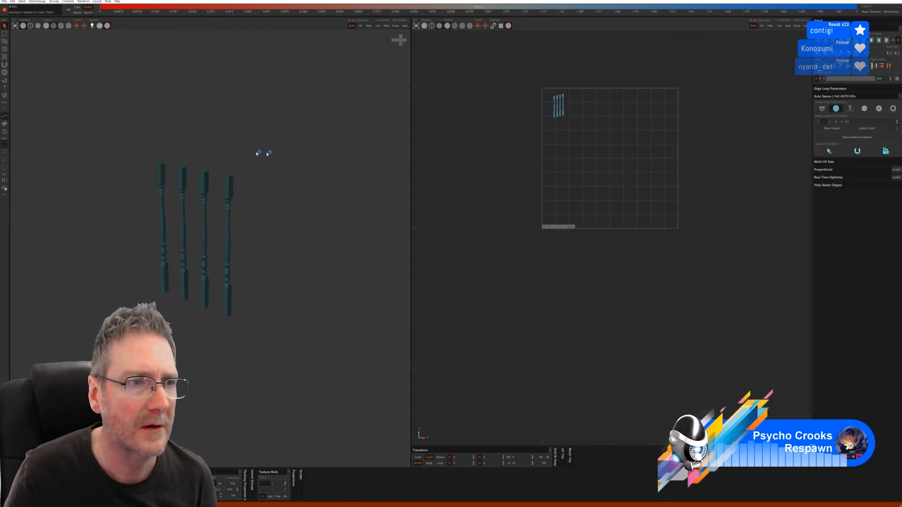
click(829, 151)
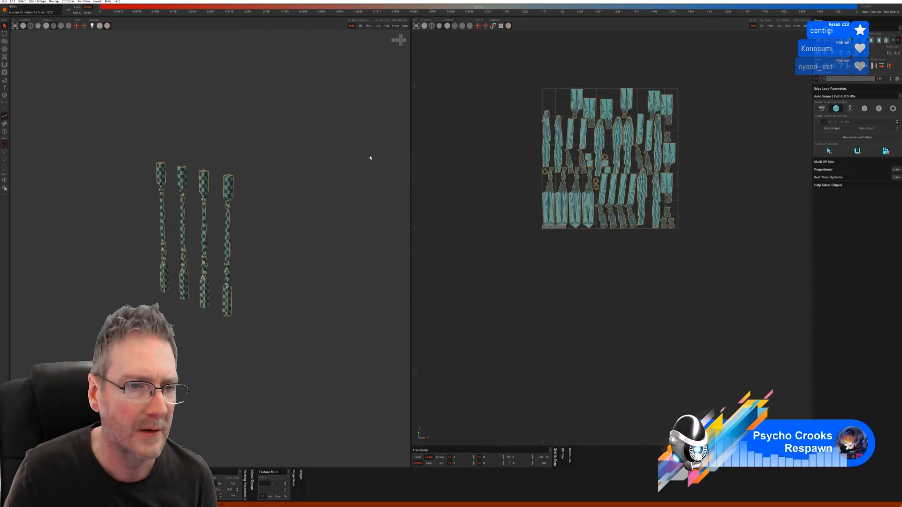
click(396, 25)
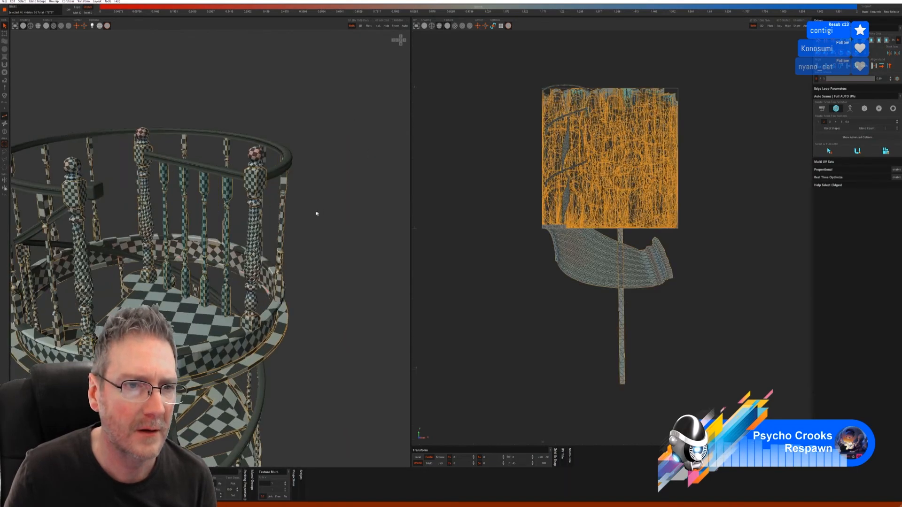
- Examine the whole staircase from several sides for parts that still lack clean UVs
middle_drag(314, 211, 269, 225)
scroll(197, 266, down, 5)
middle_drag(197, 266, 228, 262)
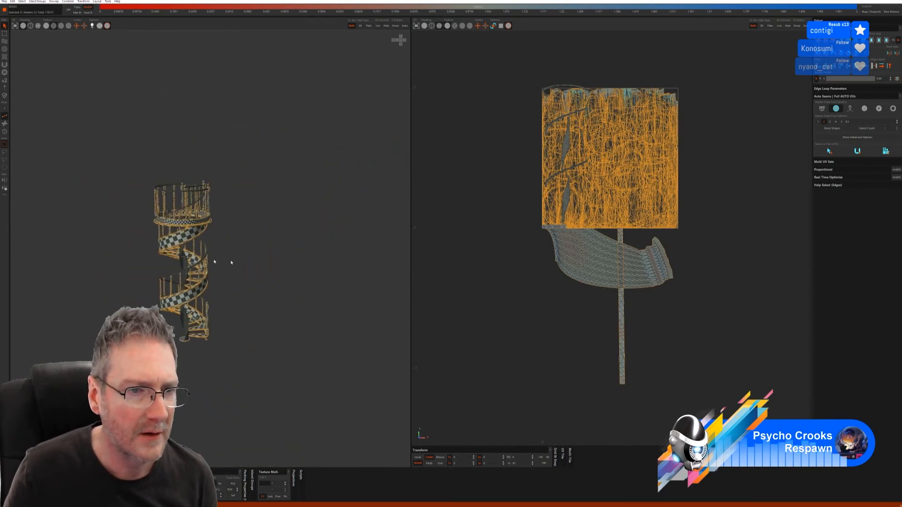
scroll(281, 248, up, 5)
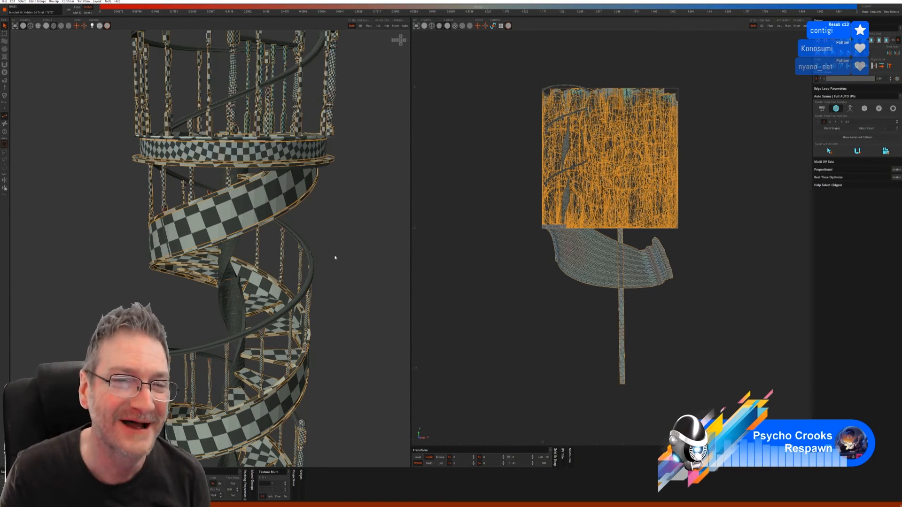
scroll(335, 258, down, 4)
alt+drag(334, 257, 313, 373)
alt+middle_drag(314, 373, 293, 319)
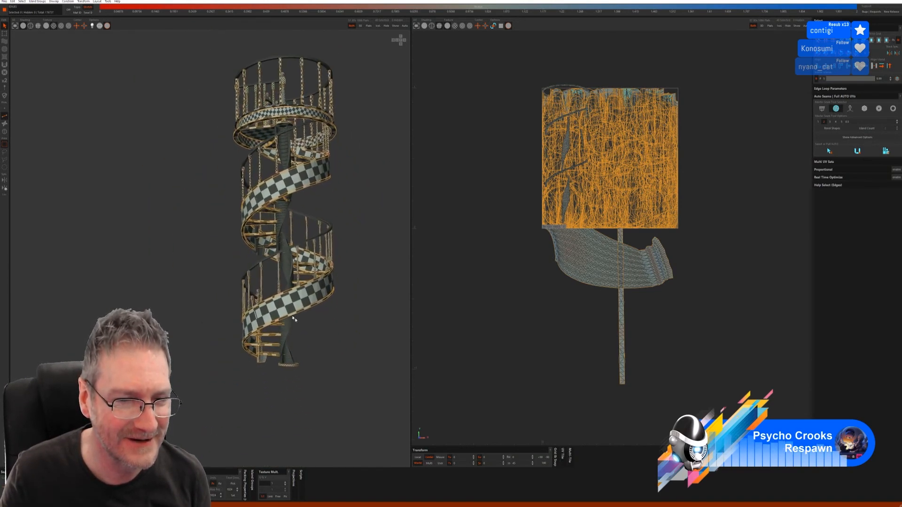
mouse_move(294, 319)
alt+mouse_down()
mouse_move(348, 334)
mouse_move(301, 326)
alt+mouse_up()
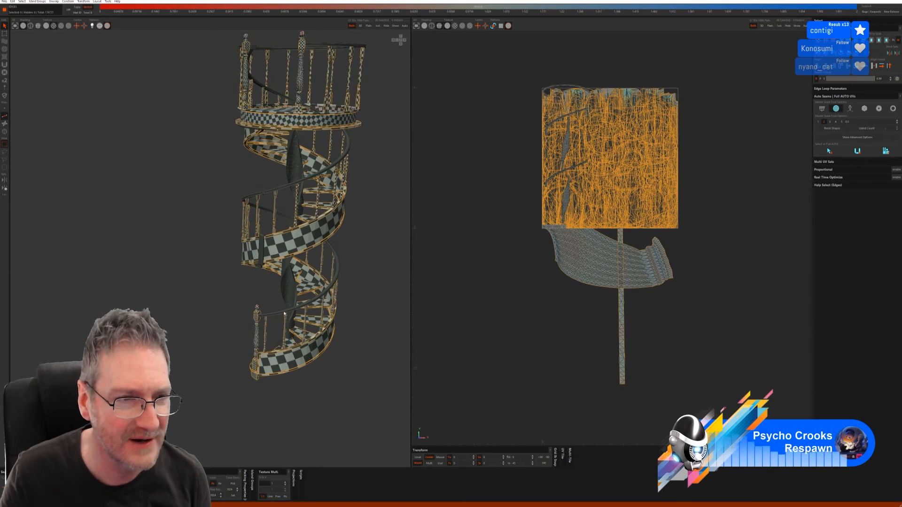
- Select the lower spiral handrail as an island and isolate it
click(5, 132)
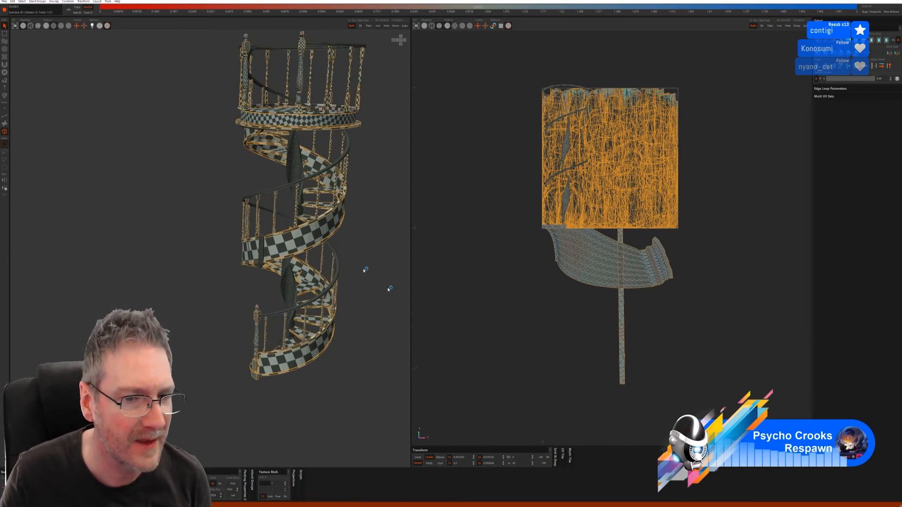
alt+drag(347, 327, 341, 323)
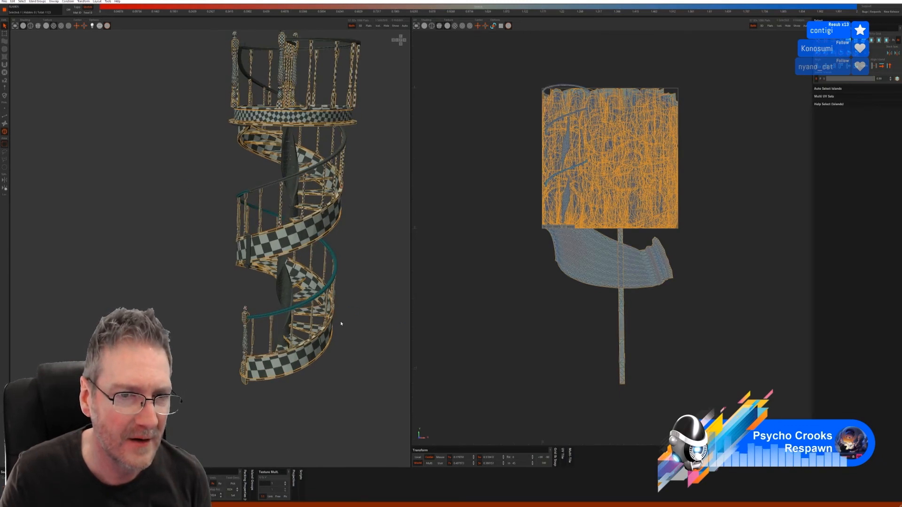
click(370, 26)
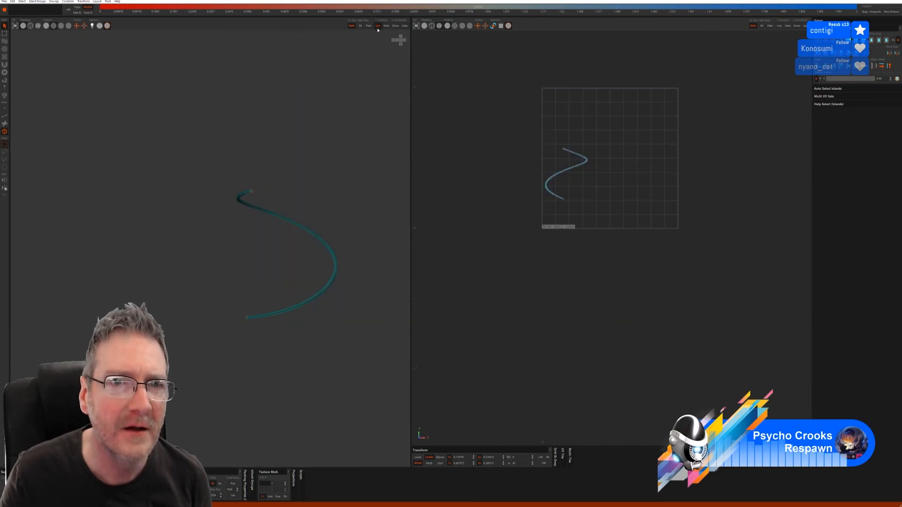
alt+drag(272, 237, 316, 240)
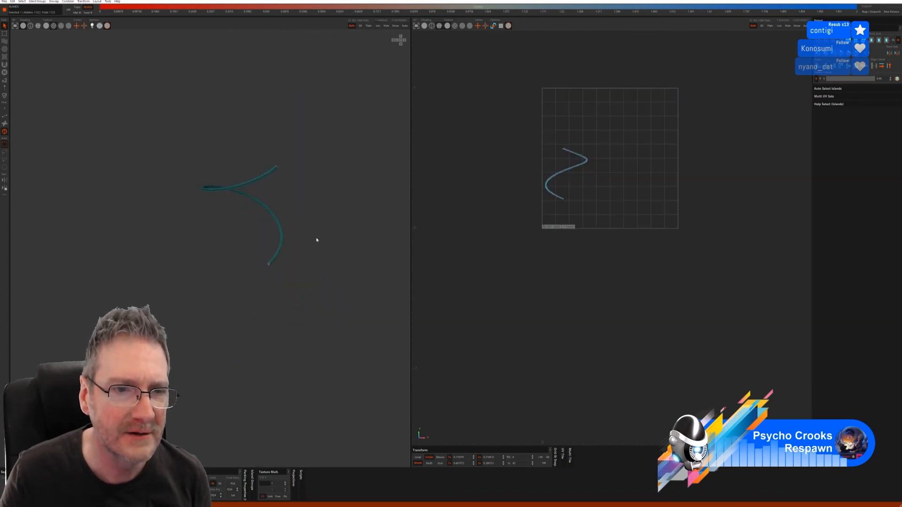
- Try to unwrap and pack the isolated spiral handrail with Mosaic auto seams and check its checker pattern
click(5, 117)
click(827, 152)
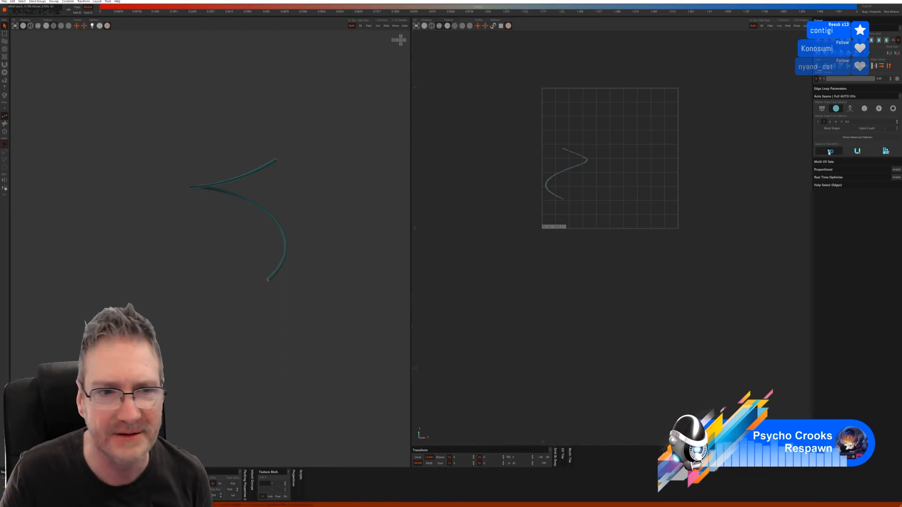
click(887, 151)
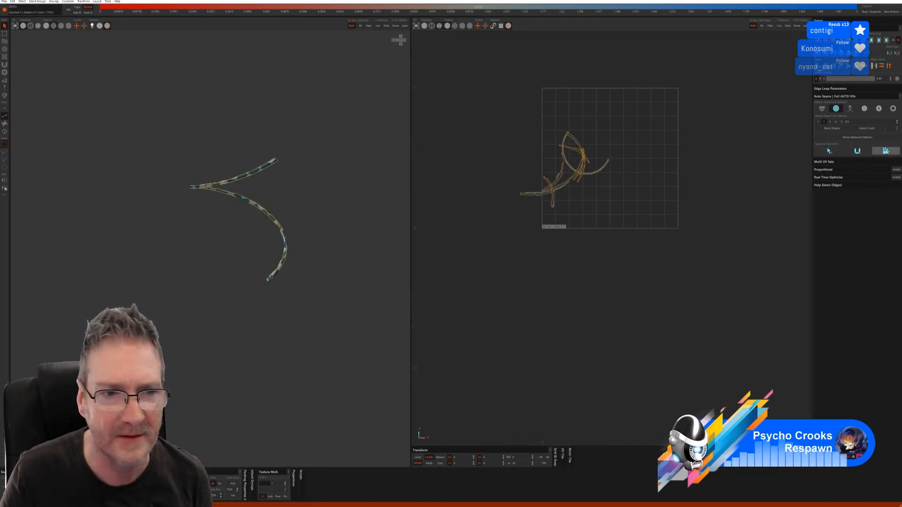
middle_drag(273, 211, 303, 244)
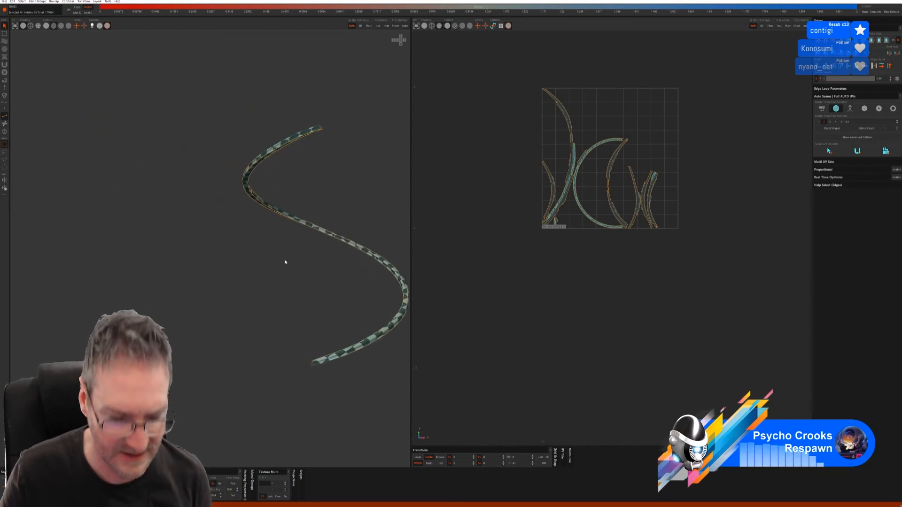
- Undo the packing and Mosaic unwrap of the spiral handrail
key(ctrl+z)
key(ctrl+z)
key(ctrl+z)
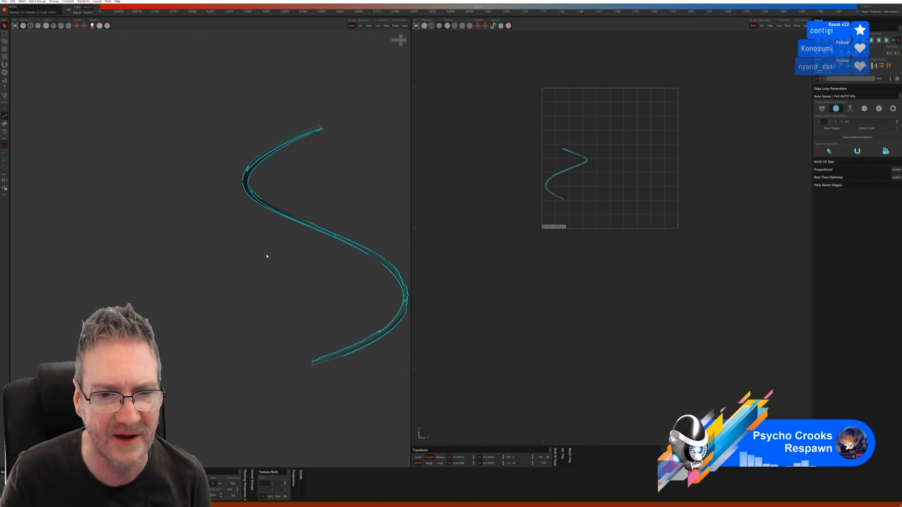
- Unwrap and pack the spiral handrail with Pelt auto seams instead, check the result, and redisplay the full model
click(849, 109)
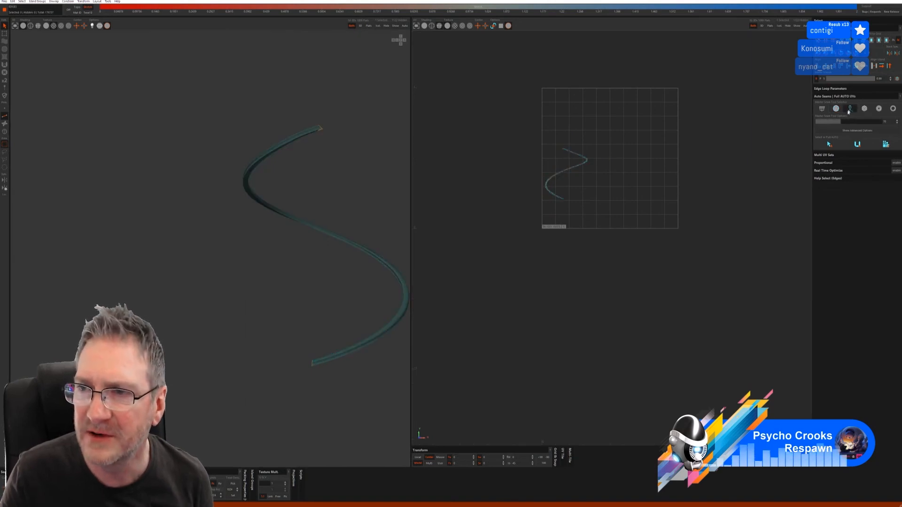
click(830, 145)
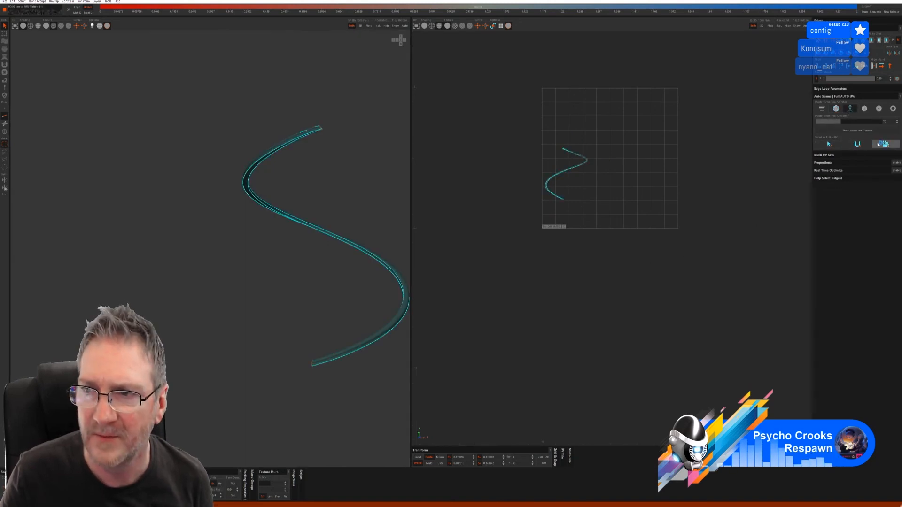
click(887, 145)
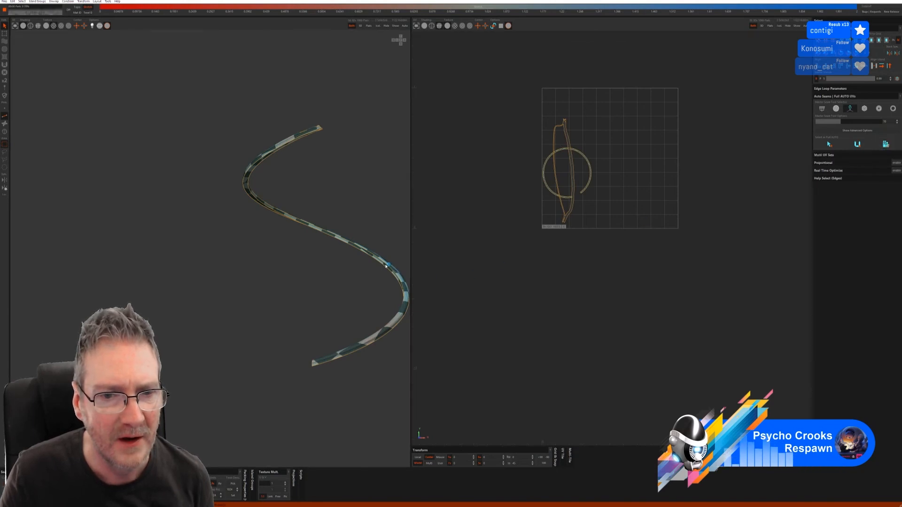
middle_drag(374, 256, 257, 262)
key(f)
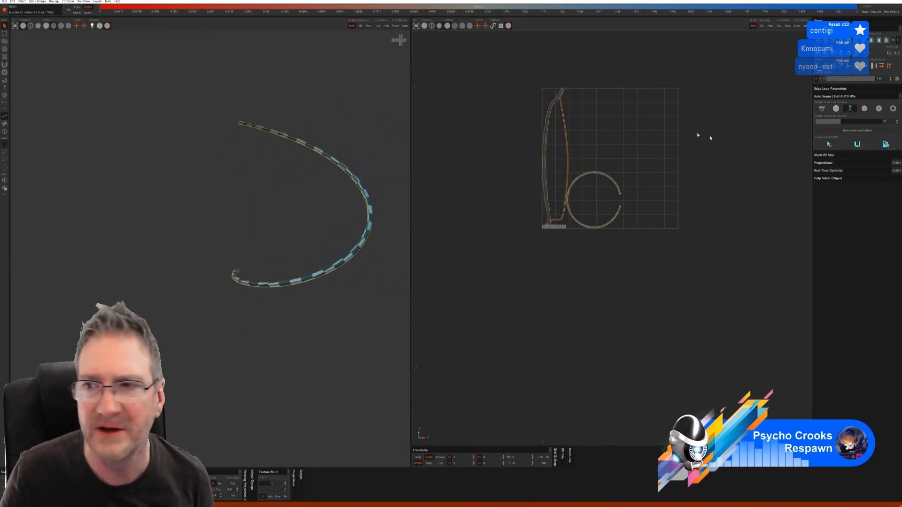
click(392, 28)
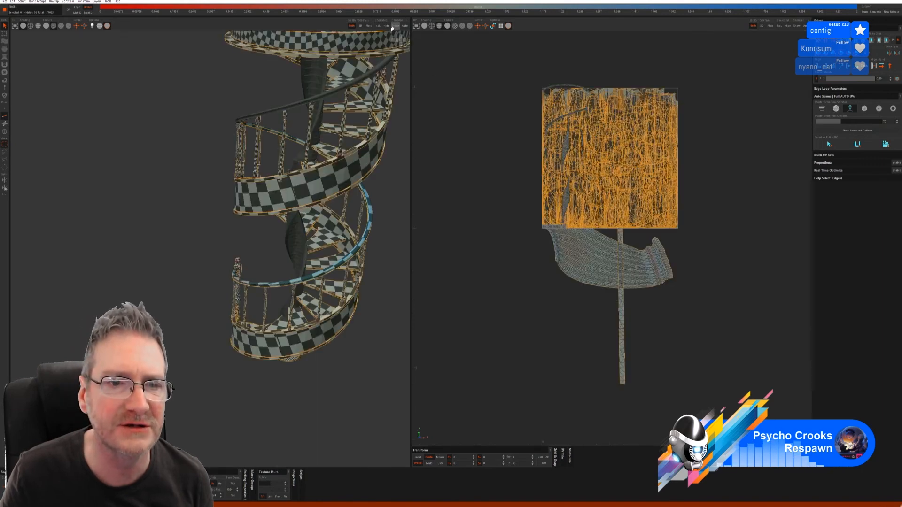
- Select the upper spiral handrail as an island and isolate it
click(5, 132)
click(273, 112)
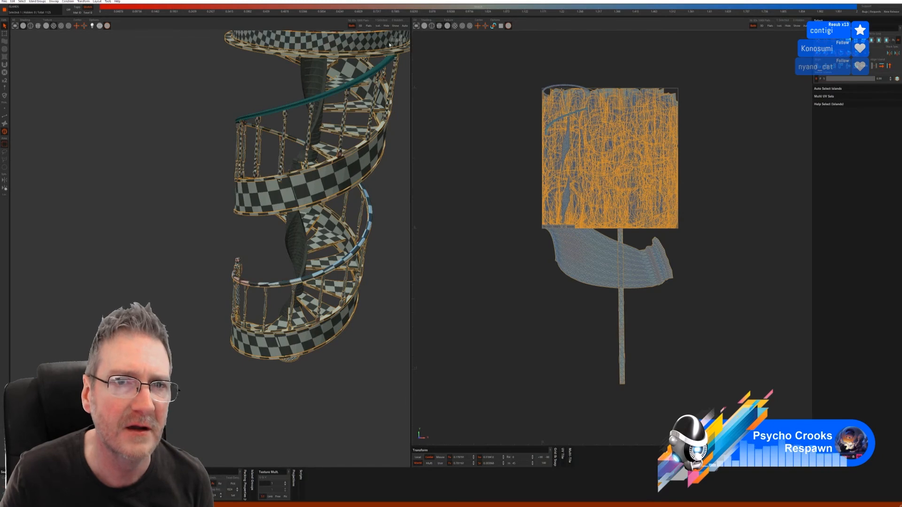
click(378, 26)
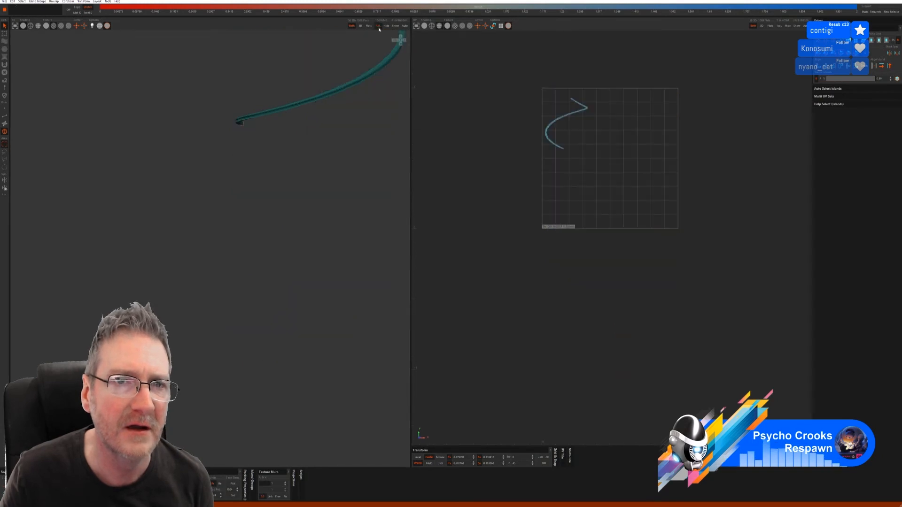
- Try to unwrap and pack the isolated upper spiral handrail with Pelt auto seams and inspect its checker pattern
click(5, 115)
click(839, 149)
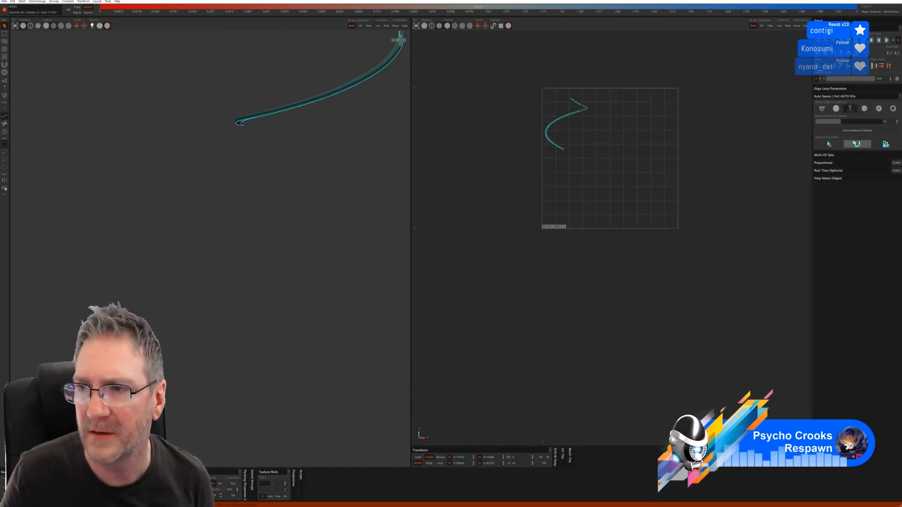
click(886, 145)
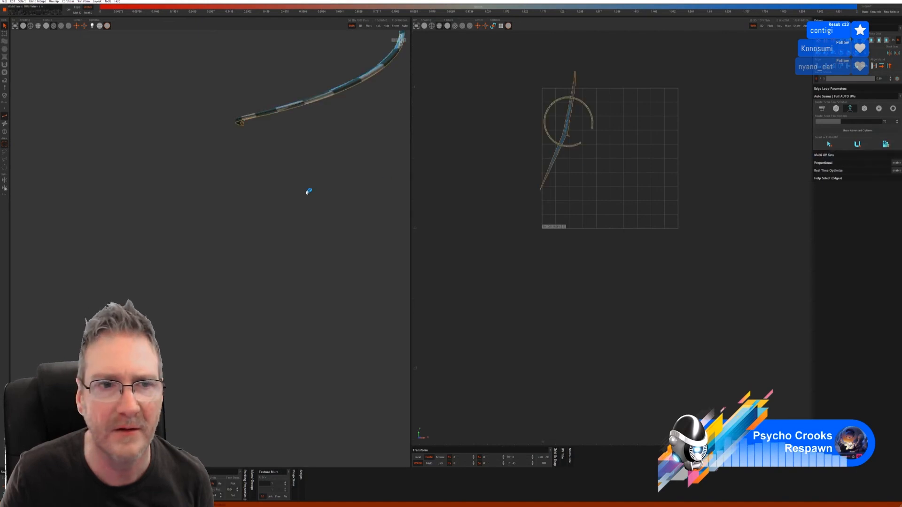
alt+drag(328, 174, 300, 186)
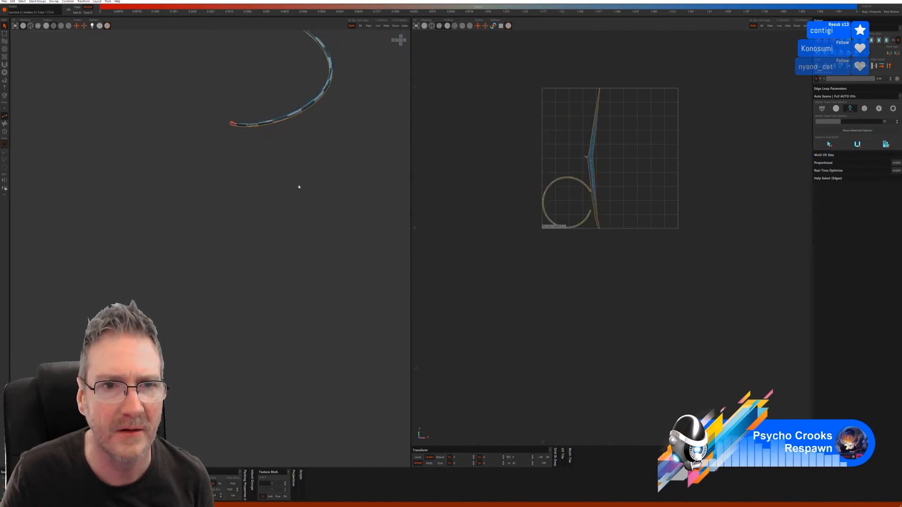
alt+middle_drag(300, 187, 275, 220)
alt+drag(240, 245, 214, 262)
alt+right_drag(215, 262, 455, 264)
alt+drag(238, 212, 336, 207)
- Undo the Pelt unwrap and packing of the upper spiral handrail
key(ctrl+z)
key(ctrl+z)
key(ctrl+z)
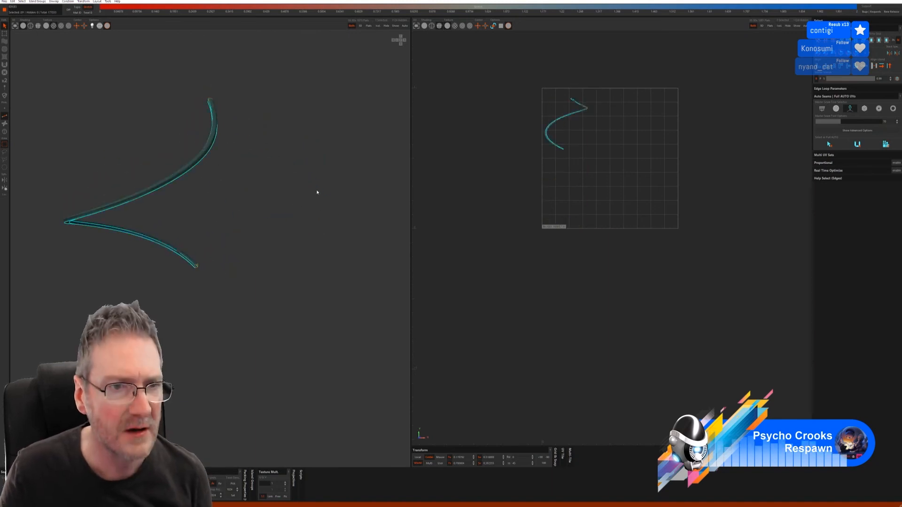
- Unwrap and pack the upper spiral handrail with Box auto seams instead, check the result, and redisplay the full model
click(865, 108)
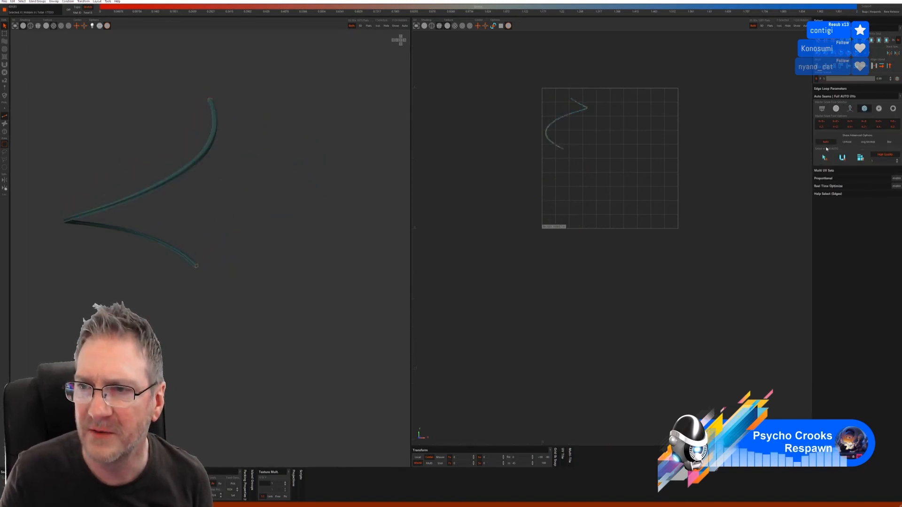
click(824, 157)
click(842, 158)
click(855, 158)
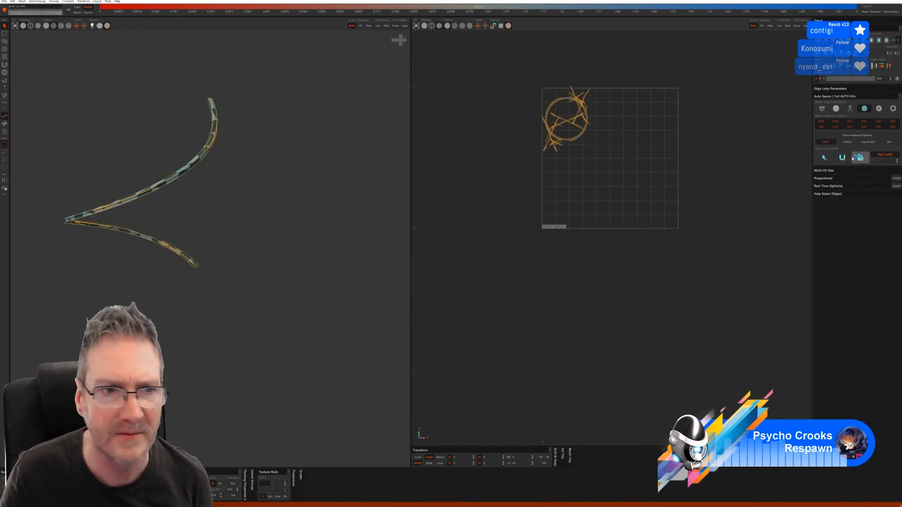
alt+drag(256, 185, 72, 175)
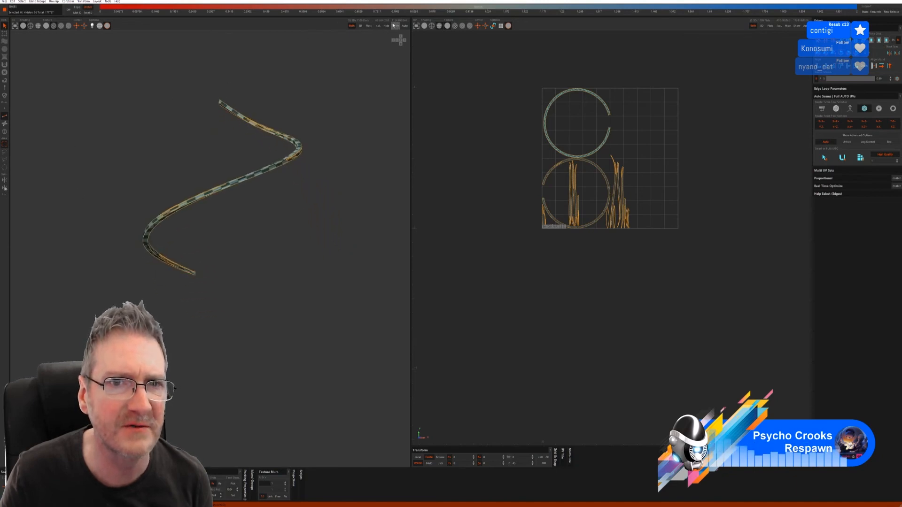
click(393, 26)
scroll(324, 202, down, 2)
alt+drag(324, 202, 347, 289)
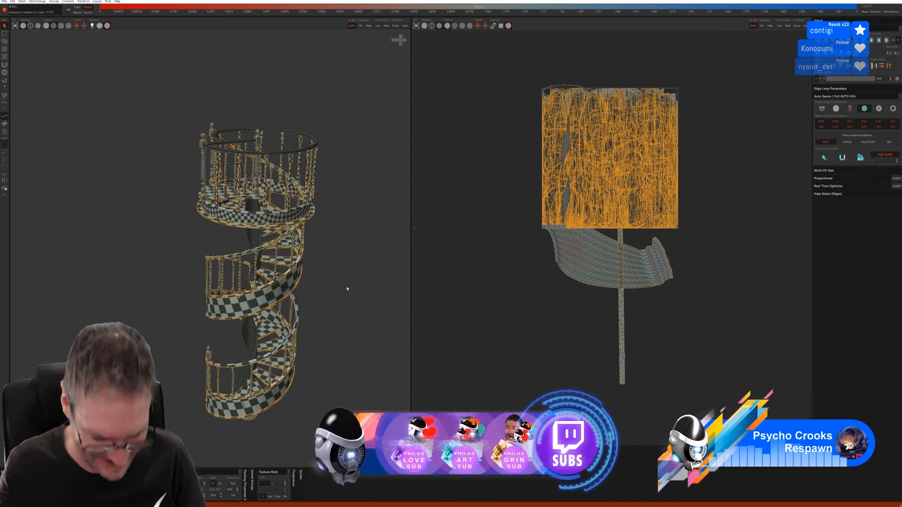
- Select the circular handrail around the top platform as an island and isolate it
alt+drag(309, 213, 324, 99)
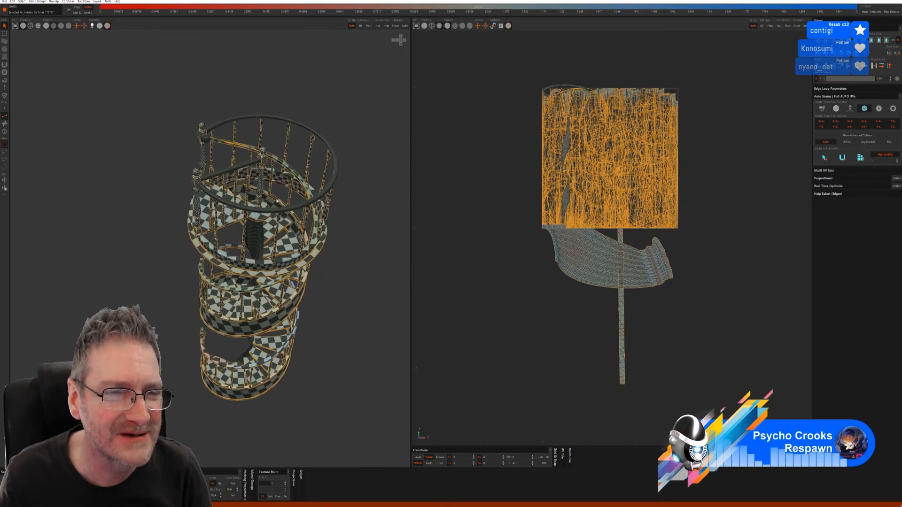
scroll(323, 96, up, 2)
click(5, 132)
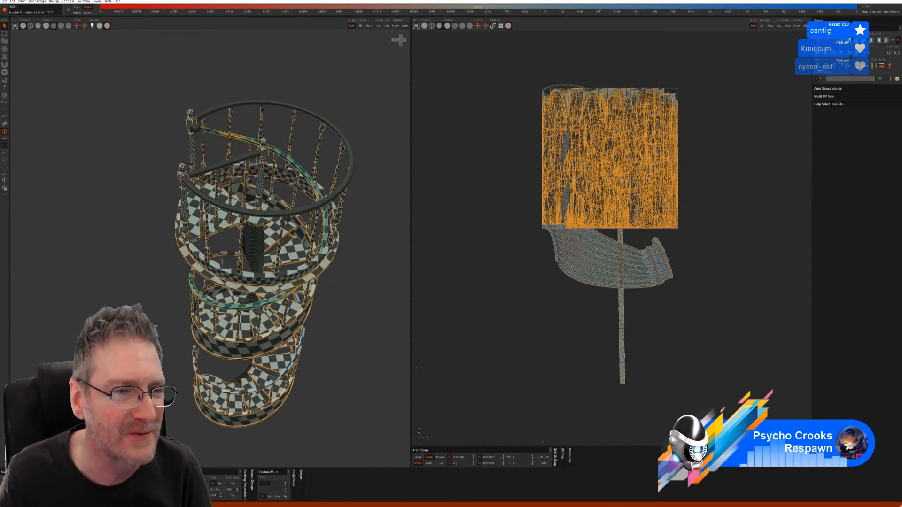
click(268, 212)
click(269, 213)
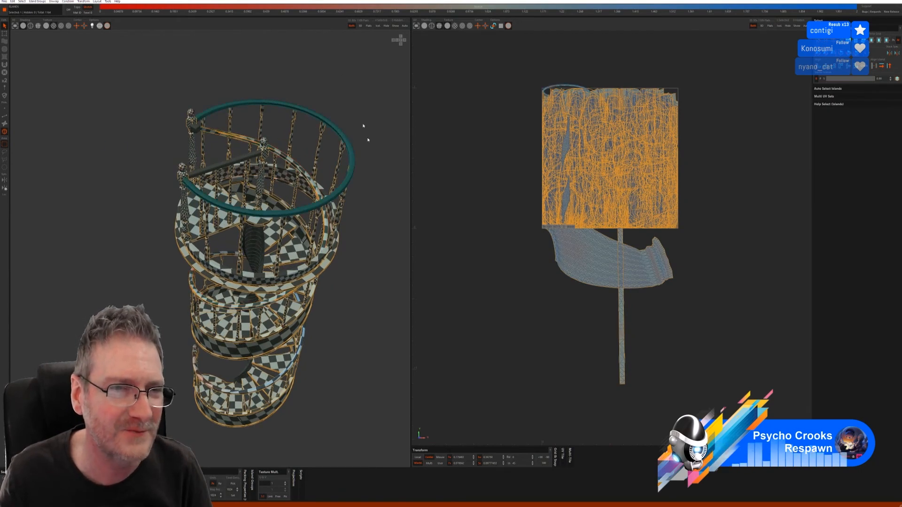
click(378, 26)
- Unwrap and pack the isolated circular handrail with Pelt auto seams, check its checker pattern, and redisplay the full model
click(5, 116)
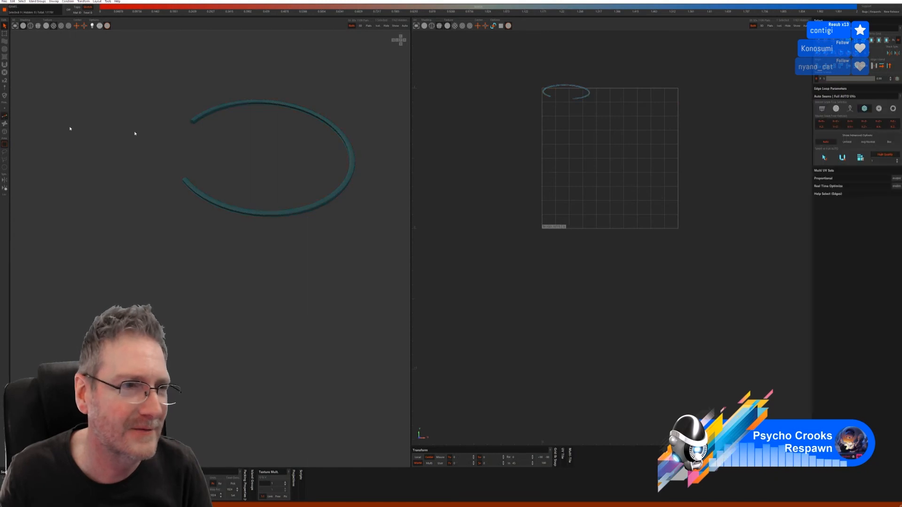
click(851, 110)
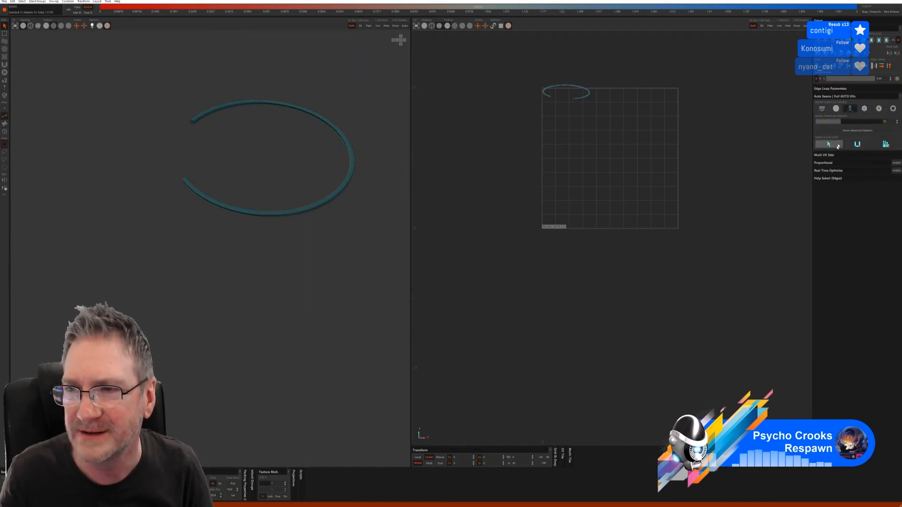
click(830, 146)
click(857, 144)
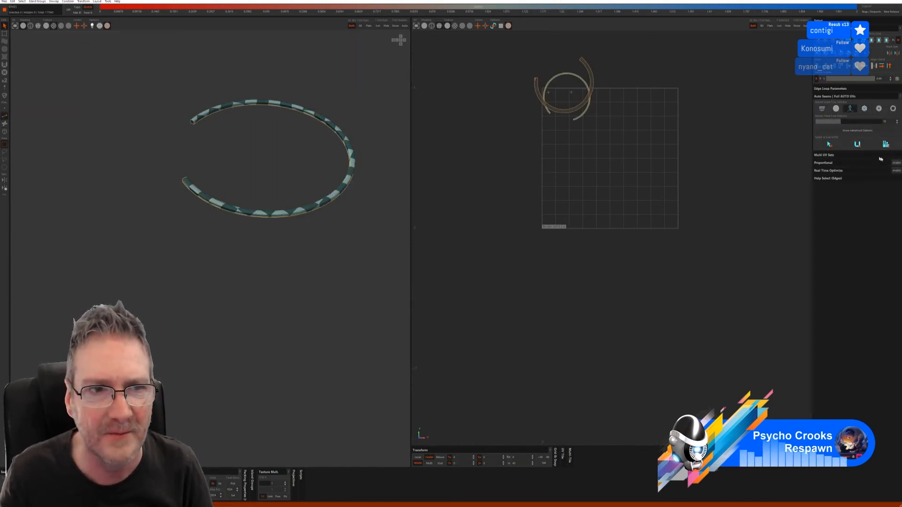
click(886, 145)
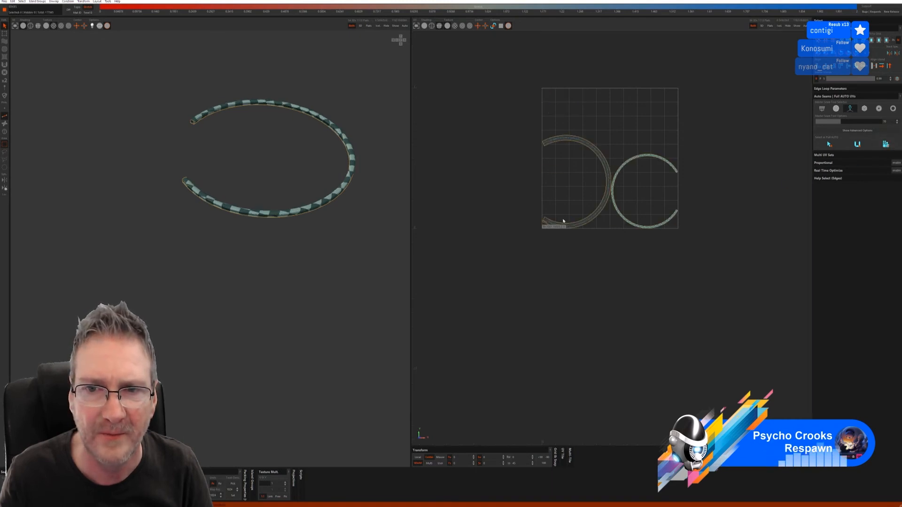
middle_drag(211, 282, 161, 248)
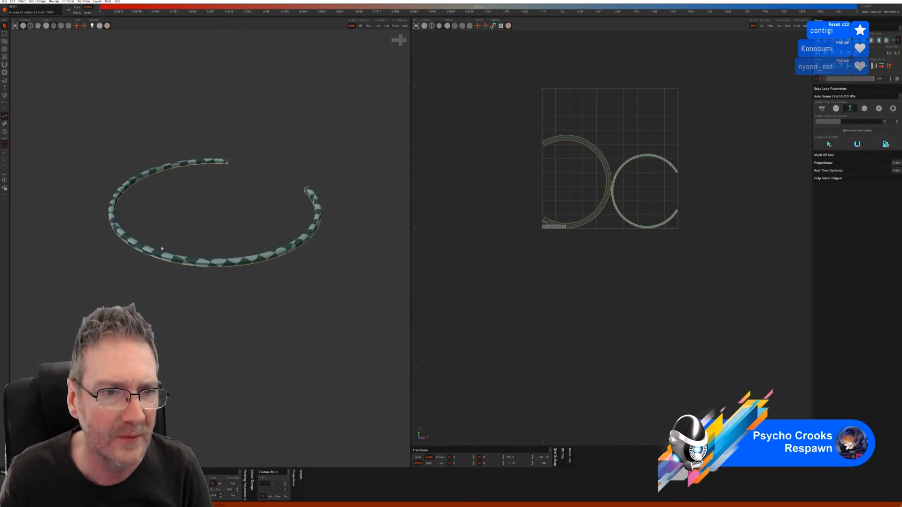
click(394, 26)
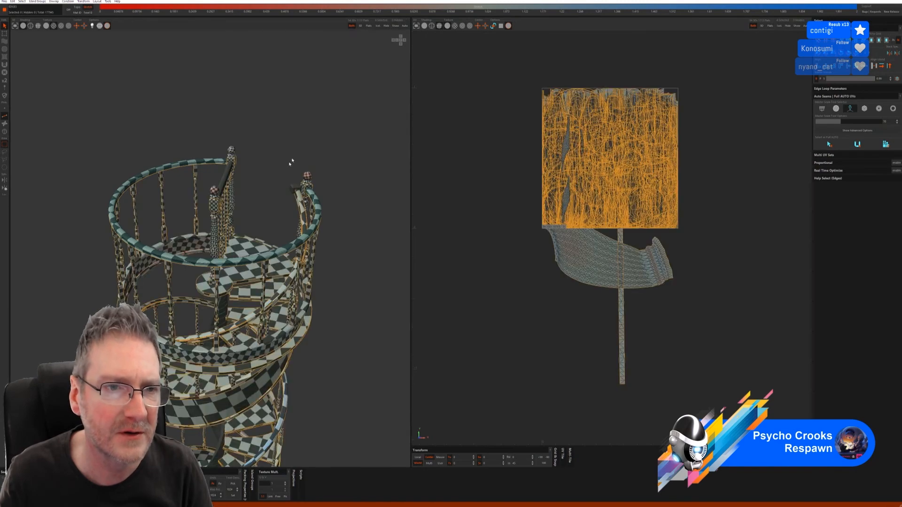
- Select the straight top rail, the small block beside it and the vertical bar on the outer stringer, and isolate them
click(5, 132)
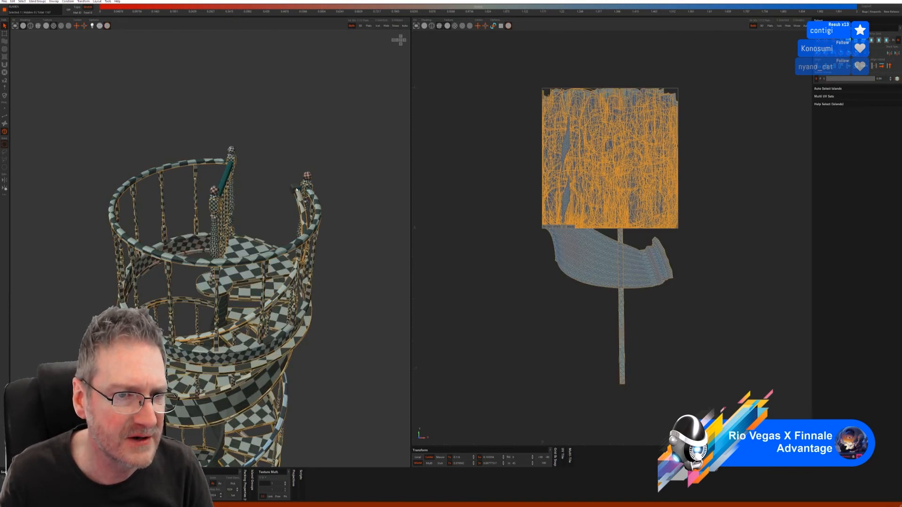
middle_drag(351, 233, 219, 381)
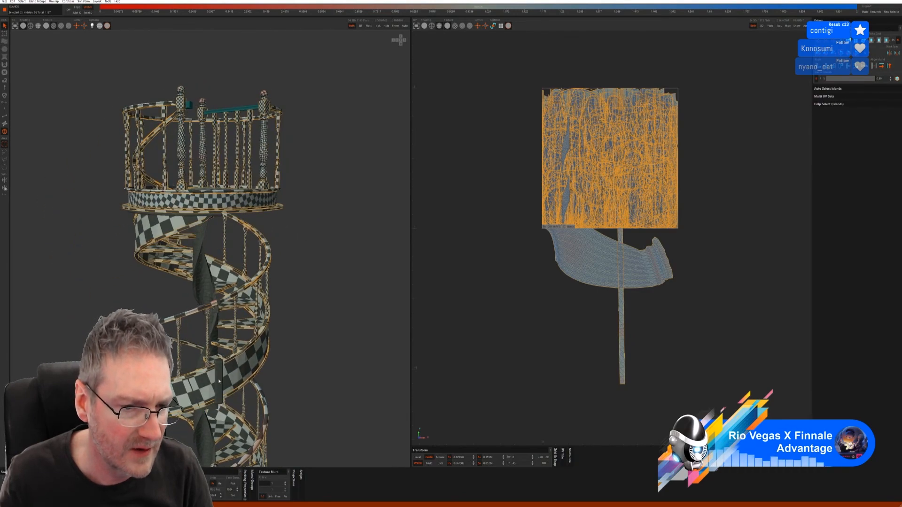
middle_drag(275, 391, 298, 307)
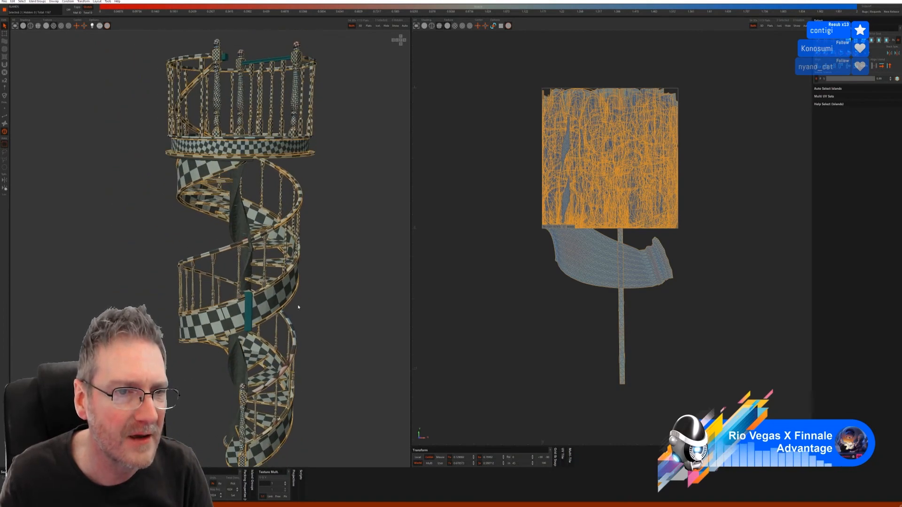
click(378, 26)
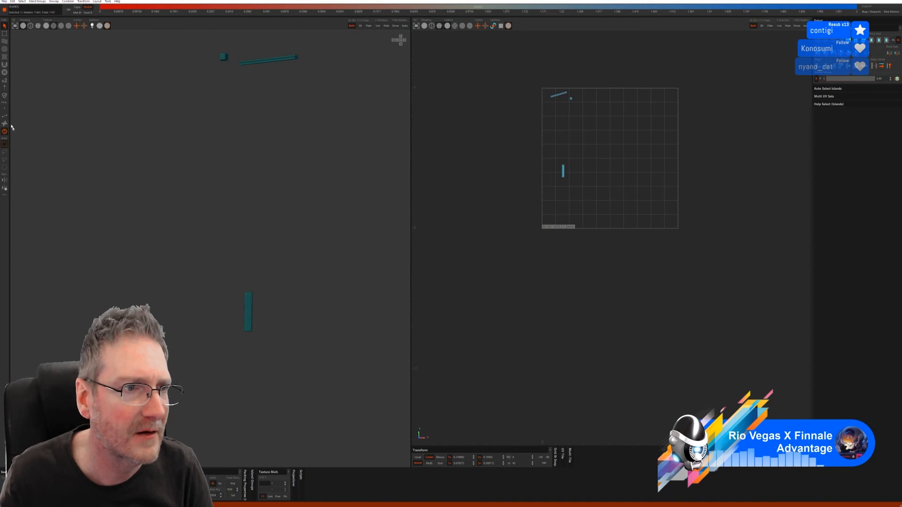
- Unwrap and pack the isolated rail, block and bar with Box auto seams, check the result, and redisplay the full model
key(F2)
click(865, 108)
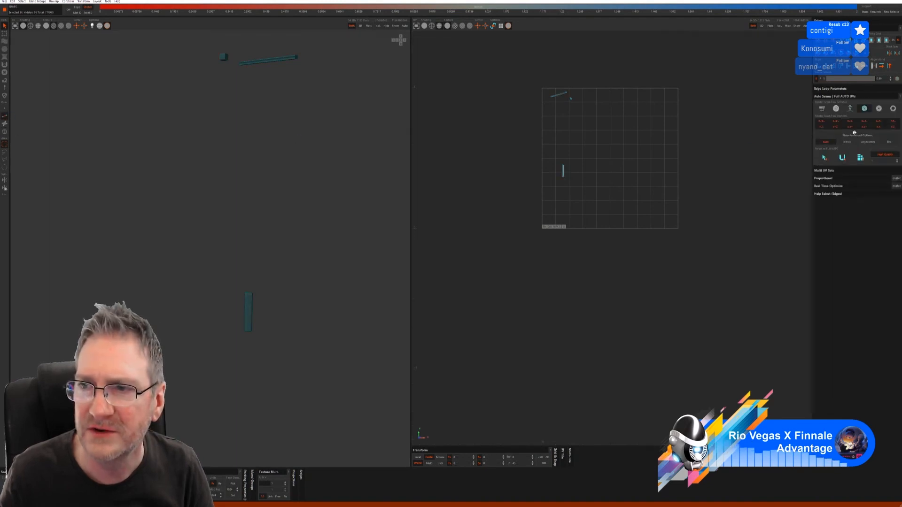
click(825, 158)
click(860, 158)
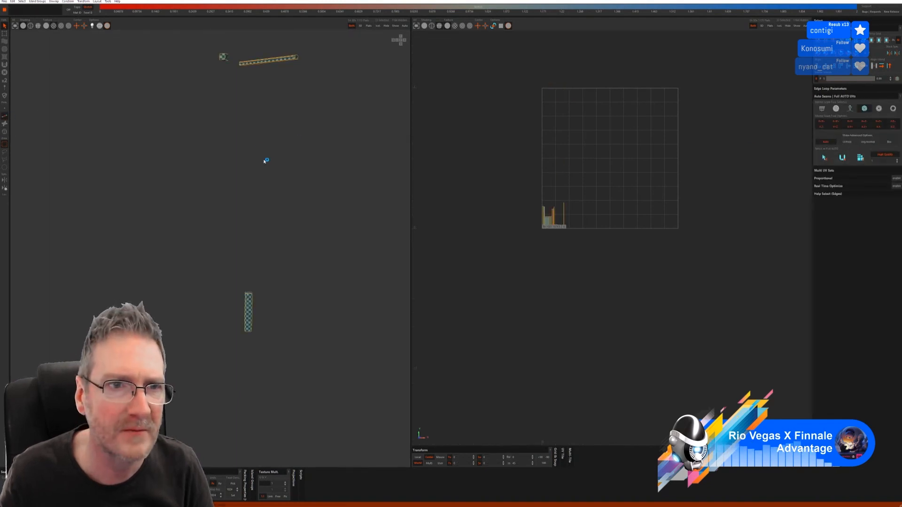
alt+drag(269, 116, 296, 127)
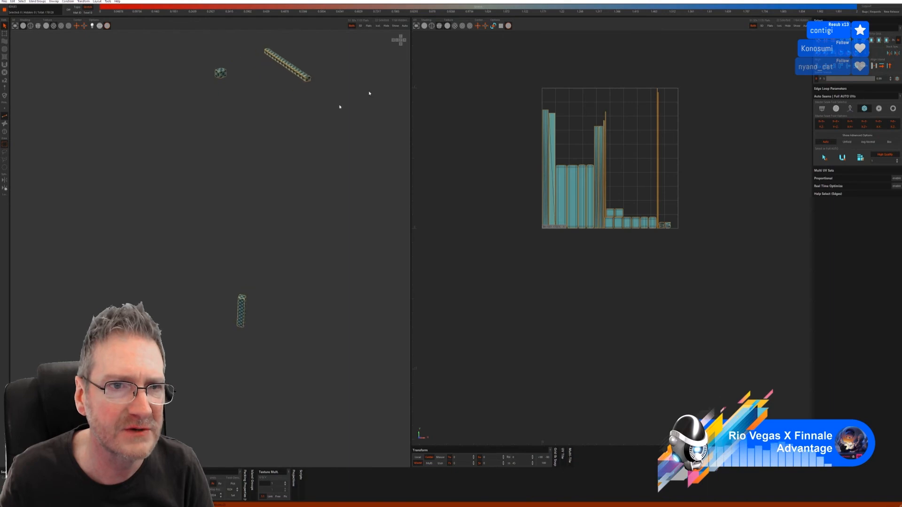
click(396, 26)
- Select the thin dark vertical strips on the lower turns of the outer stringer as islands
alt+drag(221, 263, 185, 324)
alt+right_drag(185, 324, 291, 334)
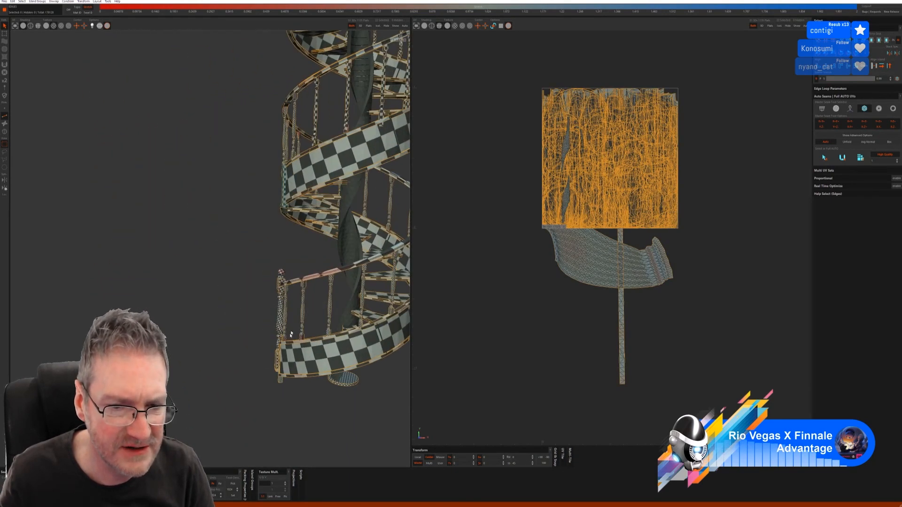
alt+middle_drag(291, 334, 225, 329)
alt+right_drag(225, 329, 359, 311)
alt+drag(358, 310, 202, 225)
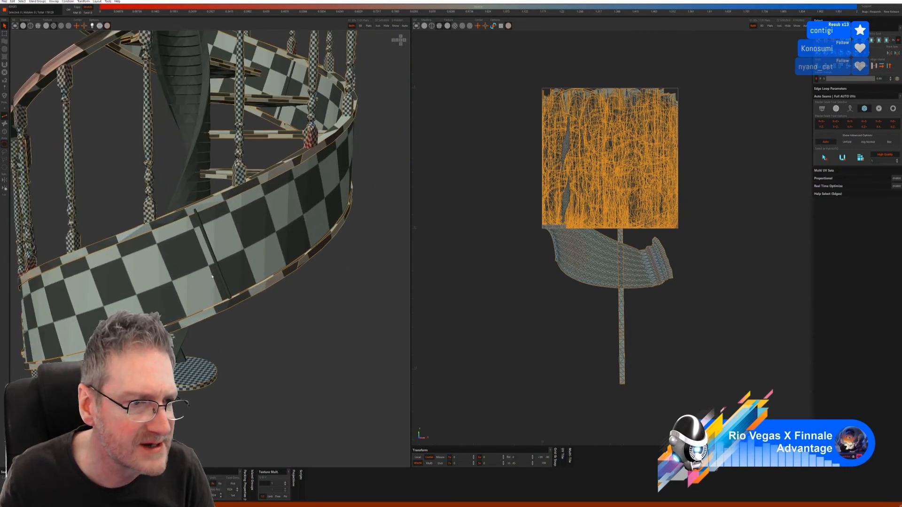
click(4, 132)
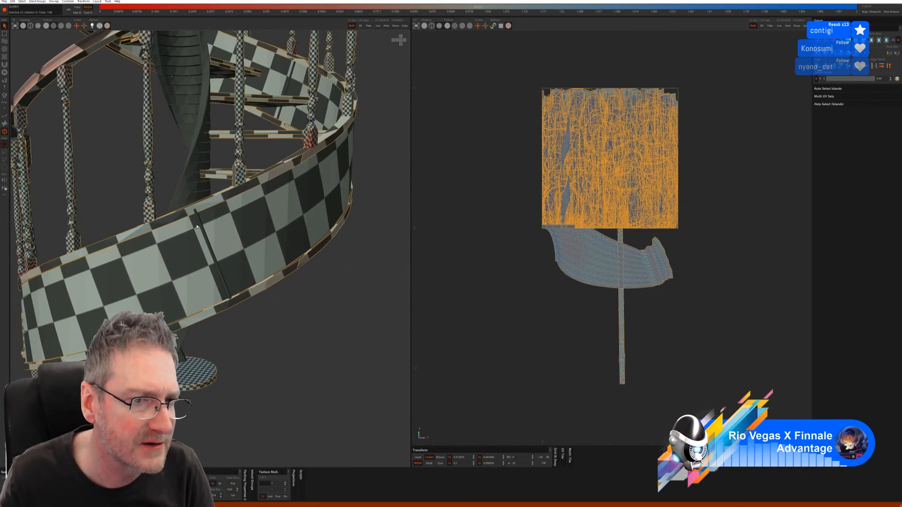
alt+drag(270, 301, 102, 279)
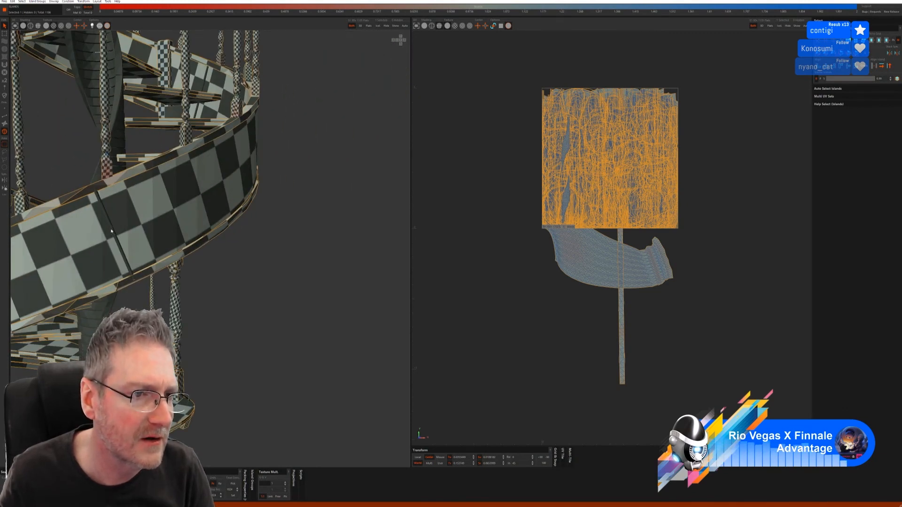
scroll(226, 286, down, 6)
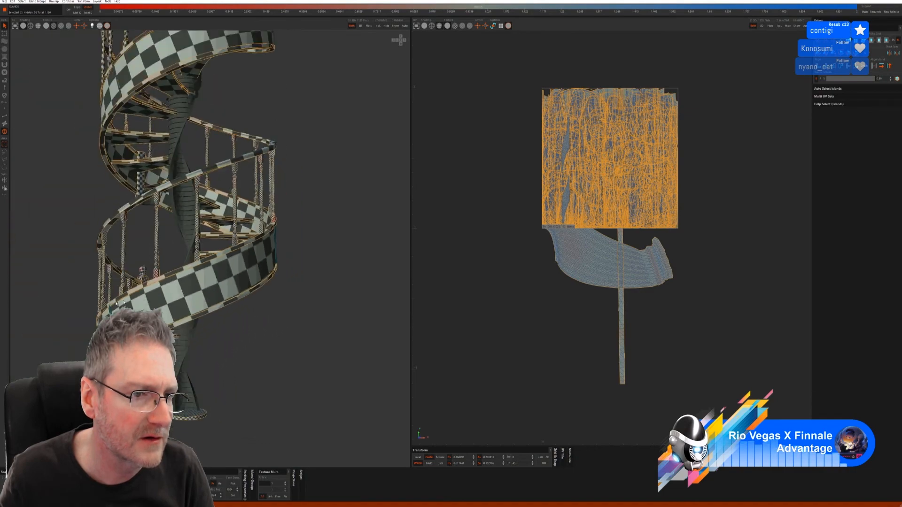
alt+drag(226, 286, 164, 308)
scroll(234, 244, up, 3)
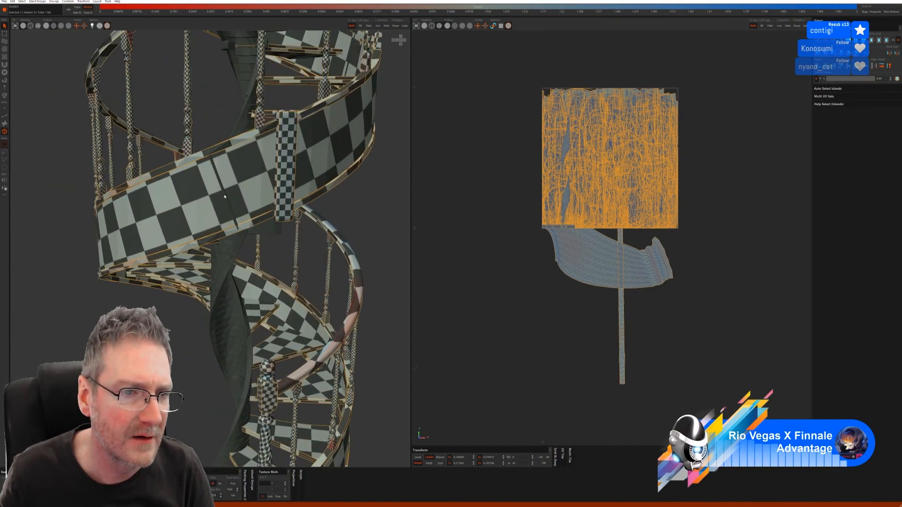
- Add the thin vertical strips on the upper turns of the stringer to the selection and isolate all selected strips
scroll(222, 196, down, 5)
scroll(245, 250, up, 3)
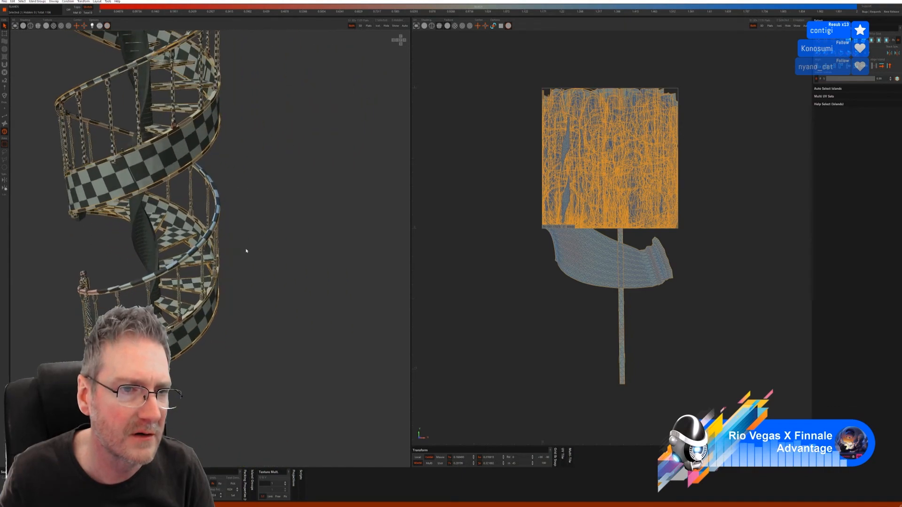
scroll(139, 208, down, 1)
scroll(232, 221, up, 3)
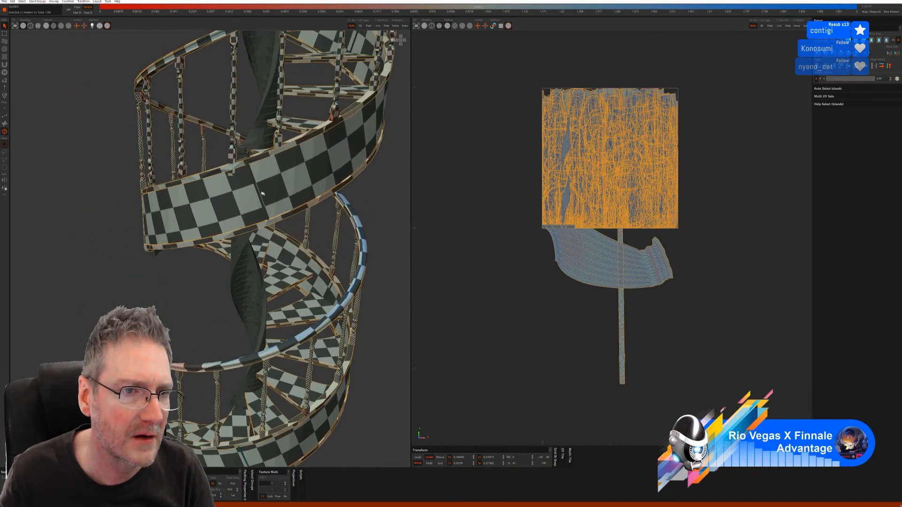
scroll(258, 191, down, 2)
alt+drag(258, 192, 197, 249)
scroll(256, 225, up, 3)
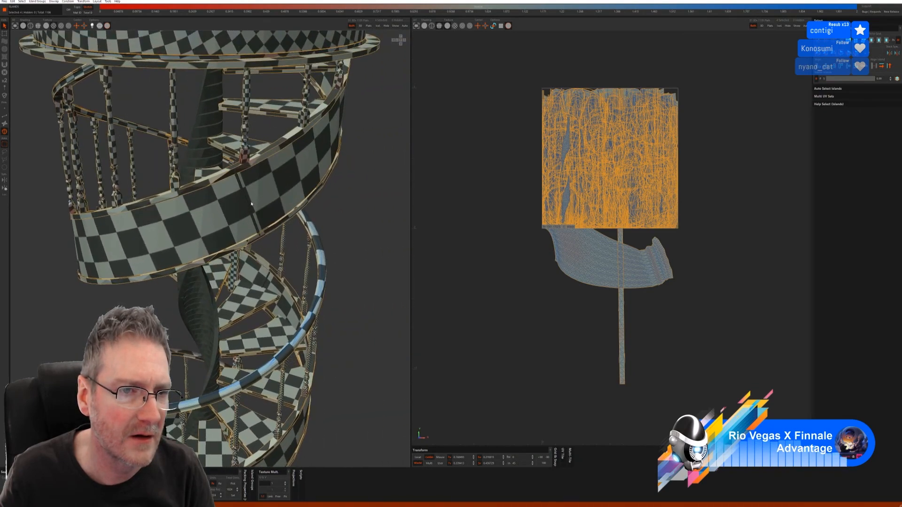
alt+drag(321, 231, 186, 224)
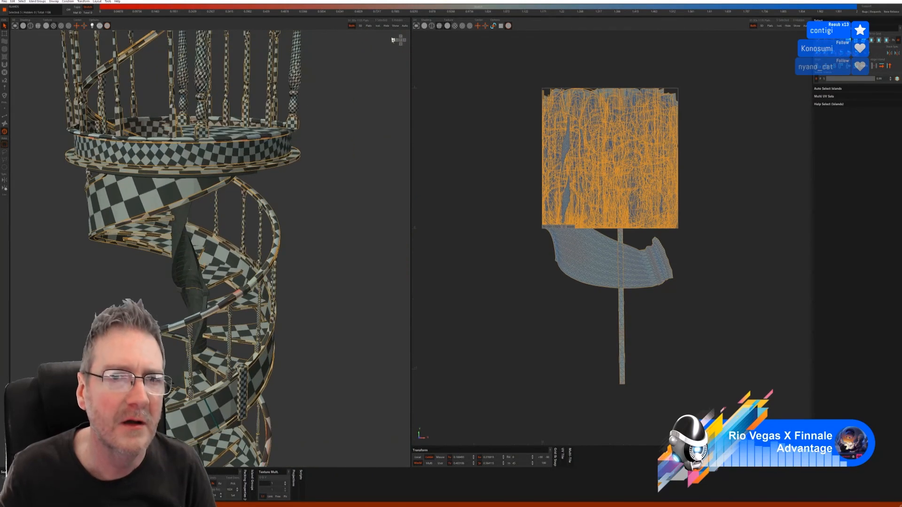
click(379, 27)
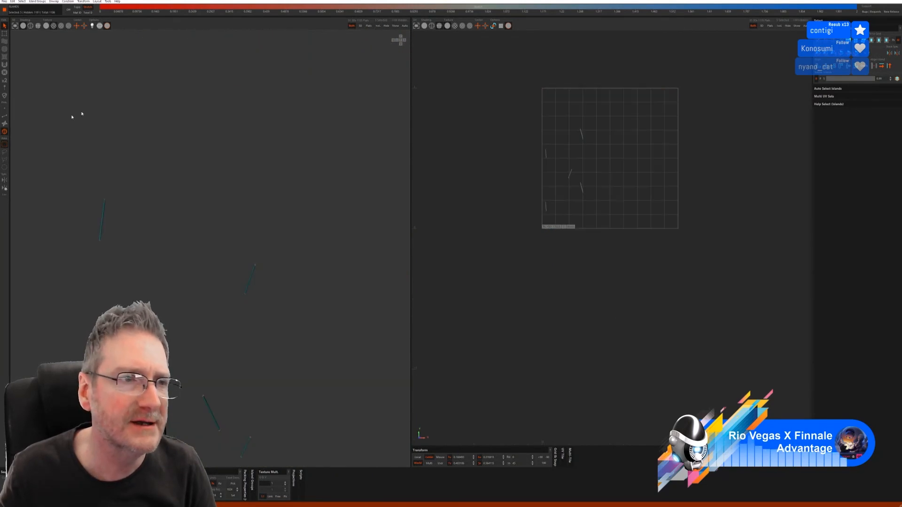
- Unwrap and pack the isolated strips with Box auto seams, check their checker pattern, and redisplay the full model
click(5, 117)
click(824, 159)
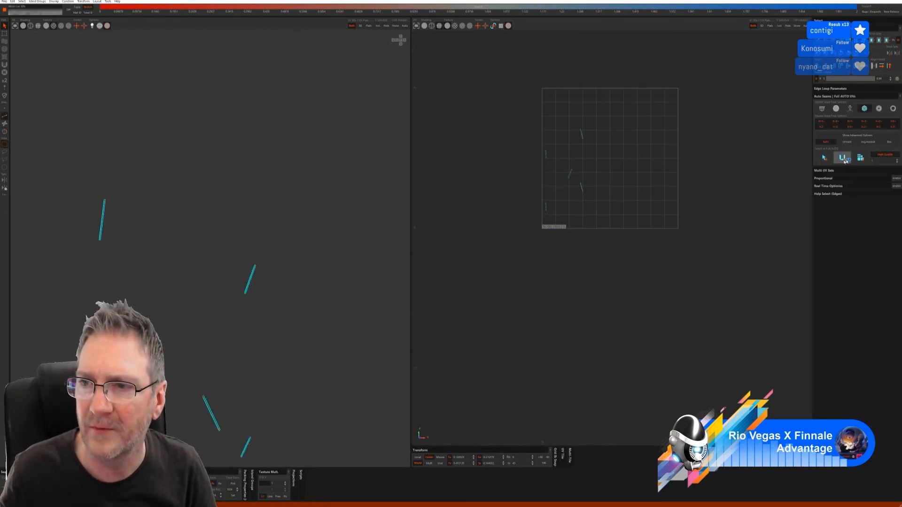
click(842, 158)
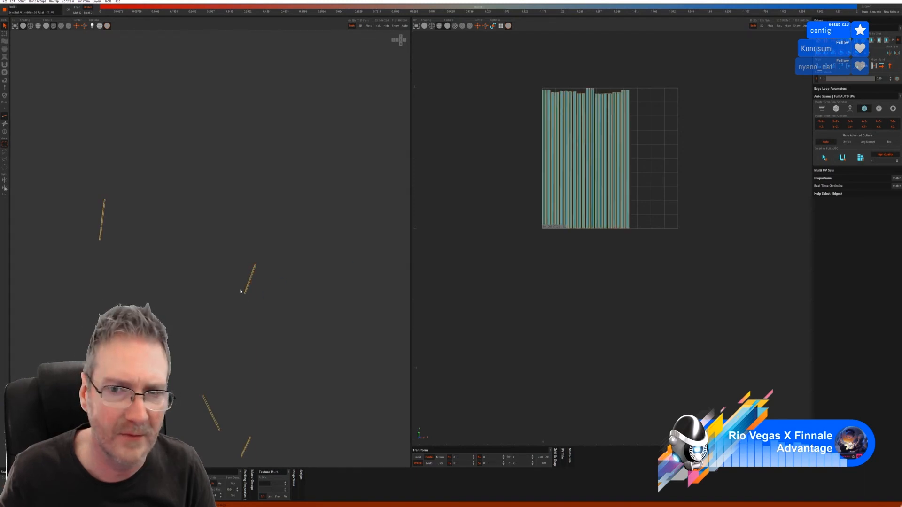
scroll(249, 286, up, 4)
scroll(297, 260, up, 2)
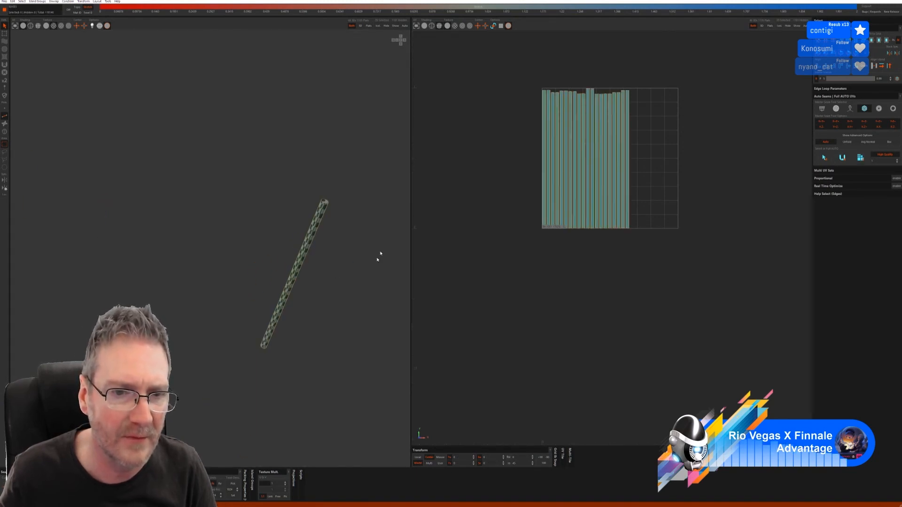
click(395, 26)
- Examine the handrails, stringers, treads and top platform for parts that still need unwrapping
scroll(202, 282, down, 5)
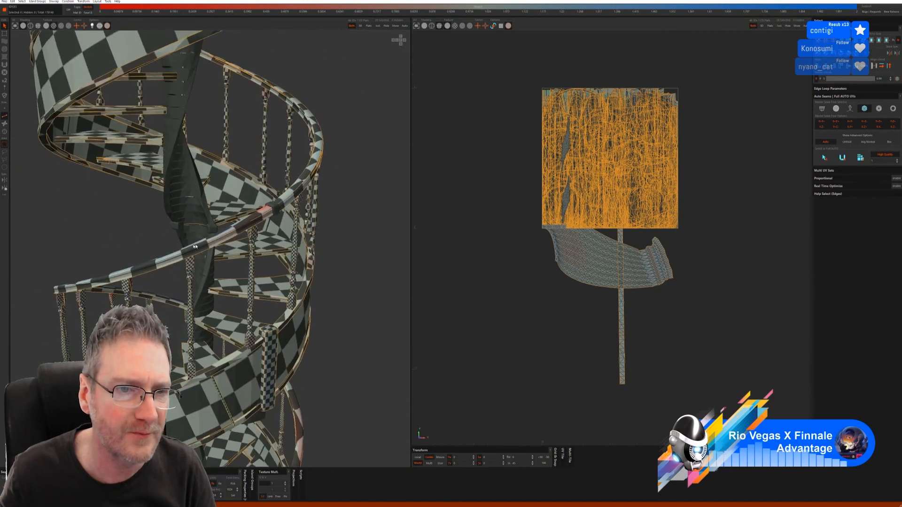
middle_drag(202, 282, 273, 258)
scroll(282, 244, up, 6)
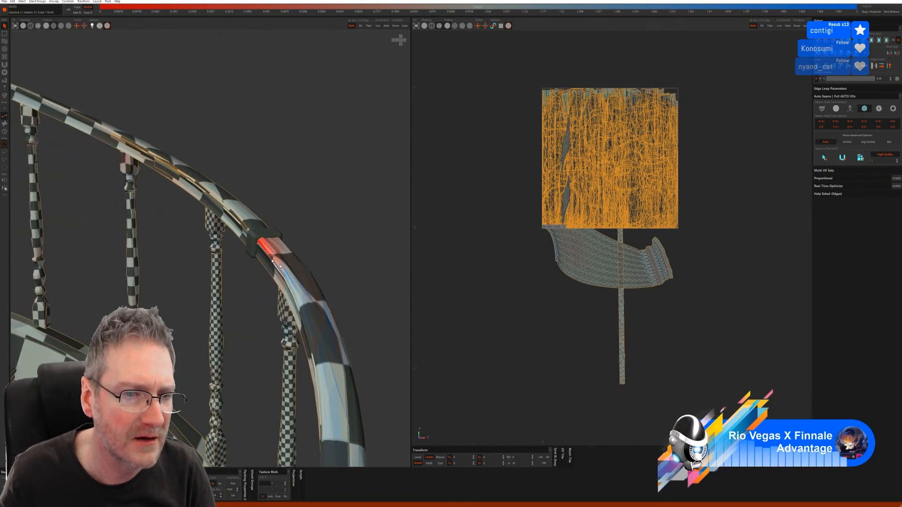
scroll(301, 326, down, 8)
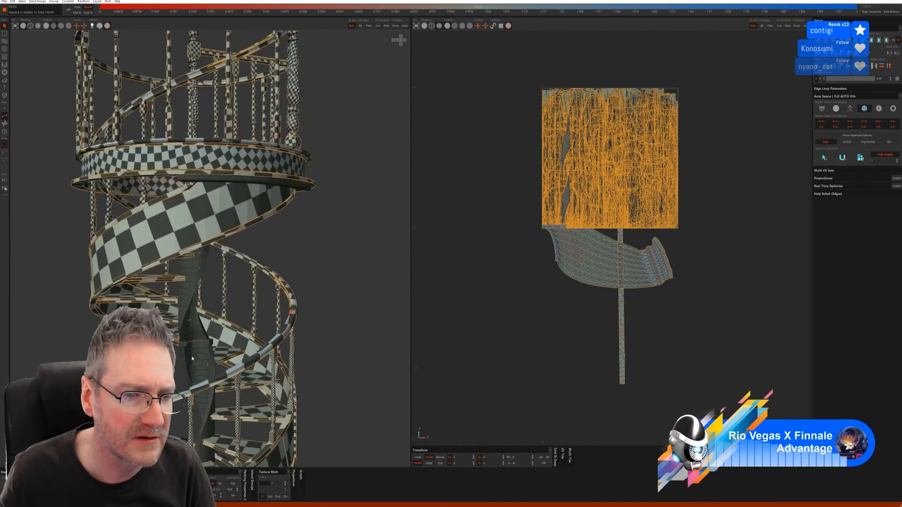
scroll(197, 347, up, 2)
middle_drag(198, 348, 259, 202)
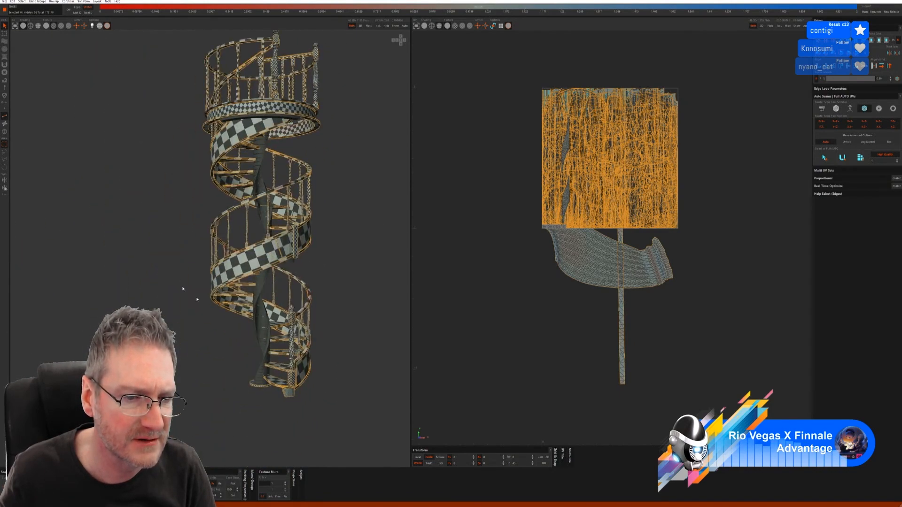
middle_drag(189, 291, 217, 270)
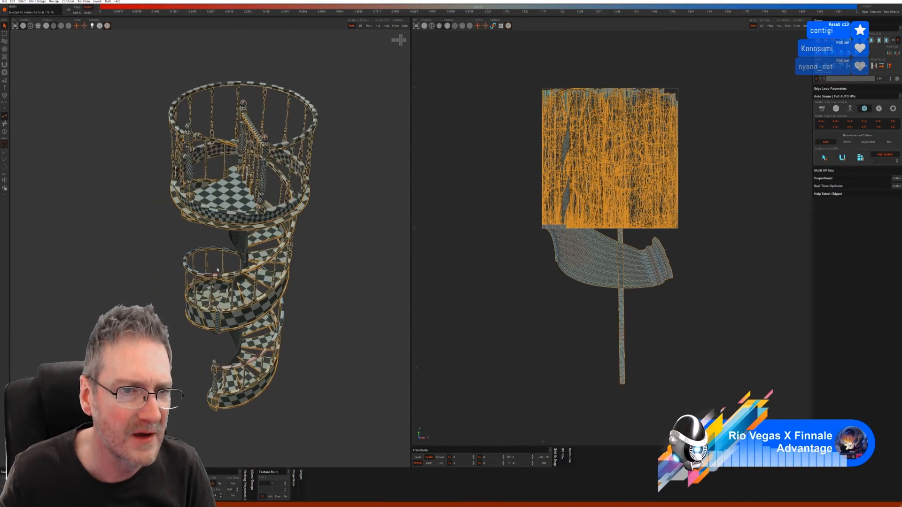
scroll(239, 200, up, 6)
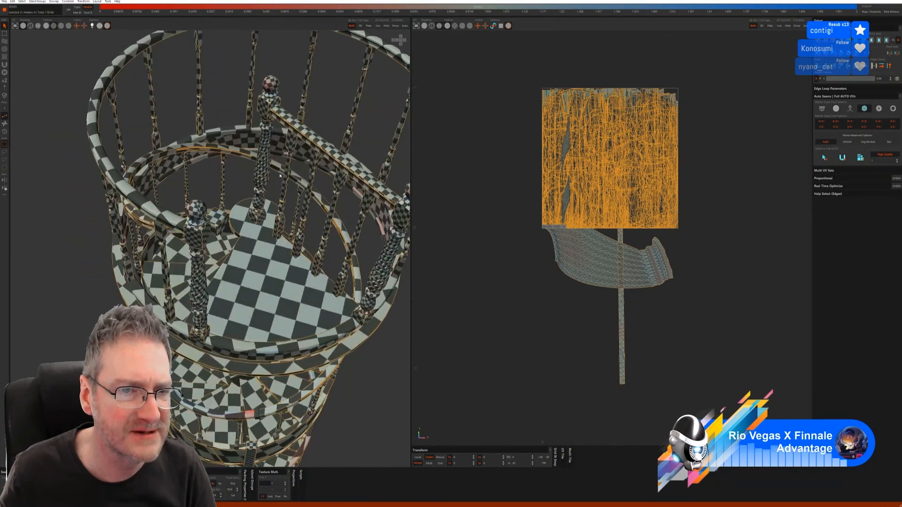
middle_drag(274, 176, 218, 156)
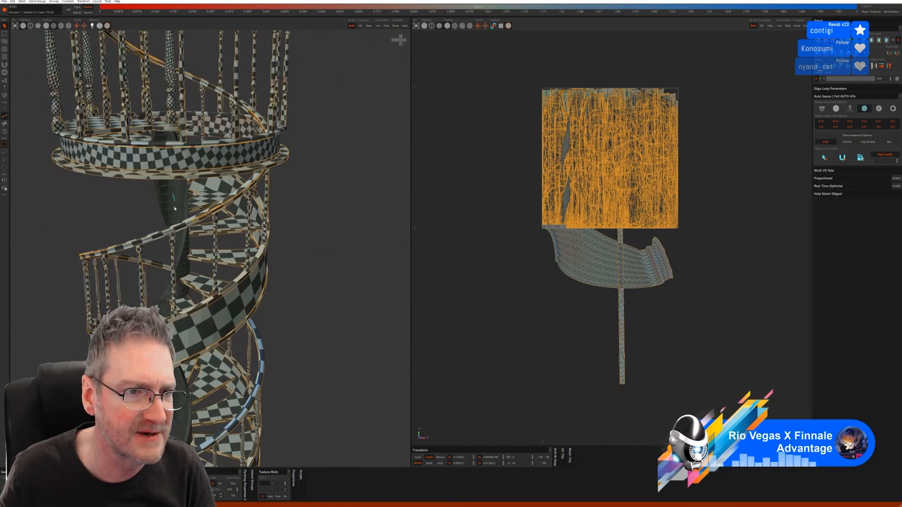
- Select the lower section of the twisted central column as an island and isolate it
click(5, 133)
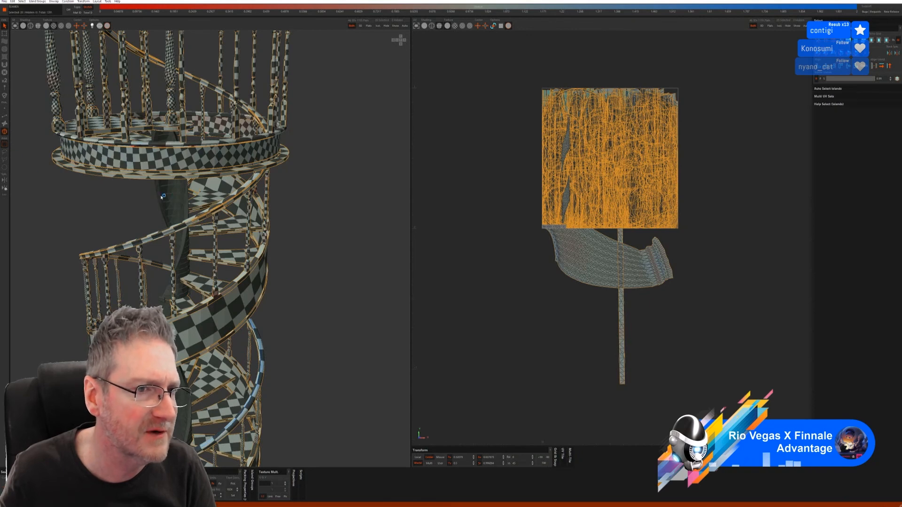
click(175, 212)
scroll(318, 272, down, 4)
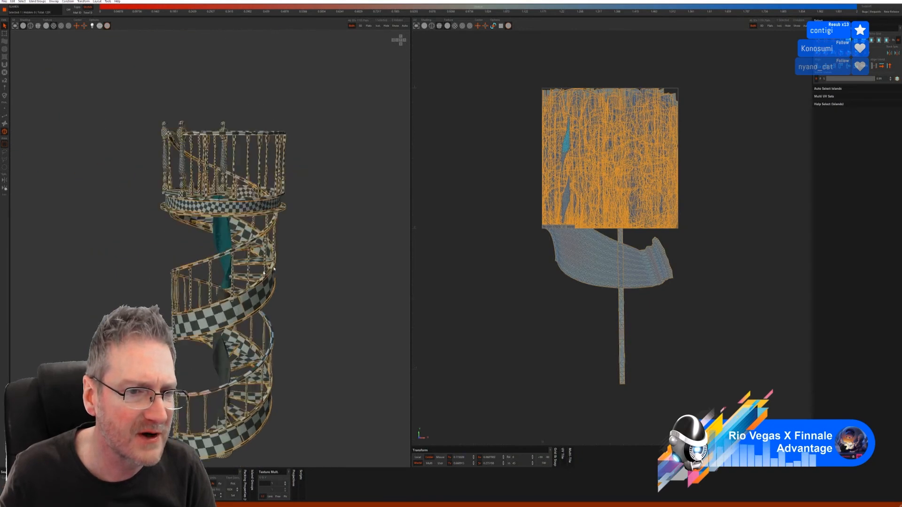
mouse_move(318, 272)
middle_down()
mouse_move(304, 263)
mouse_move(308, 236)
mouse_move(303, 278)
mouse_move(318, 282)
middle_up()
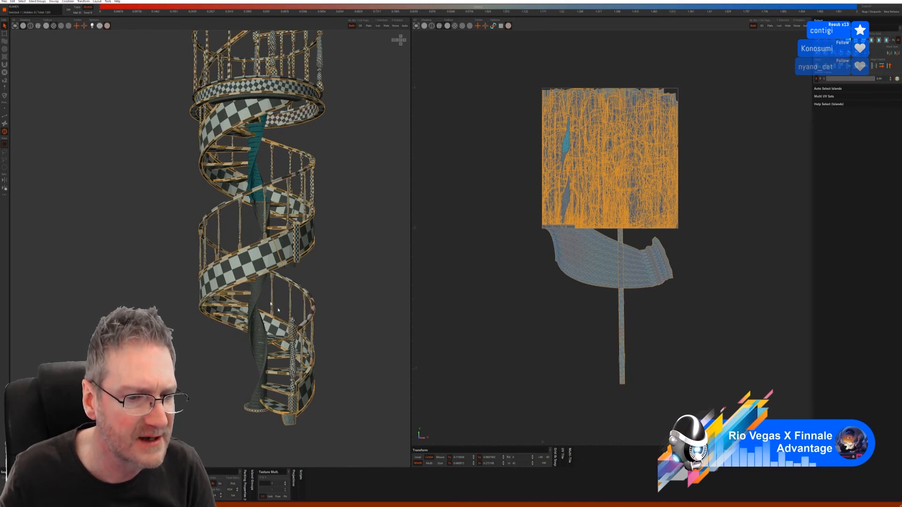
middle_drag(359, 381, 311, 384)
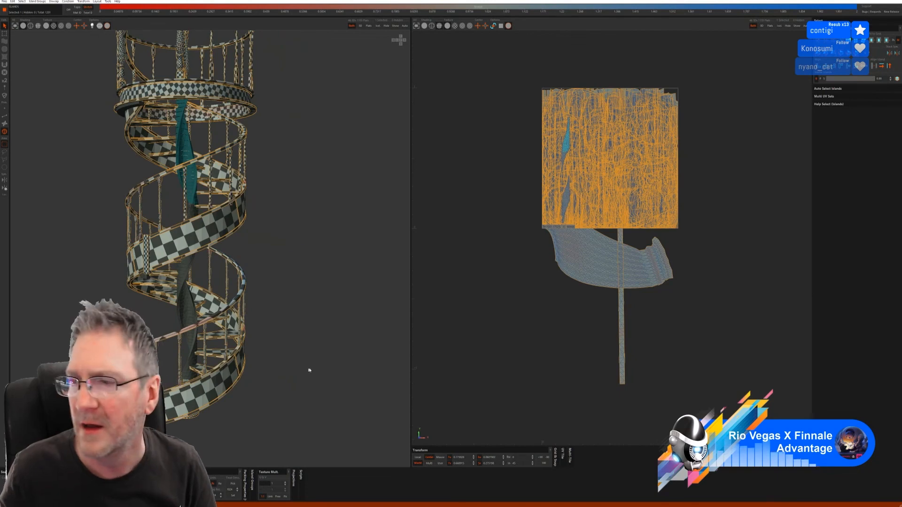
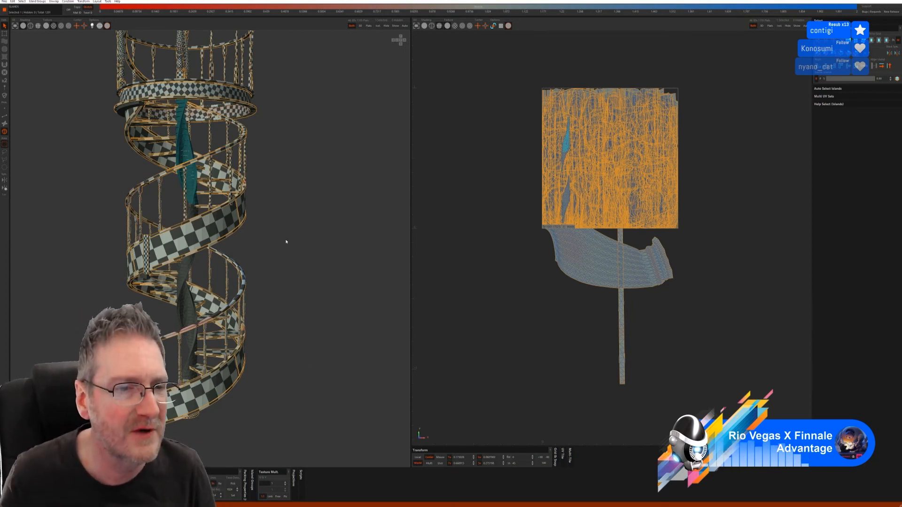
scroll(286, 241, down, 5)
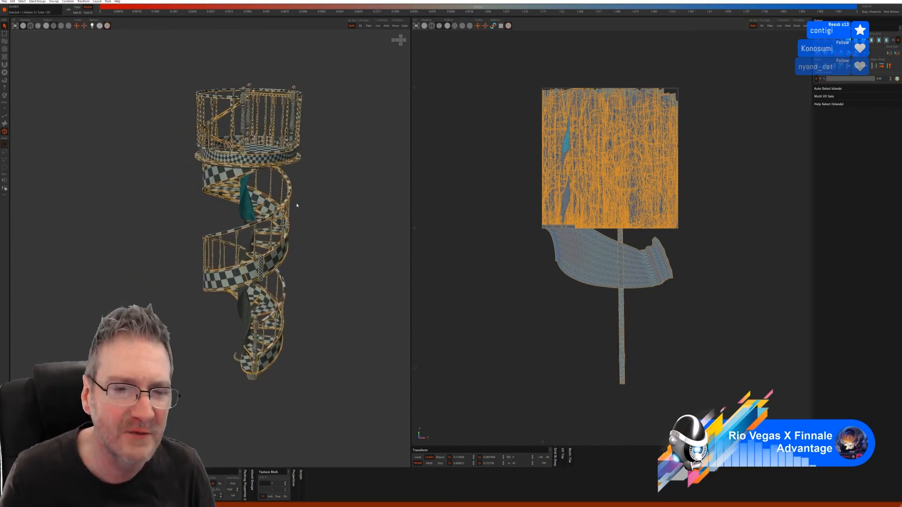
scroll(315, 201, up, 5)
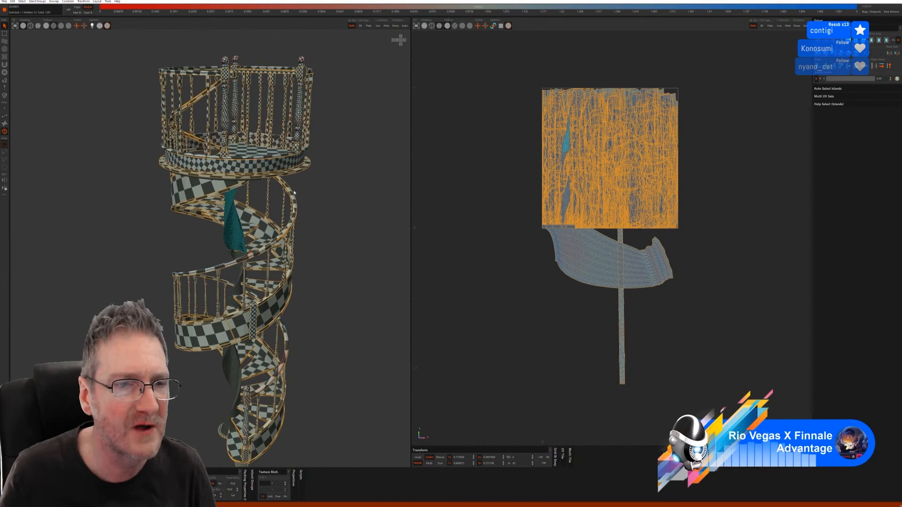
mouse_move(295, 193)
middle_down()
mouse_move(218, 231)
mouse_move(296, 180)
middle_up()
middle_drag(261, 274, 280, 302)
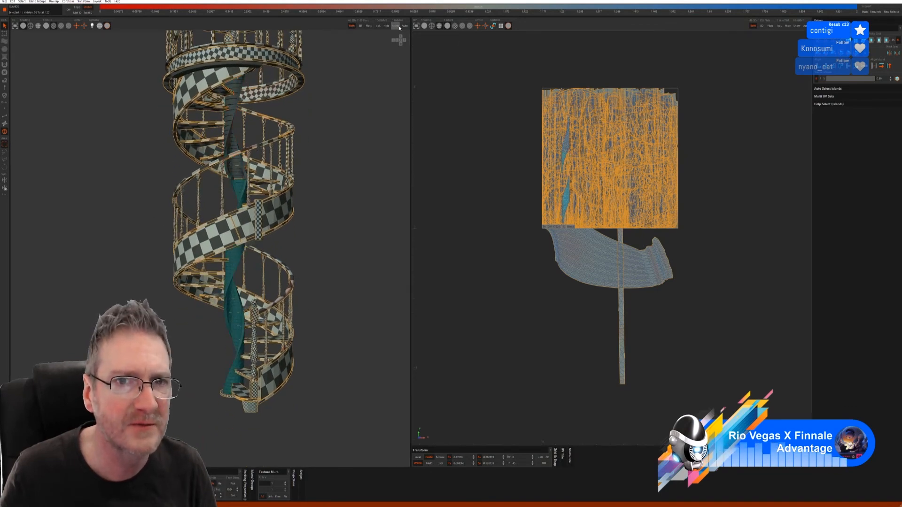
click(377, 25)
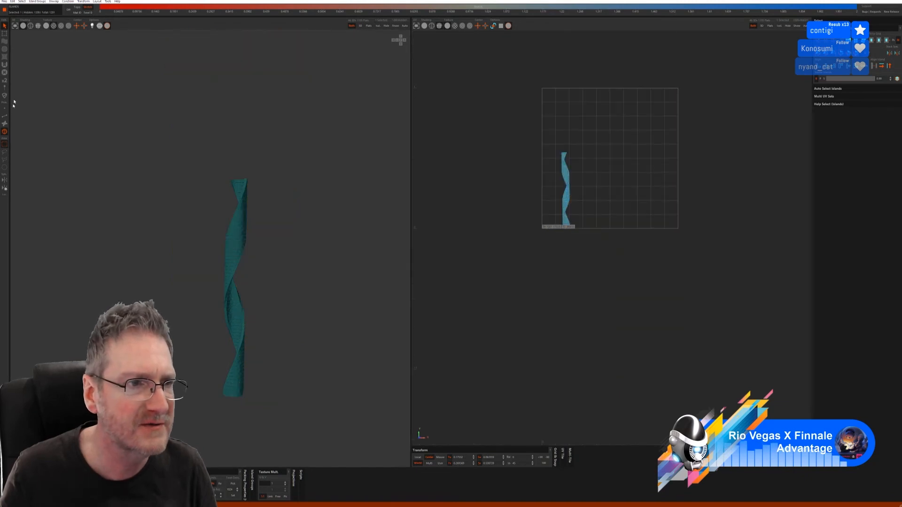
- Try Pelt auto seams on the isolated twisted column section and undo the result
click(5, 116)
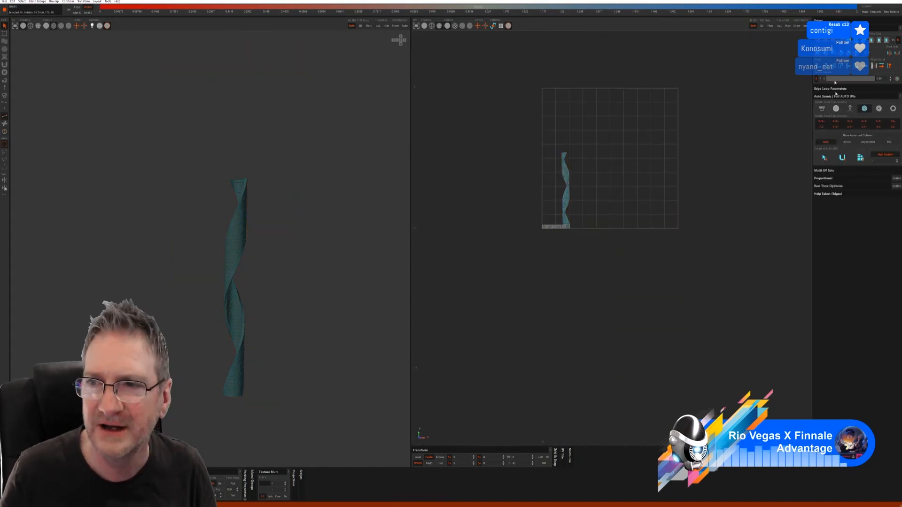
click(826, 109)
click(834, 146)
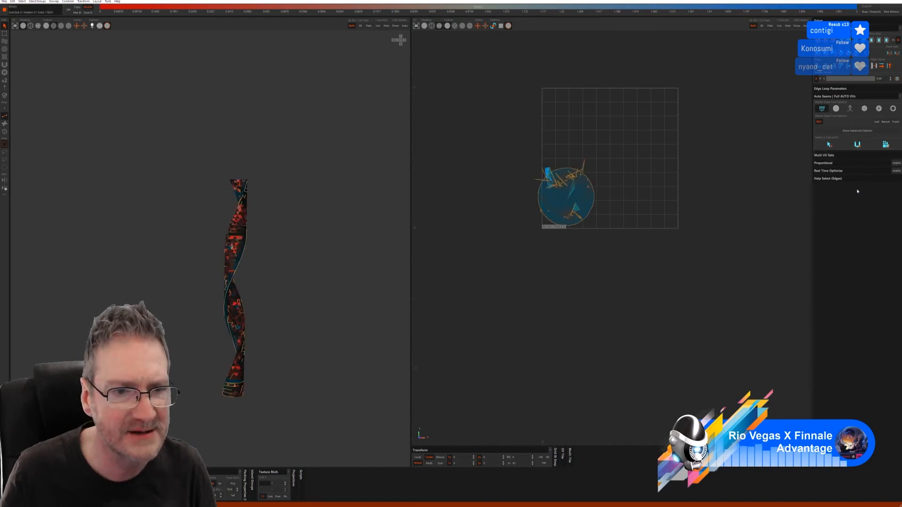
key(ctrl+z)
key(ctrl+z)
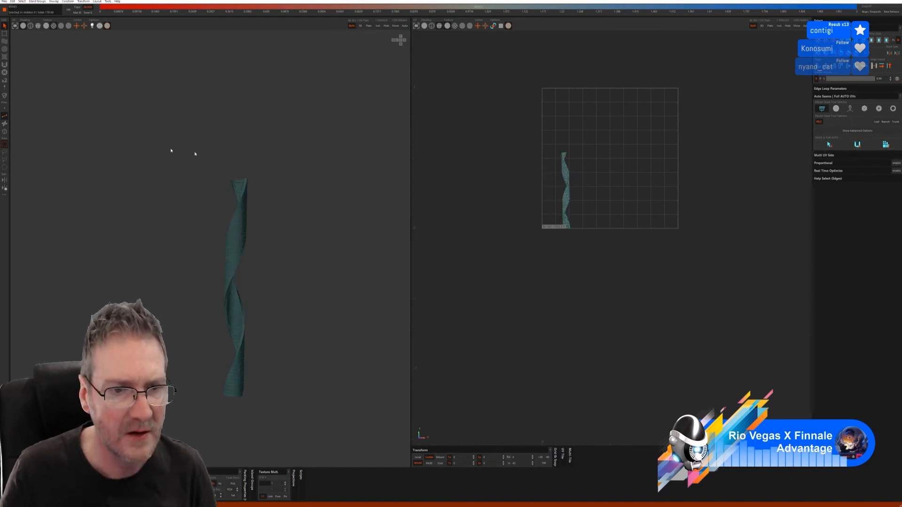
- Try Mosaic and Box auto seams on the isolated twisted column section, inspect the packed result, and undo it
click(836, 109)
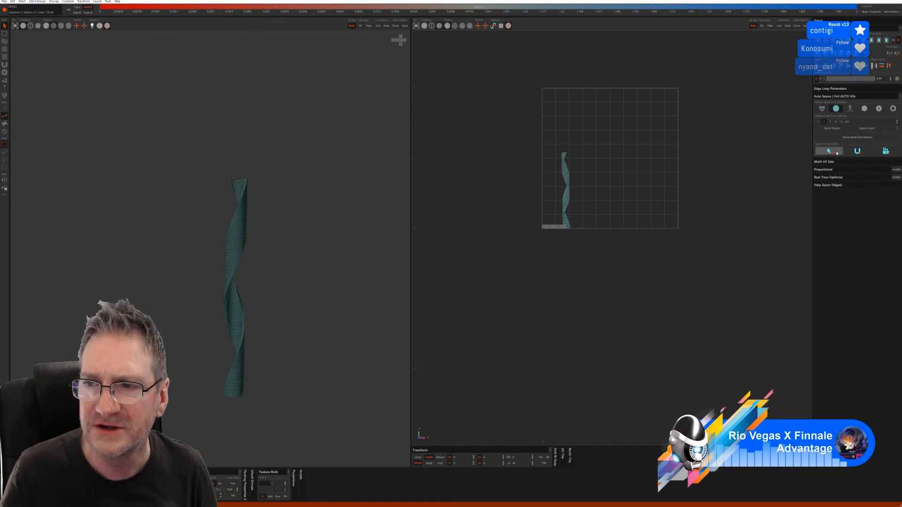
click(831, 151)
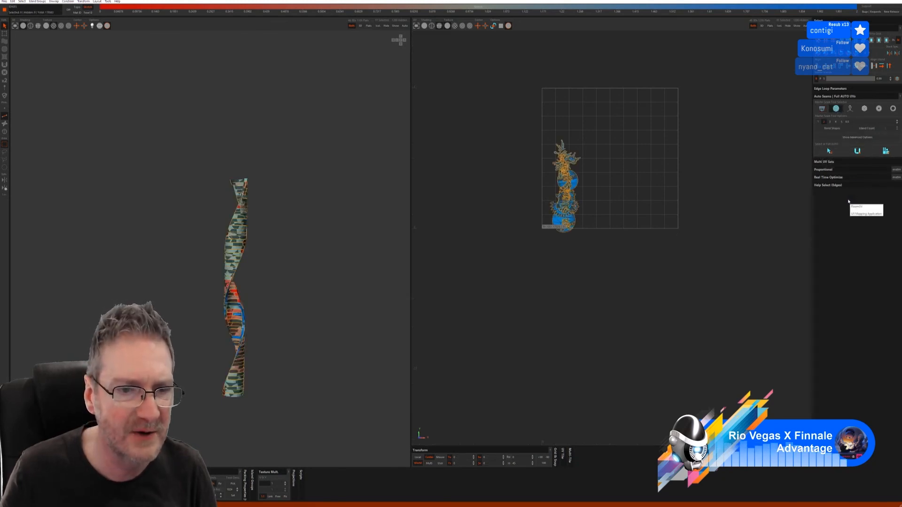
click(864, 109)
click(840, 158)
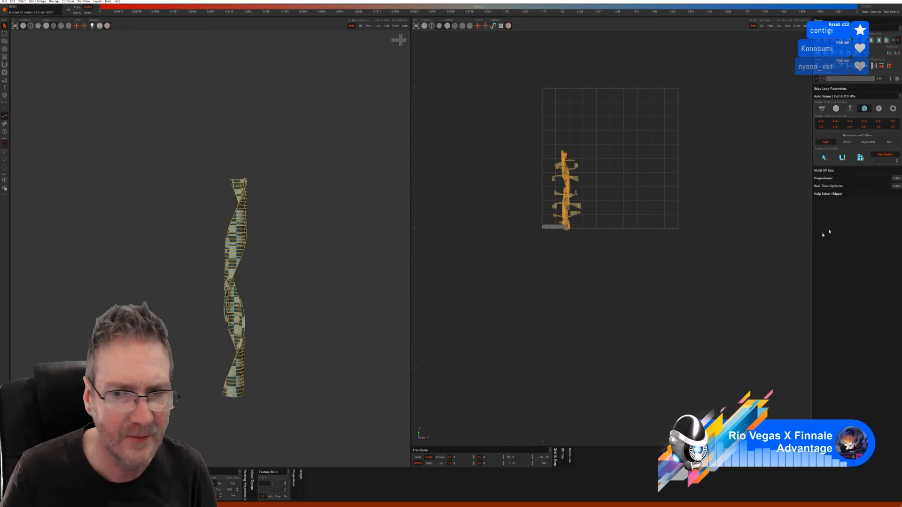
click(862, 159)
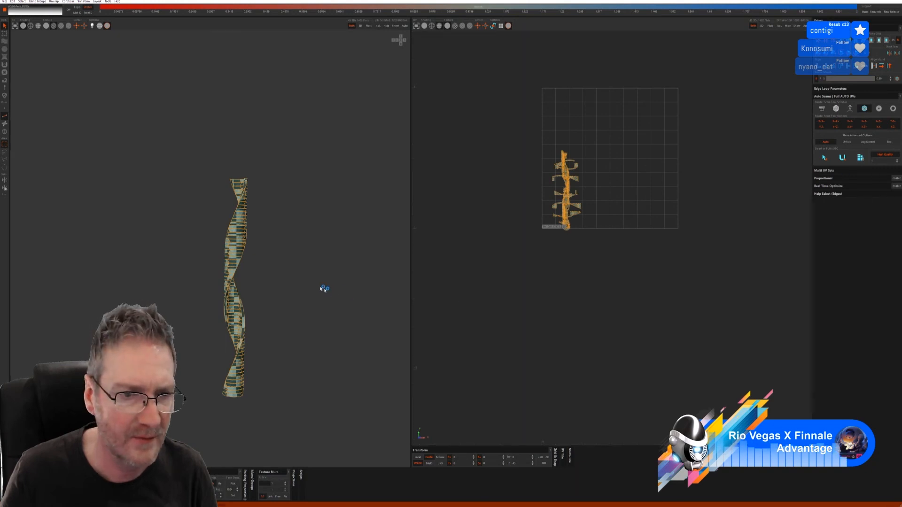
mouse_move(247, 280)
alt+mouse_down()
mouse_move(313, 283)
mouse_move(262, 282)
alt+mouse_up()
alt+right_drag(262, 282, 387, 266)
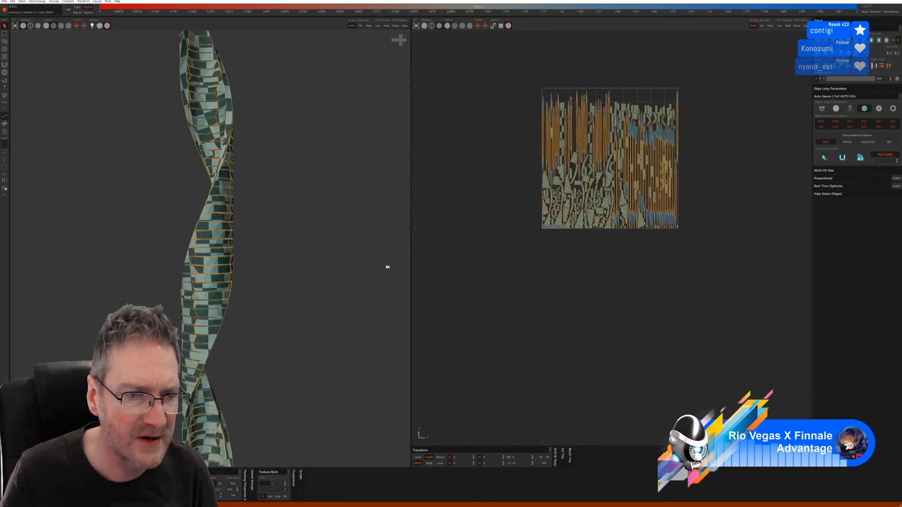
alt+middle_drag(246, 252, 189, 296)
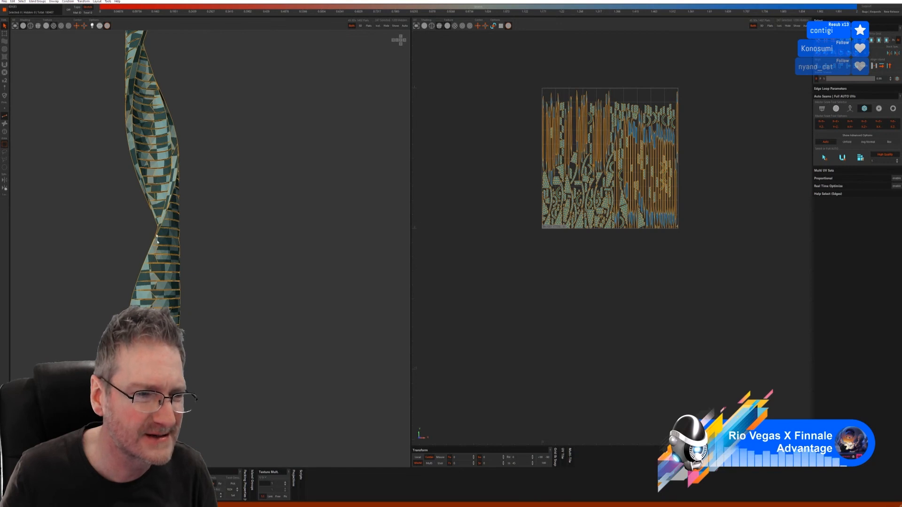
alt+middle_drag(198, 262, 221, 237)
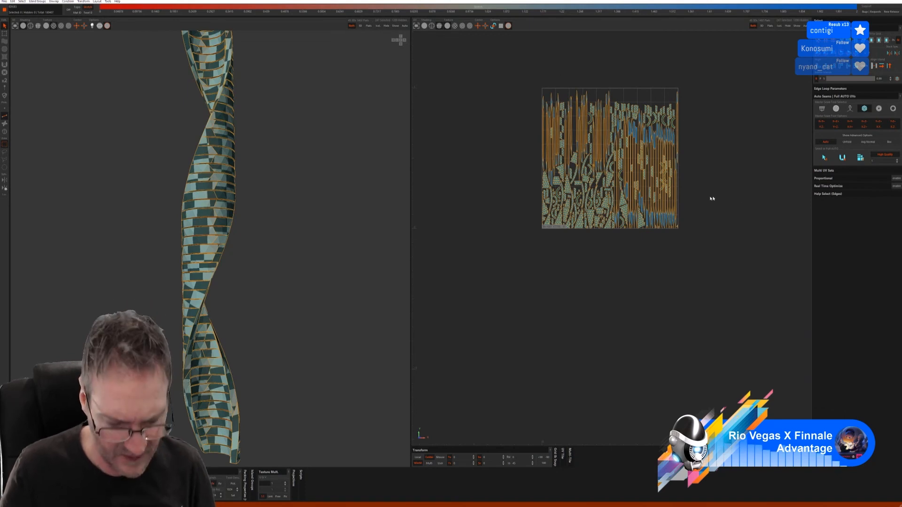
key(ctrl+z)
key(ctrl+z)
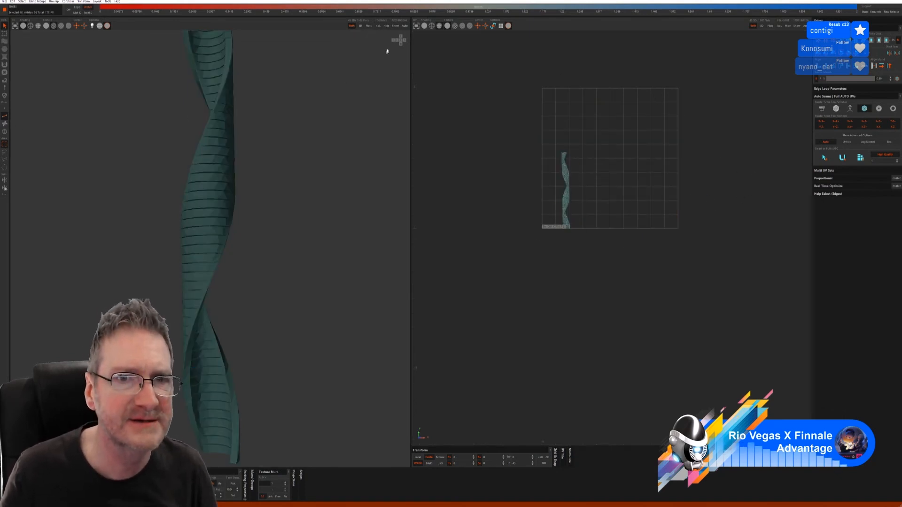
- Redisplay the full model, then select the lower curved handrail as an island and isolate it
click(396, 26)
alt+drag(348, 201, 322, 249)
alt+drag(304, 301, 217, 323)
alt+right_drag(217, 322, 276, 286)
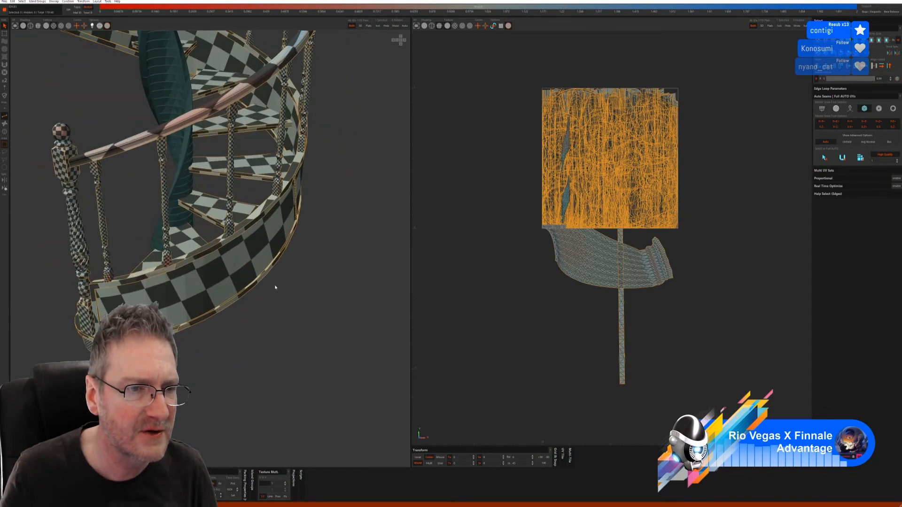
alt+middle_drag(276, 287, 263, 305)
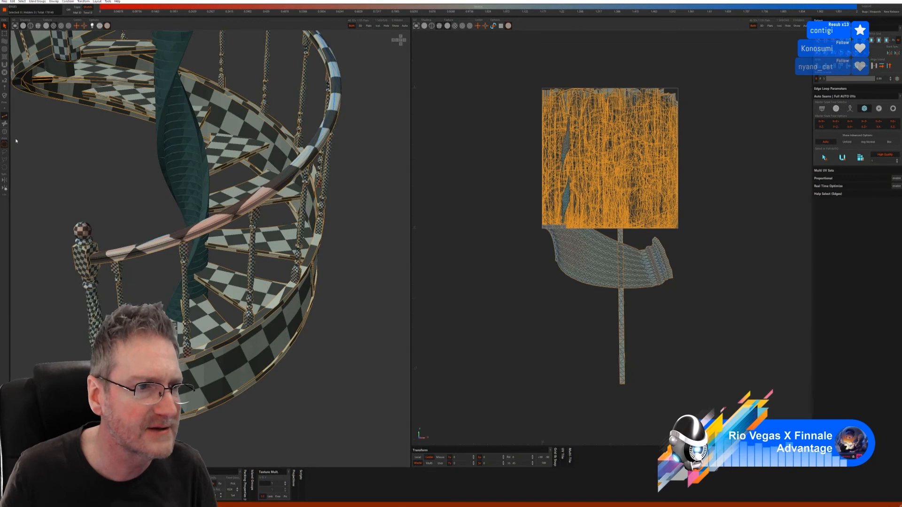
click(4, 132)
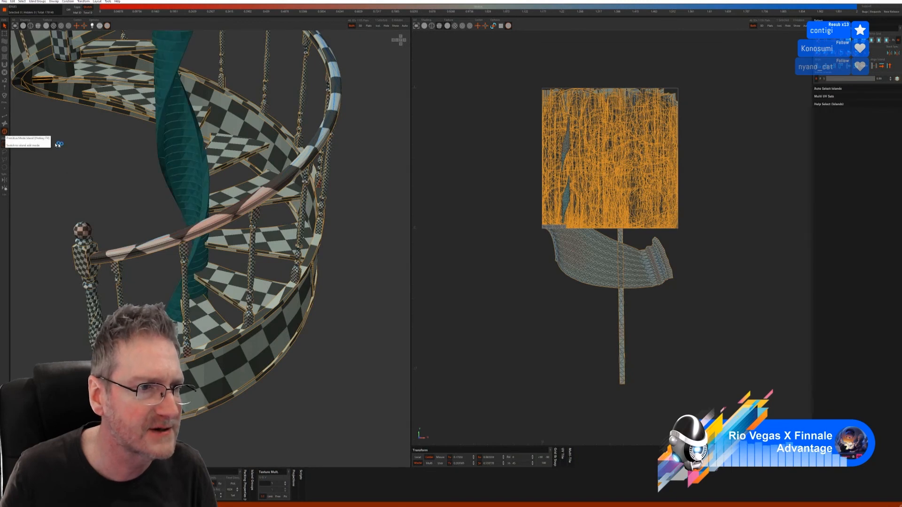
click(378, 26)
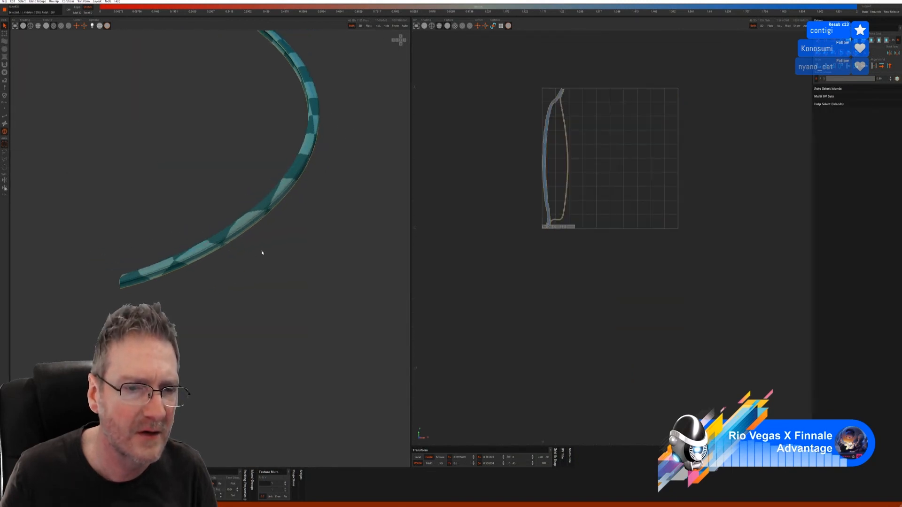
alt+drag(308, 262, 231, 277)
click(238, 261)
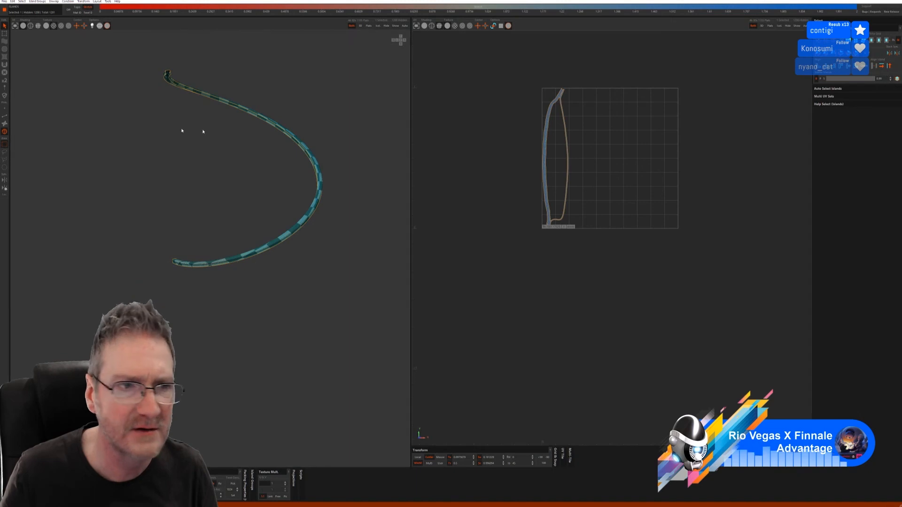
- Unwrap and pack the isolated handrail with Box auto seams, then redisplay the full model
click(4, 116)
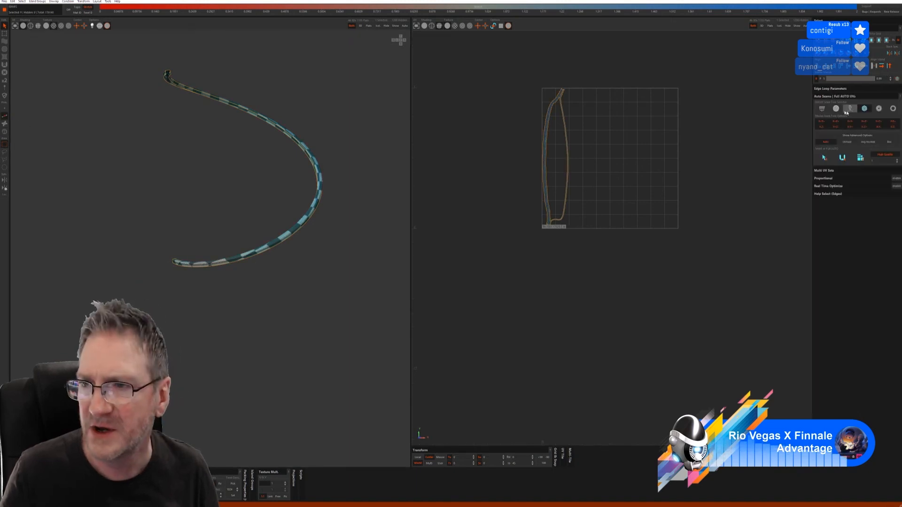
click(826, 160)
click(860, 157)
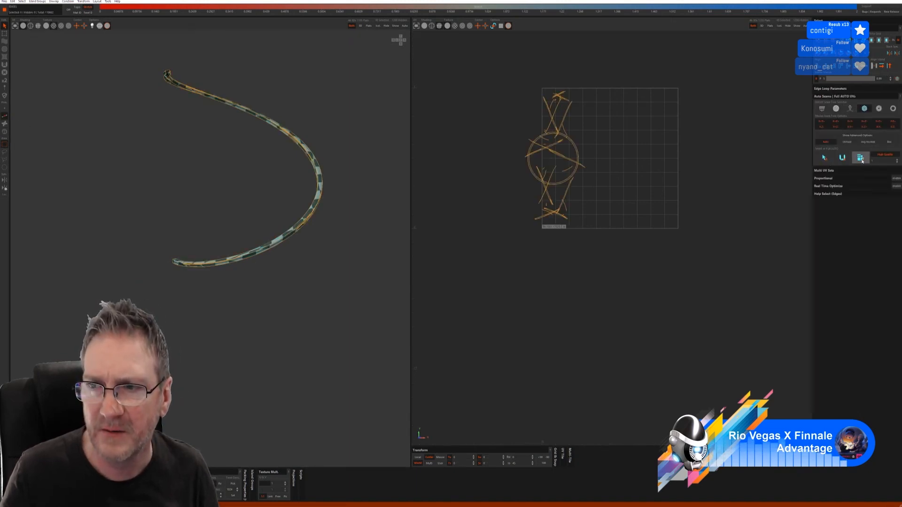
alt+drag(360, 220, 84, 178)
click(395, 25)
- Examine the platform, handrails, stringers and treads from several angles for parts that still need unwrapping
alt+drag(246, 123, 158, 158)
scroll(225, 141, up, 6)
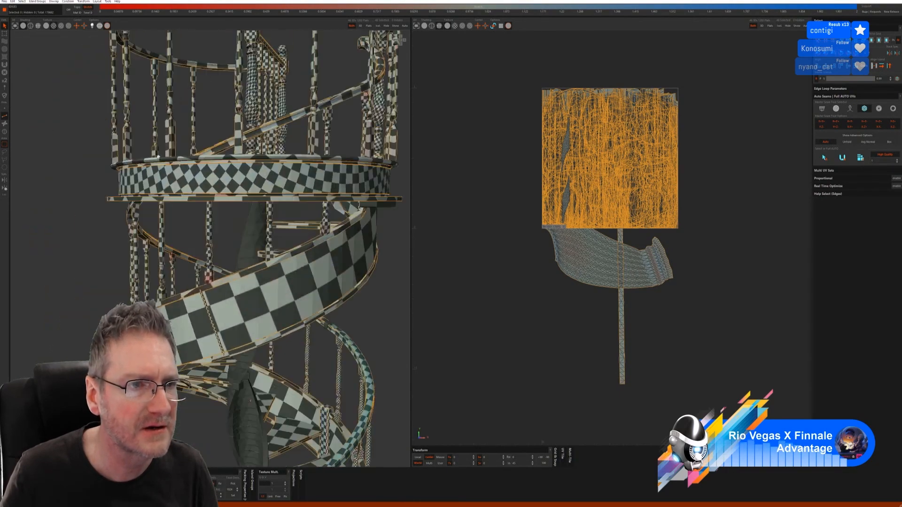
alt+drag(136, 200, 283, 276)
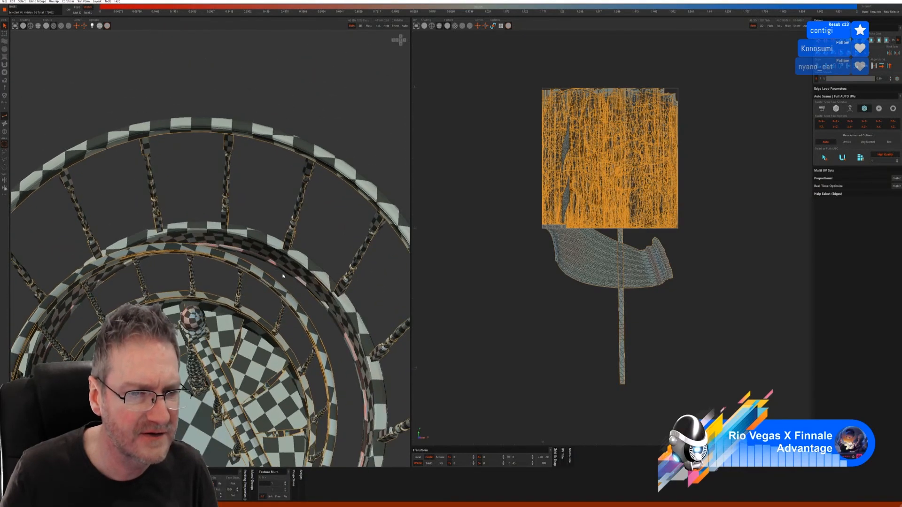
alt+drag(306, 328, 255, 298)
scroll(255, 298, down, 5)
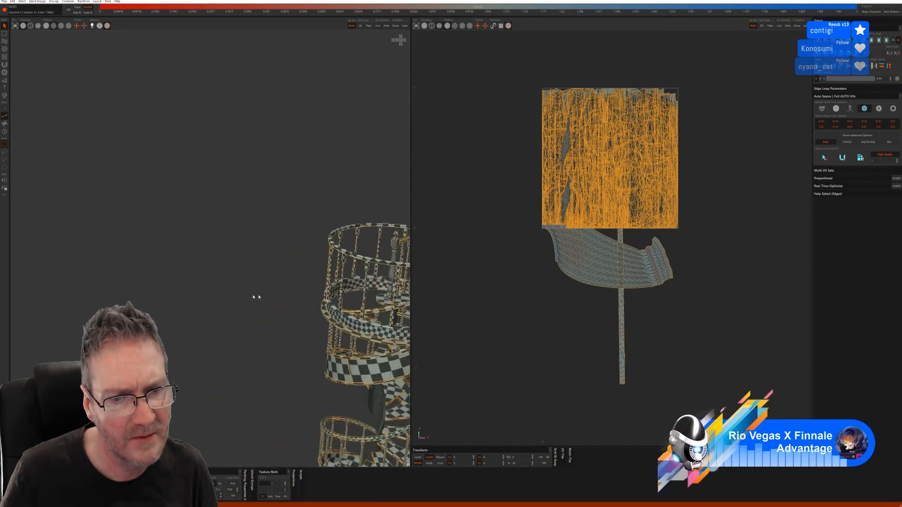
alt+middle_drag(255, 232, 252, 169)
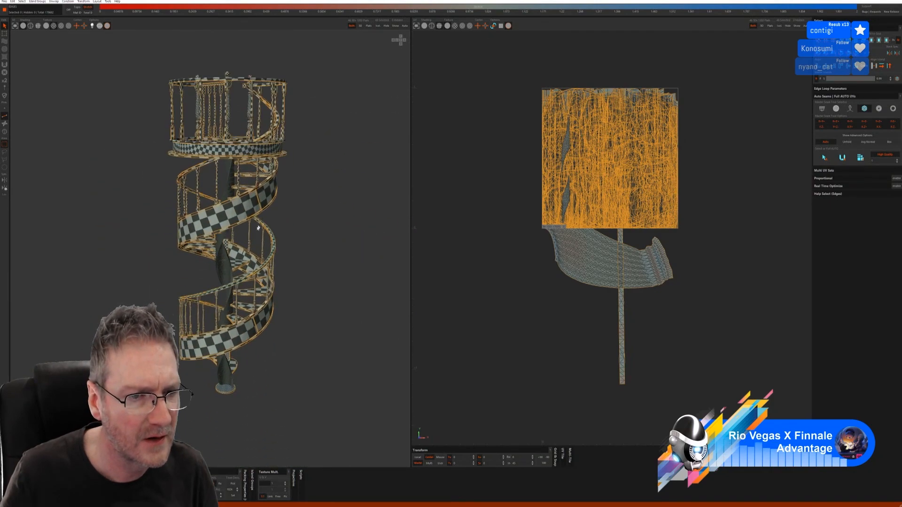
alt+drag(253, 169, 235, 153)
alt+middle_drag(239, 230, 299, 238)
alt+drag(300, 238, 275, 235)
scroll(262, 255, up, 5)
scroll(261, 150, up, 4)
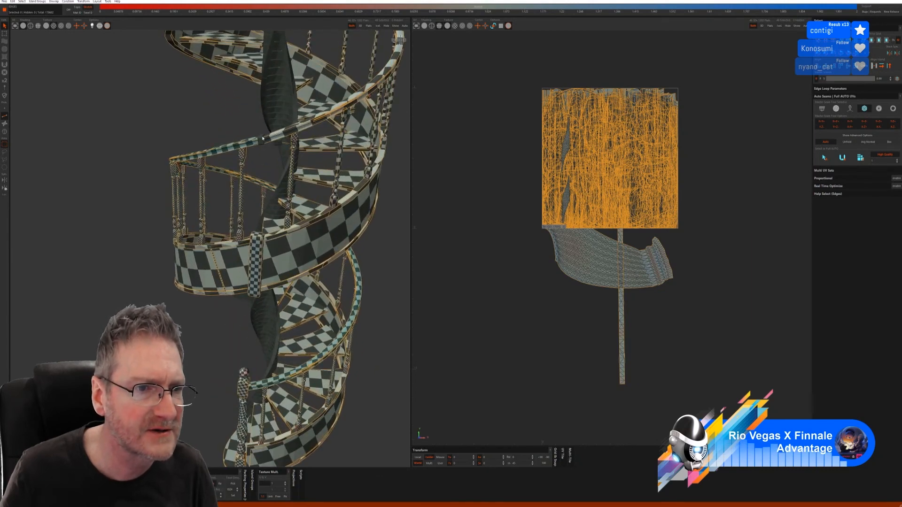
- Select the small block on the middle handrail as an island and isolate it
click(4, 132)
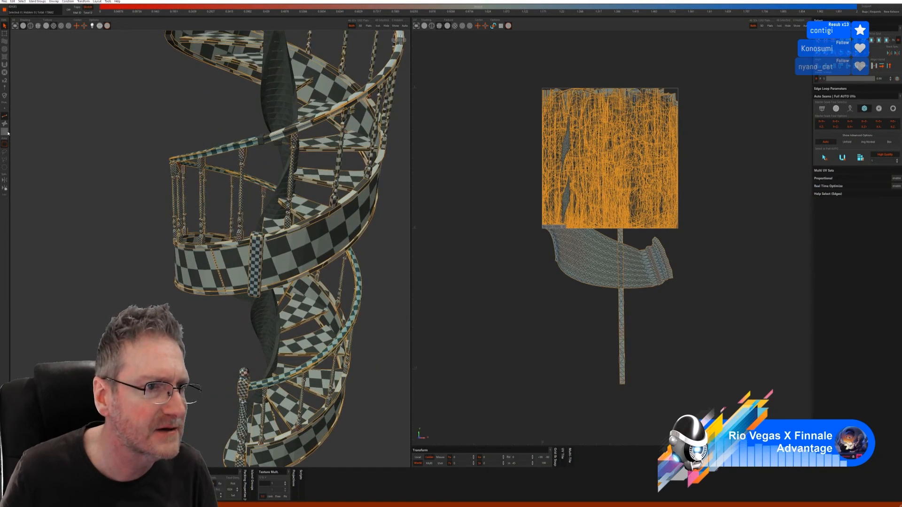
click(267, 140)
click(260, 141)
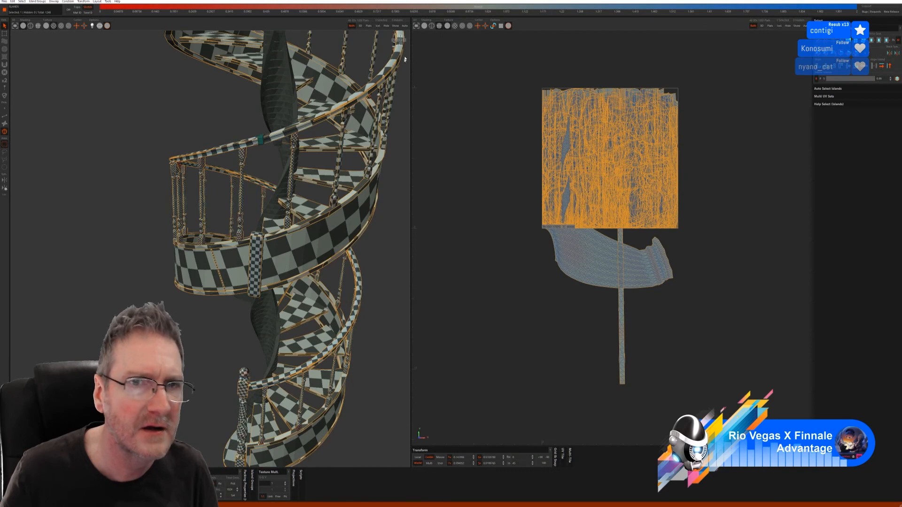
click(378, 25)
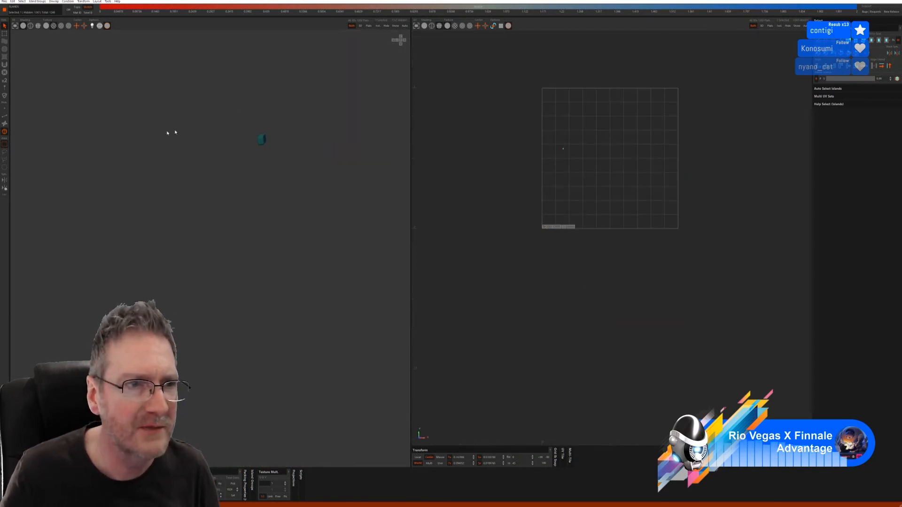
- Unwrap and pack the isolated handrail block with Box auto seams, then redisplay the full model
key(F2)
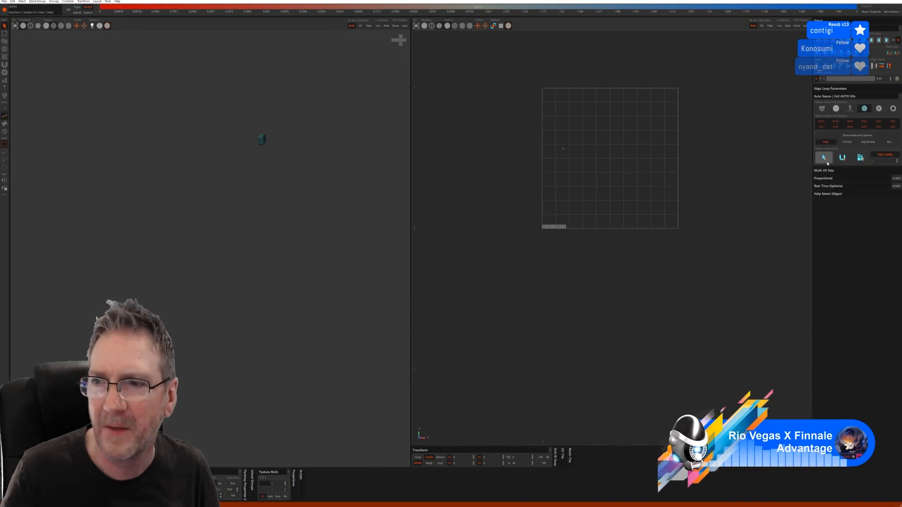
click(824, 158)
click(842, 158)
click(860, 158)
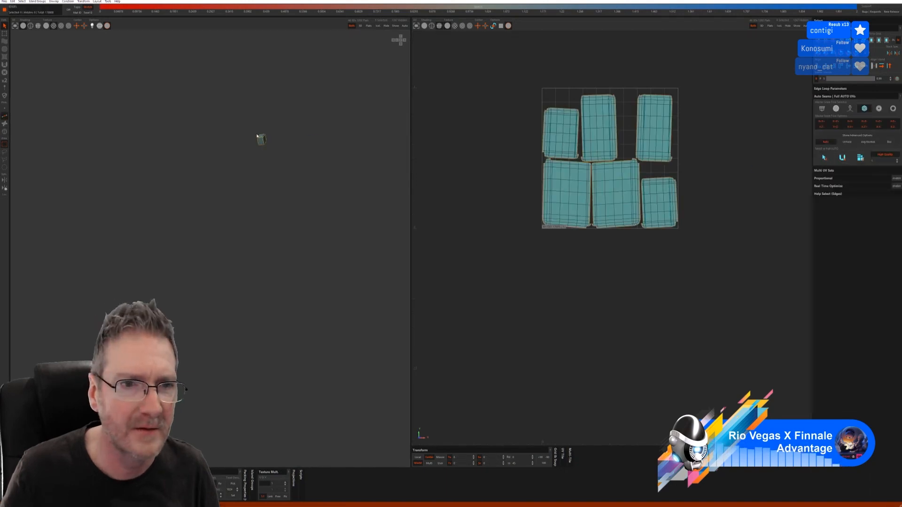
click(396, 26)
key(f)
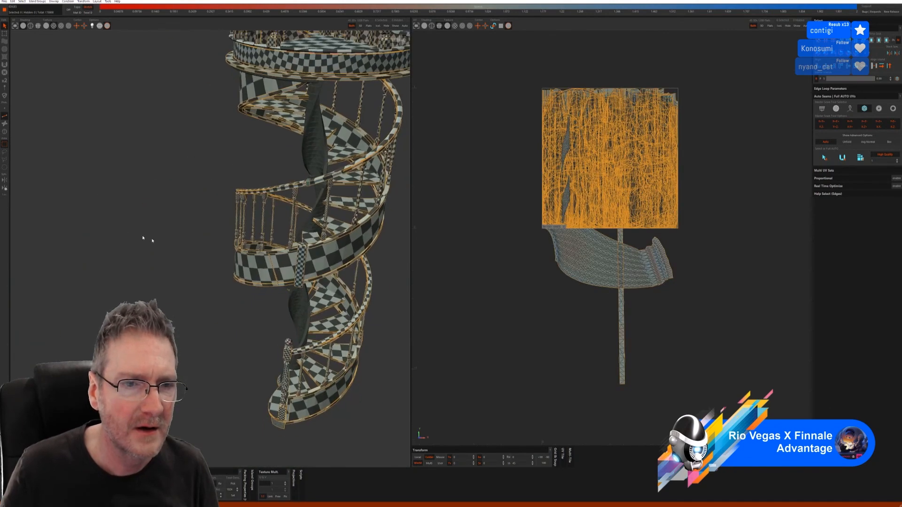
- Save the unwrapped staircase over the existing SpiralStairs.fbx file in the bridge's temporary folder
click(4, 1)
click(19, 34)
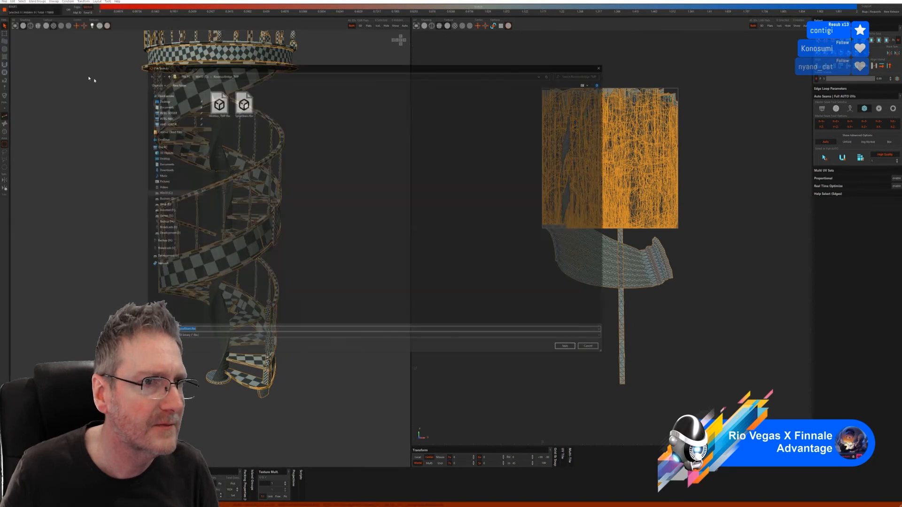
double_click(241, 102)
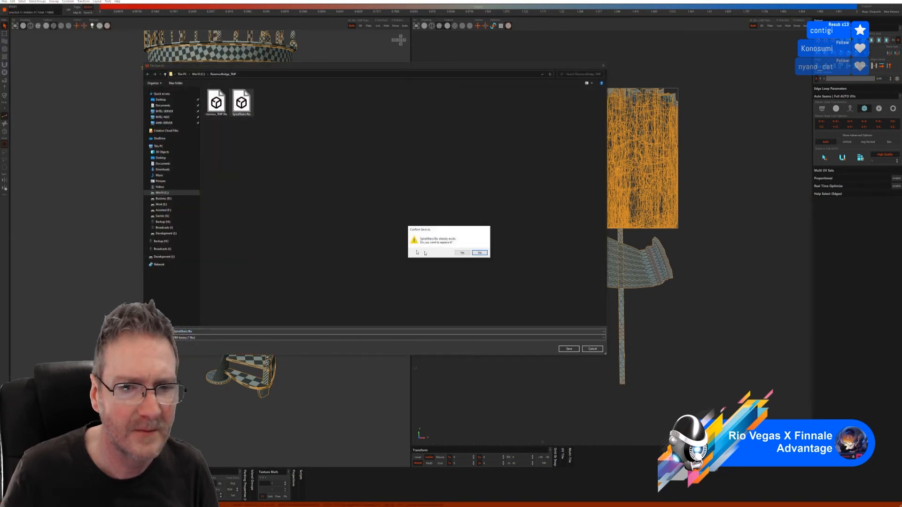
click(464, 253)
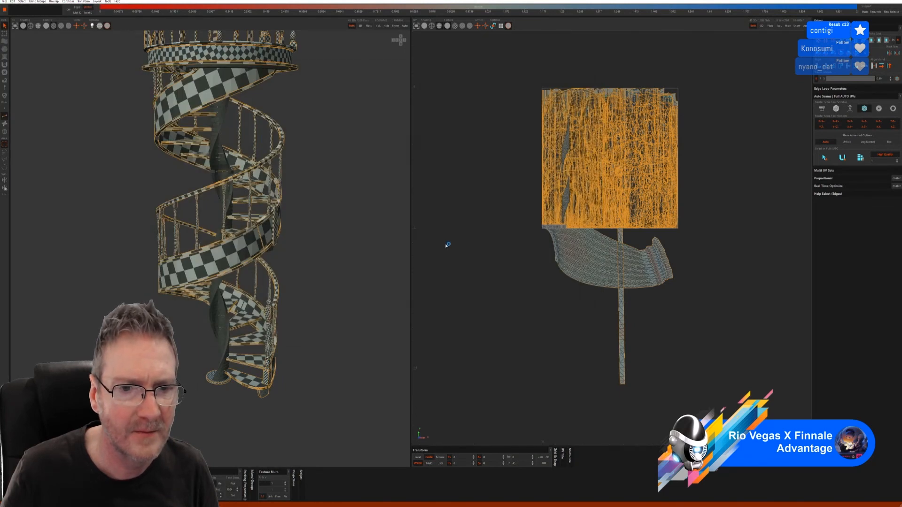
click(5, 3)
click(19, 30)
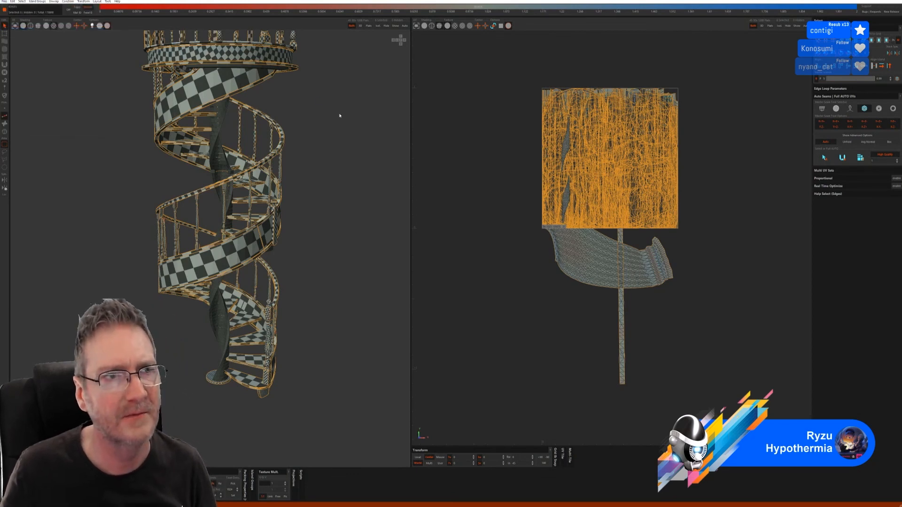
click(4, 3)
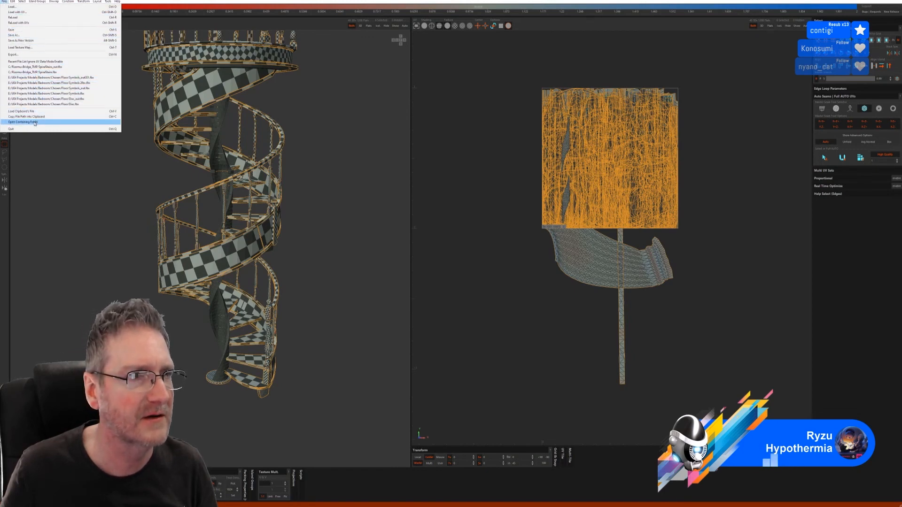
click(353, 91)
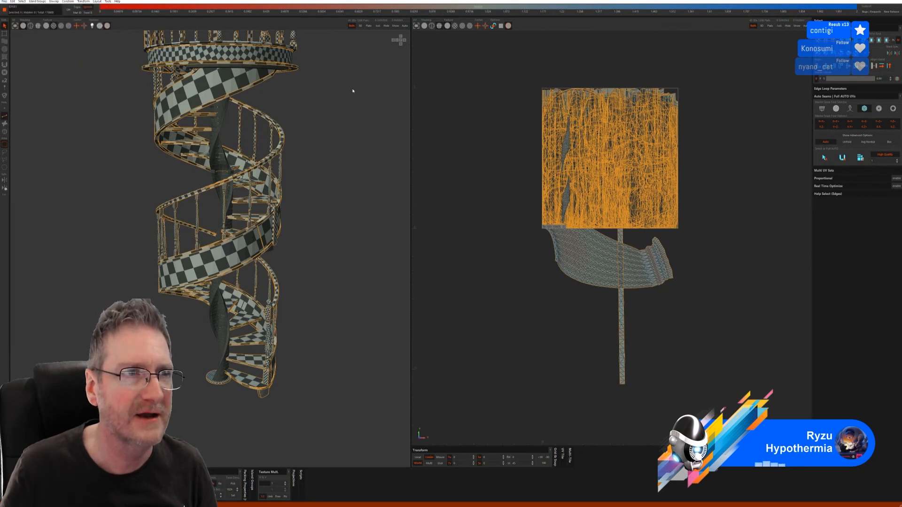
click(4, 2)
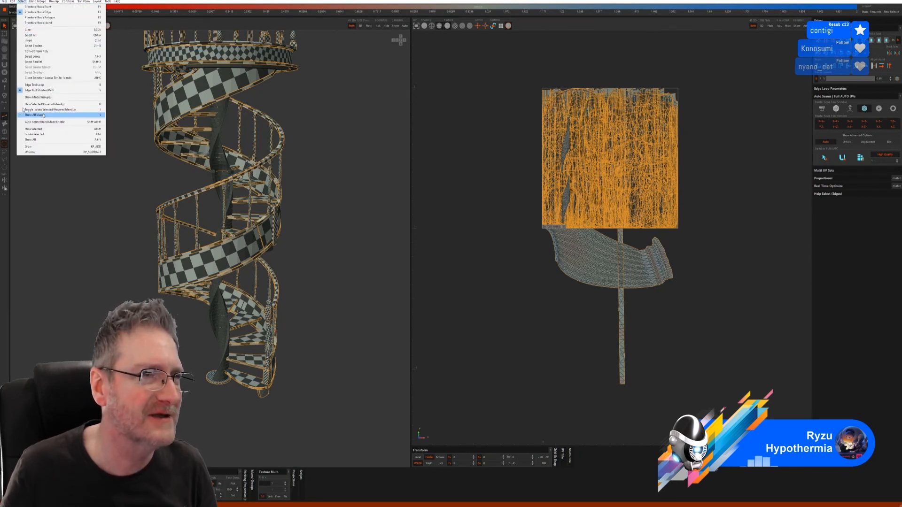
click(317, 118)
- Switch to 3ds Max and close the floating bridge dialog
key(alt+Tab)
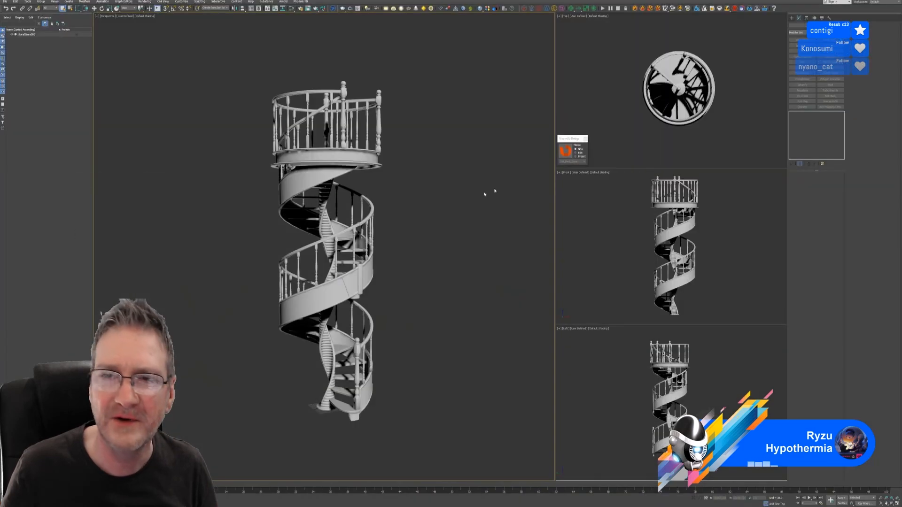
click(585, 139)
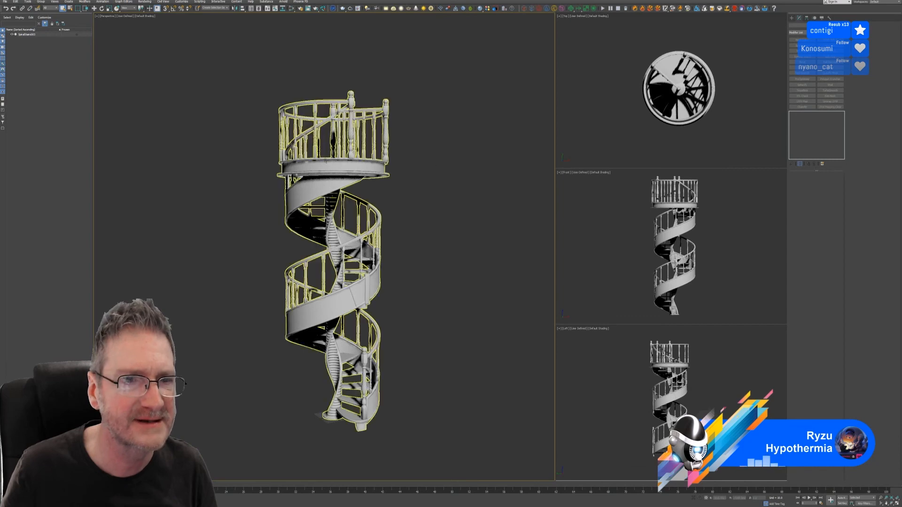
click(338, 131)
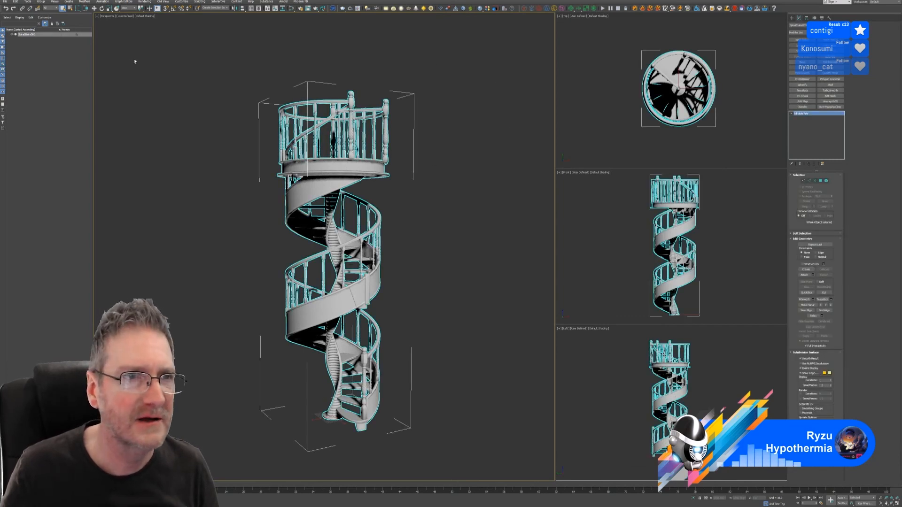
click(436, 62)
click(4, 2)
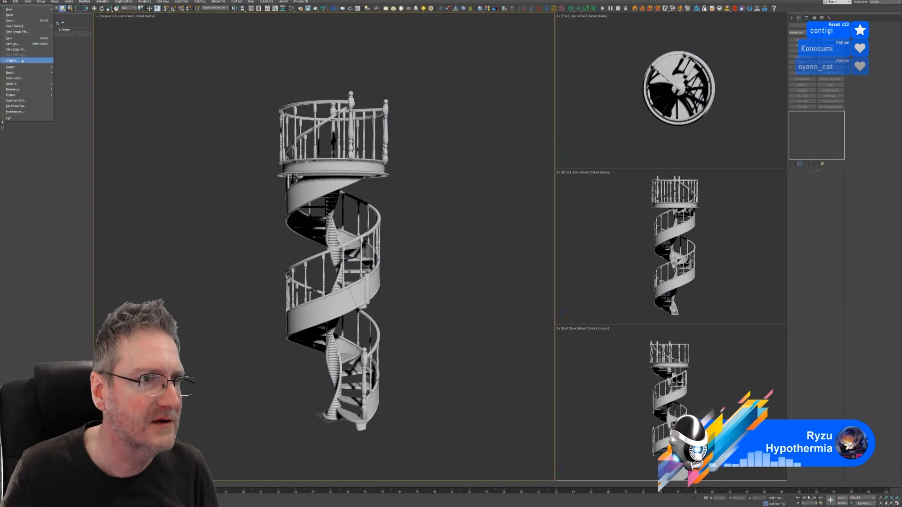
mouse_move(29, 72)
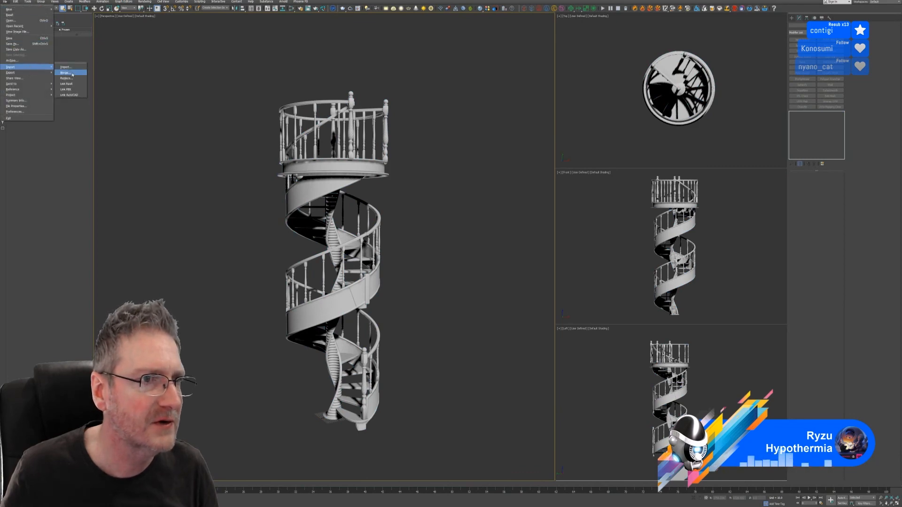
click(66, 72)
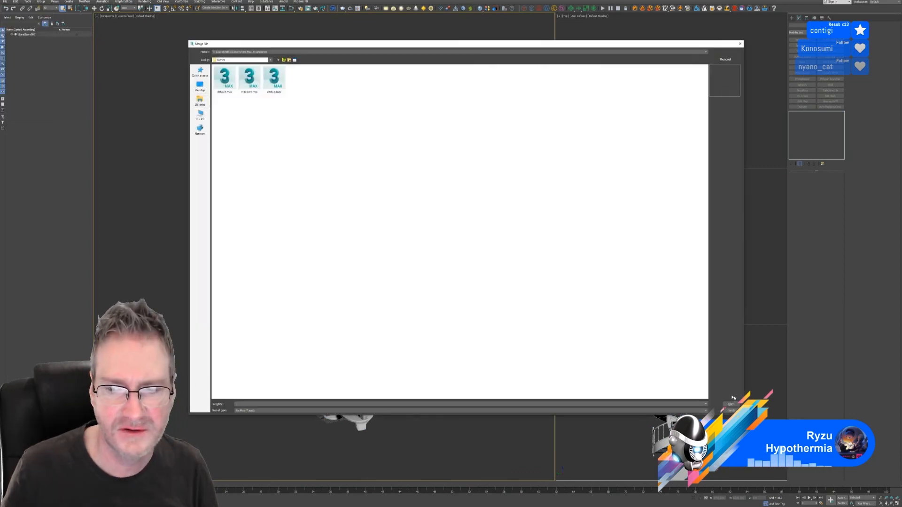
click(731, 411)
- Import SpiralStairs_out.fbx from the bridge's temporary folder on the C drive, keeping the default FBX import settings
click(5, 2)
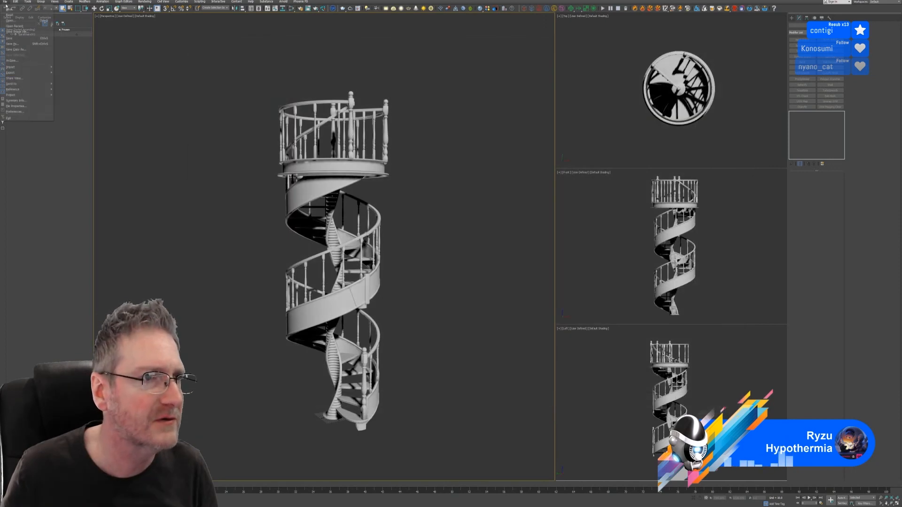
mouse_move(28, 67)
click(65, 68)
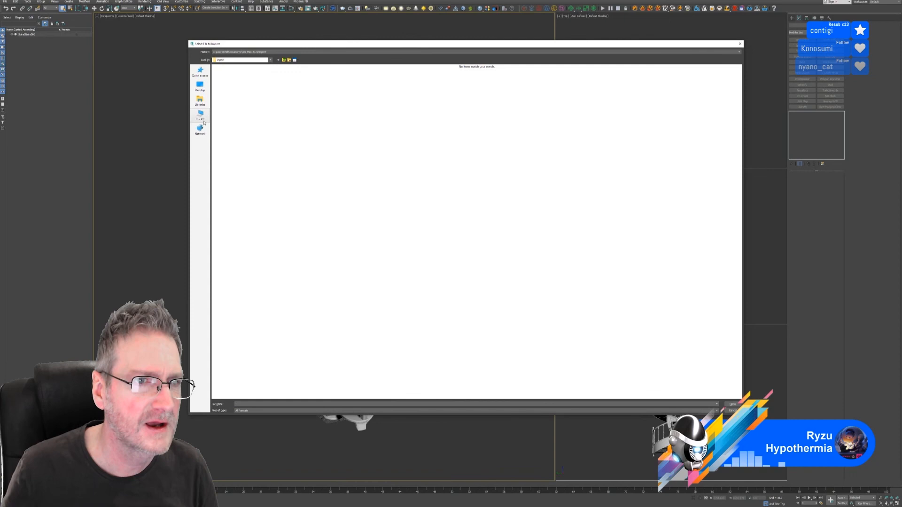
click(200, 116)
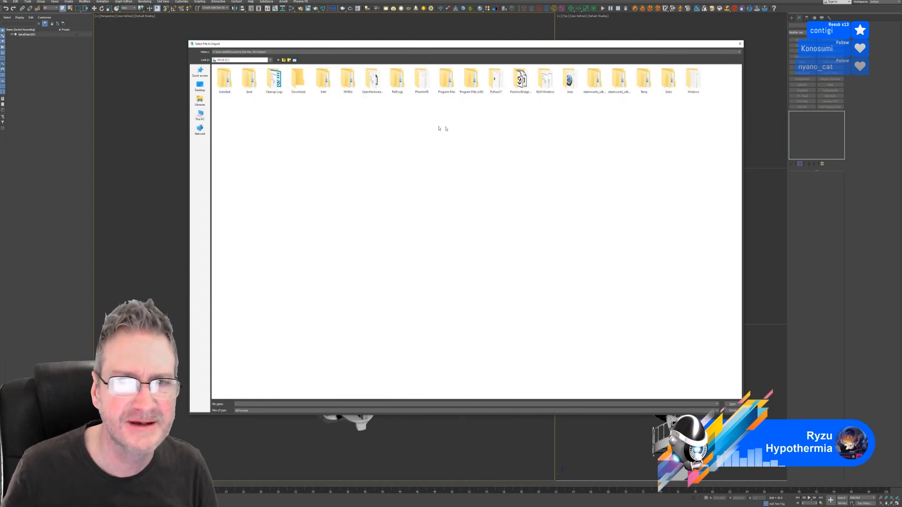
double_click(520, 79)
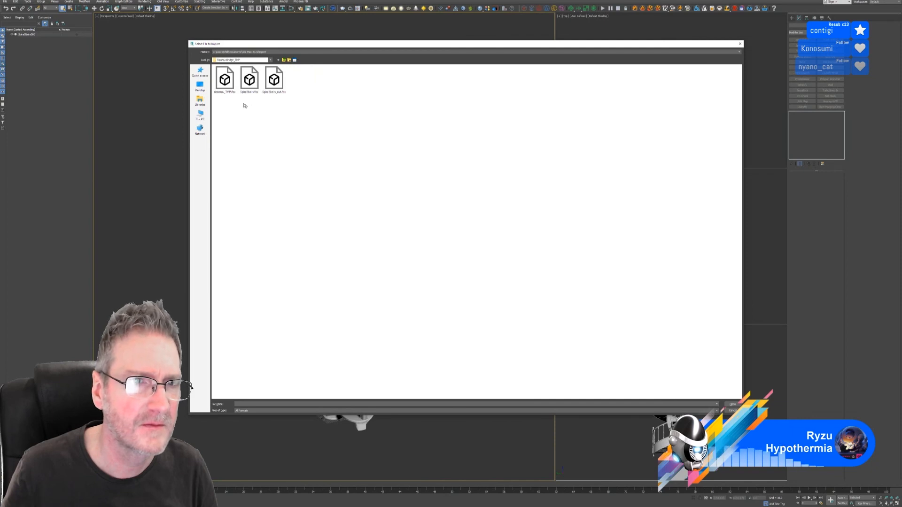
double_click(275, 80)
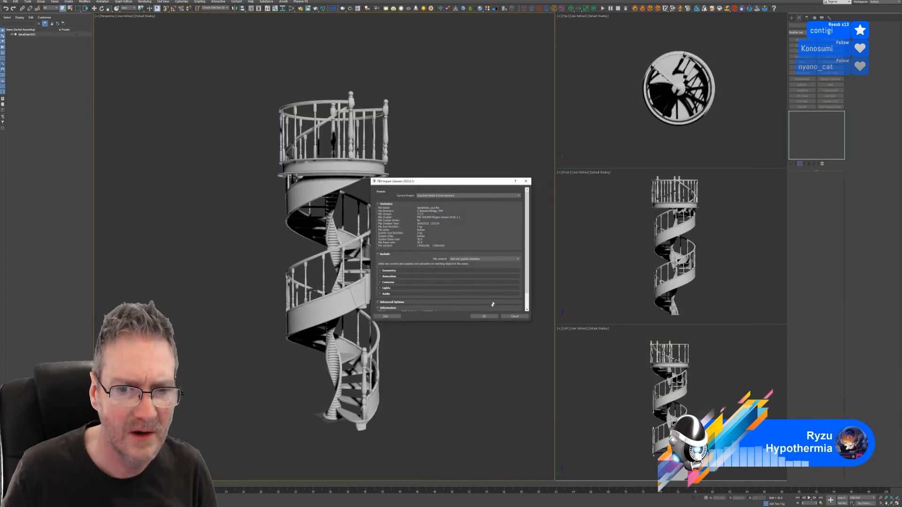
click(485, 316)
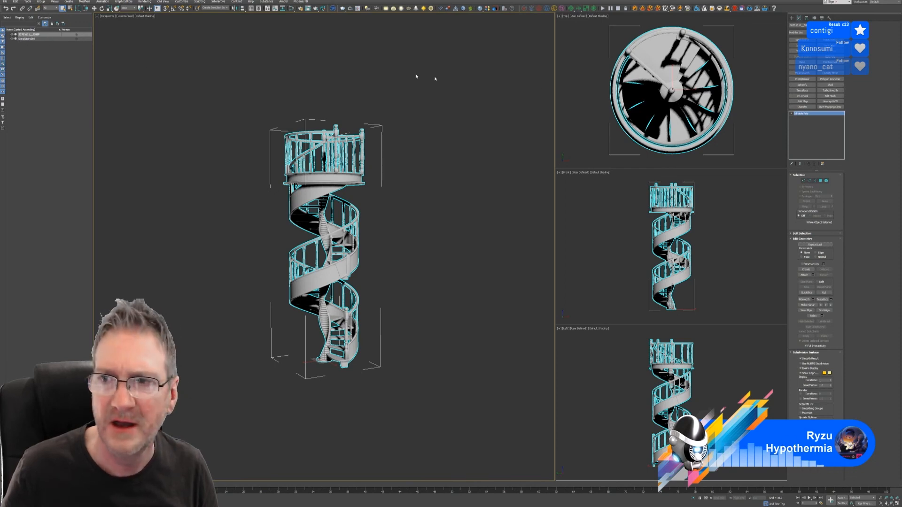
- Add an Unwrap UVW modifier to the imported staircase and check its layout in the UV editor
click(835, 102)
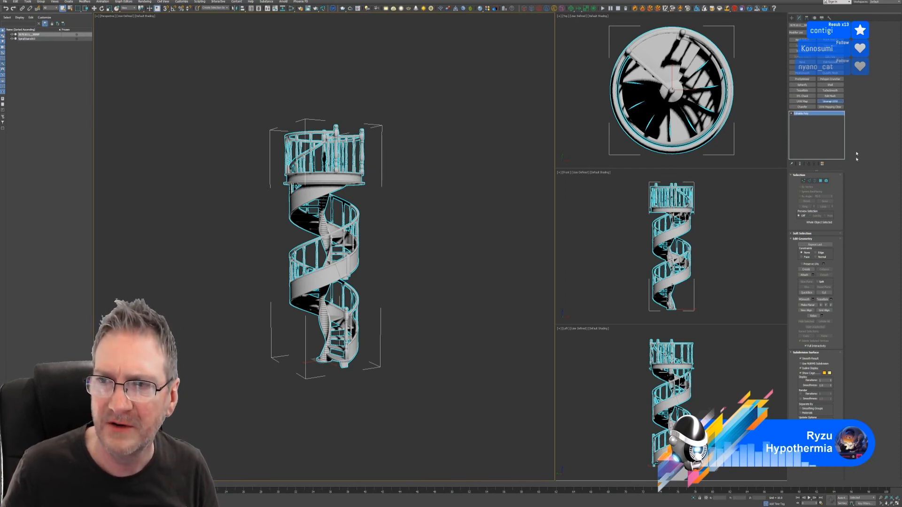
click(815, 276)
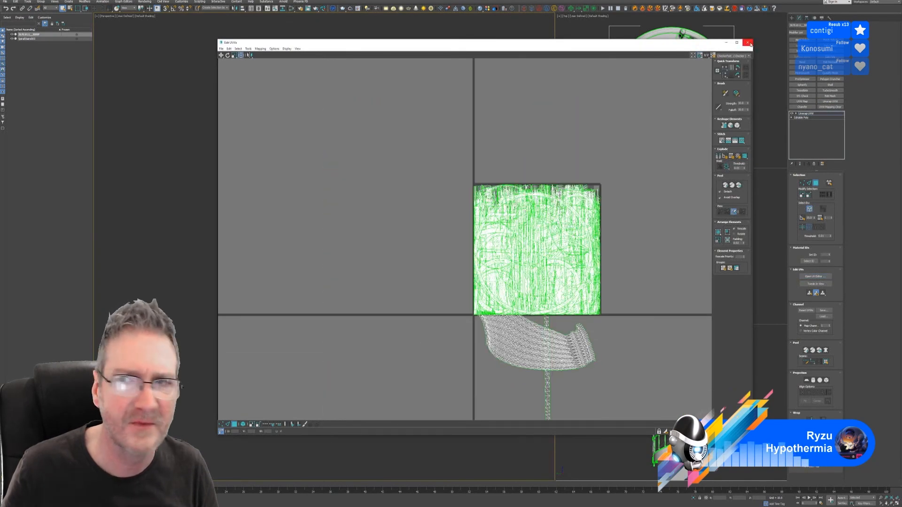
click(747, 43)
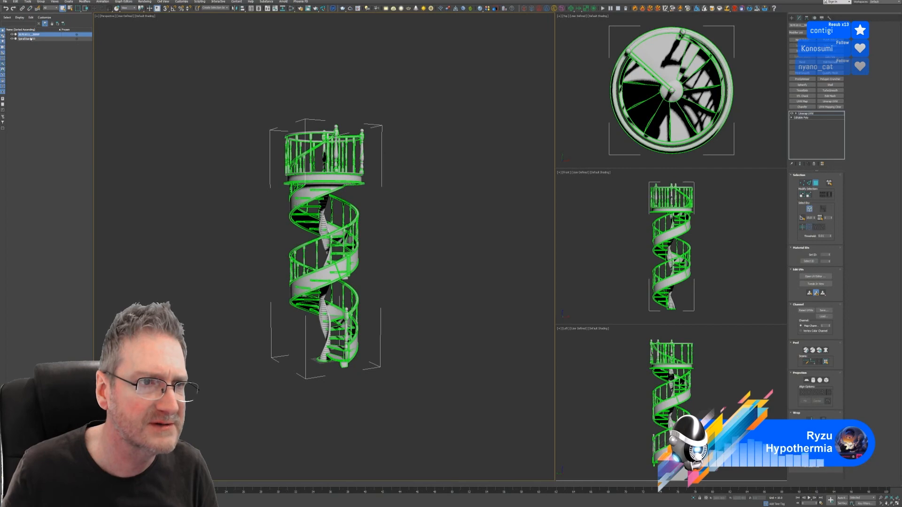
- Copy the Unwrap UVW modifier from the imported staircase's modifier stack
click(31, 39)
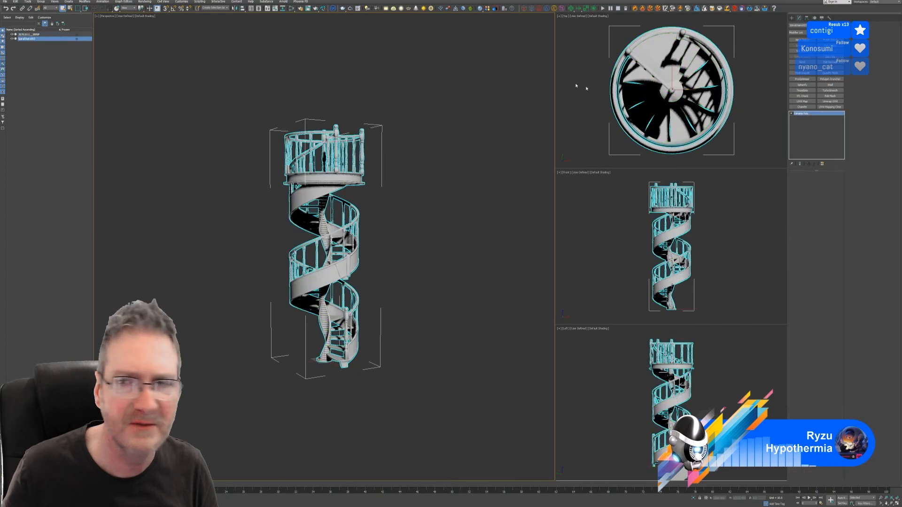
click(29, 34)
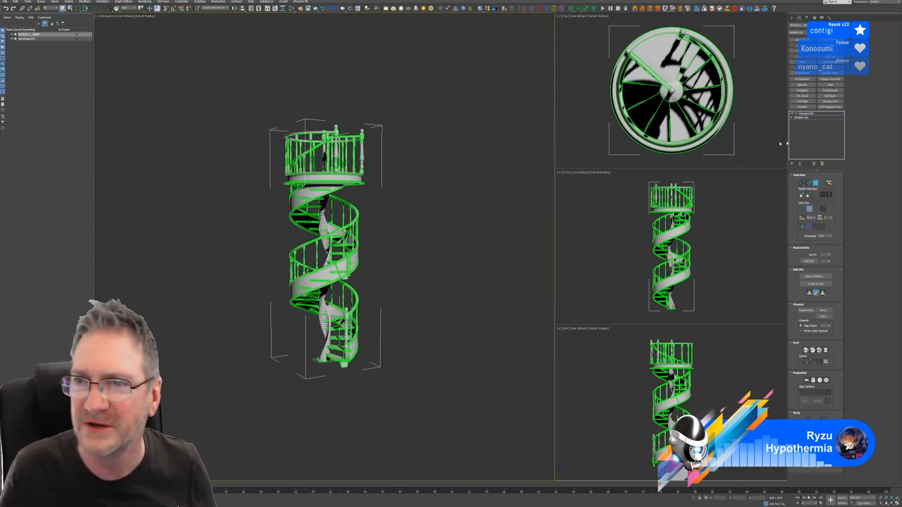
right_click(812, 115)
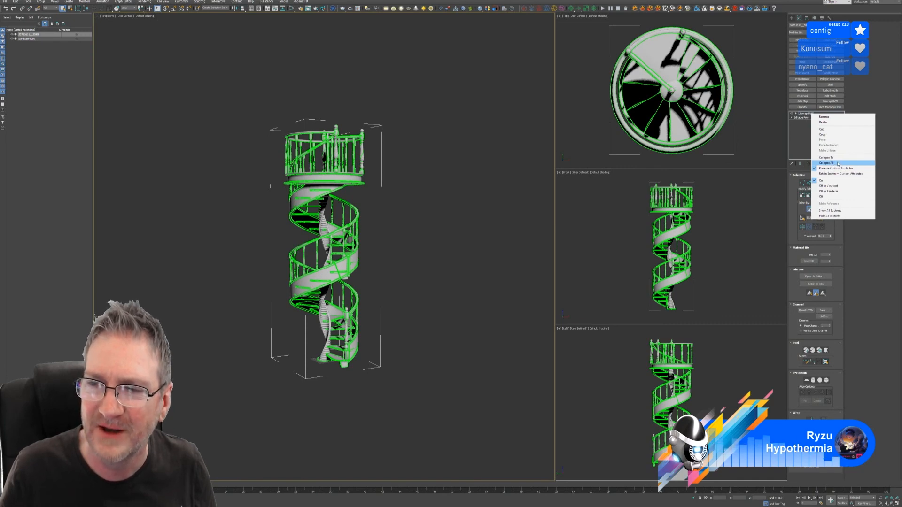
click(797, 146)
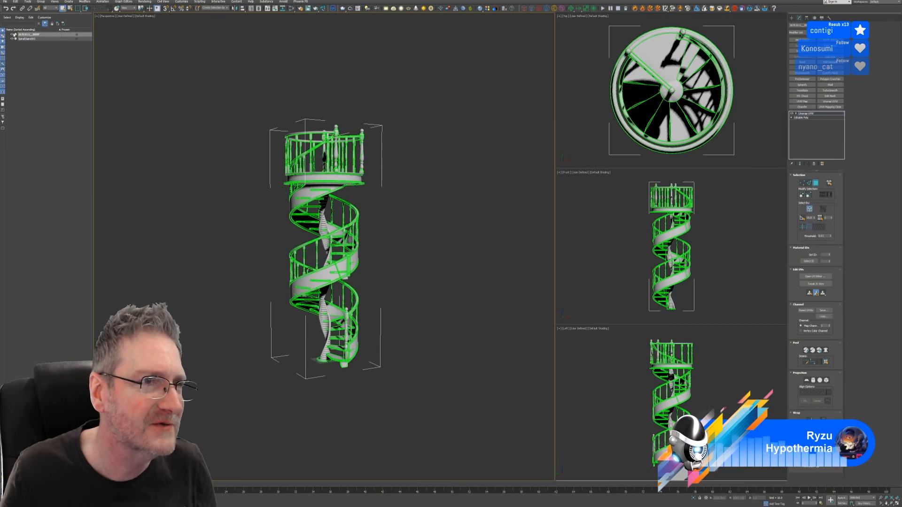
- Hide the imported staircase and clear the selection
click(14, 35)
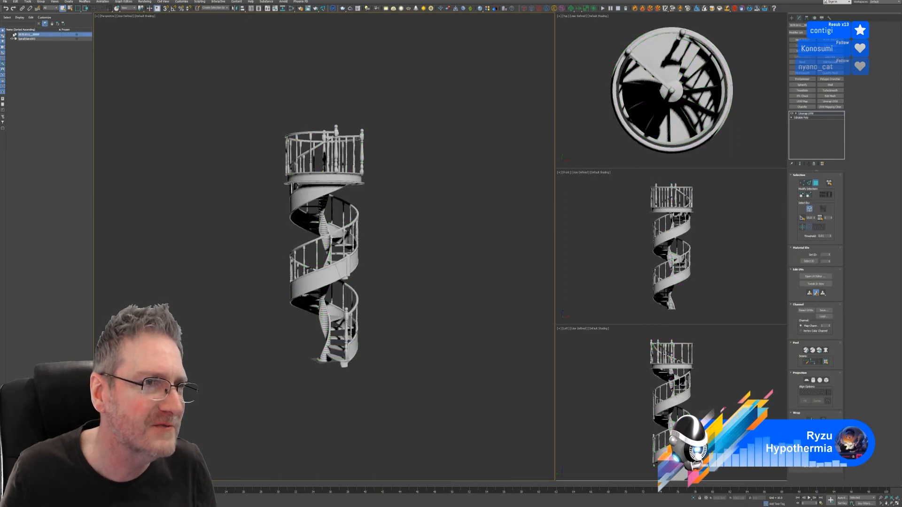
click(323, 180)
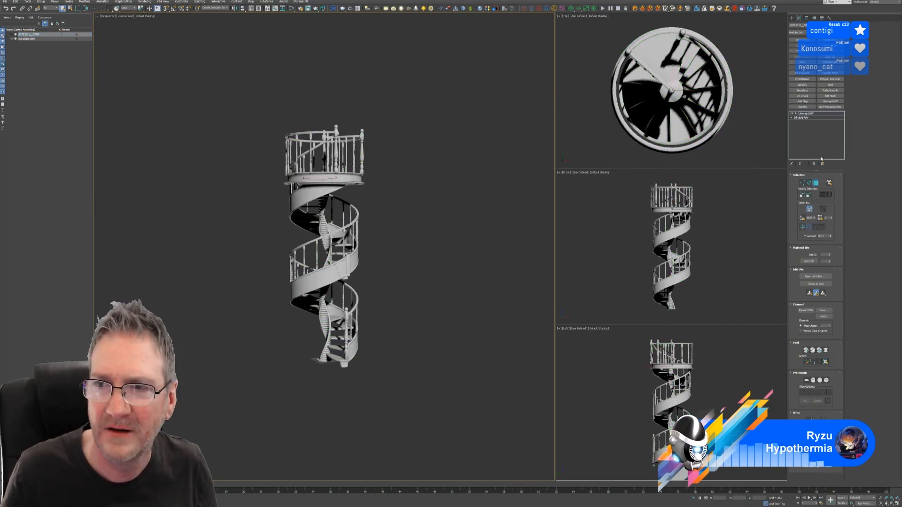
click(817, 184)
click(461, 163)
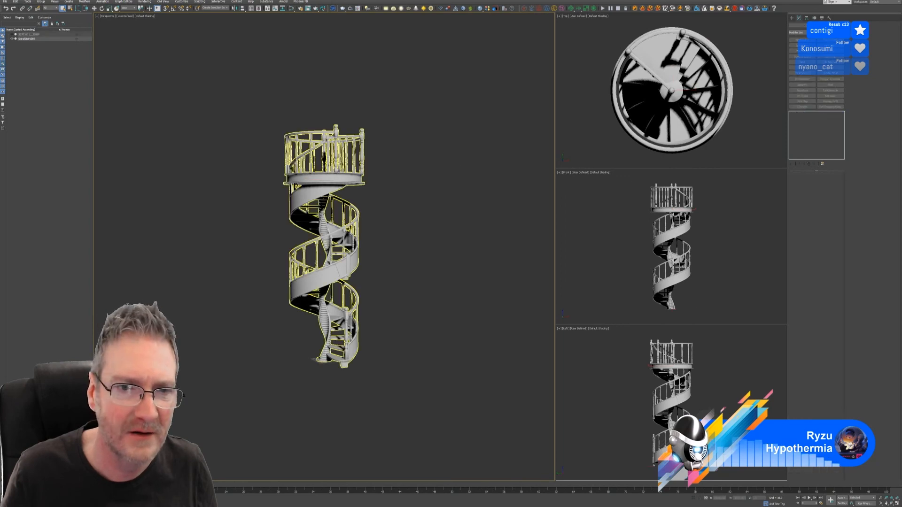
- Paste the Unwrap UVW modifier onto the original staircase's Editable Poly and open its UVs in the editor
click(347, 180)
right_click(815, 115)
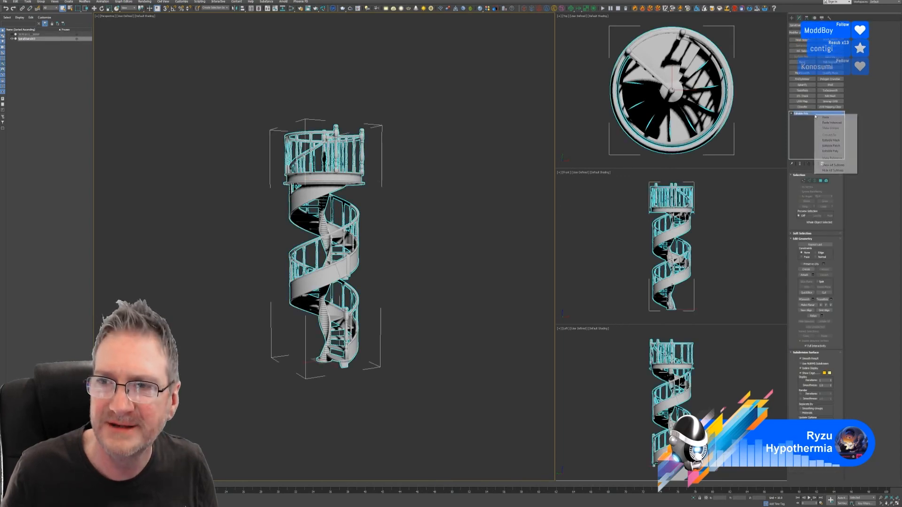
click(836, 118)
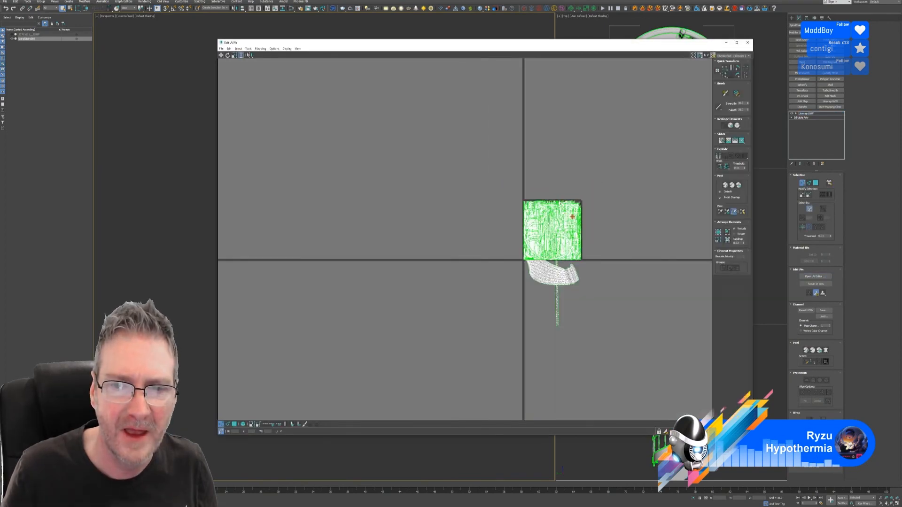
- Select all UV polygons and pack them with Fill Holes enabled and Rotate Clusters disabled
drag(364, 148, 583, 358)
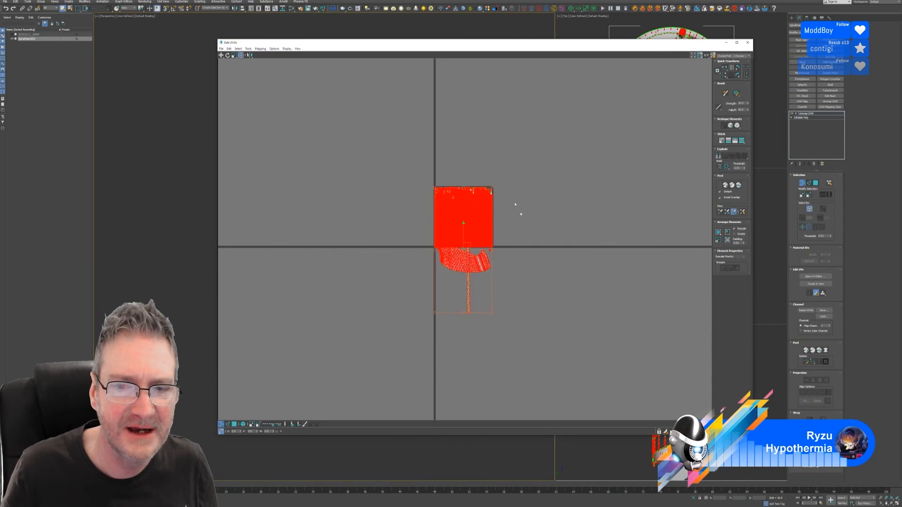
click(237, 425)
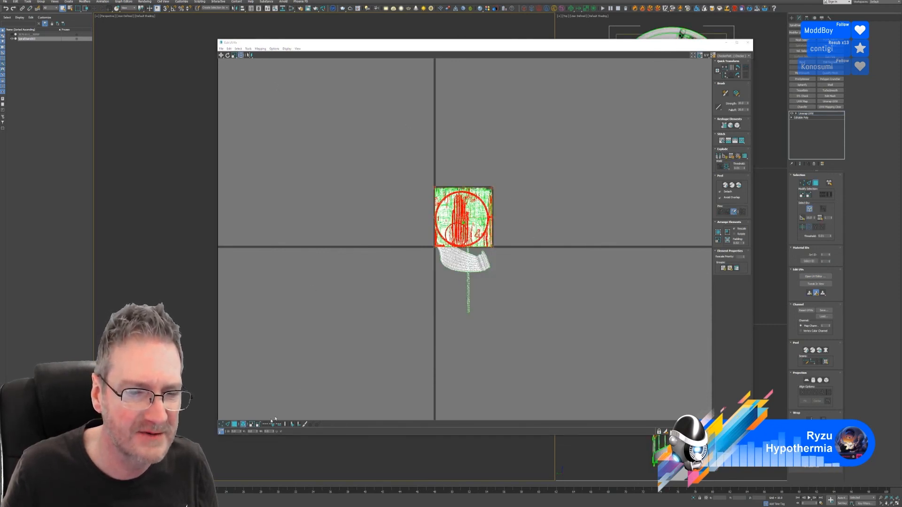
drag(362, 131, 577, 386)
click(248, 49)
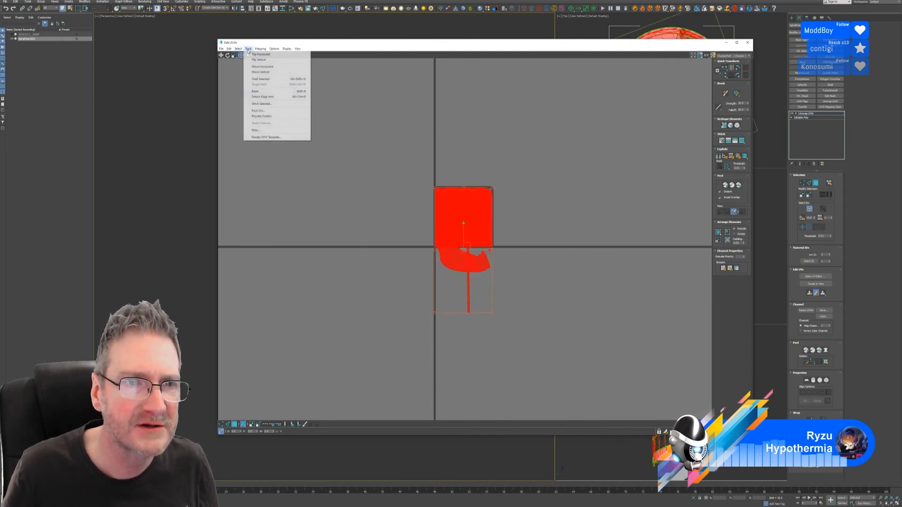
click(258, 111)
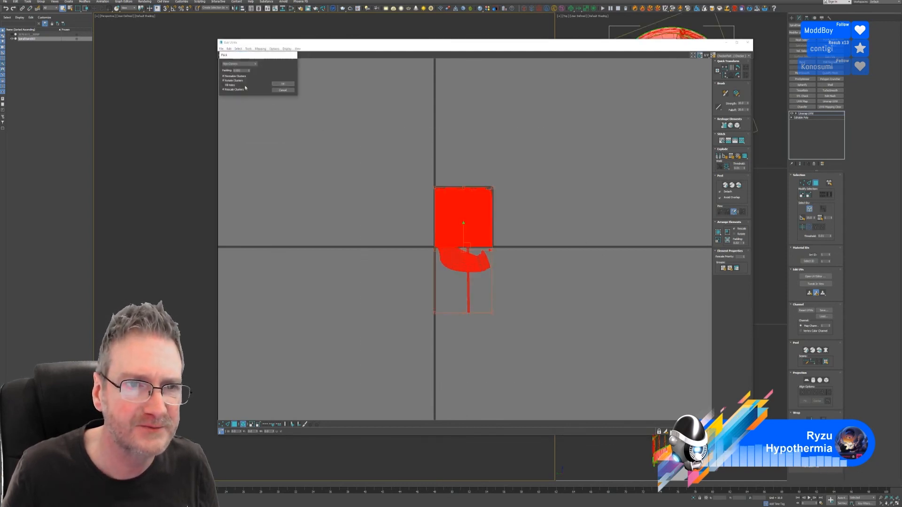
click(229, 86)
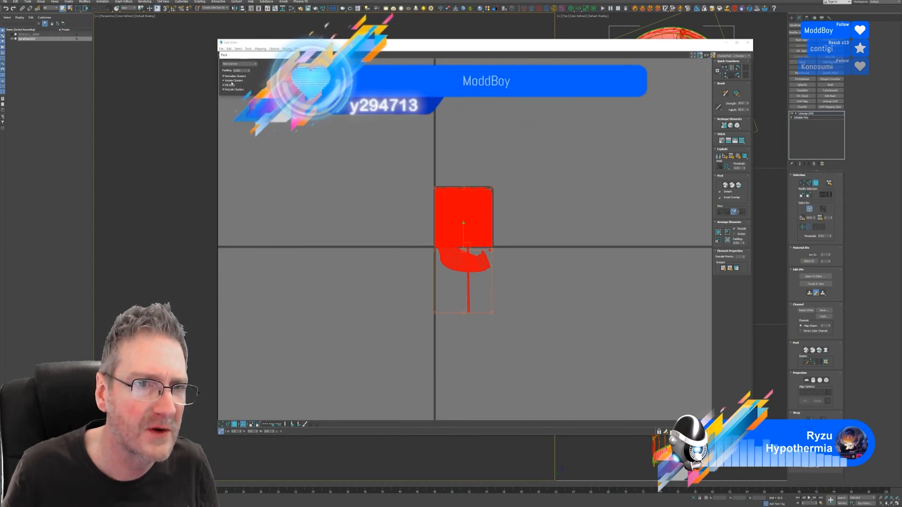
click(231, 81)
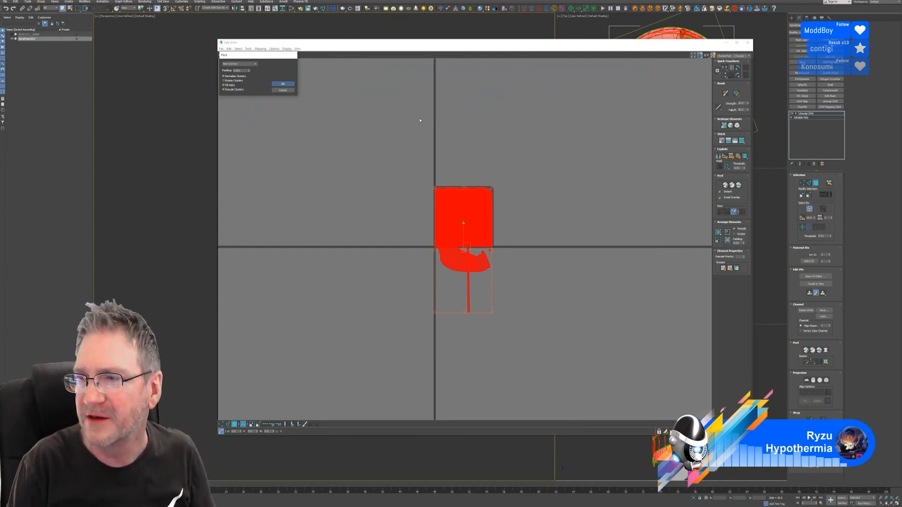
key(Return)
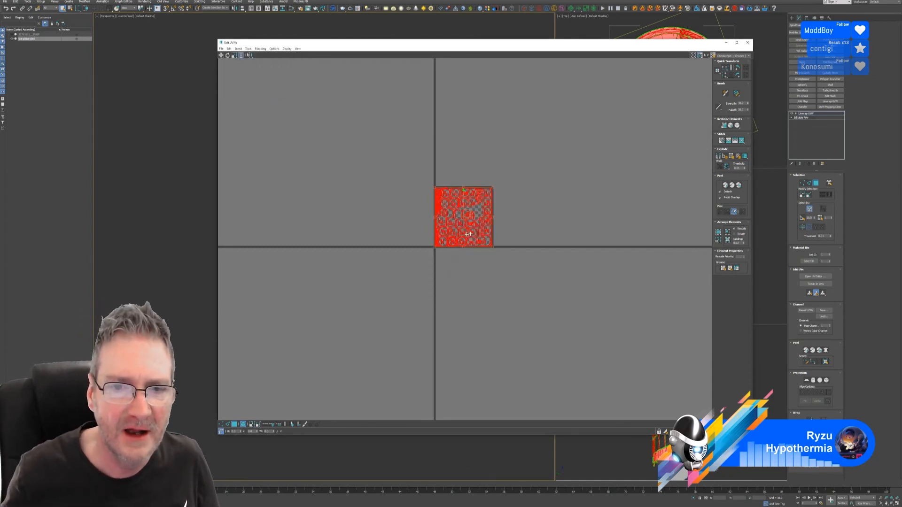
- Inspect the packed UV layout, close the editor and turn off the green seam display on the staircase
scroll(466, 233, up, 5)
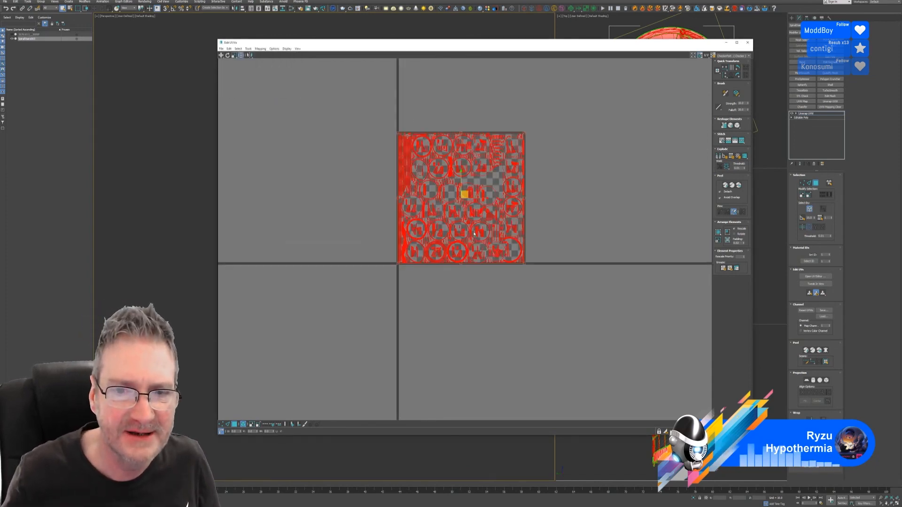
click(747, 42)
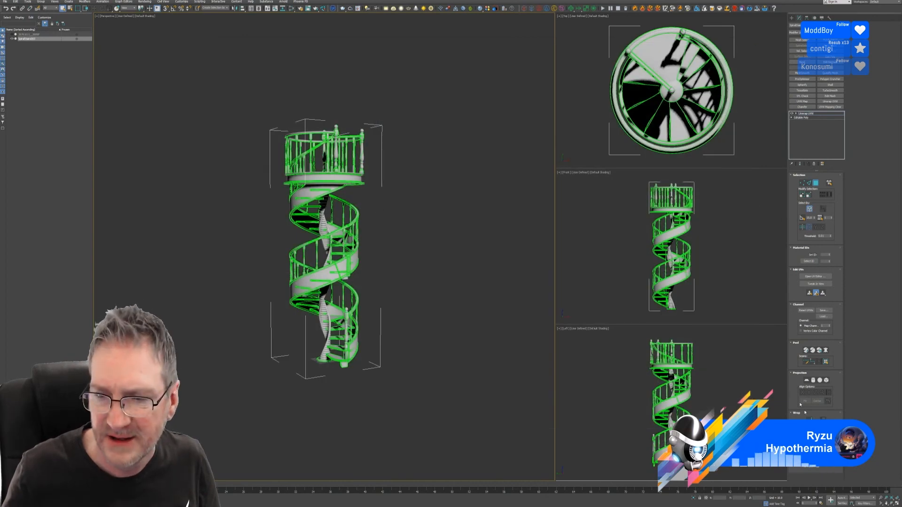
click(802, 444)
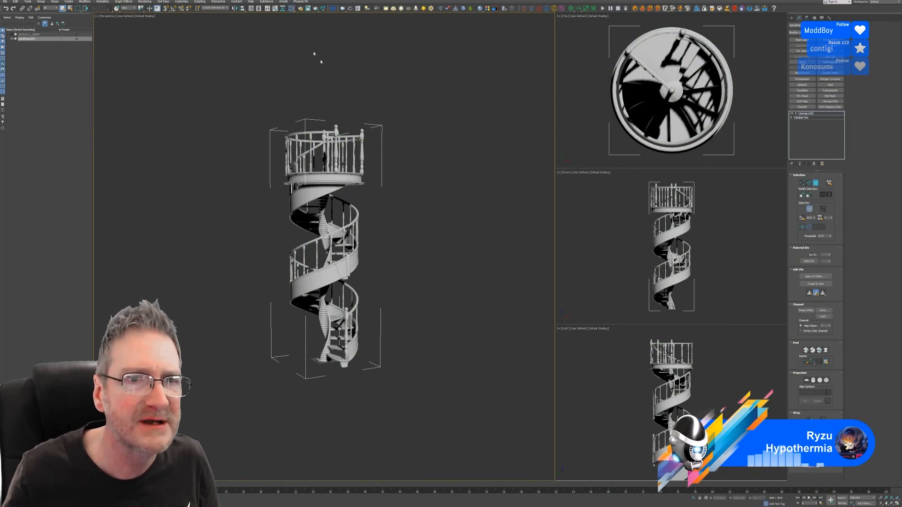
- Add a Checker map in the Slate Material Editor and set its U and V tiling to 50
key(m)
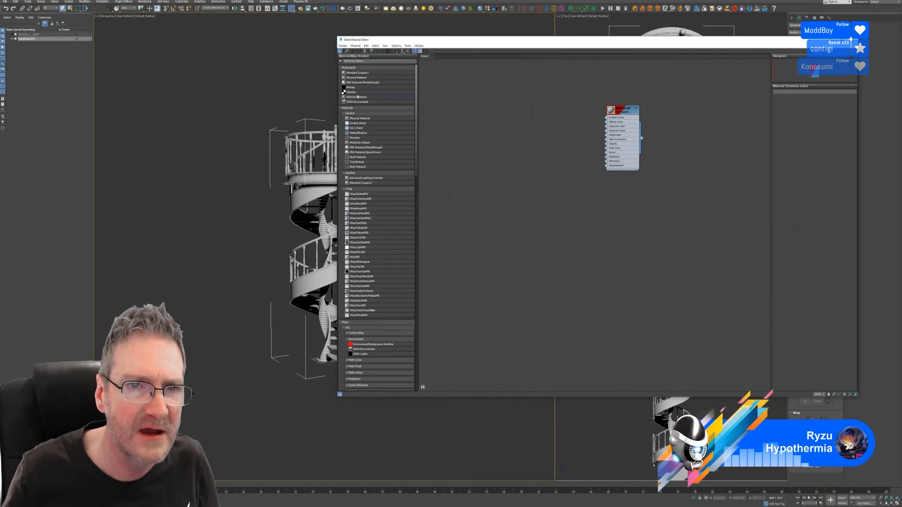
drag(355, 93, 529, 123)
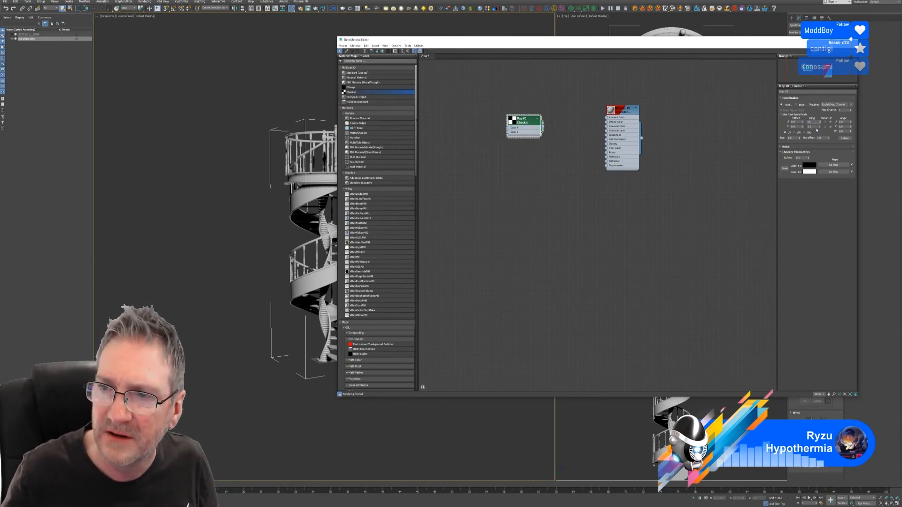
text(50)
key(Tab)
text(50)
key(Return)
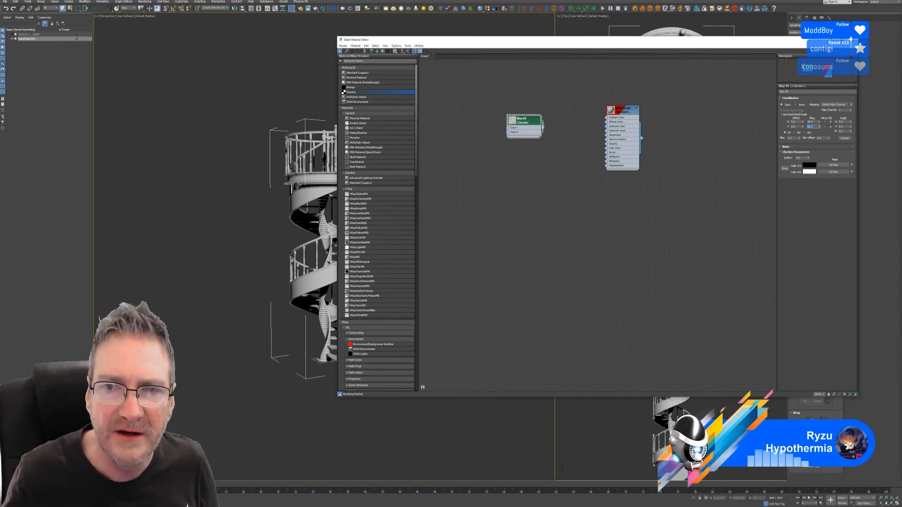
- Connect the Checker map to the material's Diffuse Color and examine the checker pattern on the spiral staircase for stretching
drag(543, 127, 595, 128)
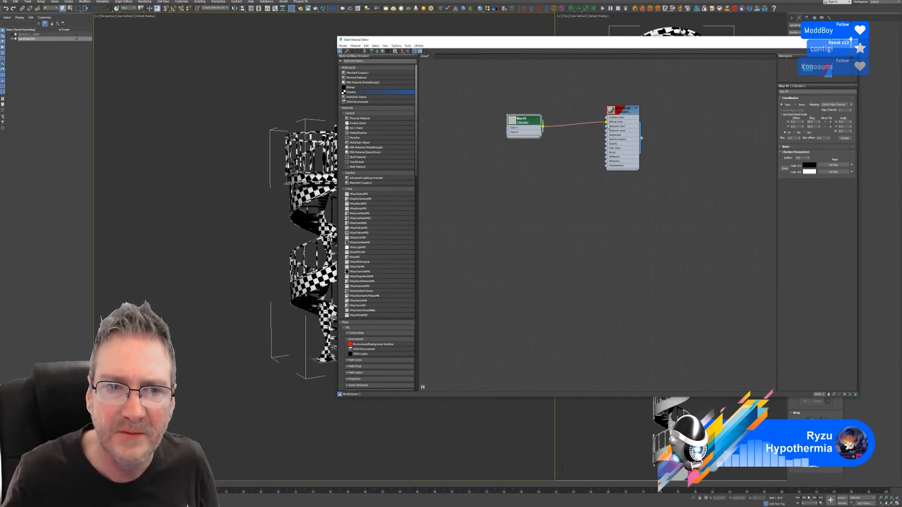
key(m)
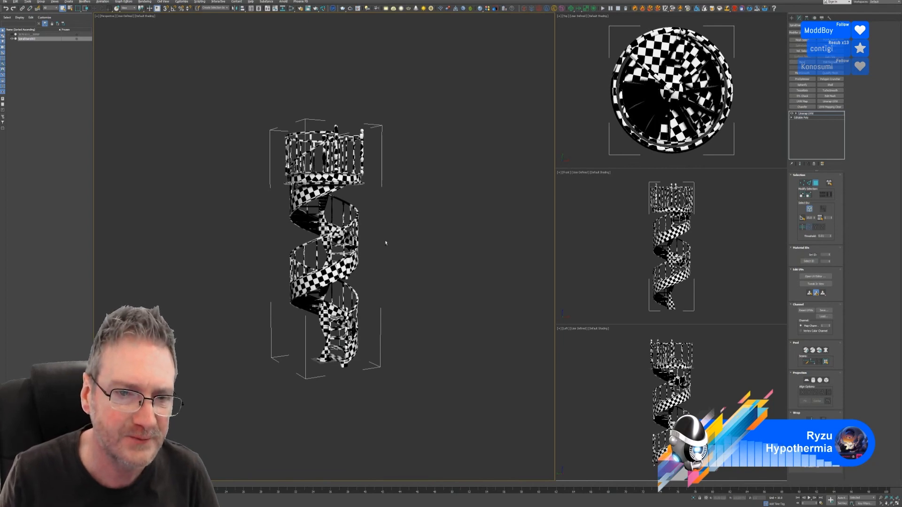
alt+middle_drag(385, 243, 364, 232)
scroll(314, 258, up, 5)
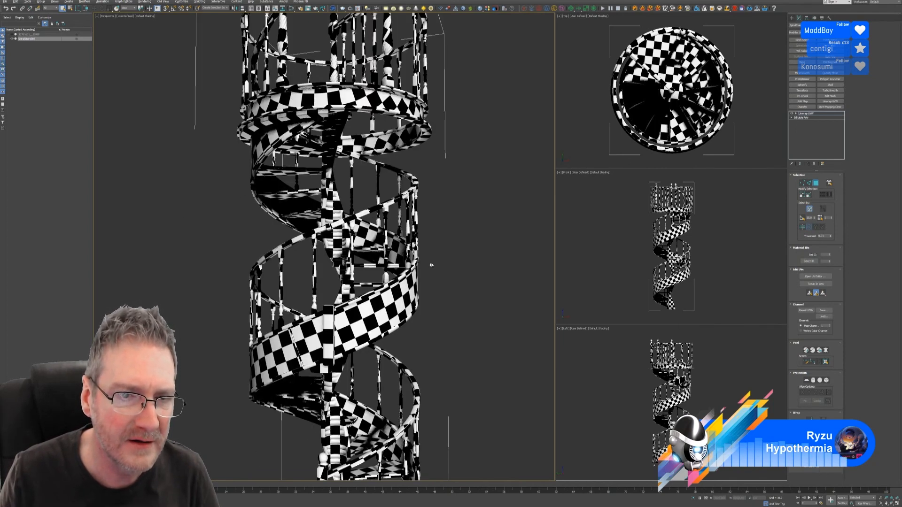
alt+middle_drag(432, 265, 428, 270)
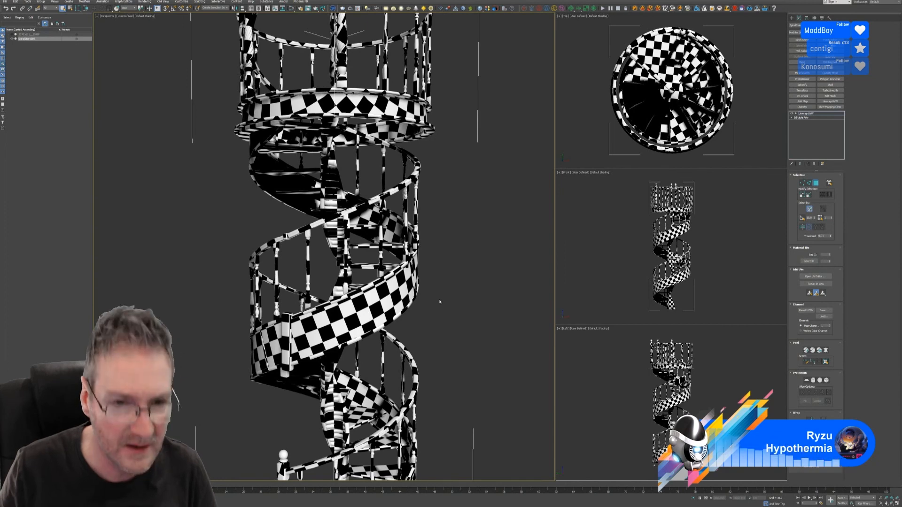
alt+middle_drag(150, 213, 171, 216)
scroll(176, 221, down, 5)
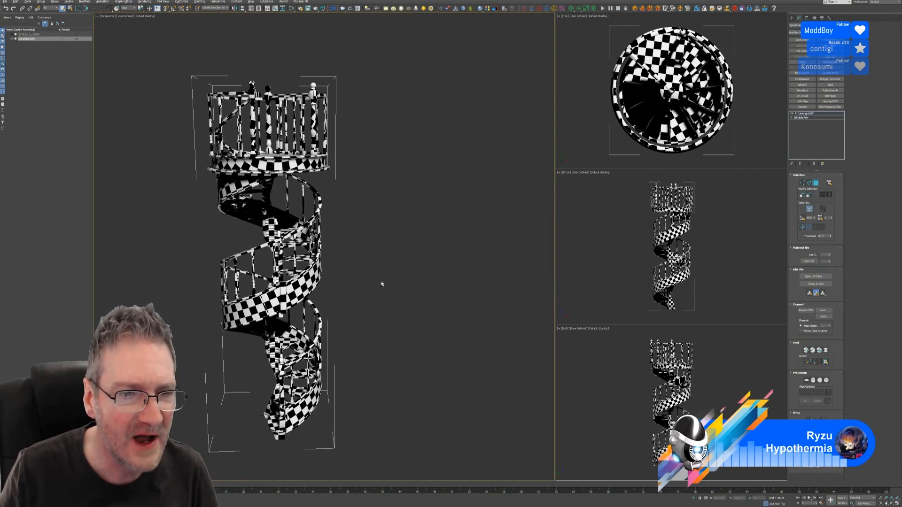
middle_drag(380, 211, 429, 195)
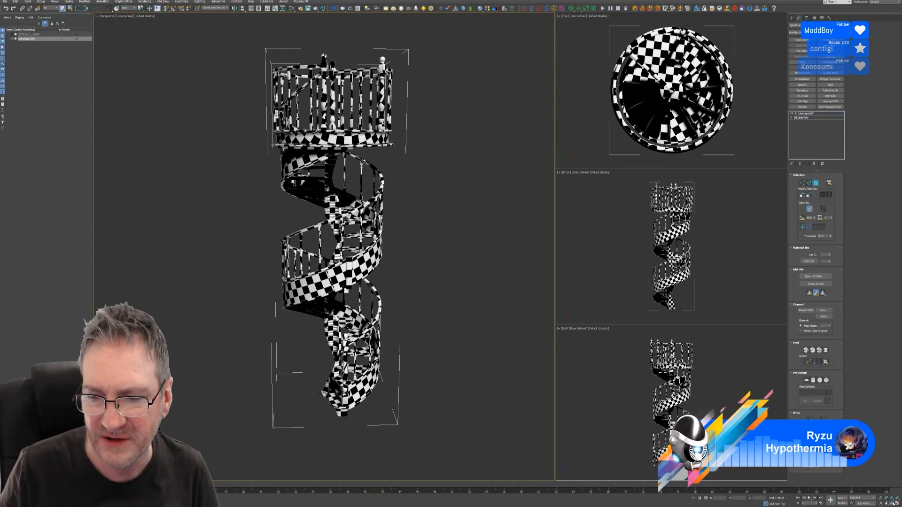
alt+middle_drag(341, 254, 379, 246)
scroll(353, 216, up, 5)
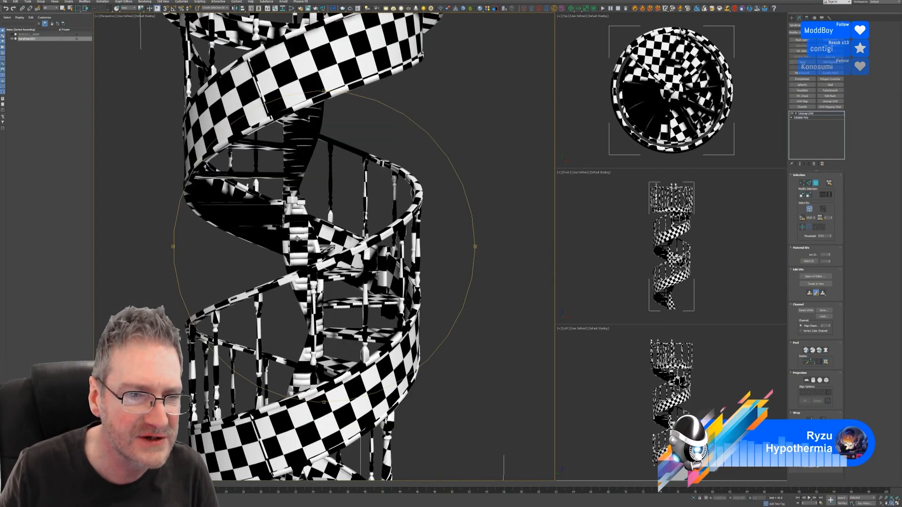
alt+middle_drag(297, 239, 348, 234)
alt+middle_drag(330, 315, 365, 259)
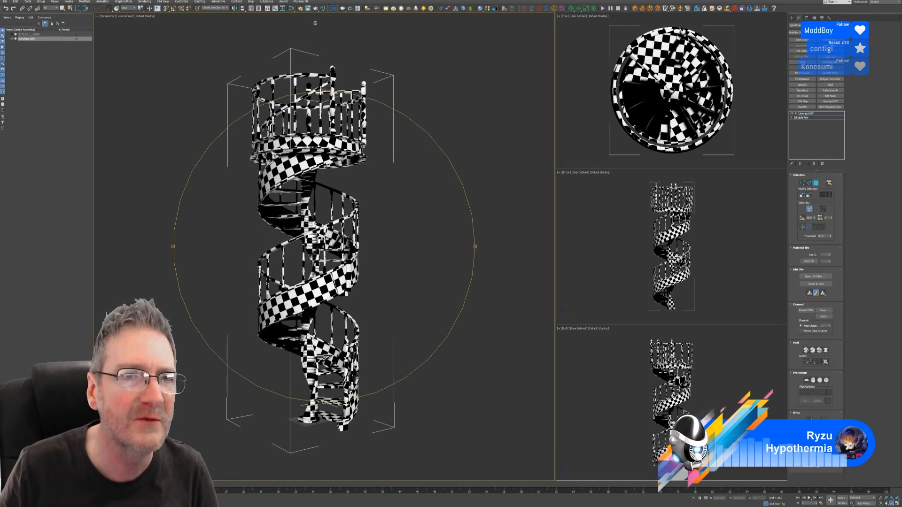
- Disconnect the Checker map from the material's Diffuse Color and return to the plain grey staircase
click(294, 9)
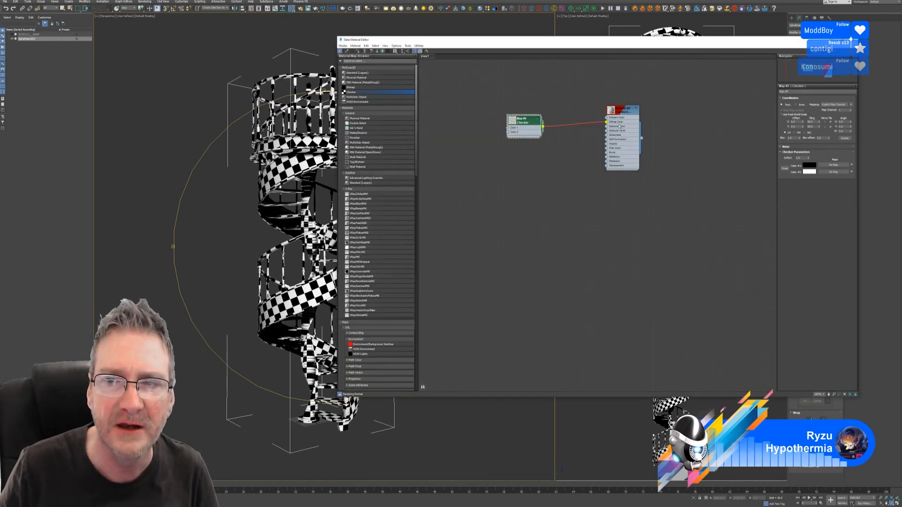
drag(606, 123, 591, 129)
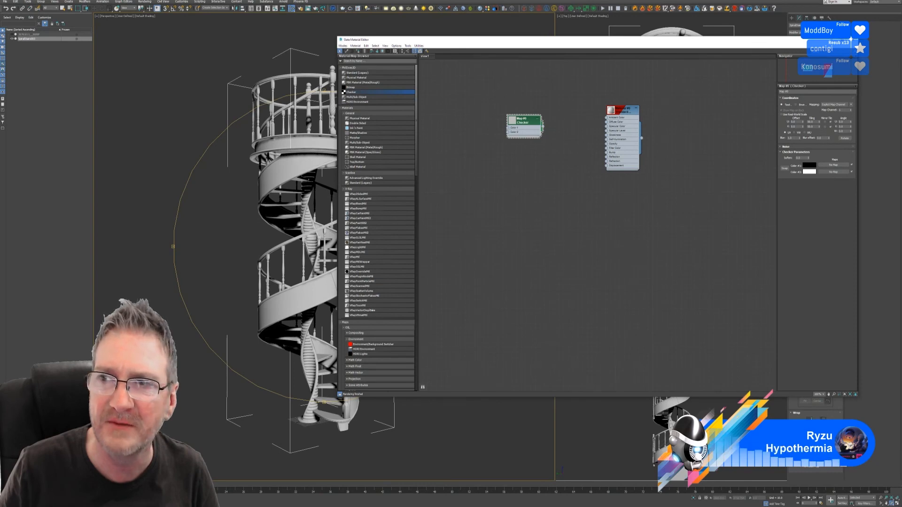
key(m)
alt+middle_drag(316, 263, 341, 210)
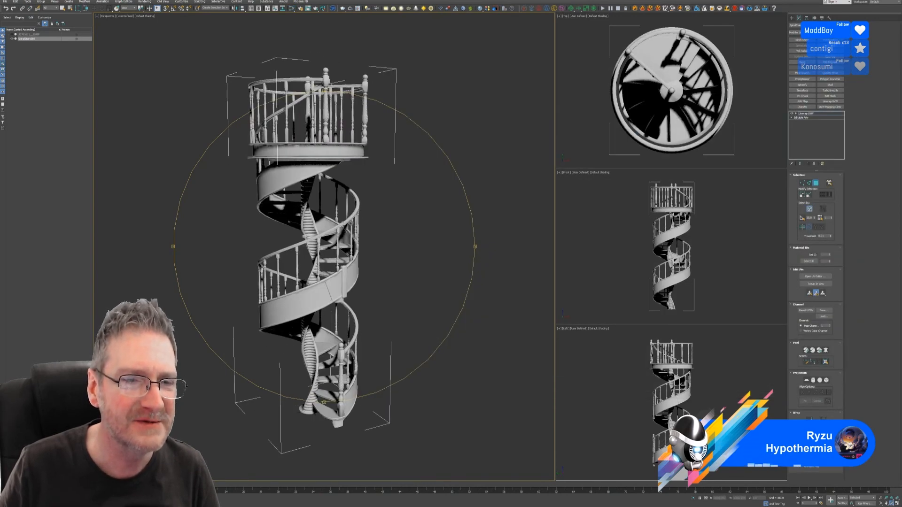
- Delete the imported unwrapped copy of the staircase from the scene and select the remaining original staircase
click(47, 78)
click(34, 34)
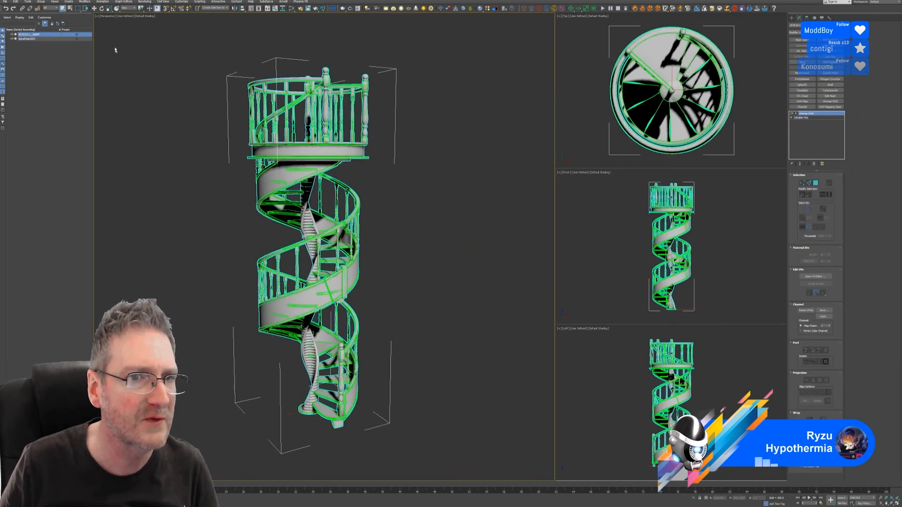
click(100, 41)
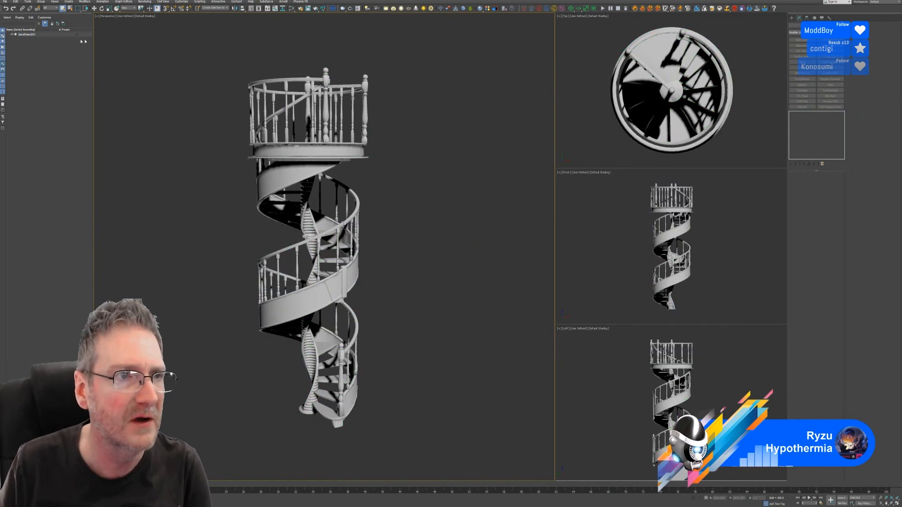
click(346, 150)
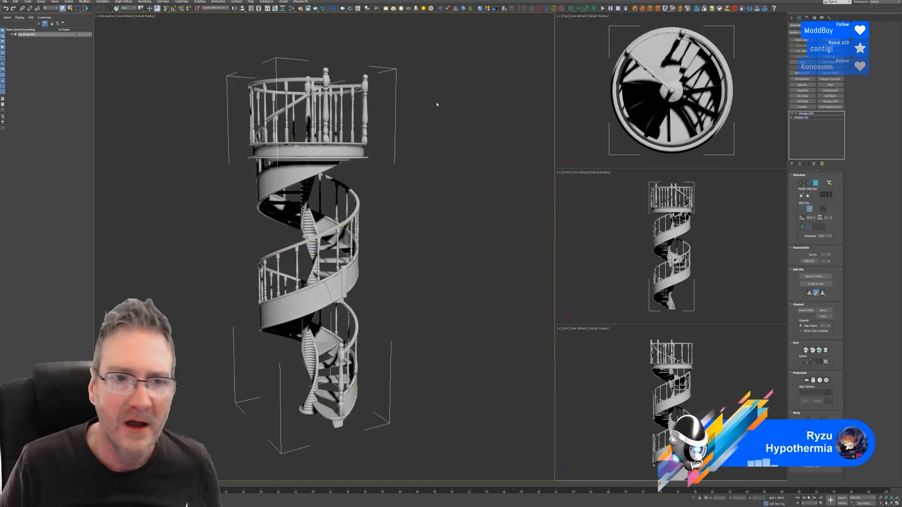
- Save the scene as a new file with the revision number in its file name changed to 6
click(4, 2)
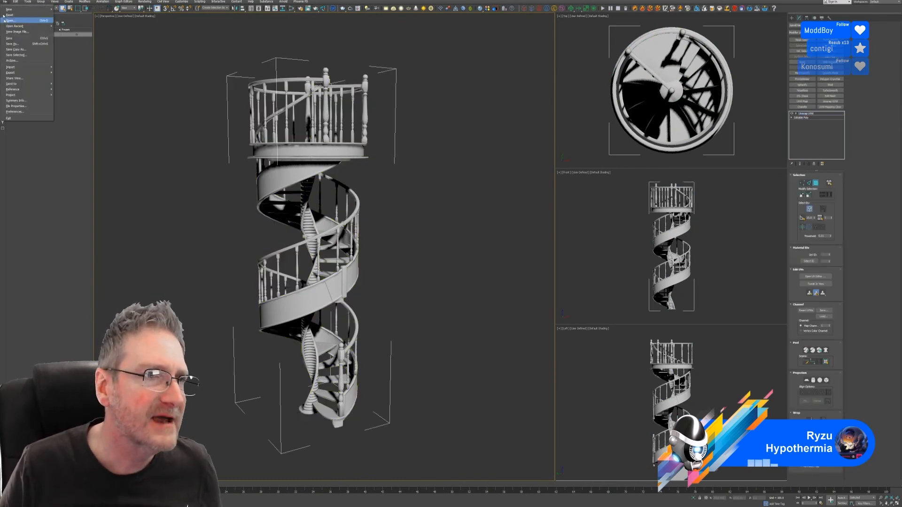
click(19, 43)
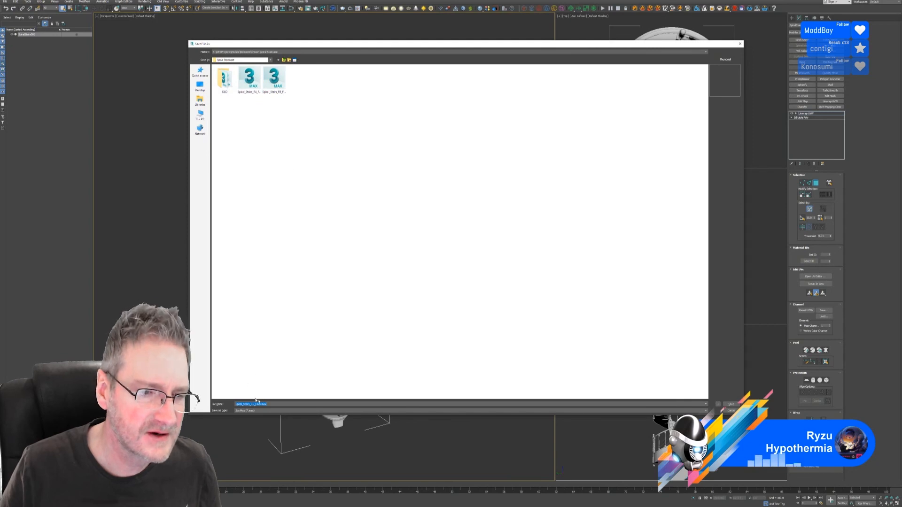
click(257, 404)
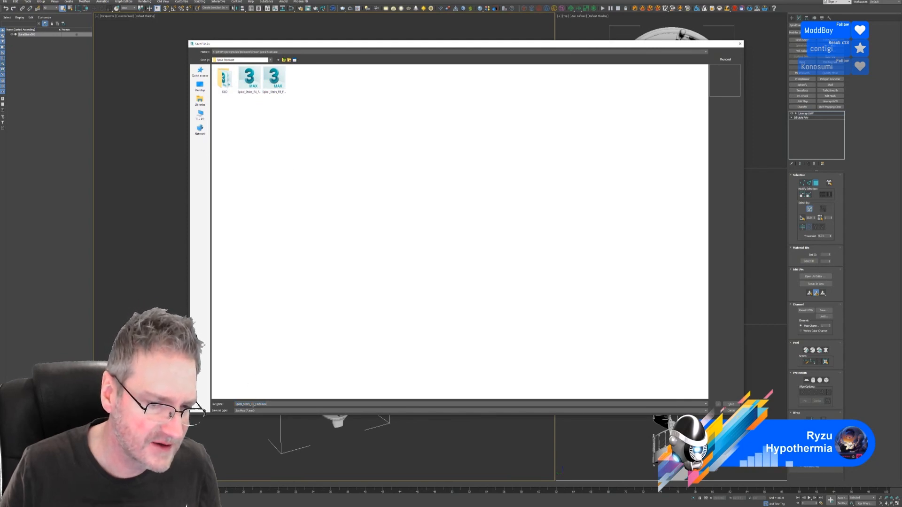
key(BackSpace)
text(6)
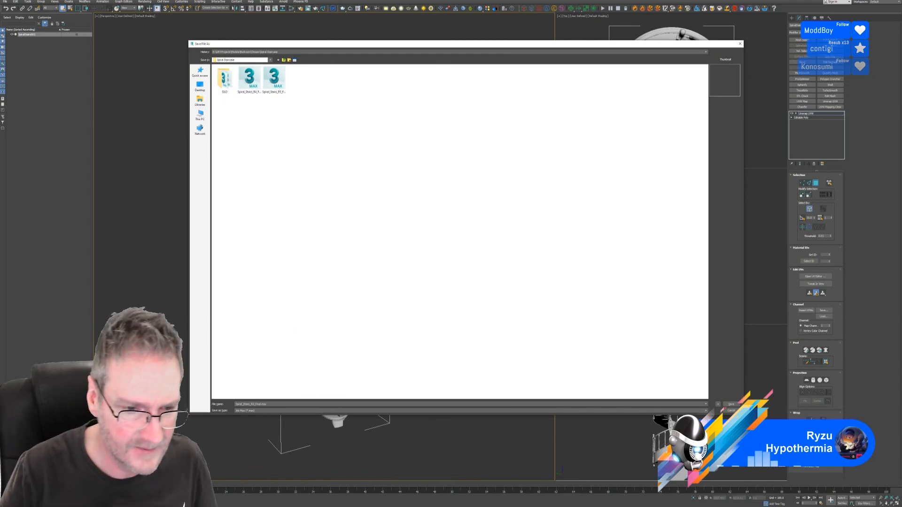
key(Return)
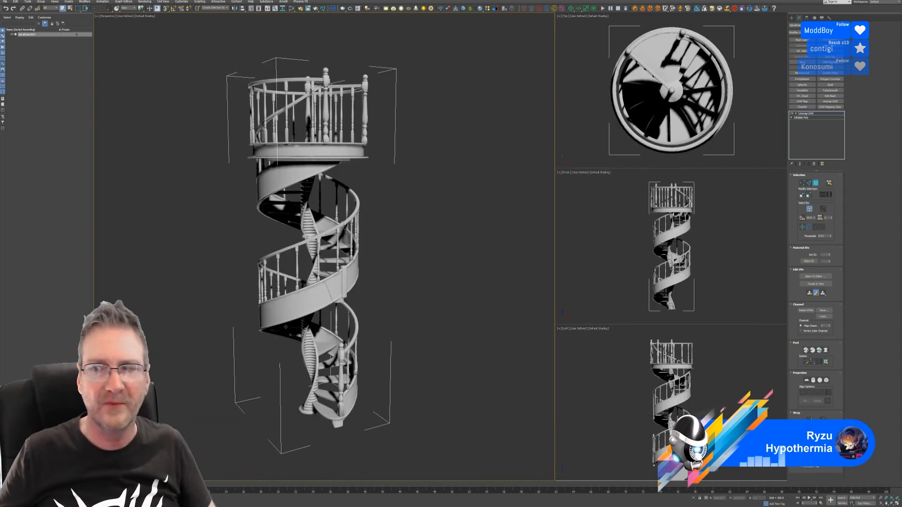